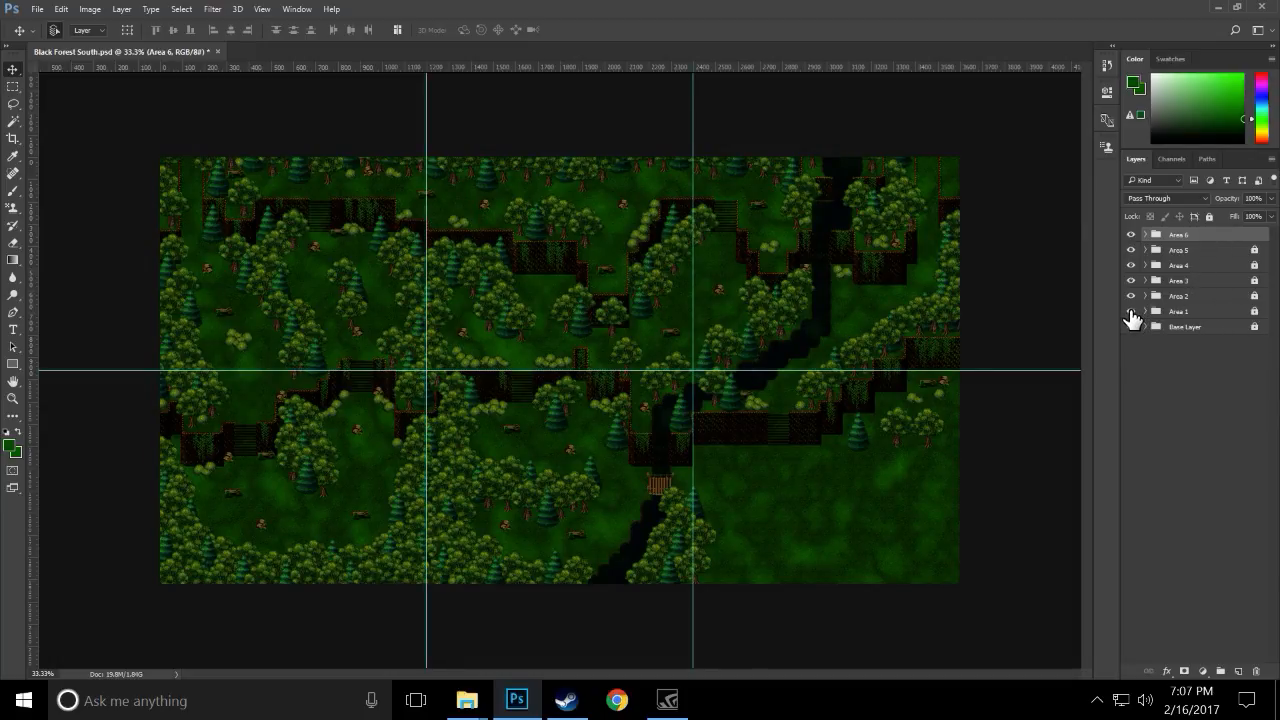
# - Examine which parts of the map belong to the Area 1 to Area 5 groups by hiding and showing each one
pyautogui.click(1131, 313)
pyautogui.click(1131, 313)
pyautogui.click(1132, 299)
pyautogui.click(1132, 299)
pyautogui.click(1131, 281)
pyautogui.click(1131, 281)
pyautogui.click(1131, 266)
pyautogui.click(1131, 266)
pyautogui.click(1131, 251)
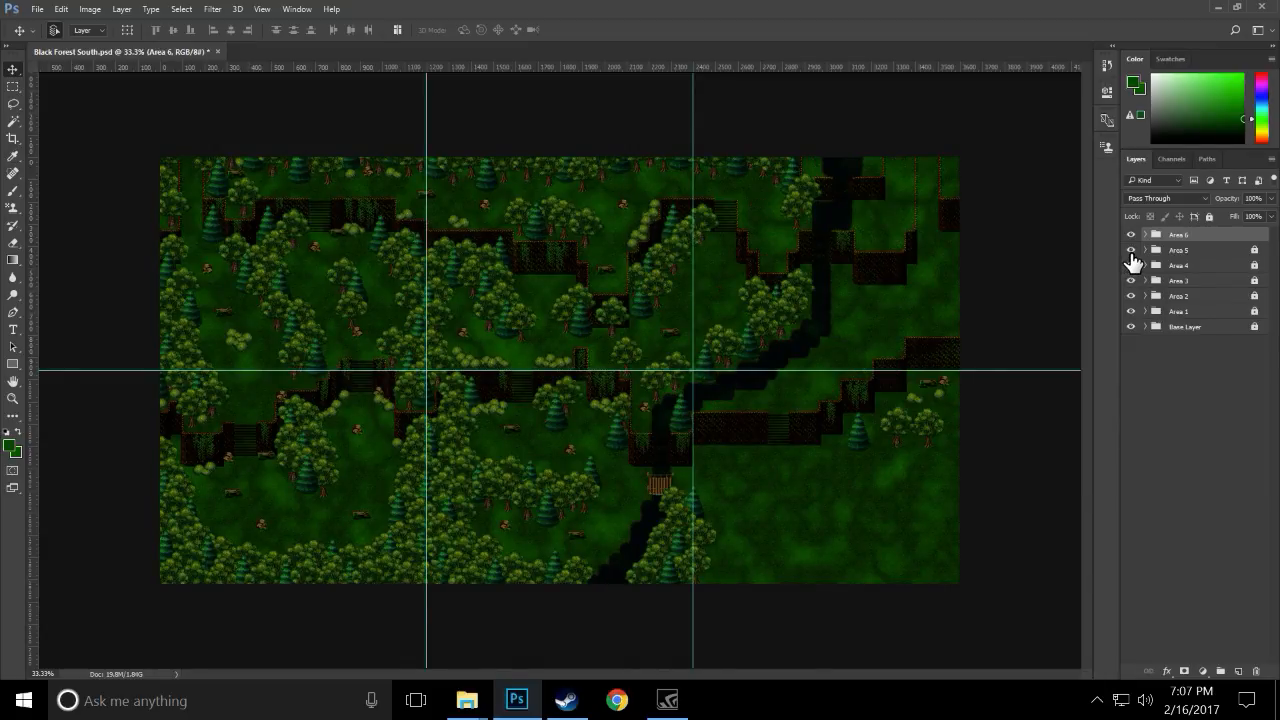
pyautogui.click(1131, 251)
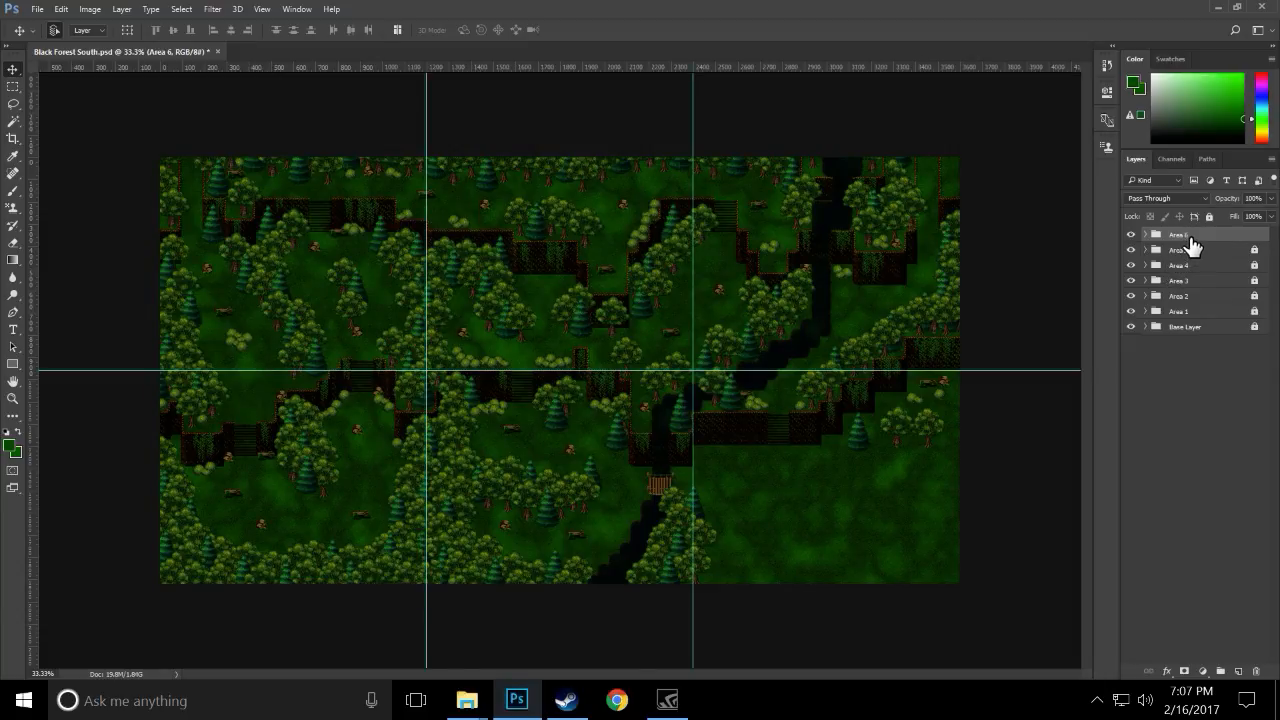
# - Expand the Area 6 group and move its dead log, two bushes and rock onto the grass ledge above the cliff stairs
pyautogui.click(1145, 234)
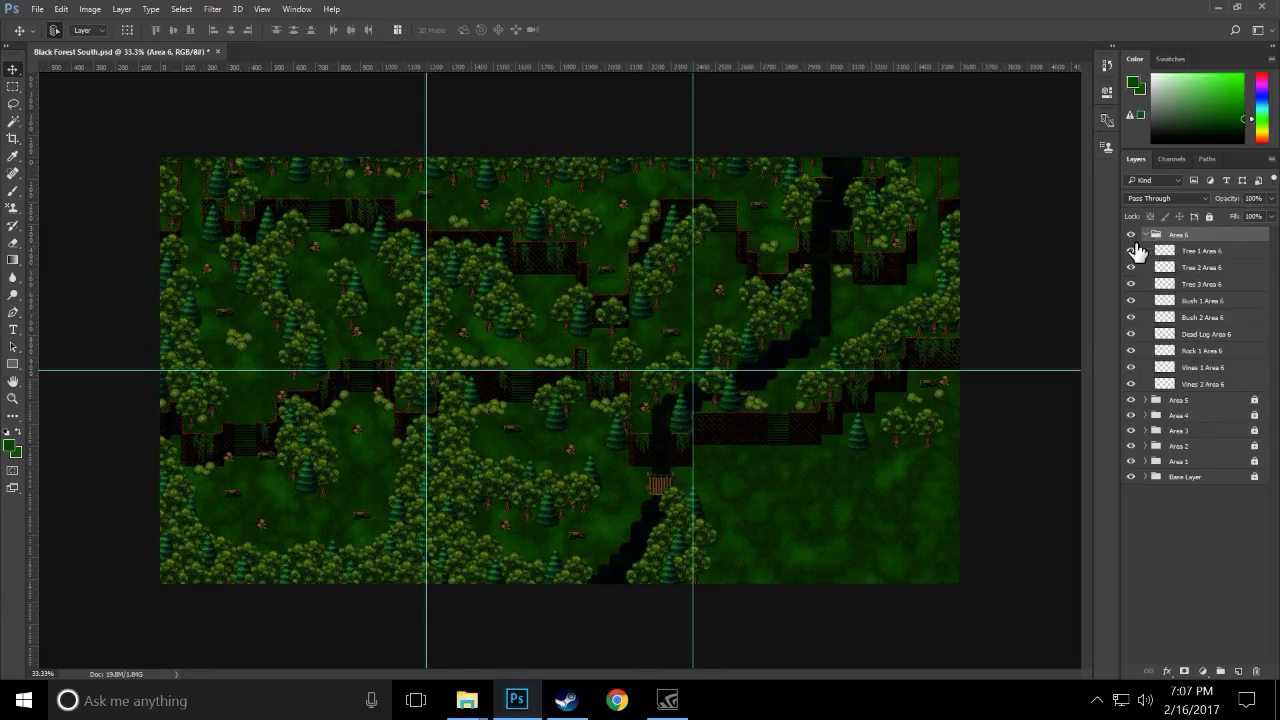
pyautogui.click(13, 399)
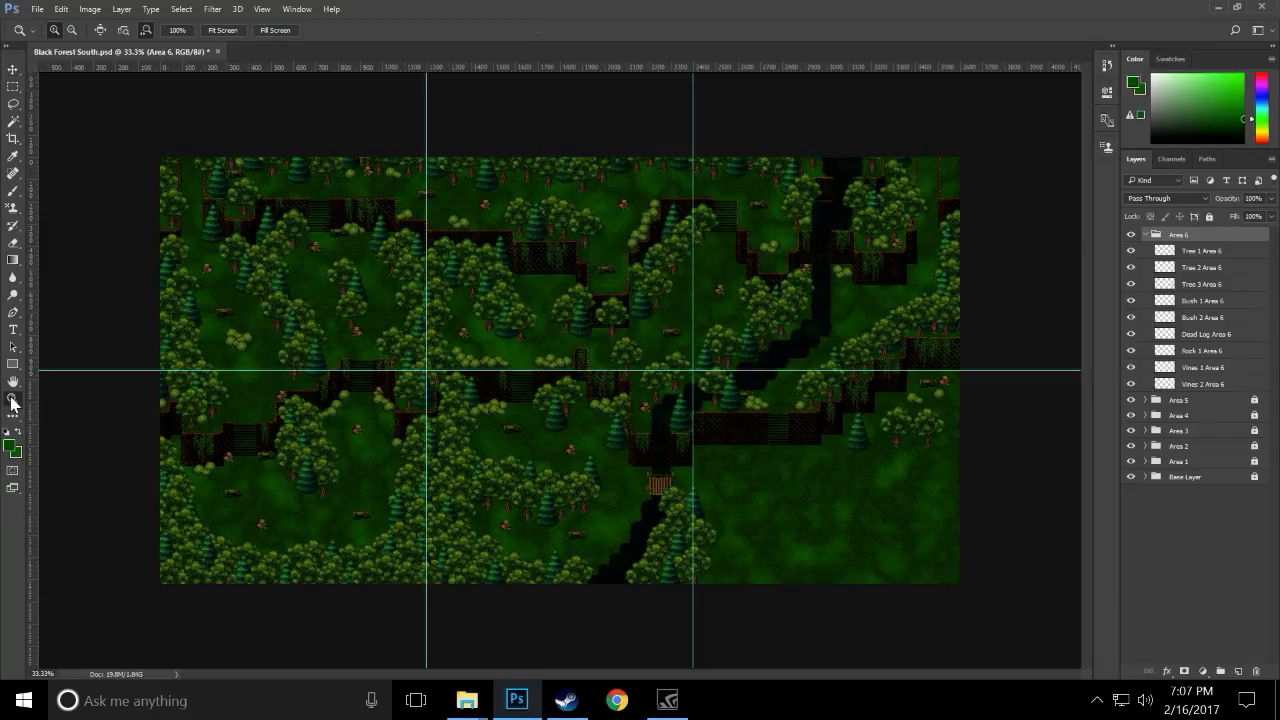
pyautogui.moveTo(846, 457); pyautogui.dragTo(900, 449)
pyautogui.scroll(-3, 871, 506)
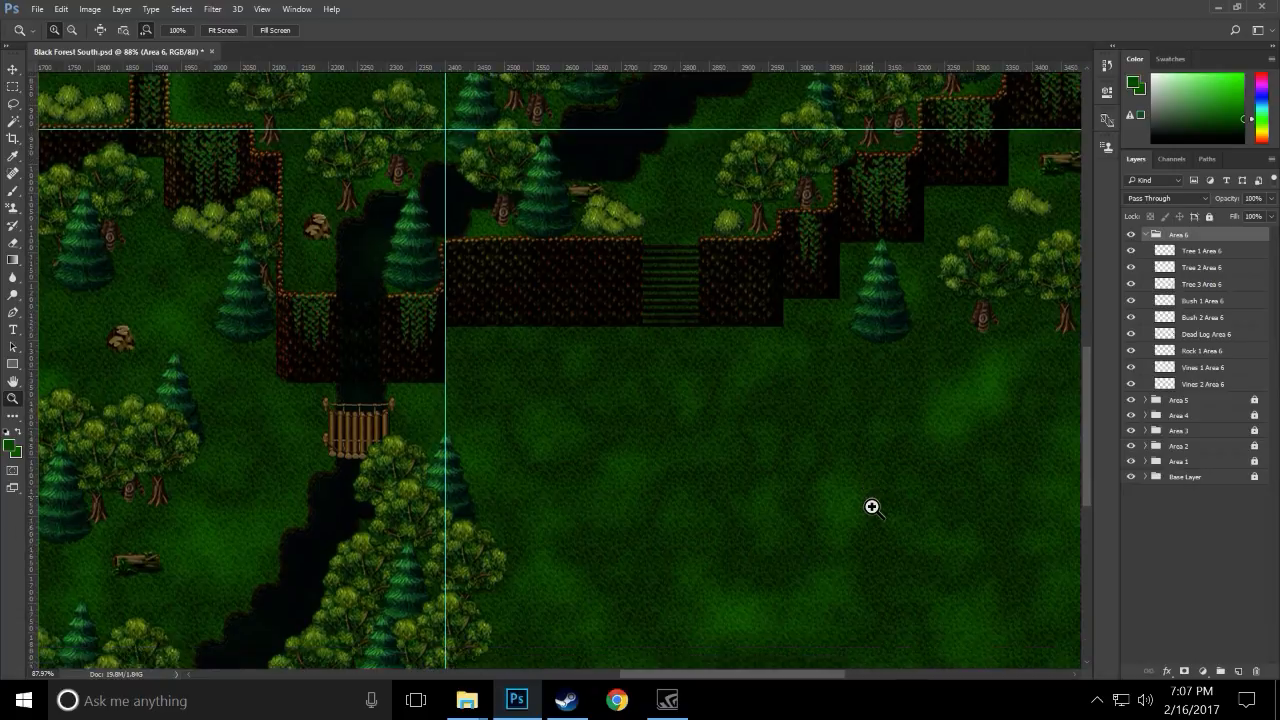
pyautogui.moveTo(871, 506); pyautogui.dragTo(854, 508)
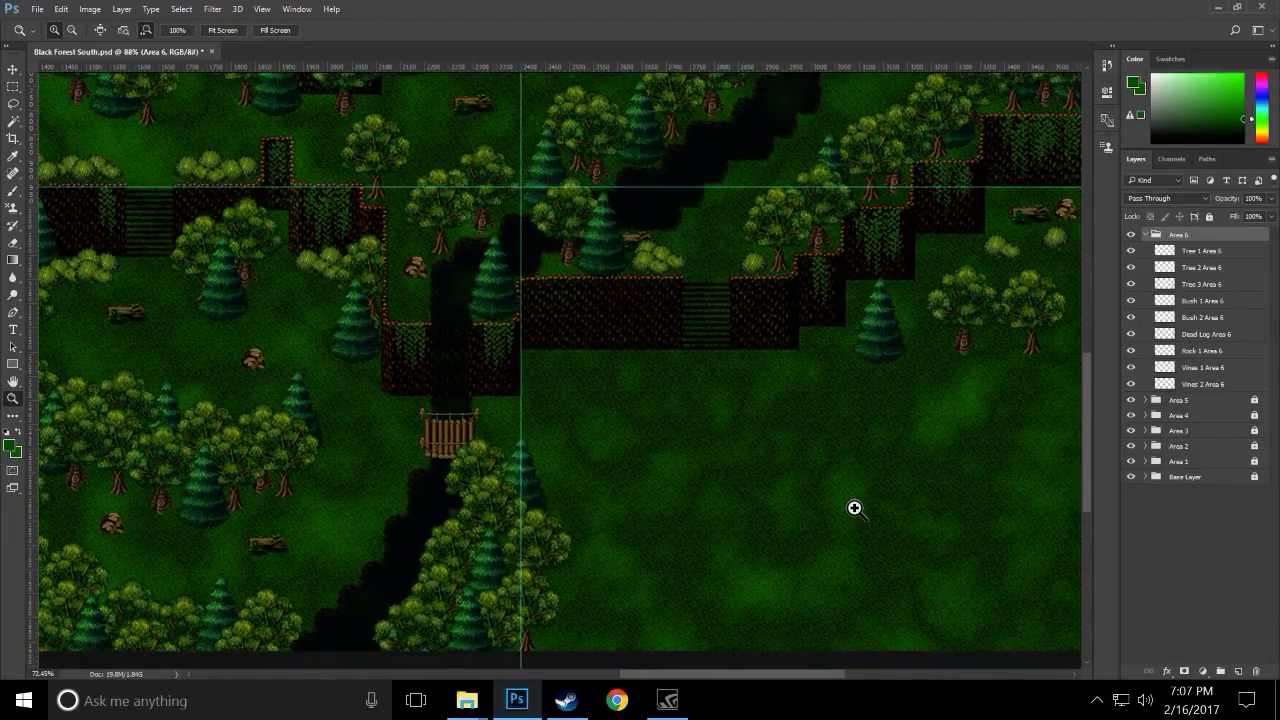
pyautogui.moveTo(749, 676); pyautogui.dragTo(789, 686)
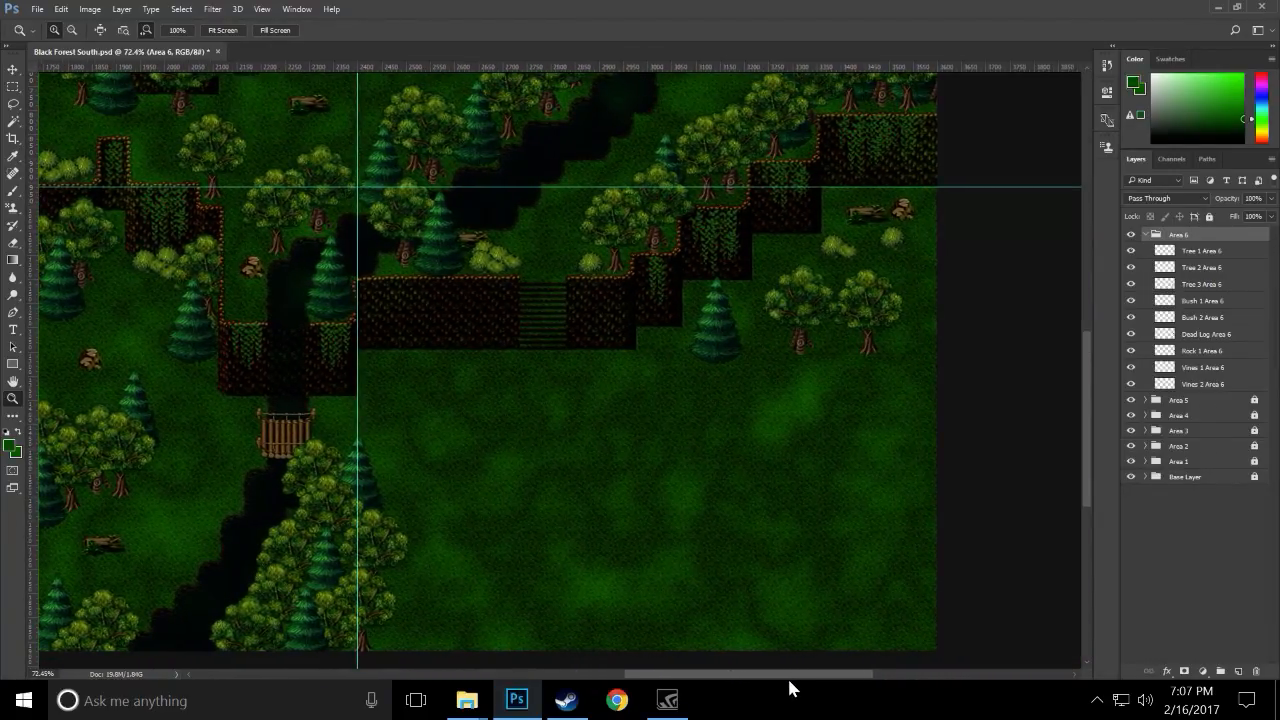
pyautogui.click(13, 69)
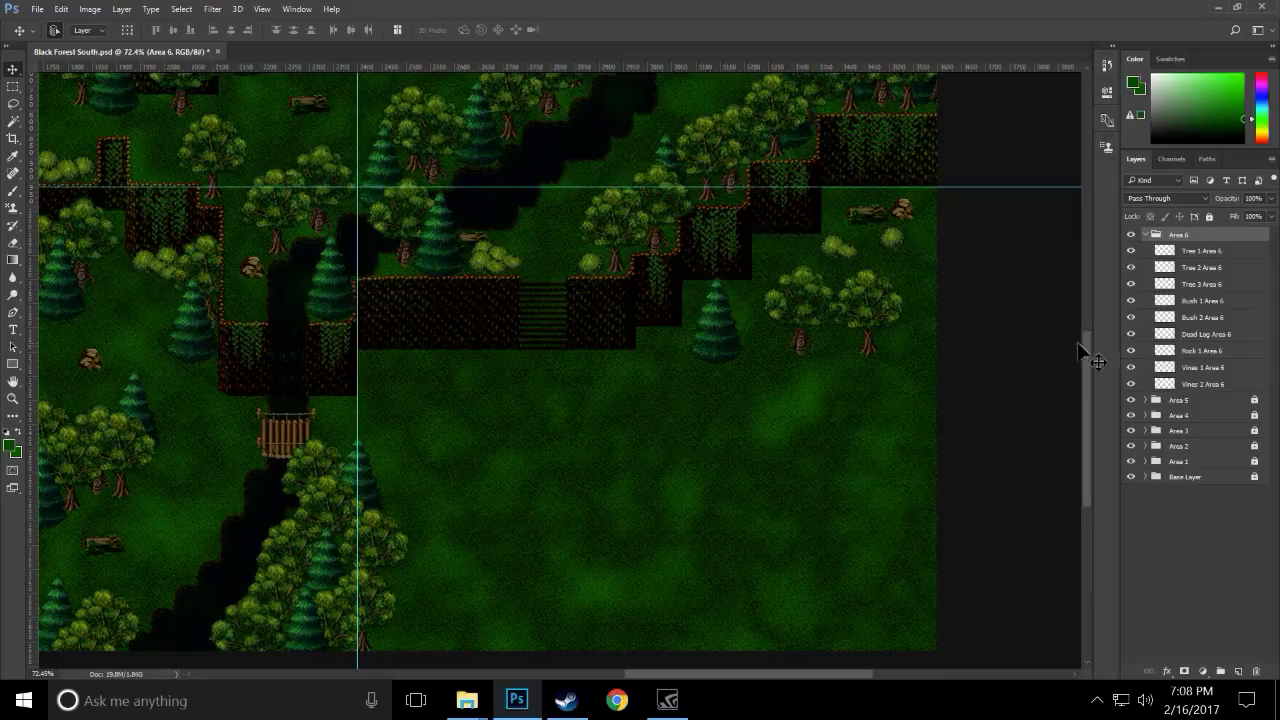
pyautogui.click(1131, 251)
pyautogui.click(1131, 251)
pyautogui.moveTo(858, 218); pyautogui.dragTo(533, 232)
pyautogui.moveTo(851, 246); pyautogui.dragTo(555, 239)
pyautogui.moveTo(898, 240); pyautogui.dragTo(560, 192)
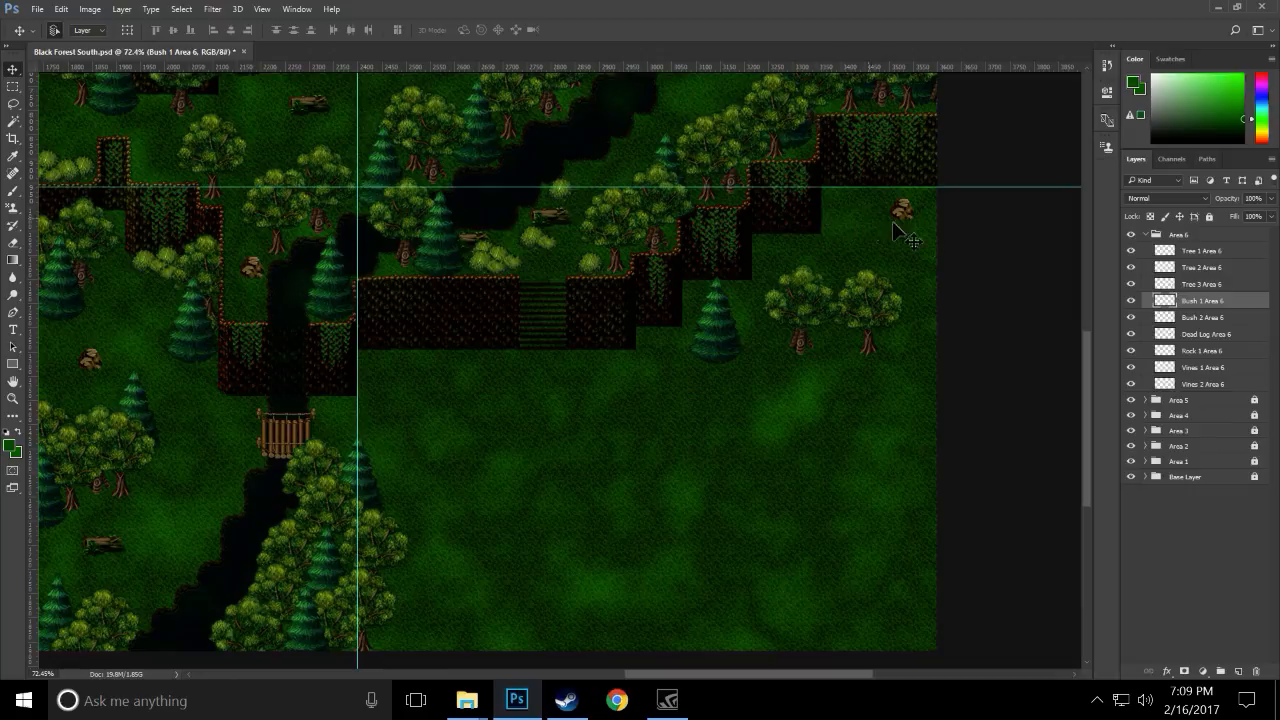
pyautogui.moveTo(900, 222); pyautogui.dragTo(590, 183)
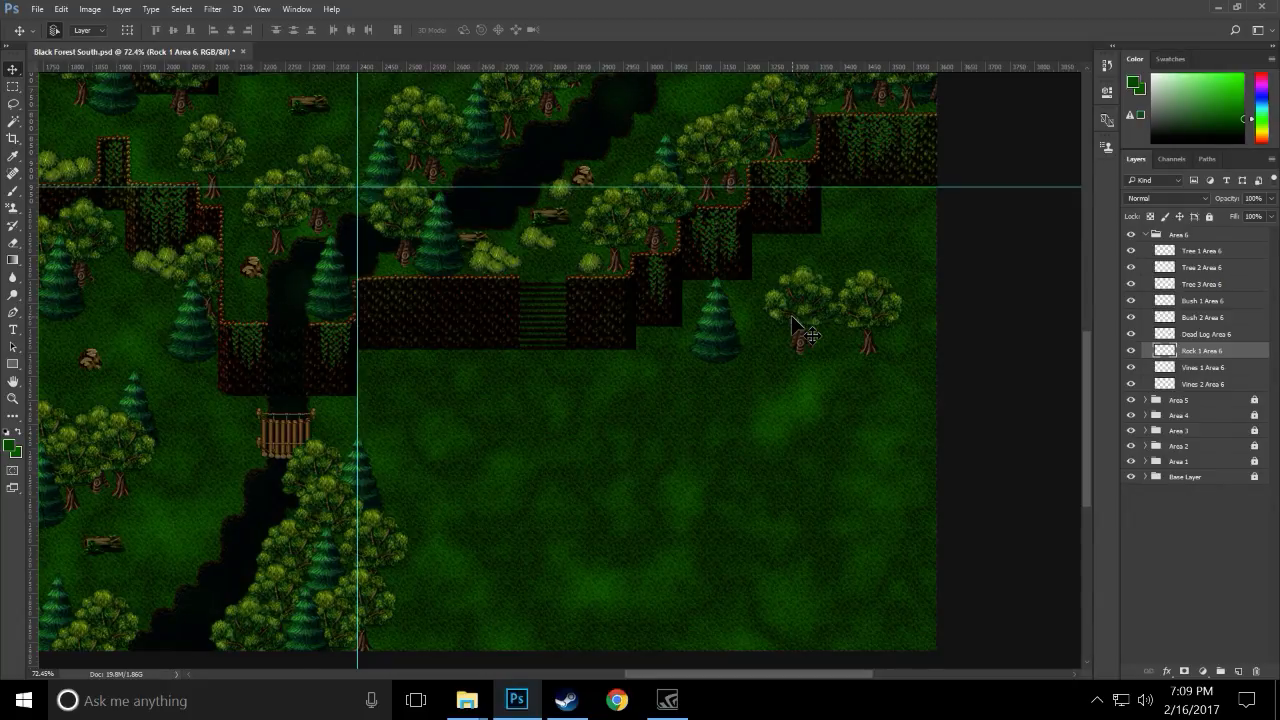
# - Line up Tree 1, Tree 2 and Tree 3 against the cliff west of the stairs, with Tree 3's layer on top of the group
pyautogui.scroll(-1, 747, 418)
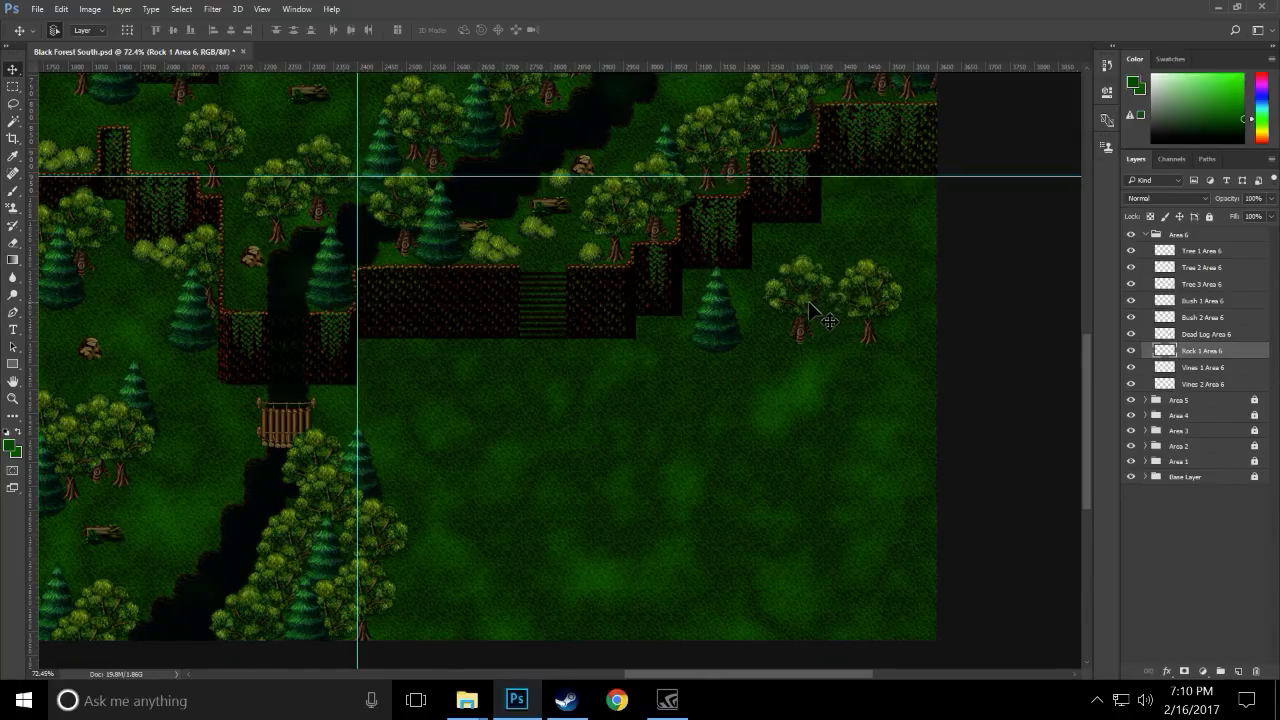
pyautogui.moveTo(810, 303); pyautogui.dragTo(404, 342)
pyautogui.moveTo(390, 340); pyautogui.dragTo(385, 342)
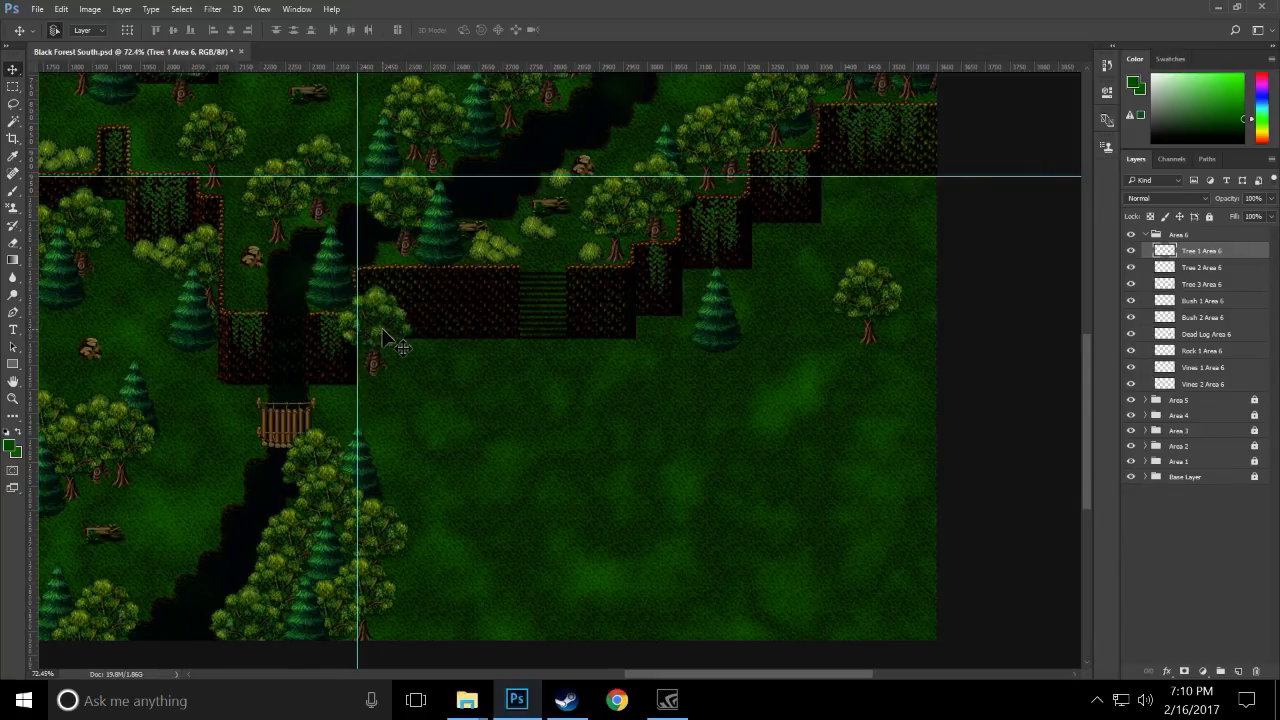
pyautogui.moveTo(871, 320); pyautogui.dragTo(431, 334)
pyautogui.moveTo(728, 349); pyautogui.dragTo(463, 371)
pyautogui.moveTo(1194, 253); pyautogui.dragTo(1197, 256)
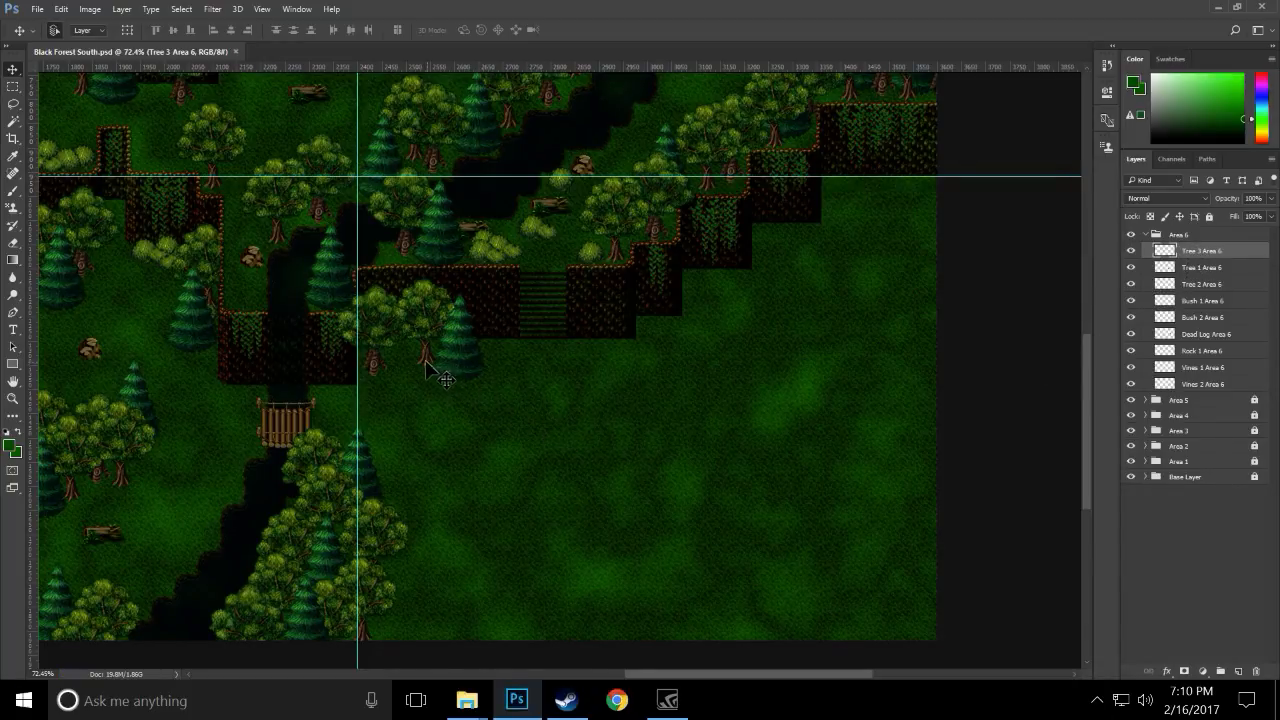
# - Place a copy of Tree 1 beside the cliff stairs, and copies of Tree 2 and Tree 1 on the eastern edge of the grove below the bridge
pyautogui.click(378, 333)
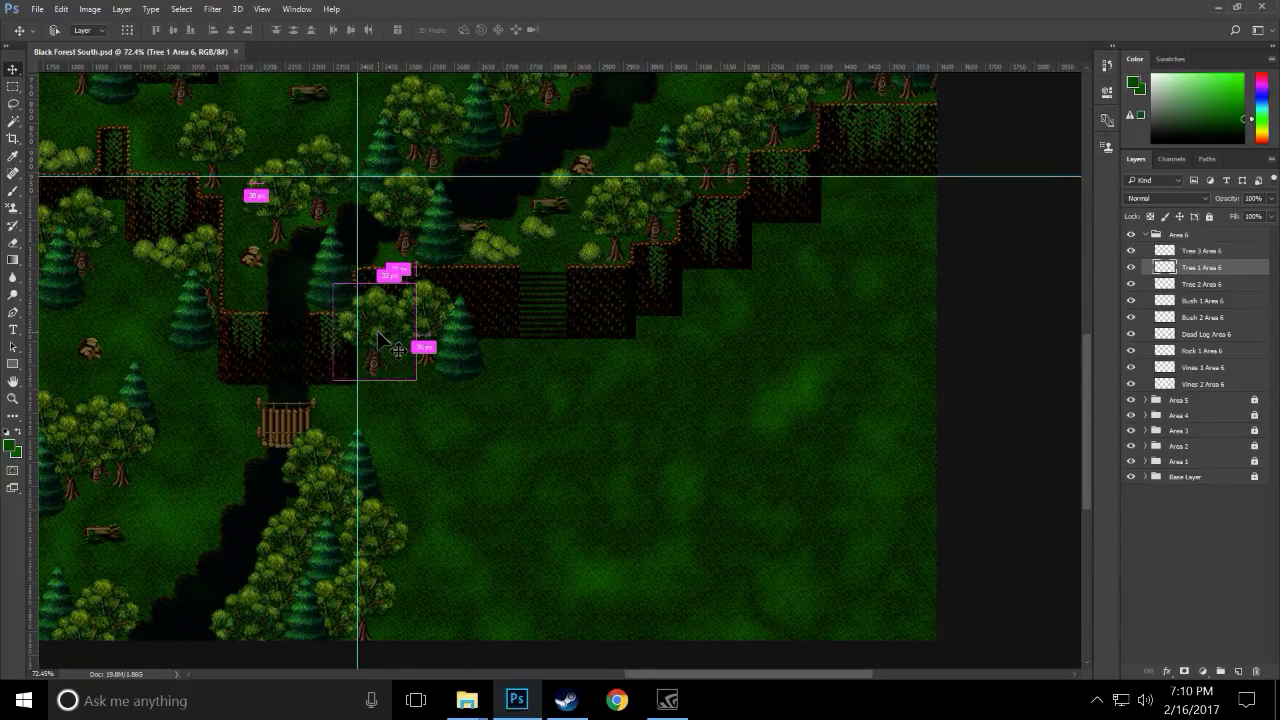
pyautogui.moveTo(378, 333); pyautogui.dragTo(496, 320)
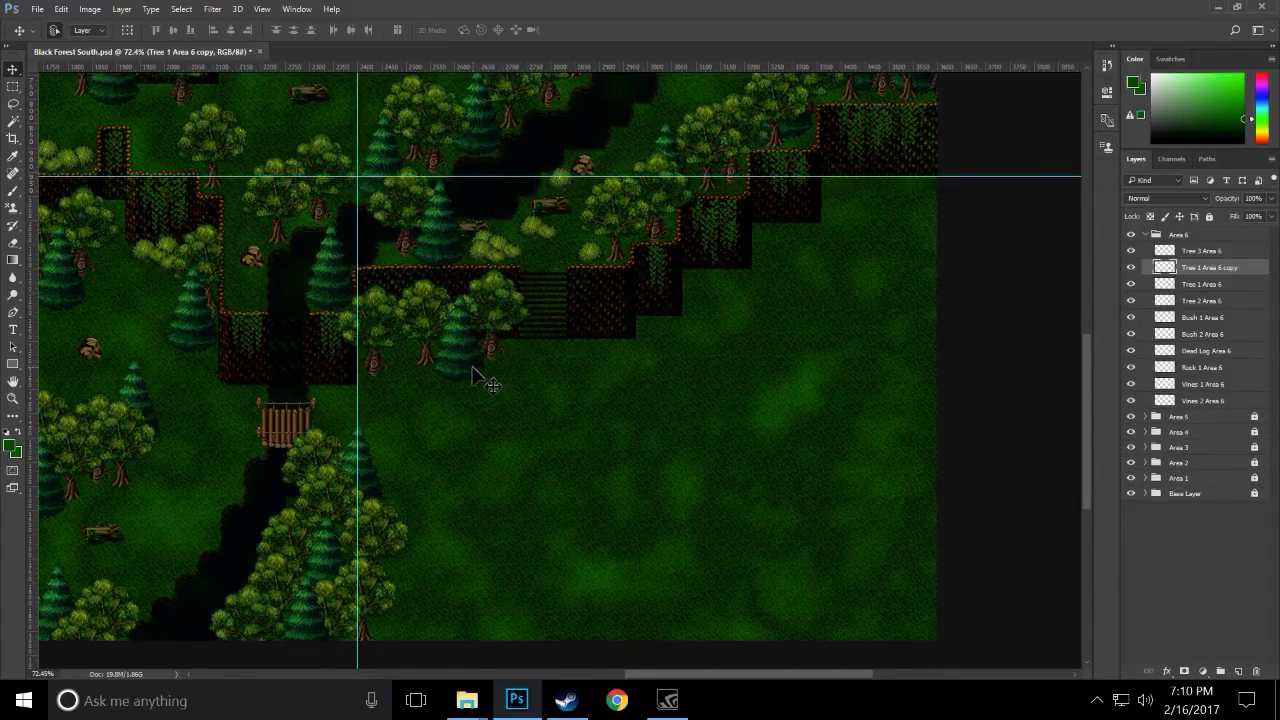
pyautogui.click(429, 325)
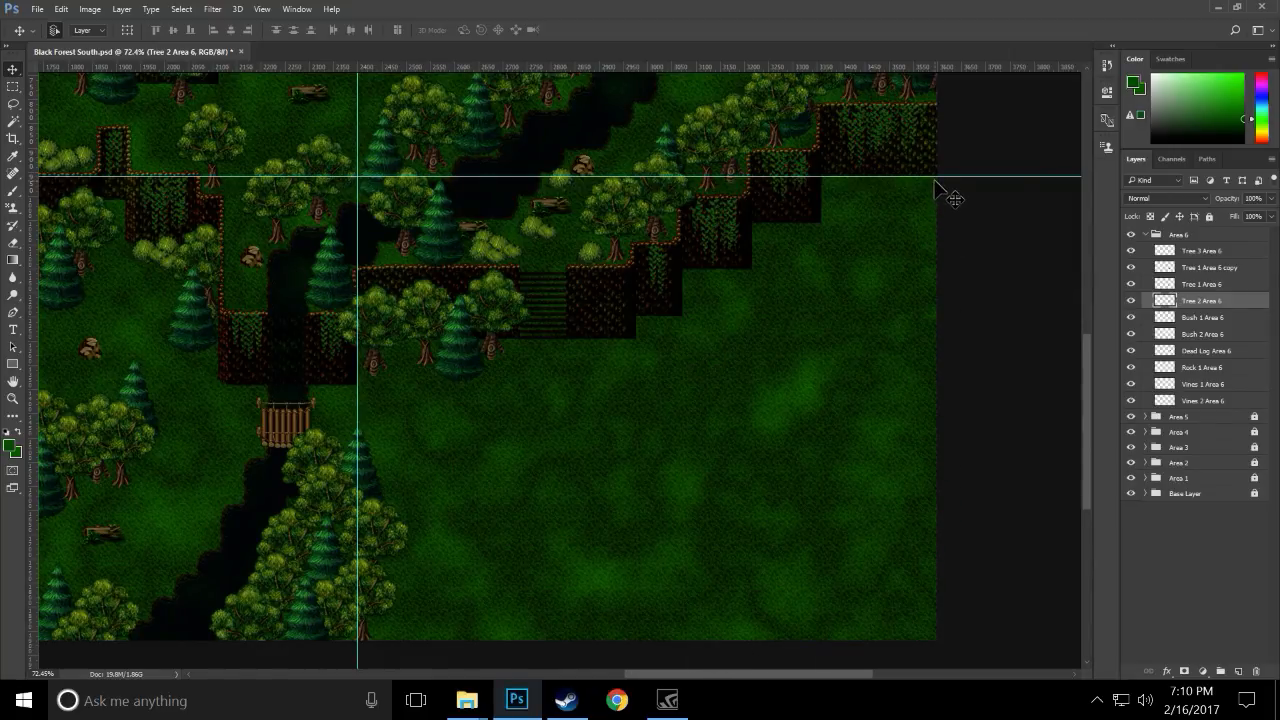
pyautogui.moveTo(410, 332); pyautogui.dragTo(408, 488)
pyautogui.click(379, 337)
pyautogui.moveTo(379, 340); pyautogui.dragTo(428, 540)
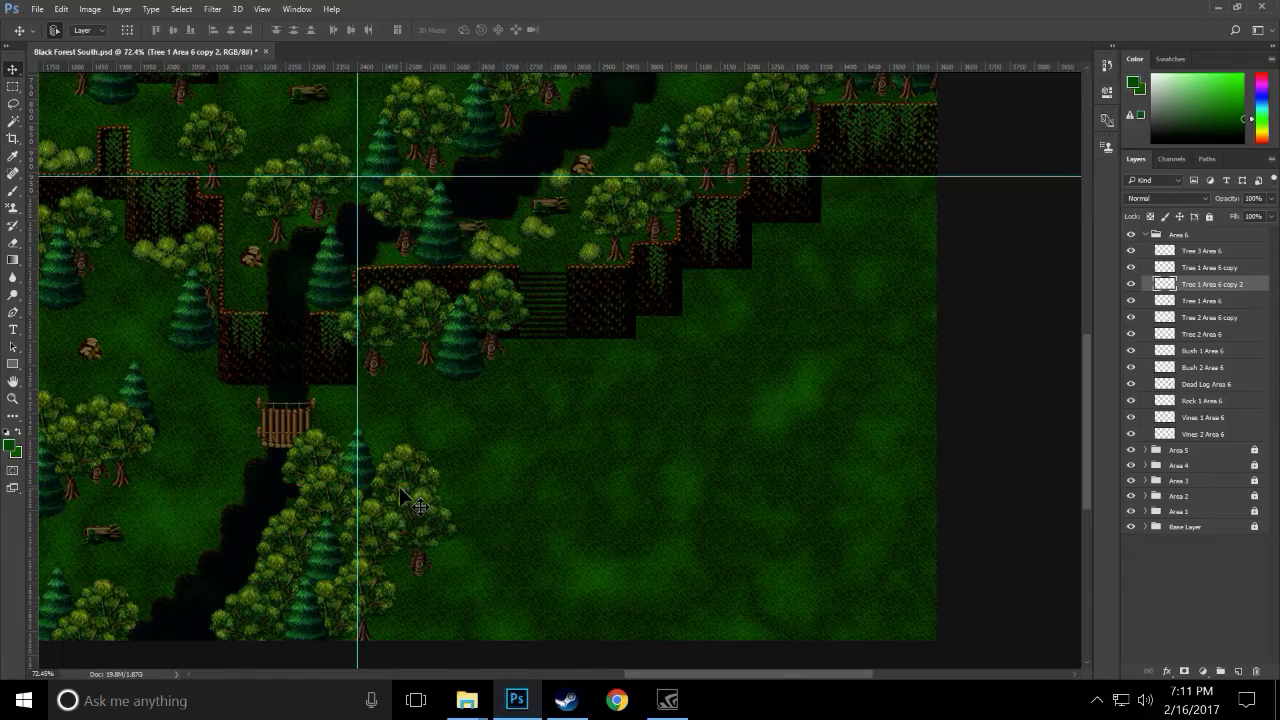
# - Add copies of the Tree 3 pine and Tree 2 to the grove's southeast edge, with the Tree 2 copy on top of the Area 6 group
pyautogui.click(462, 363)
pyautogui.moveTo(462, 363); pyautogui.dragTo(405, 590)
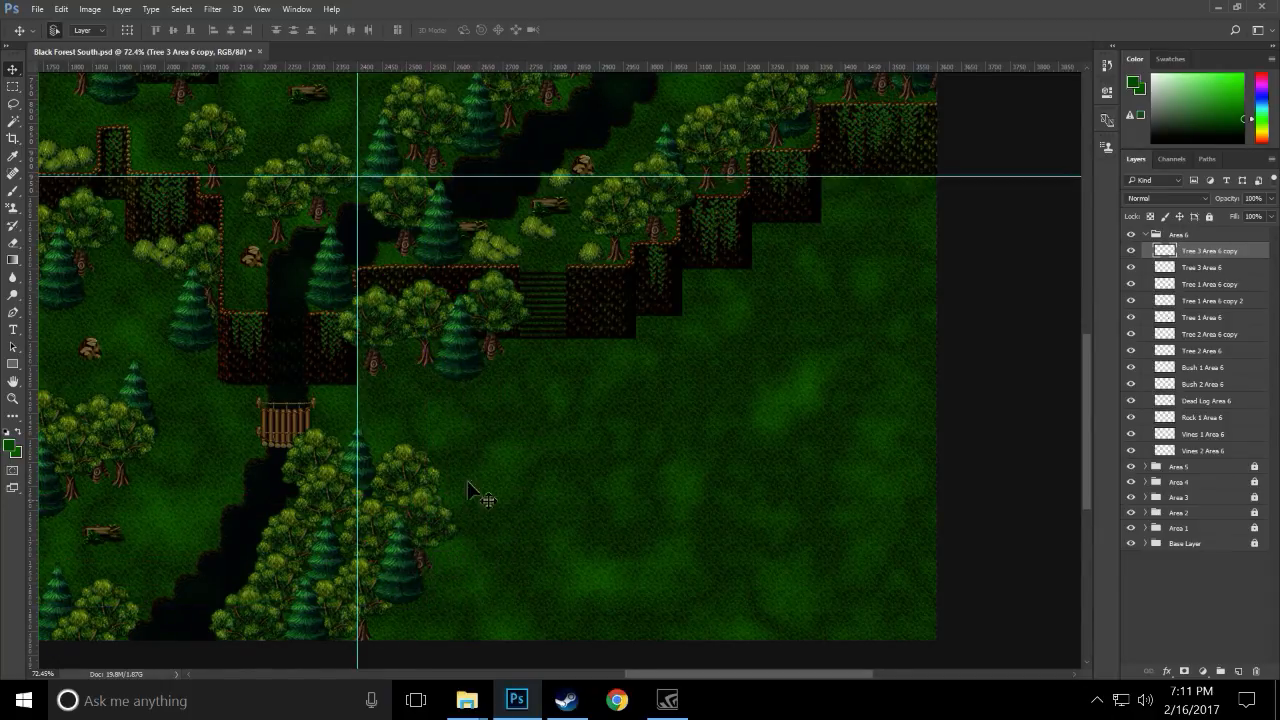
pyautogui.click(435, 325)
pyautogui.moveTo(435, 325); pyautogui.dragTo(430, 592)
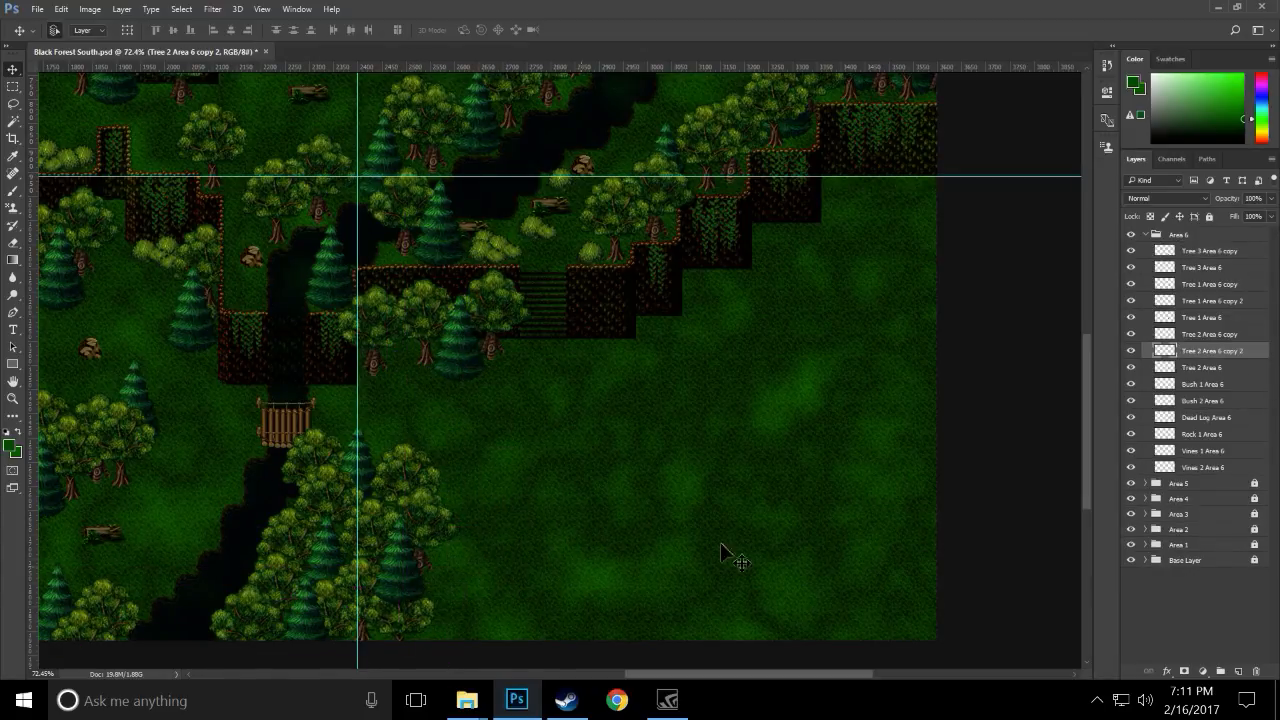
pyautogui.moveTo(1240, 352); pyautogui.dragTo(1240, 246)
# - Add another Tree 1 copy at the grove's southeast edge, layered directly beneath the topmost Tree 2 copy, and save the document
pyautogui.moveTo(505, 340); pyautogui.dragTo(443, 585)
pyautogui.moveTo(1215, 310); pyautogui.dragTo(1218, 268)
pyautogui.hotkey('ctrl', 's')
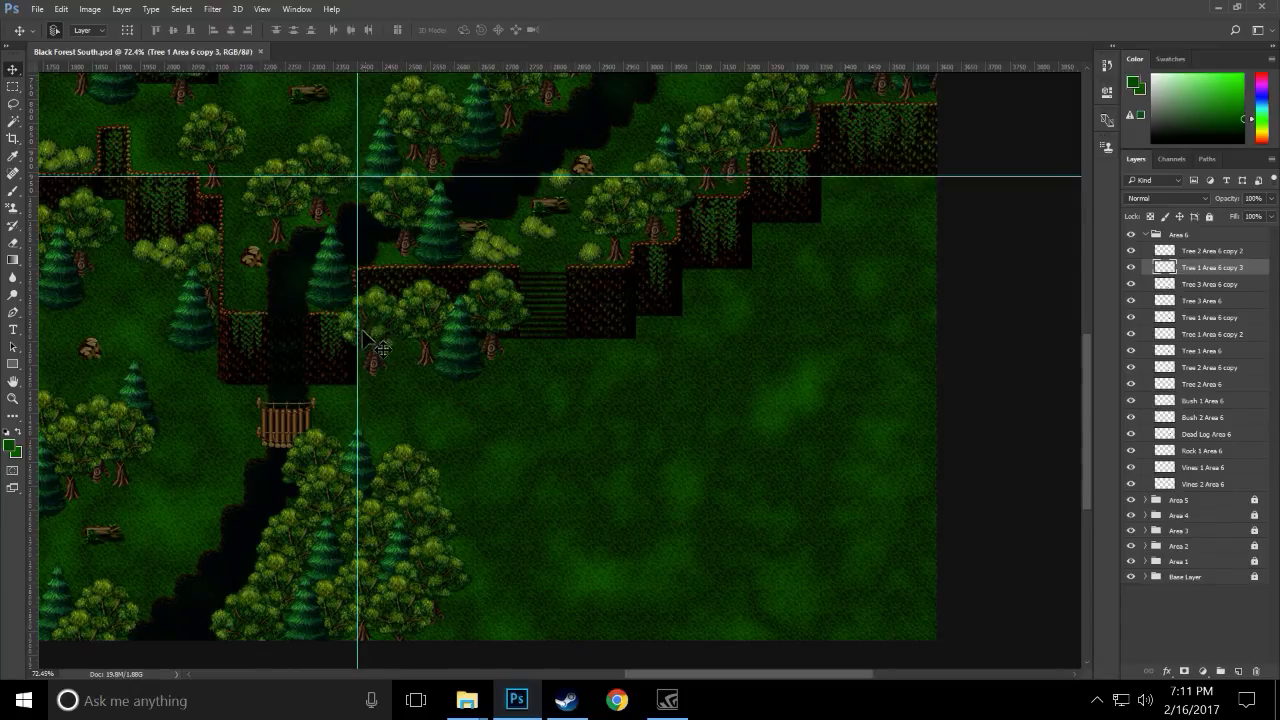
# - Erase the part of the Tree 1 Area 6 layer that overhangs the vertical guide into the neighbouring area
pyautogui.click(13, 398)
pyautogui.moveTo(335, 350); pyautogui.dragTo(402, 354)
pyautogui.scroll(2, 404, 363)
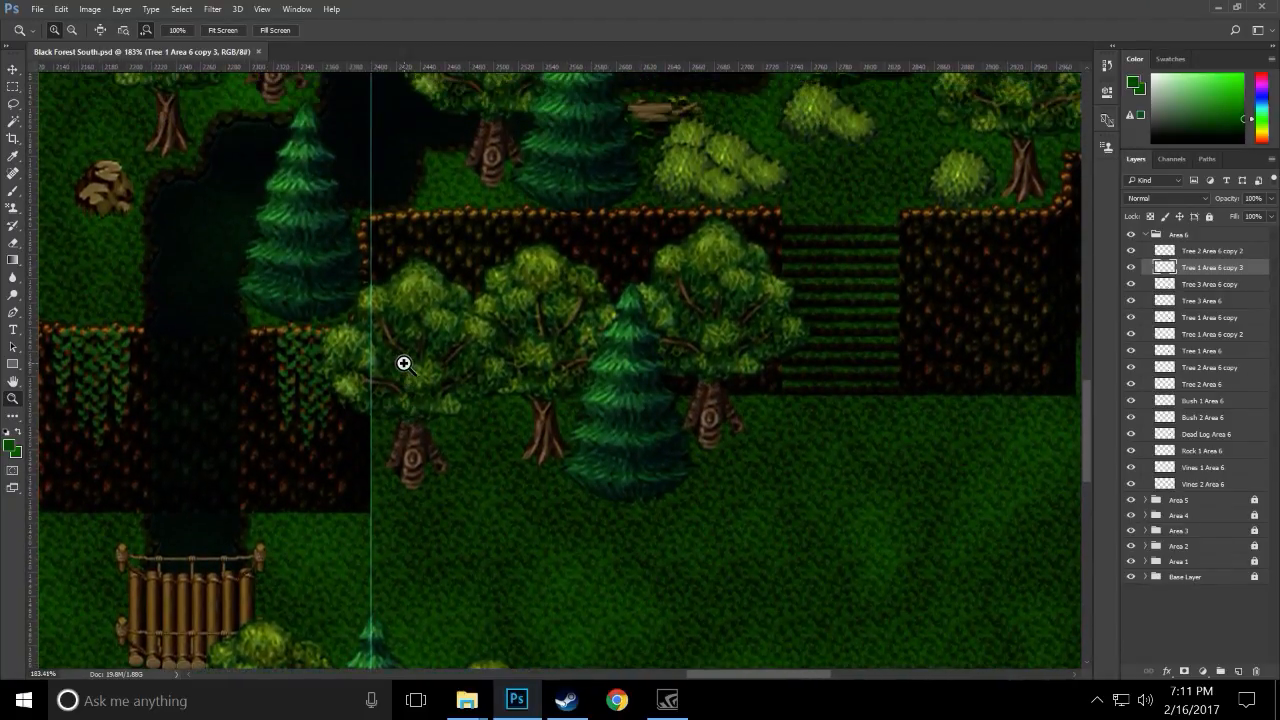
pyautogui.click(13, 87)
pyautogui.moveTo(296, 230); pyautogui.dragTo(371, 444)
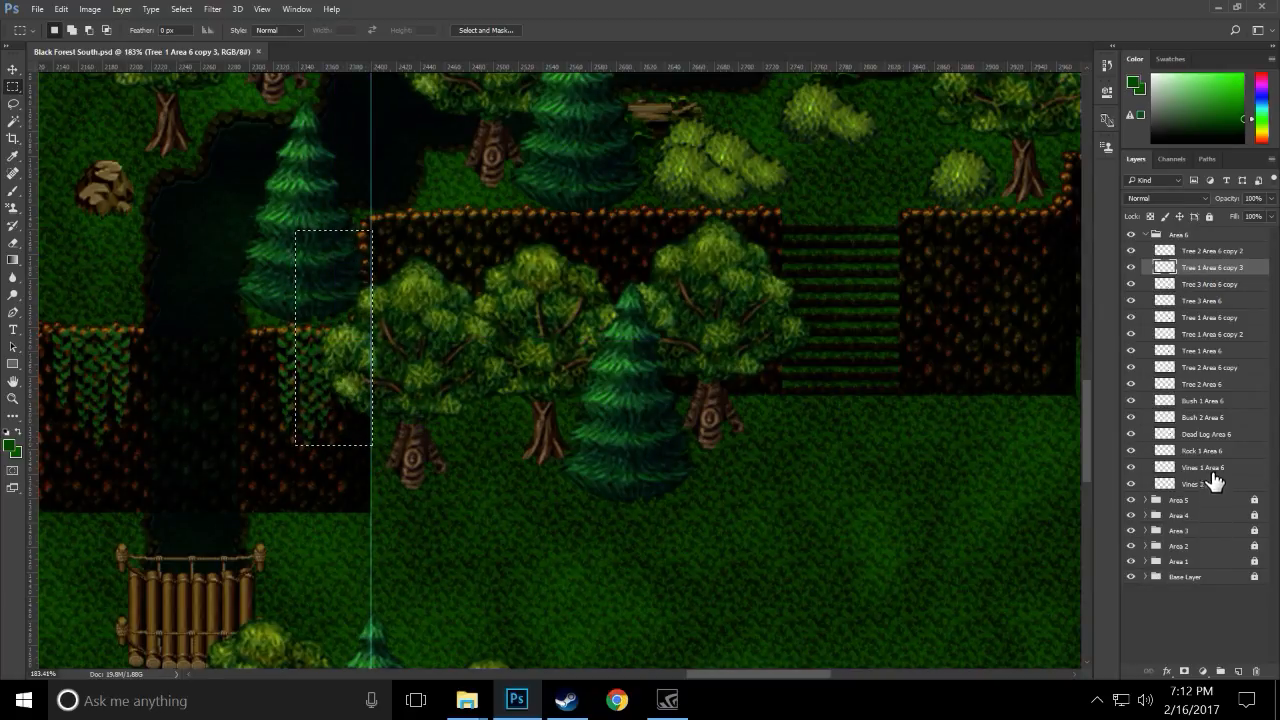
pyautogui.click(1214, 351)
pyautogui.click(1131, 351)
pyautogui.click(1131, 351)
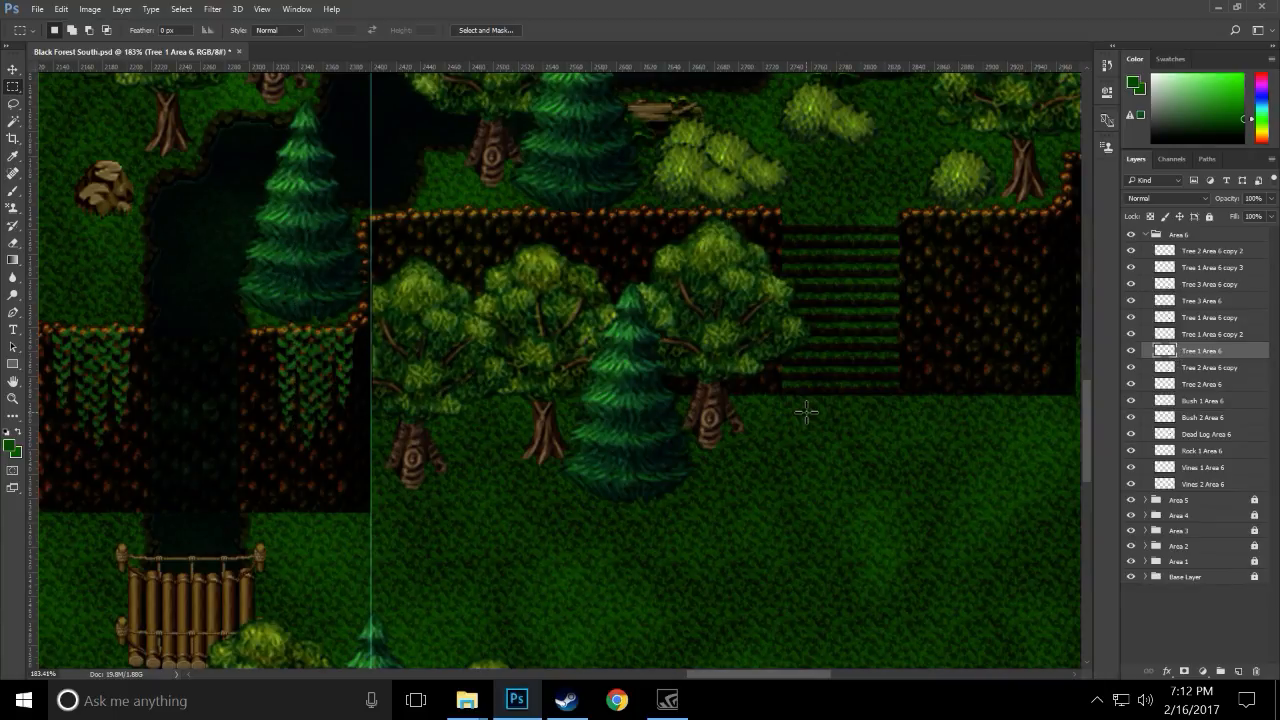
# - Copy a Tree 1 from the grove to its southern end near the map border, and bring the Tree 1 Area 6 copy layer to the top of the group
pyautogui.click(13, 398)
pyautogui.scroll(-3, 775, 512)
pyautogui.scroll(-2, 775, 515)
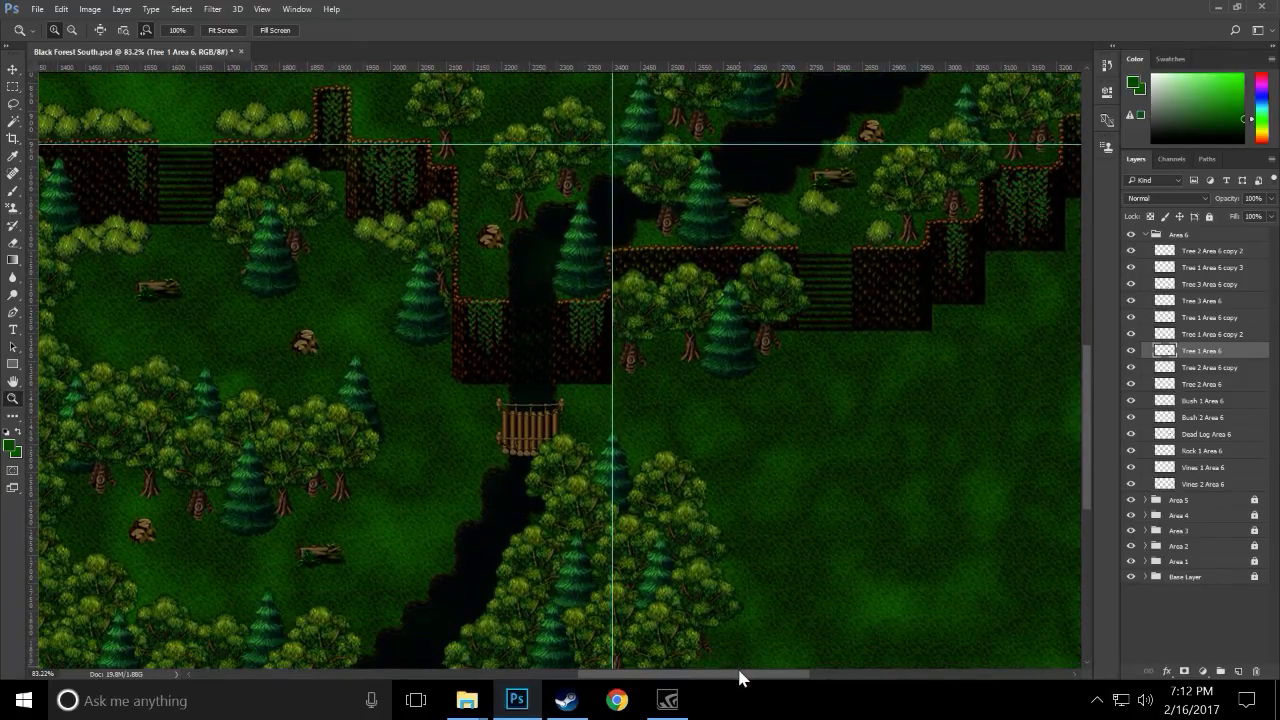
pyautogui.moveTo(740, 678); pyautogui.dragTo(814, 680)
pyautogui.scroll(-2, 796, 596)
pyautogui.scroll(-1, 796, 596)
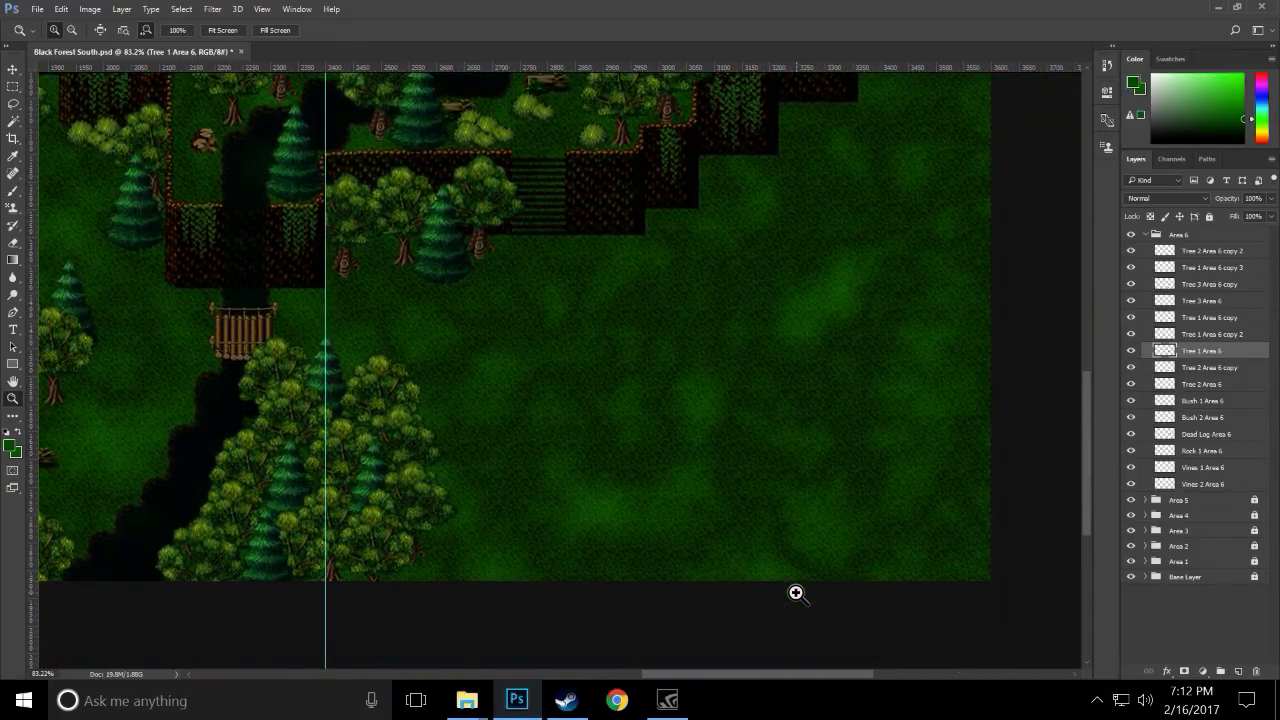
pyautogui.scroll(1, 797, 594)
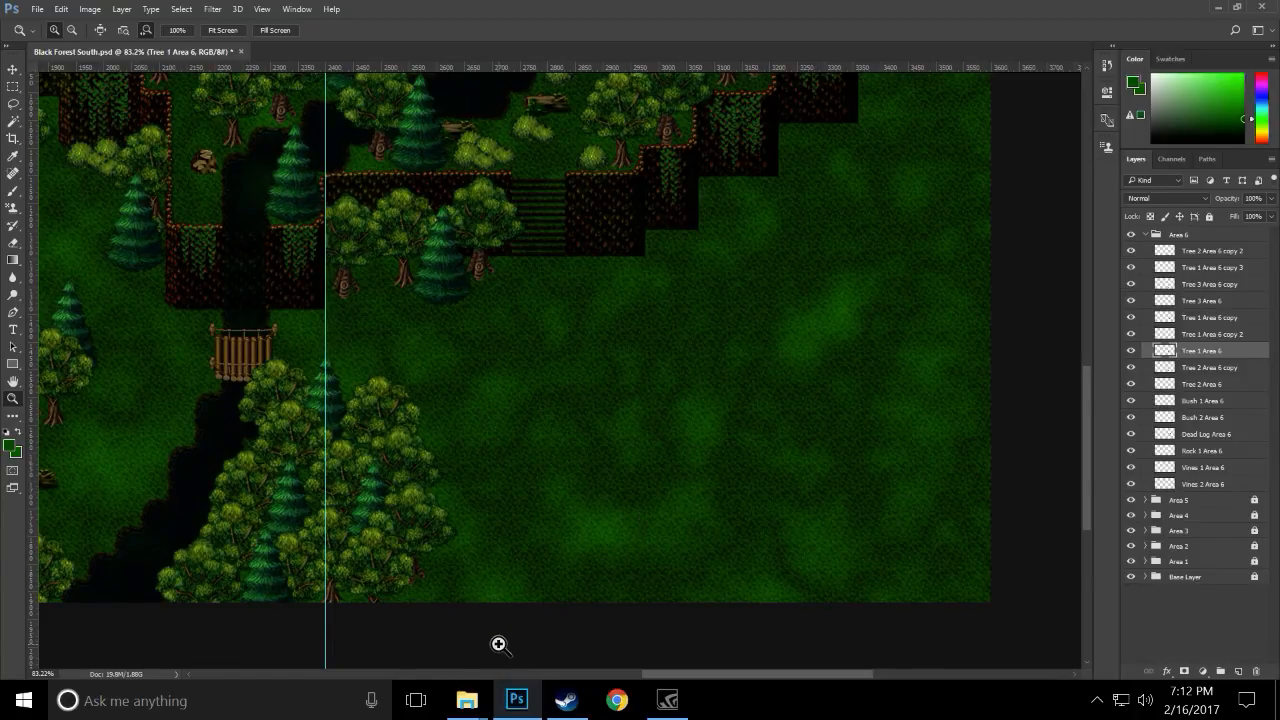
pyautogui.click(13, 74)
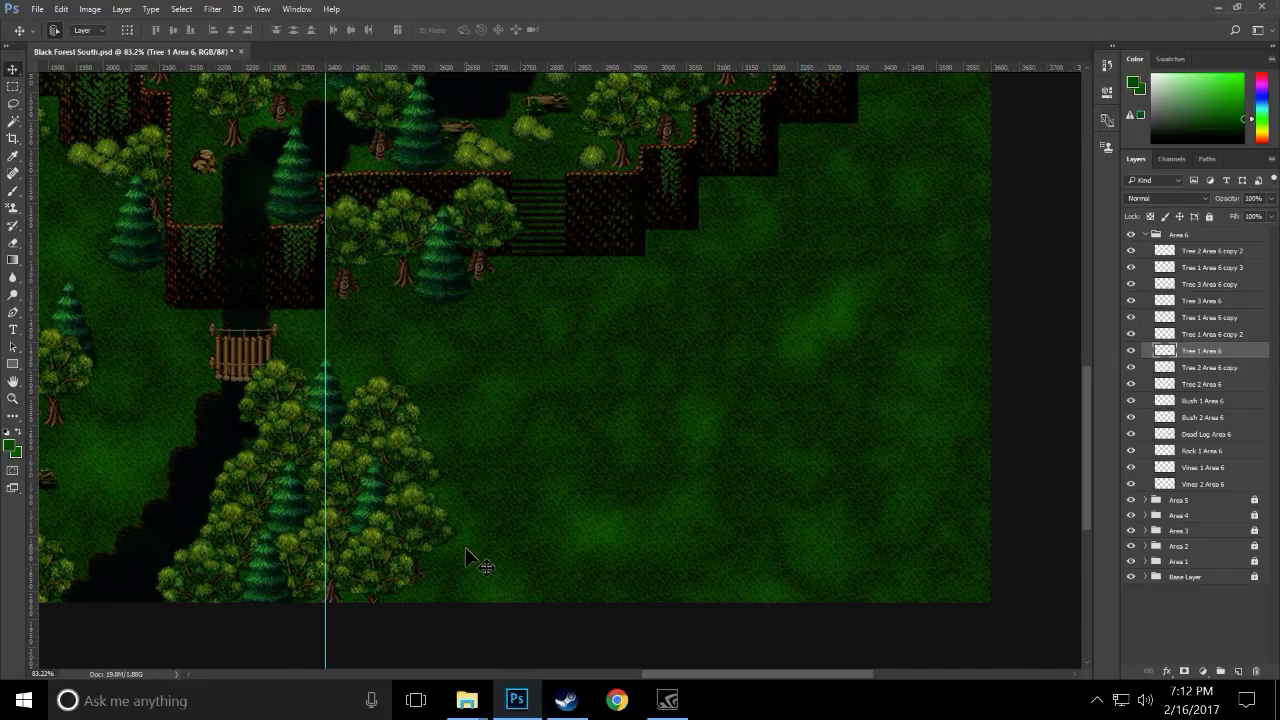
pyautogui.keyDown('ctrl'); pyautogui.click(405, 455); pyautogui.keyUp('ctrl')
pyautogui.moveTo(405, 455); pyautogui.dragTo(428, 582)
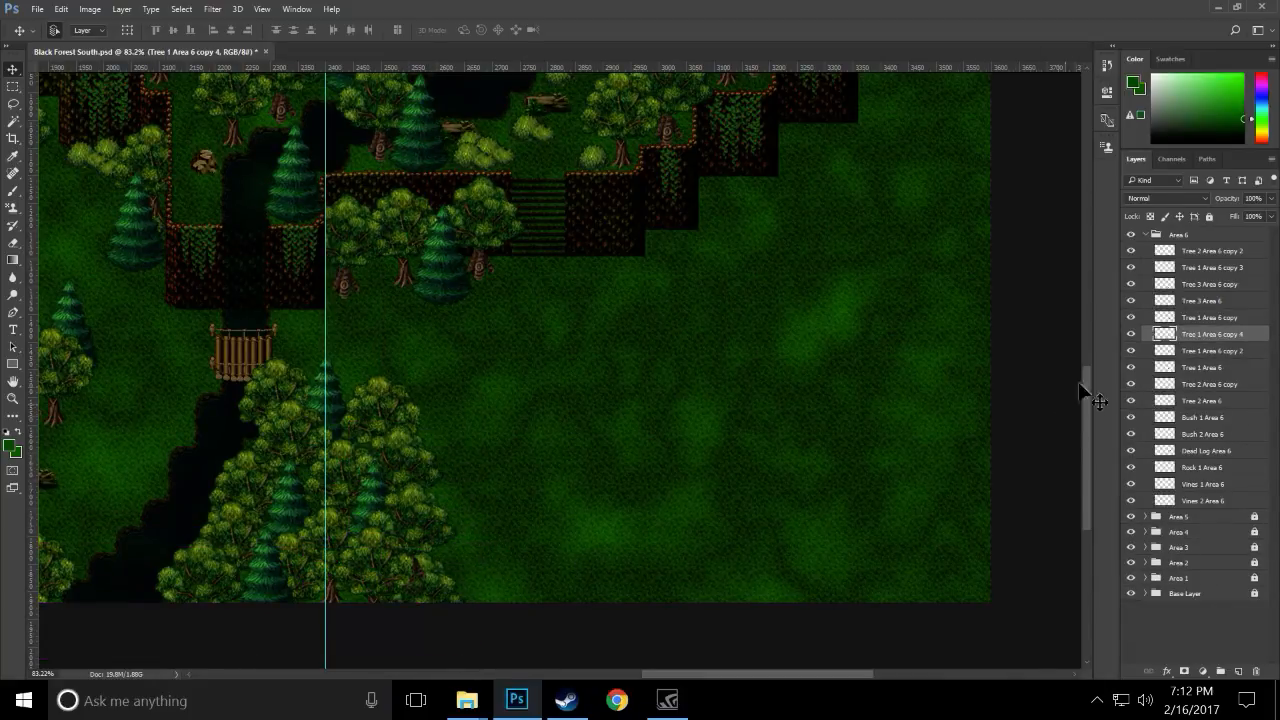
pyautogui.moveTo(1210, 317); pyautogui.dragTo(1222, 248)
# - Extend the grove's southeast edge with copies of the pine and Tree 1, placing the pine's layer directly above Tree 1 Area 6
pyautogui.moveTo(371, 499); pyautogui.dragTo(454, 556)
pyautogui.moveTo(1246, 302); pyautogui.dragTo(1237, 374)
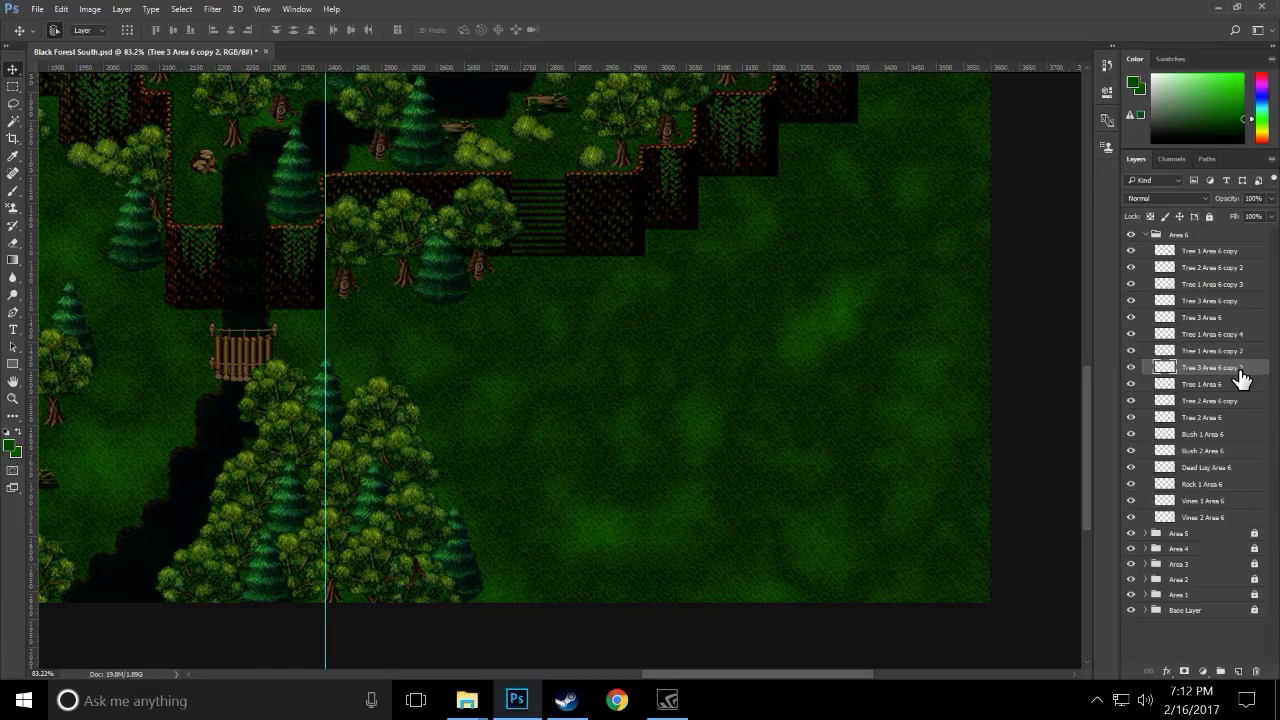
pyautogui.click(417, 516)
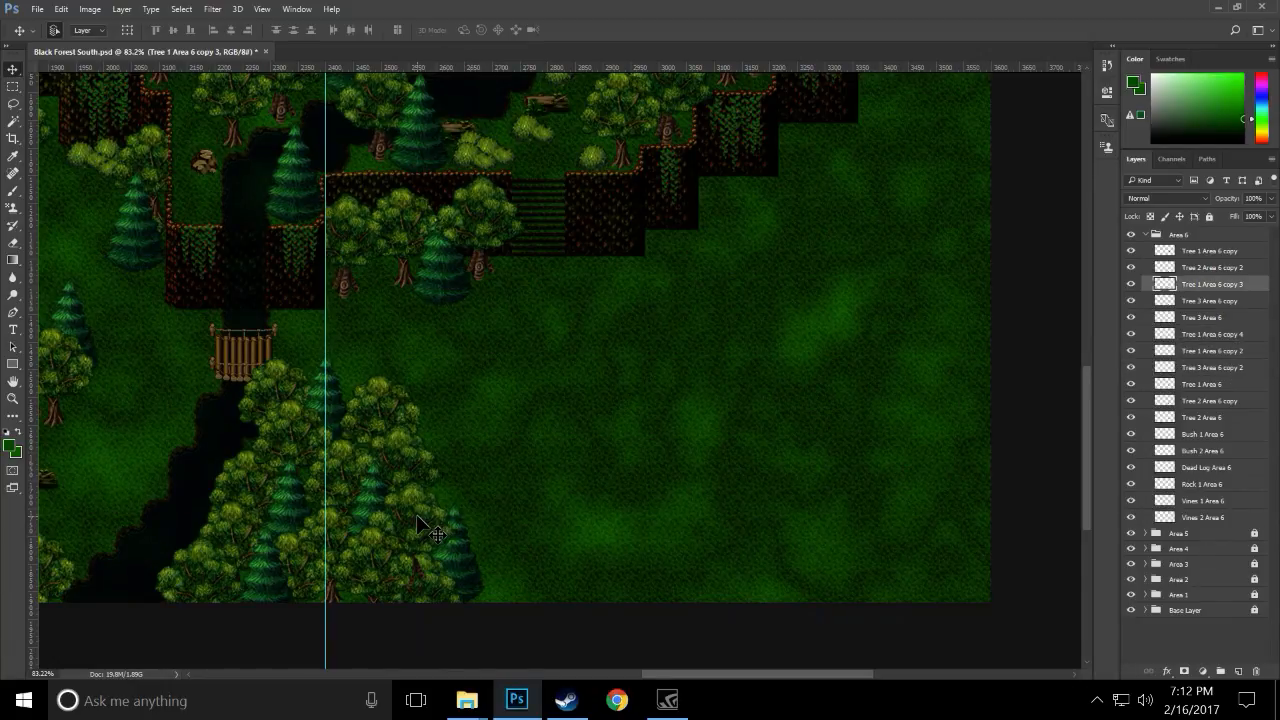
pyautogui.hotkey('ctrl', 'j')
pyautogui.moveTo(416, 514); pyautogui.dragTo(498, 548)
# - Add another Tree 1 copy behind the newest pine, with its layer directly beneath that pine's
pyautogui.keyDown('alt'); pyautogui.moveTo(412, 452); pyautogui.dragTo(477, 499); pyautogui.keyUp('alt')
pyautogui.moveTo(1228, 370); pyautogui.dragTo(1240, 413)
pyautogui.click(1226, 399)
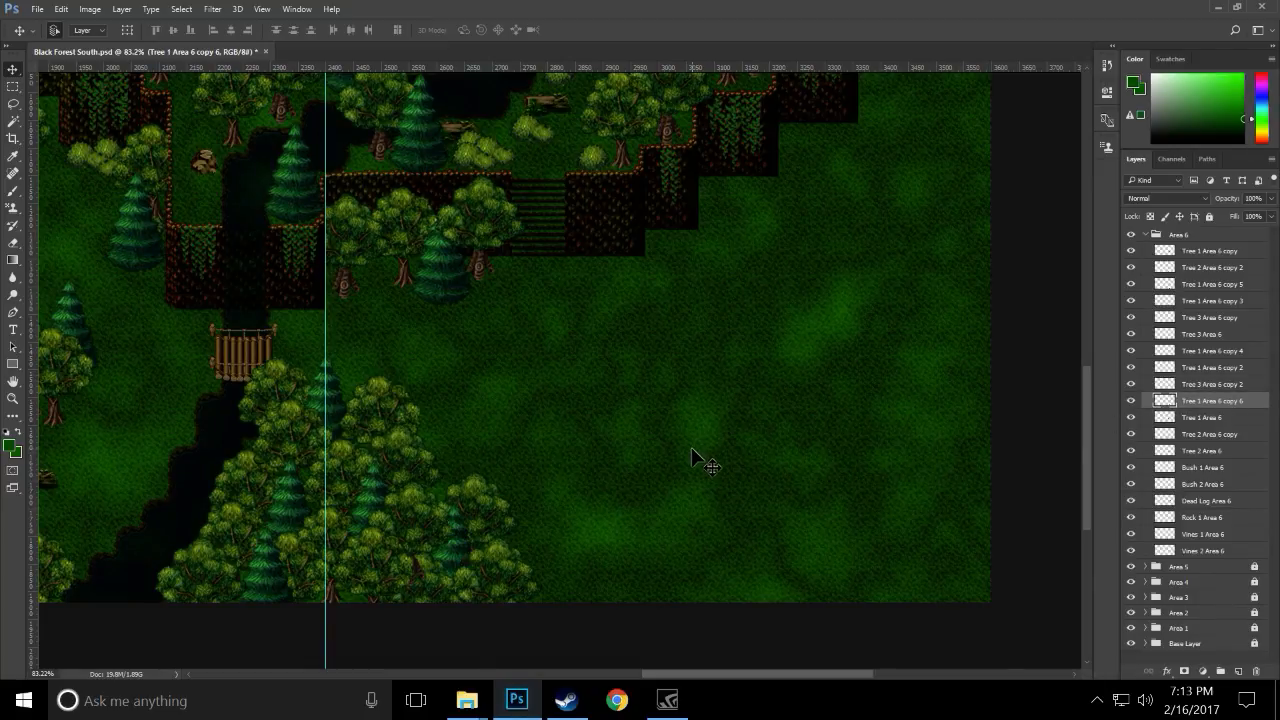
pyautogui.click(417, 526)
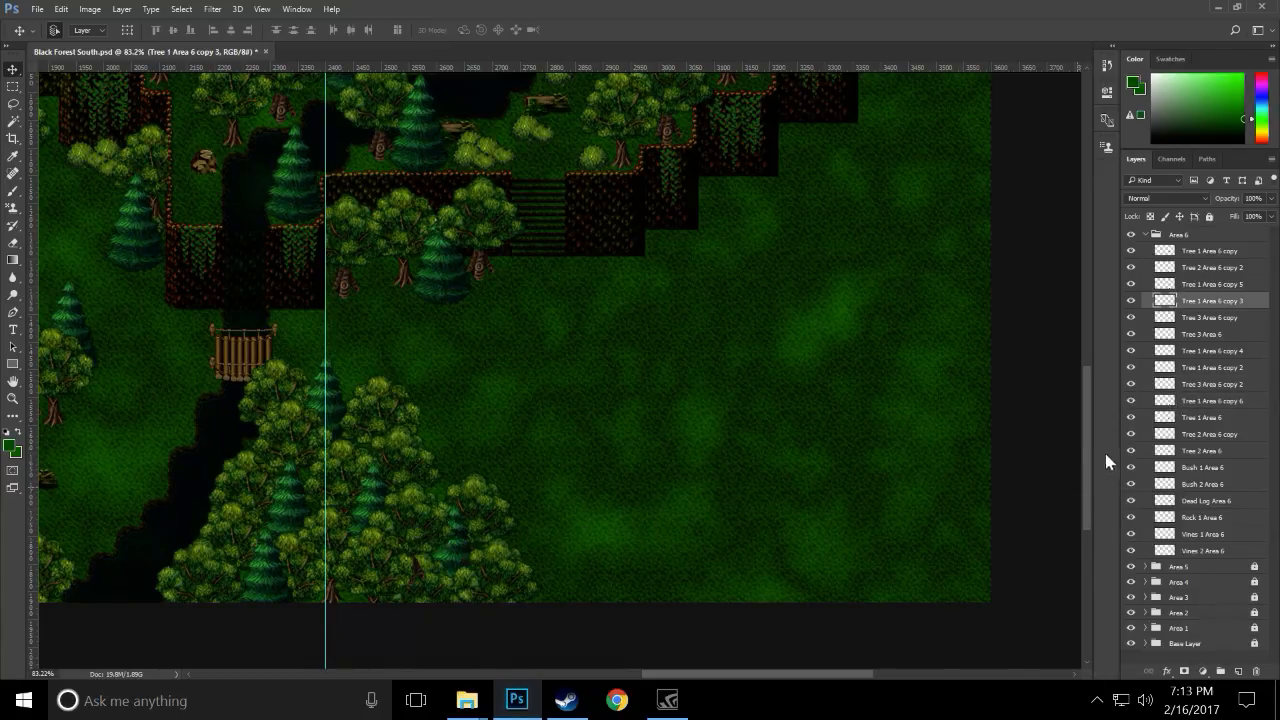
pyautogui.moveTo(1237, 313); pyautogui.dragTo(1241, 362)
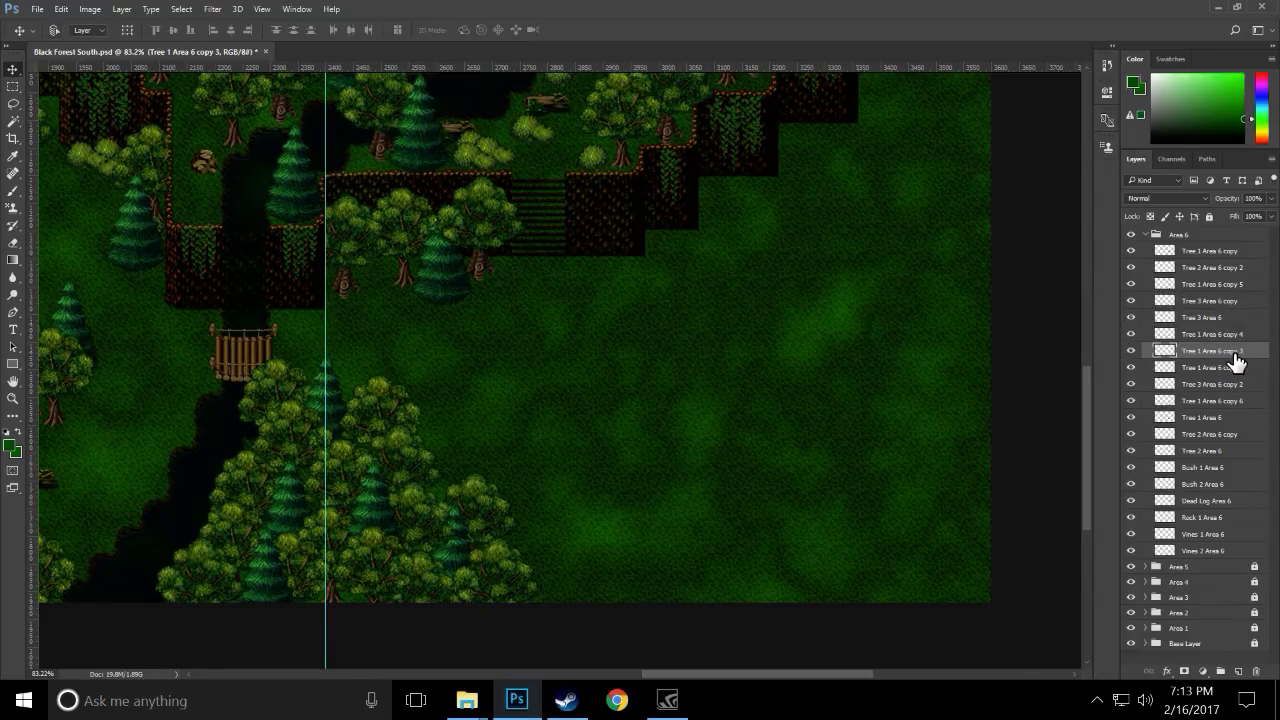
pyautogui.hotkey('ctrl', 'z')
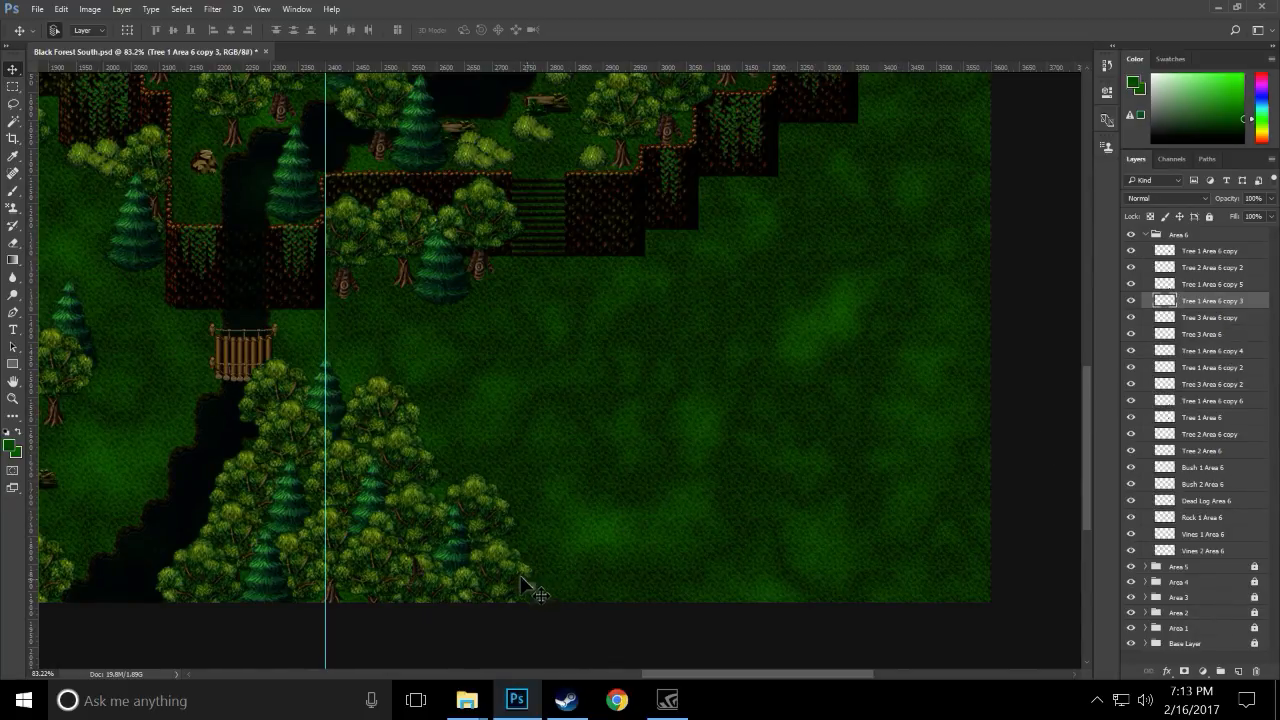
# - Add another pine copy at the far southeast tip of the grove, beside the map's lower border
pyautogui.moveTo(460, 546); pyautogui.dragTo(546, 588)
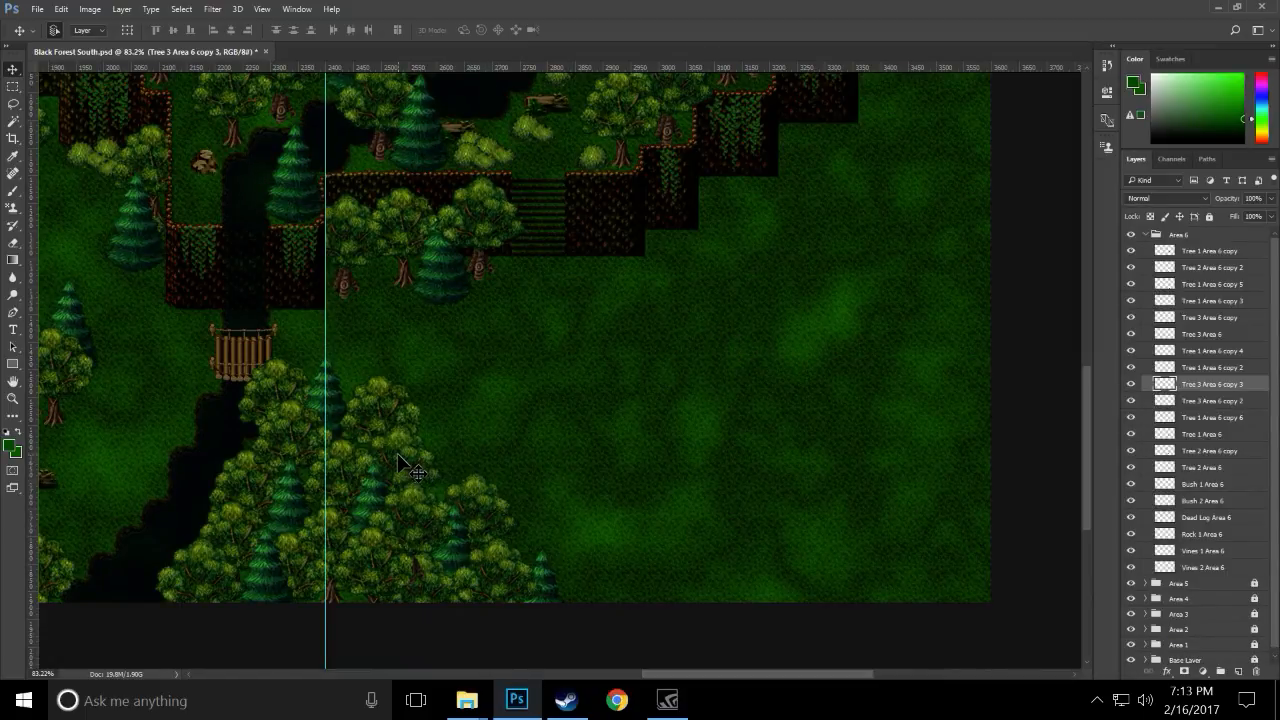
# - Extend the treeline east along the map's lower border with tree and pine copies, placing the last Tree 2 copy's layer directly above Tree 3 Area 6 copy 5
pyautogui.keyDown('alt'); pyautogui.click(386, 423); pyautogui.keyUp('alt')
pyautogui.moveTo(379, 412); pyautogui.dragTo(700, 589)
pyautogui.moveTo(612, 556); pyautogui.dragTo(742, 569)
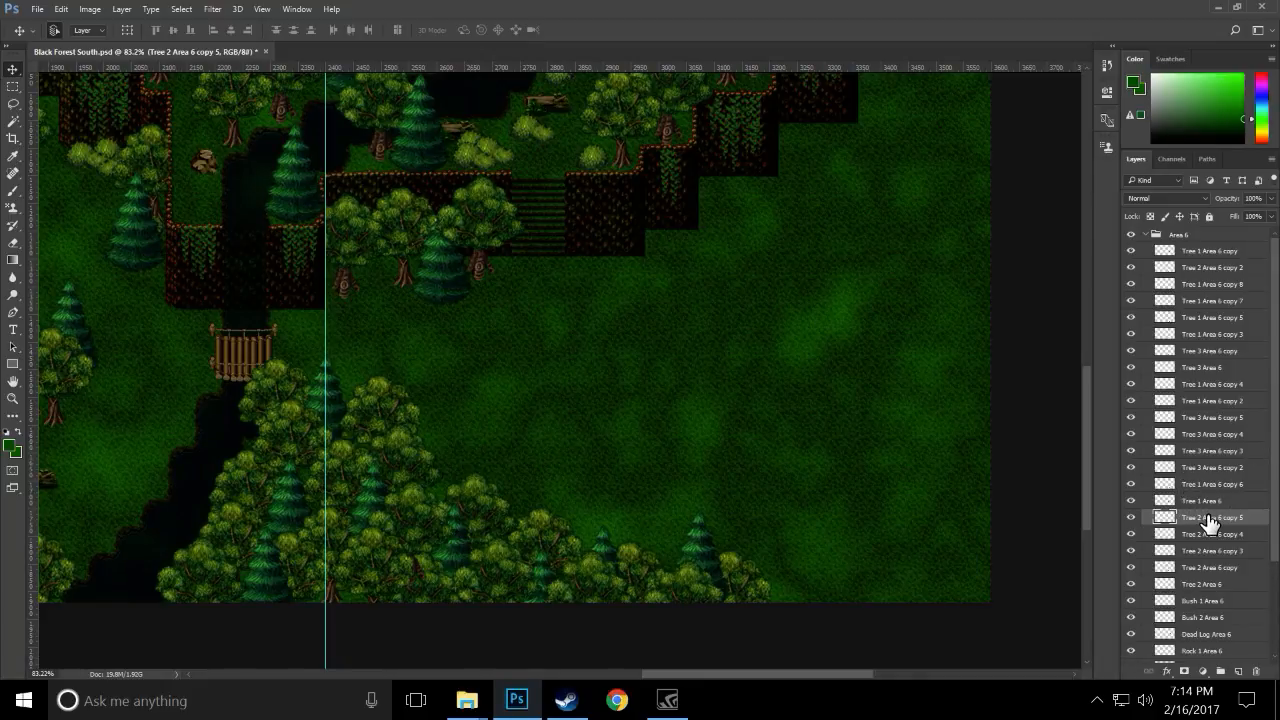
pyautogui.moveTo(1210, 522); pyautogui.dragTo(1227, 412)
# - Continue the lower-border treeline toward the southeast corner with leafy tree and pine copies, placing the easternmost Tree 1 copy's layer directly beneath Tree 2 Area 6 copy 6
pyautogui.moveTo(674, 607); pyautogui.dragTo(788, 562)
pyautogui.moveTo(706, 548); pyautogui.dragTo(904, 568)
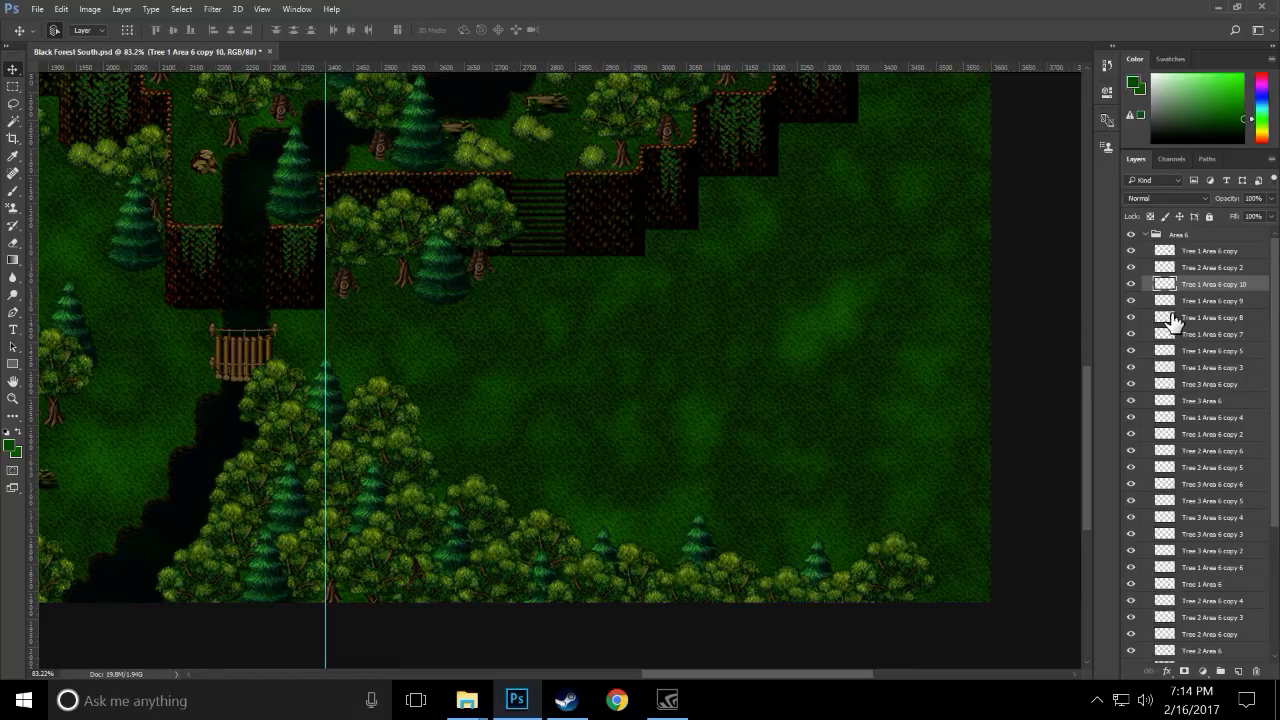
pyautogui.moveTo(1189, 290); pyautogui.dragTo(1206, 463)
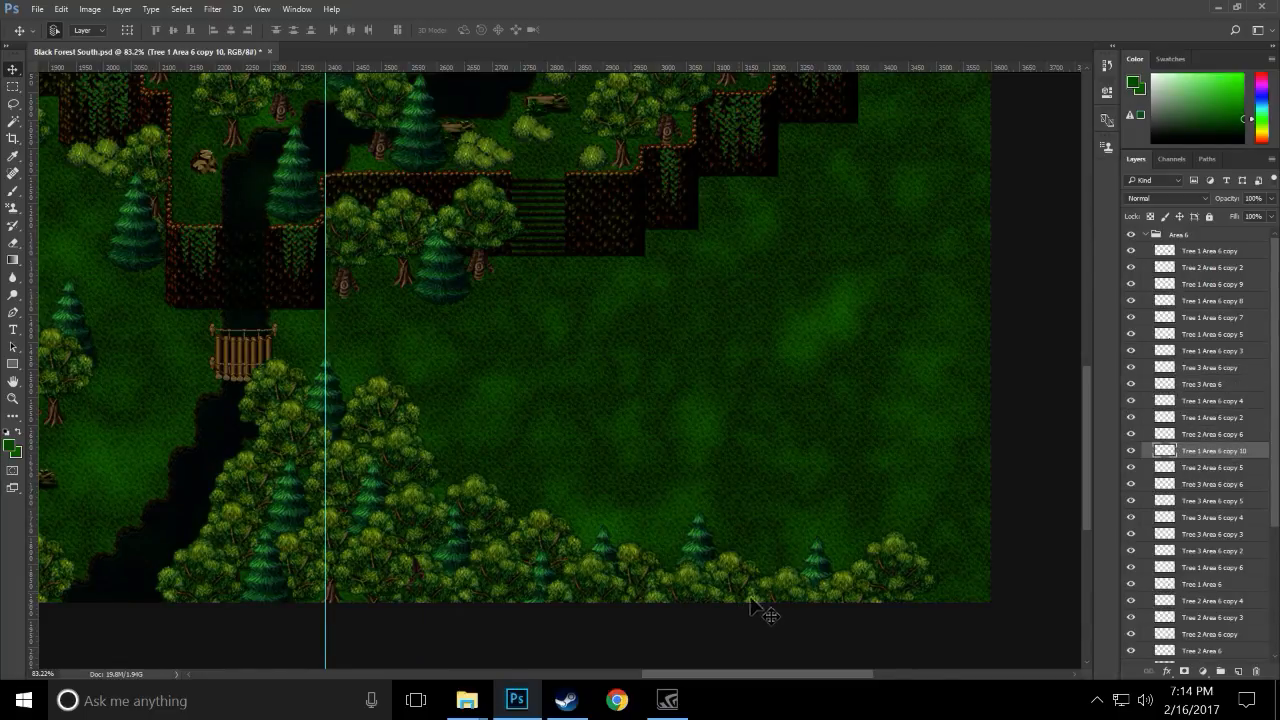
# - Fill the map's southeast corner with a pine copy and a Tree 2 copy, placing the Tree 2 copy's layer directly above Tree 3 Area 6
pyautogui.moveTo(811, 568); pyautogui.dragTo(930, 568)
pyautogui.moveTo(1175, 486); pyautogui.dragTo(1215, 427)
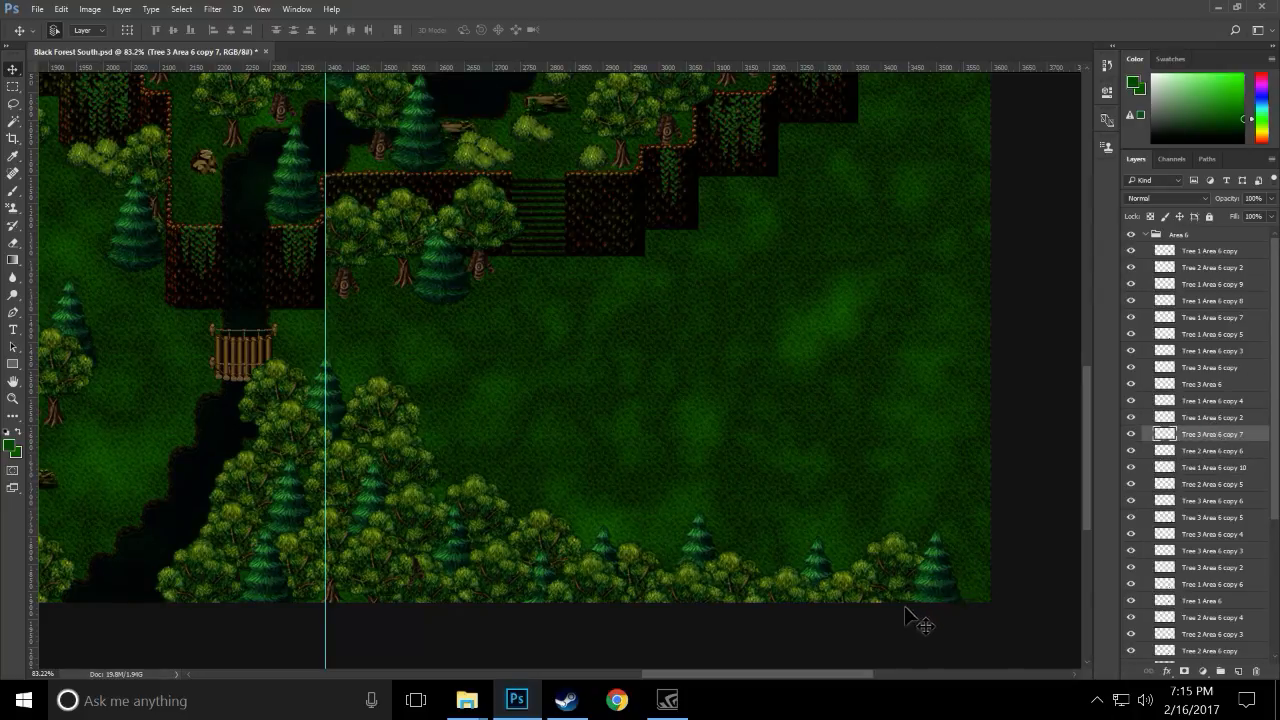
pyautogui.moveTo(871, 606); pyautogui.dragTo(994, 583)
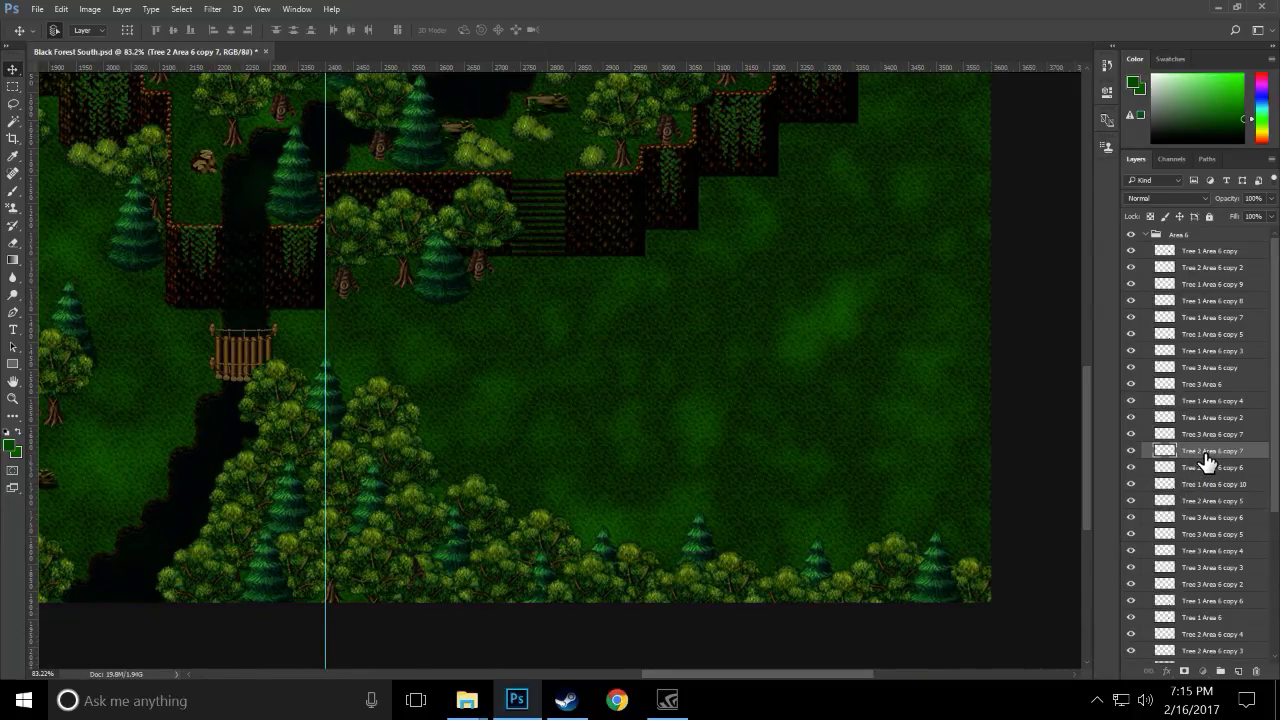
pyautogui.moveTo(1206, 462); pyautogui.dragTo(1220, 378)
# - Add two Tree 1 copies behind the southeast corner pine, placing the western one's layer directly beneath Tree 1 Area 6 copy 10
pyautogui.moveTo(900, 555); pyautogui.dragTo(967, 538)
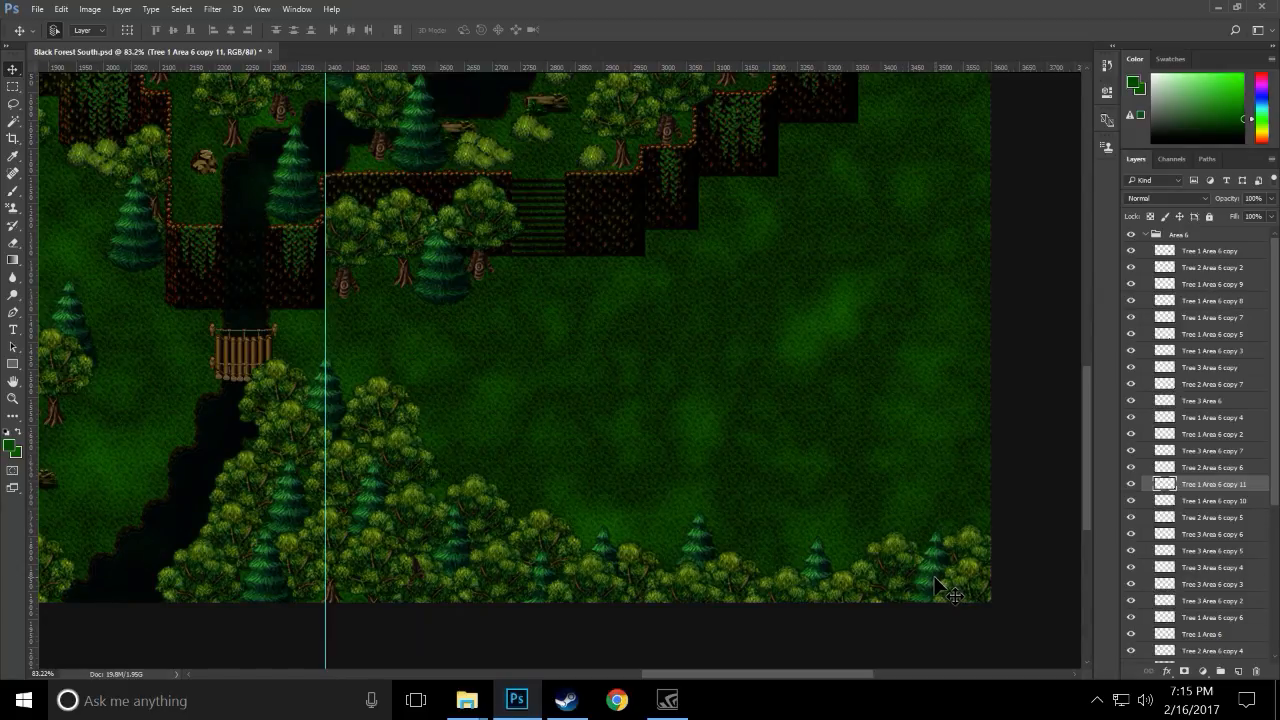
pyautogui.moveTo(938, 585); pyautogui.dragTo(940, 545)
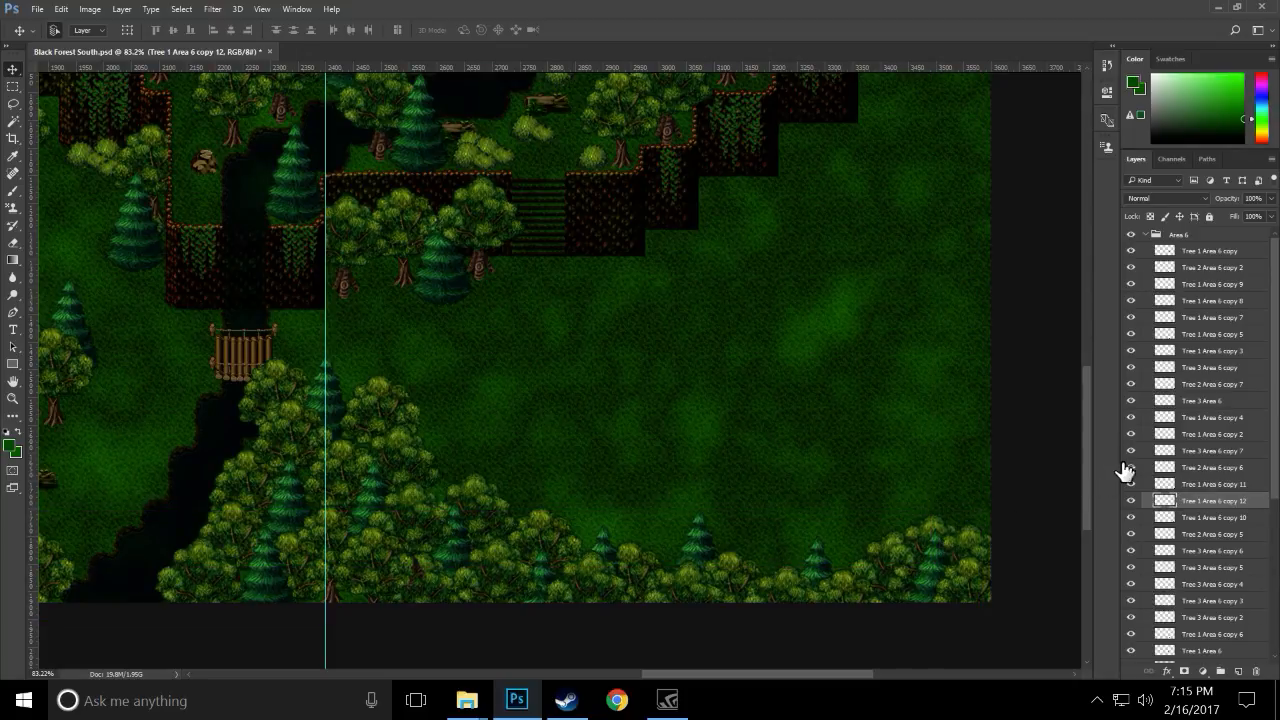
pyautogui.moveTo(1165, 503); pyautogui.dragTo(1185, 532)
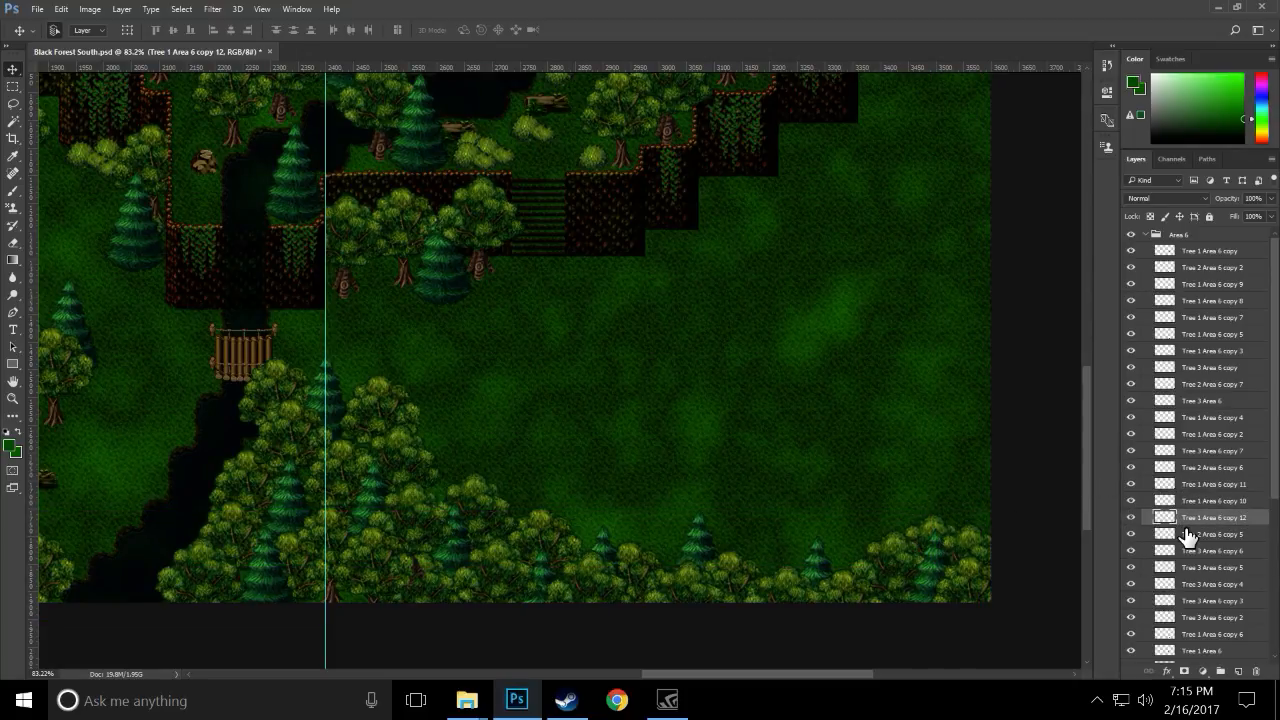
# - Add a pine copy at the east border above the corner trees, layer it directly above Tree 1 Area 6 copy 12, and save the map
pyautogui.moveTo(932, 594); pyautogui.dragTo(965, 520)
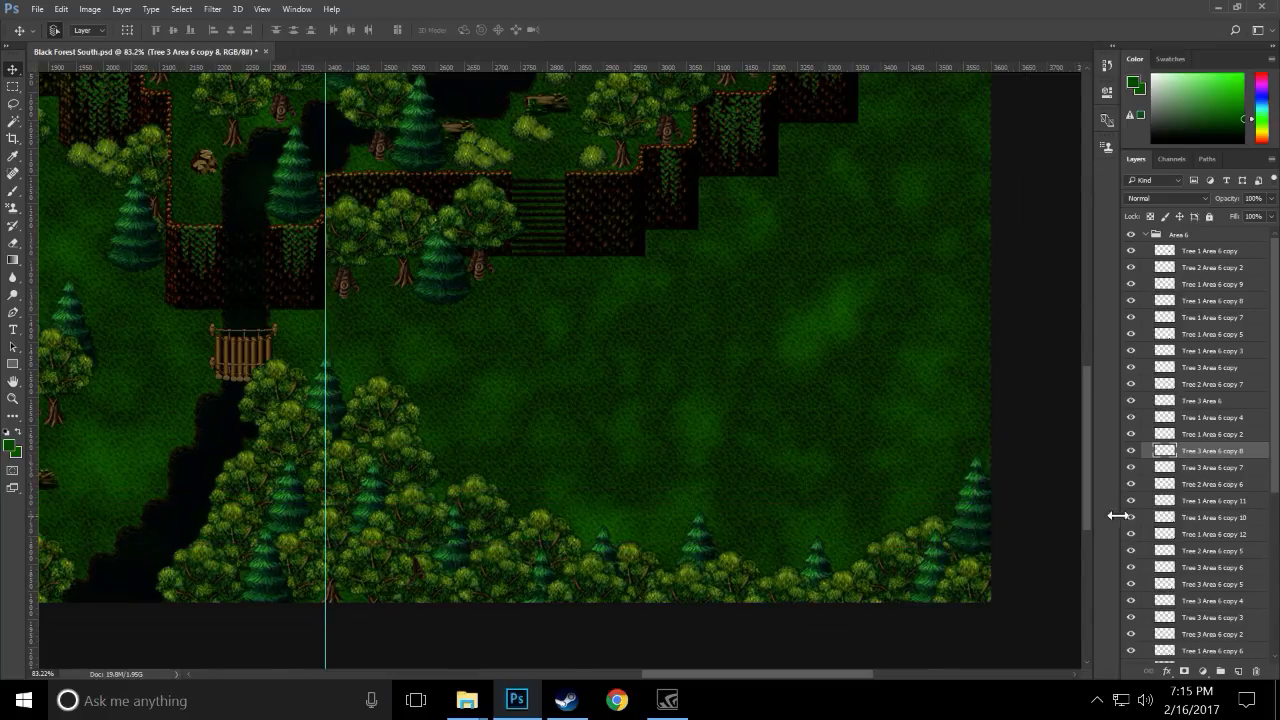
pyautogui.moveTo(1217, 457); pyautogui.dragTo(1212, 537)
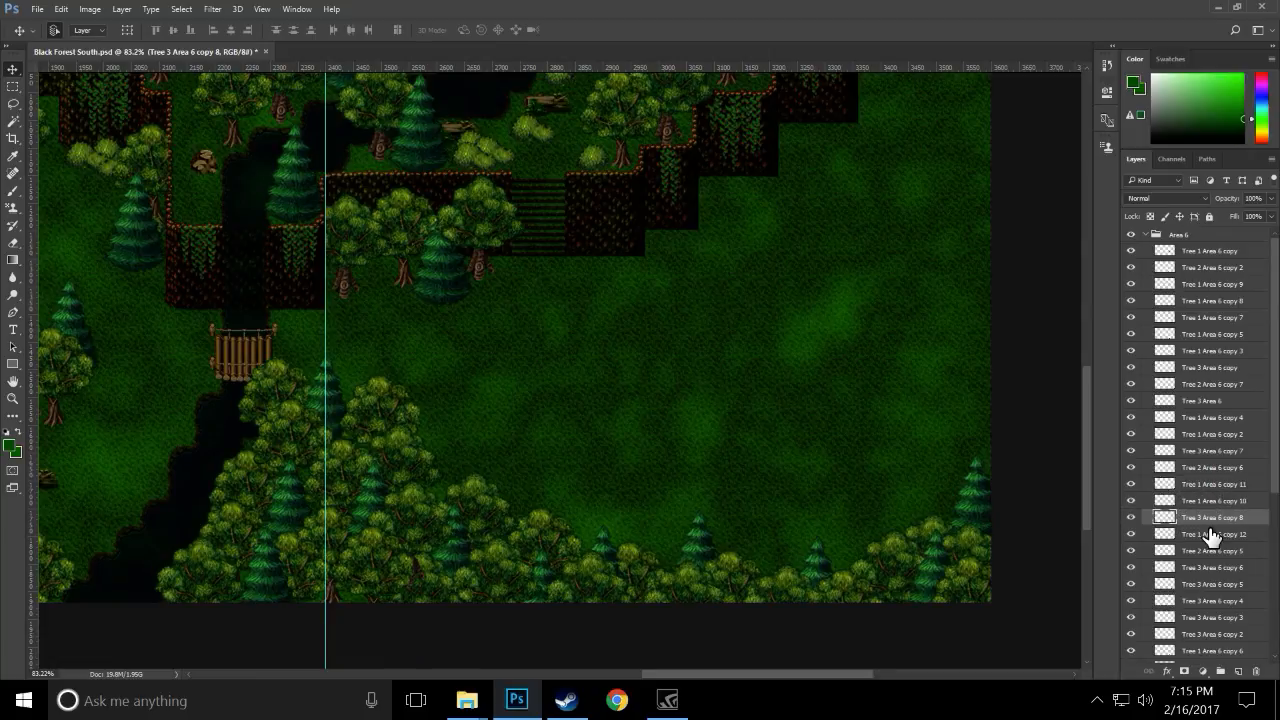
pyautogui.hotkey('ctrl', 's')
# - Surround the east-border pine with two Tree 1 copies, one to its west and one behind it at the border, both layered beneath Tree 1 Area 6 copy 12
pyautogui.moveTo(967, 543); pyautogui.dragTo(938, 502)
pyautogui.moveTo(1203, 541); pyautogui.dragTo(1206, 566)
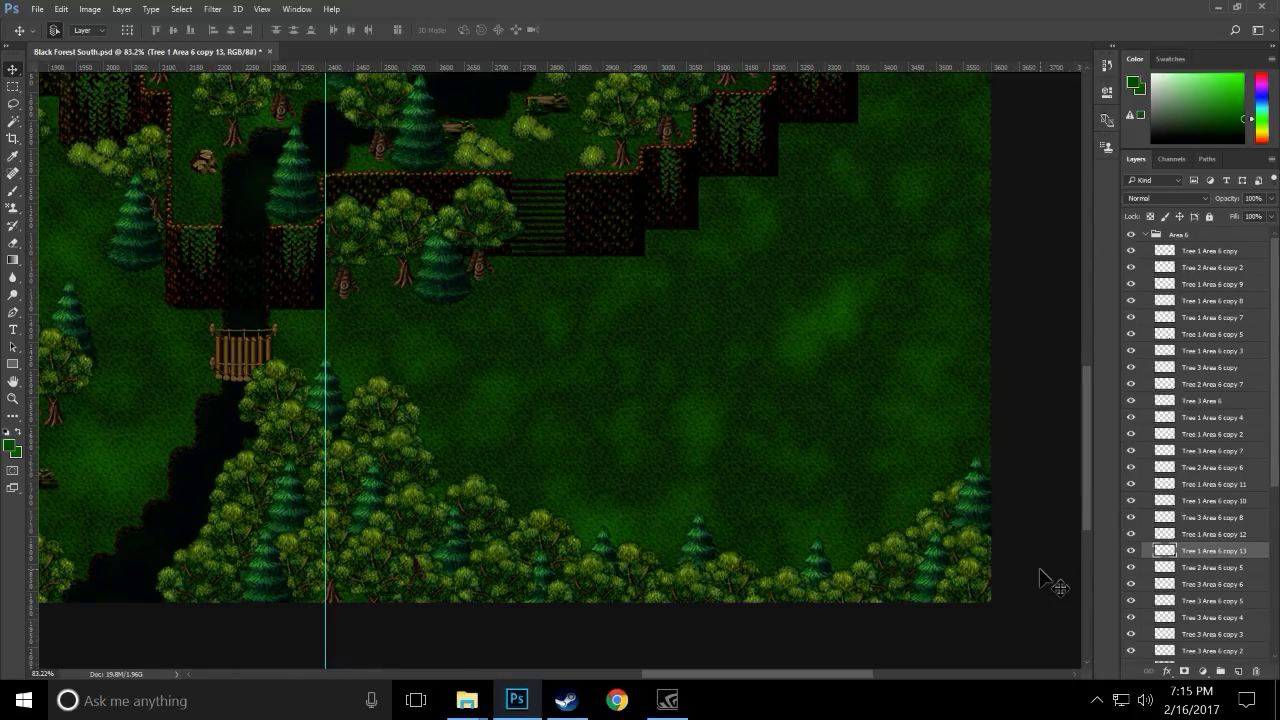
pyautogui.scroll(3, 1057, 565)
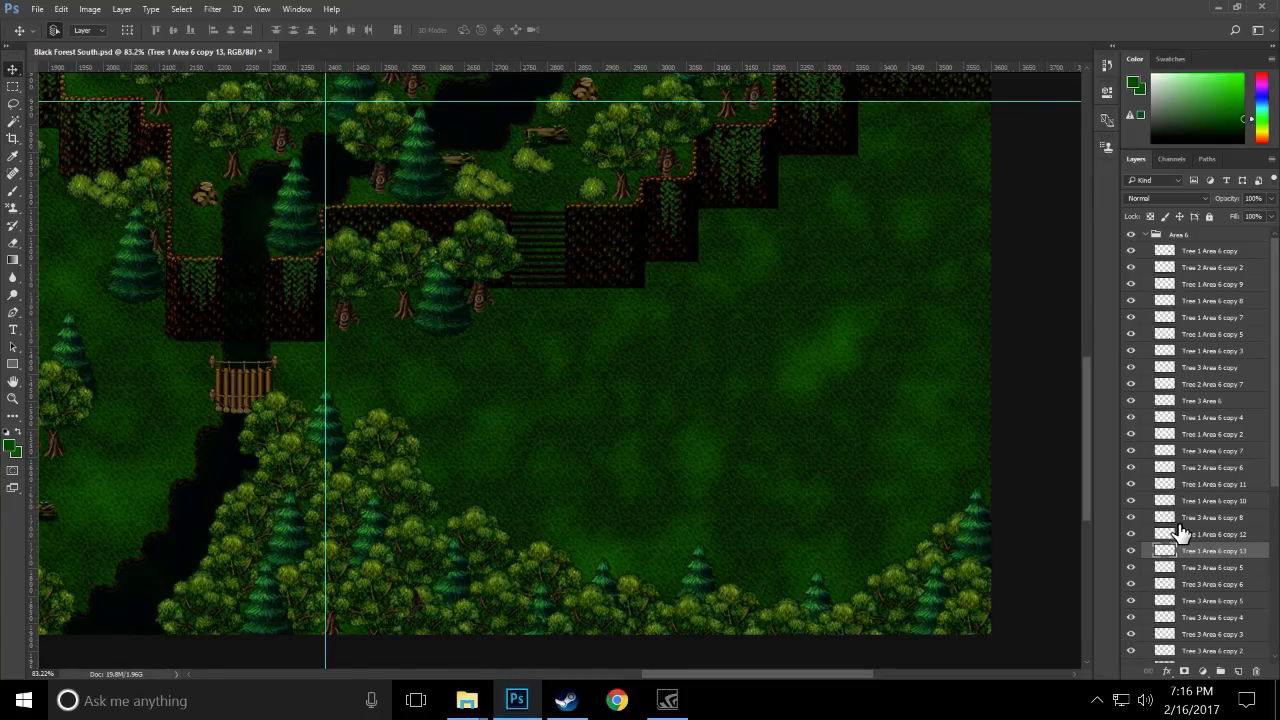
pyautogui.moveTo(1068, 560); pyautogui.dragTo(980, 494)
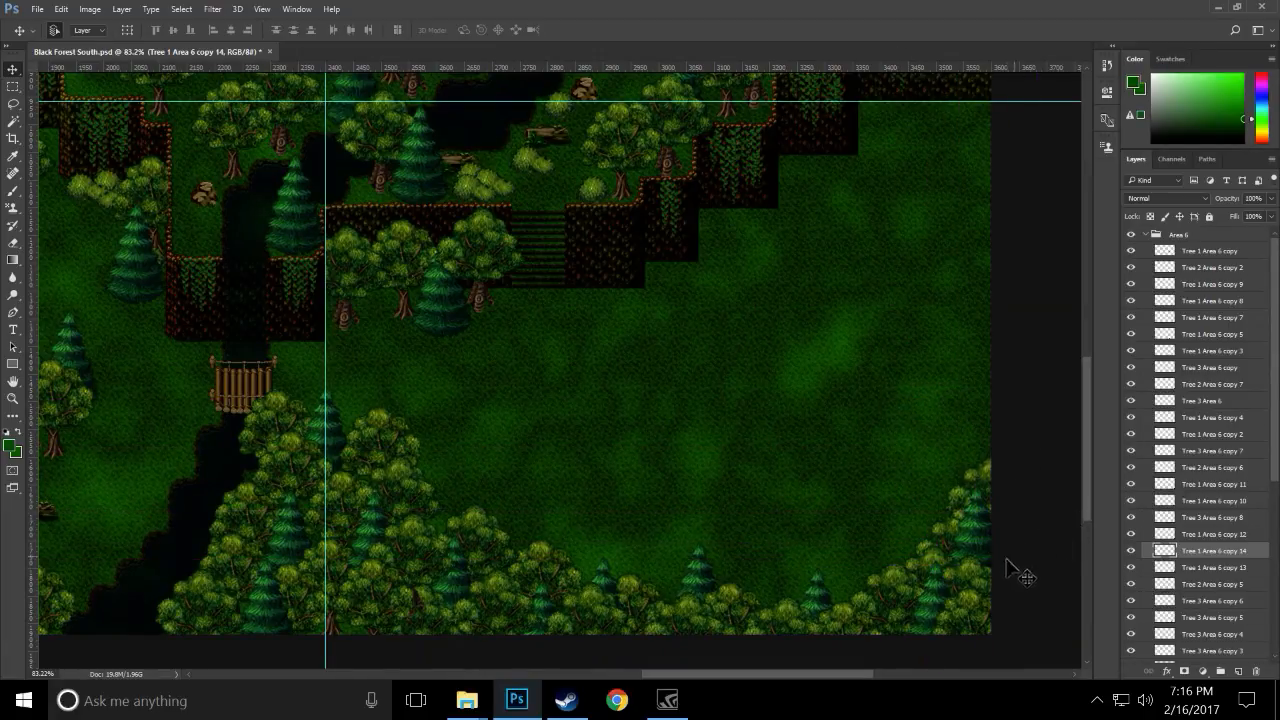
# - Add a Tree 2 copy northwest of the east-border pine, with its layer directly beneath Tree 2 Area 6 copy 5
pyautogui.click(976, 620)
pyautogui.moveTo(980, 630); pyautogui.dragTo(935, 540)
pyautogui.moveTo(1222, 398); pyautogui.dragTo(1224, 608)
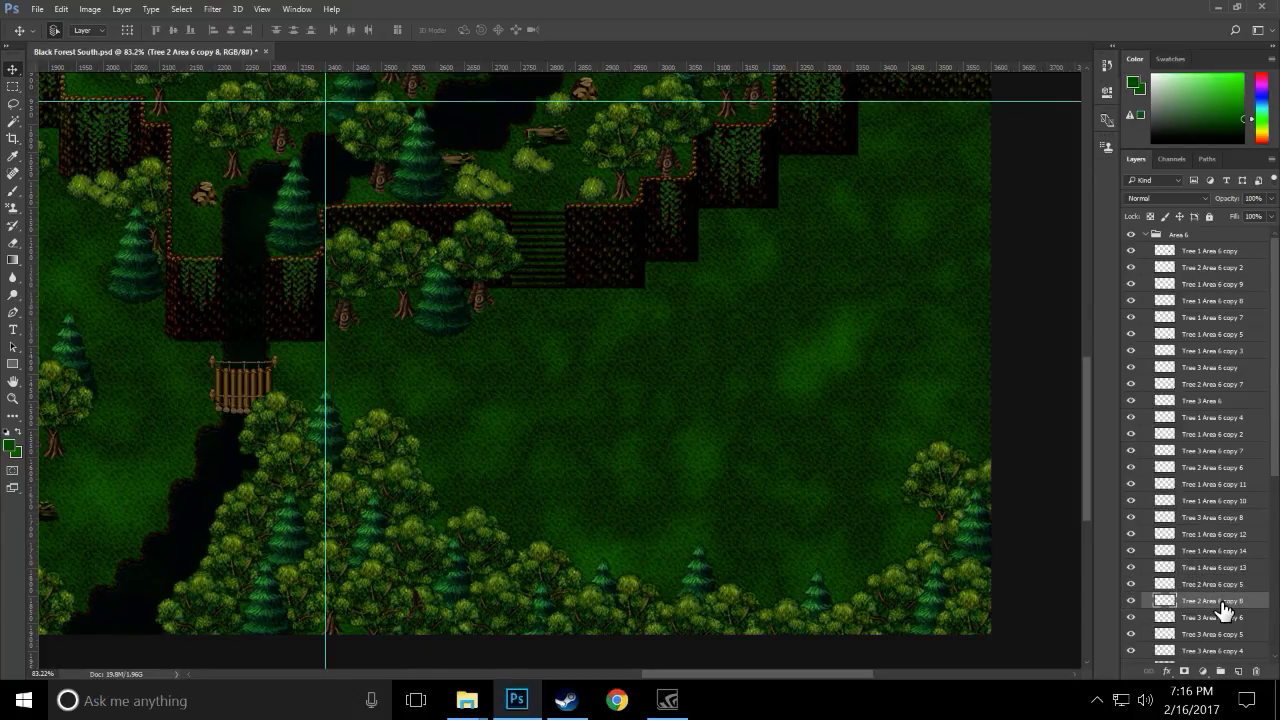
# - Add a pine copy north of the newest Tree 2 with its layer directly beneath it, and move Tree 1 Area 6 copy 13 beneath Tree 2 Area 6 copy 5
pyautogui.moveTo(970, 546); pyautogui.dragTo(962, 444)
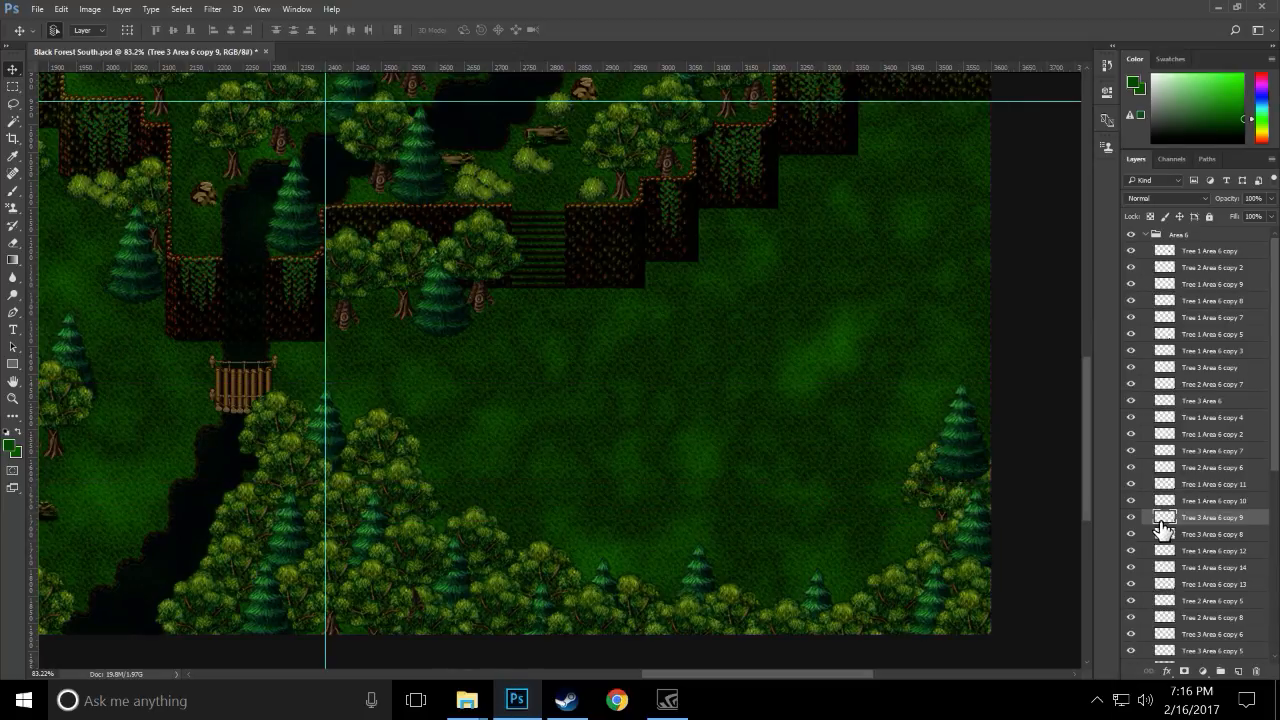
pyautogui.moveTo(1187, 533); pyautogui.dragTo(1216, 606)
pyautogui.click(1208, 586)
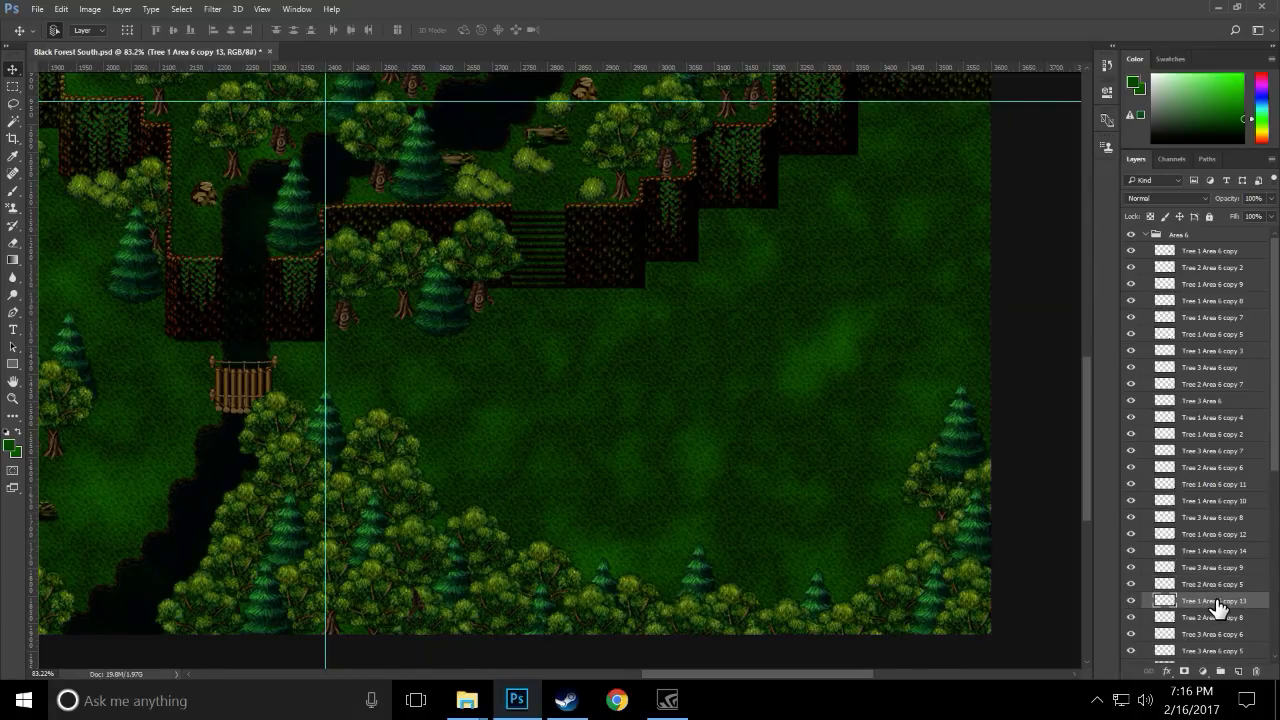
pyautogui.click(967, 460)
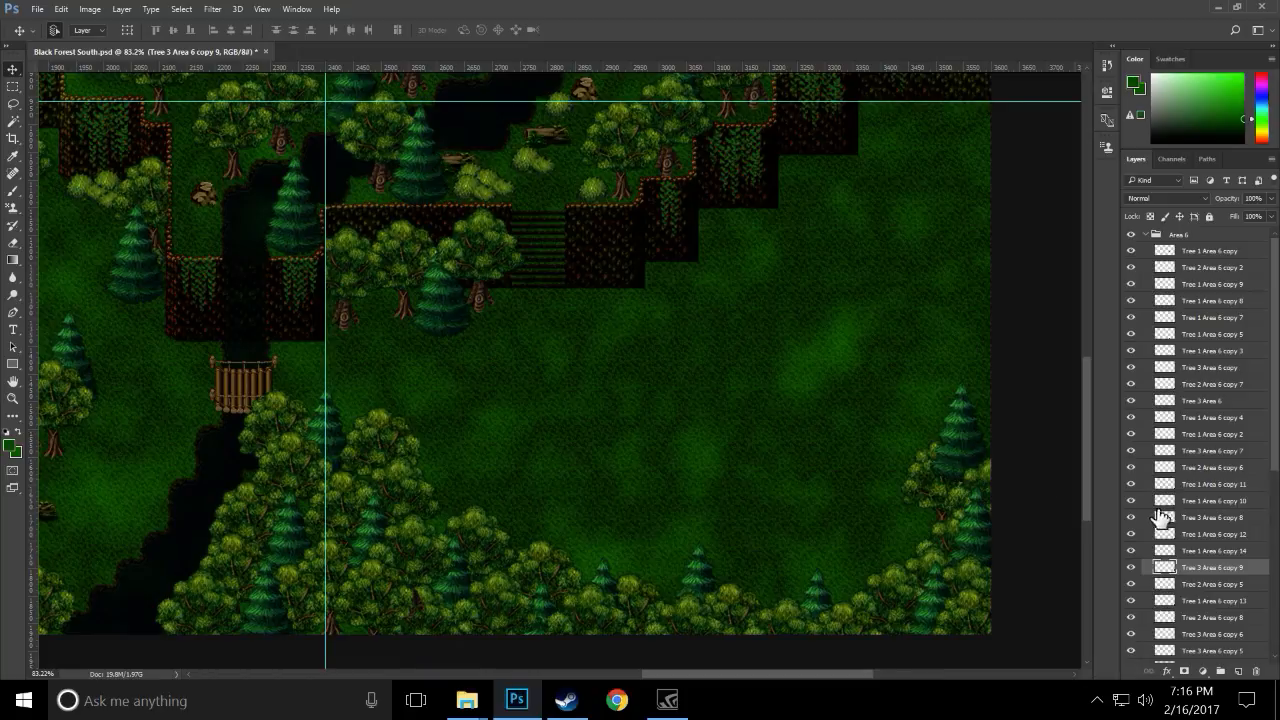
pyautogui.moveTo(1207, 572); pyautogui.dragTo(1216, 621)
# - Add a Tree 1 copy at the east border and a Tree 2 copy behind the newest pine, both layered beneath that pine
pyautogui.moveTo(978, 474); pyautogui.dragTo(982, 415)
pyautogui.moveTo(1191, 551); pyautogui.dragTo(1226, 651)
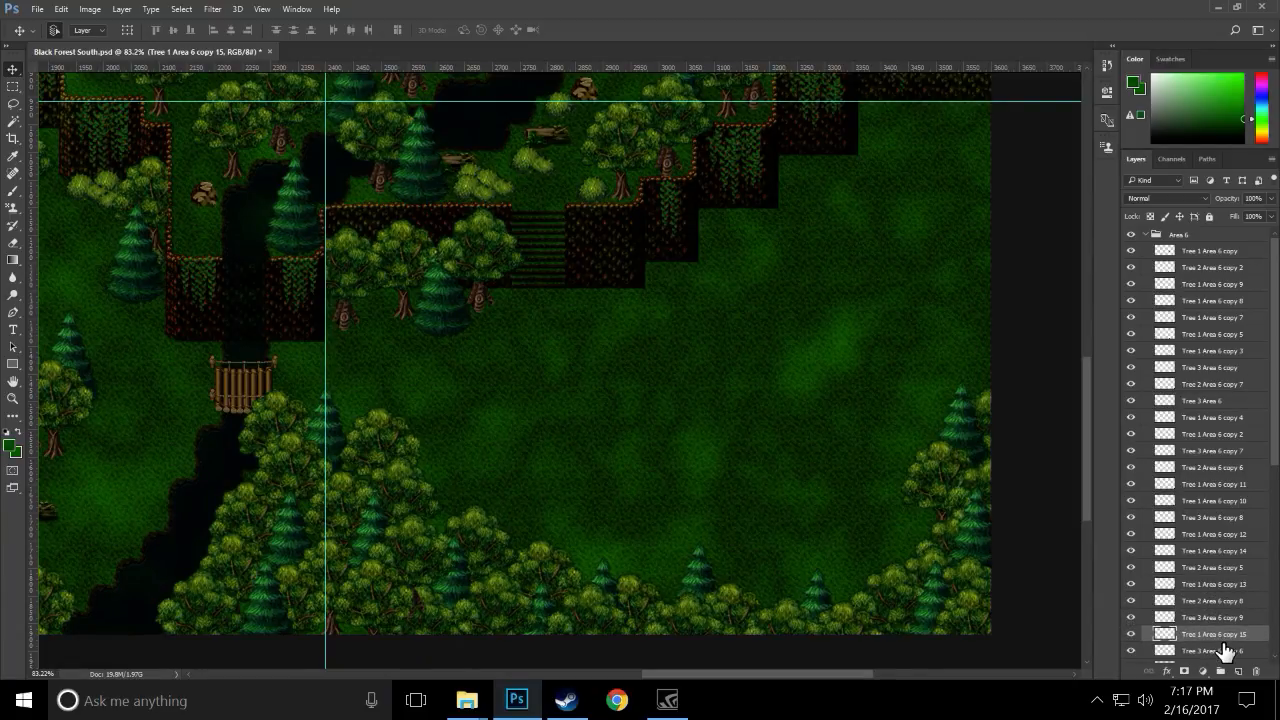
pyautogui.keyDown('ctrl'); pyautogui.click(931, 481); pyautogui.keyUp('ctrl')
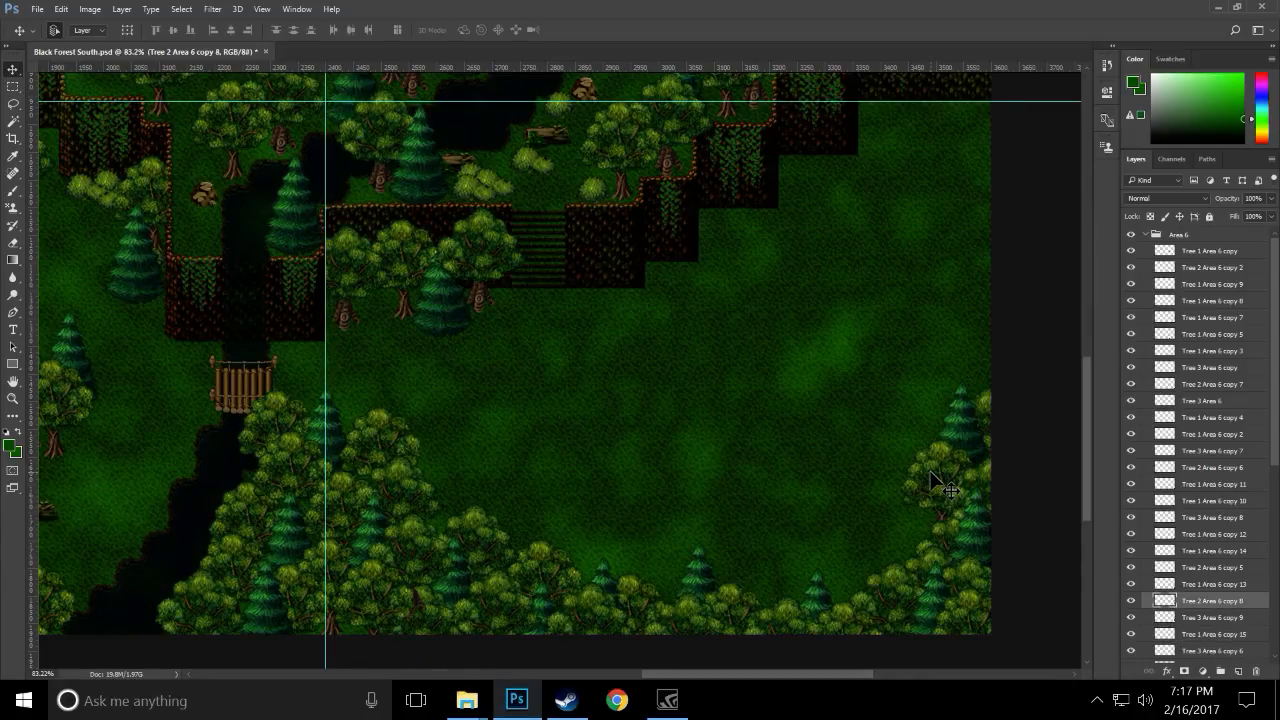
pyautogui.moveTo(931, 475); pyautogui.dragTo(952, 387)
pyautogui.moveTo(1192, 604); pyautogui.dragTo(1208, 648)
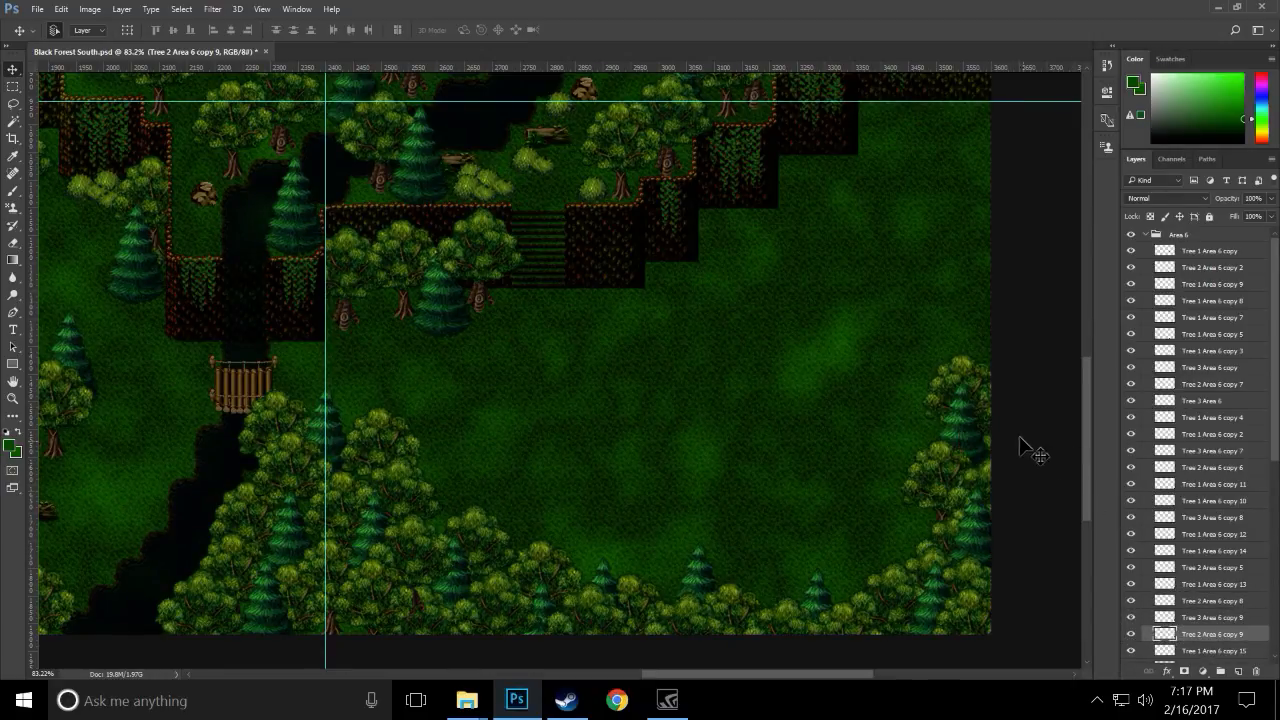
# - Extend the east border north with a pine copy partly off the map and a Tree 2 copy, layering the pine beneath Tree 2 Area 6 copy 9 and the new tree beneath it
pyautogui.keyDown('ctrl'); pyautogui.click(972, 430); pyautogui.keyUp('ctrl')
pyautogui.hotkey('ctrl', 'j')
pyautogui.moveTo(972, 430); pyautogui.dragTo(1017, 345)
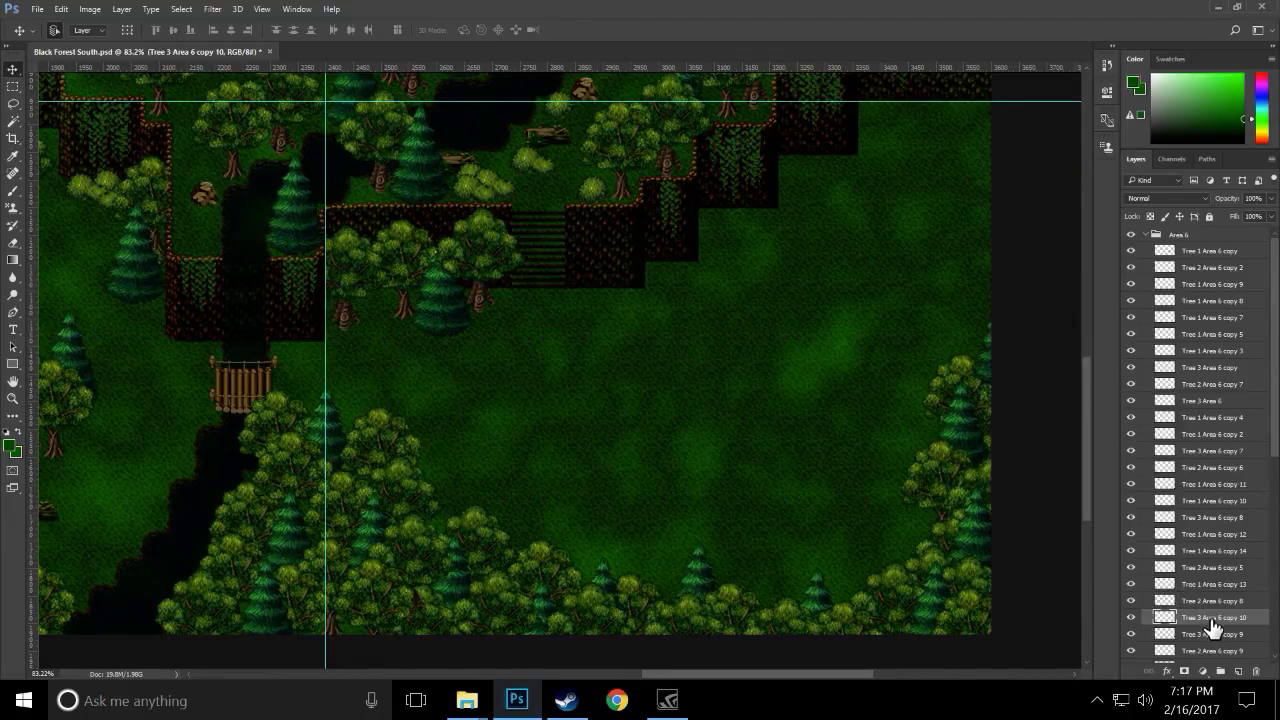
pyautogui.scroll(-5, 1212, 625)
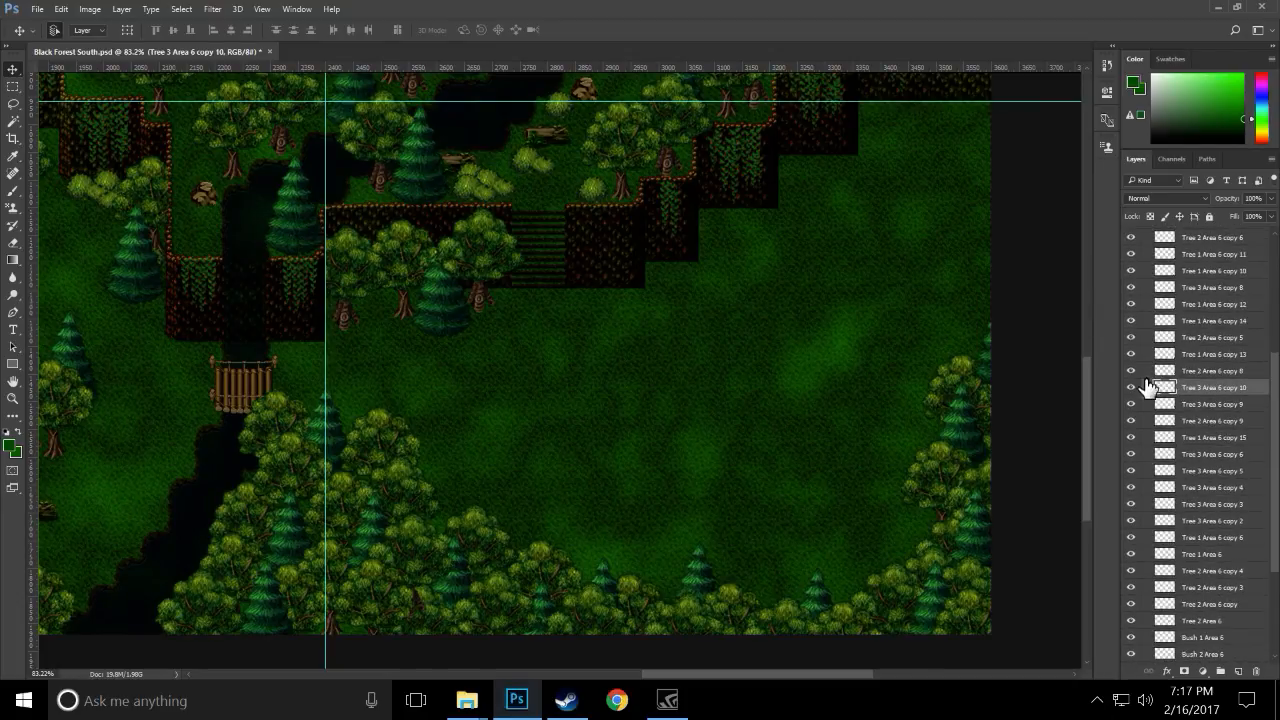
pyautogui.moveTo(1195, 388); pyautogui.dragTo(1210, 437)
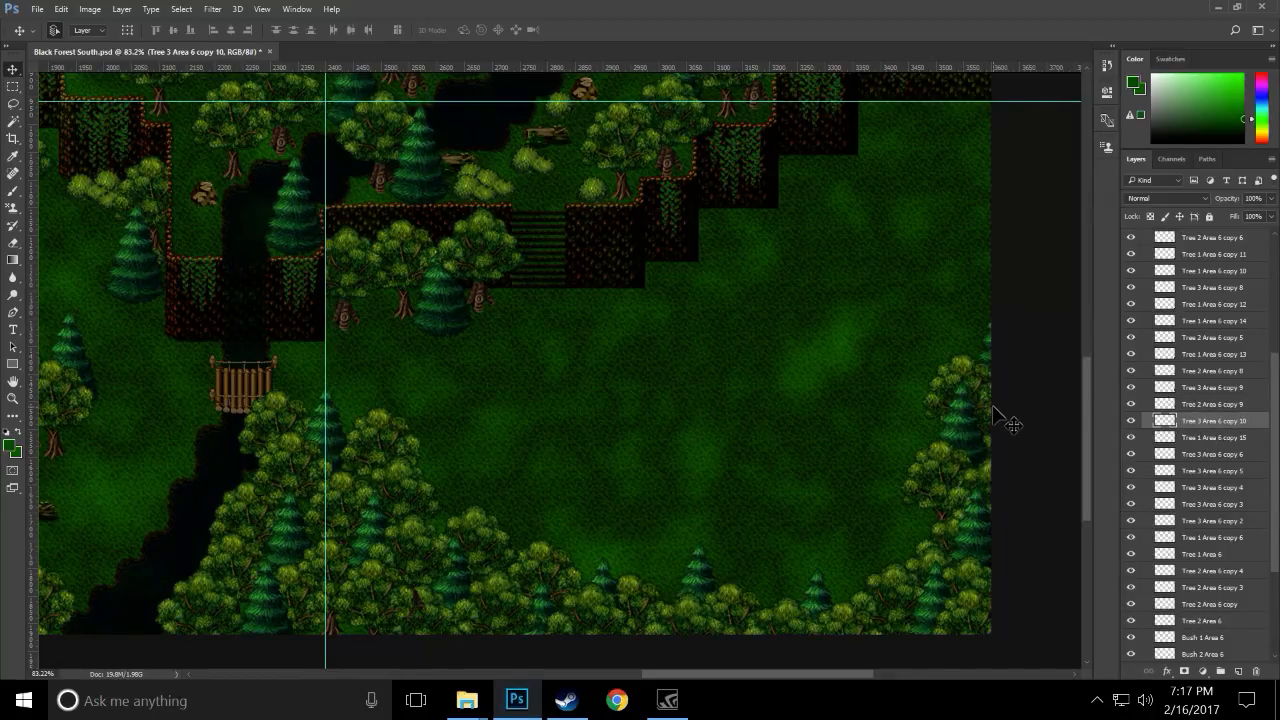
pyautogui.moveTo(990, 409); pyautogui.dragTo(1010, 355)
pyautogui.moveTo(1258, 413); pyautogui.dragTo(1250, 455)
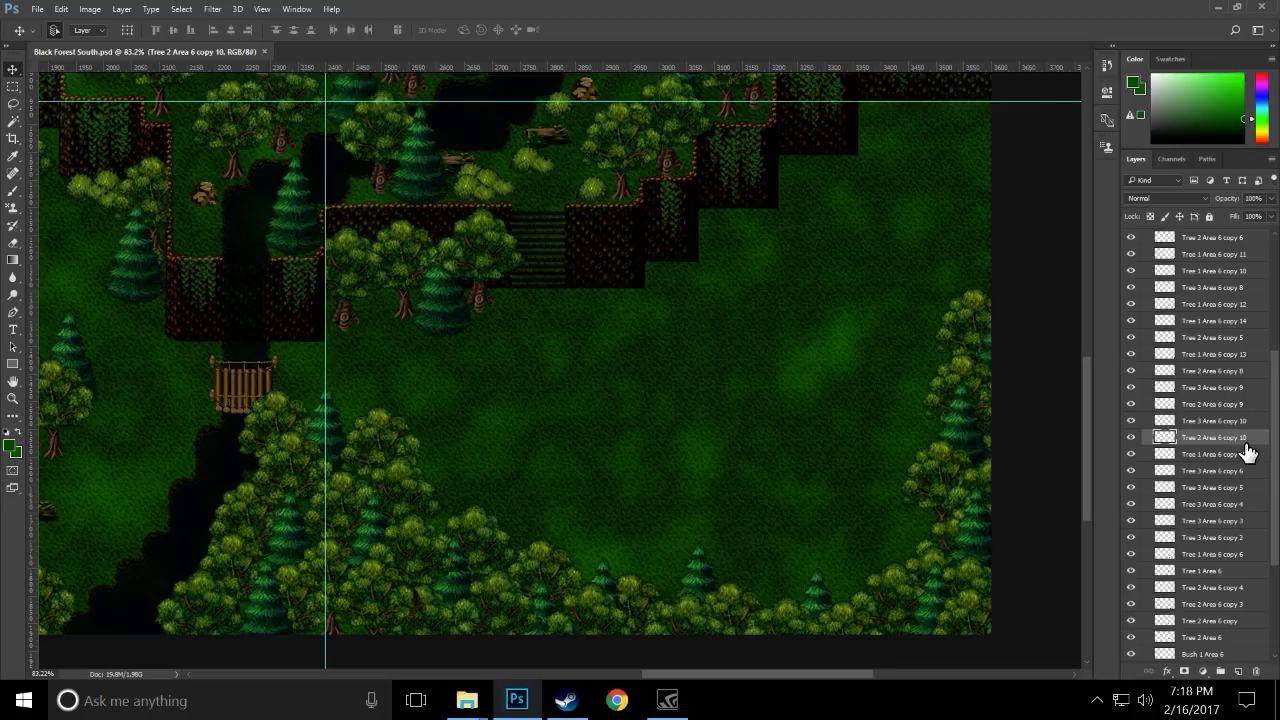
# - Add a pine copy and a border Tree 2 copy at the treeline's north end, placing the Tree 2 copy's layer directly above Tree 3 Area 6 copy 2
pyautogui.scroll(3, 1057, 380)
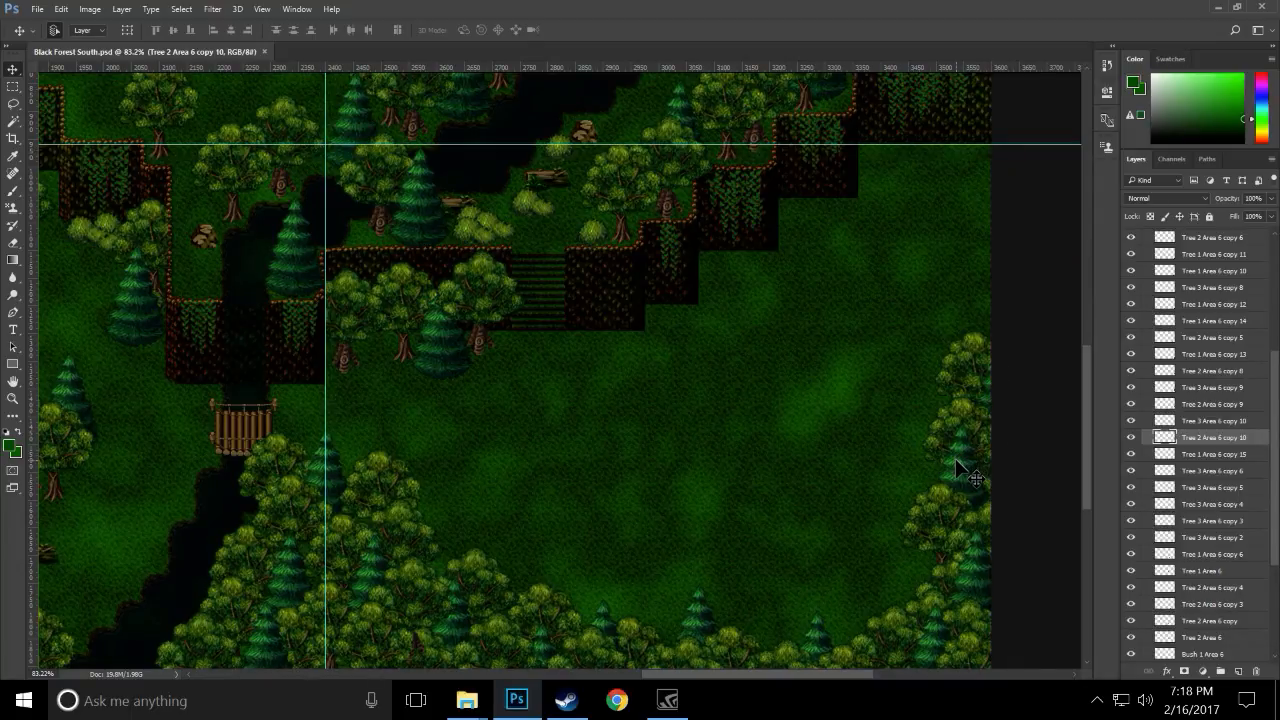
pyautogui.click(987, 402)
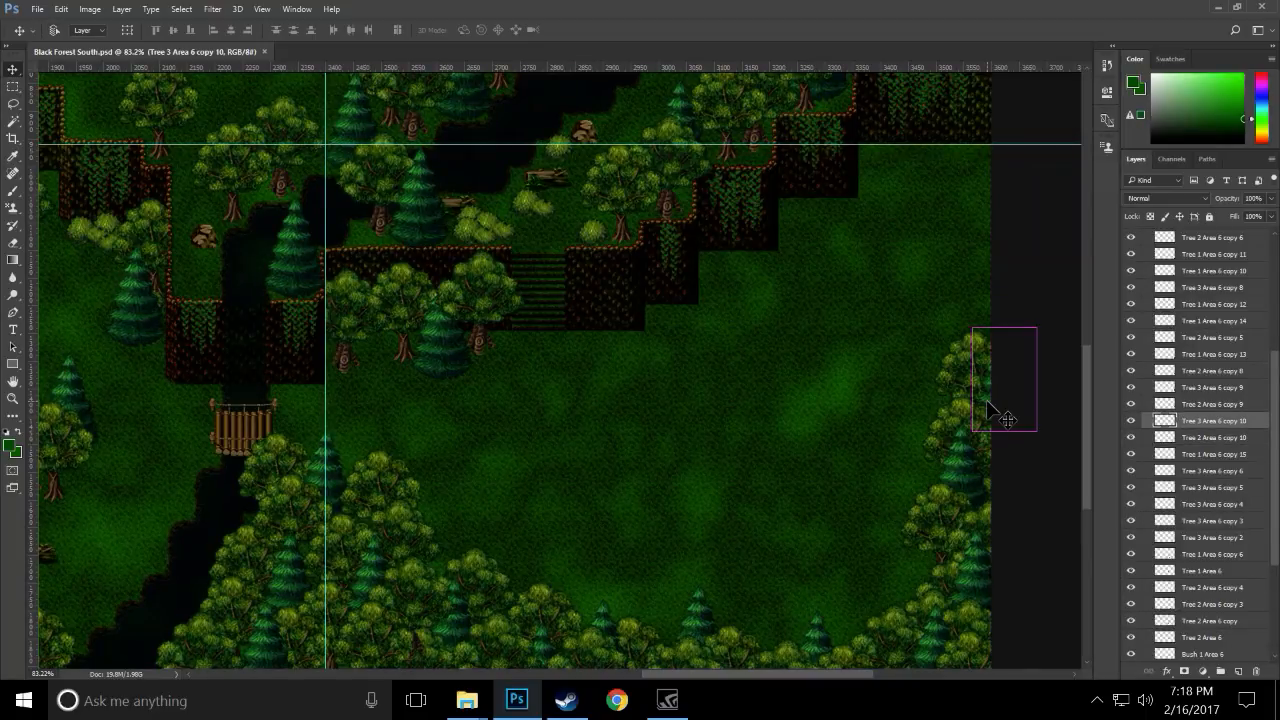
pyautogui.moveTo(987, 410); pyautogui.dragTo(930, 331)
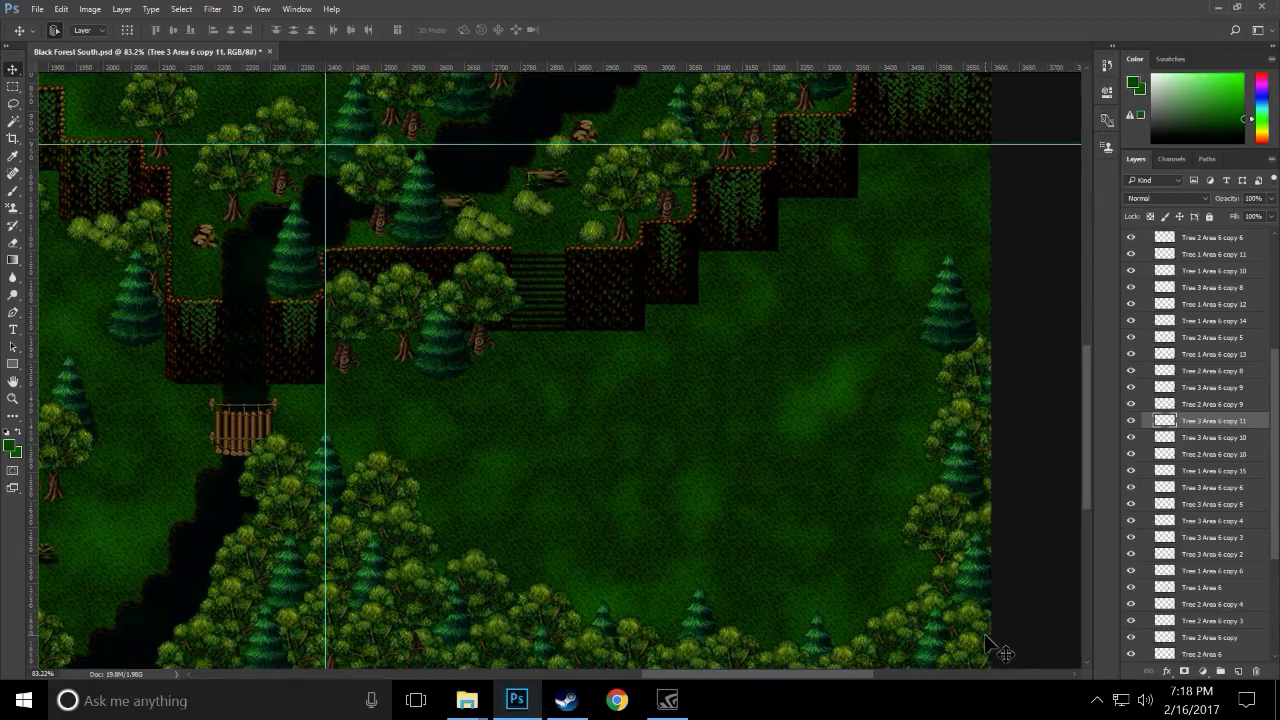
pyautogui.moveTo(987, 660); pyautogui.dragTo(992, 311)
pyautogui.moveTo(1224, 244); pyautogui.dragTo(1226, 652)
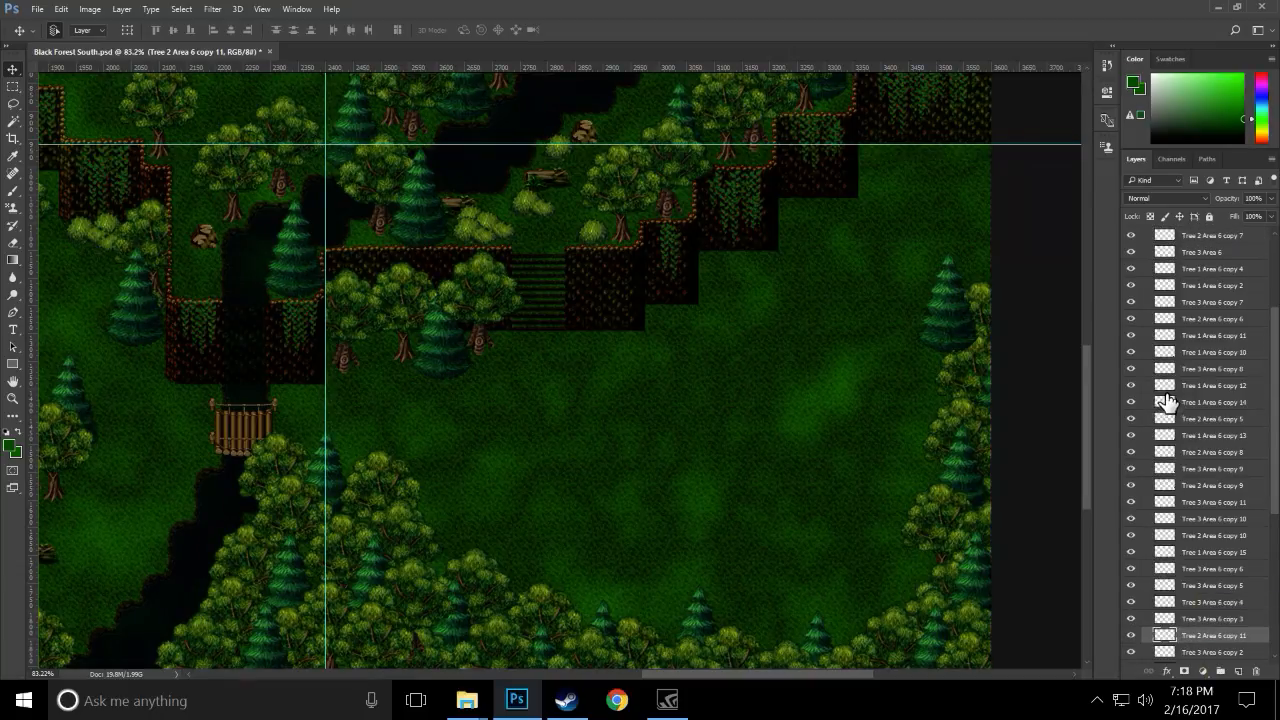
# - Move the northernmost east-side pine's layer directly beneath Tree 2 Area 6 copy 10, and save the map
pyautogui.click(937, 320)
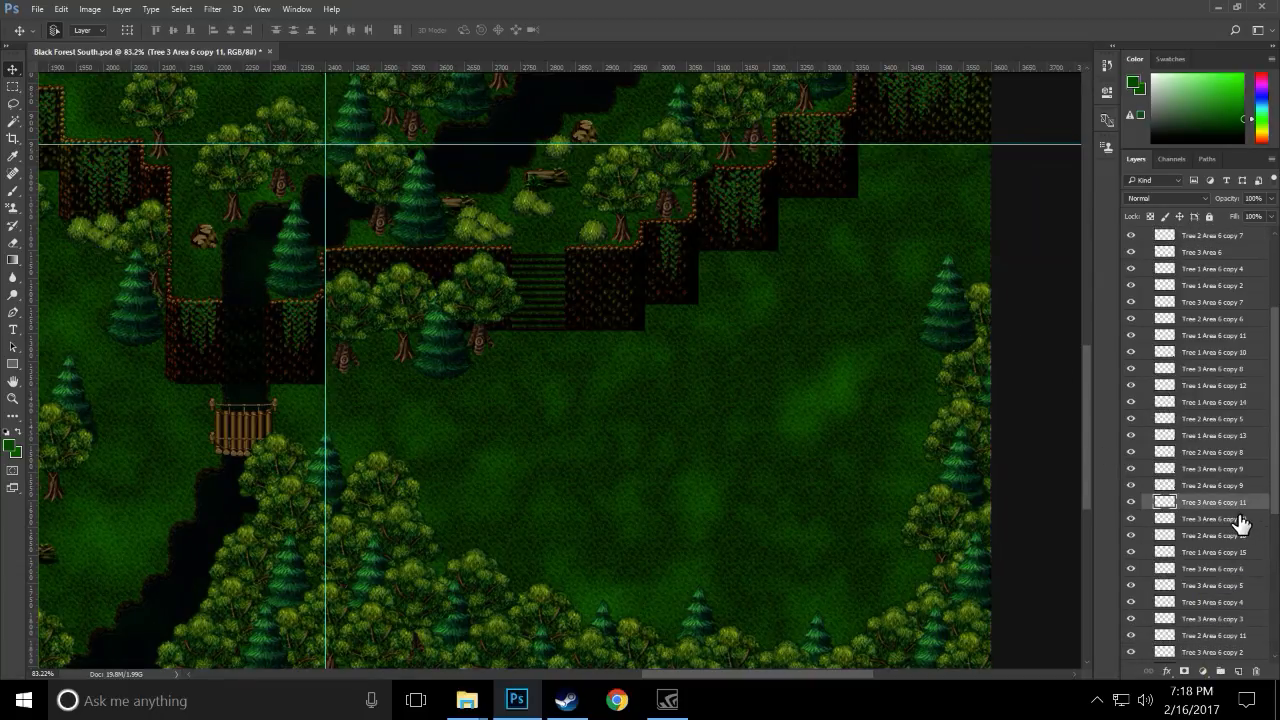
pyautogui.moveTo(1231, 510); pyautogui.dragTo(1237, 548)
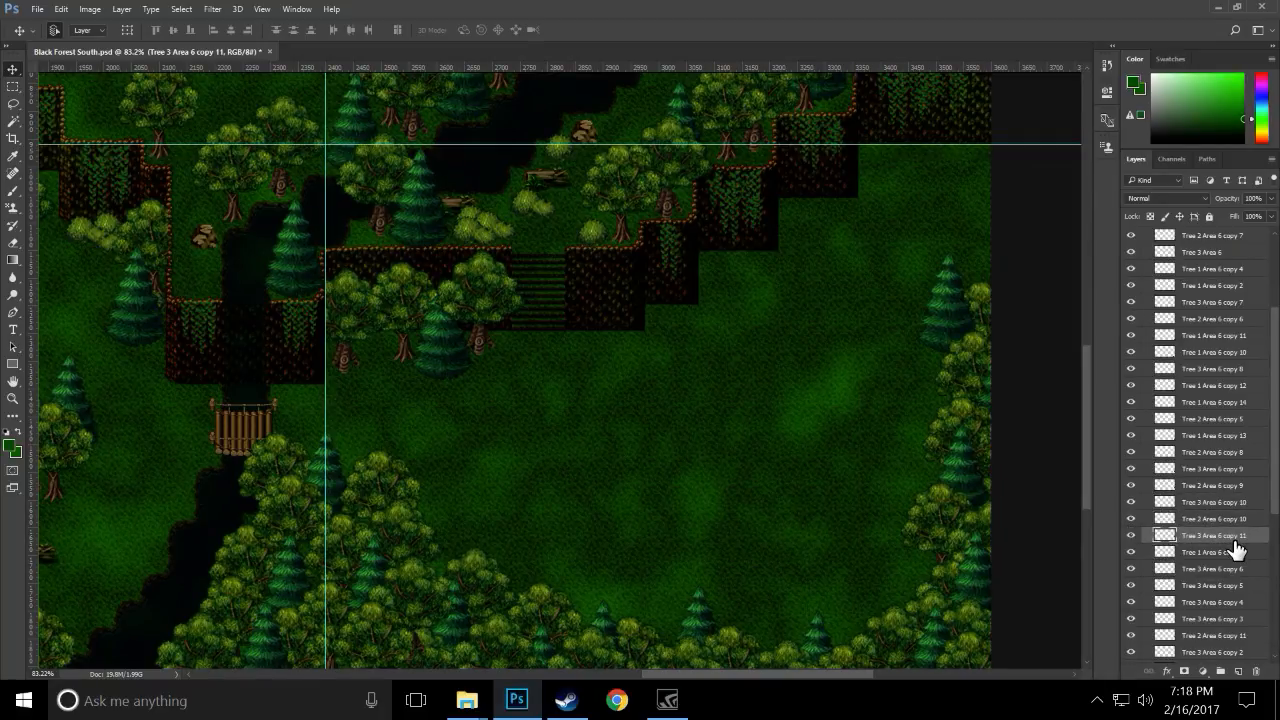
pyautogui.hotkey('ctrl', 's')
# - Copy the Tree 1 beside the stairs to the east border behind the northernmost pine, layer it directly beneath Tree 2 Area 6 copy 11, and save
pyautogui.click(497, 310)
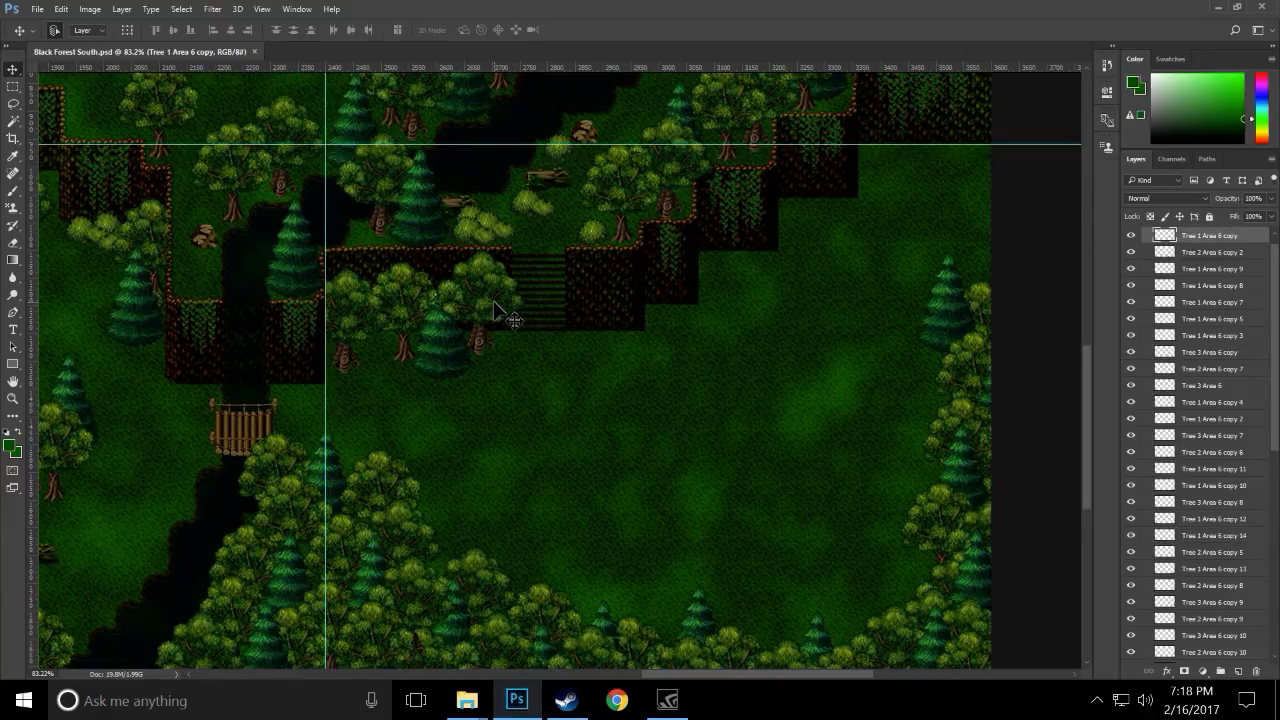
pyautogui.moveTo(492, 306); pyautogui.dragTo(995, 262)
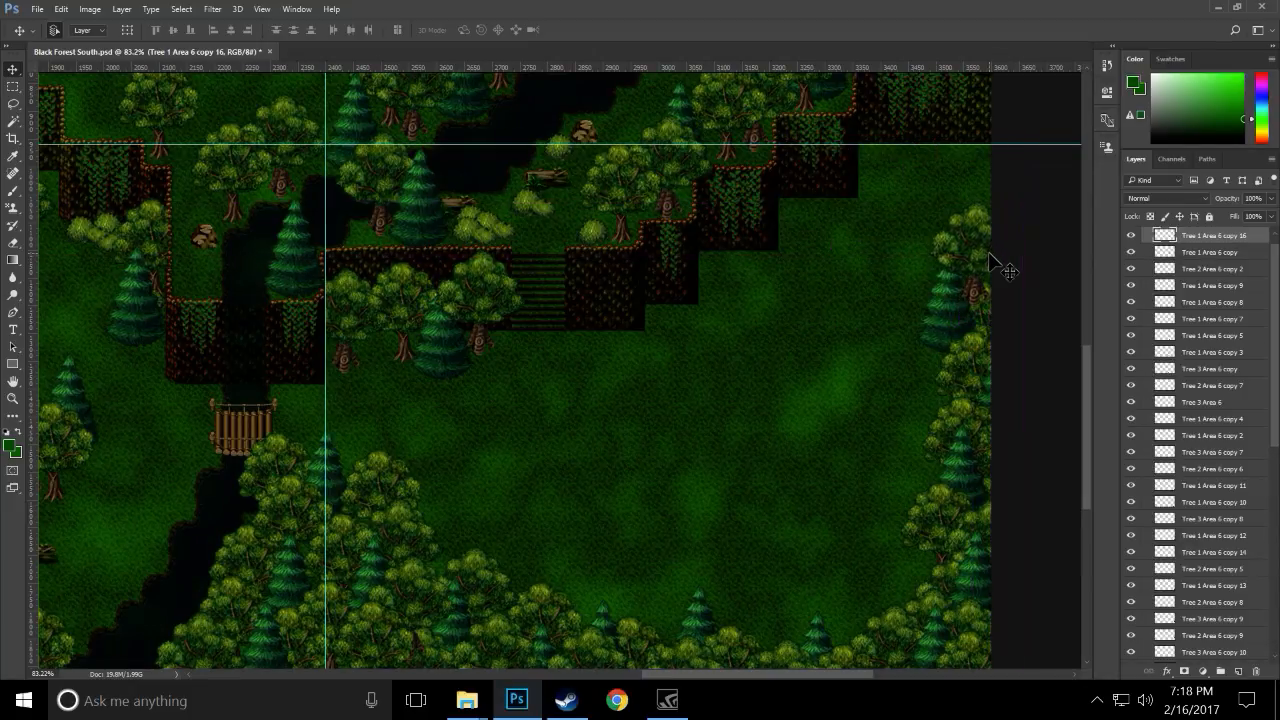
pyautogui.moveTo(1210, 243); pyautogui.dragTo(1232, 593)
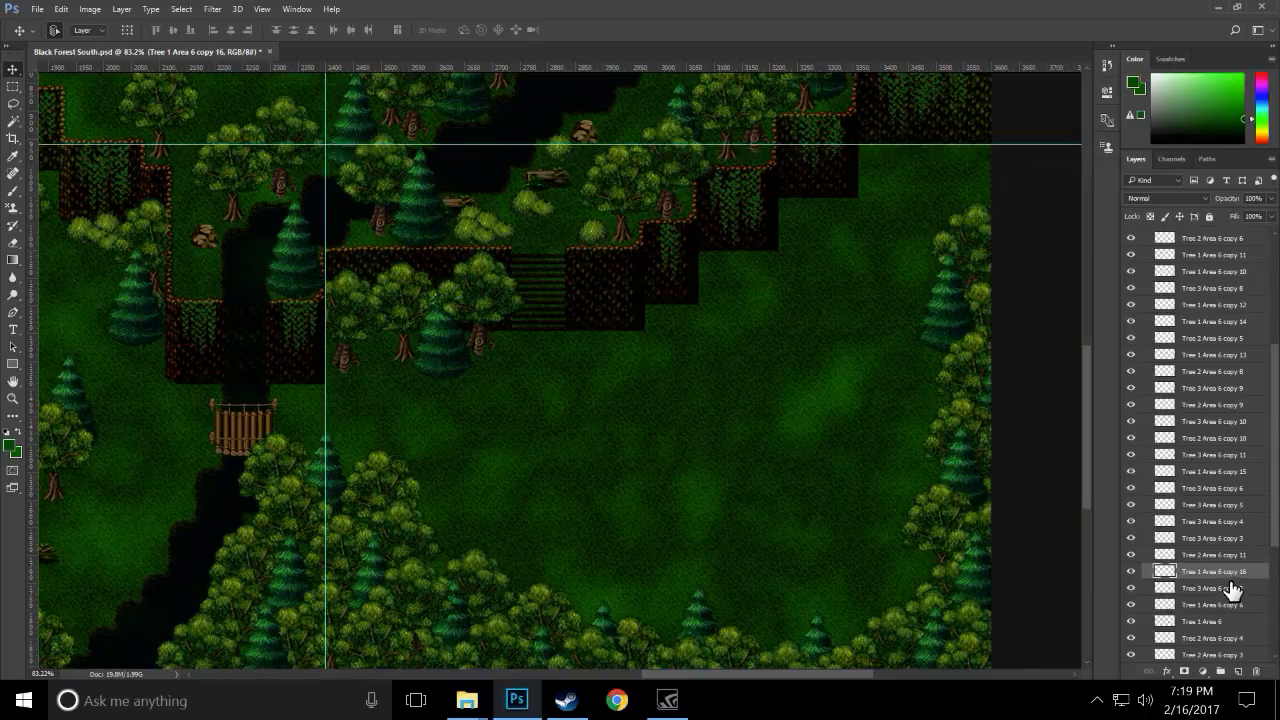
pyautogui.hotkey('ctrl', 's')
# - Add a Tree 2 copy at the northern end of the east-border treeline, with its layer directly beneath Tree 1 Area 6 copy 16
pyautogui.keyDown('ctrl'); pyautogui.click(987, 310); pyautogui.keyUp('ctrl')
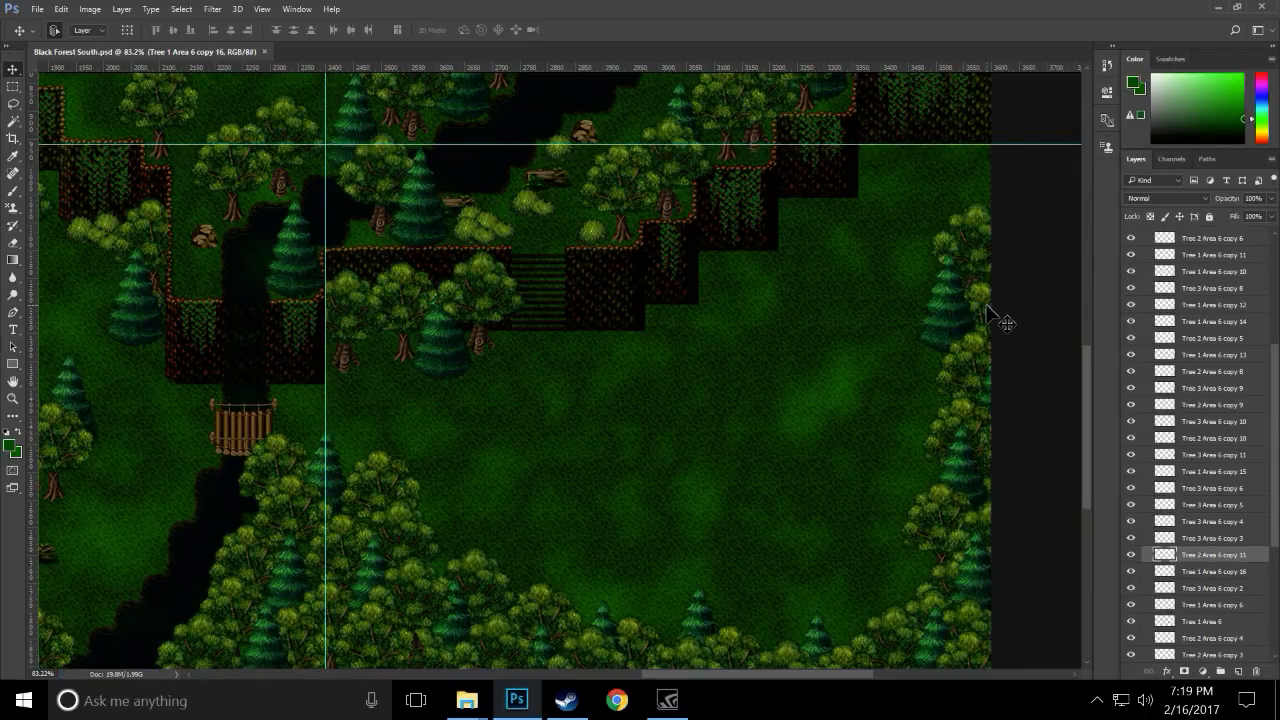
pyautogui.moveTo(987, 310); pyautogui.dragTo(996, 172)
pyautogui.moveTo(1234, 558); pyautogui.dragTo(1237, 600)
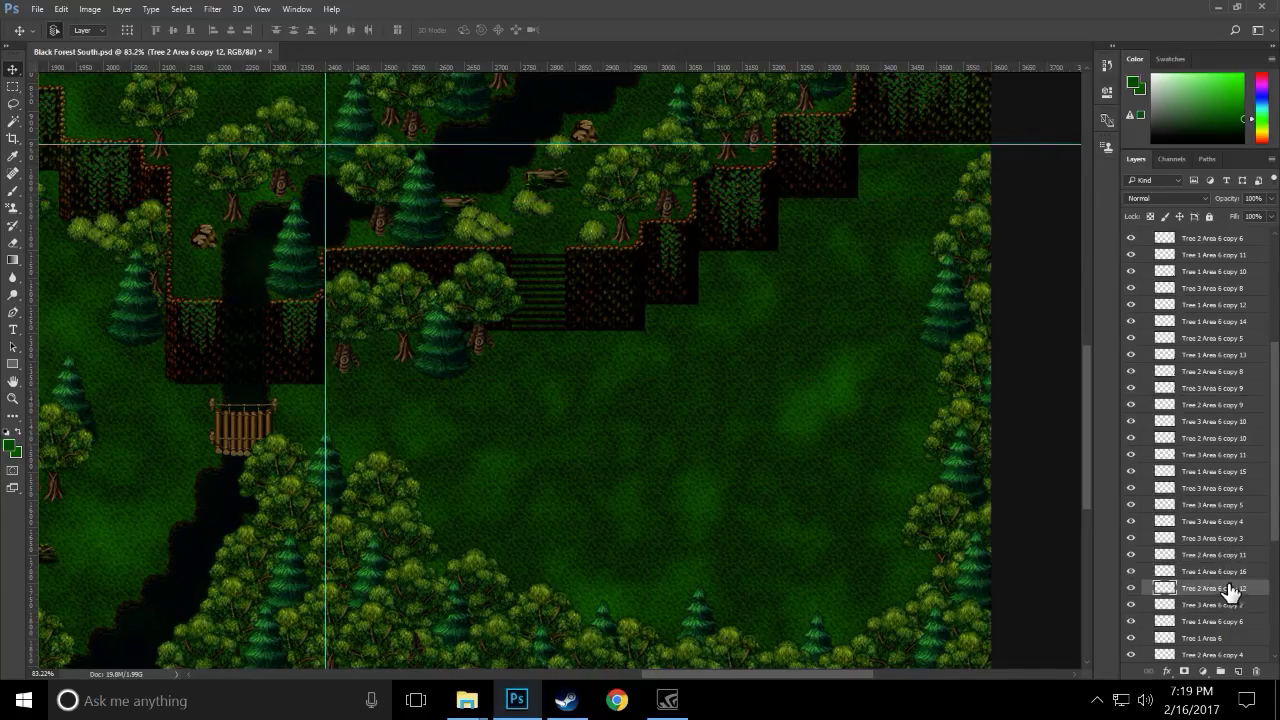
# - Copy an east-border pine to the treeline's north end, with its layer directly beneath Tree 3 Area 6 copy 2
pyautogui.click(957, 320)
pyautogui.hotkey('ctrl', 'j')
pyautogui.moveTo(957, 320); pyautogui.dragTo(981, 166)
pyautogui.moveTo(1210, 463); pyautogui.dragTo(1240, 627)
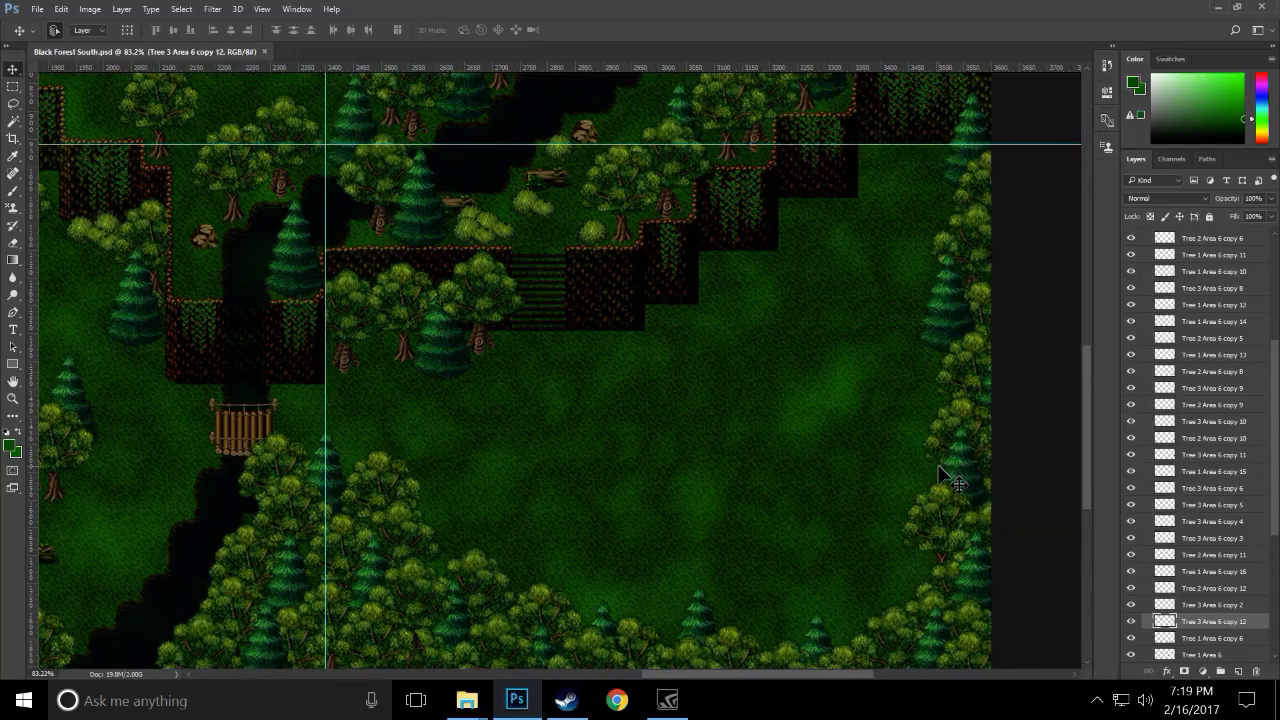
# - Add a Tree 2 copy just west of the northernmost pine on the east border, keeping its layer directly above Tree 2 Area 6 copy 12
pyautogui.moveTo(814, 675); pyautogui.dragTo(845, 703)
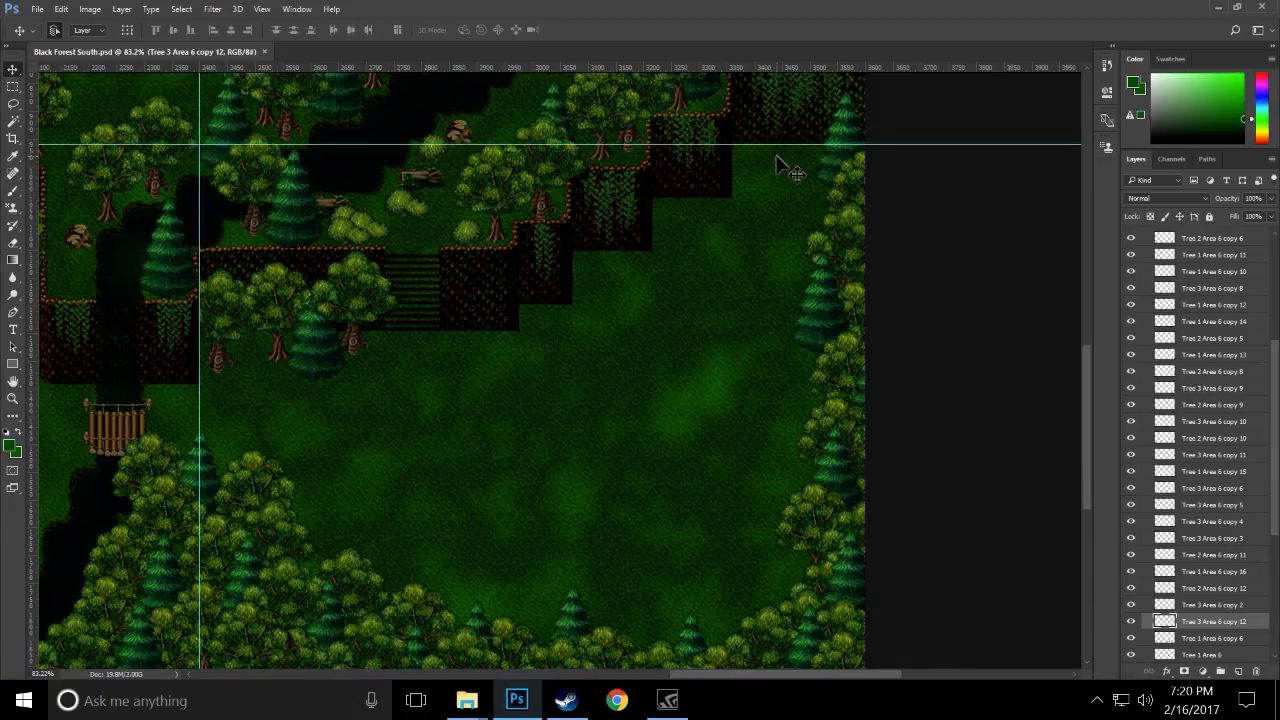
pyautogui.click(841, 184)
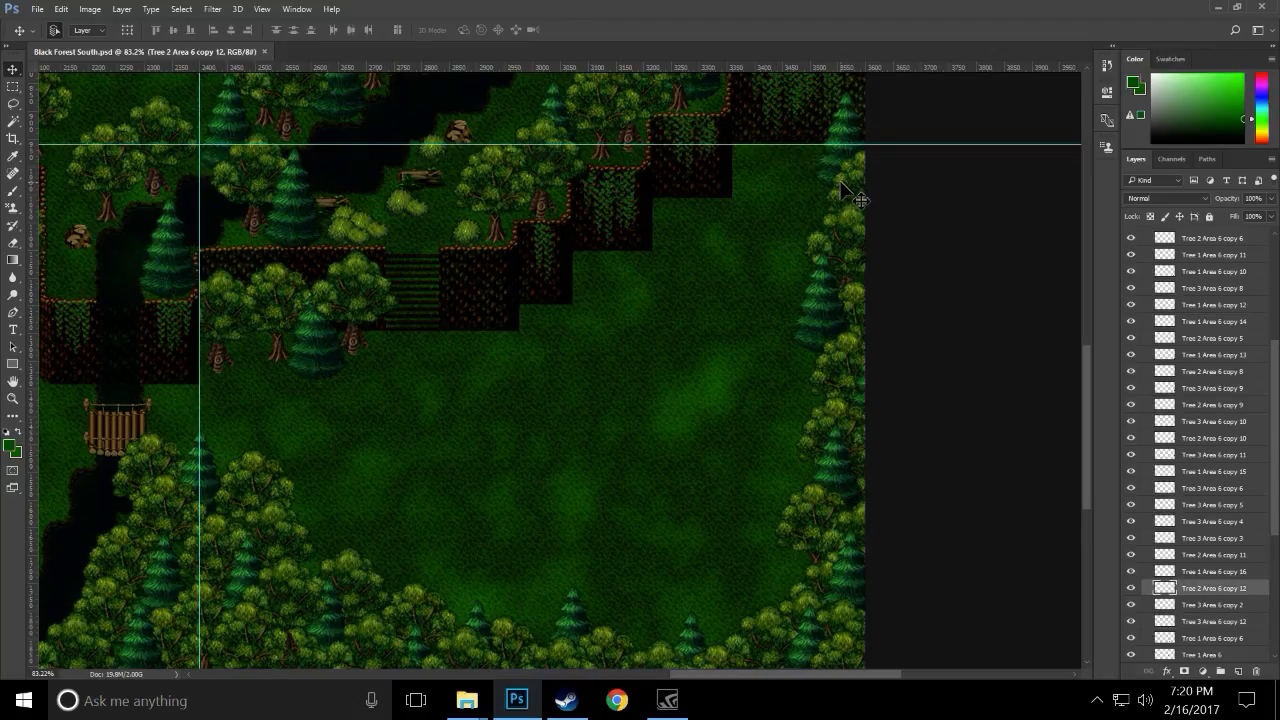
pyautogui.moveTo(841, 184); pyautogui.dragTo(785, 152)
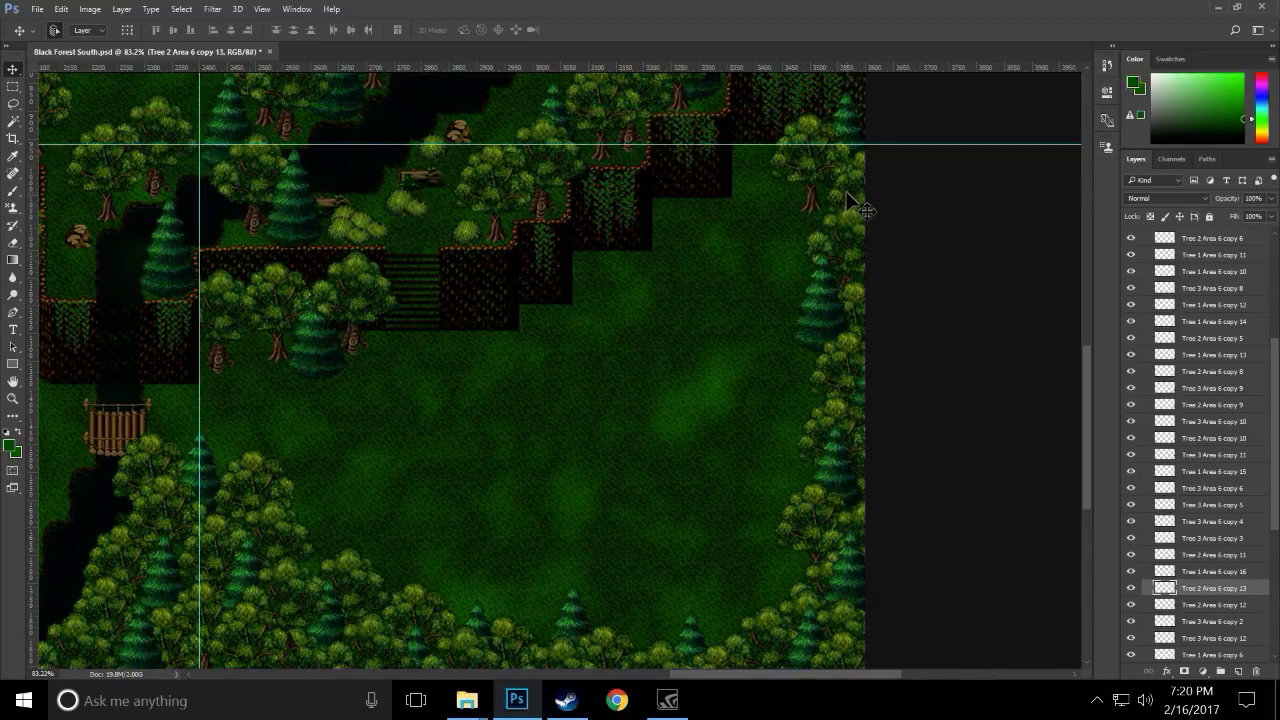
# - Copy the border's Tree 1 to the cliff's east end, layer it directly beneath Tree 2 Area 6 copy 13, and save the map
pyautogui.keyDown('ctrl'); pyautogui.click(834, 244); pyautogui.keyUp('ctrl')
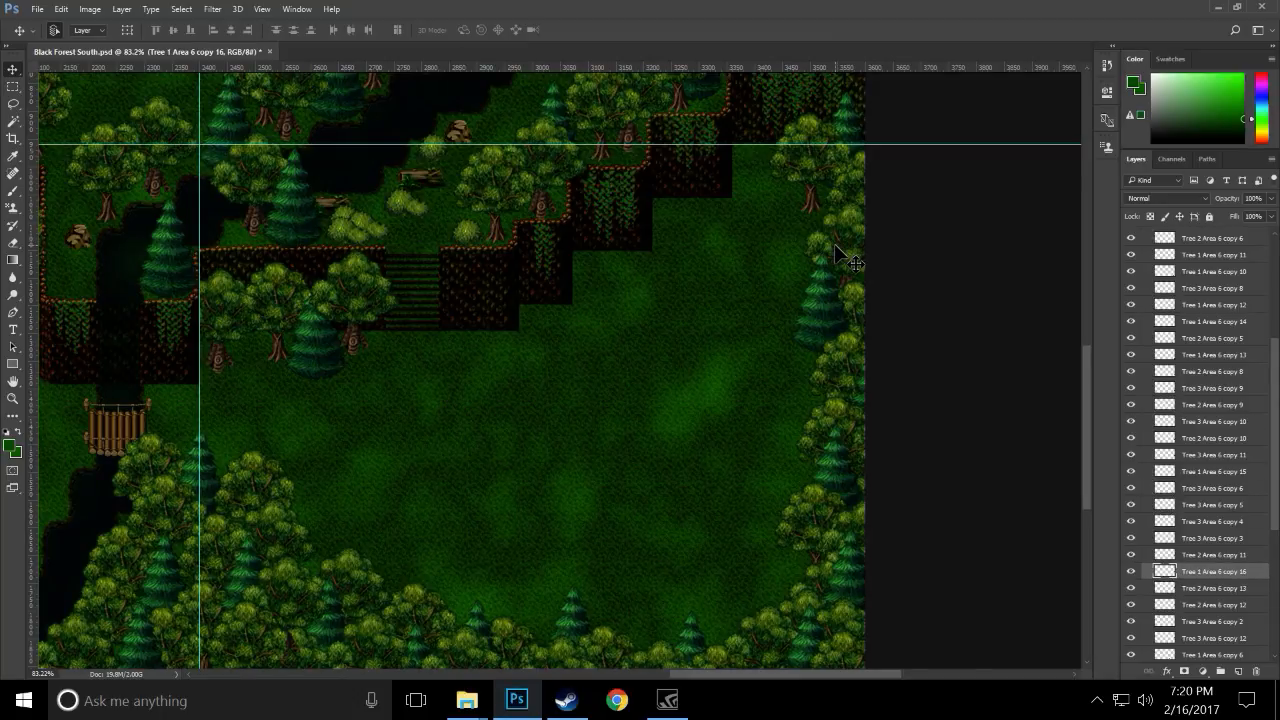
pyautogui.keyDown('alt'); pyautogui.moveTo(834, 243); pyautogui.dragTo(760, 124); pyautogui.keyUp('alt')
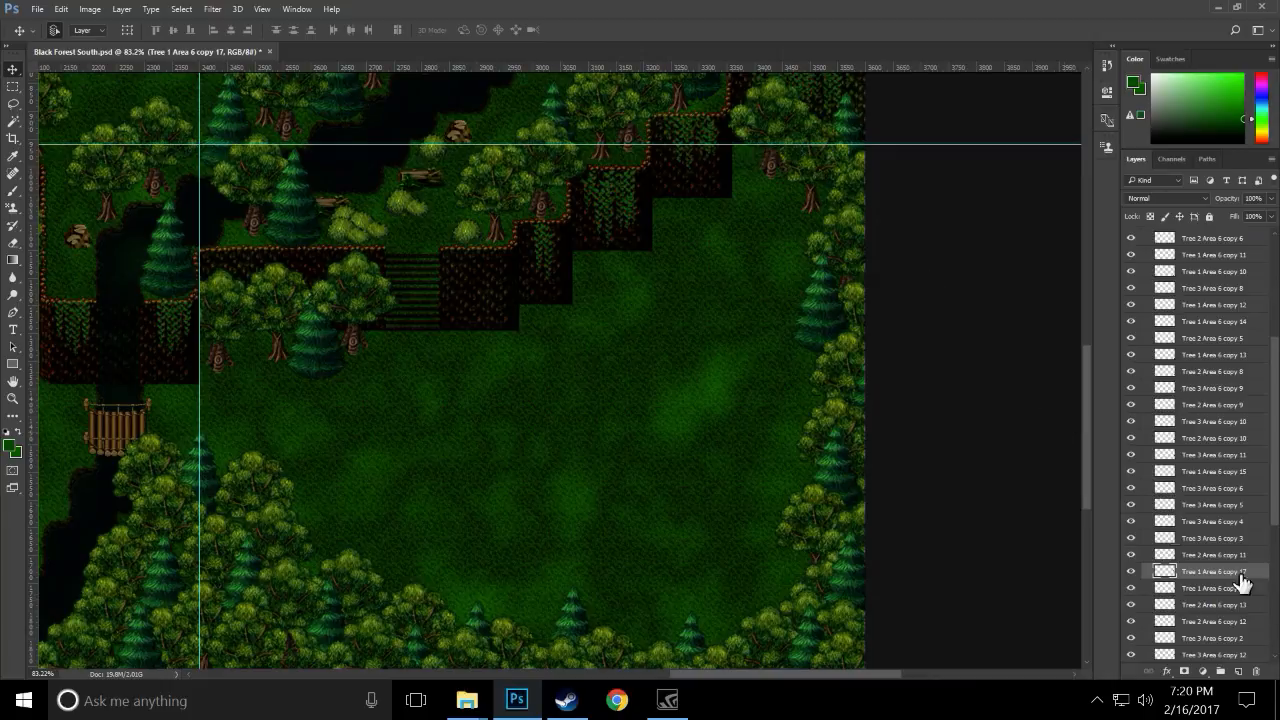
pyautogui.moveTo(1218, 580); pyautogui.dragTo(1228, 617)
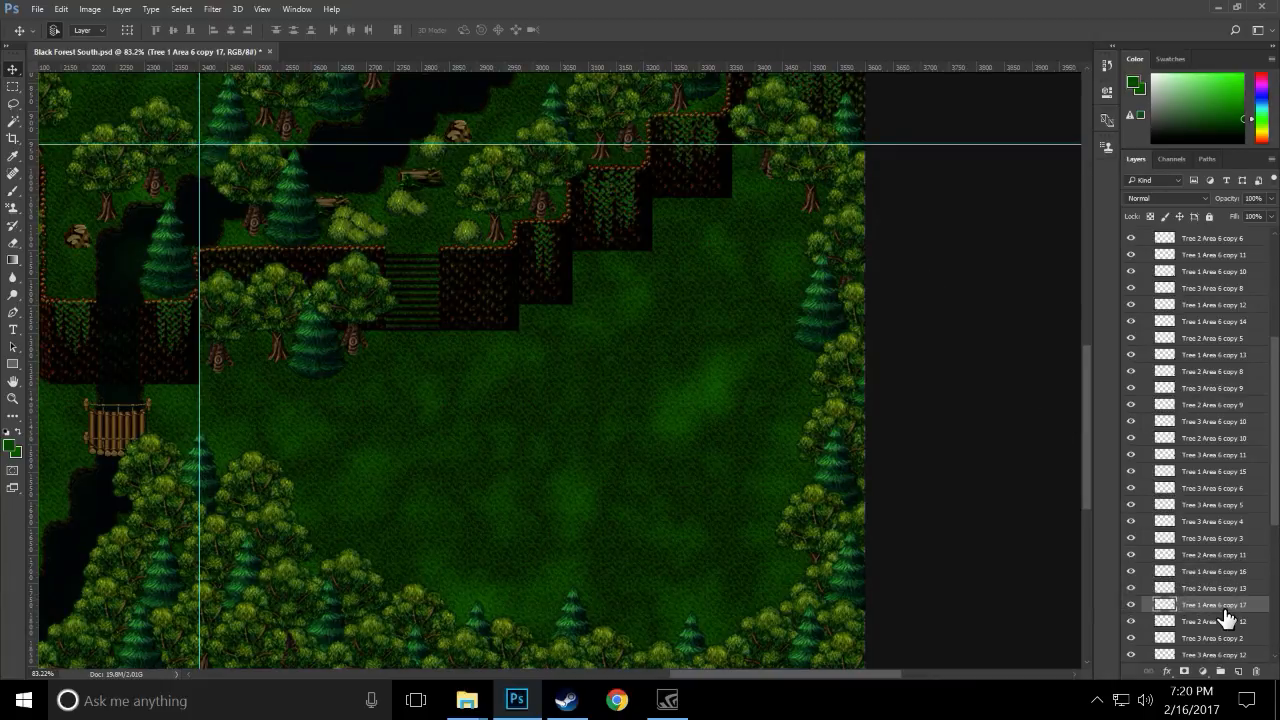
pyautogui.hotkey('ctrl', 's')
# - Display the grid over the map to examine the tile layout, and hide it again
pyautogui.click(261, 9)
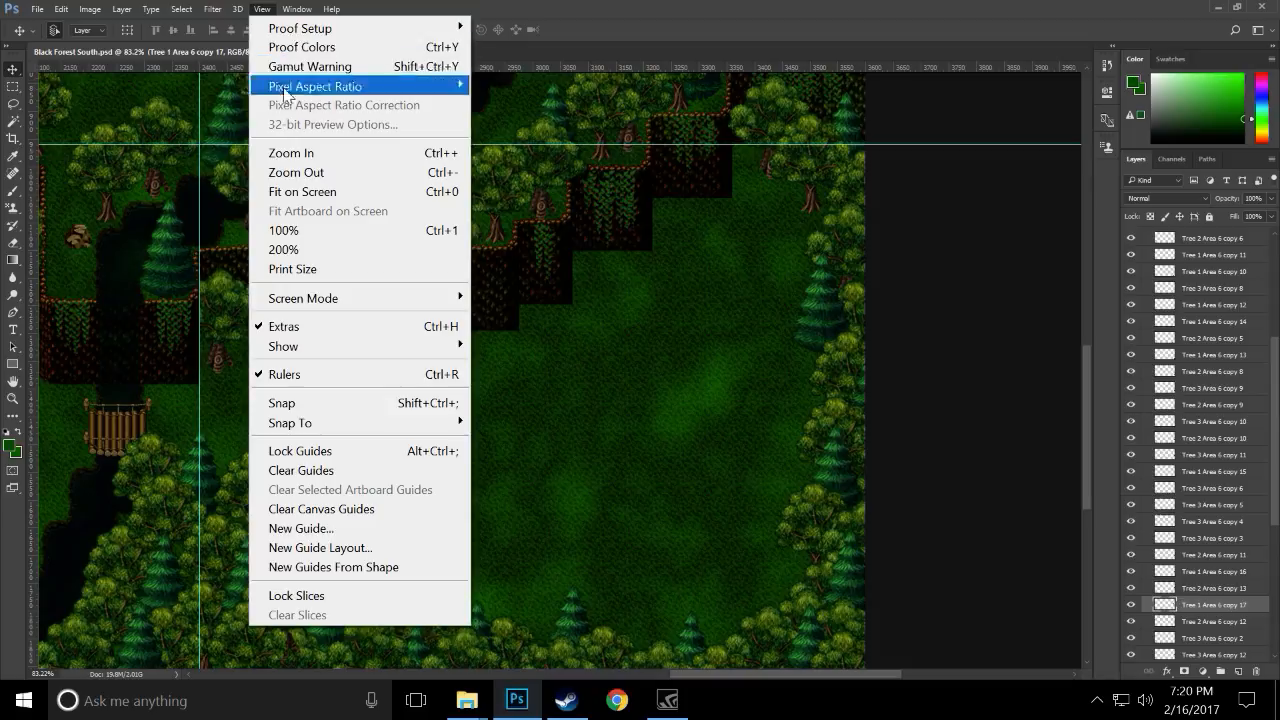
pyautogui.moveTo(351, 347)
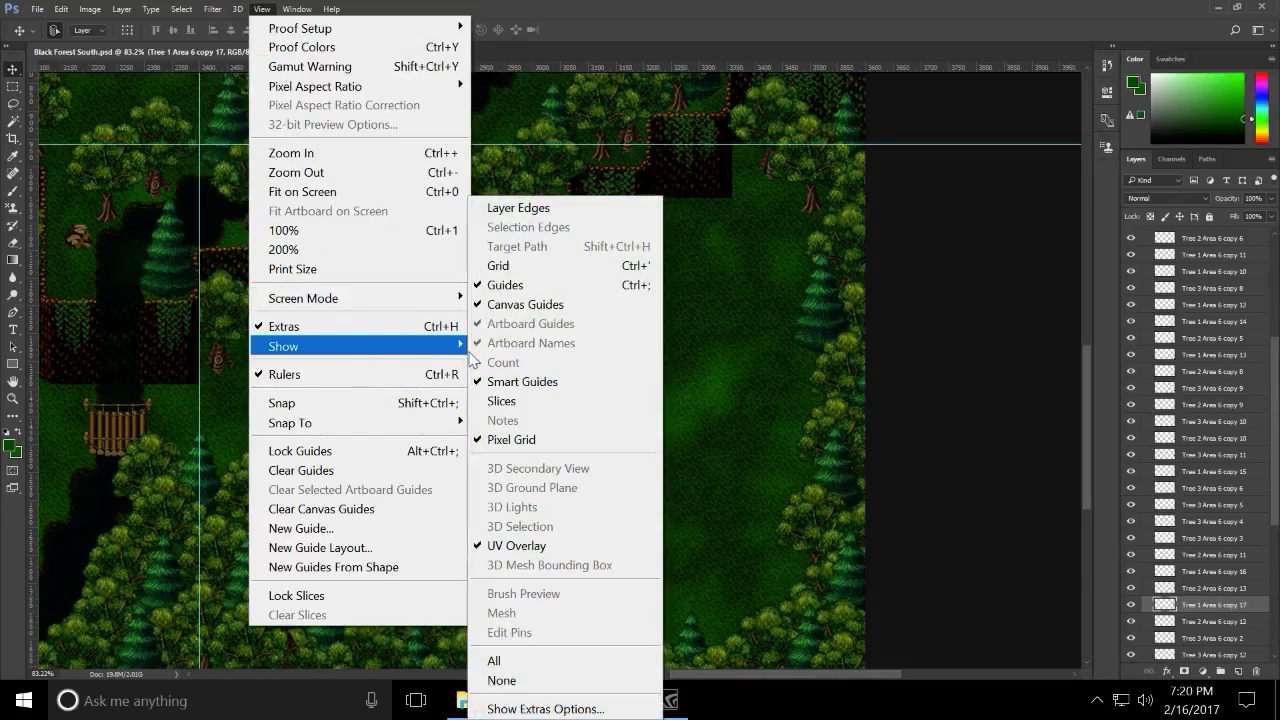
pyautogui.click(560, 267)
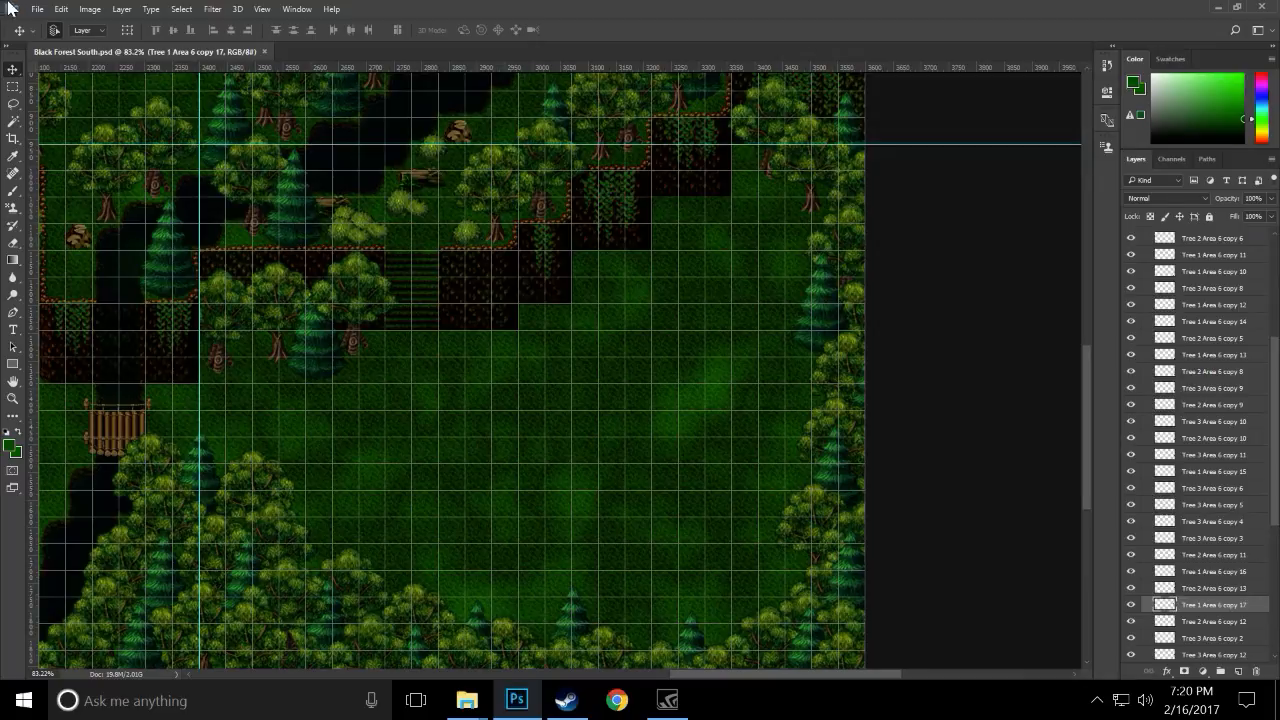
pyautogui.click(259, 10)
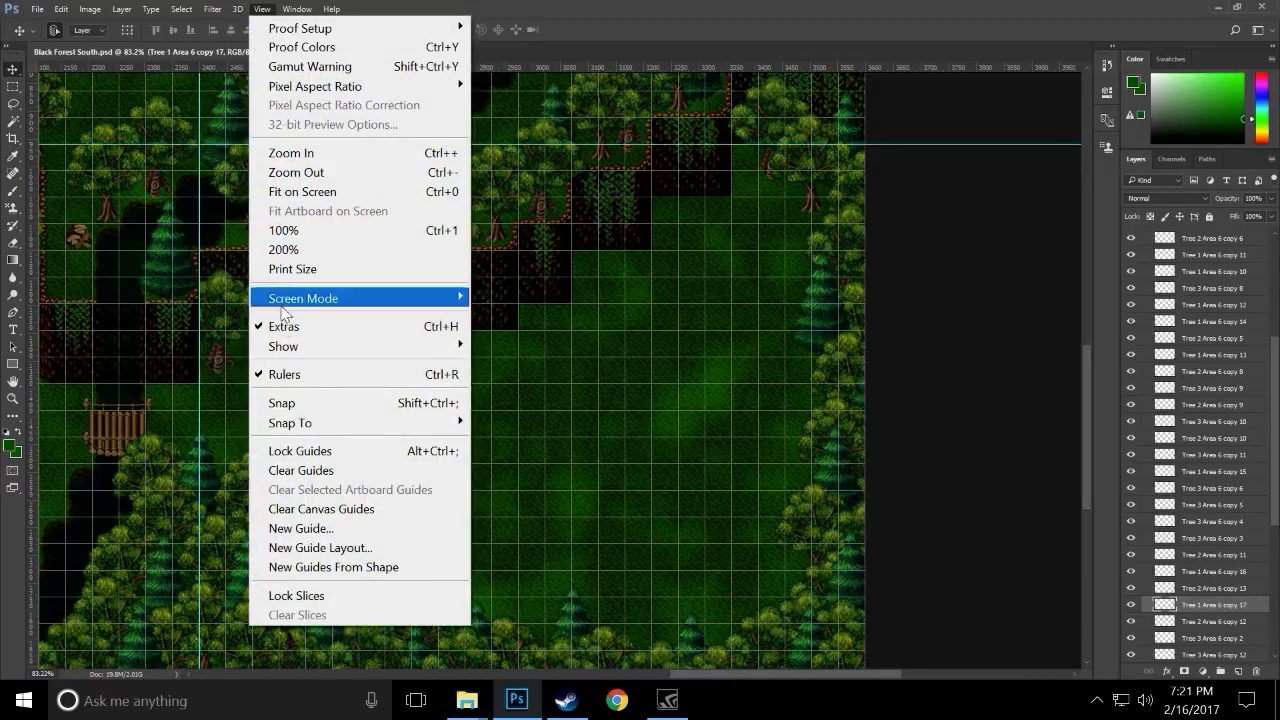
pyautogui.moveTo(285, 350)
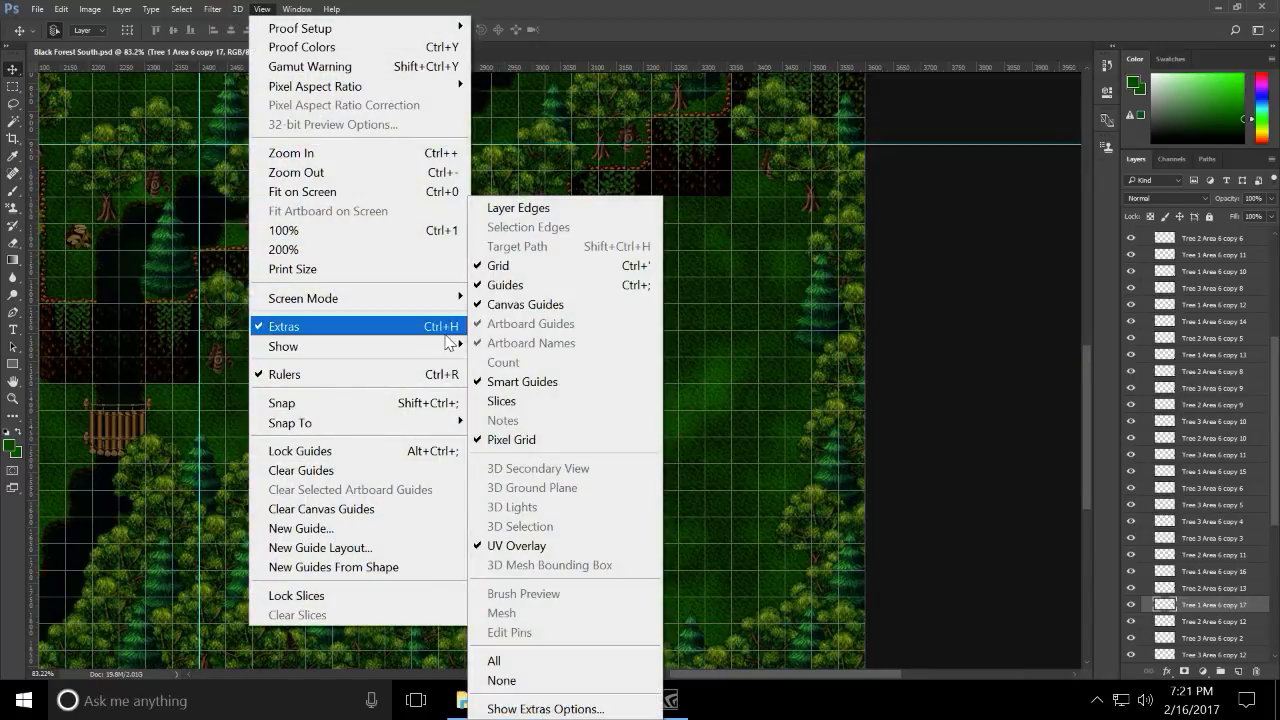
pyautogui.click(520, 266)
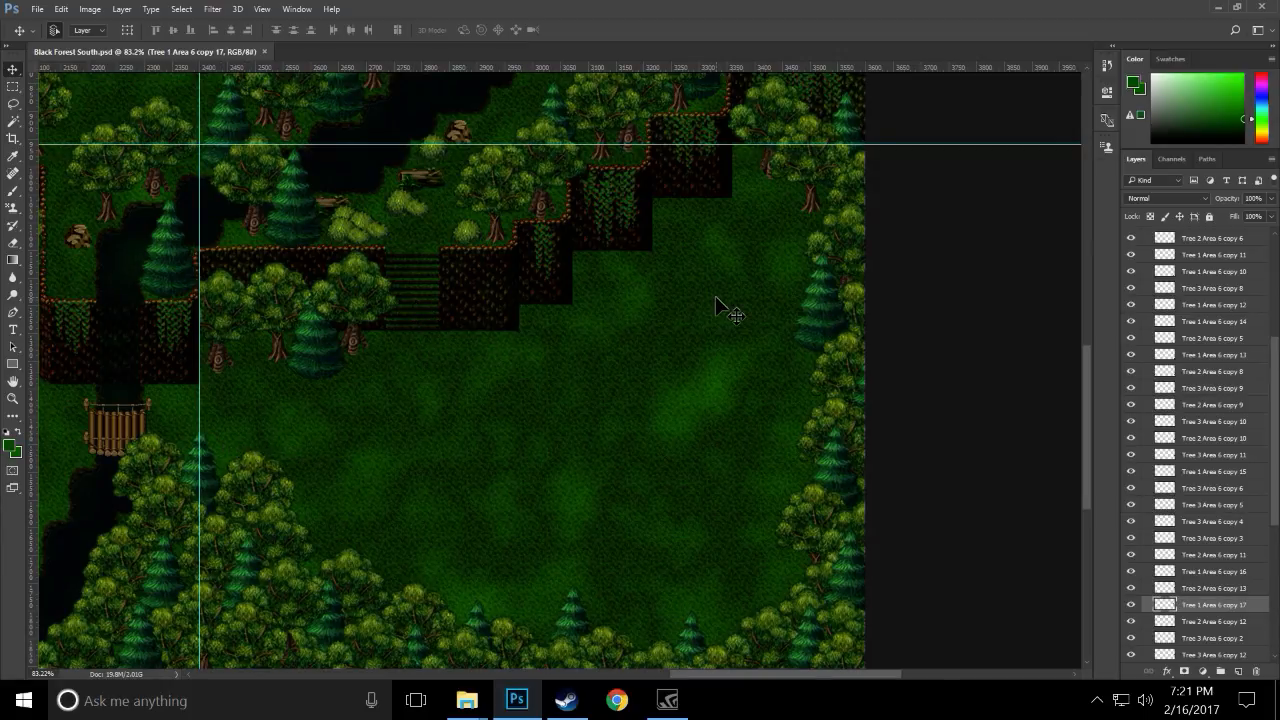
# - Copy the Tree 1, pine and Tree 2 west of the stairs into the clearing, placing Tree 1 east of the stairs with Tree 2 below it
pyautogui.click(372, 300)
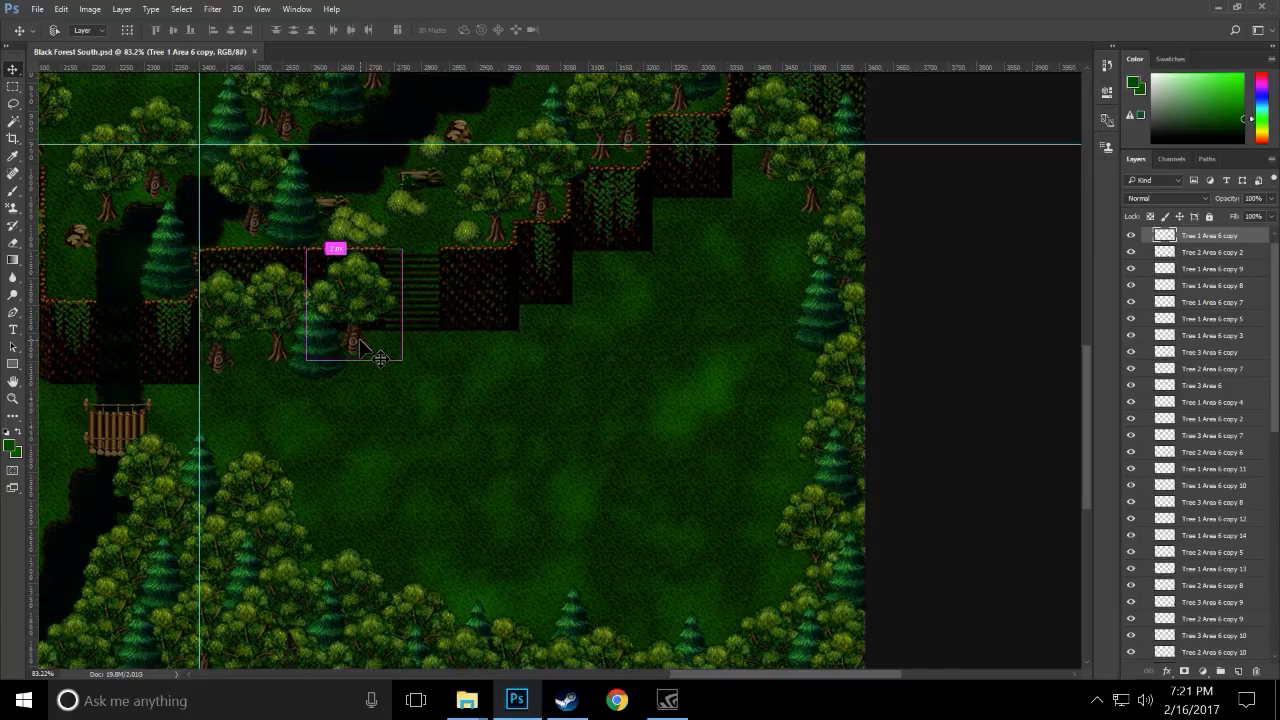
pyautogui.moveTo(371, 357); pyautogui.dragTo(453, 459)
pyautogui.click(315, 372)
pyautogui.moveTo(315, 372); pyautogui.dragTo(387, 482)
pyautogui.moveTo(283, 320); pyautogui.dragTo(524, 443)
pyautogui.moveTo(443, 437); pyautogui.dragTo(483, 334)
pyautogui.moveTo(527, 438); pyautogui.dragTo(494, 370)
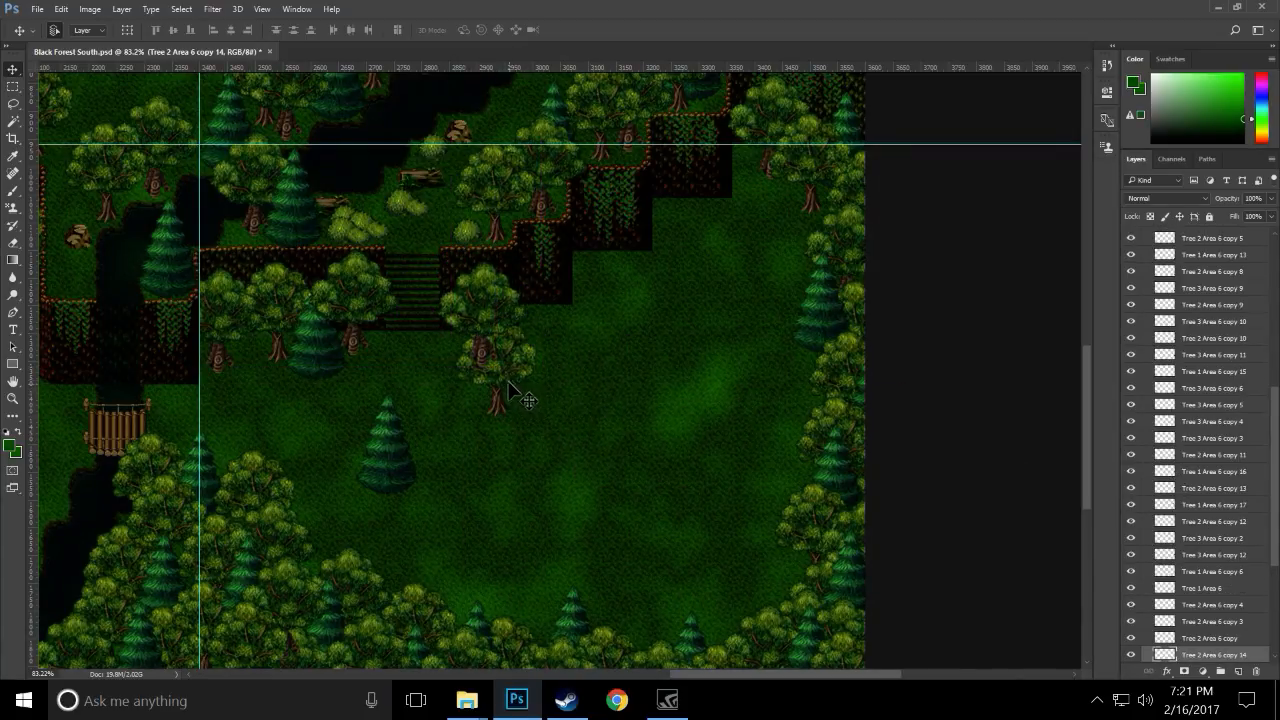
# - Move the new Tree 1 and Tree 2 layers between Tree 2 Area 6 copy 4 and copy 3, with the Tree 2 layer on top
pyautogui.scroll(-3, 1133, 505)
pyautogui.scroll(-4, 1133, 505)
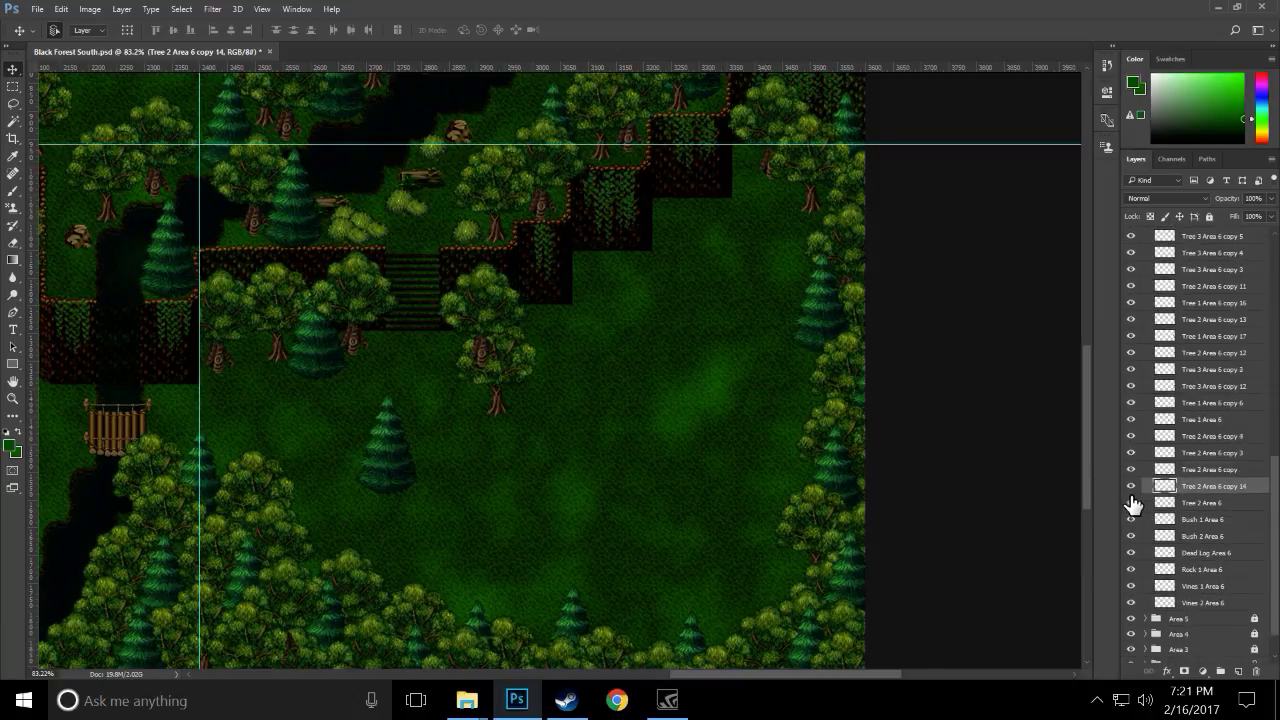
pyautogui.moveTo(1185, 452); pyautogui.dragTo(1186, 431)
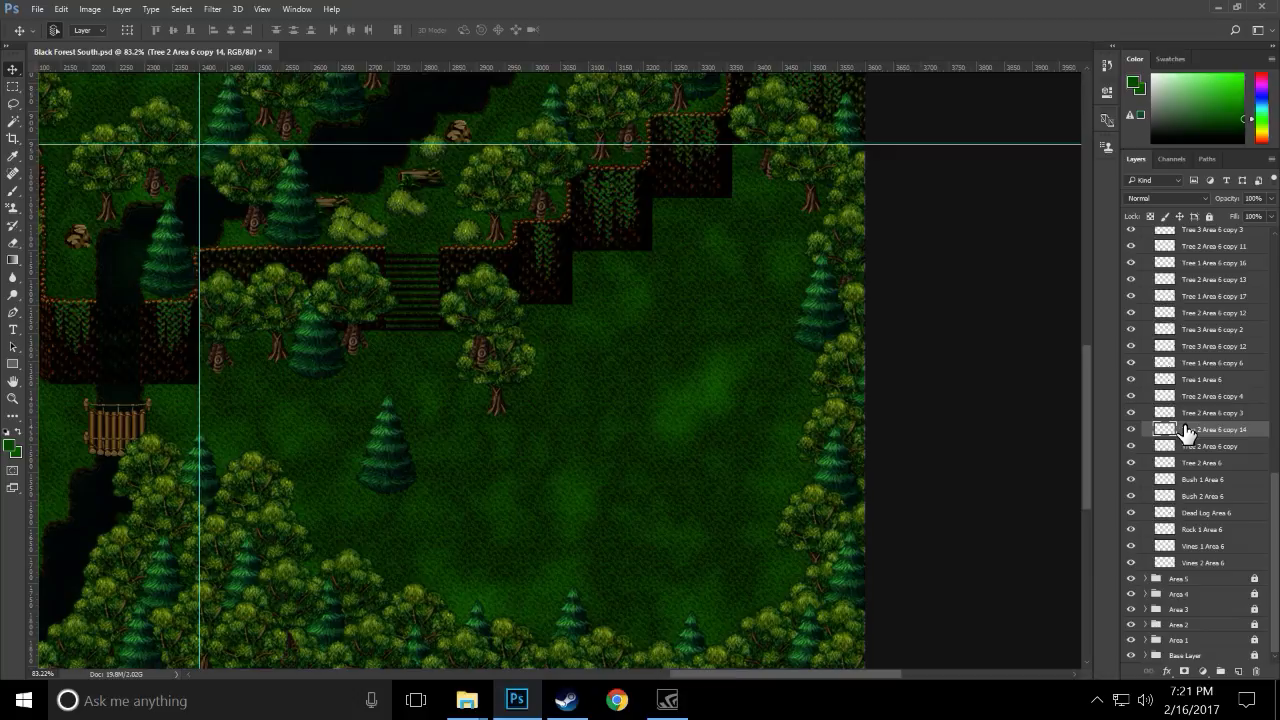
pyautogui.click(490, 305)
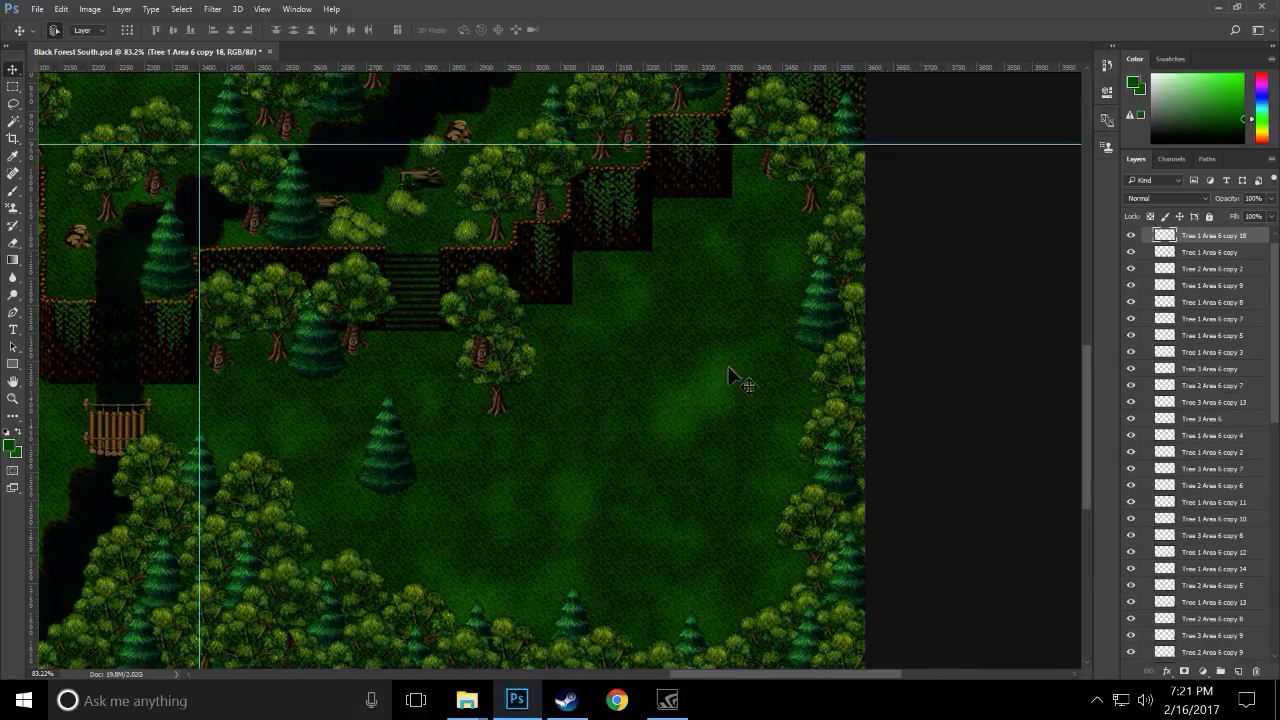
pyautogui.moveTo(1197, 242); pyautogui.dragTo(1212, 447)
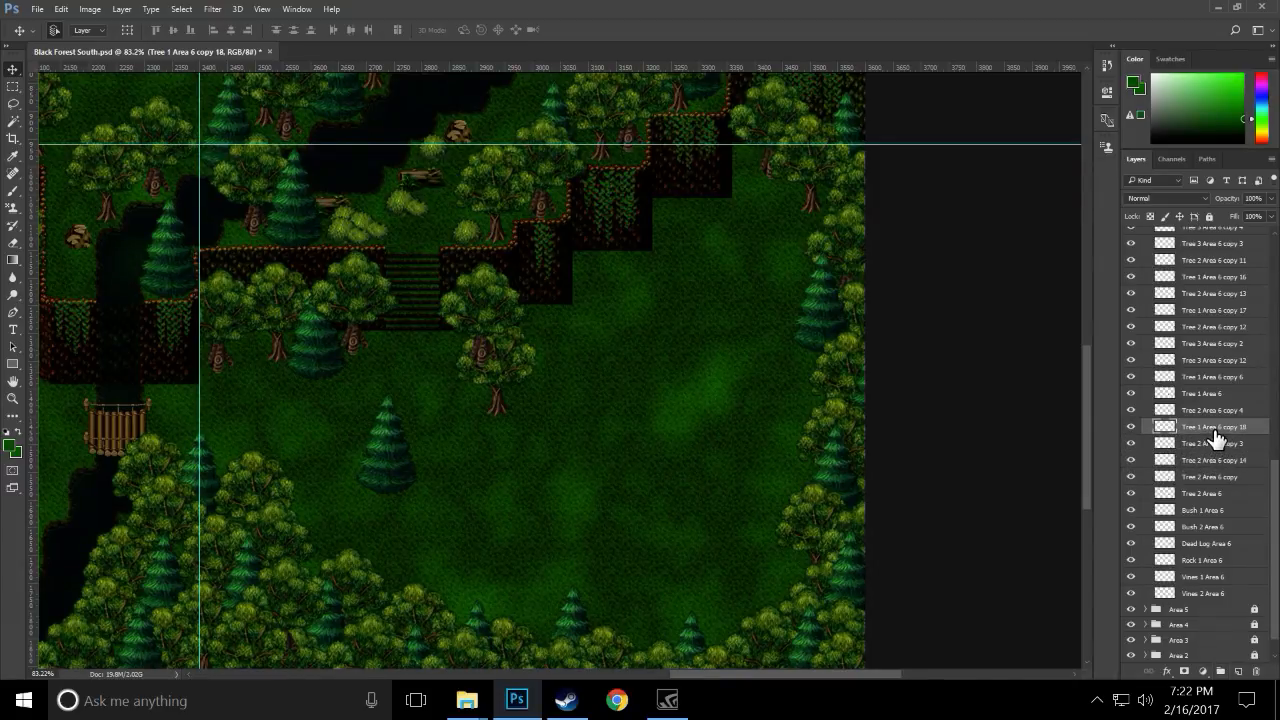
pyautogui.click(504, 392)
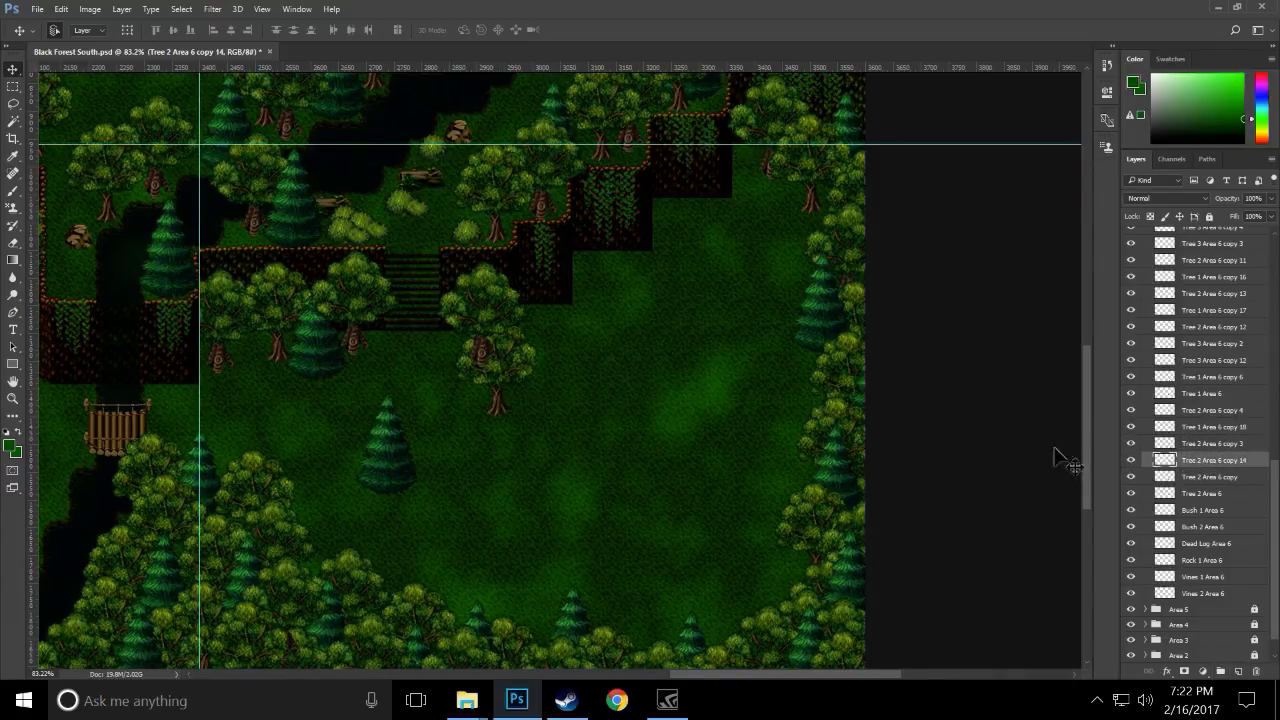
pyautogui.moveTo(1205, 468); pyautogui.dragTo(1210, 426)
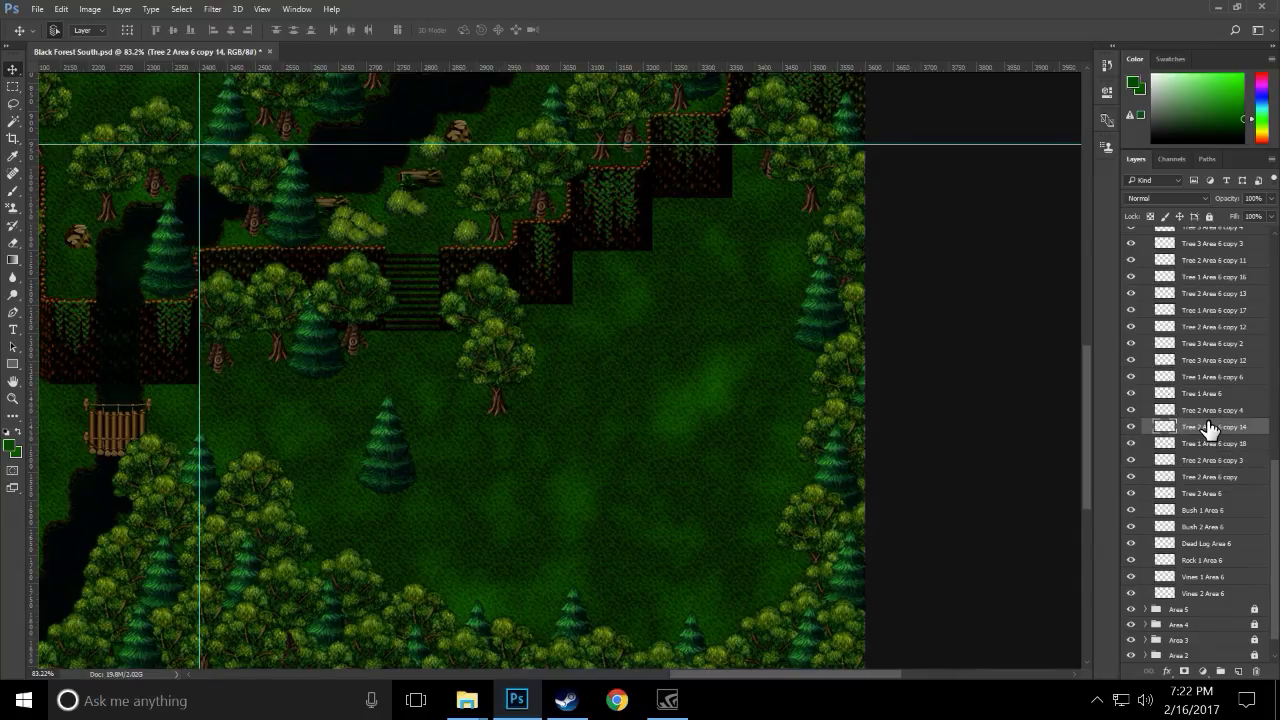
# - Move the clearing's lone pine east of the new Tree 1, layer it directly beneath Tree 1 Area 6 copy 18, and save
pyautogui.moveTo(375, 466); pyautogui.dragTo(527, 311)
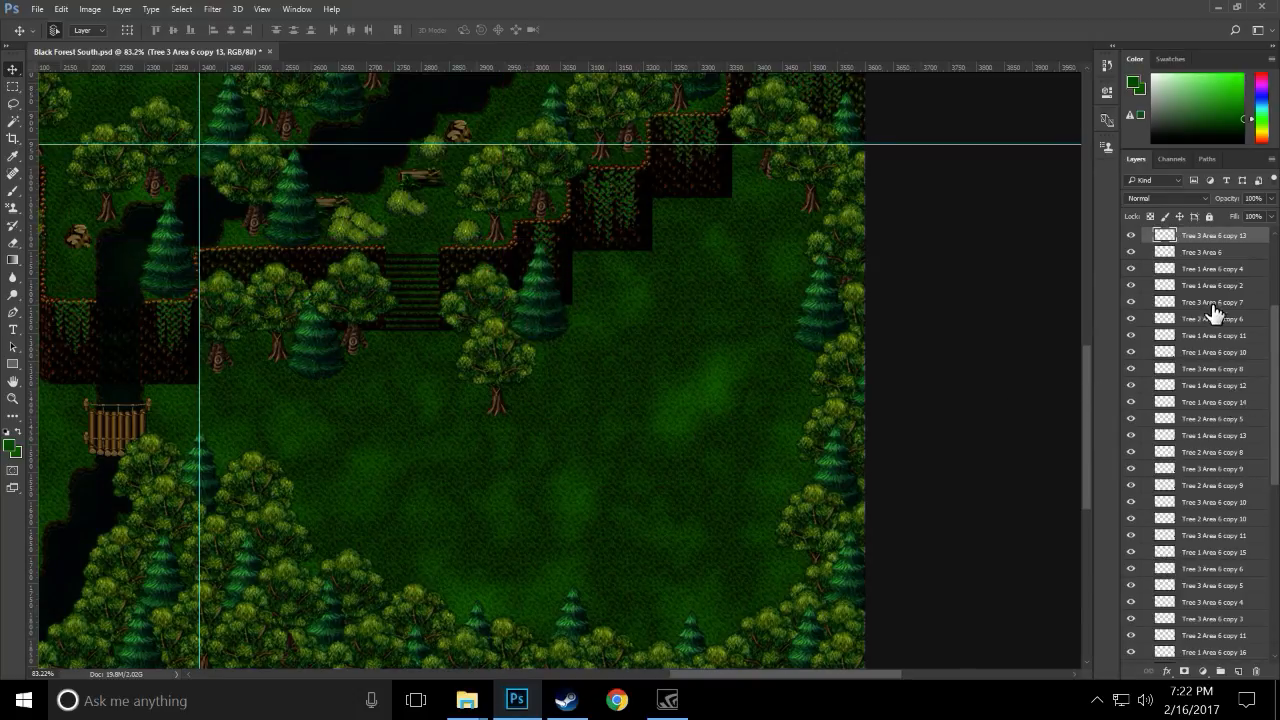
pyautogui.moveTo(1237, 243); pyautogui.dragTo(1225, 422)
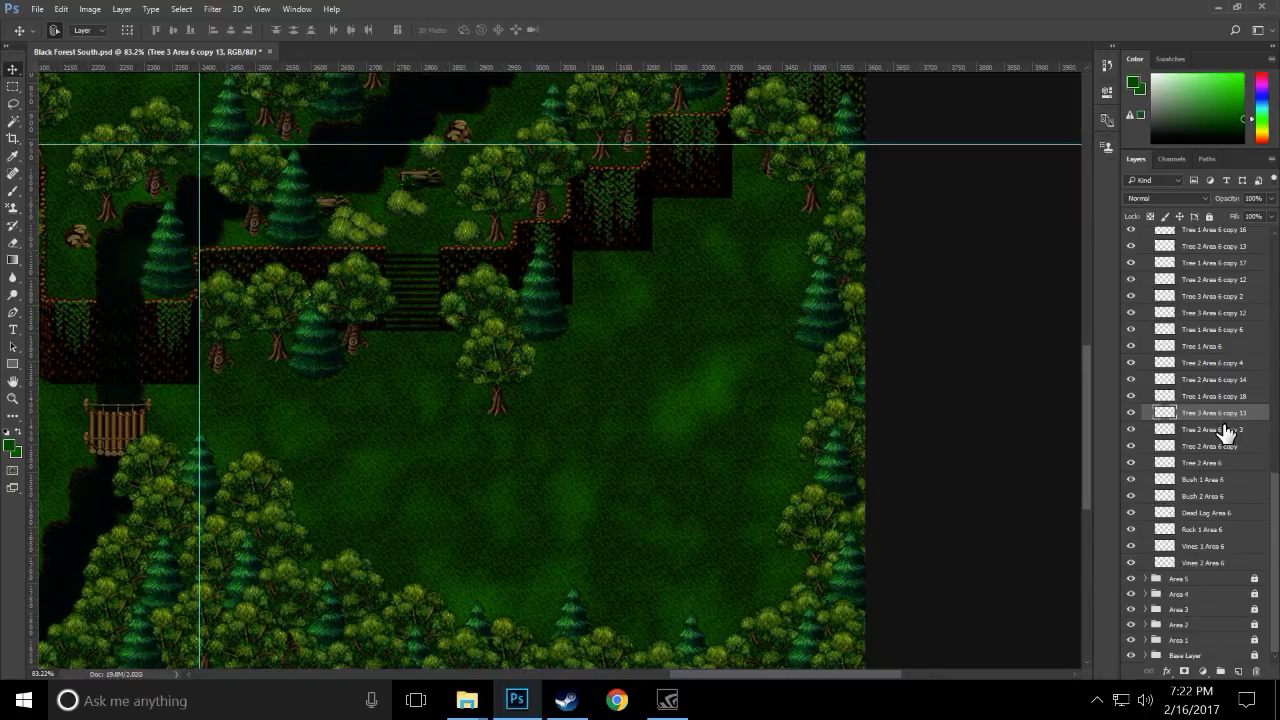
pyautogui.hotkey('ctrl', 's')
# - Copy the Tree 1 east of the stairs to the south-west of the new Tree 2, layering it directly above Tree 2 Area 6 copy 14
pyautogui.click(491, 307)
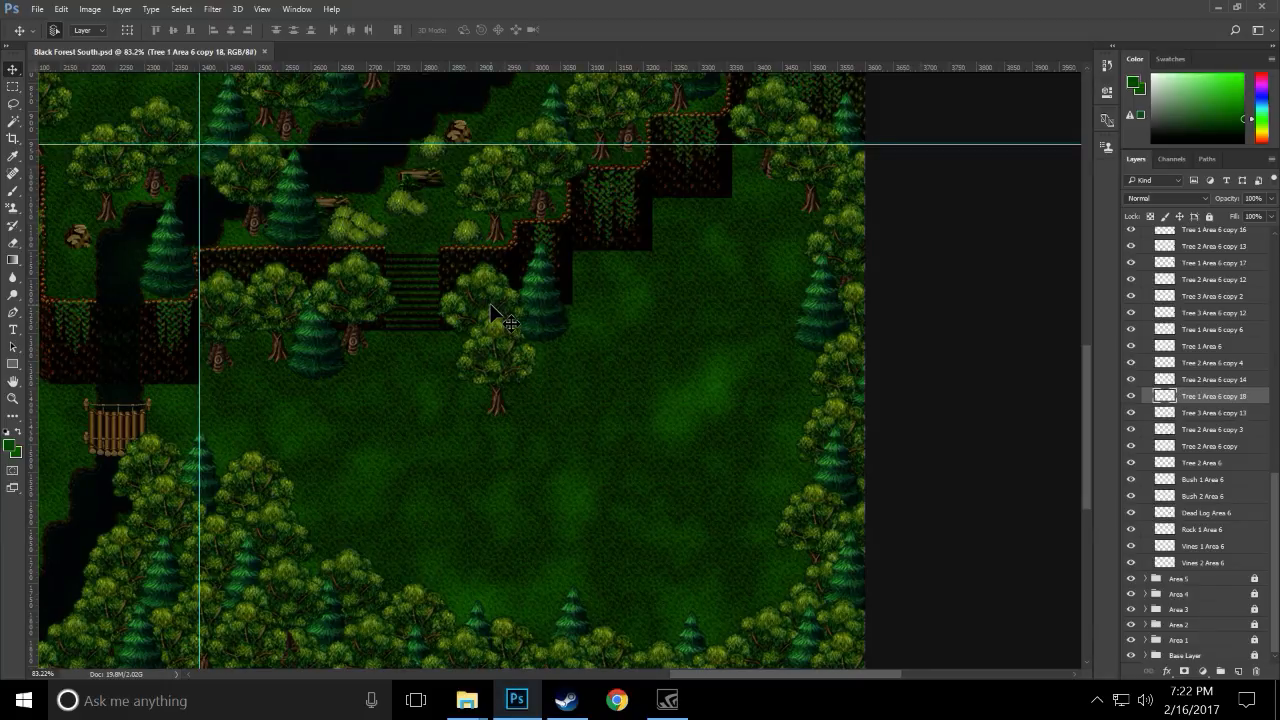
pyautogui.moveTo(491, 307); pyautogui.dragTo(471, 418)
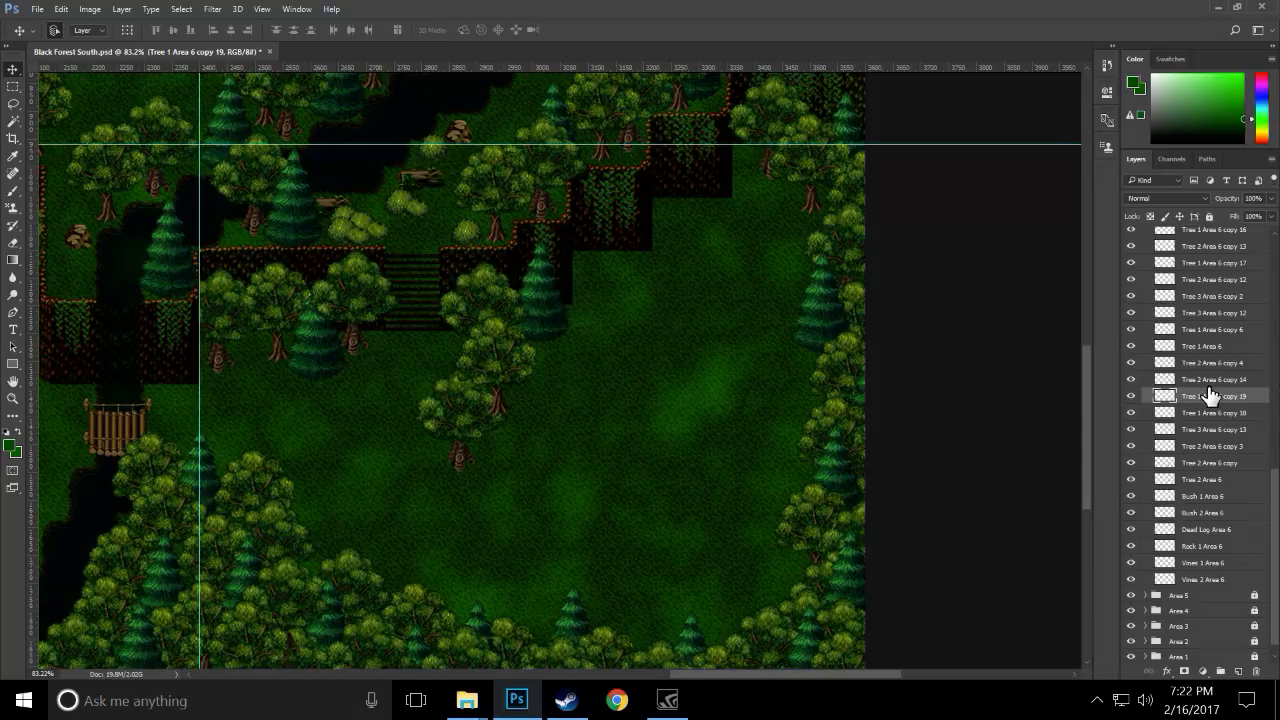
pyautogui.moveTo(1212, 398); pyautogui.dragTo(1222, 382)
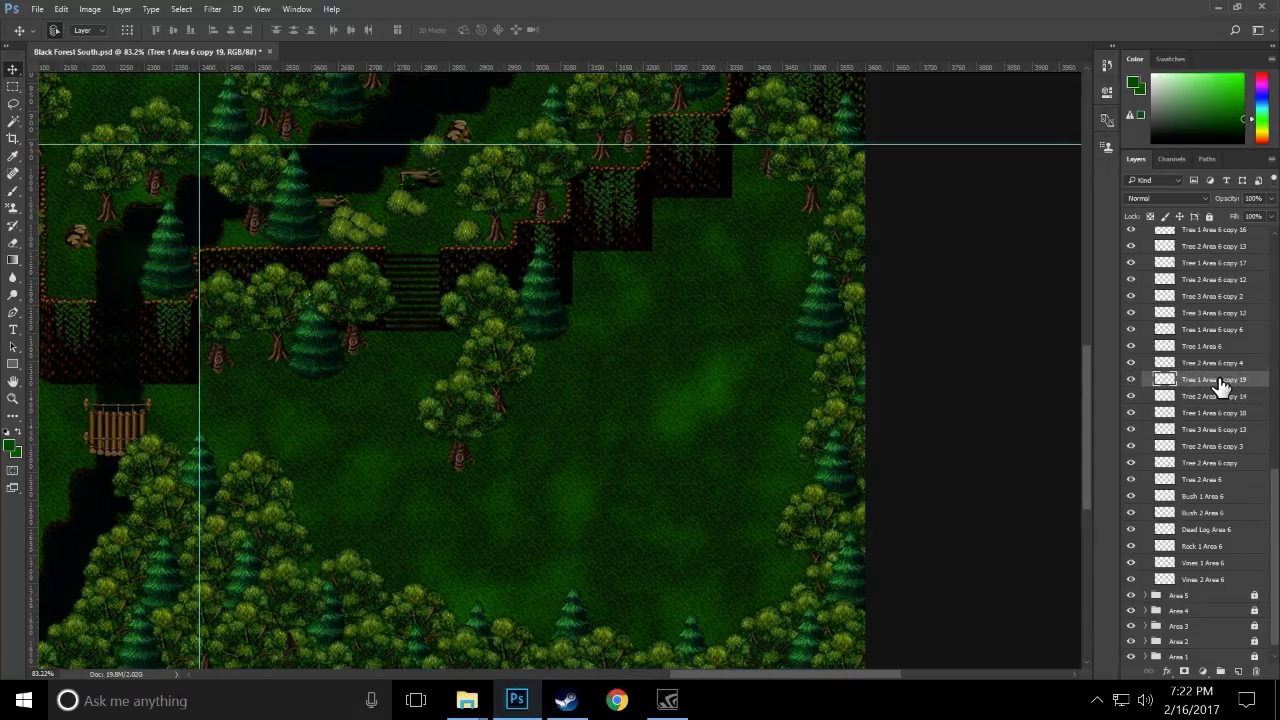
# - Copy the cluster's pine southward beside the lower Tree 1, layer it directly beneath Tree 1 Area 6 copy 19, and save
pyautogui.moveTo(550, 330); pyautogui.dragTo(522, 440)
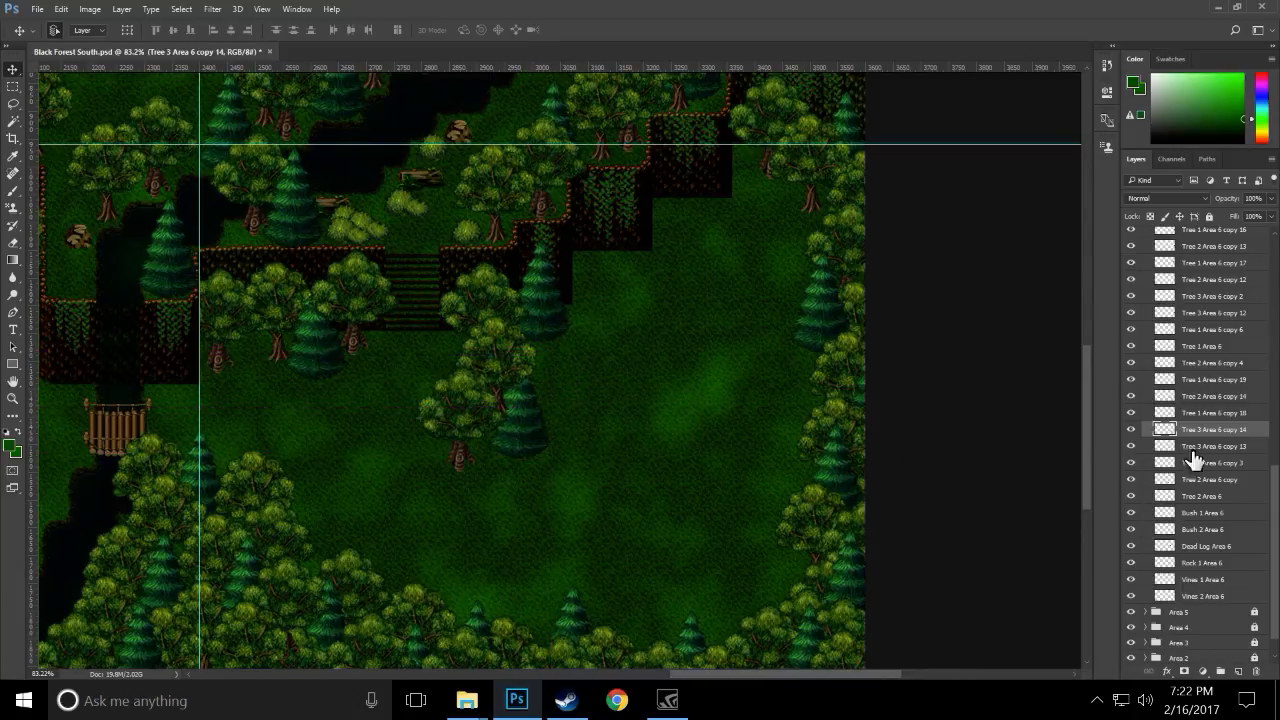
pyautogui.moveTo(1246, 432); pyautogui.dragTo(1238, 388)
pyautogui.hotkey('ctrl', 's')
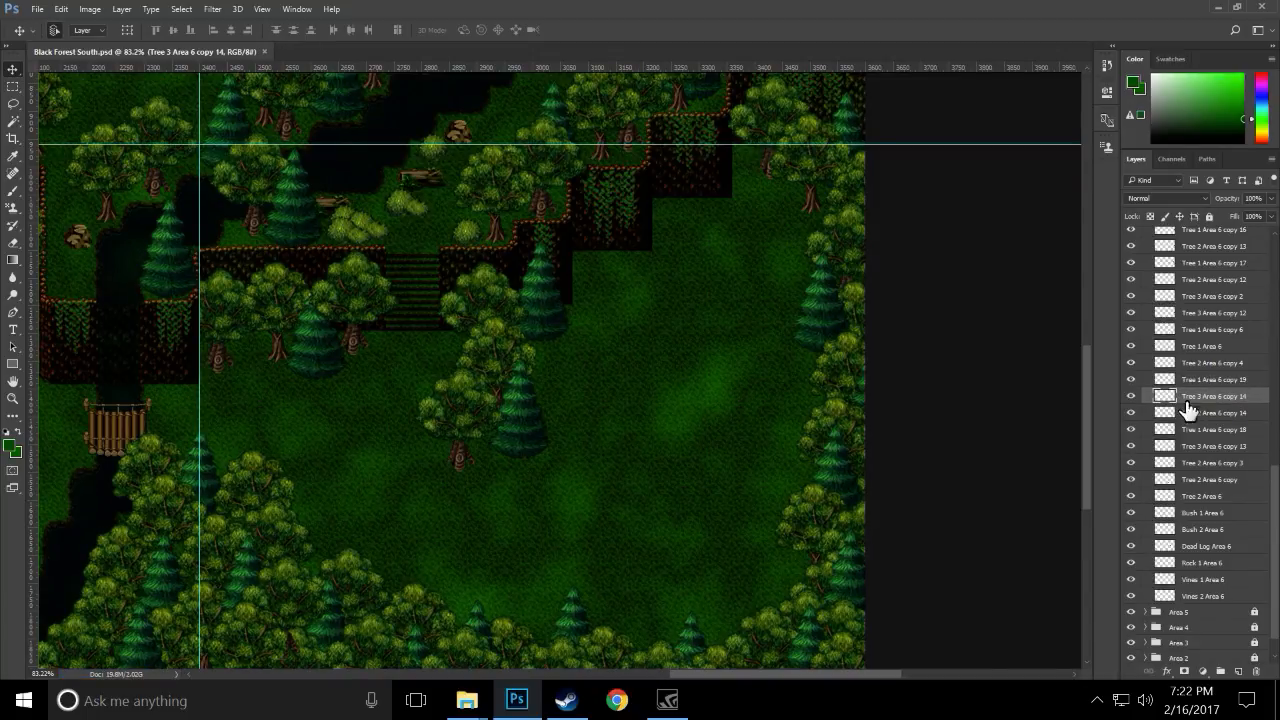
# - Duplicate the cluster's Tree 2 to its southern end and place the layer directly above Tree 1 Area 6 copy 19
pyautogui.click(506, 361)
pyautogui.hotkey('ctrl', 'j')
pyautogui.moveTo(505, 359); pyautogui.dragTo(496, 468)
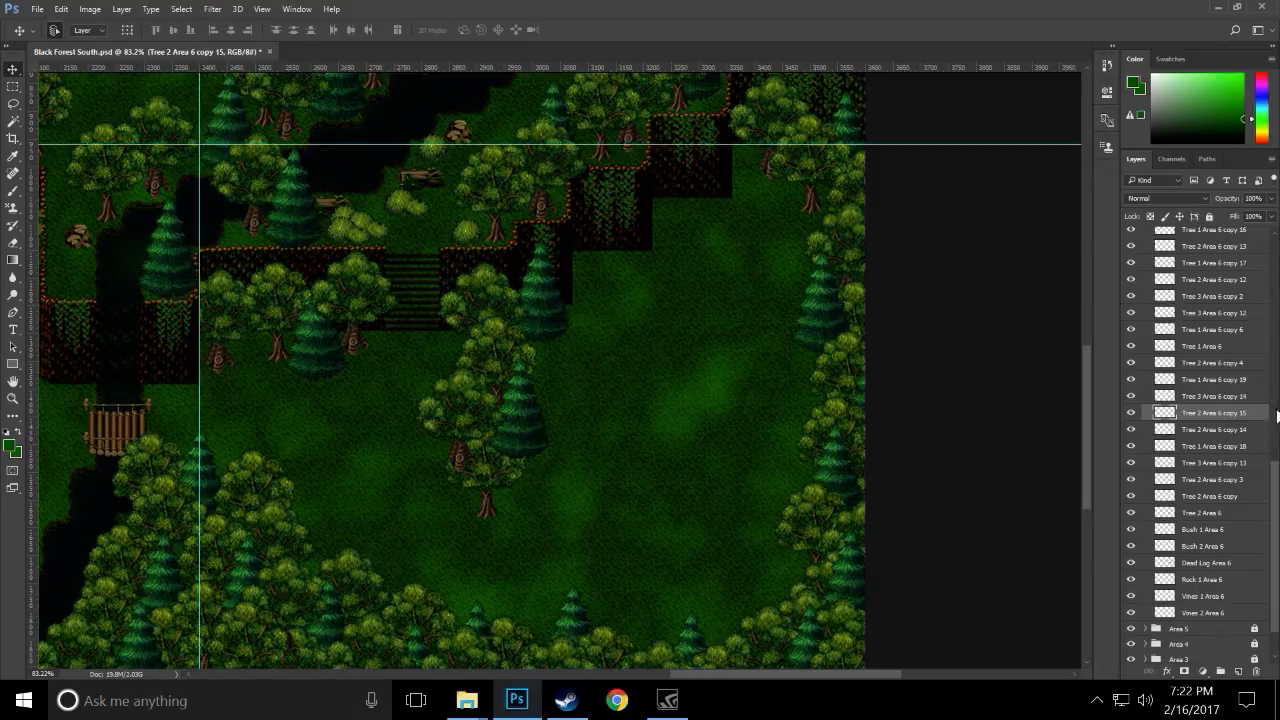
pyautogui.moveTo(1213, 416); pyautogui.dragTo(1211, 385)
# - Copy the lower pine to the cluster's south-west side, layer it directly beneath Tree 2 Area 6 copy 15, and save
pyautogui.moveTo(545, 440); pyautogui.dragTo(463, 480)
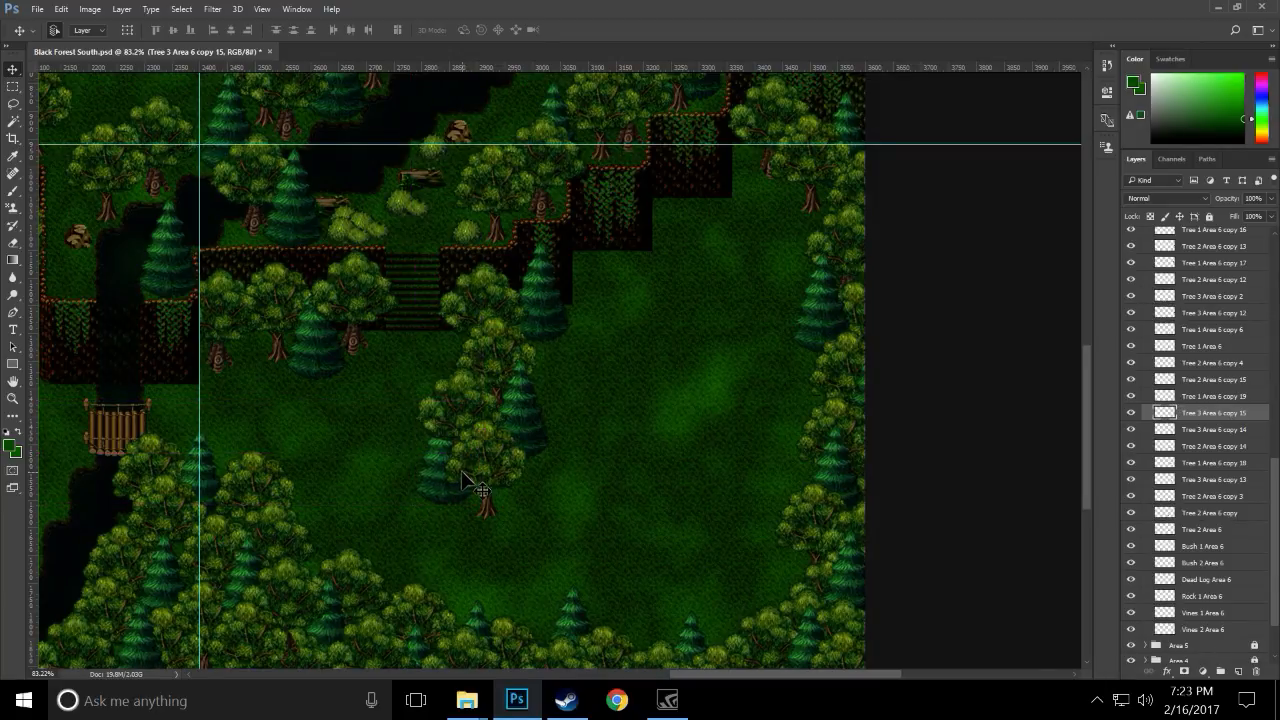
pyautogui.moveTo(1210, 412)
pyautogui.mouseDown()
pyautogui.moveTo(1220, 363)
pyautogui.moveTo(1201, 380)
pyautogui.moveTo(1208, 410)
pyautogui.mouseUp()
pyautogui.hotkey('ctrl', 's')
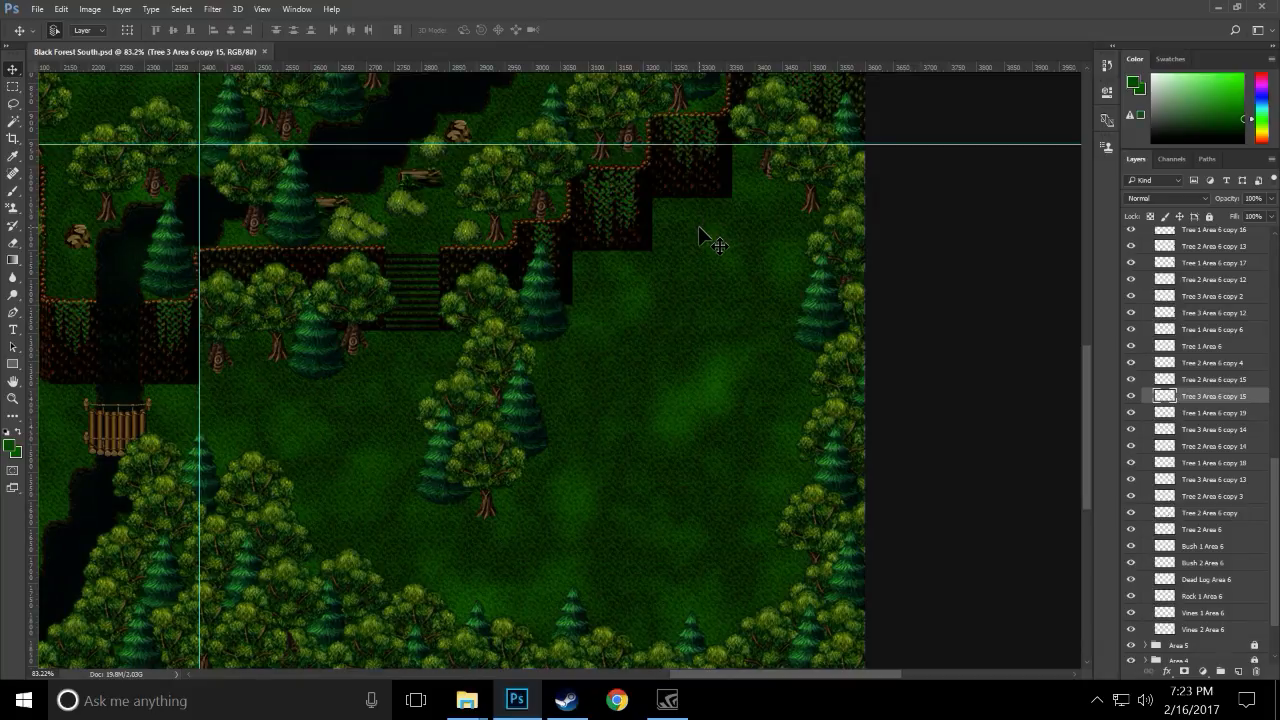
# - Copy the cluster's upper pine, Tree 1 and Tree 2 to the north-east below the cliff steps as a second cluster
pyautogui.click(542, 298)
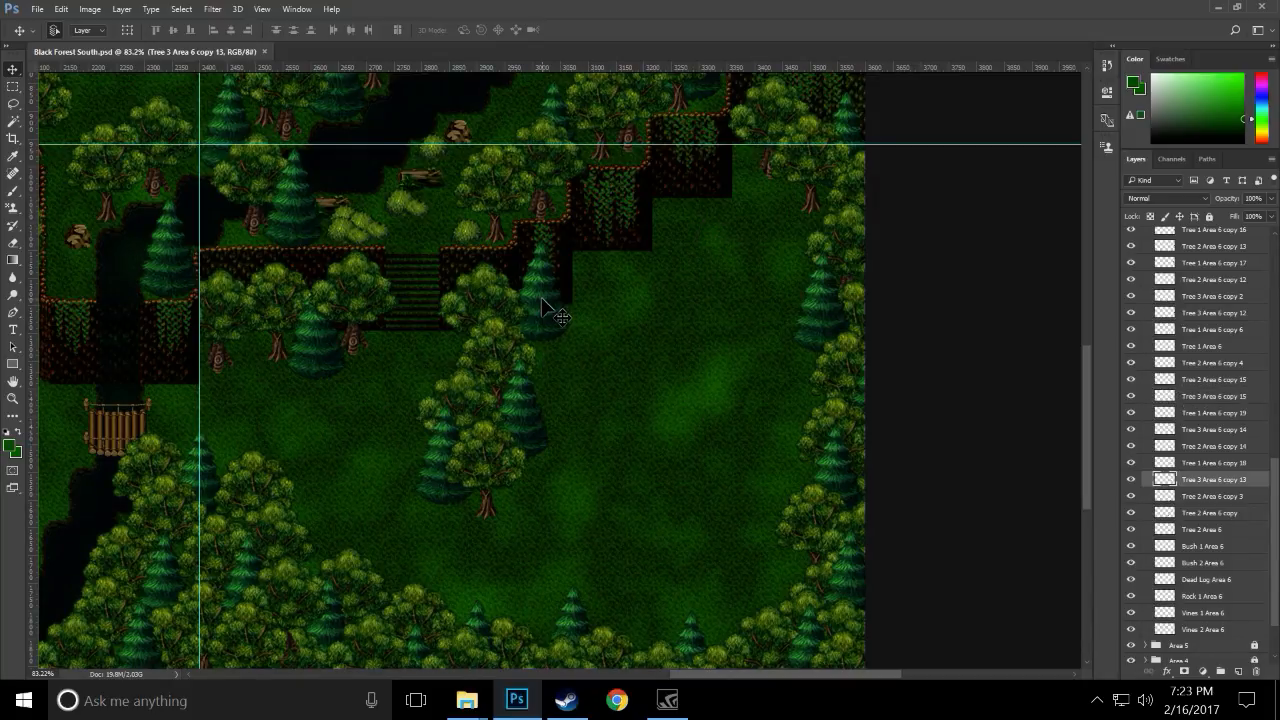
pyautogui.moveTo(542, 298); pyautogui.dragTo(718, 200)
pyautogui.moveTo(483, 289); pyautogui.dragTo(672, 207)
pyautogui.click(502, 355)
pyautogui.moveTo(501, 354); pyautogui.dragTo(698, 283)
pyautogui.moveTo(697, 283); pyautogui.dragTo(697, 283)
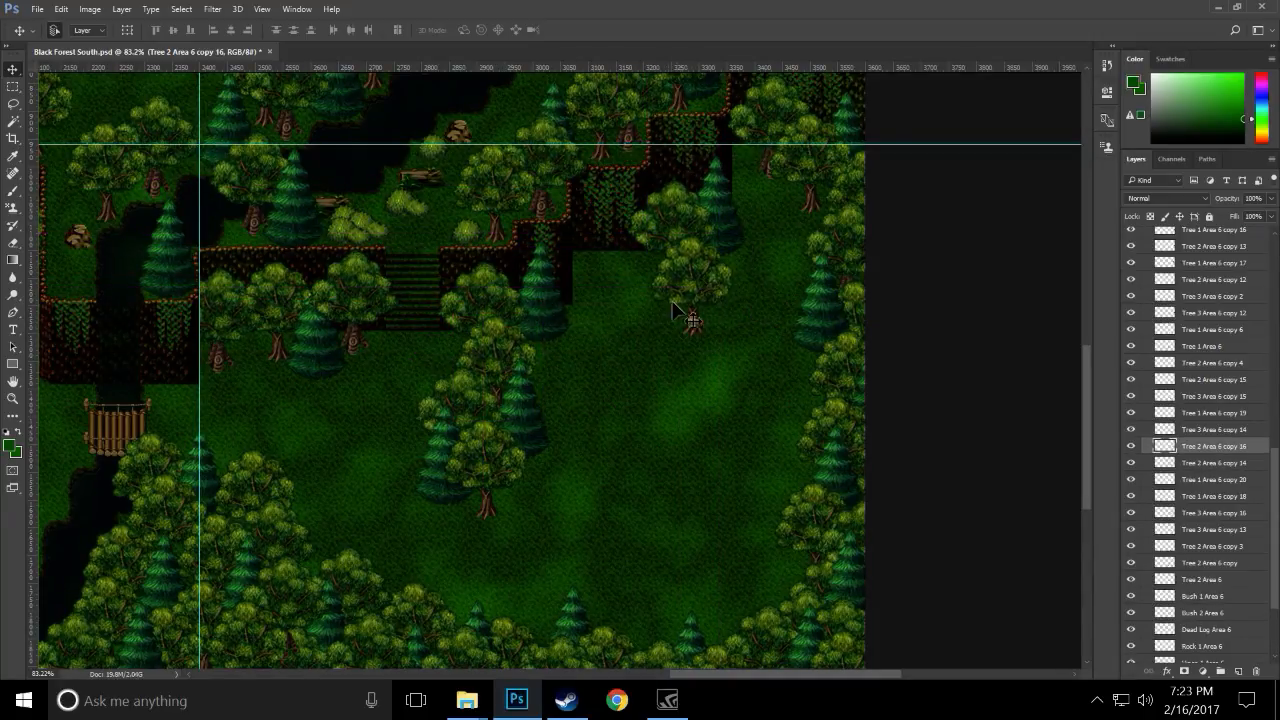
# - Copy the second cluster's pine to the west side of its Tree 1, against the cliff
pyautogui.click(520, 422)
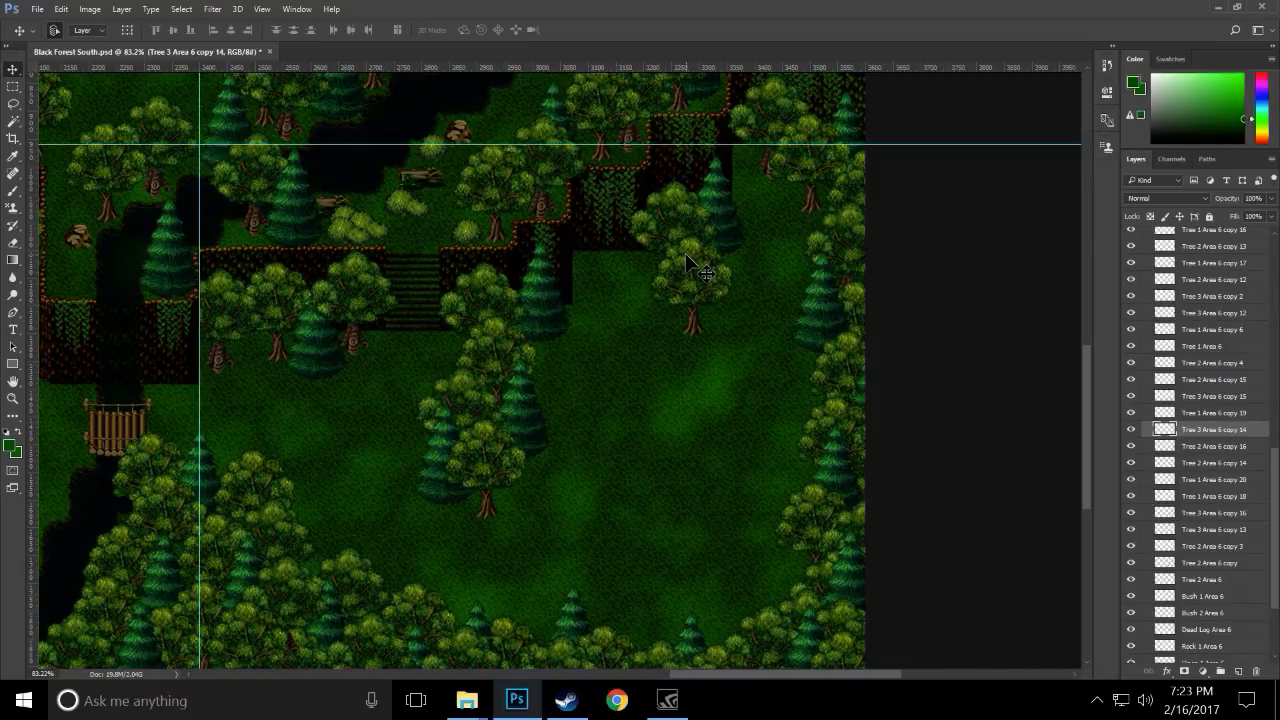
pyautogui.click(735, 217)
pyautogui.moveTo(735, 217); pyautogui.dragTo(652, 252)
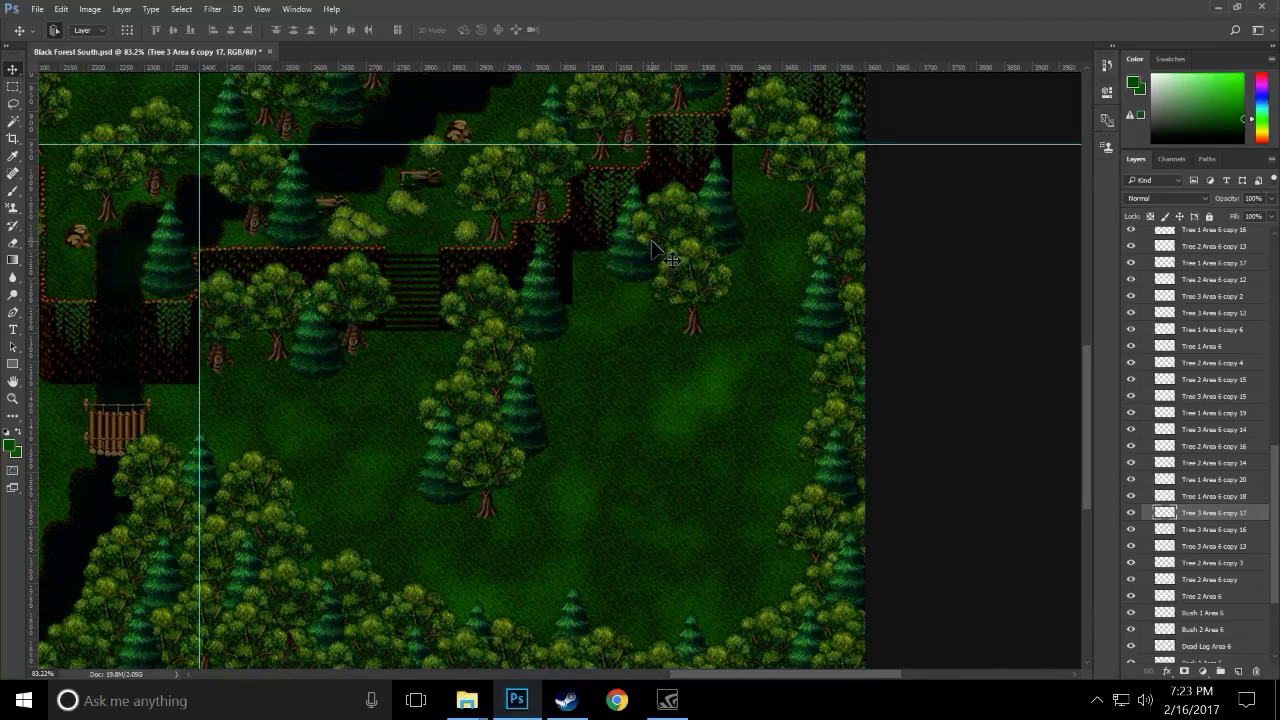
# - Copy the second cluster's Tree 2 west and Tree 1 to its south, layer Tree 1 directly beneath Tree 3 Area 6 copy 14, and save
pyautogui.click(707, 287)
pyautogui.moveTo(707, 287); pyautogui.dragTo(613, 267)
pyautogui.moveTo(680, 217); pyautogui.dragTo(645, 264)
pyautogui.moveTo(1228, 496); pyautogui.dragTo(1207, 449)
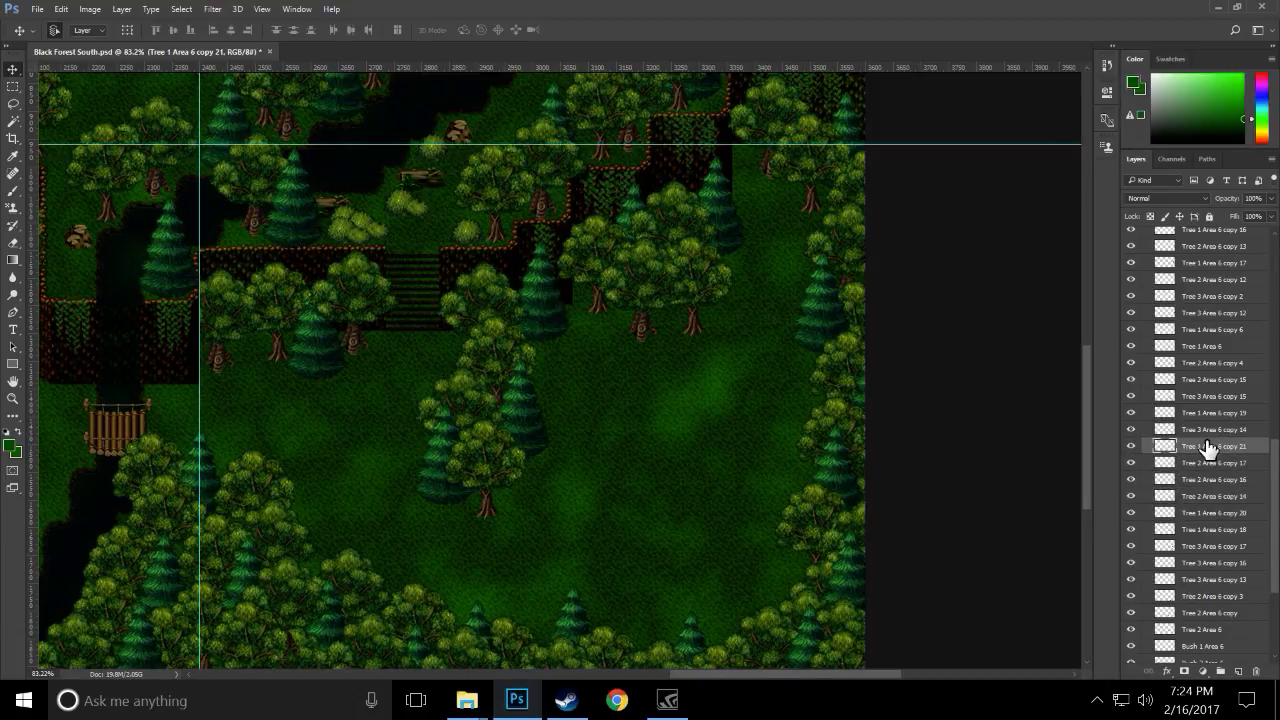
pyautogui.hotkey('ctrl', 's')
# - Copy the second cluster's eastern pine to its southern end and place the layer directly above Tree 1 Area 6 copy 21
pyautogui.click(720, 230)
pyautogui.moveTo(720, 240); pyautogui.dragTo(672, 344)
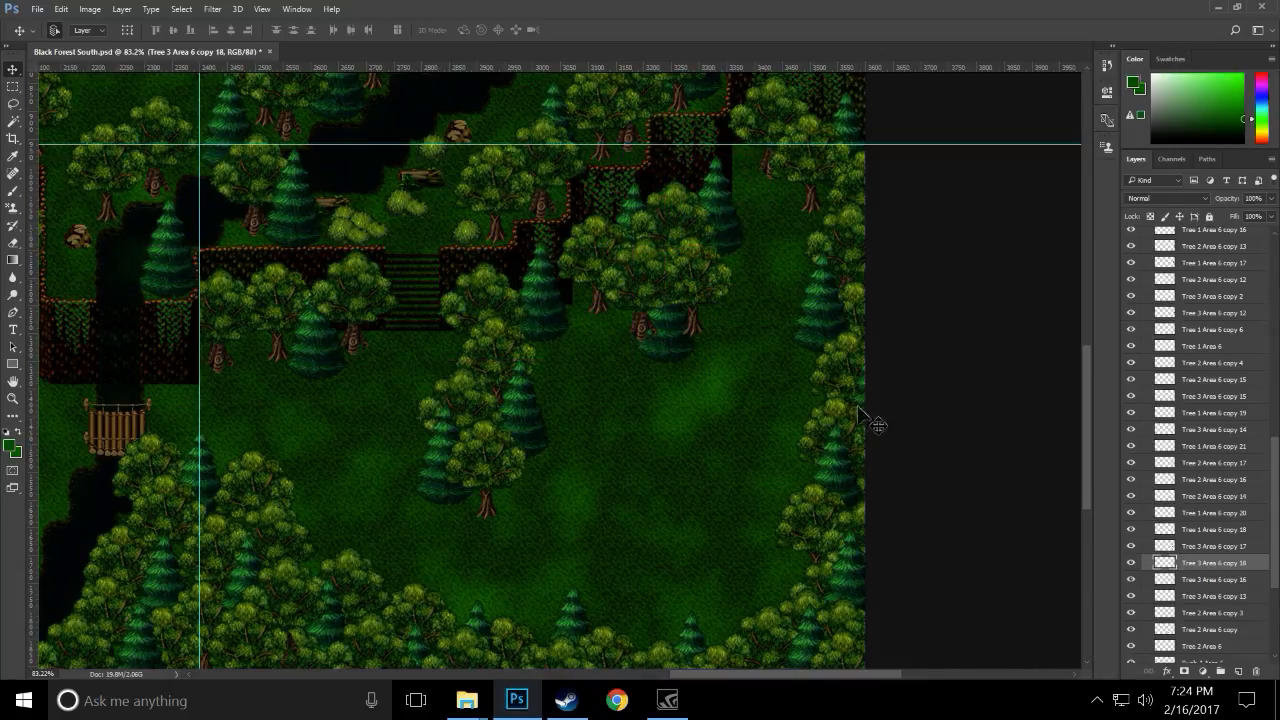
pyautogui.moveTo(1234, 566); pyautogui.dragTo(1234, 446)
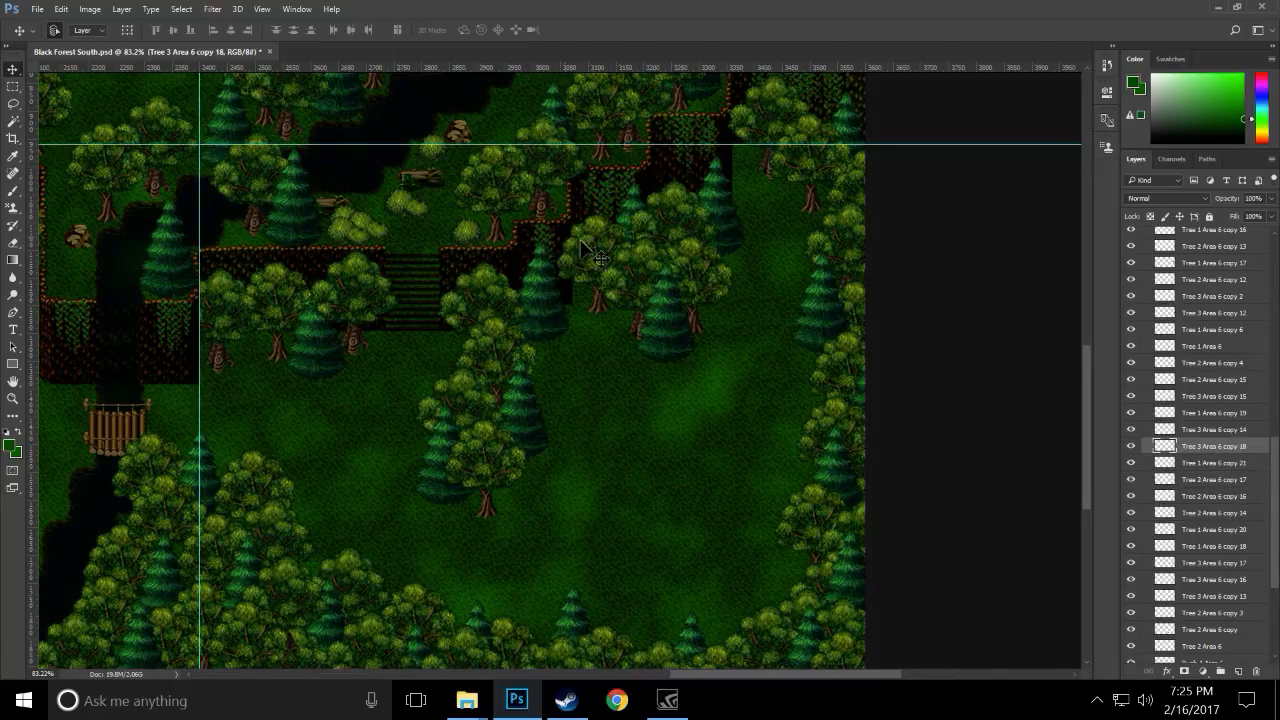
# - Copy Tree 2 to the new pine's west side, layered directly above Tree 3 Area 6 copy 18, and add another Tree 2 farther west
pyautogui.moveTo(688, 300); pyautogui.dragTo(630, 323)
pyautogui.moveTo(1226, 498); pyautogui.dragTo(1229, 446)
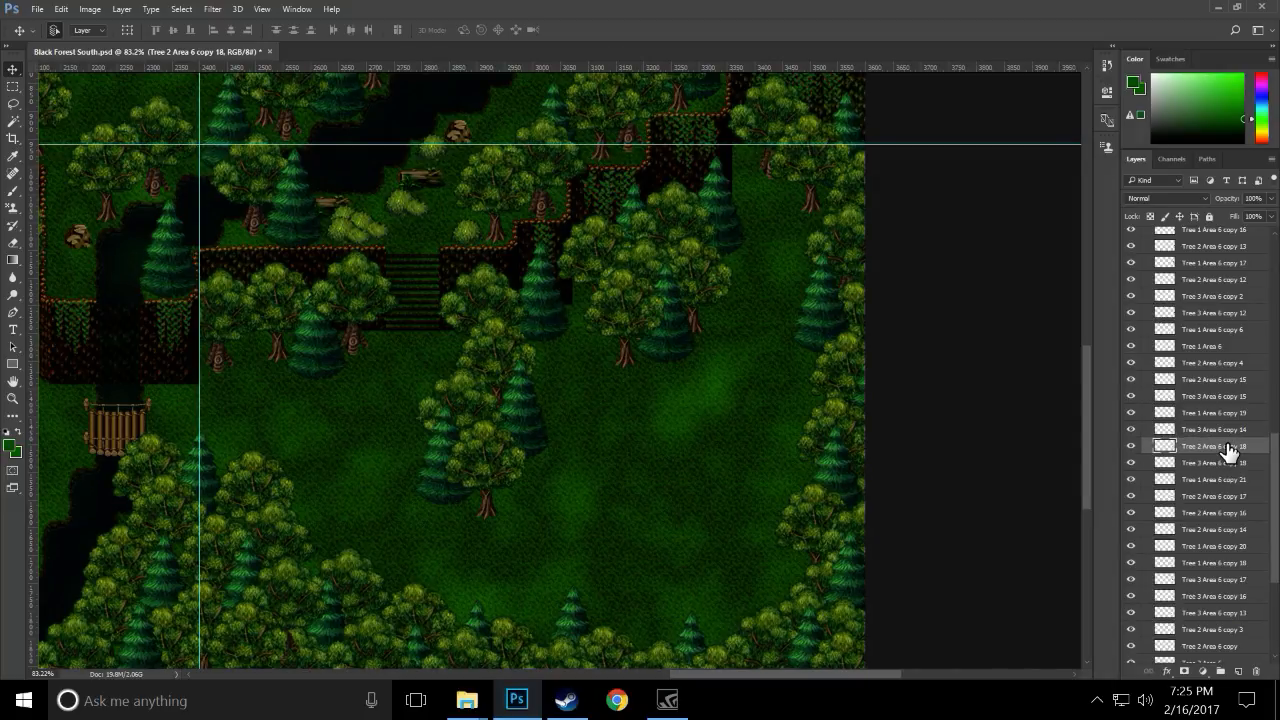
pyautogui.moveTo(566, 304); pyautogui.dragTo(568, 305)
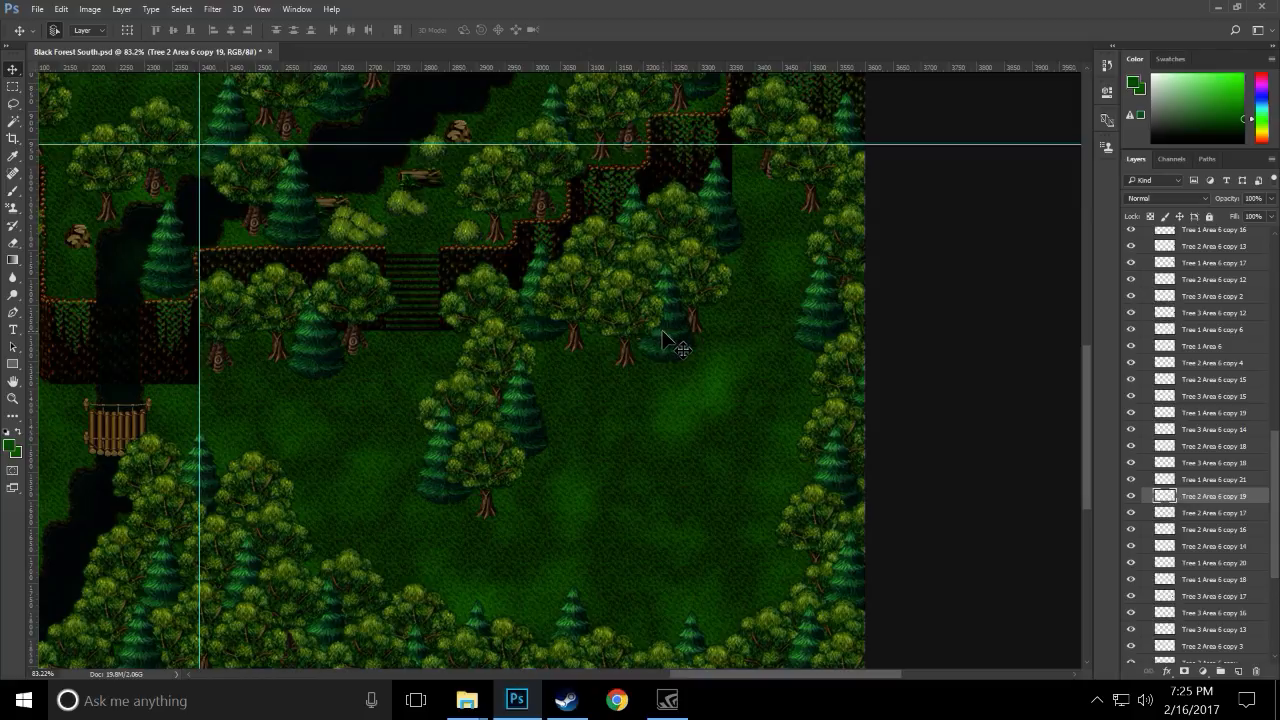
# - Copy the pine and Tree 2 to the second cluster's south-west end, layering the tree directly beneath Tree 3 Area 6 copy 19
pyautogui.moveTo(688, 343); pyautogui.dragTo(602, 394)
pyautogui.click(627, 307)
pyautogui.moveTo(627, 308); pyautogui.dragTo(585, 328)
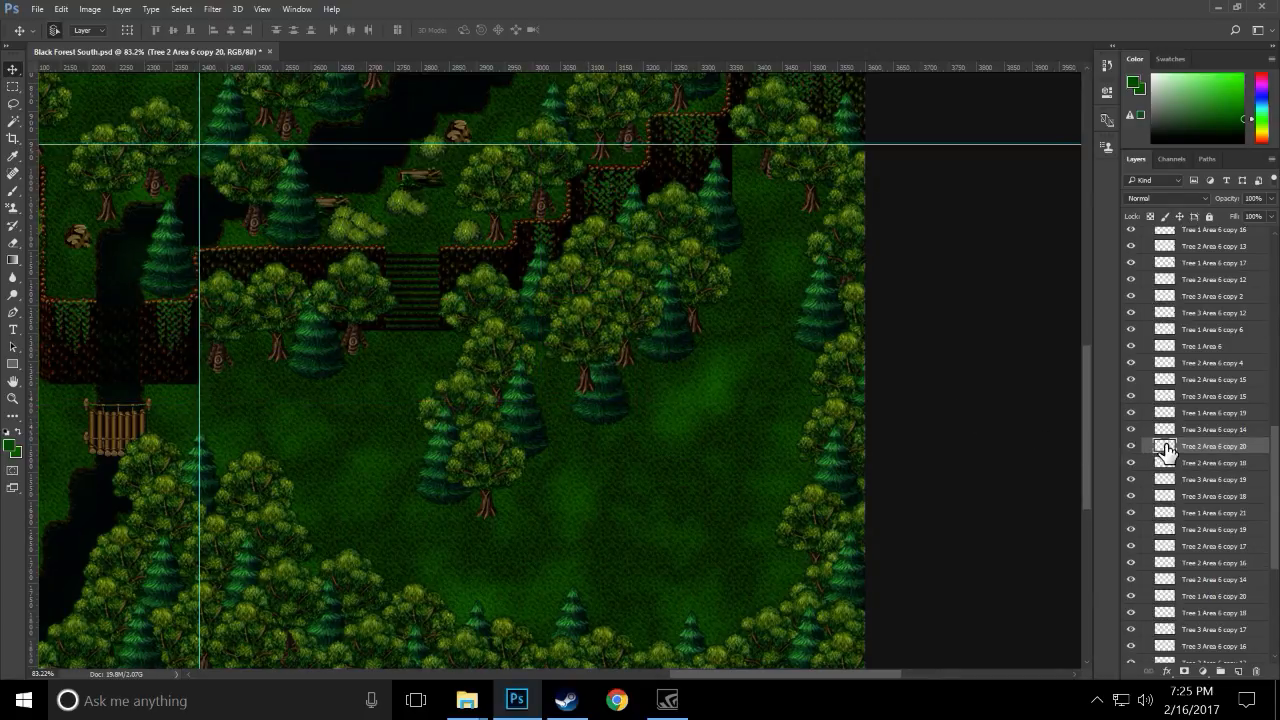
pyautogui.moveTo(1187, 455); pyautogui.dragTo(1186, 495)
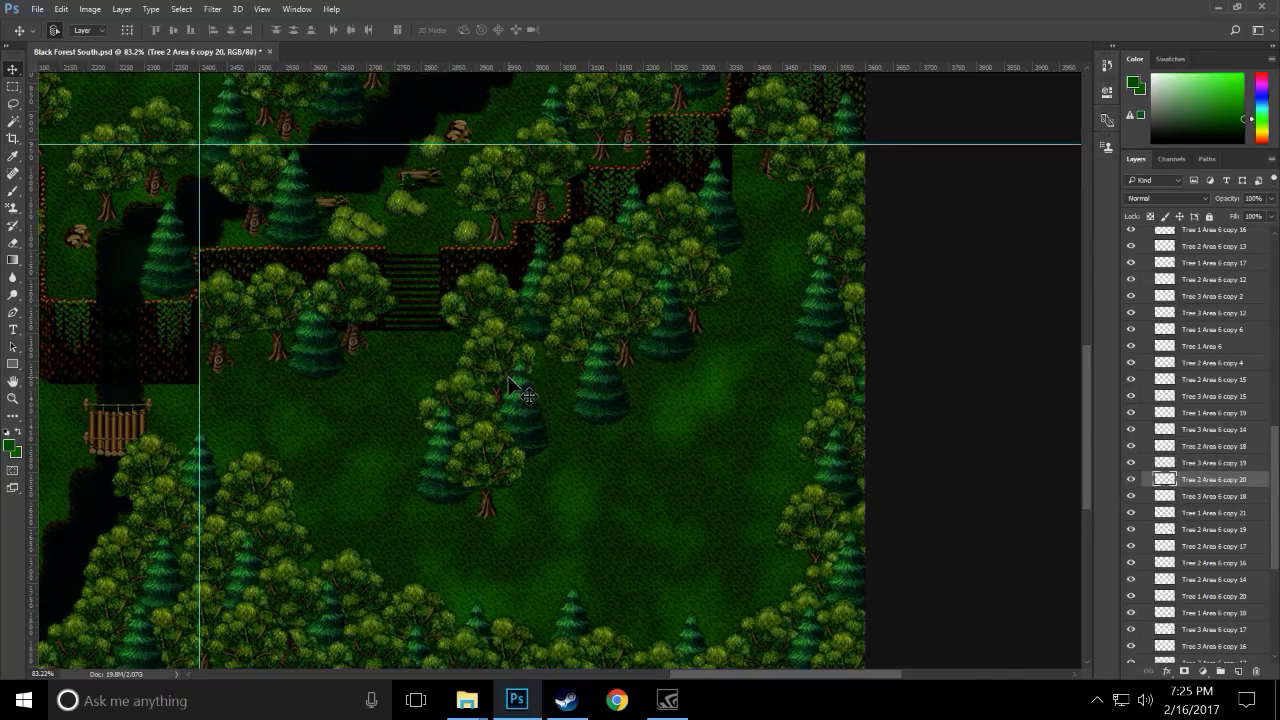
# - Copy Tree 1 into the gap between the two clusters and shift the neighbouring southern pine slightly north-east
pyautogui.click(571, 288)
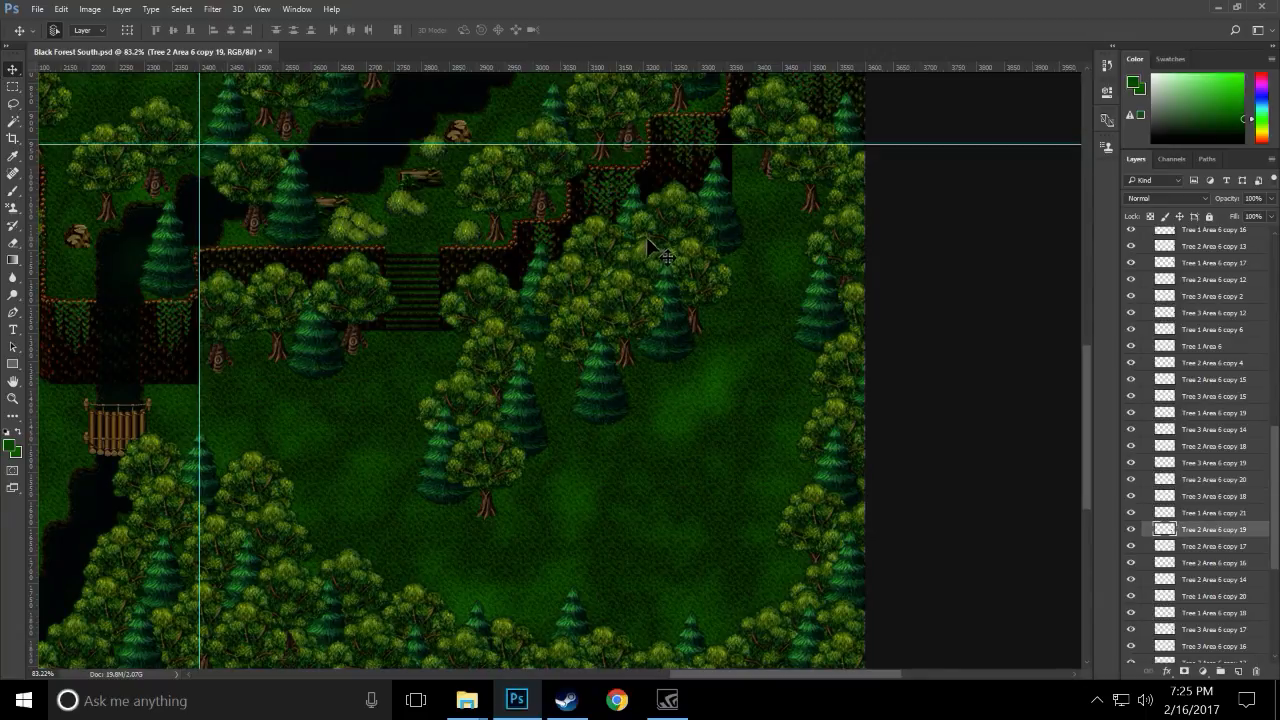
pyautogui.moveTo(495, 290); pyautogui.dragTo(568, 355)
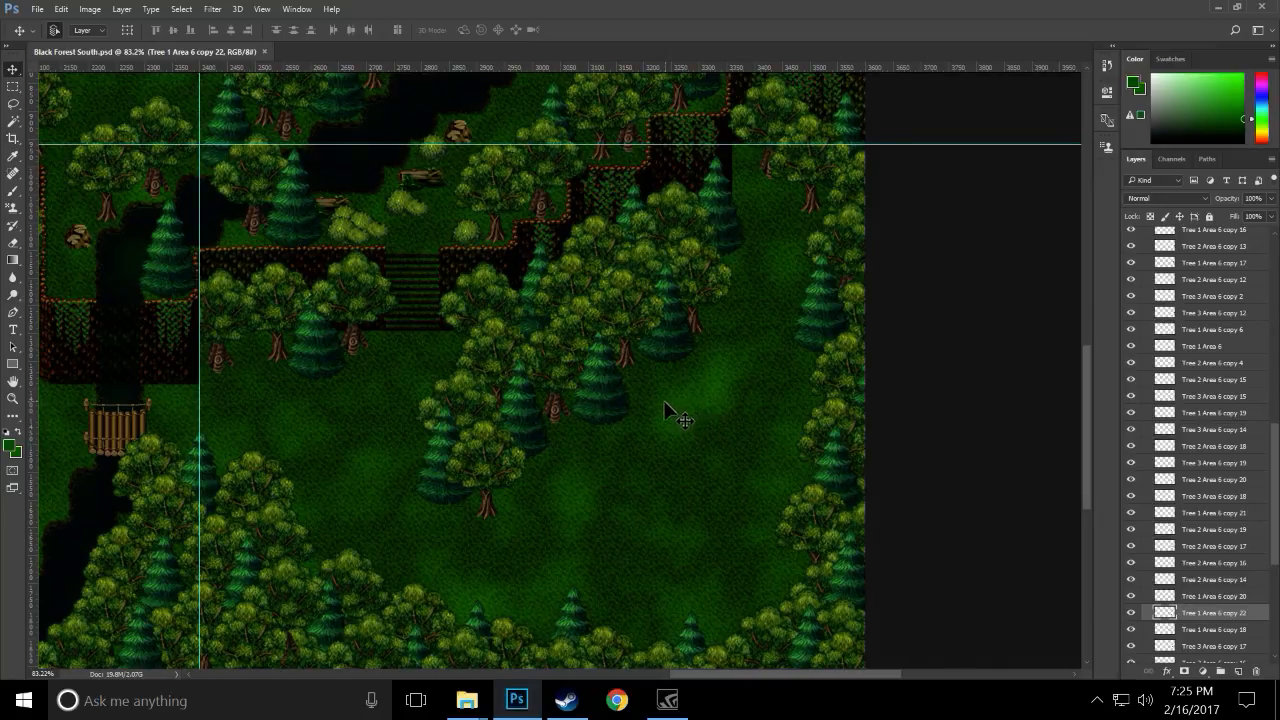
pyautogui.moveTo(645, 415); pyautogui.dragTo(632, 388)
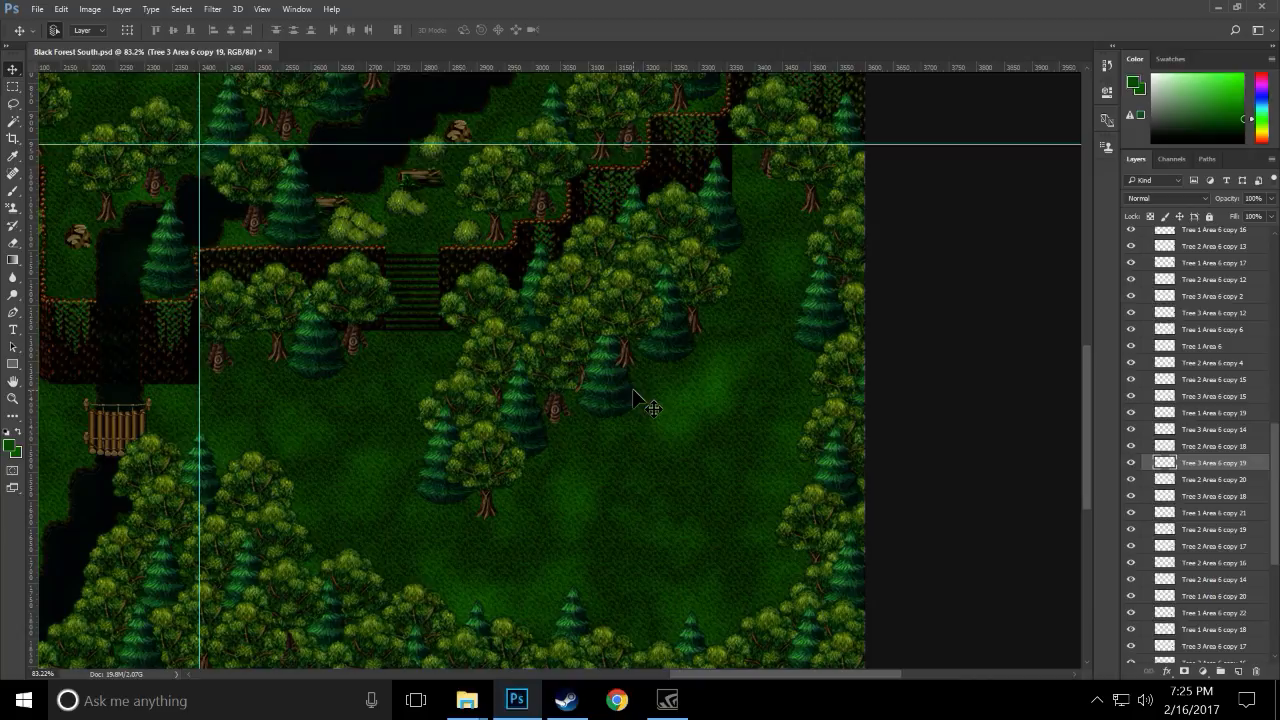
# - Move the Tree 2 Area 6 copy 18 layer directly beneath Tree 3 Area 6 copy 19 and save the map
pyautogui.click(612, 466)
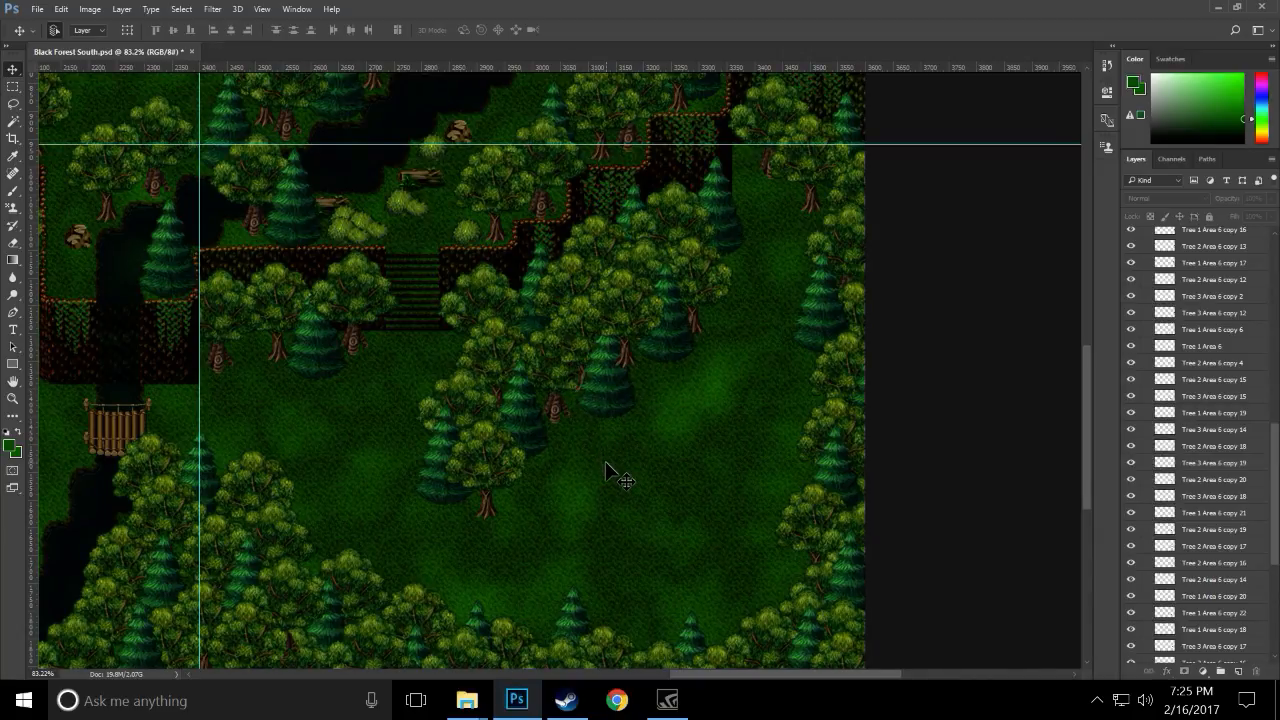
pyautogui.click(630, 378)
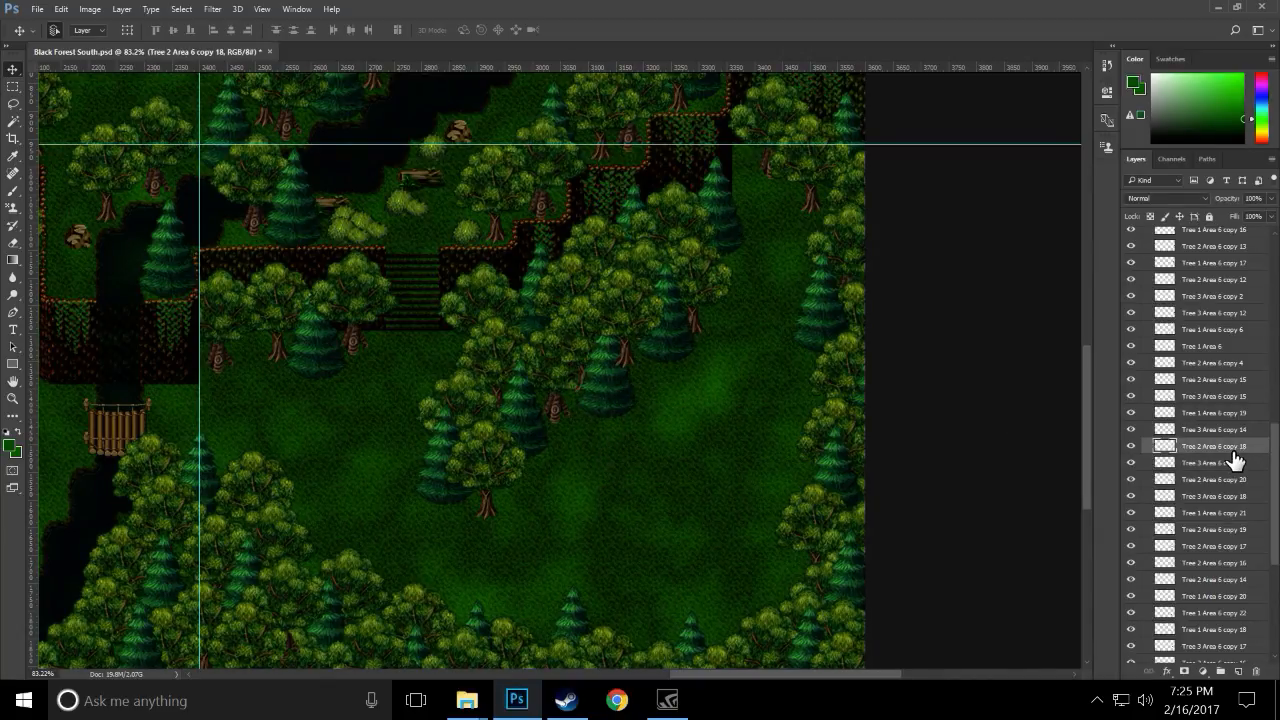
pyautogui.moveTo(1234, 449); pyautogui.dragTo(1237, 470)
pyautogui.hotkey('ctrl', 's')
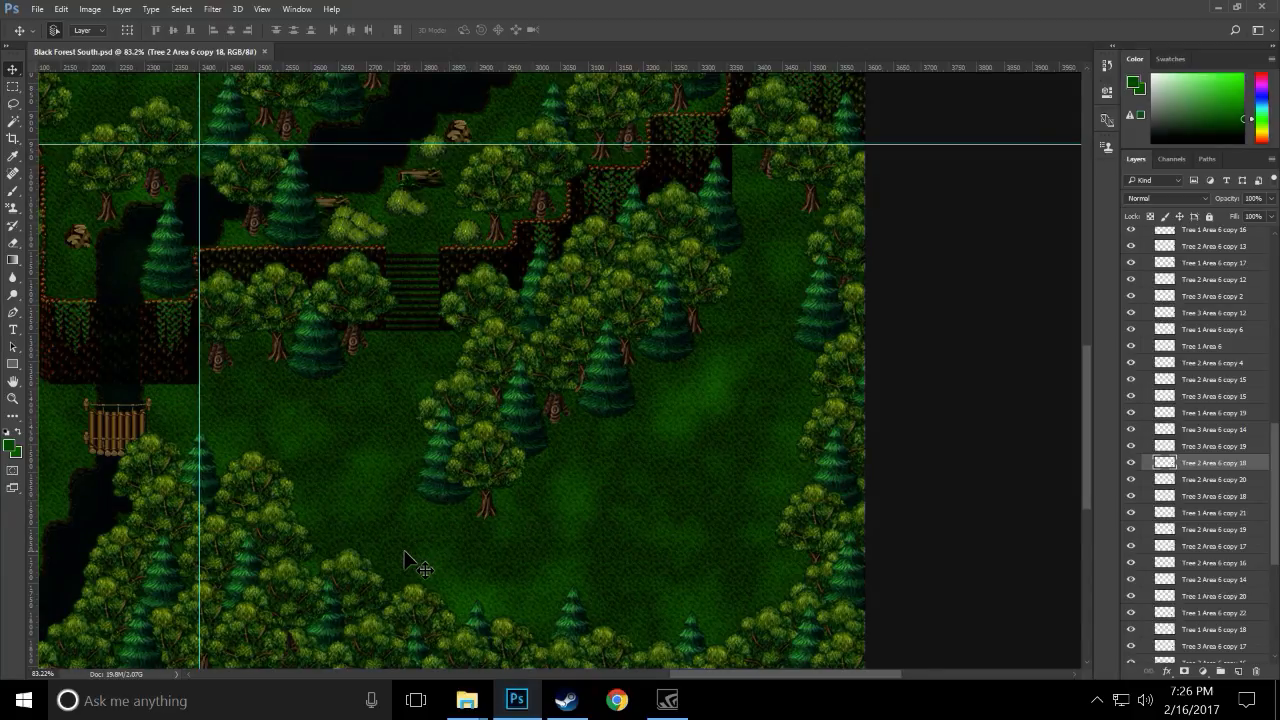
# - Copy the first cluster's southern Tree 2 to its west and a pine below, layering the pine directly above Tree 2 Area 6 copy 21
pyautogui.click(477, 480)
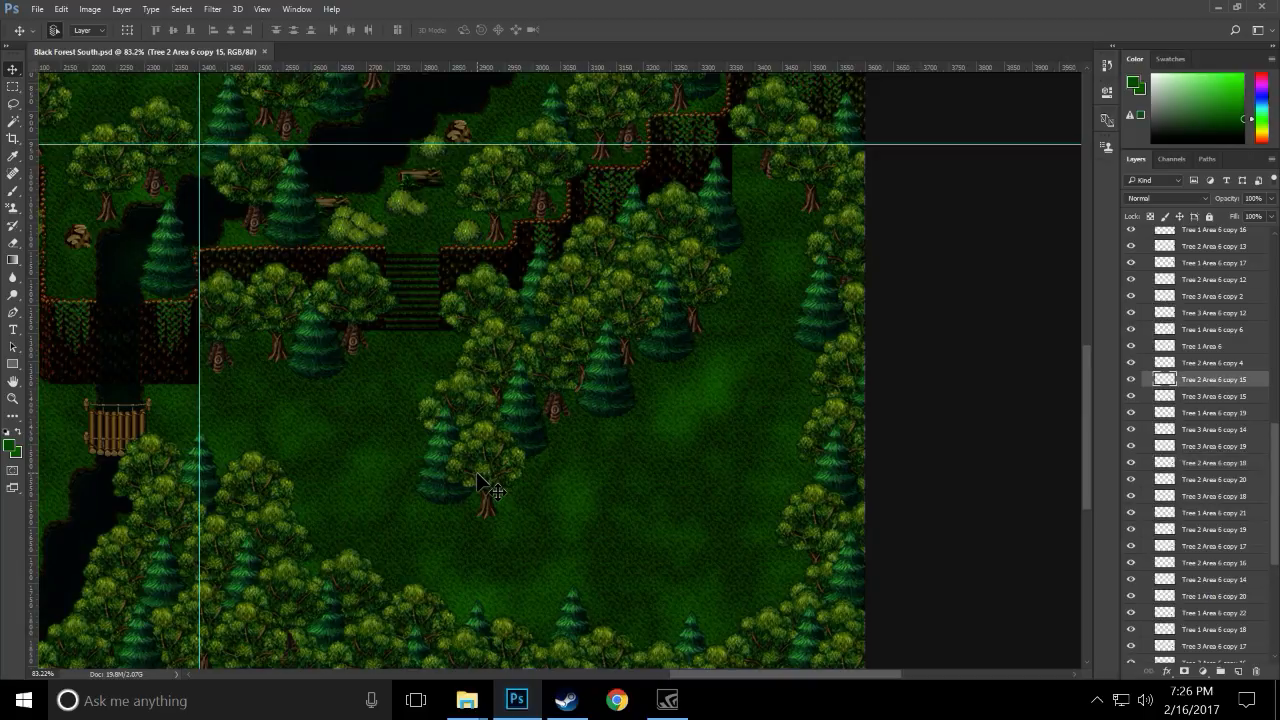
pyautogui.moveTo(477, 480)
pyautogui.mouseDown()
pyautogui.moveTo(433, 512)
pyautogui.moveTo(430, 459)
pyautogui.moveTo(472, 488)
pyautogui.mouseUp()
pyautogui.click(447, 432)
pyautogui.moveTo(1236, 416); pyautogui.dragTo(1249, 377)
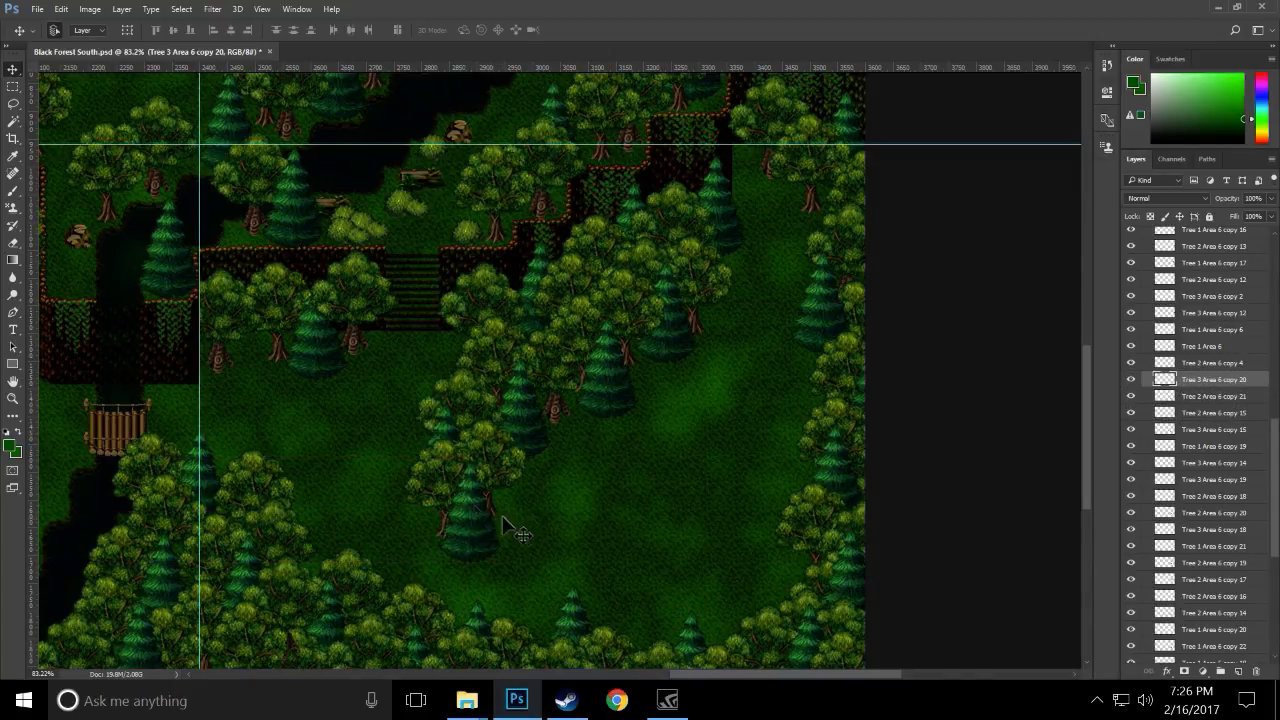
# - Copy Tree 1 from beside the stairs to the first cluster's west side, layer it directly beneath Tree 3 Area 6 copy 15, and save
pyautogui.moveTo(355, 342); pyautogui.dragTo(420, 507)
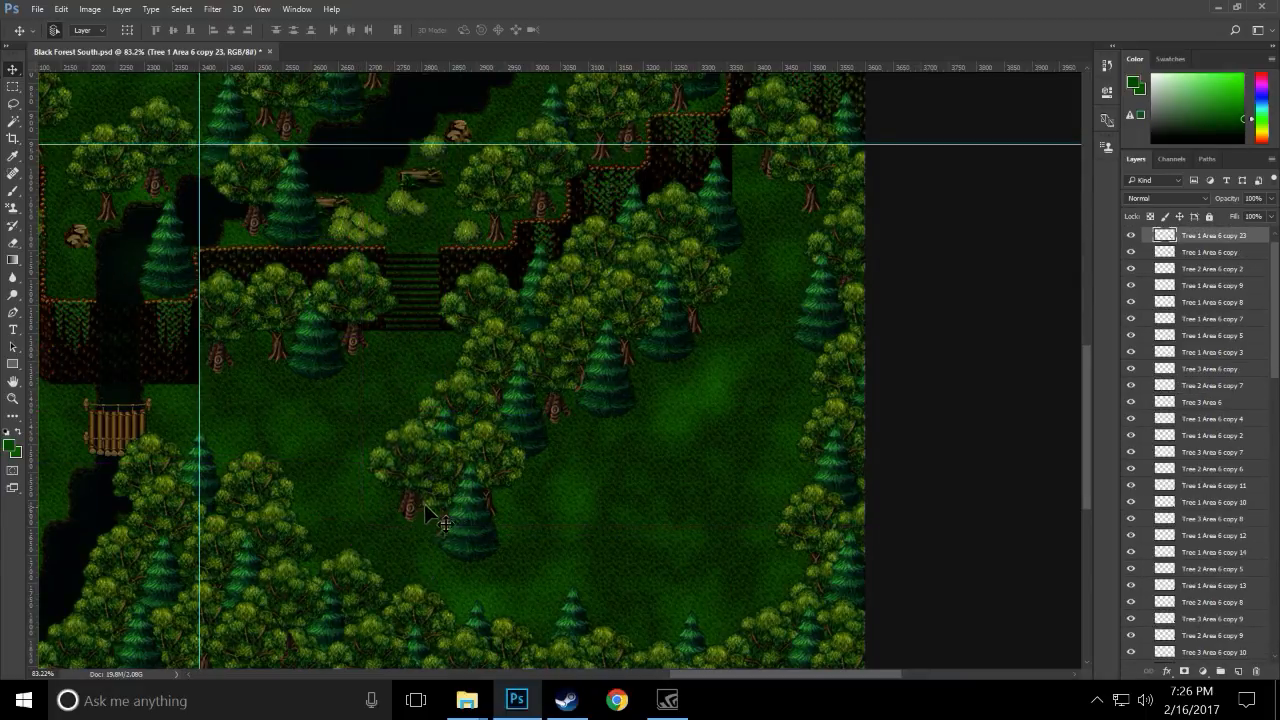
pyautogui.moveTo(1228, 240); pyautogui.dragTo(1216, 545)
pyautogui.scroll(-5, 1216, 548)
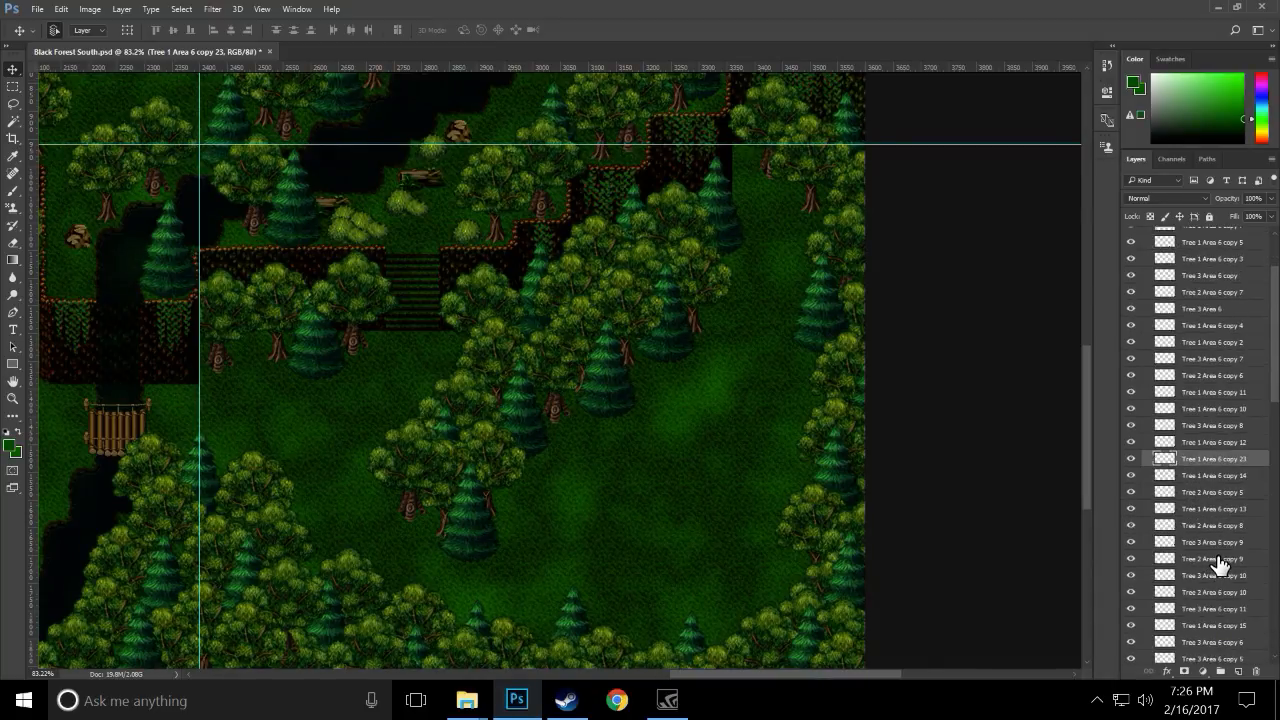
pyautogui.moveTo(1218, 306); pyautogui.dragTo(1215, 535)
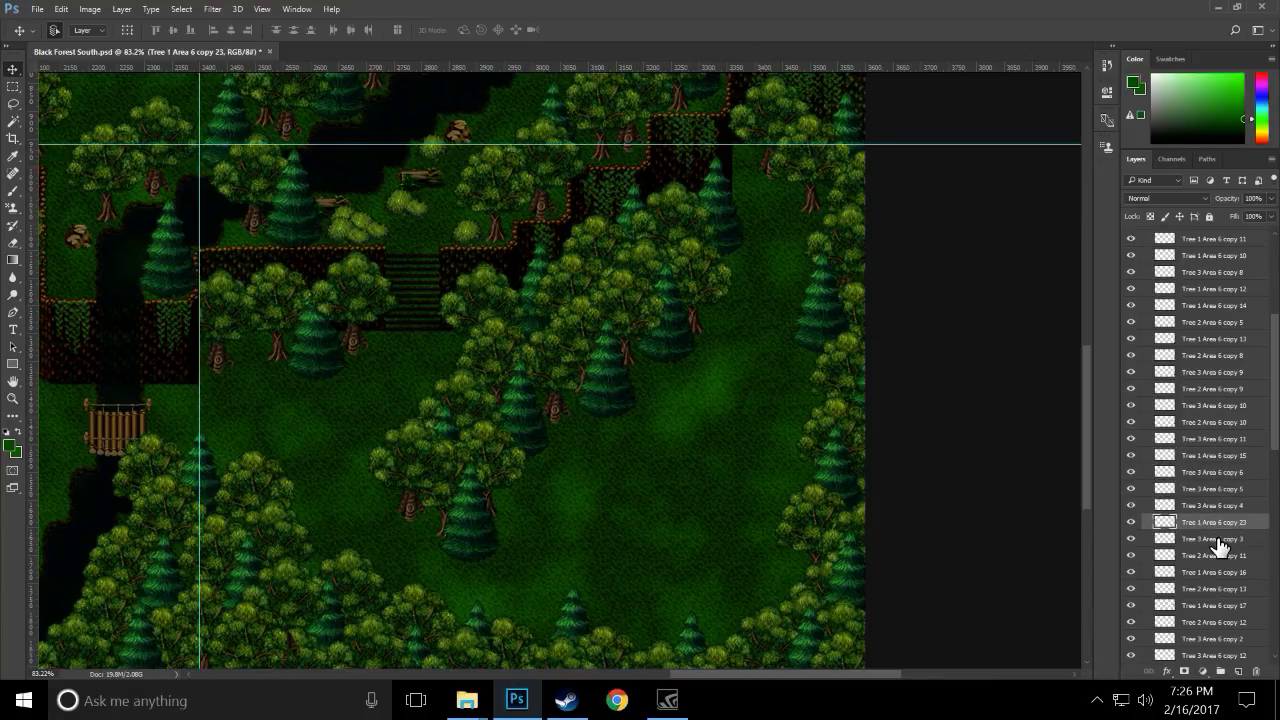
pyautogui.scroll(-2, 1217, 540)
pyautogui.moveTo(1226, 434); pyautogui.dragTo(1231, 576)
pyautogui.scroll(-4, 1232, 560)
pyautogui.moveTo(1214, 400); pyautogui.dragTo(1215, 525)
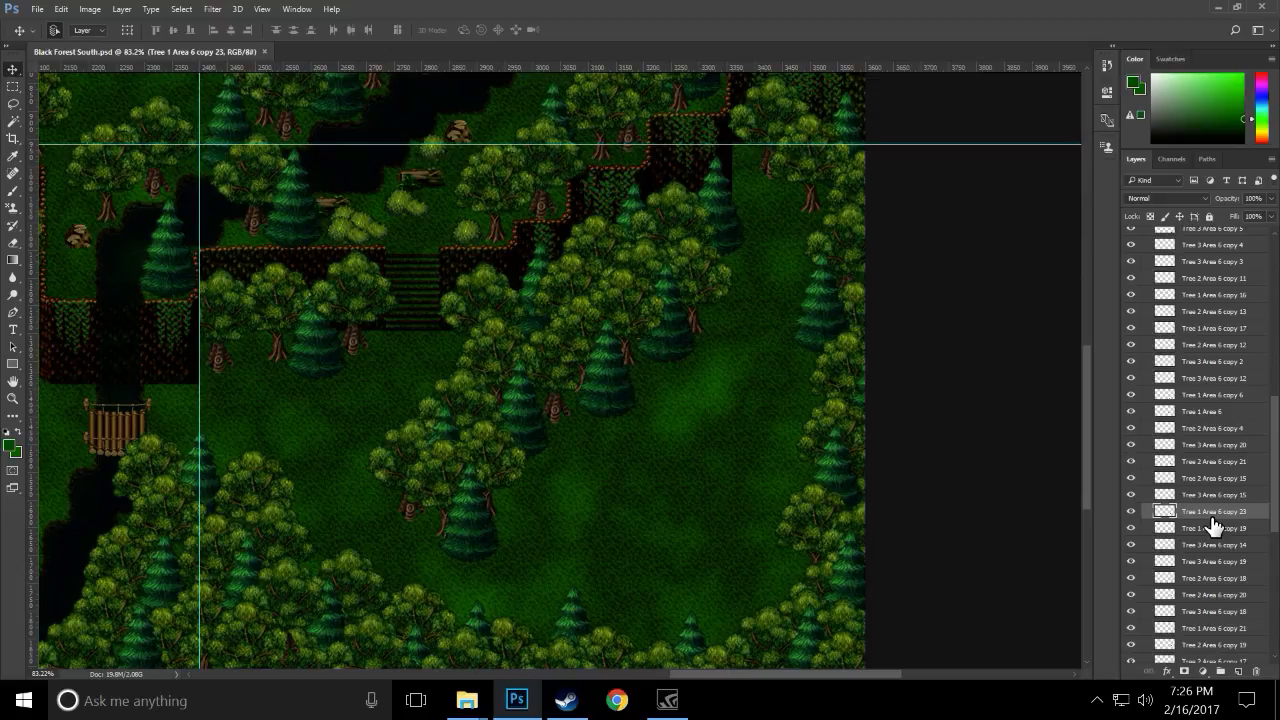
# - Shift the southernmost pine west, copy another pine to its east side layered directly beneath Tree 2 Area 6 copy 21, and save
pyautogui.keyDown('ctrl'); pyautogui.click(447, 548); pyautogui.keyUp('ctrl')
pyautogui.moveTo(447, 548); pyautogui.dragTo(416, 553)
pyautogui.keyDown('ctrl'); pyautogui.click(528, 445); pyautogui.keyUp('ctrl')
pyautogui.moveTo(528, 445); pyautogui.dragTo(502, 523)
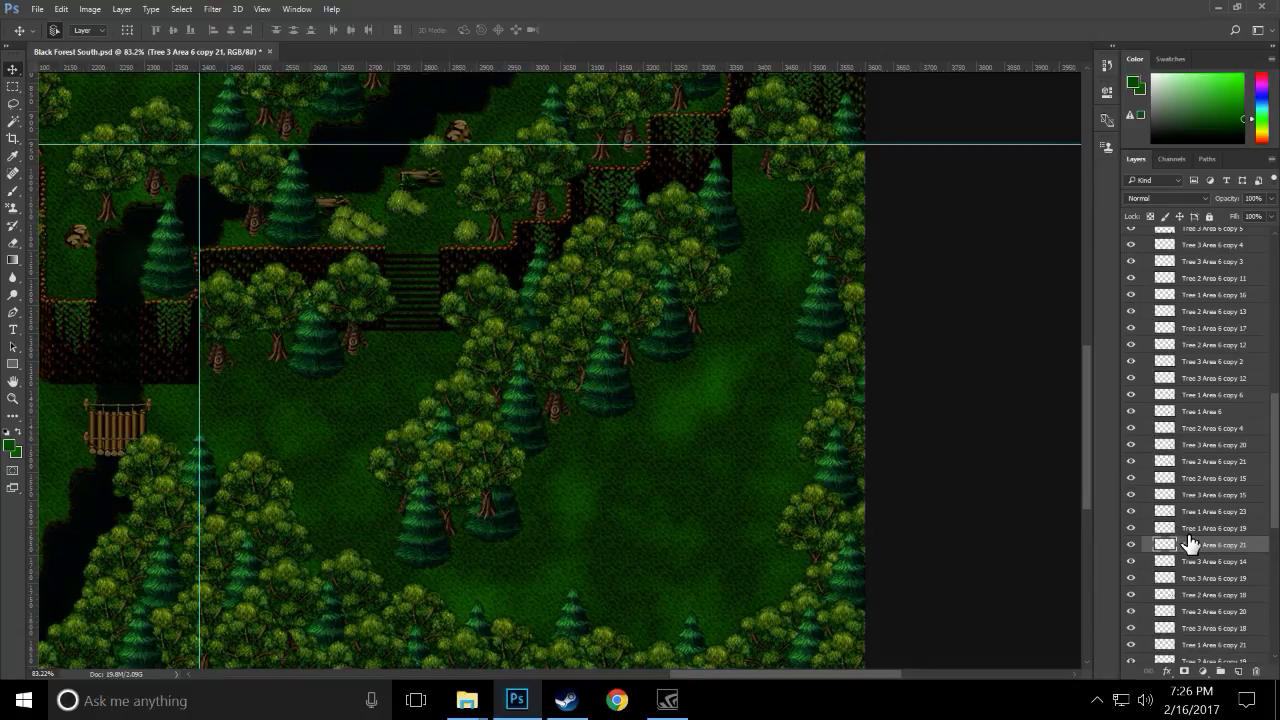
pyautogui.moveTo(1189, 545); pyautogui.dragTo(1212, 481)
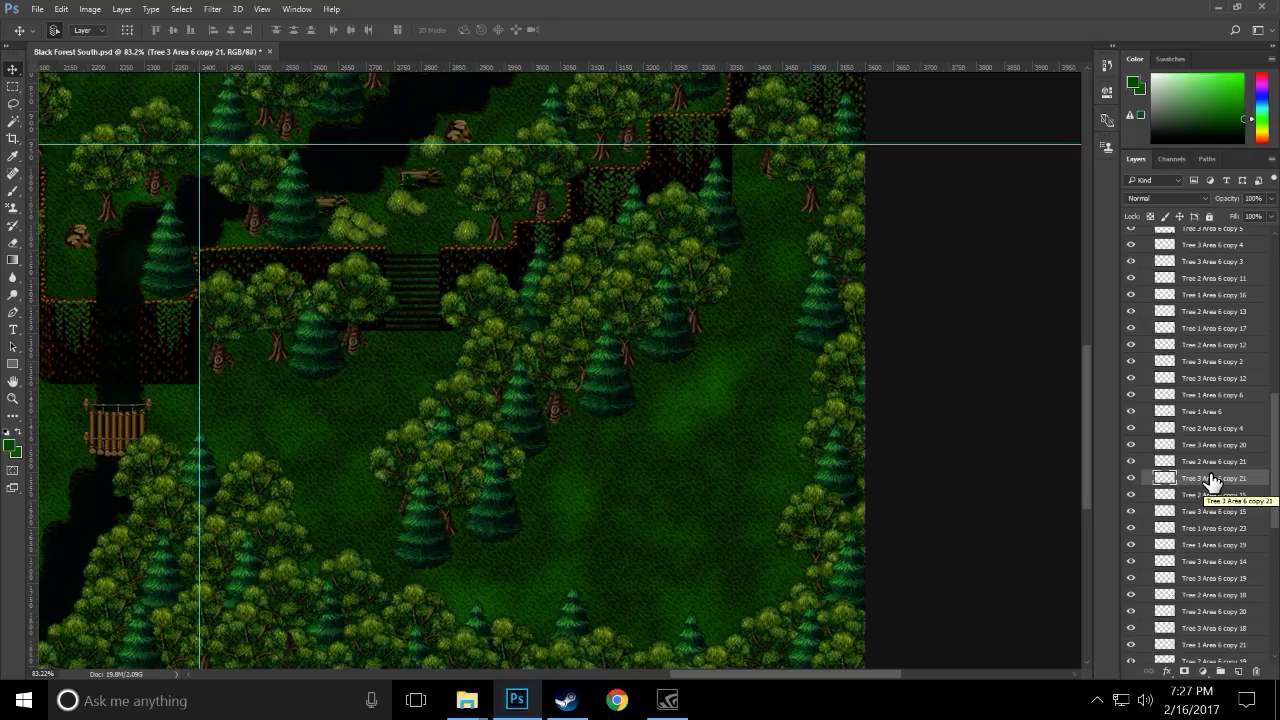
pyautogui.hotkey('ctrl', 's')
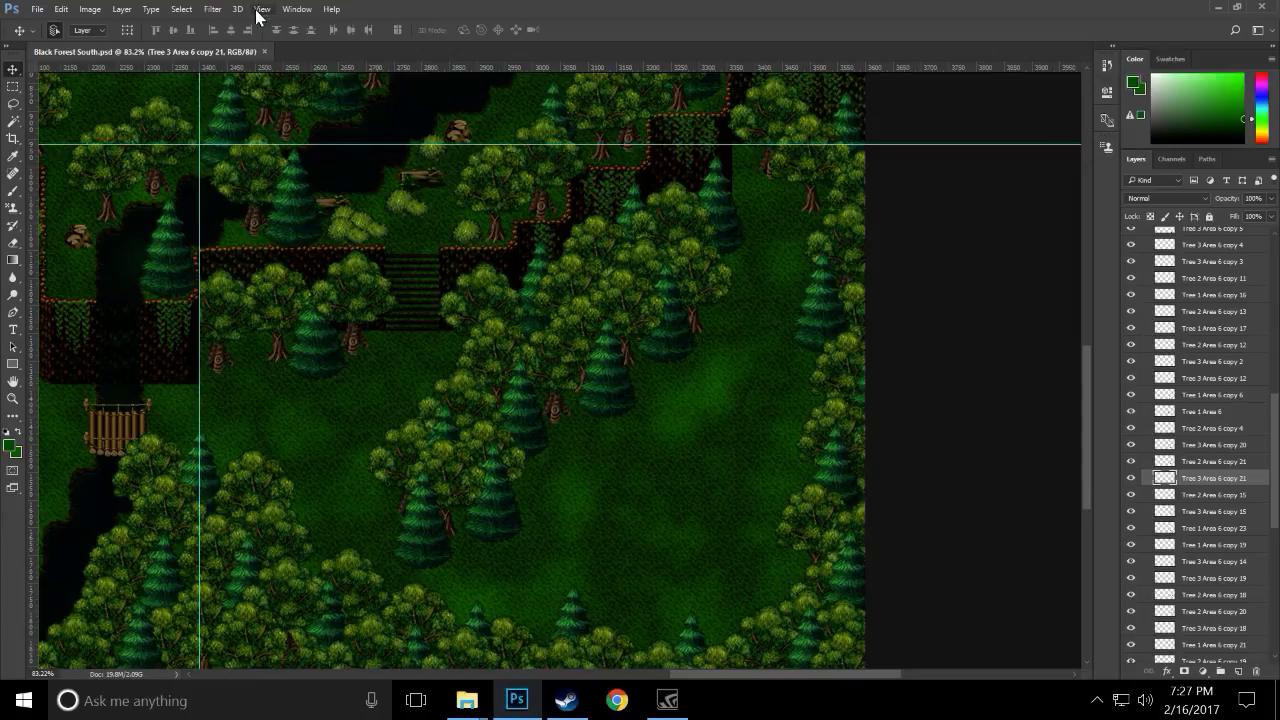
# - Display the grid over the map to check the object placement against it, and hide it again
pyautogui.click(261, 9)
pyautogui.moveTo(403, 343)
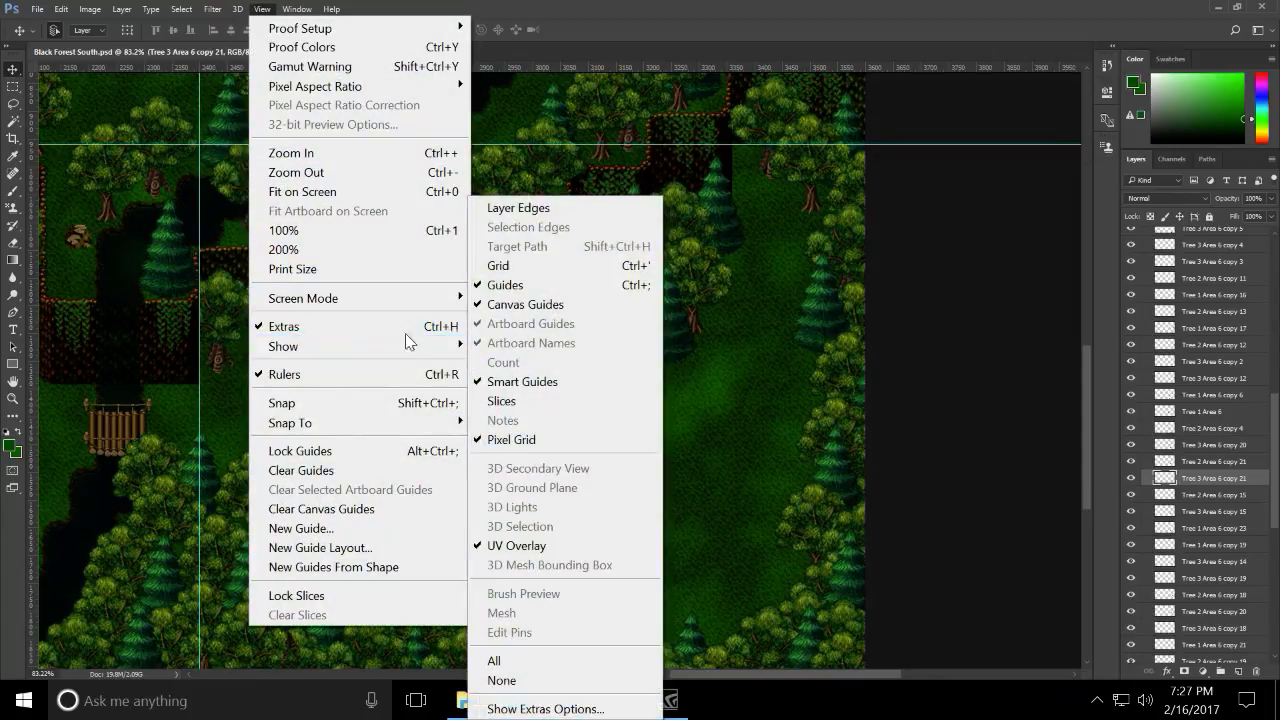
pyautogui.click(510, 265)
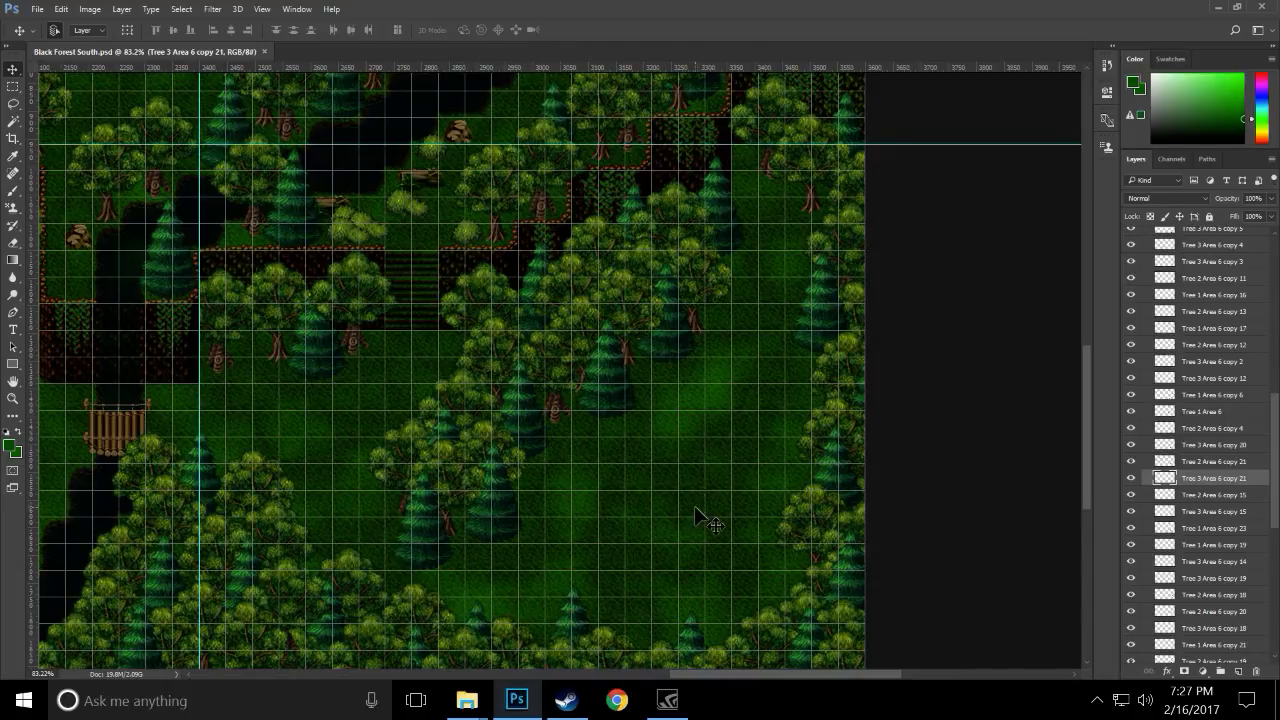
pyautogui.click(262, 9)
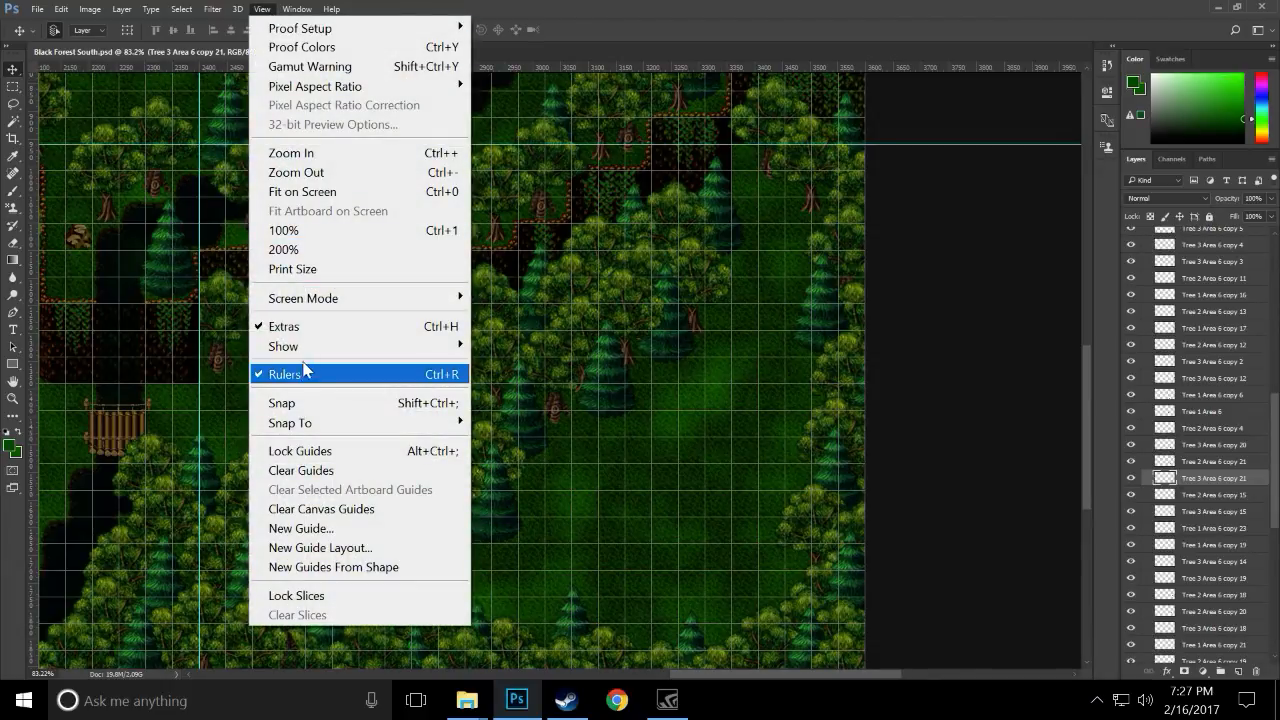
pyautogui.moveTo(400, 350)
pyautogui.click(510, 265)
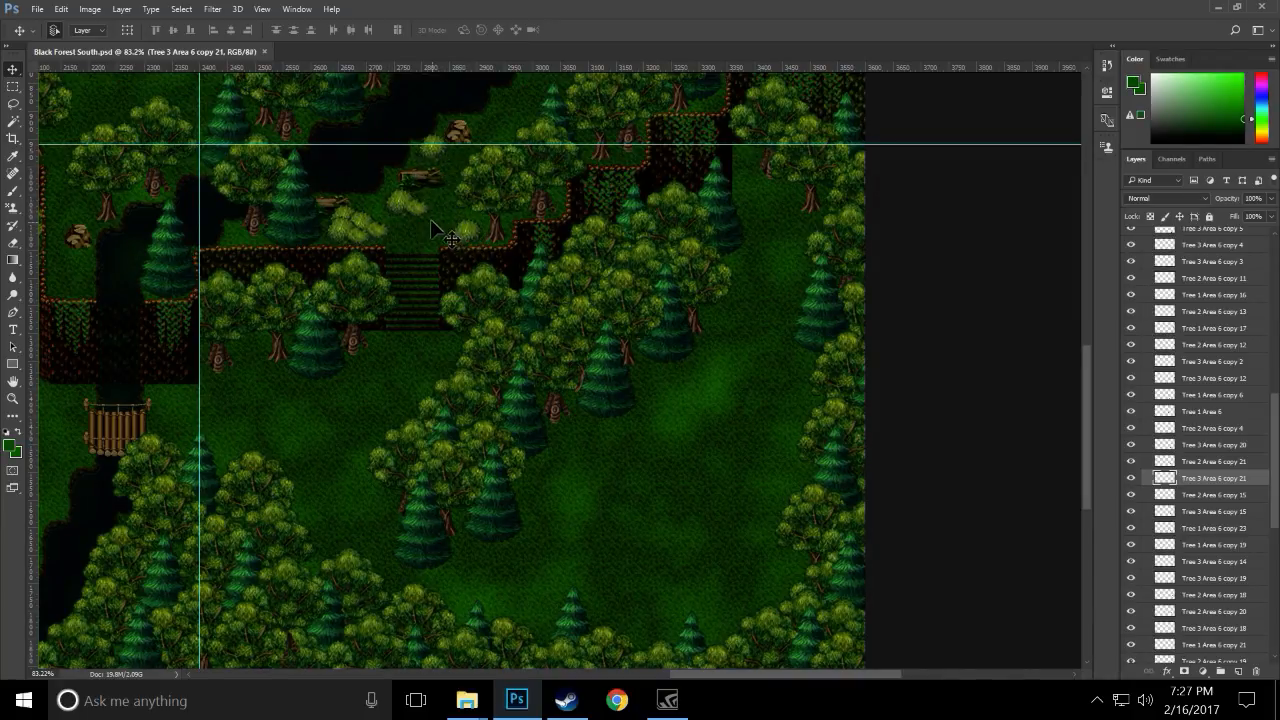
# - Move Area 6's Bush 2, Dead Log, Rock 1 and Bush 1 from above the cliff into the clearing south-east of the tree clusters
pyautogui.moveTo(421, 214); pyautogui.dragTo(640, 525)
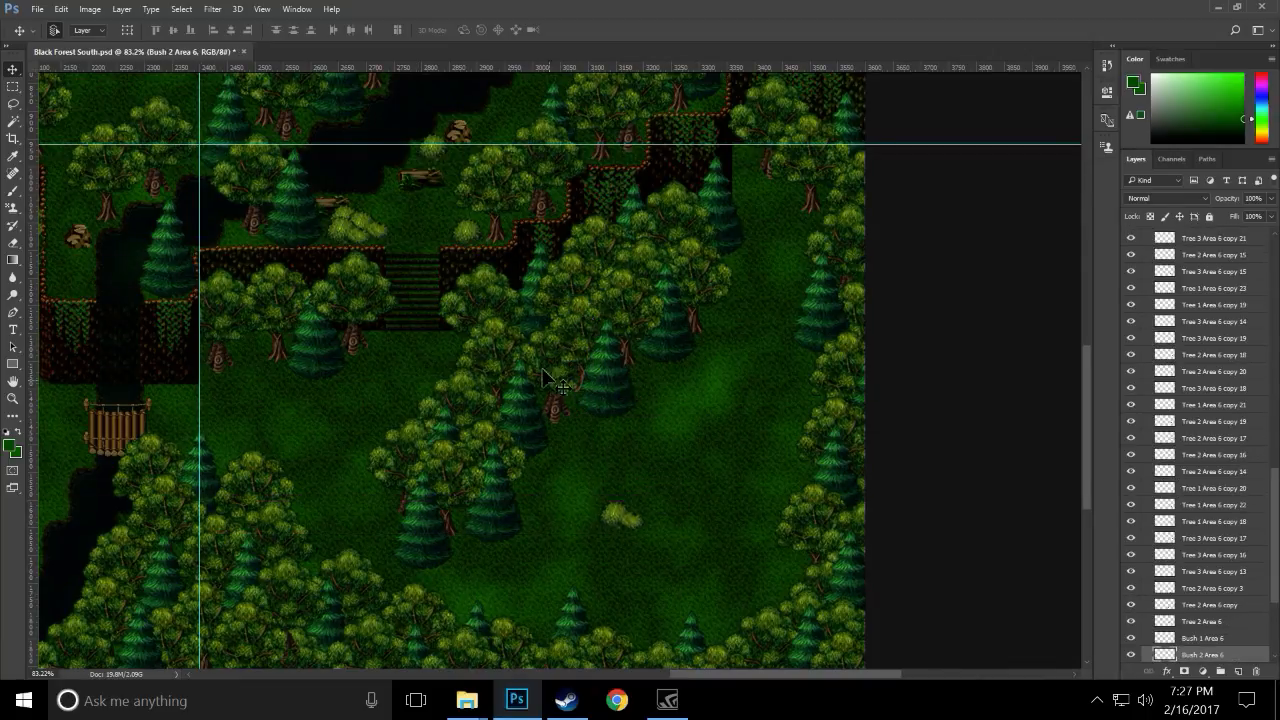
pyautogui.moveTo(422, 180); pyautogui.dragTo(674, 462)
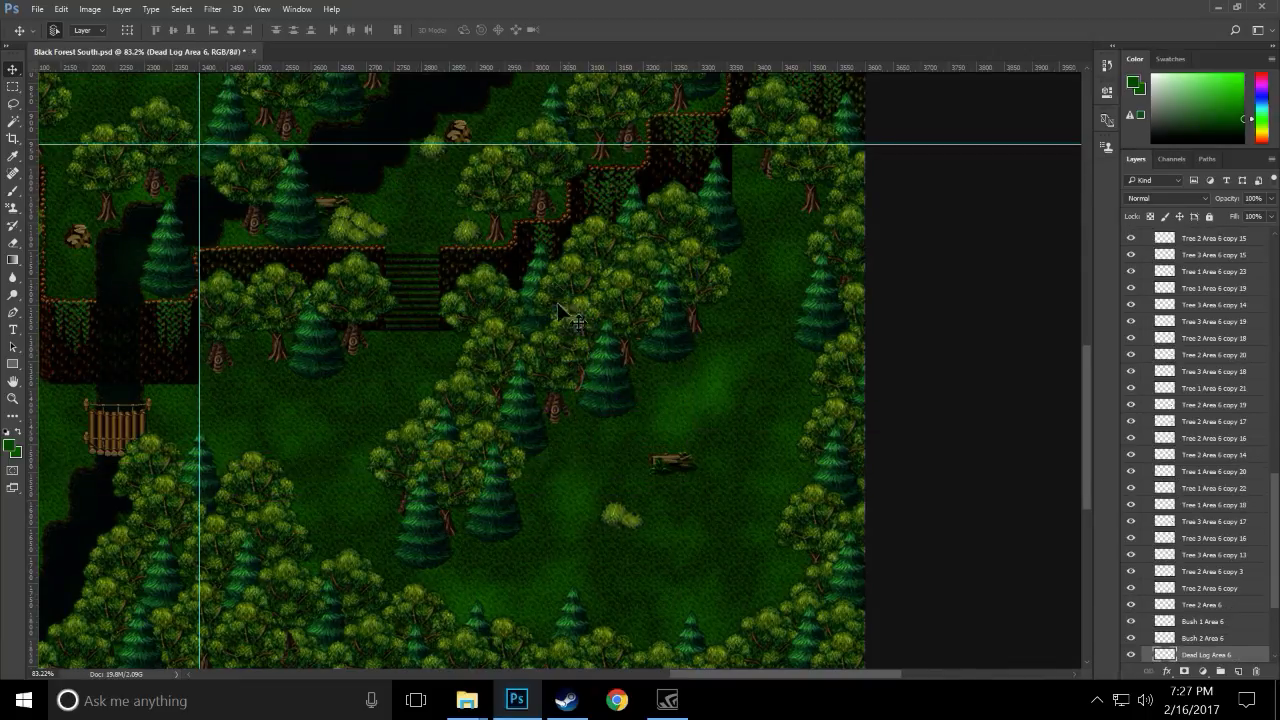
pyautogui.moveTo(460, 134); pyautogui.dragTo(713, 430)
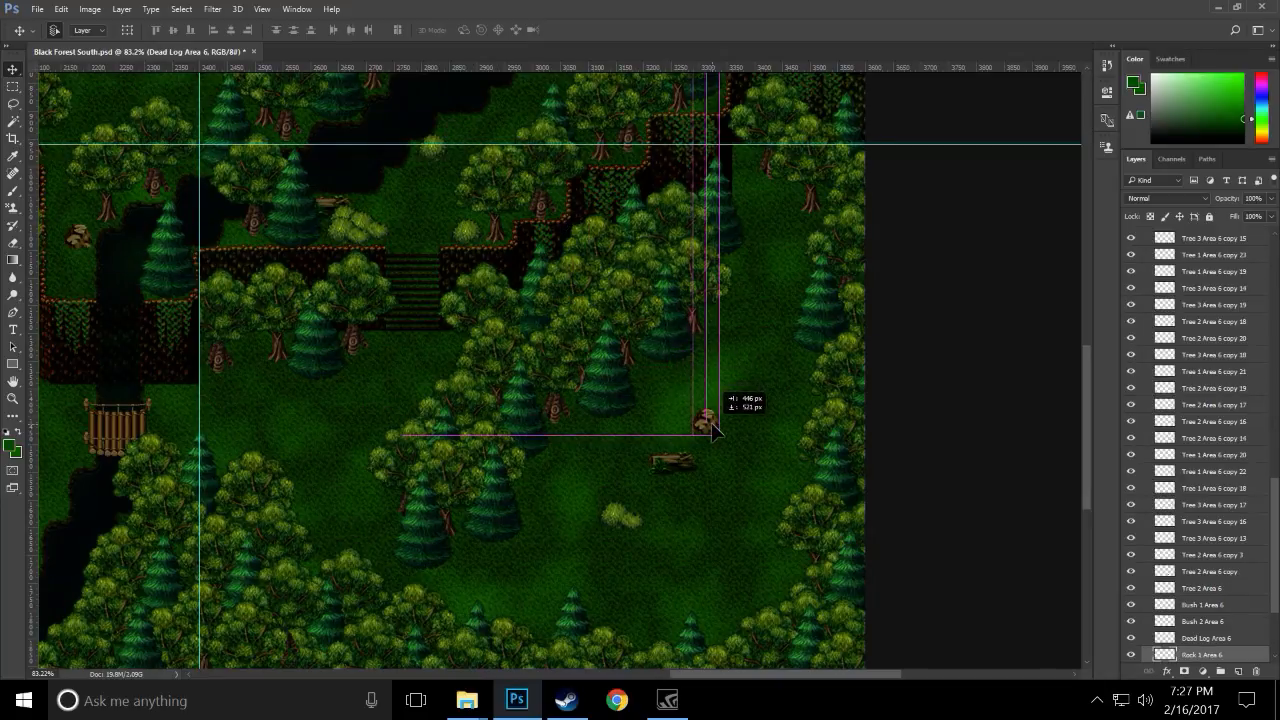
pyautogui.moveTo(430, 68); pyautogui.dragTo(690, 562)
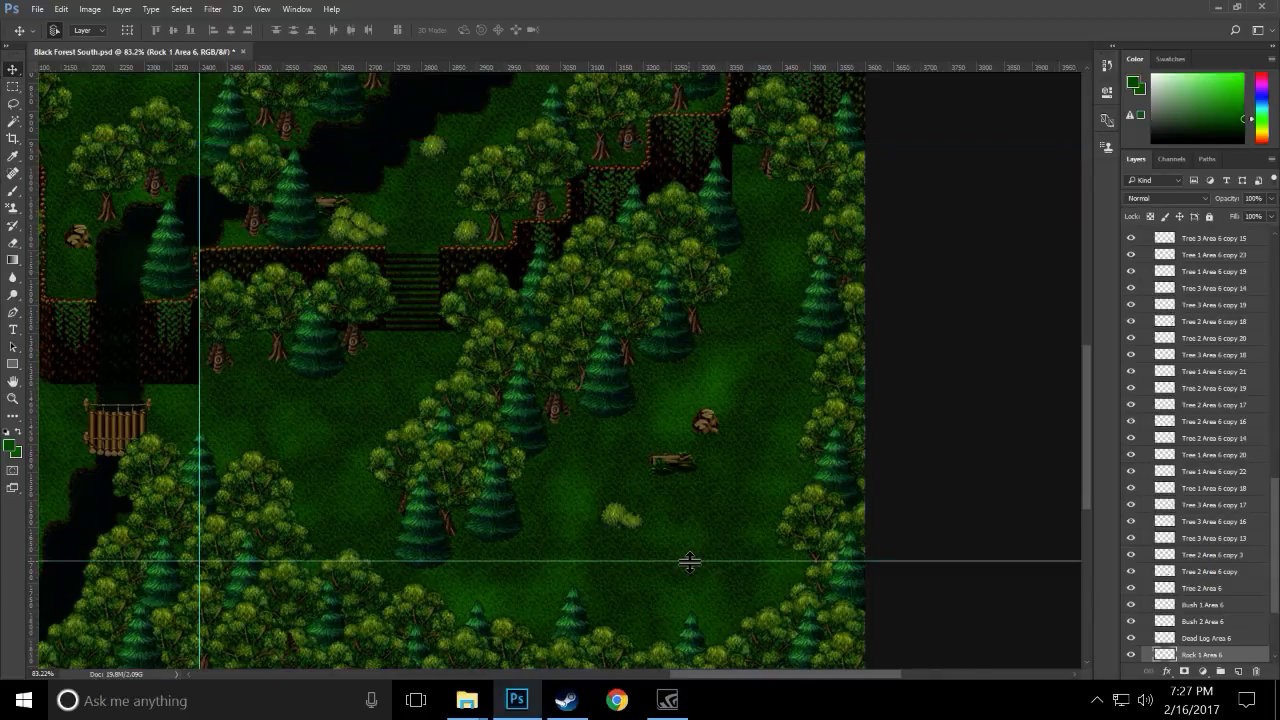
pyautogui.hotkey('ctrl', 'z')
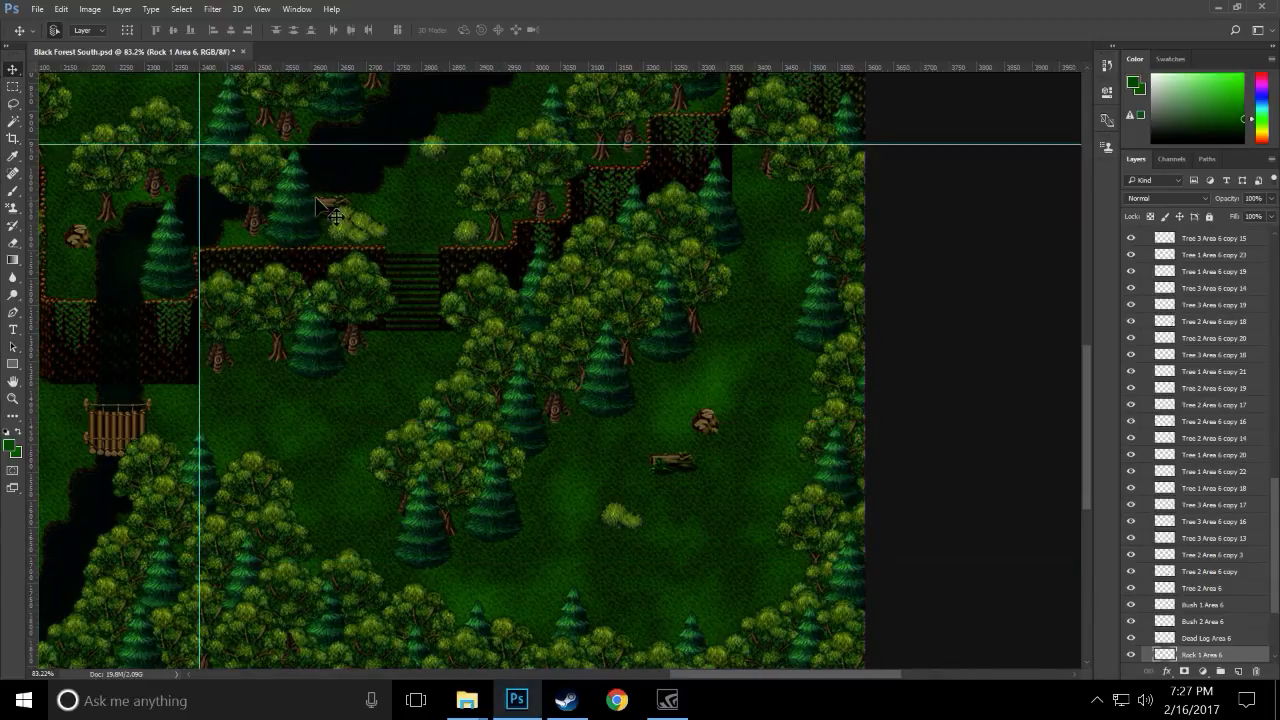
pyautogui.moveTo(434, 158); pyautogui.dragTo(604, 490)
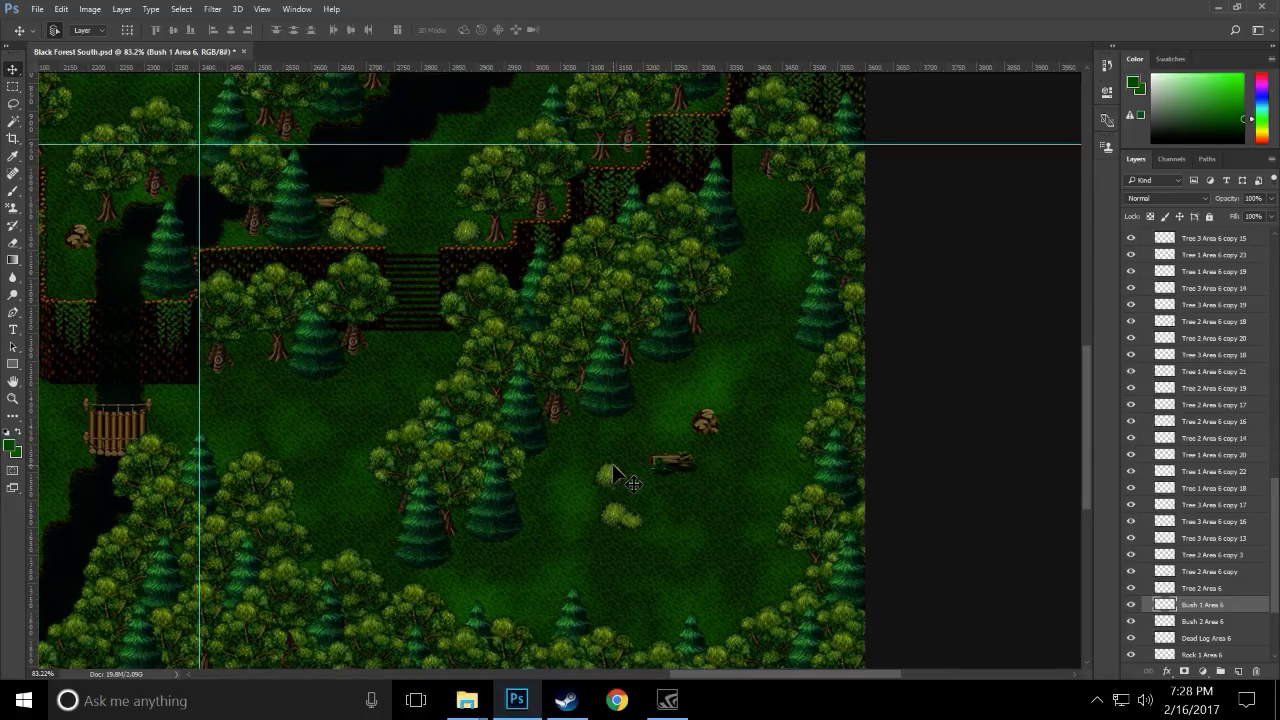
pyautogui.scroll(5, 613, 470)
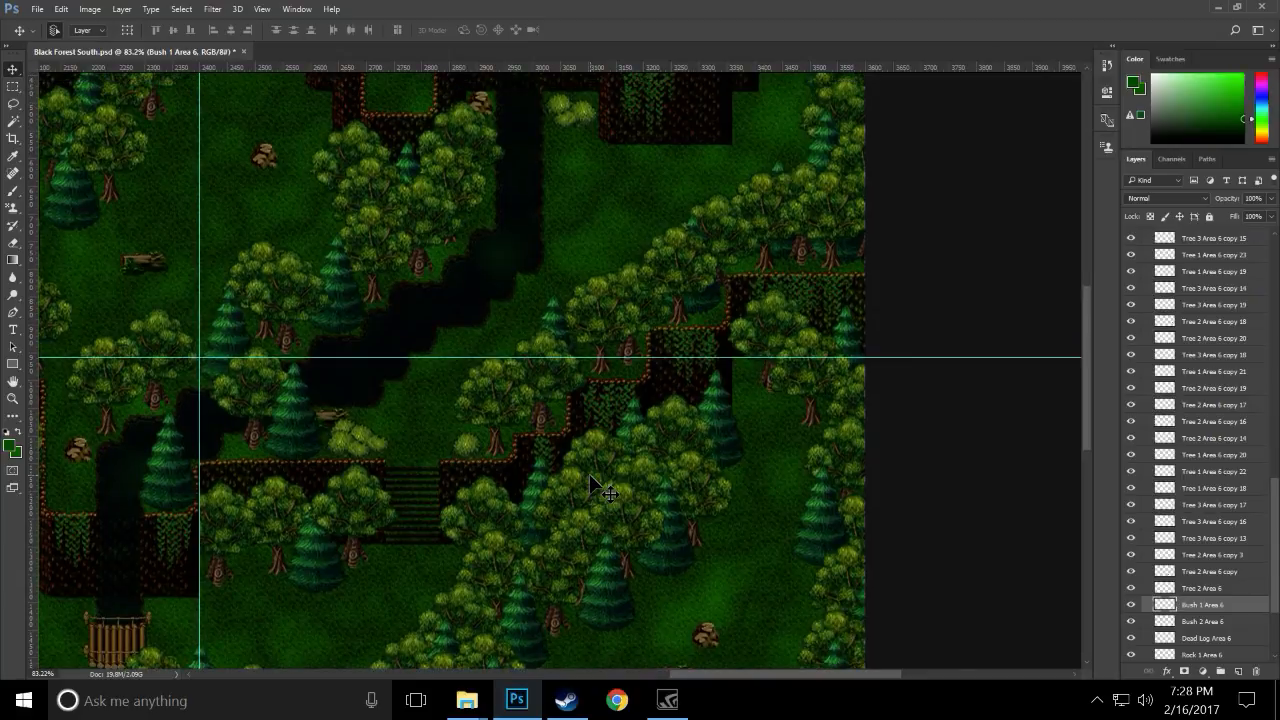
pyautogui.scroll(1, 592, 480)
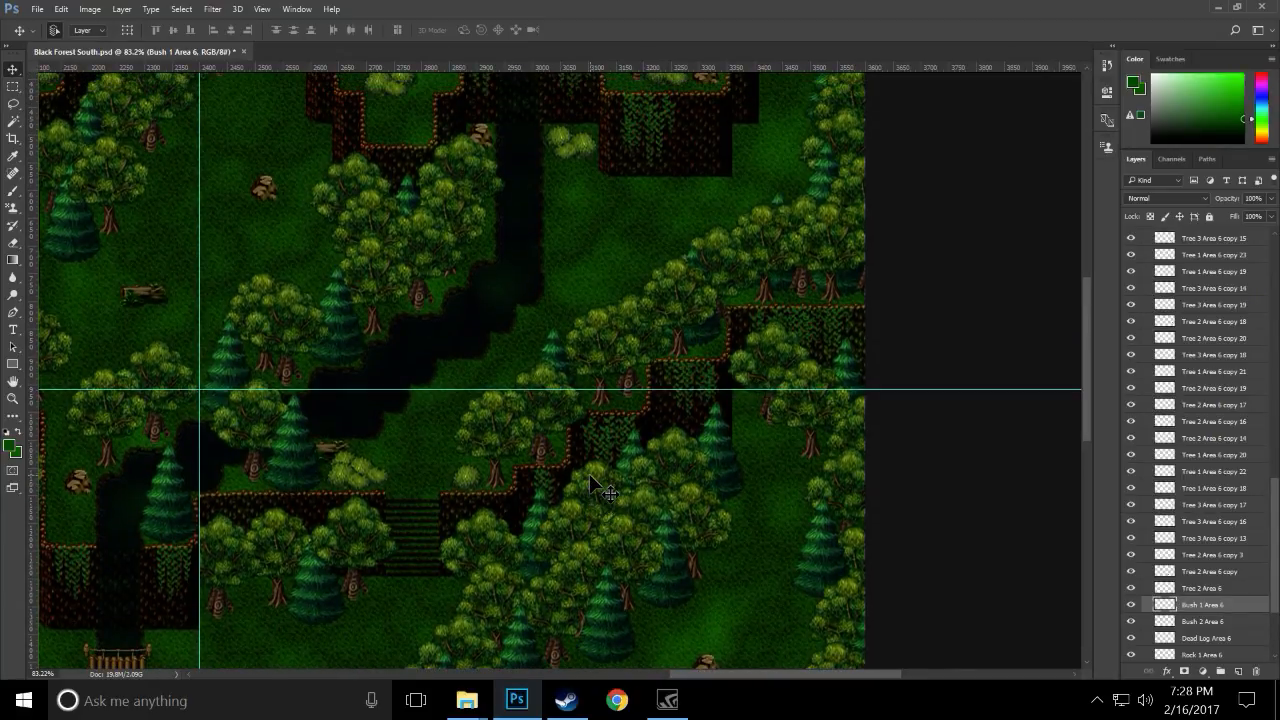
pyautogui.scroll(-1, 590, 477)
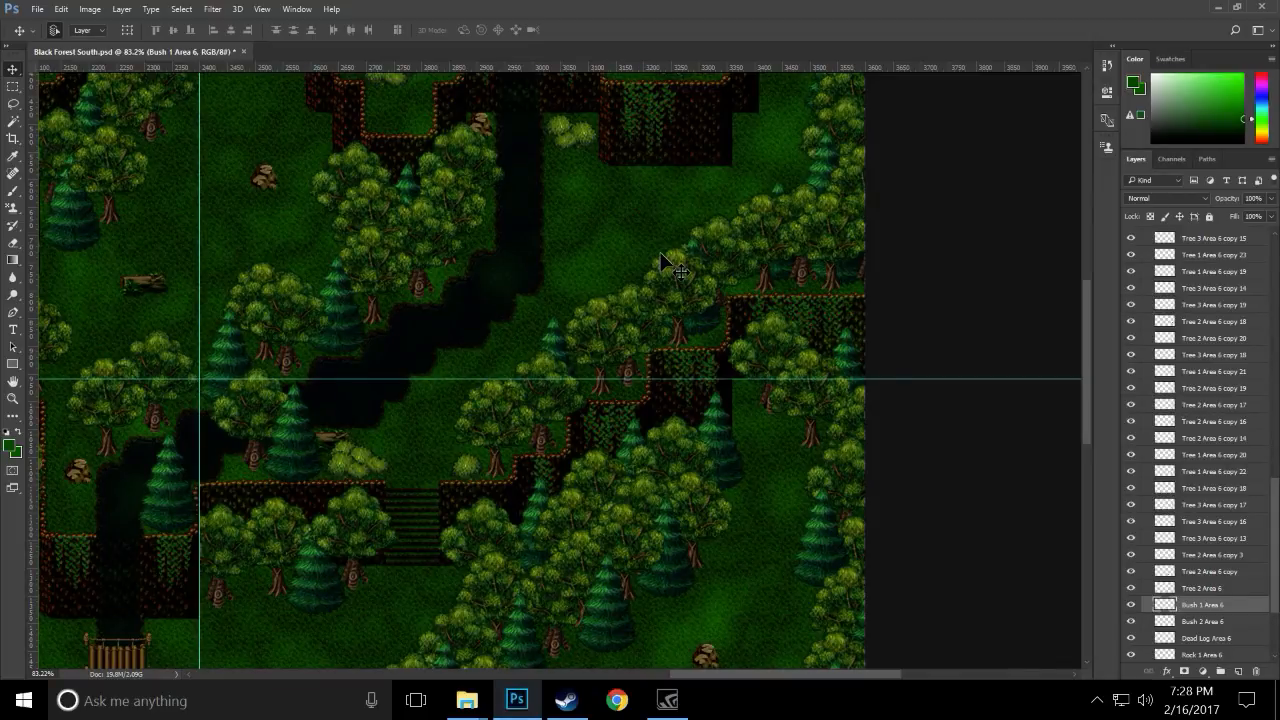
# - Display the grid, move Rock 1 between the tree cluster and the eastern border pine, and shift the Dead Log slightly south-east in the clearing
pyautogui.scroll(-10, 656, 250)
pyautogui.scroll(-2, 658, 313)
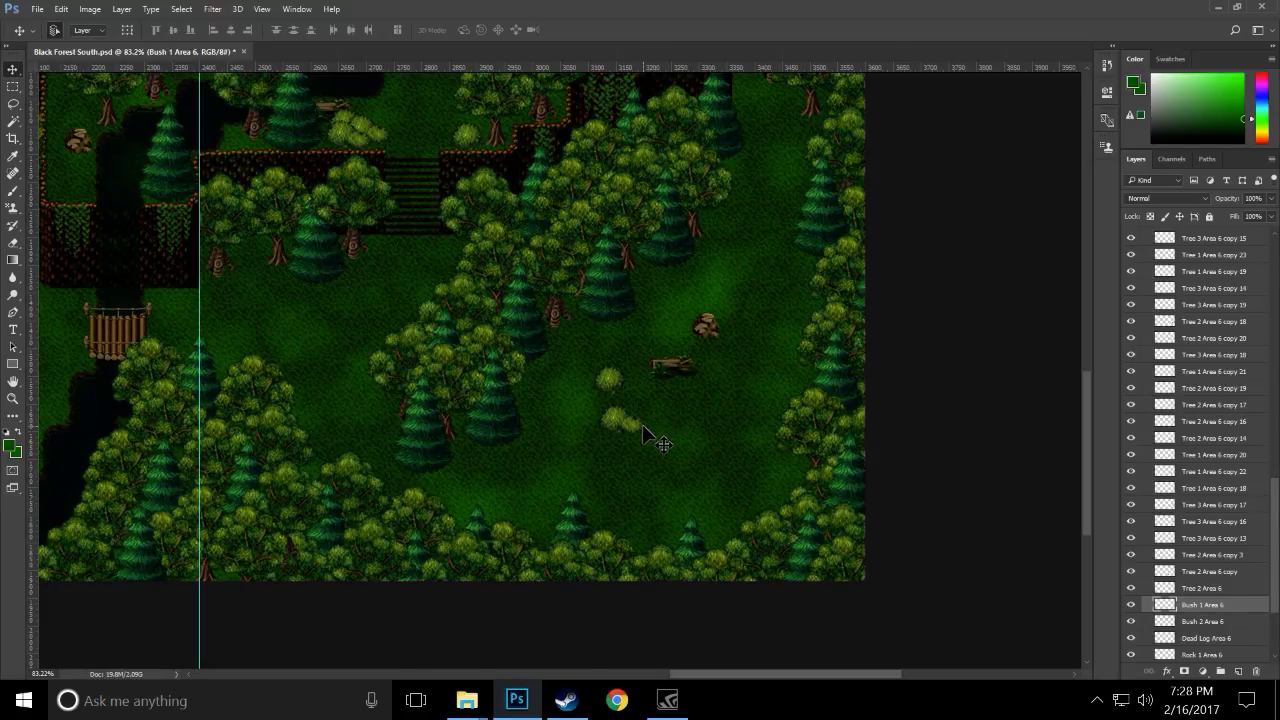
pyautogui.click(262, 9)
pyautogui.moveTo(368, 352)
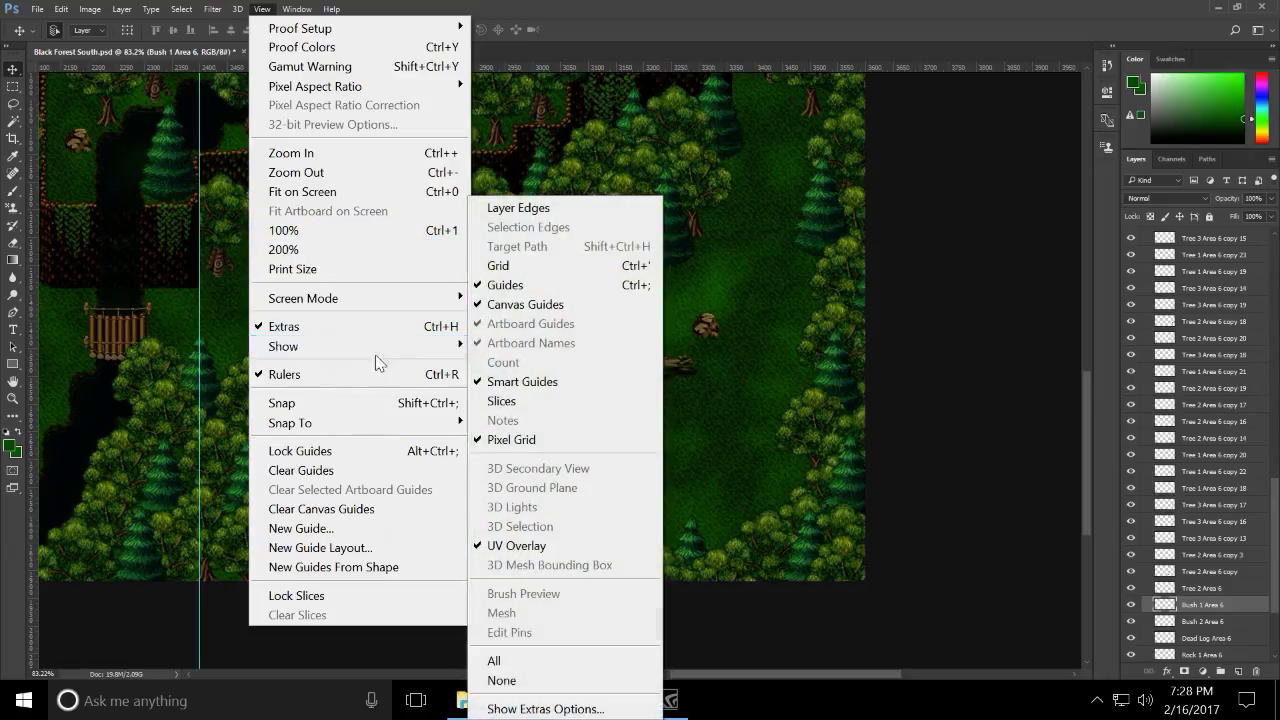
pyautogui.click(520, 265)
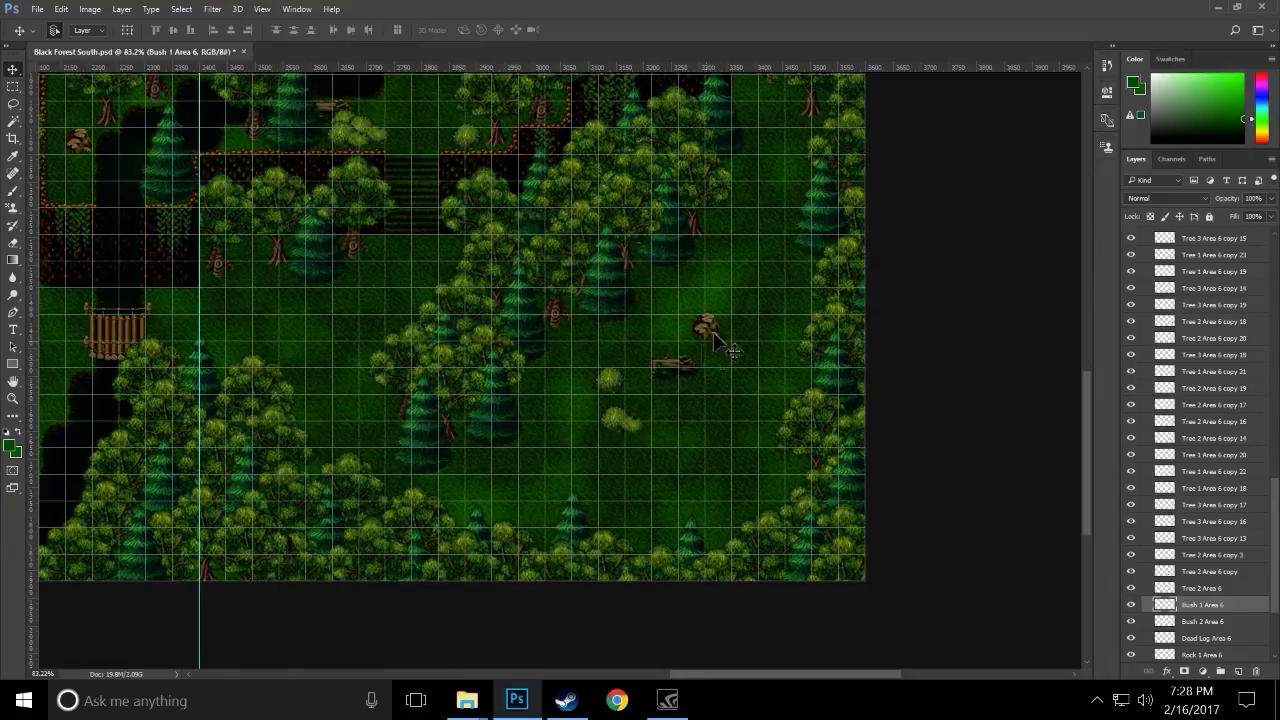
pyautogui.scroll(2, 735, 350)
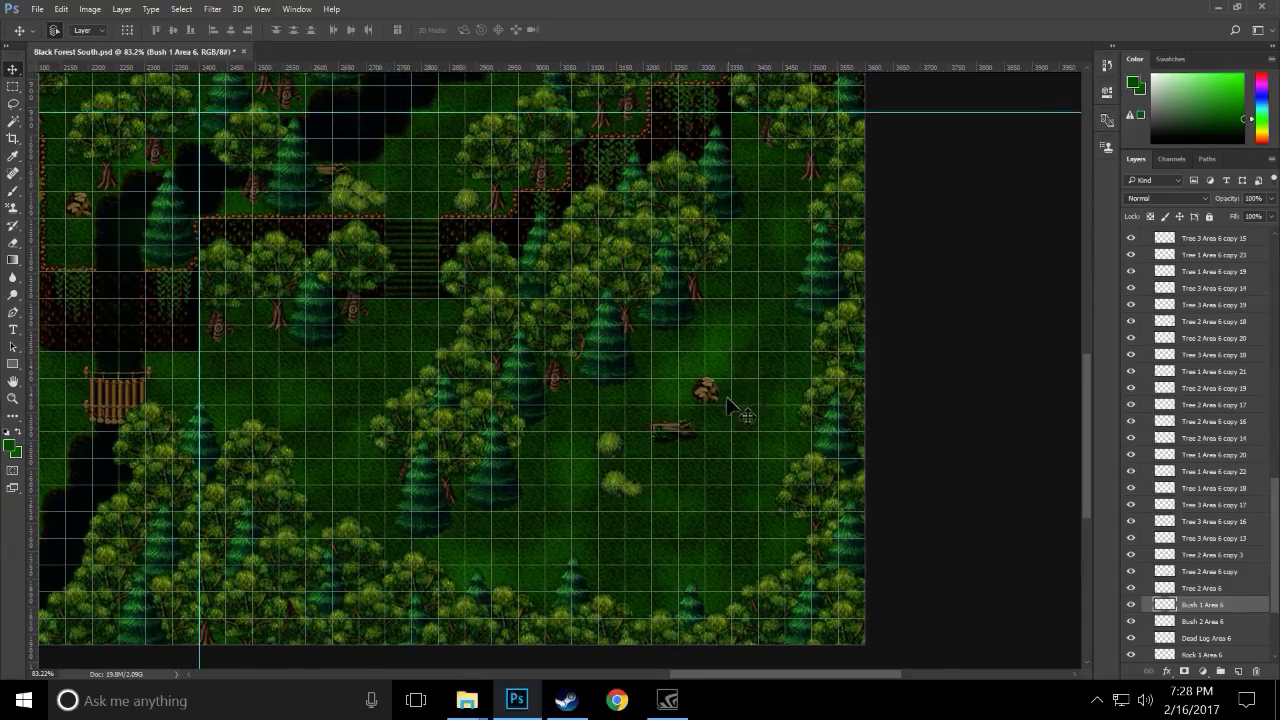
pyautogui.moveTo(709, 396); pyautogui.dragTo(754, 156)
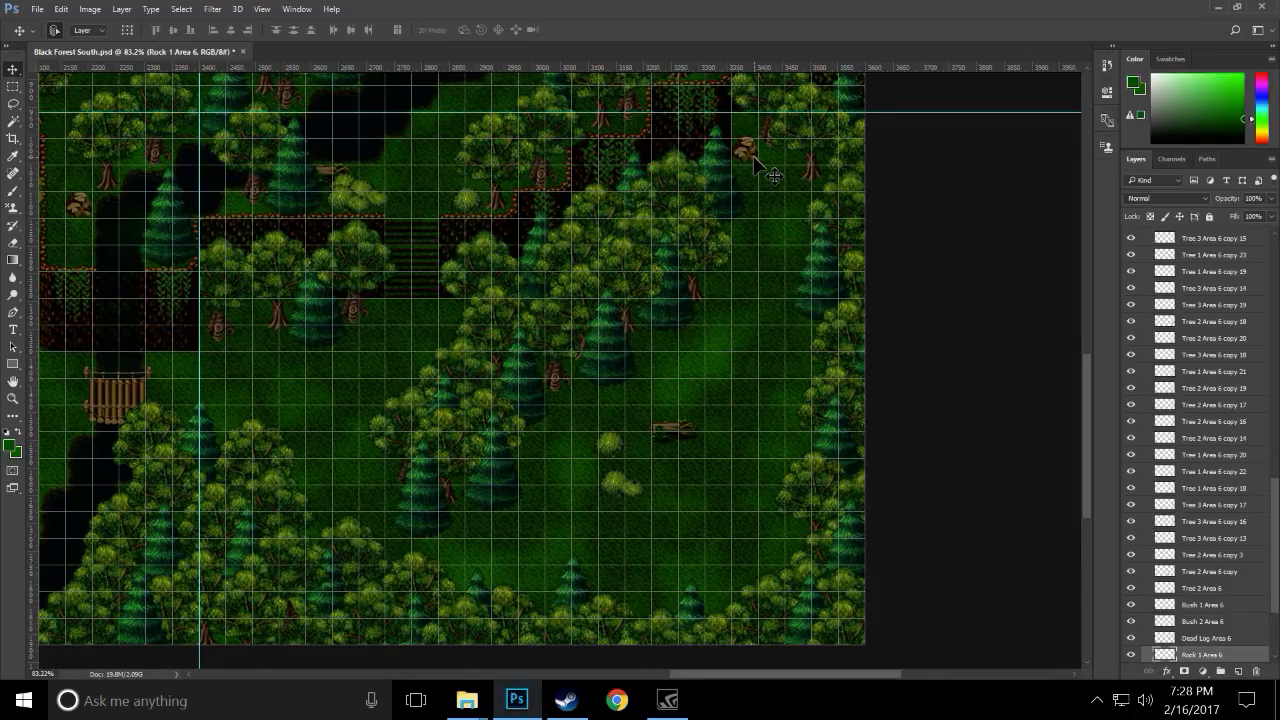
pyautogui.moveTo(760, 170); pyautogui.dragTo(749, 286)
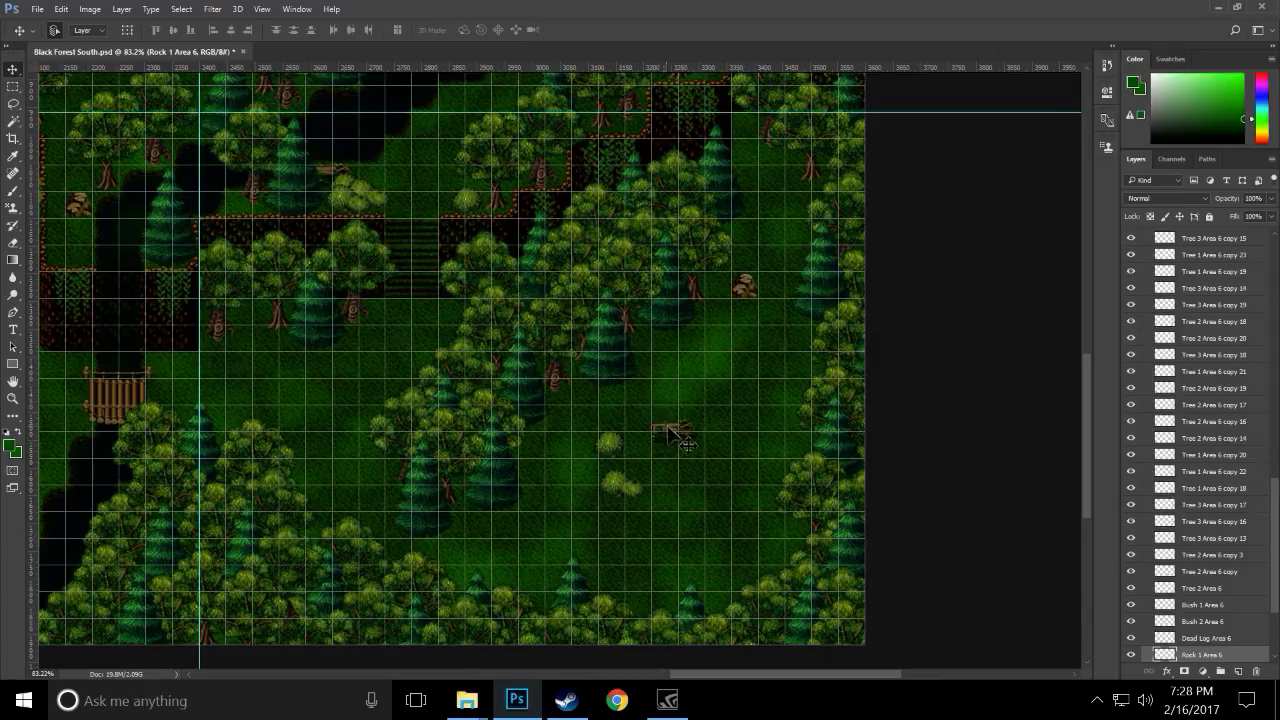
pyautogui.moveTo(683, 433); pyautogui.dragTo(709, 447)
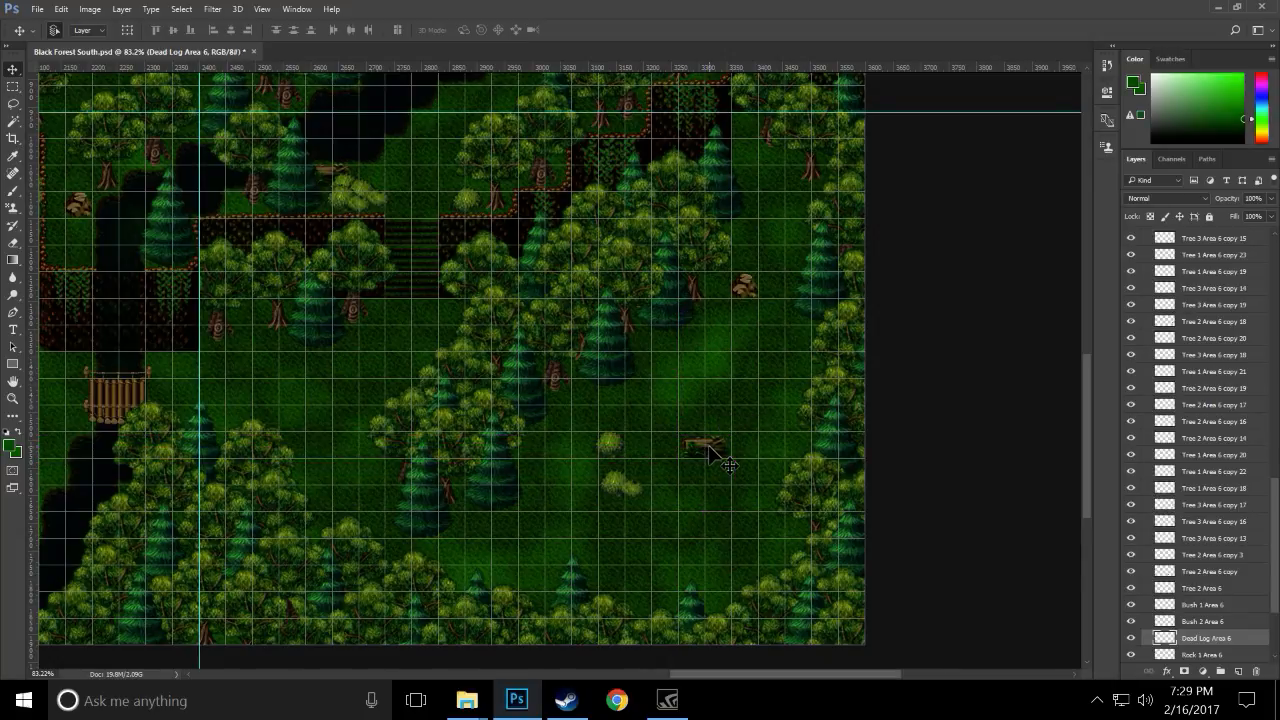
# - Group Bush 2 and Bush 1 into an overlapping pair in the clearing, with Bush 1's layer directly beneath Bush 2's
pyautogui.moveTo(640, 500); pyautogui.dragTo(607, 513)
pyautogui.moveTo(618, 450); pyautogui.dragTo(611, 489)
pyautogui.moveTo(1209, 606); pyautogui.dragTo(1209, 632)
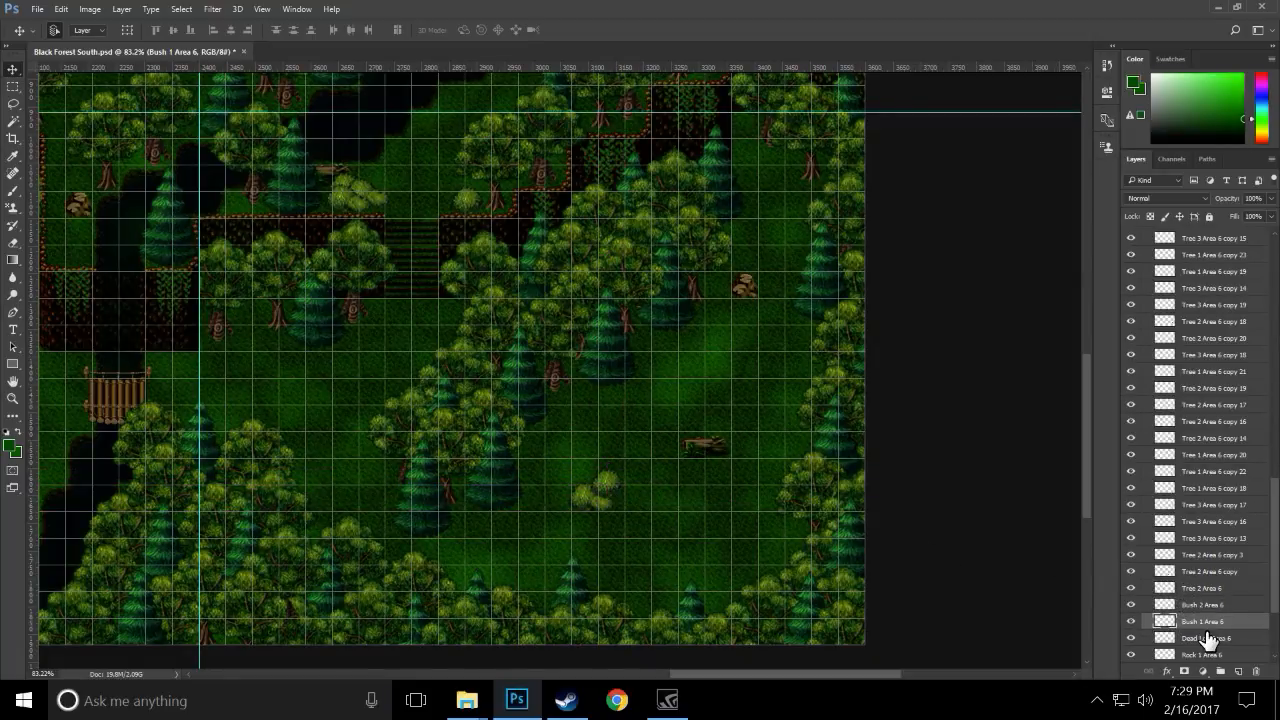
pyautogui.moveTo(618, 479); pyautogui.dragTo(621, 480)
# - Copy the bush pair to the south-east of the original and delete the Bush 1 Area 6 copy layer
pyautogui.moveTo(663, 537)
pyautogui.mouseDown()
pyautogui.moveTo(572, 490)
pyautogui.moveTo(563, 471)
pyautogui.moveTo(612, 508)
pyautogui.moveTo(694, 536)
pyautogui.moveTo(685, 546)
pyautogui.mouseUp()
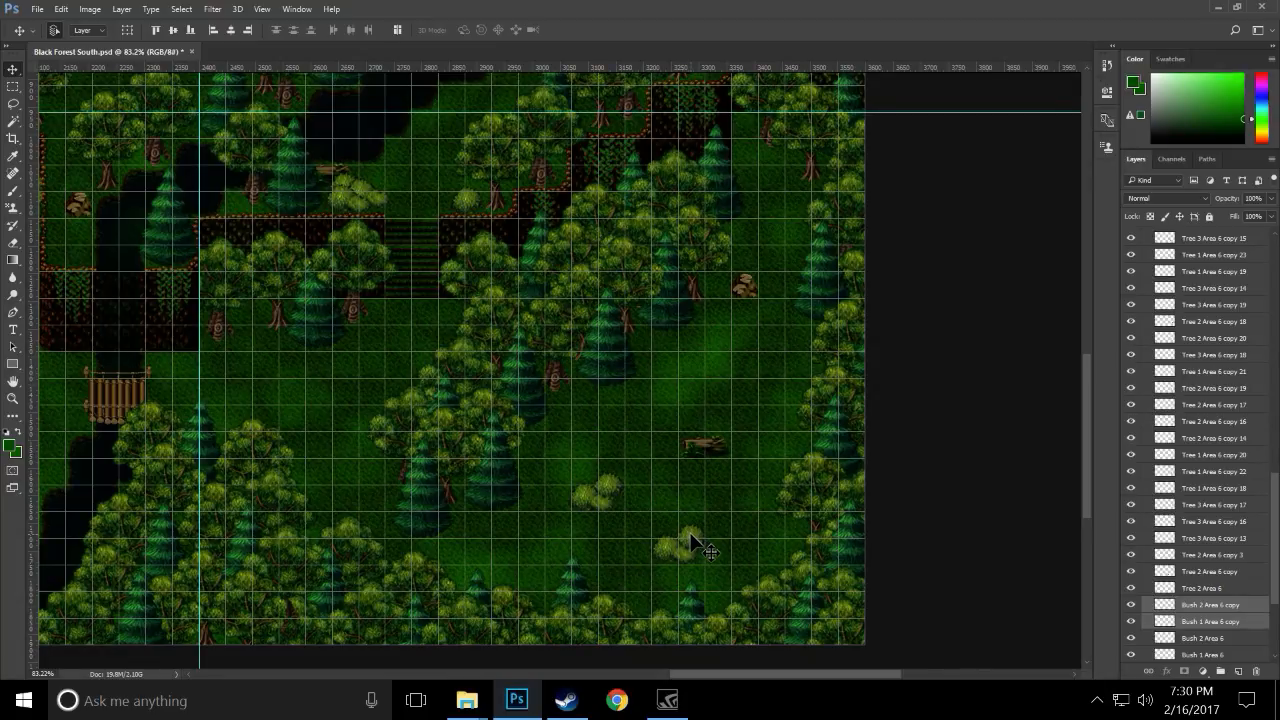
pyautogui.click(700, 545)
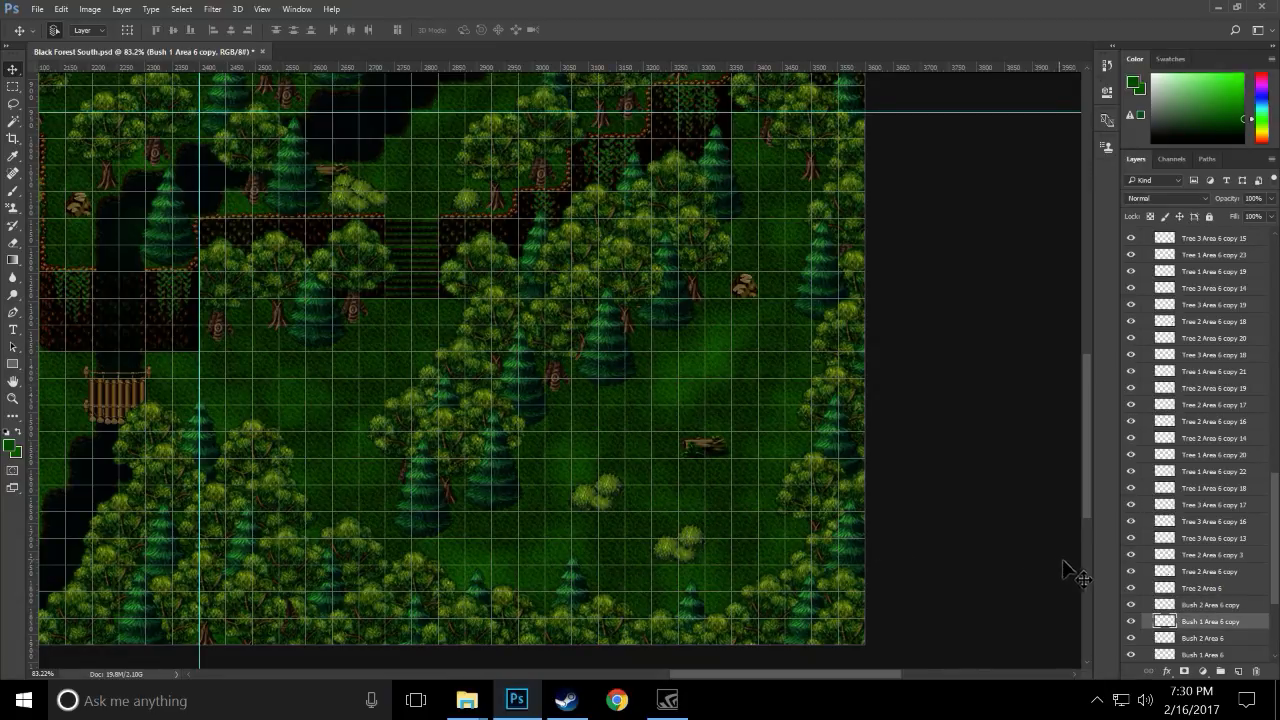
pyautogui.rightClick(1209, 621)
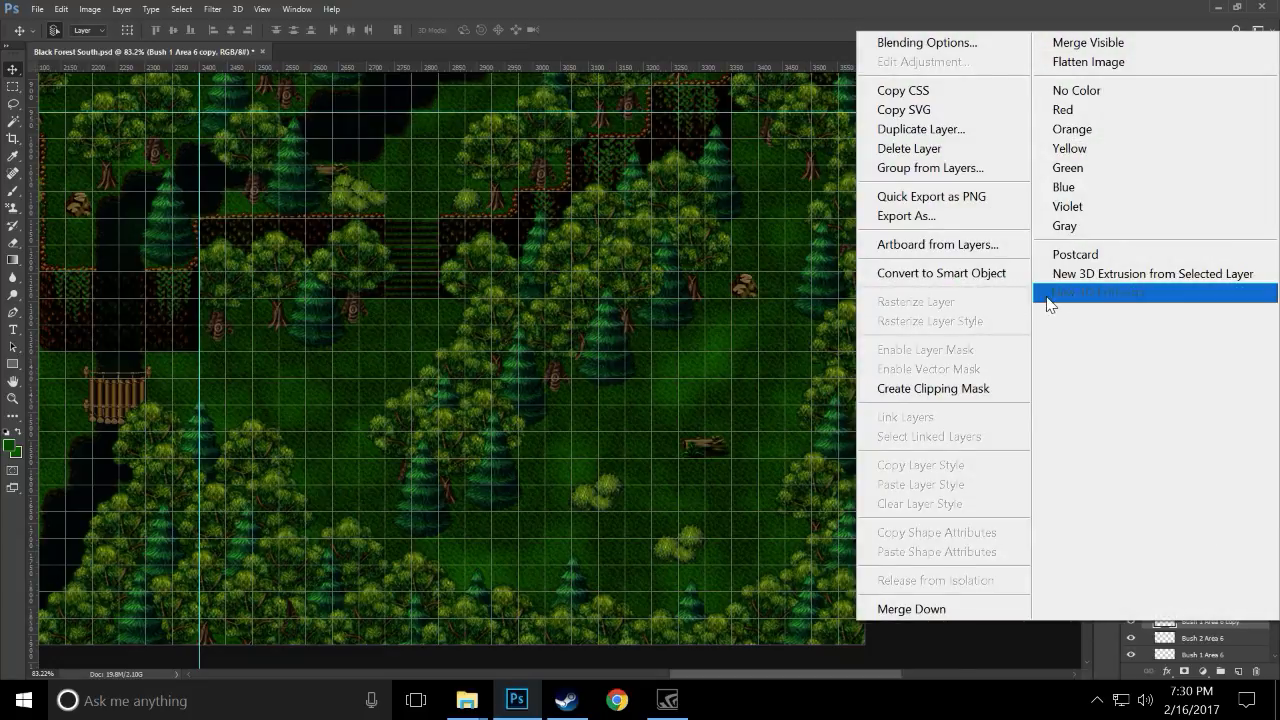
pyautogui.click(905, 148)
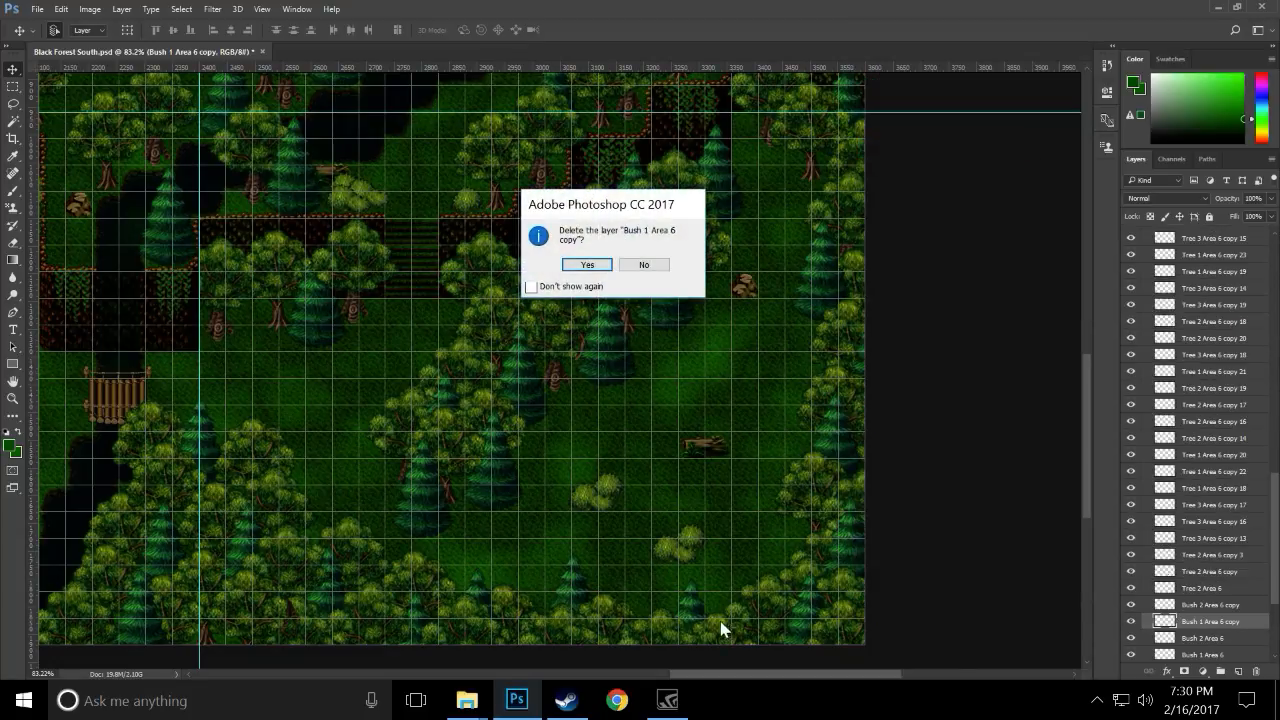
pyautogui.click(593, 266)
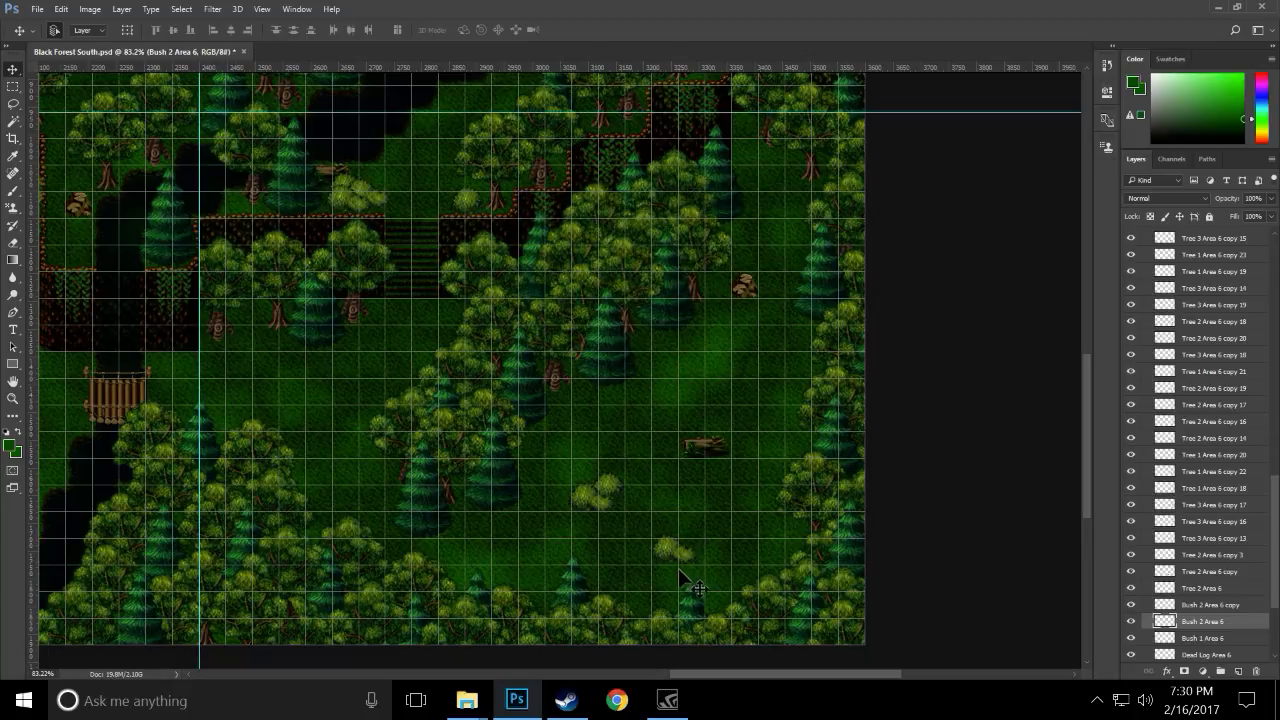
# - Flip Bush 2 Area 6 copy horizontally, reposition it slightly near the southern border trees, and deselect it
pyautogui.click(62, 9)
pyautogui.moveTo(230, 450)
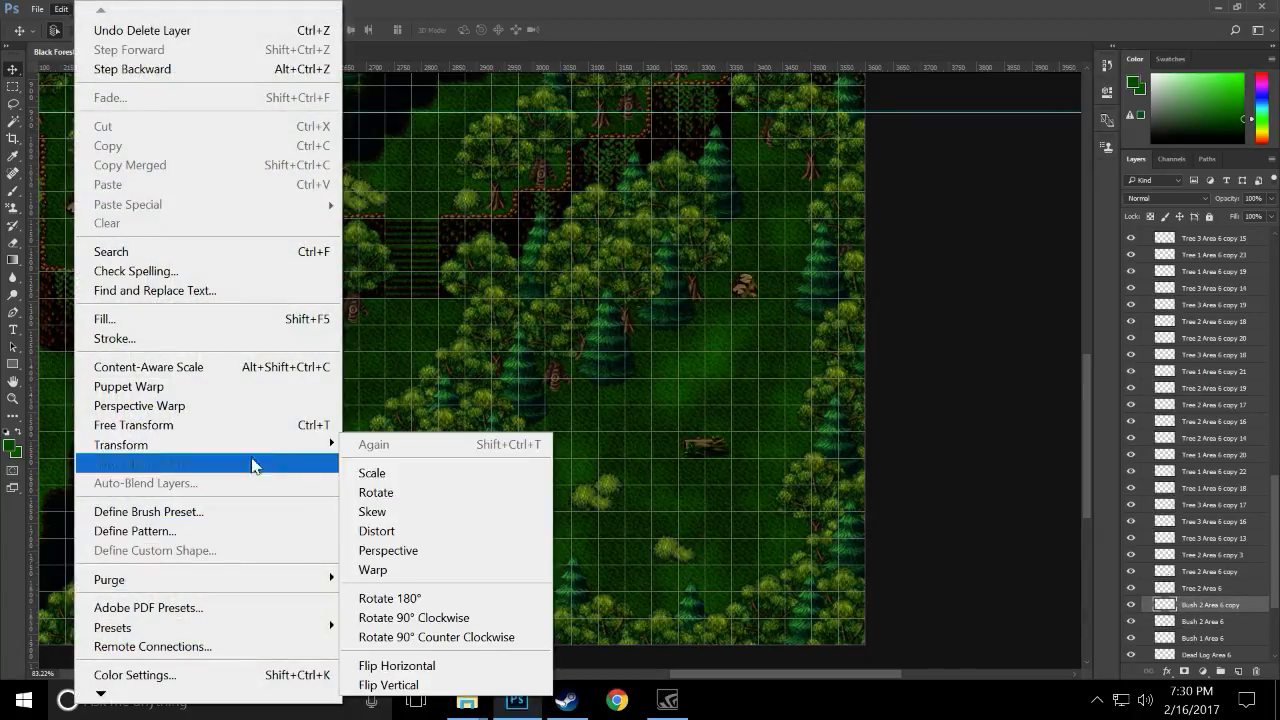
pyautogui.click(424, 674)
pyautogui.moveTo(653, 532)
pyautogui.mouseDown()
pyautogui.moveTo(672, 556)
pyautogui.moveTo(683, 530)
pyautogui.moveTo(661, 554)
pyautogui.mouseUp()
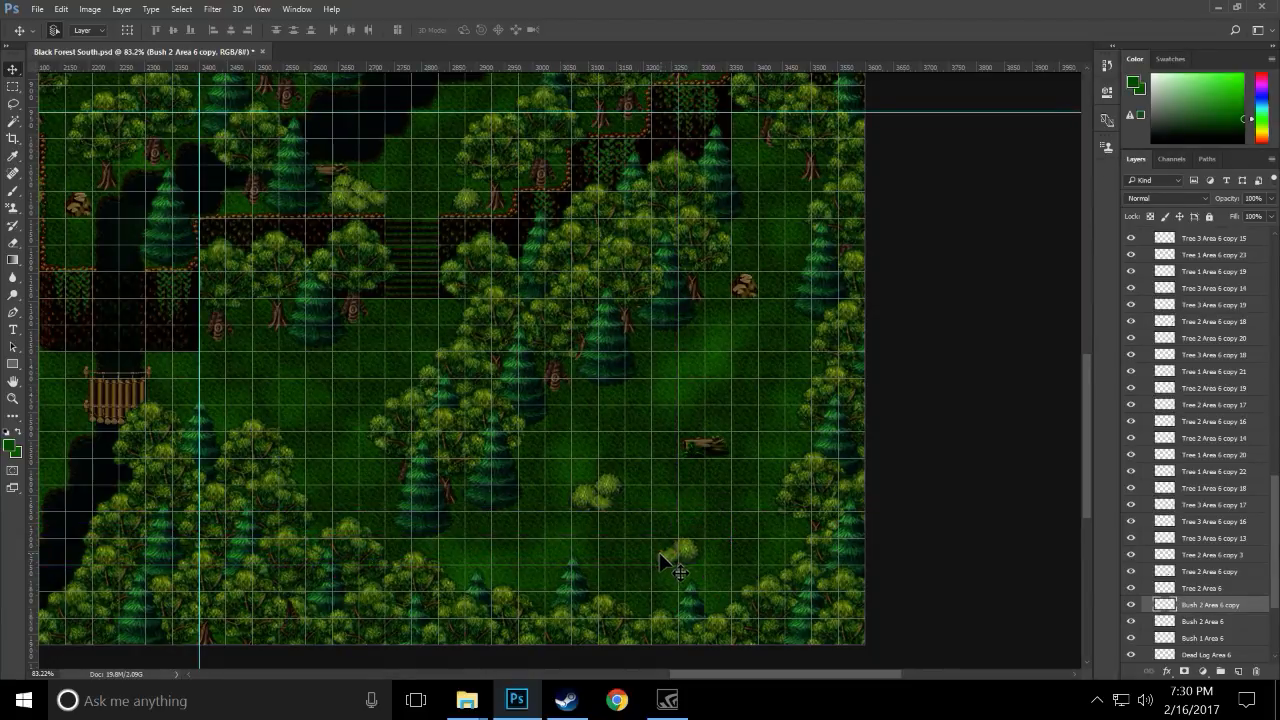
pyautogui.click(640, 590)
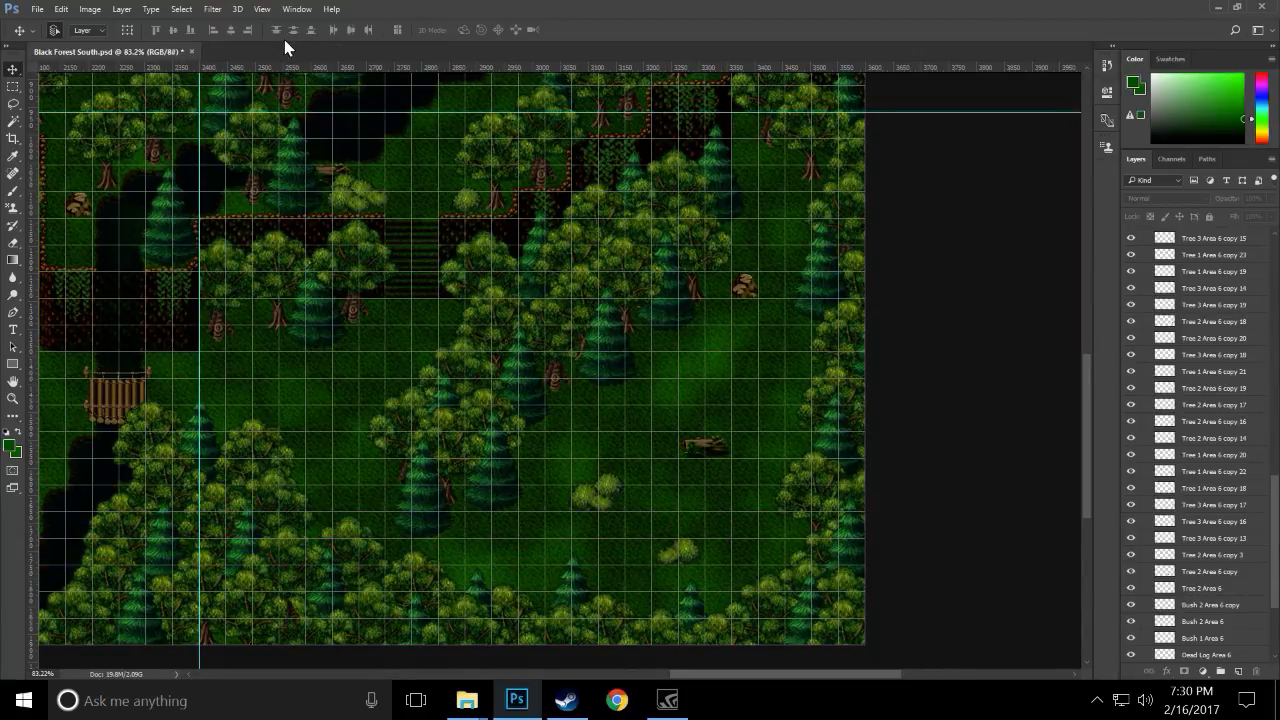
# - Hide the grid to review the placement of the bushes, log and rock in the clearing
pyautogui.click(265, 12)
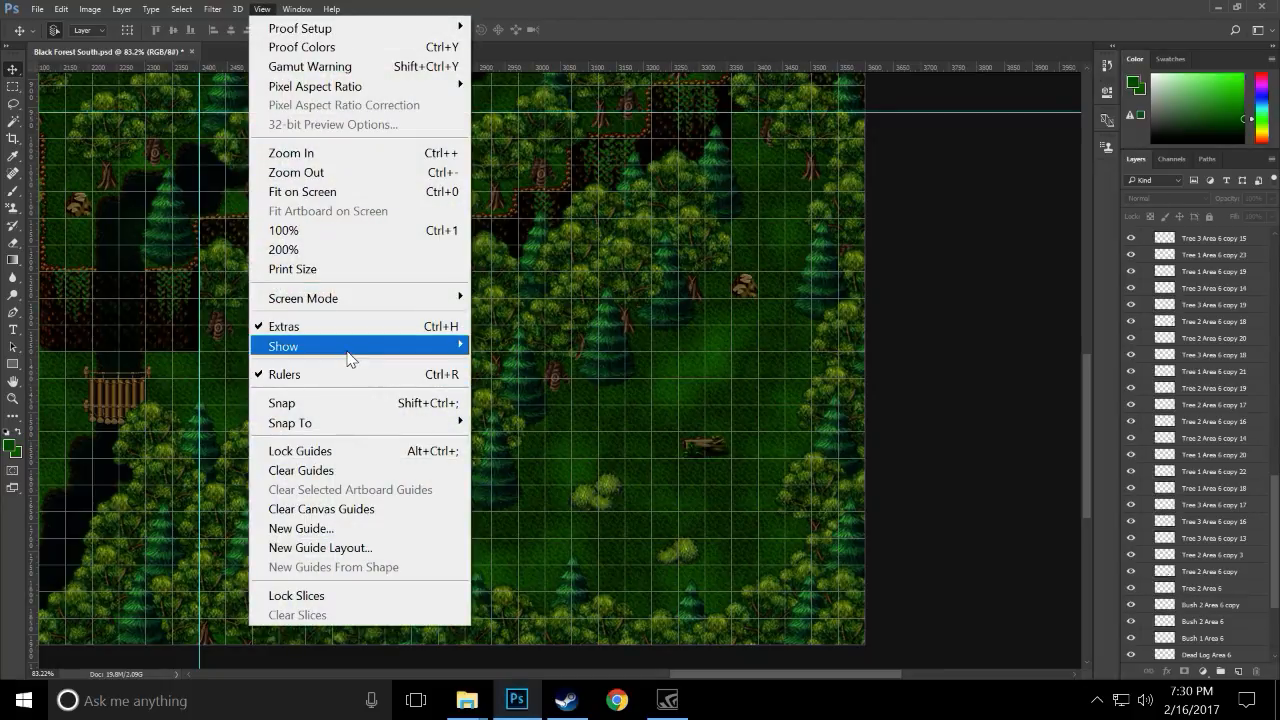
pyautogui.moveTo(349, 346)
pyautogui.click(535, 266)
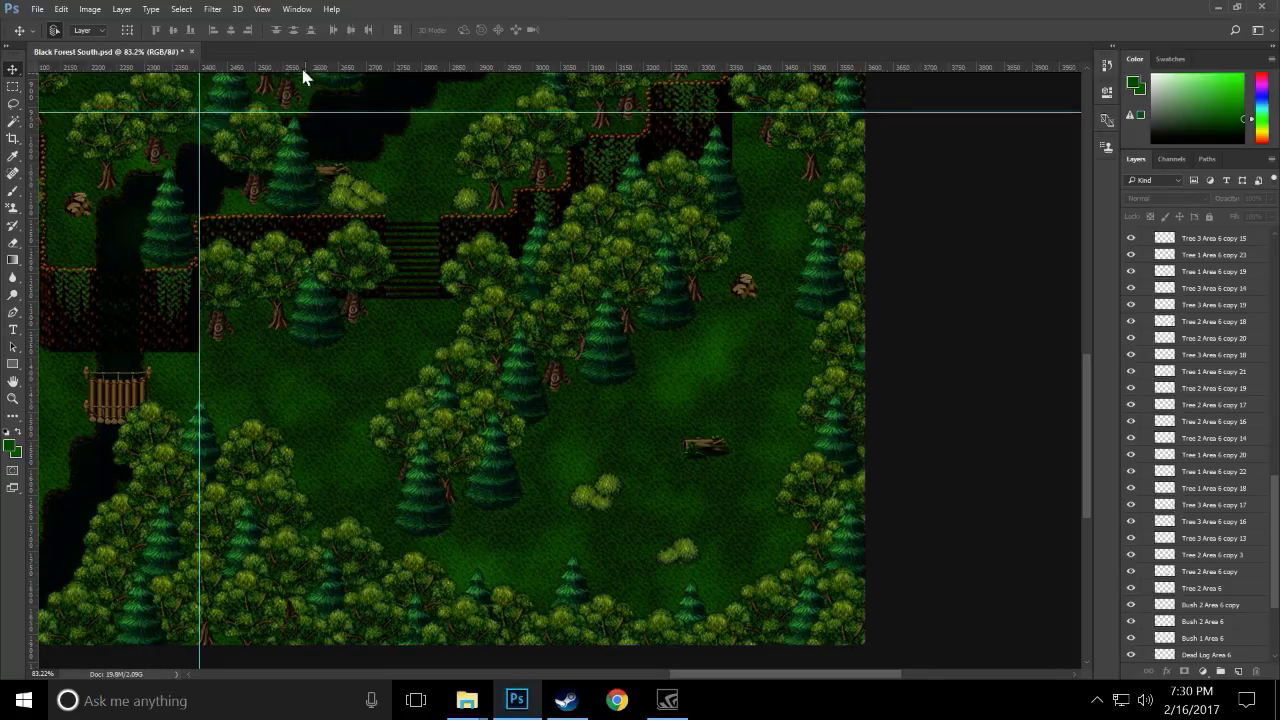
# - Display the grid again, move the Dead Log about one grid cell north in the clearing, and hide the grid
pyautogui.click(263, 10)
pyautogui.moveTo(362, 346)
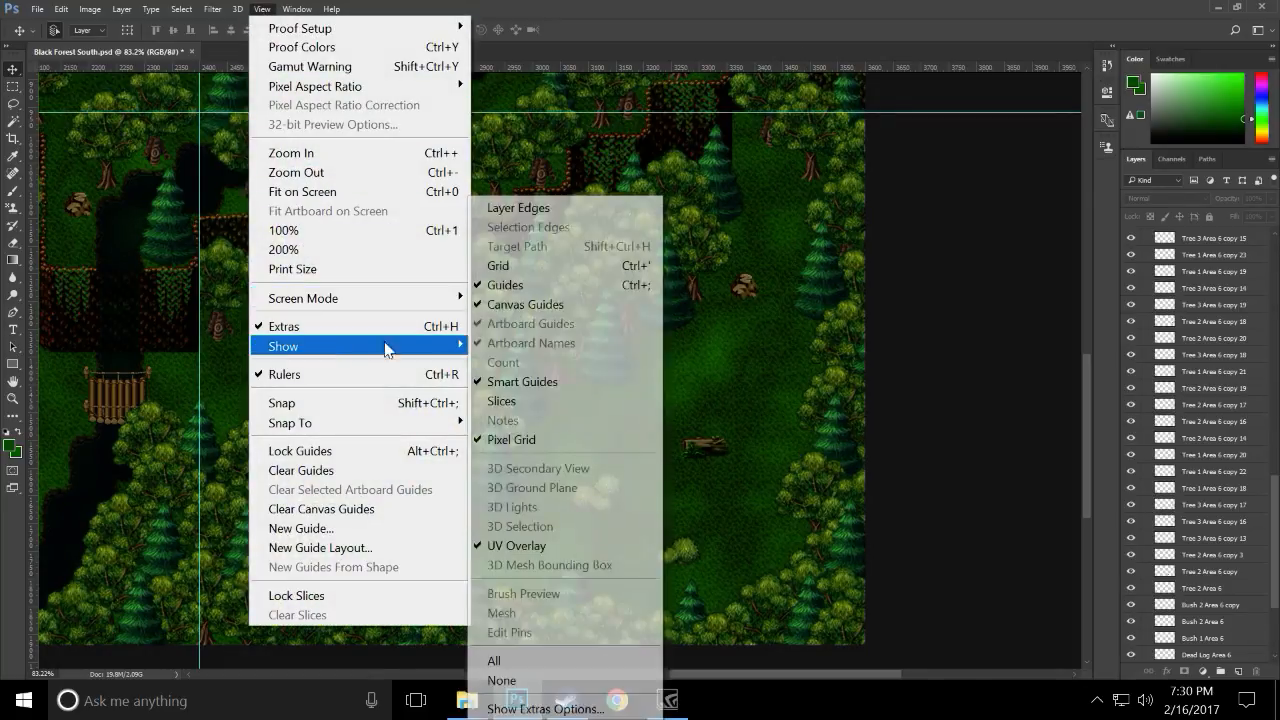
pyautogui.click(553, 267)
pyautogui.moveTo(714, 448); pyautogui.dragTo(711, 415)
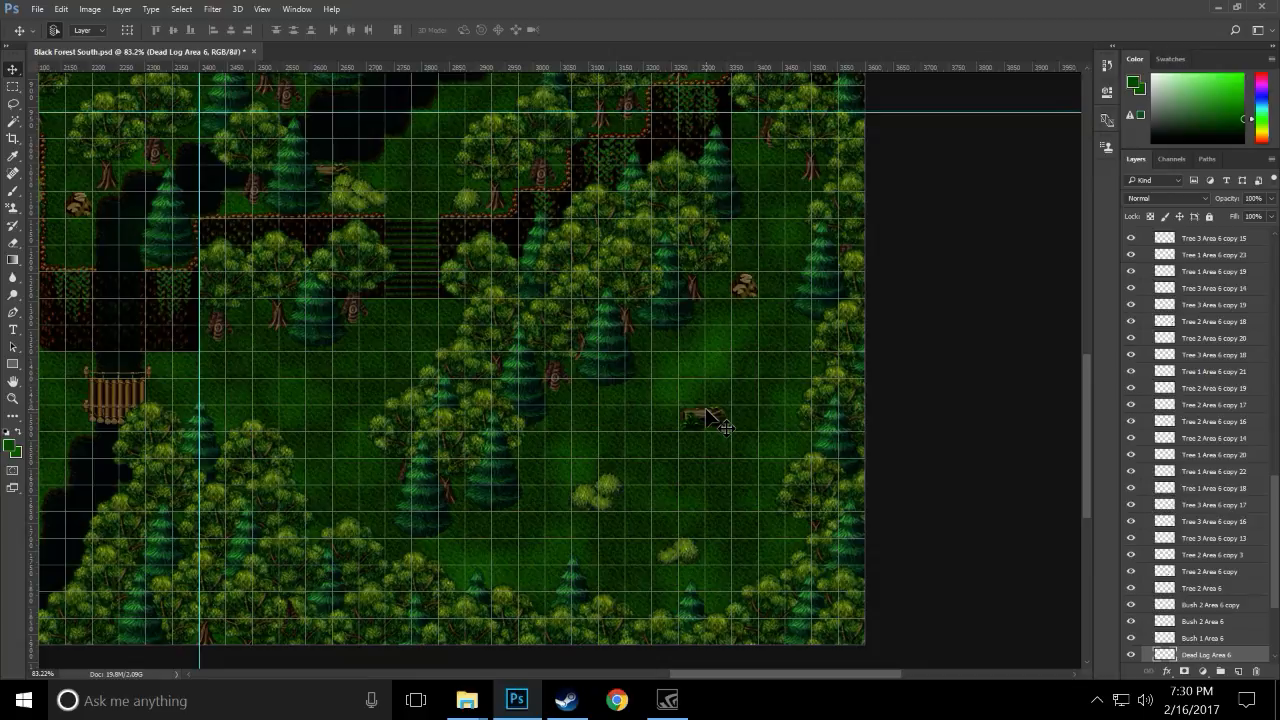
pyautogui.click(260, 14)
pyautogui.moveTo(366, 350)
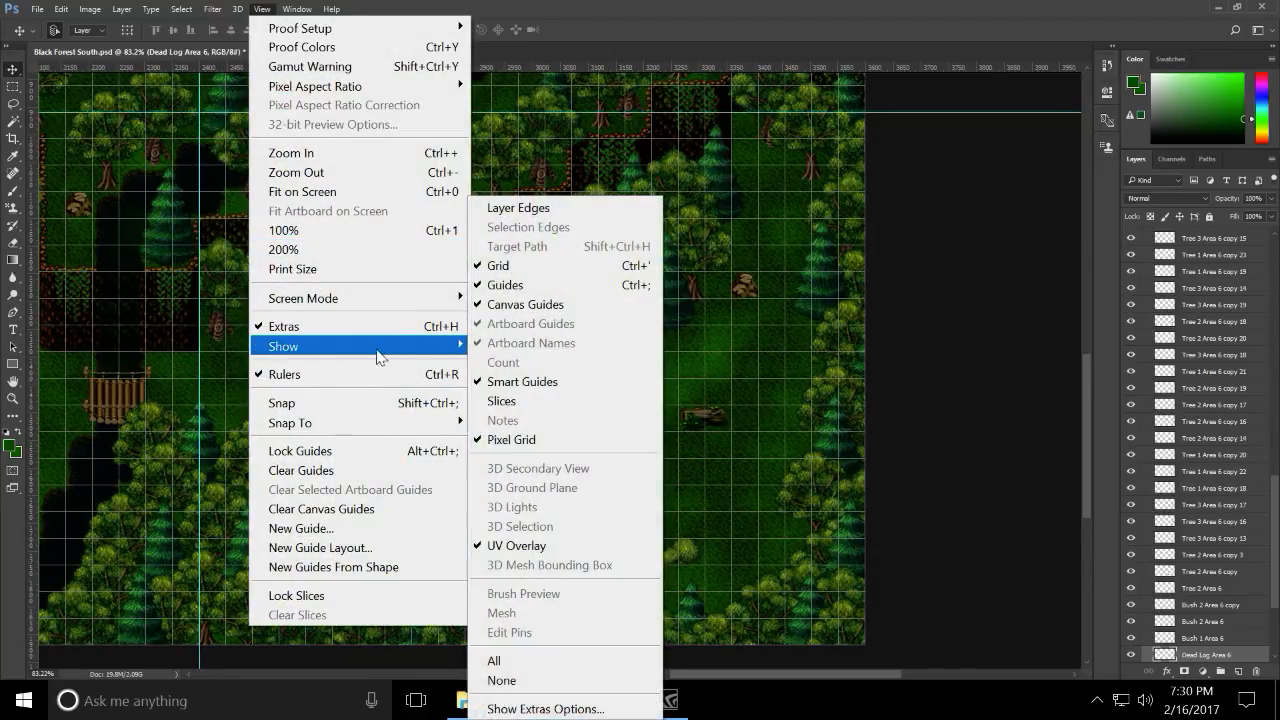
pyautogui.click(498, 265)
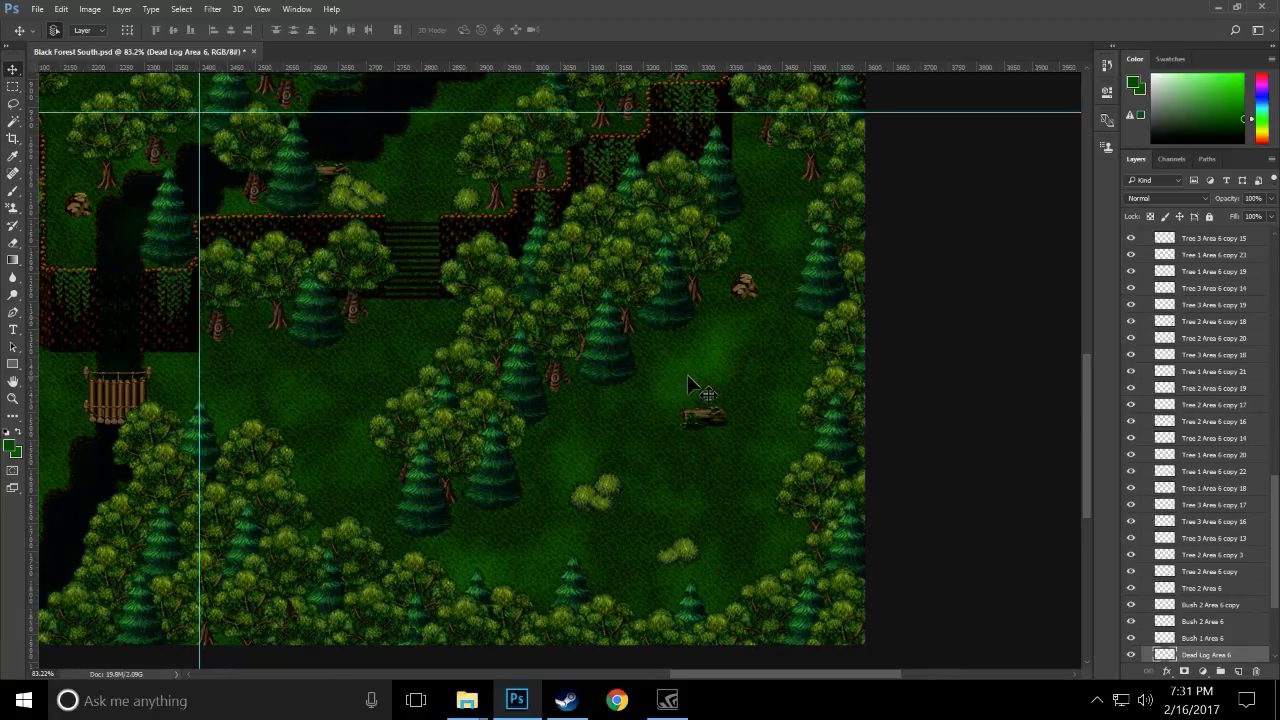
# - Collapse and lock the finished Area 6 layer group, and save the map
pyautogui.scroll(2, 749, 366)
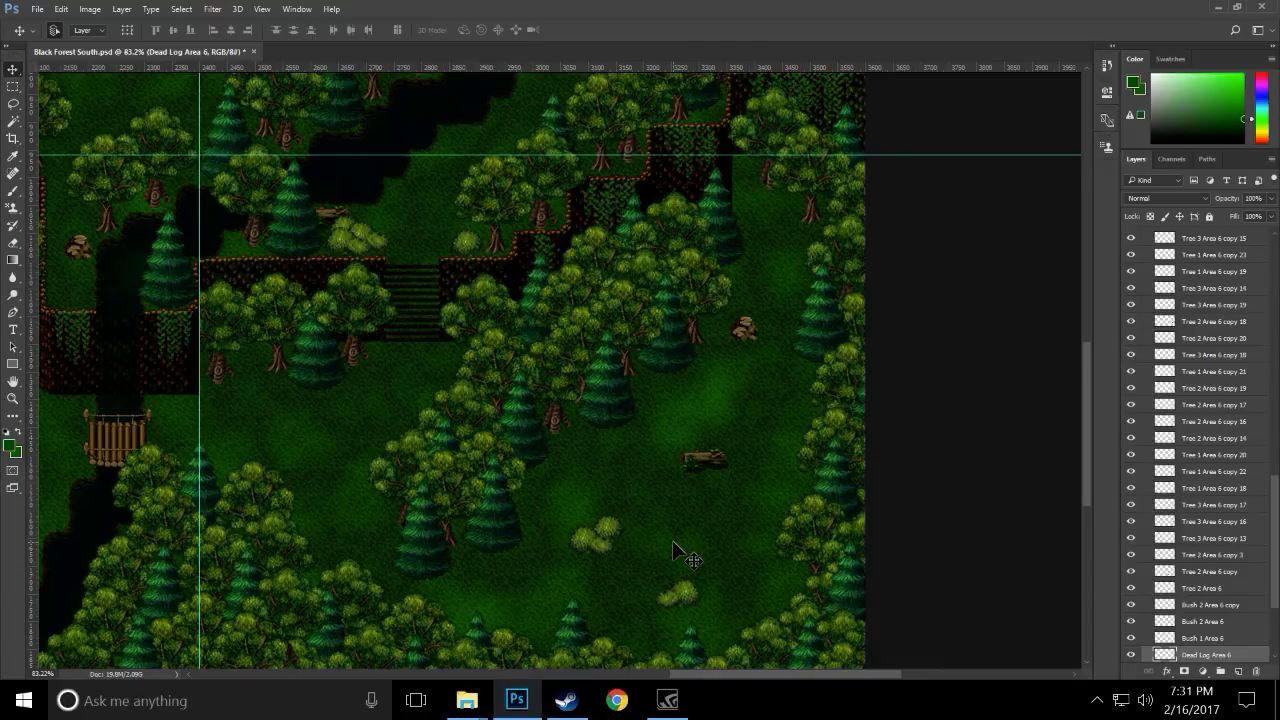
pyautogui.scroll(-2, 672, 540)
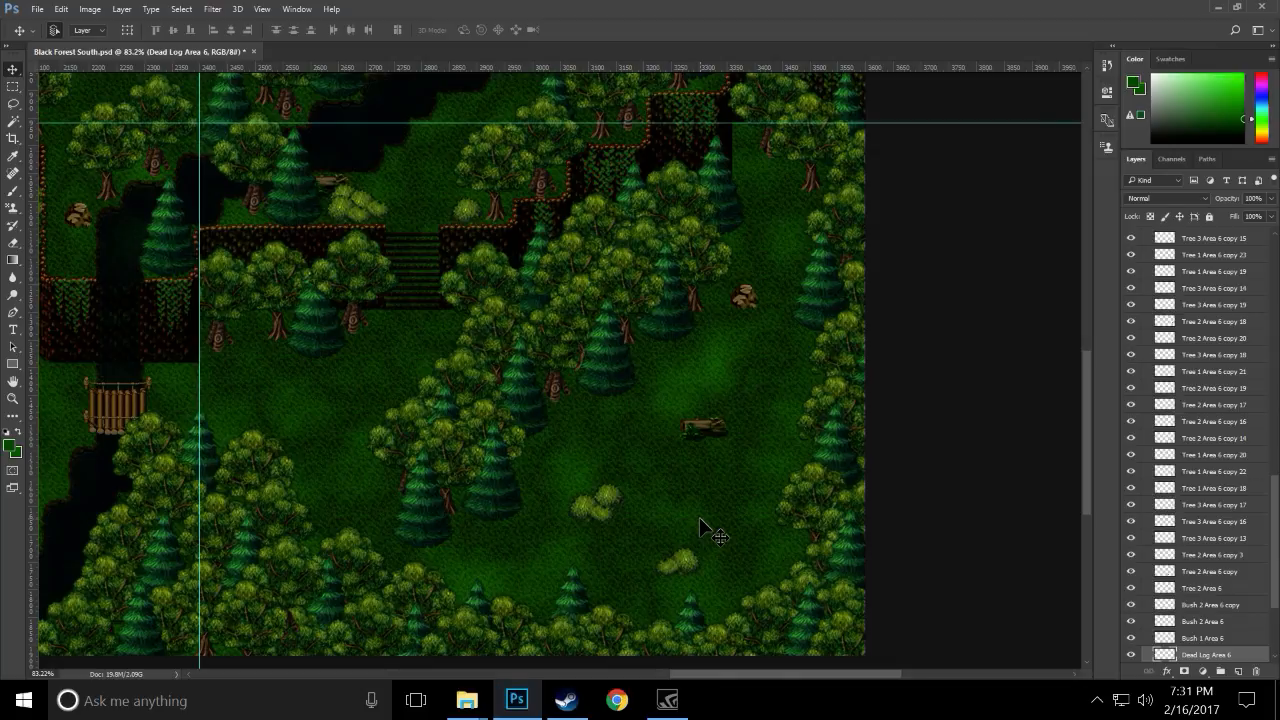
pyautogui.scroll(5, 699, 517)
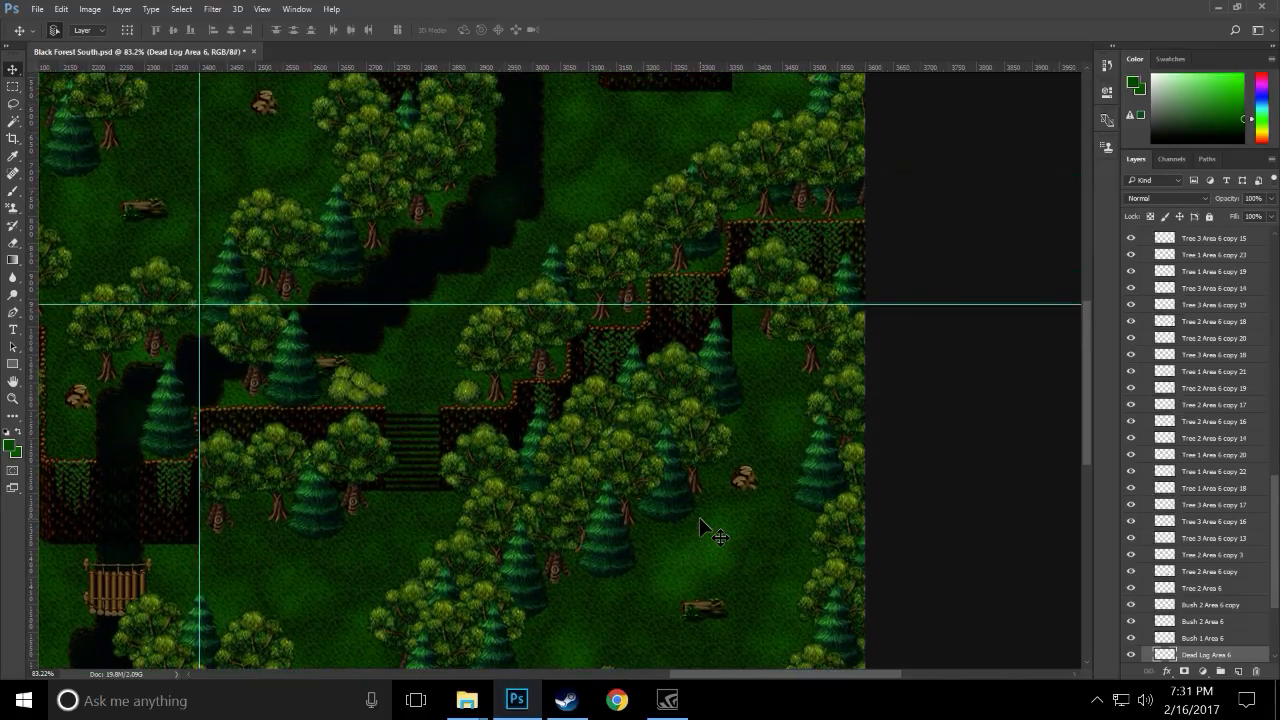
pyautogui.scroll(7, 699, 517)
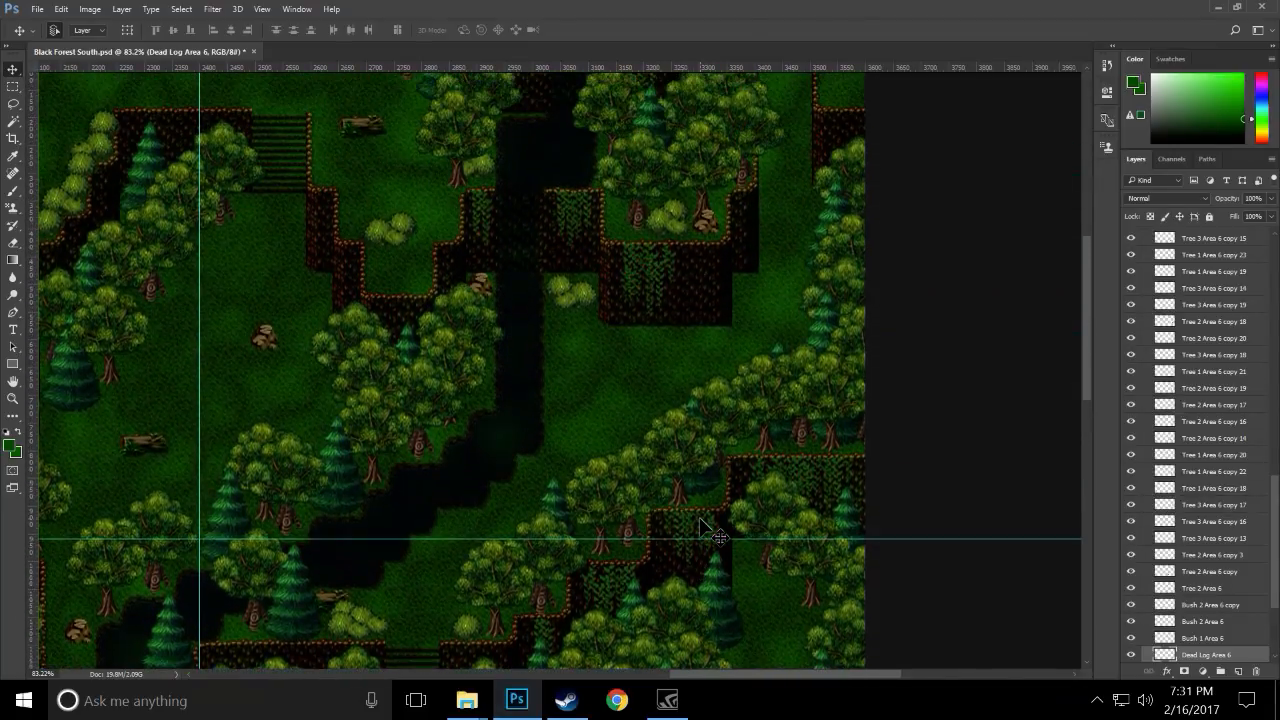
pyautogui.scroll(2, 699, 517)
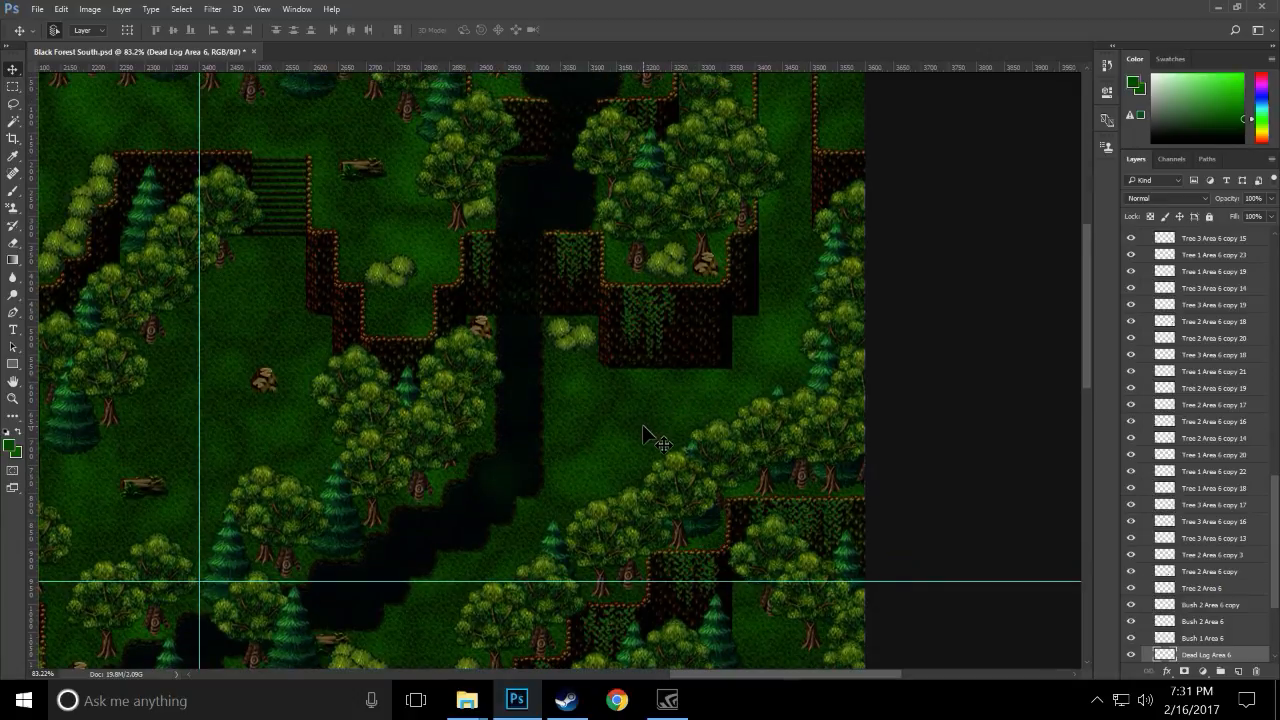
pyautogui.scroll(1, 643, 426)
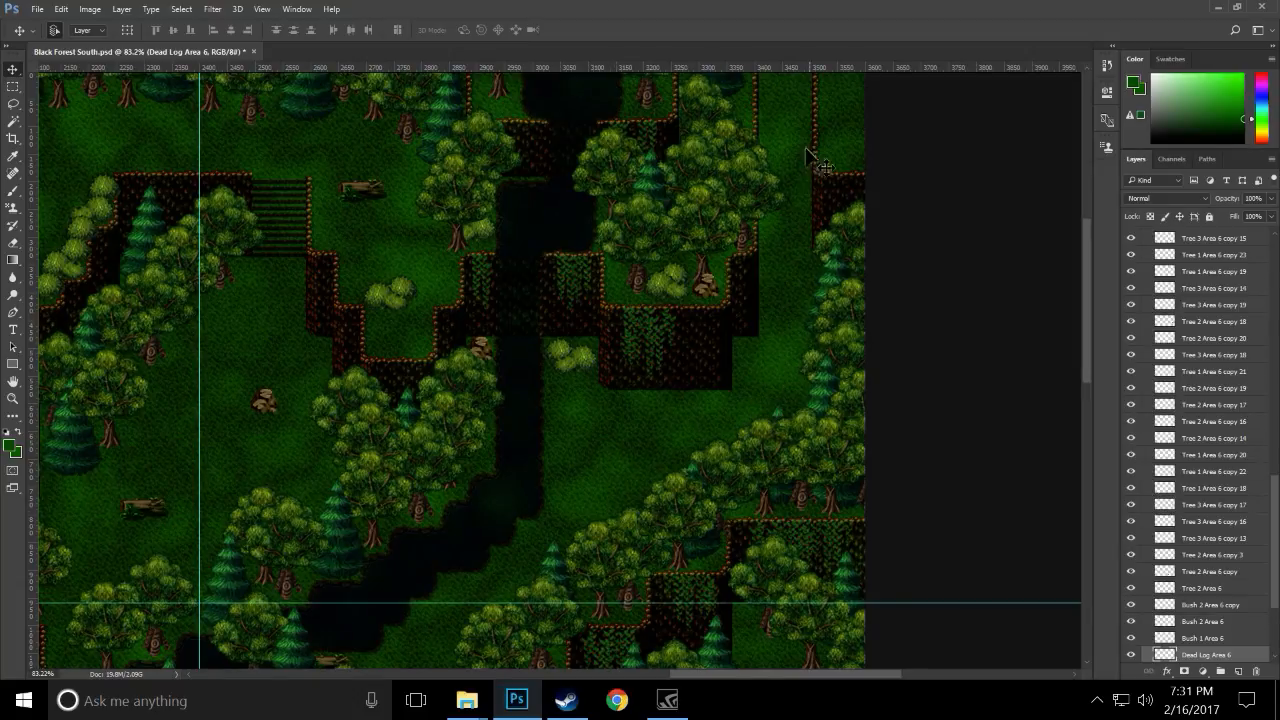
pyautogui.scroll(2, 1190, 498)
pyautogui.scroll(10, 1190, 498)
pyautogui.scroll(2, 1183, 495)
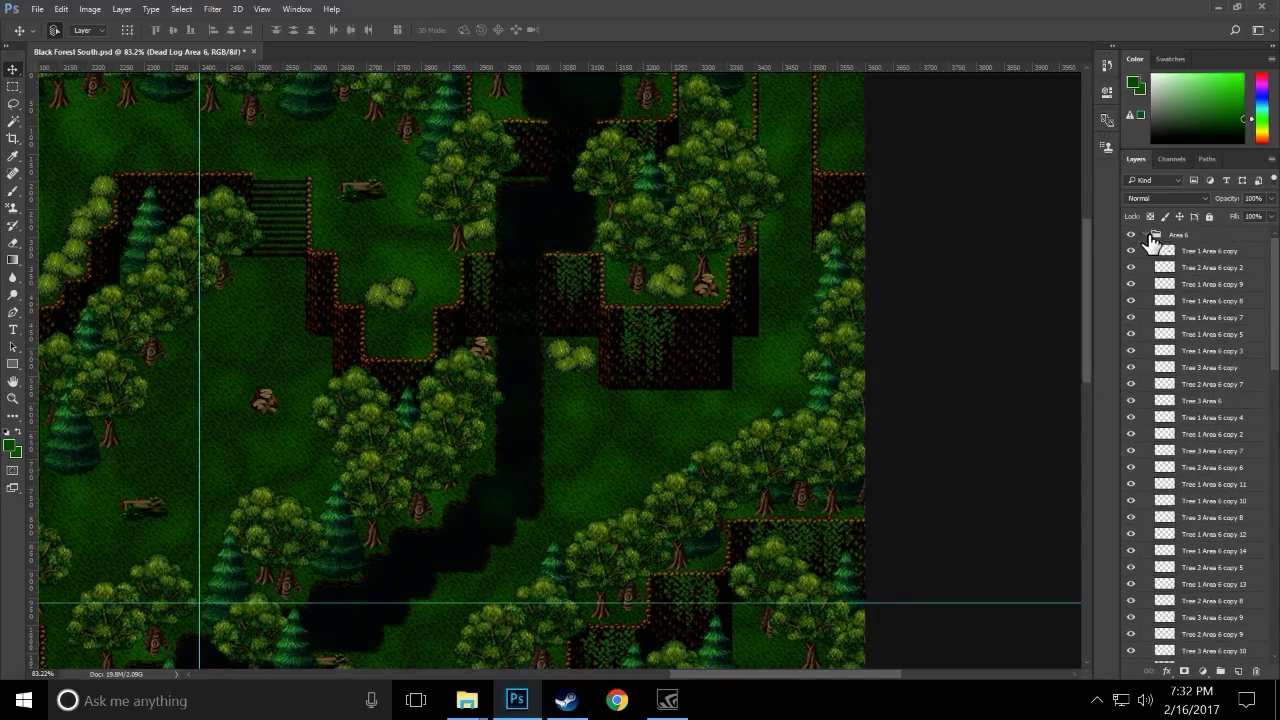
pyautogui.click(1146, 235)
pyautogui.click(1210, 217)
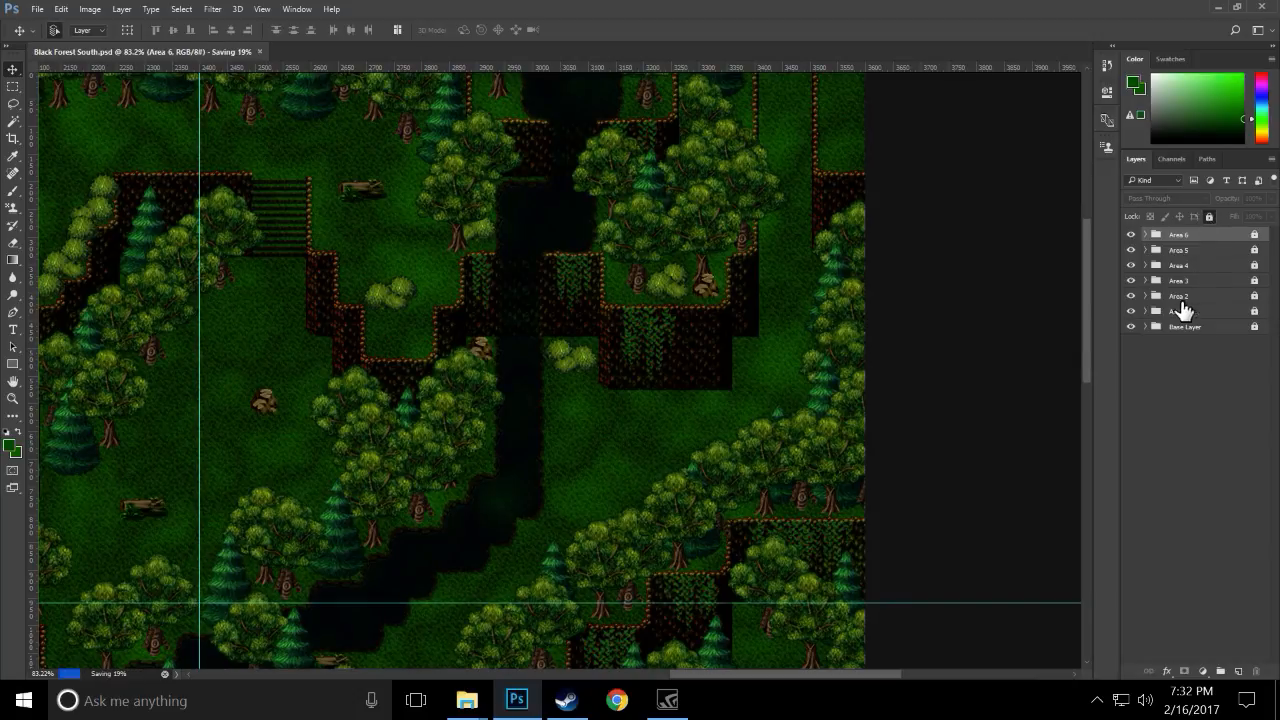
# - Hide the Area 5 group to examine the terrain without its objects, expand its layer list, and show the group again
pyautogui.click(1131, 250)
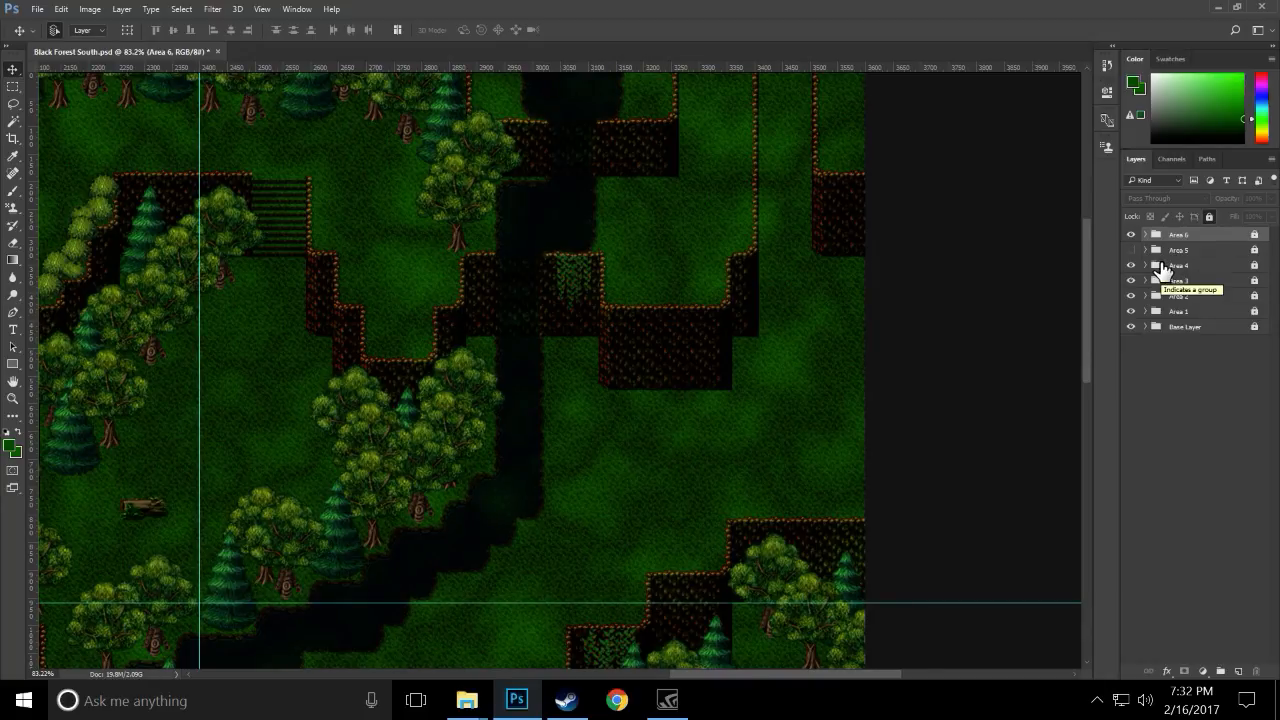
pyautogui.click(1146, 250)
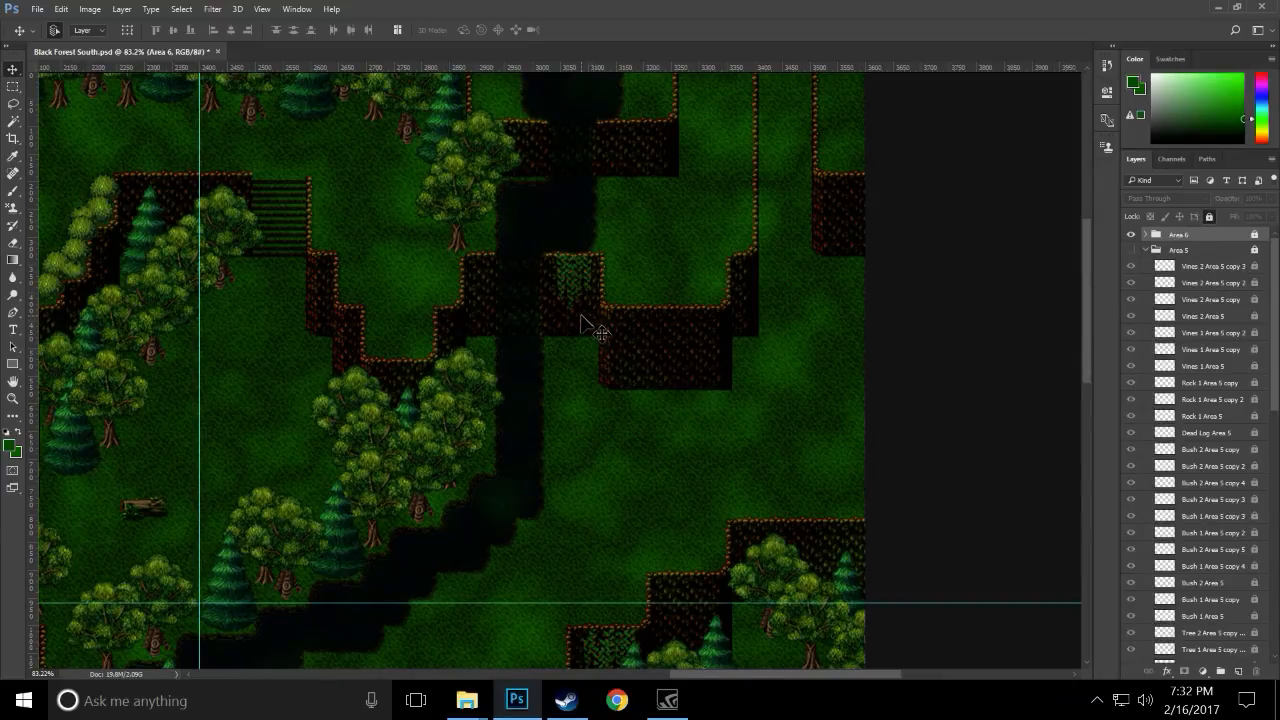
pyautogui.scroll(-2, 625, 410)
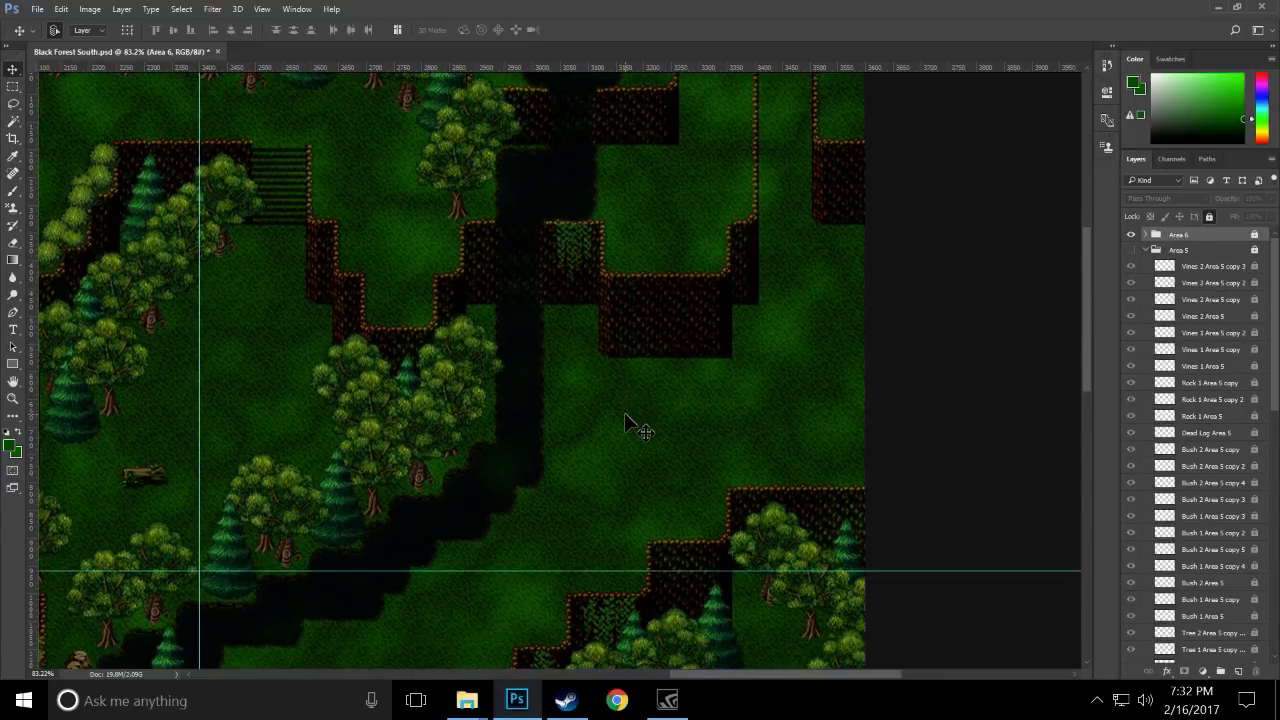
pyautogui.scroll(1, 625, 420)
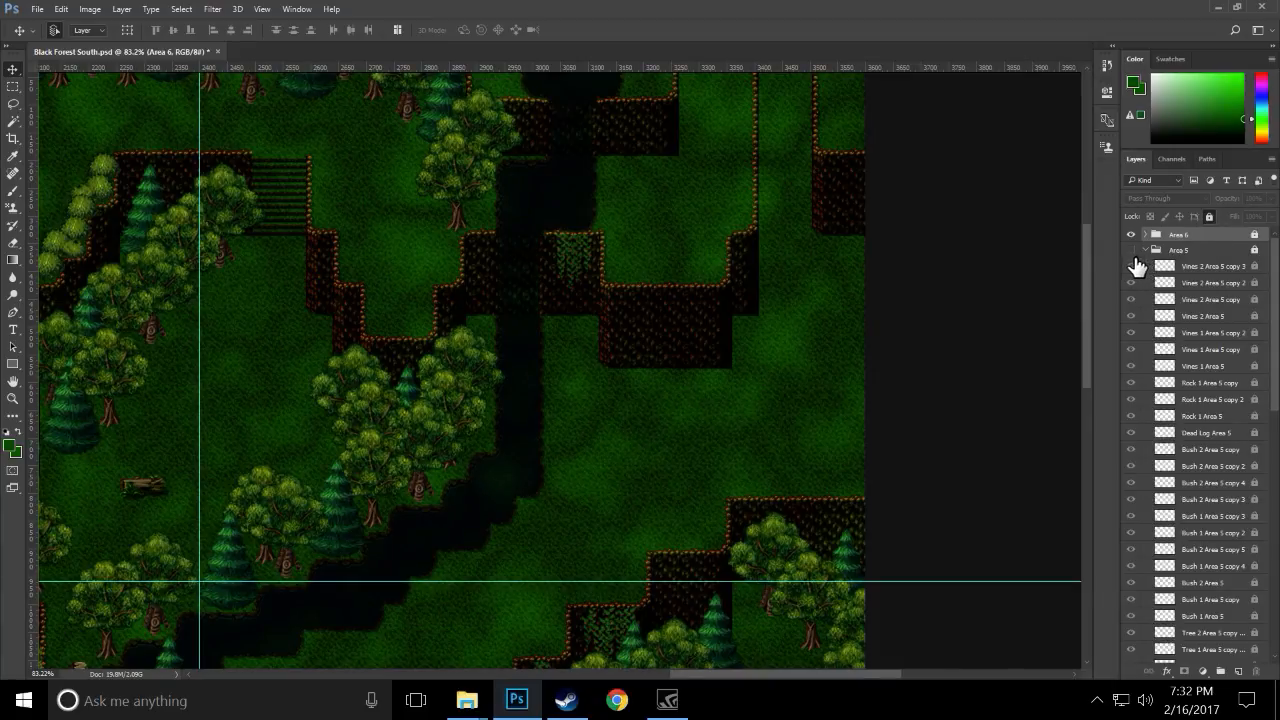
pyautogui.click(1132, 251)
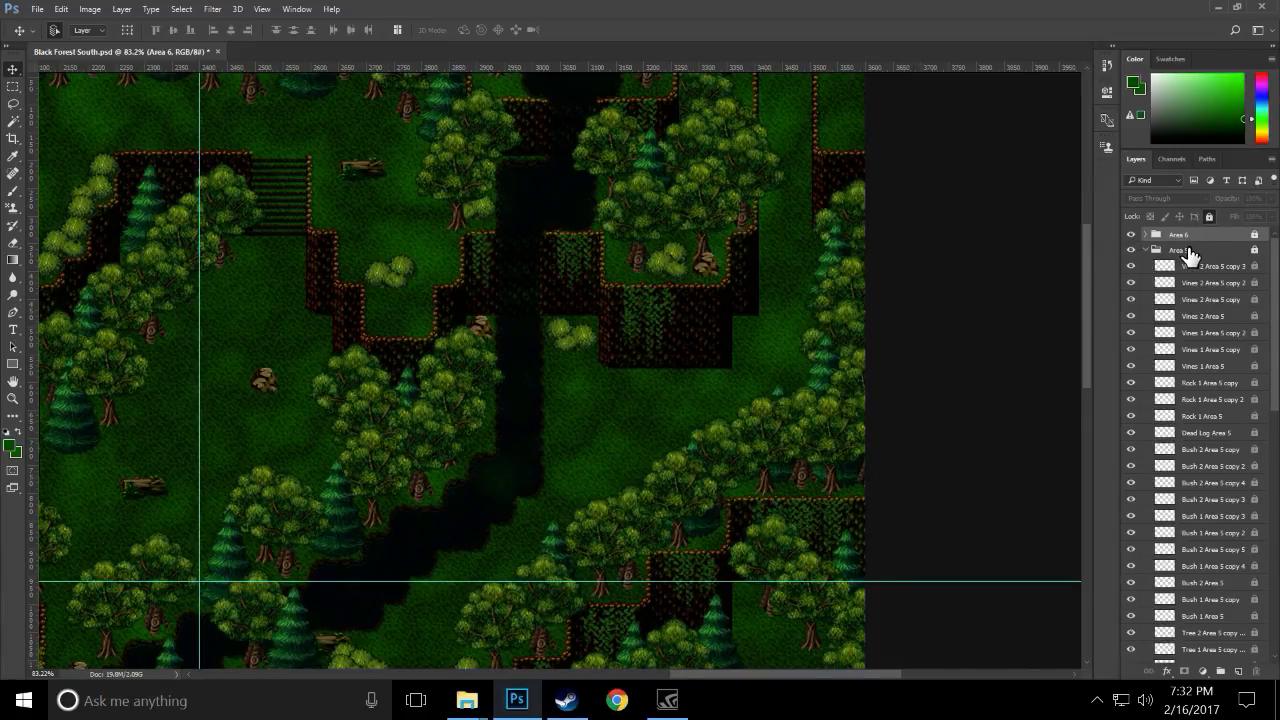
# - Unlock the Area 5 group, duplicate the Bush 1 east of the river to its southeast, and layer the copy above the adjacent Bush 2
pyautogui.click(1188, 252)
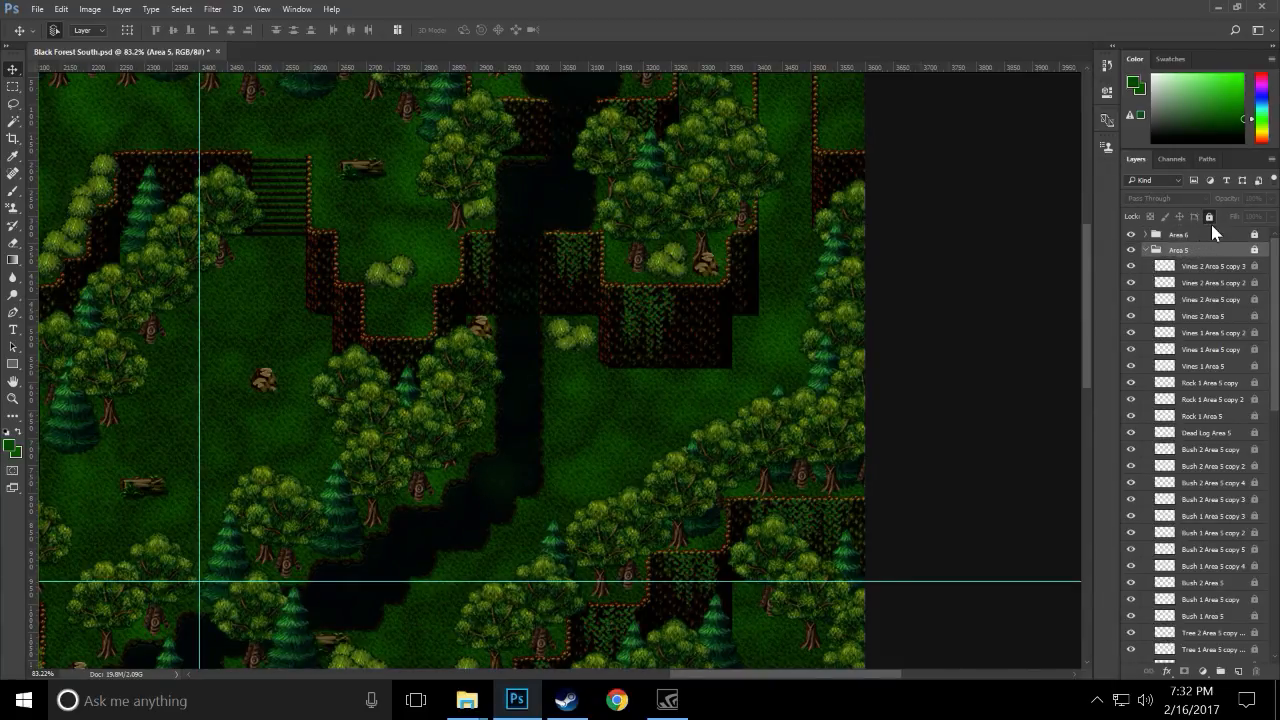
pyautogui.click(1209, 218)
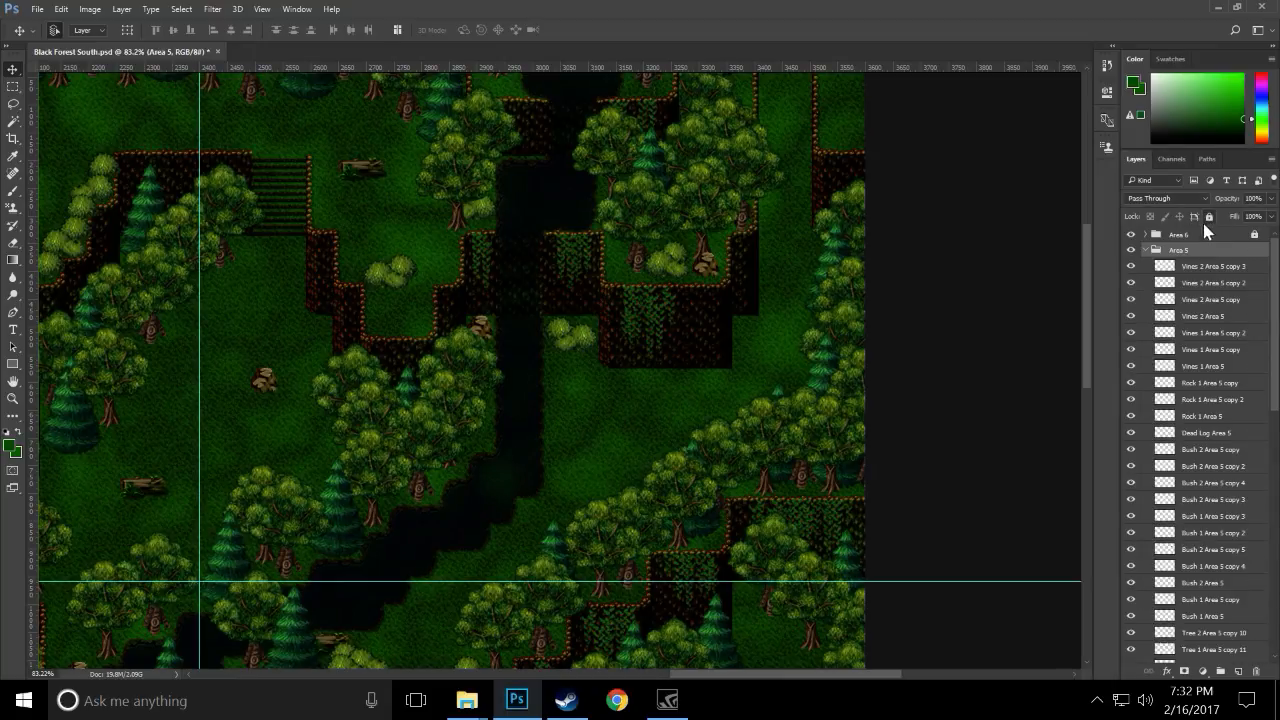
pyautogui.click(589, 345)
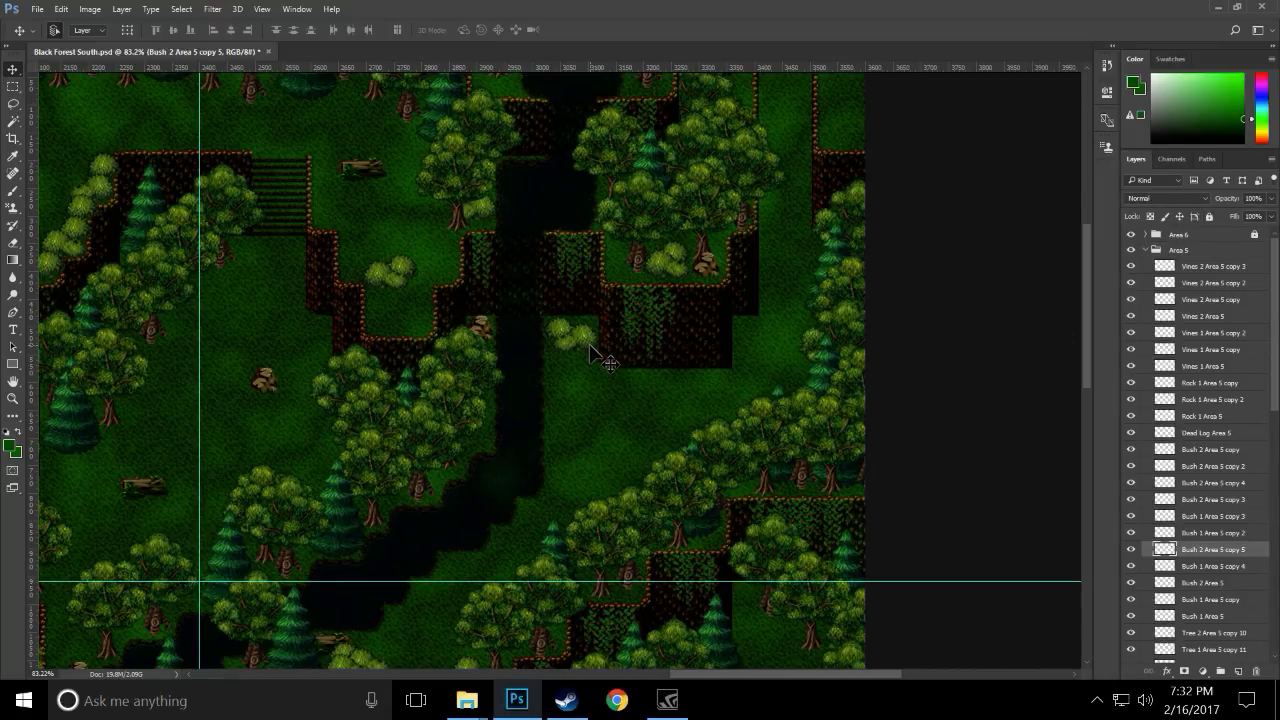
pyautogui.click(558, 327)
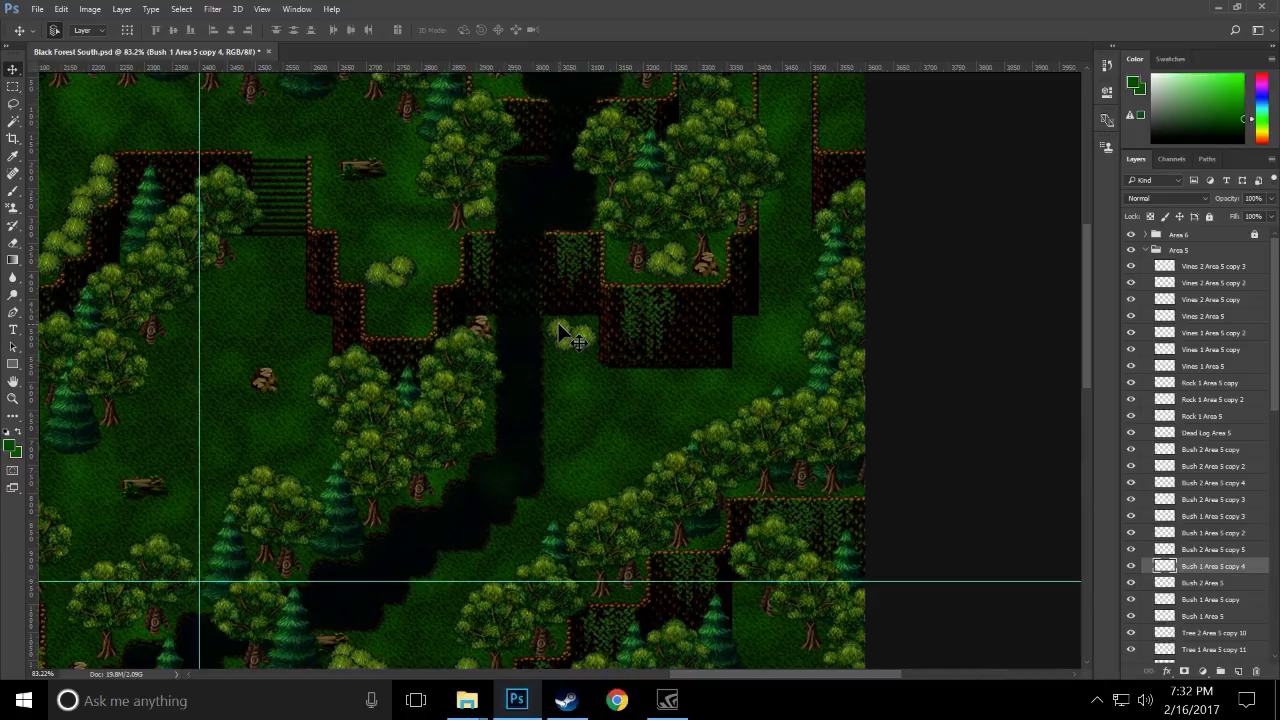
pyautogui.moveTo(558, 327); pyautogui.dragTo(594, 361)
pyautogui.moveTo(1205, 566); pyautogui.dragTo(1218, 542)
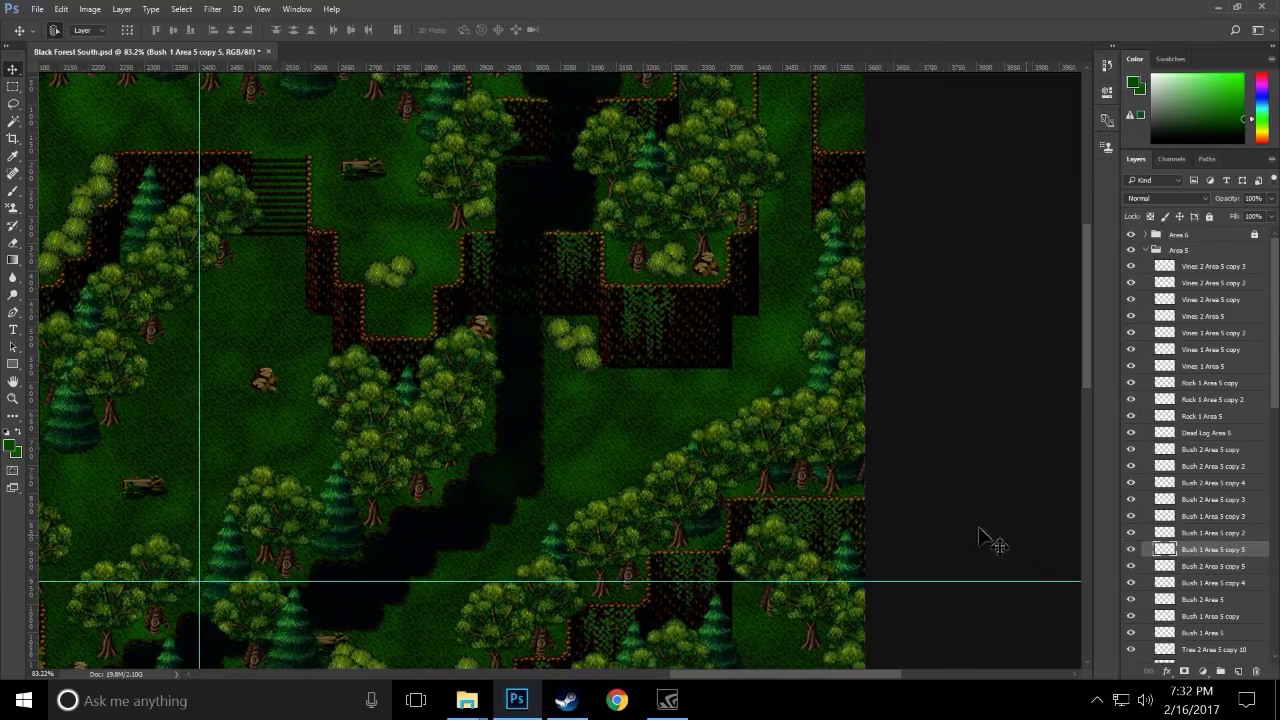
# - Duplicate the Bush 2 beside the cliff, layer the copy above the new Bush 1, flip it horizontally, and place it at the cliff's southwest corner
pyautogui.click(590, 350)
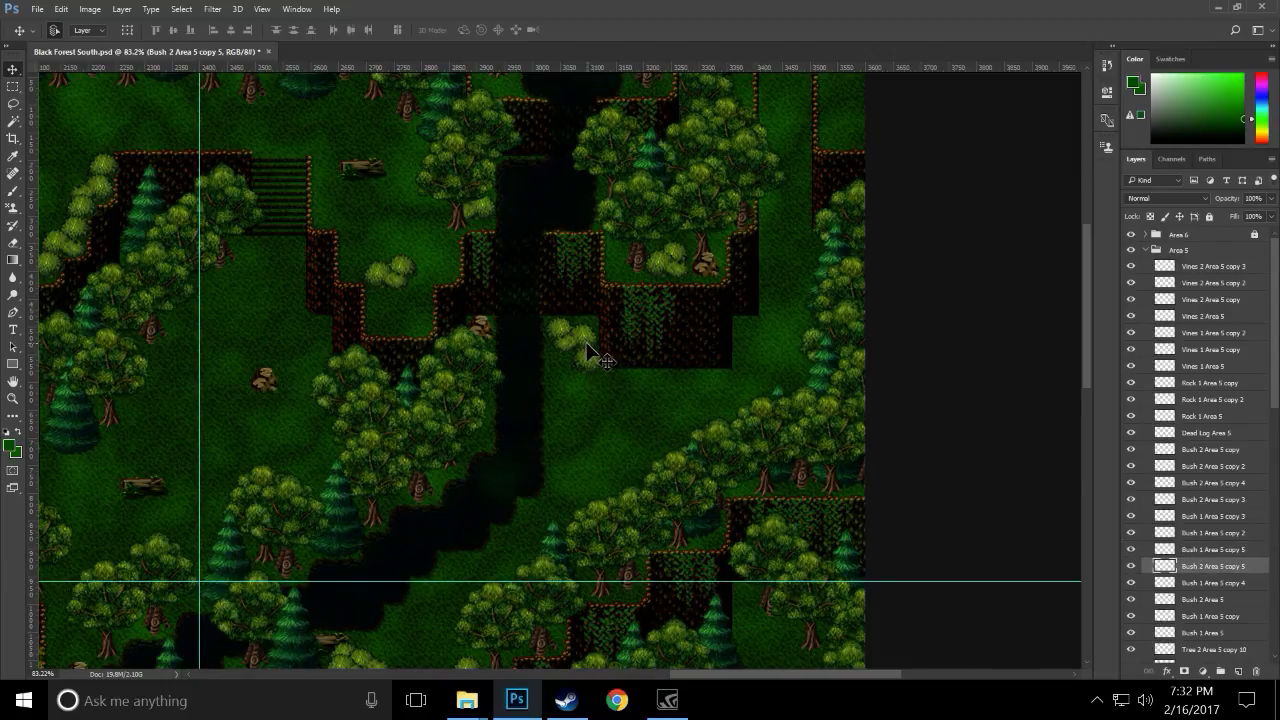
pyautogui.moveTo(590, 350); pyautogui.dragTo(590, 420)
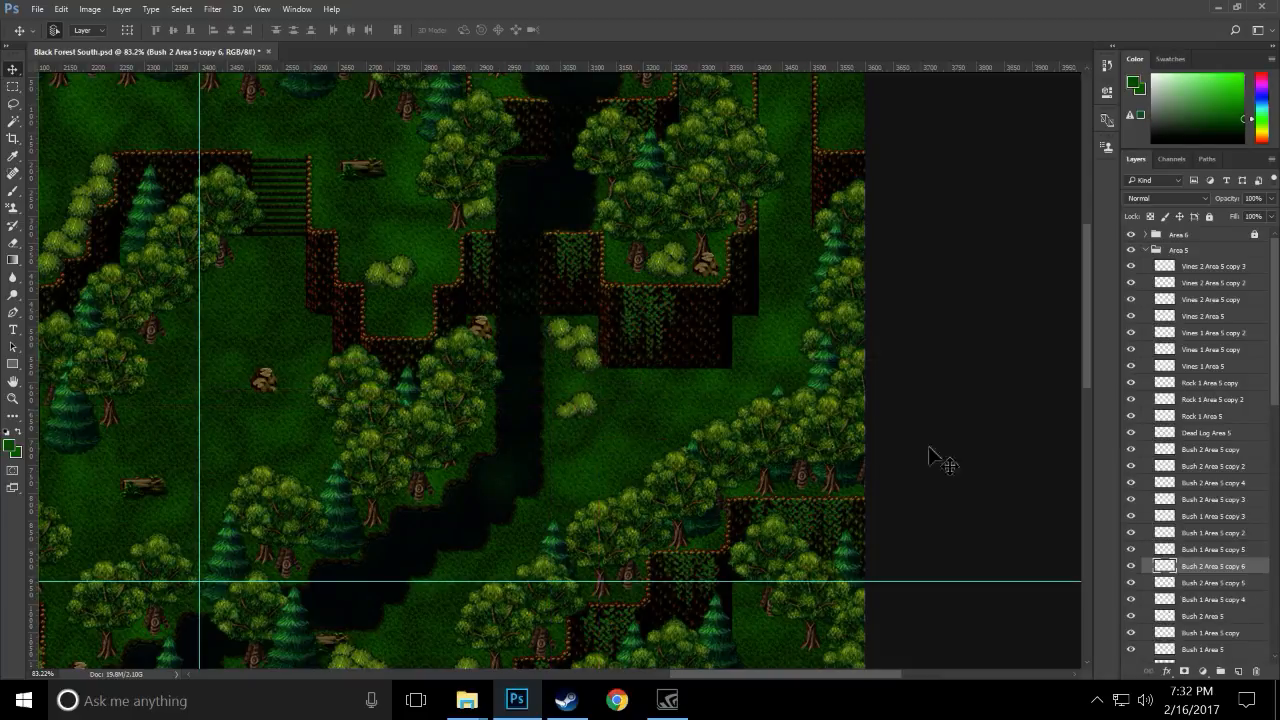
pyautogui.moveTo(1214, 574); pyautogui.dragTo(1222, 543)
pyautogui.click(62, 10)
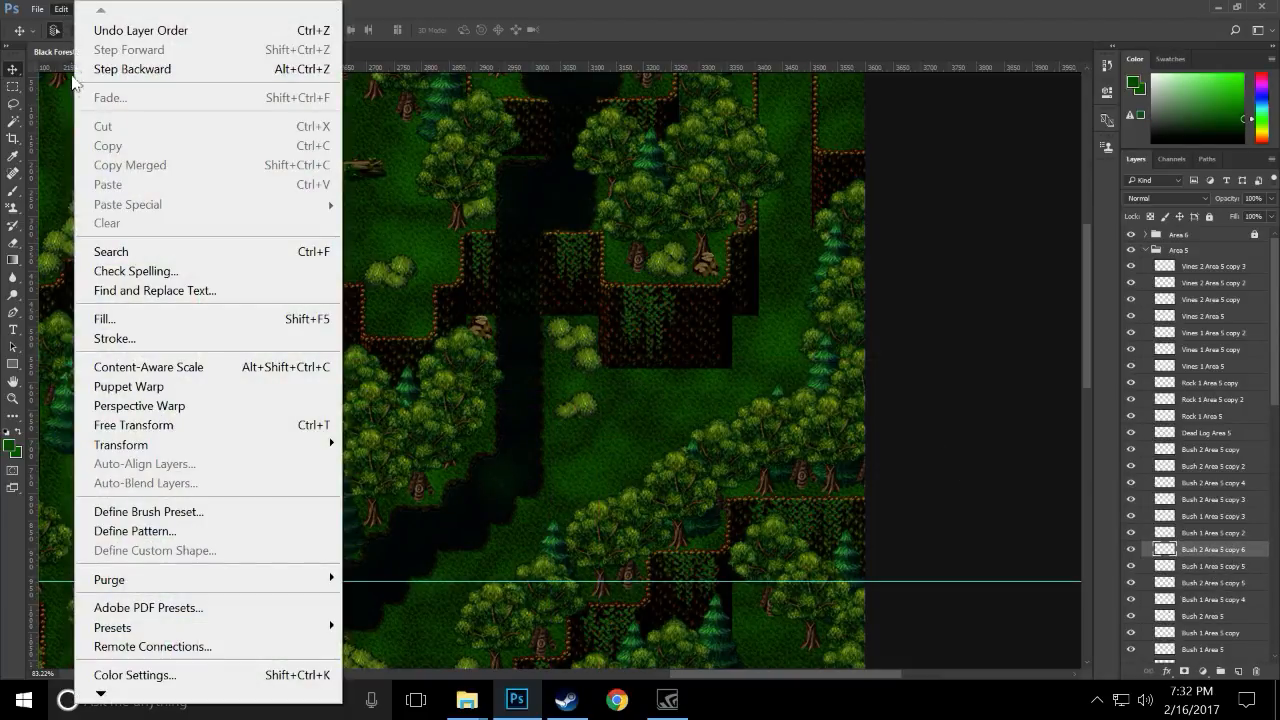
pyautogui.moveTo(303, 453)
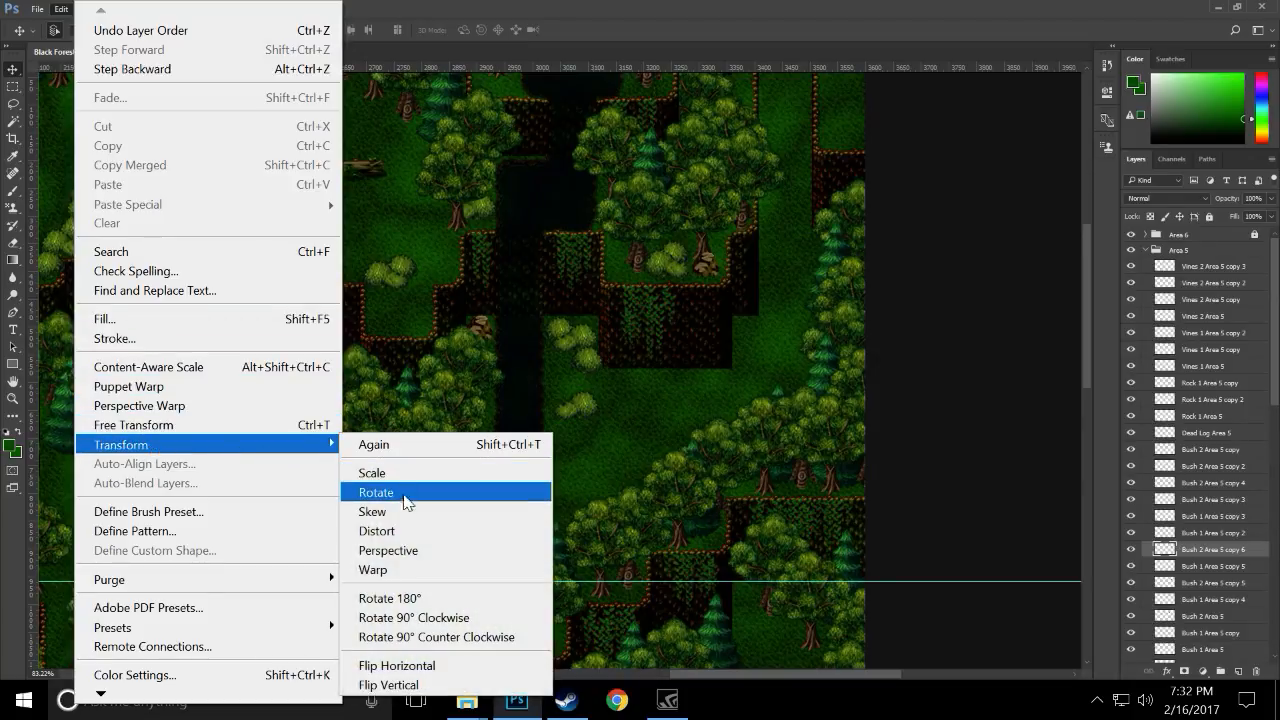
pyautogui.click(444, 674)
pyautogui.moveTo(590, 434); pyautogui.dragTo(622, 391)
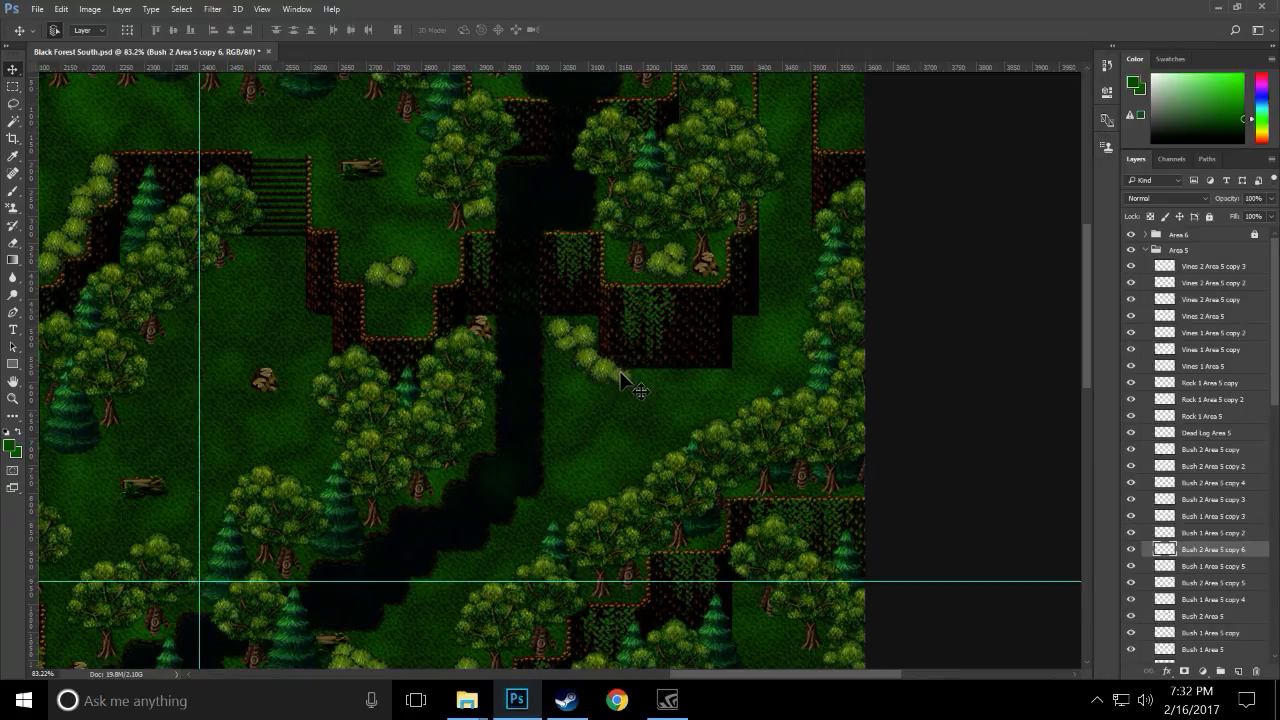
# - Duplicate the corner Bush 2, flip the copy horizontally, extend the row east with it, and make another copy south of the row
pyautogui.moveTo(622, 383); pyautogui.dragTo(622, 423)
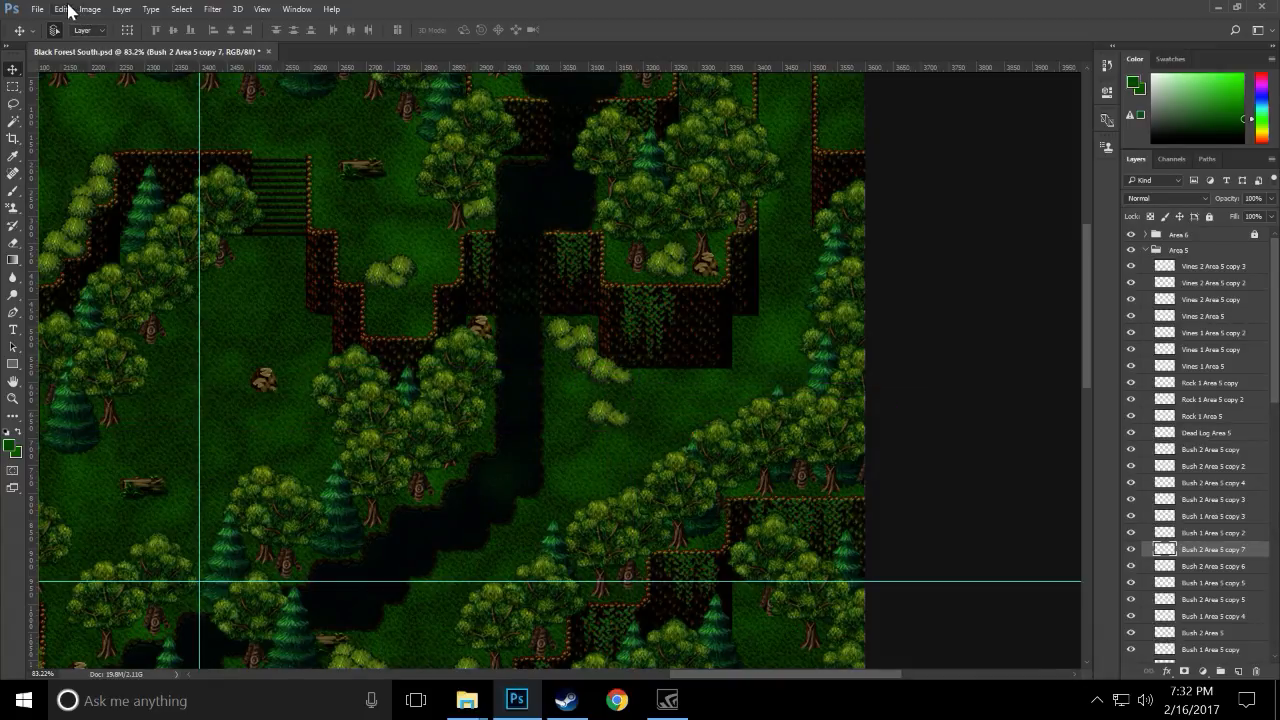
pyautogui.click(61, 9)
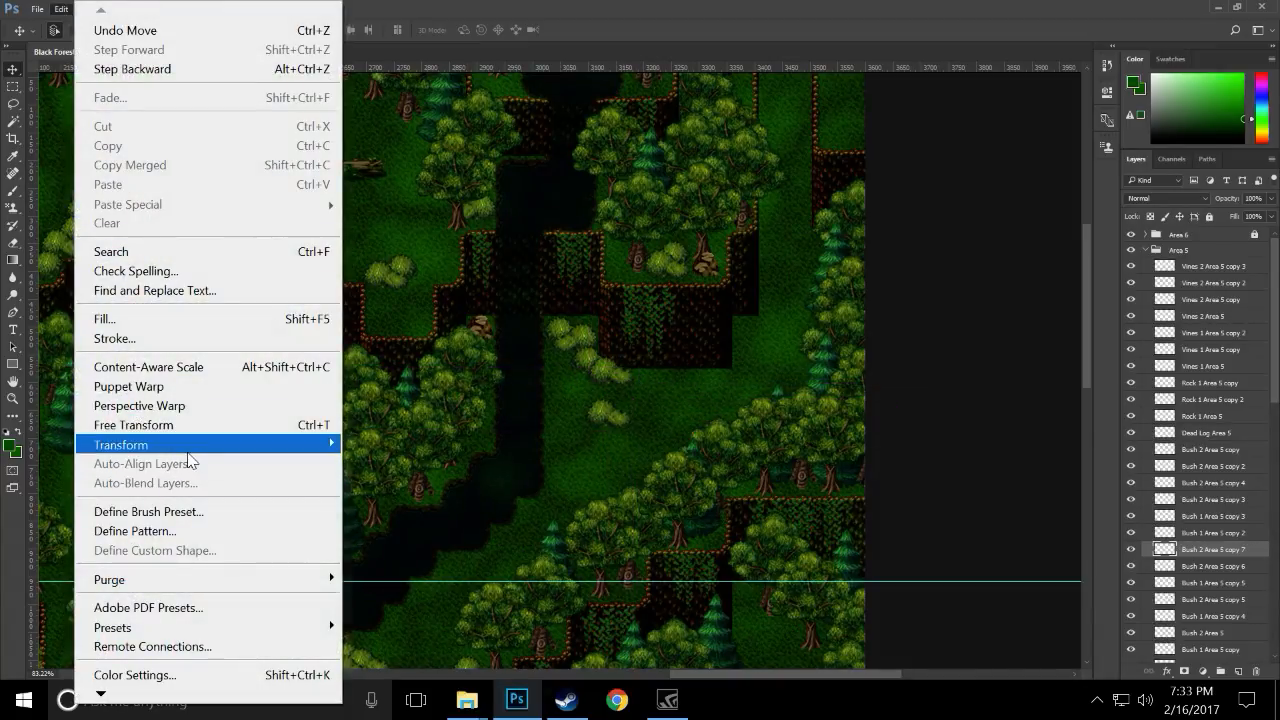
pyautogui.moveTo(180, 444)
pyautogui.click(397, 665)
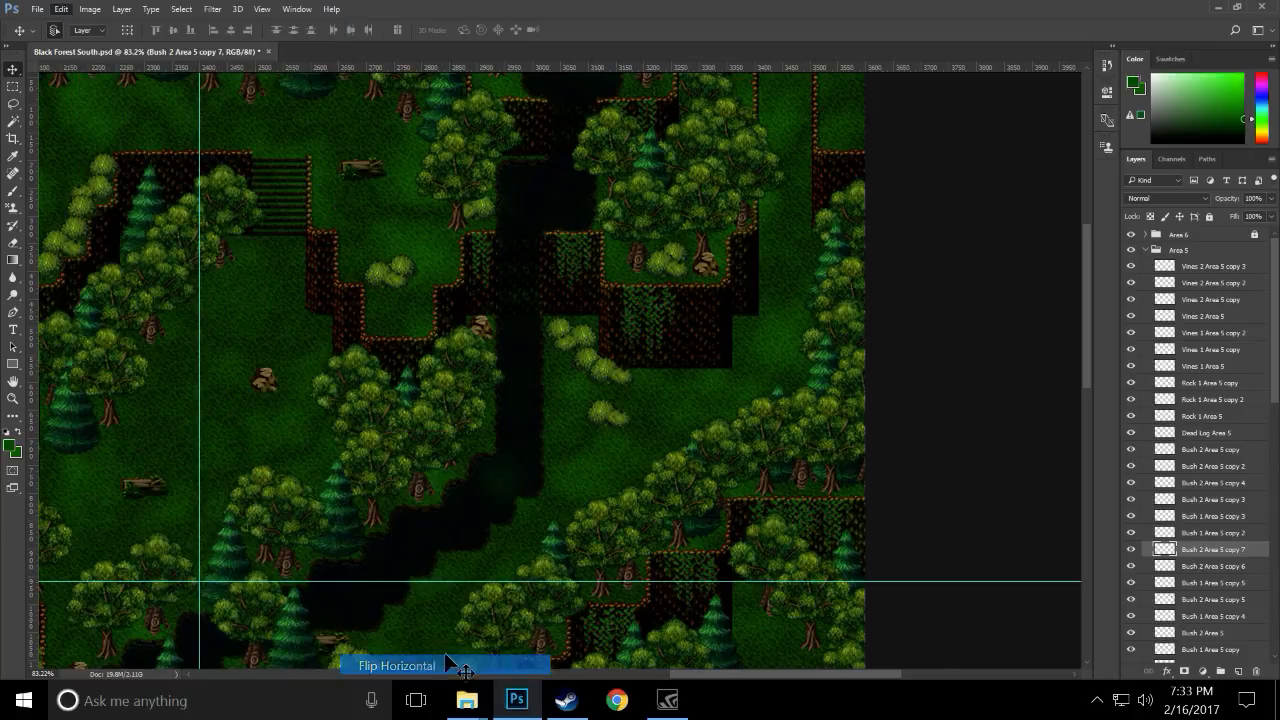
pyautogui.moveTo(631, 415); pyautogui.dragTo(617, 452)
# - Flip the latest Bush 2 copy horizontally and place it at the east end of the row along the cliff base
pyautogui.click(60, 10)
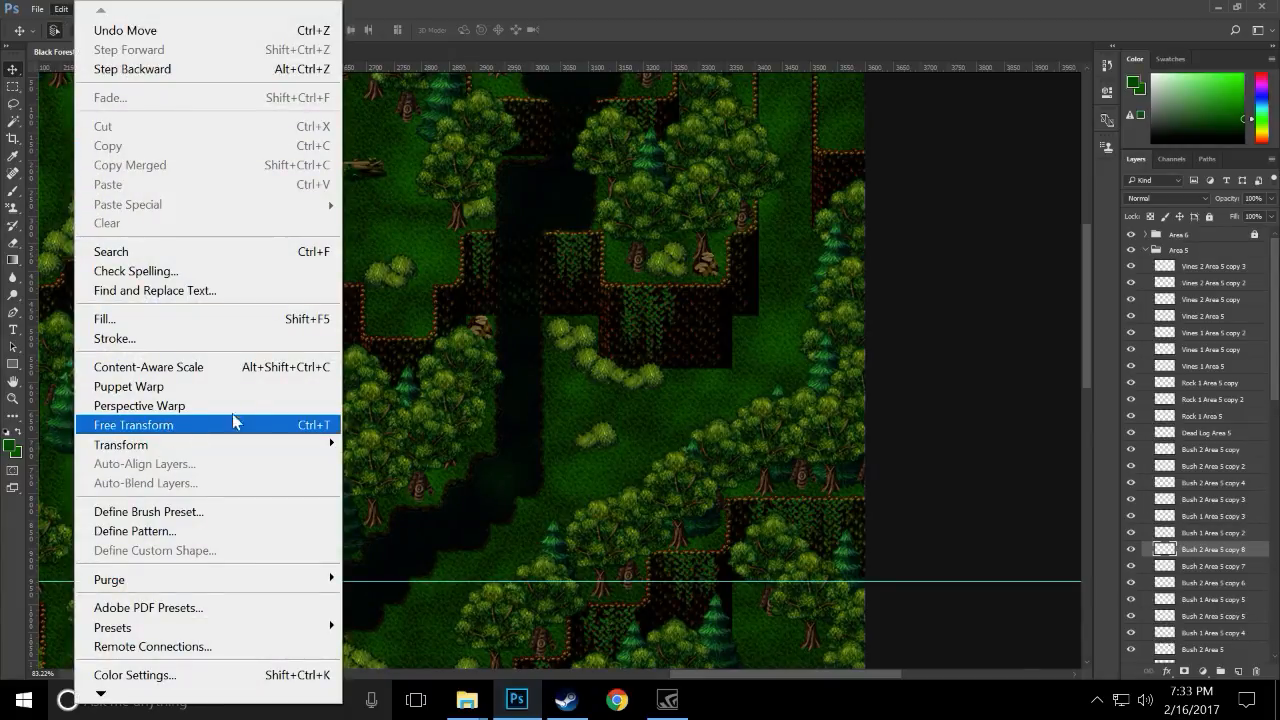
pyautogui.moveTo(316, 446)
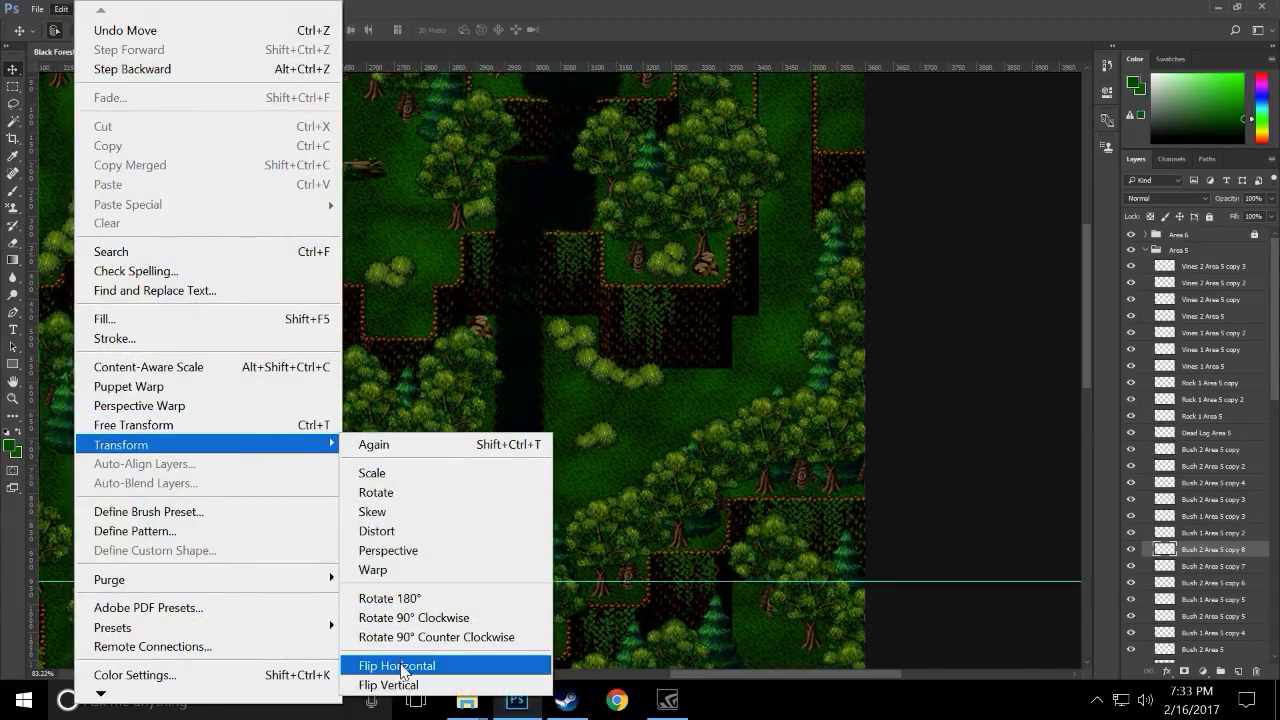
pyautogui.click(397, 666)
pyautogui.moveTo(612, 446); pyautogui.dragTo(671, 368)
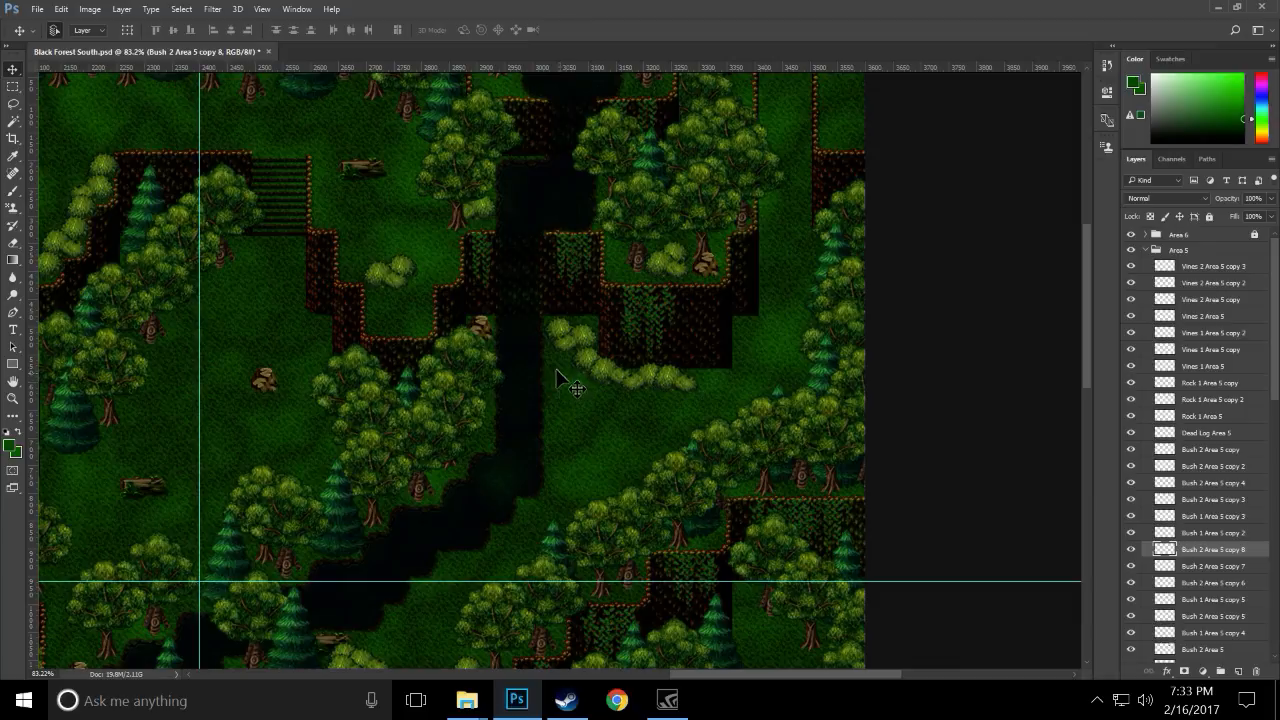
# - Duplicate the northwestern Bush 1, layer the copy above the other Area 5 bushes, and fill the front of the row with further copies
pyautogui.click(586, 337)
pyautogui.click(566, 328)
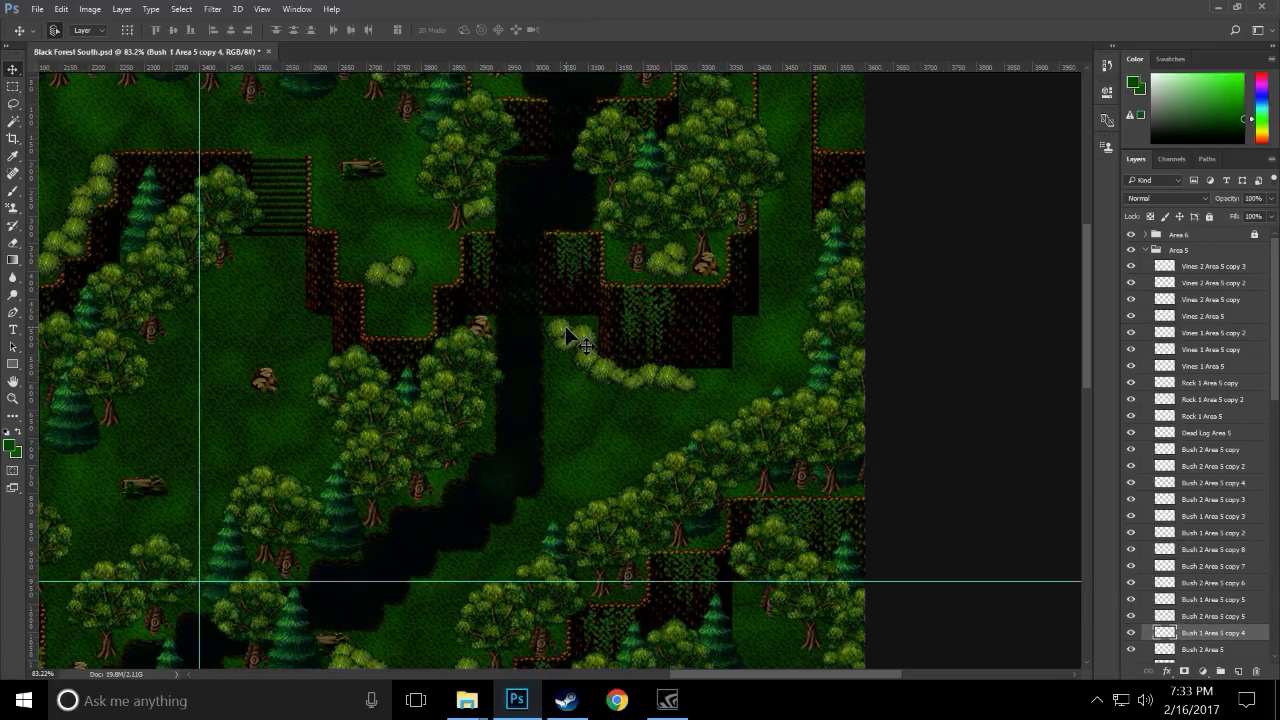
pyautogui.moveTo(566, 337); pyautogui.dragTo(579, 436)
pyautogui.moveTo(1200, 633); pyautogui.dragTo(1234, 450)
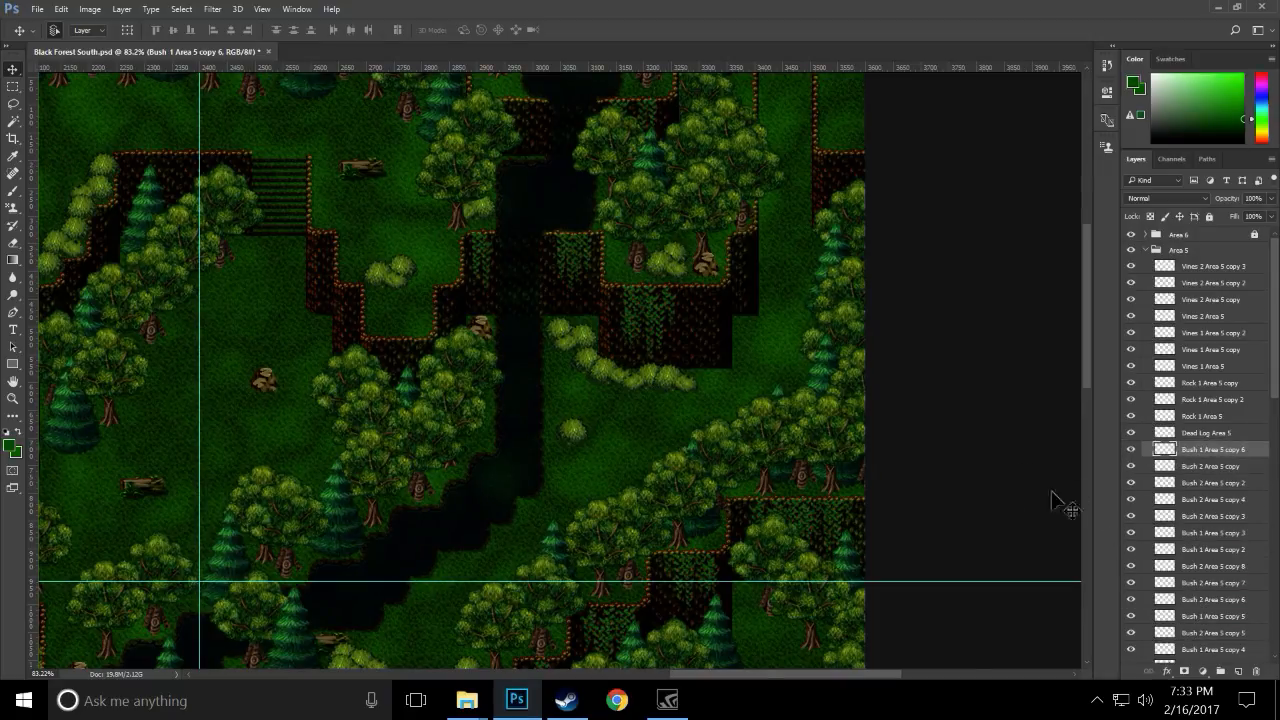
pyautogui.moveTo(571, 449); pyautogui.dragTo(618, 398)
pyautogui.moveTo(618, 398); pyautogui.dragTo(673, 396)
# - Duplicate Bush 2 south of the row, layer the copy just below the Dead Log, and tuck it into the row's southwest bend
pyautogui.moveTo(678, 404); pyautogui.dragTo(612, 418)
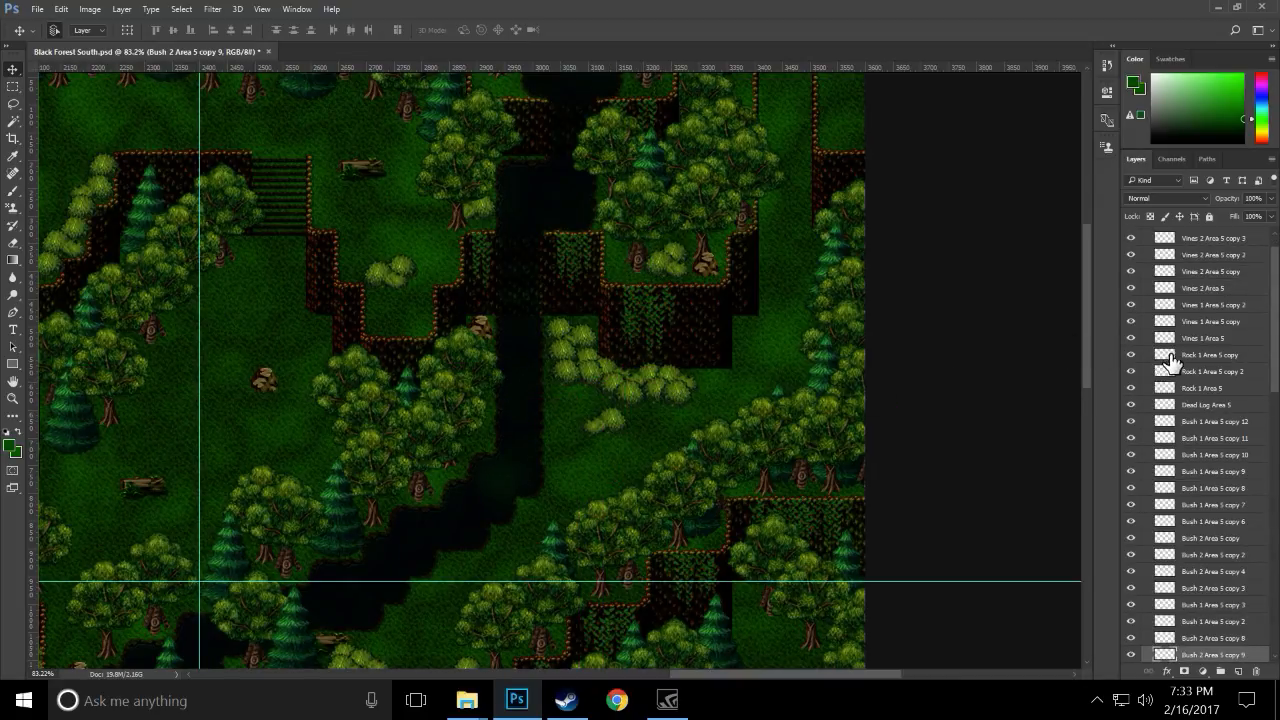
pyautogui.moveTo(1222, 655); pyautogui.dragTo(1250, 420)
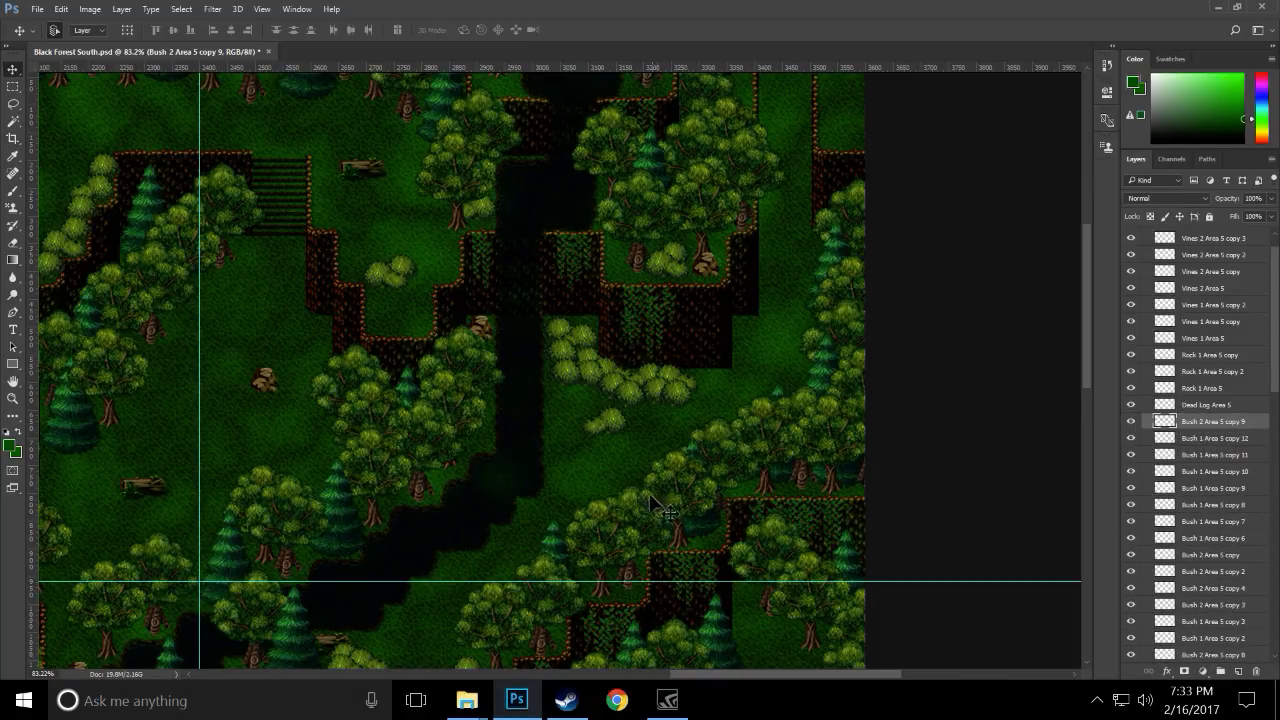
pyautogui.moveTo(608, 438); pyautogui.dragTo(600, 400)
pyautogui.click(582, 462)
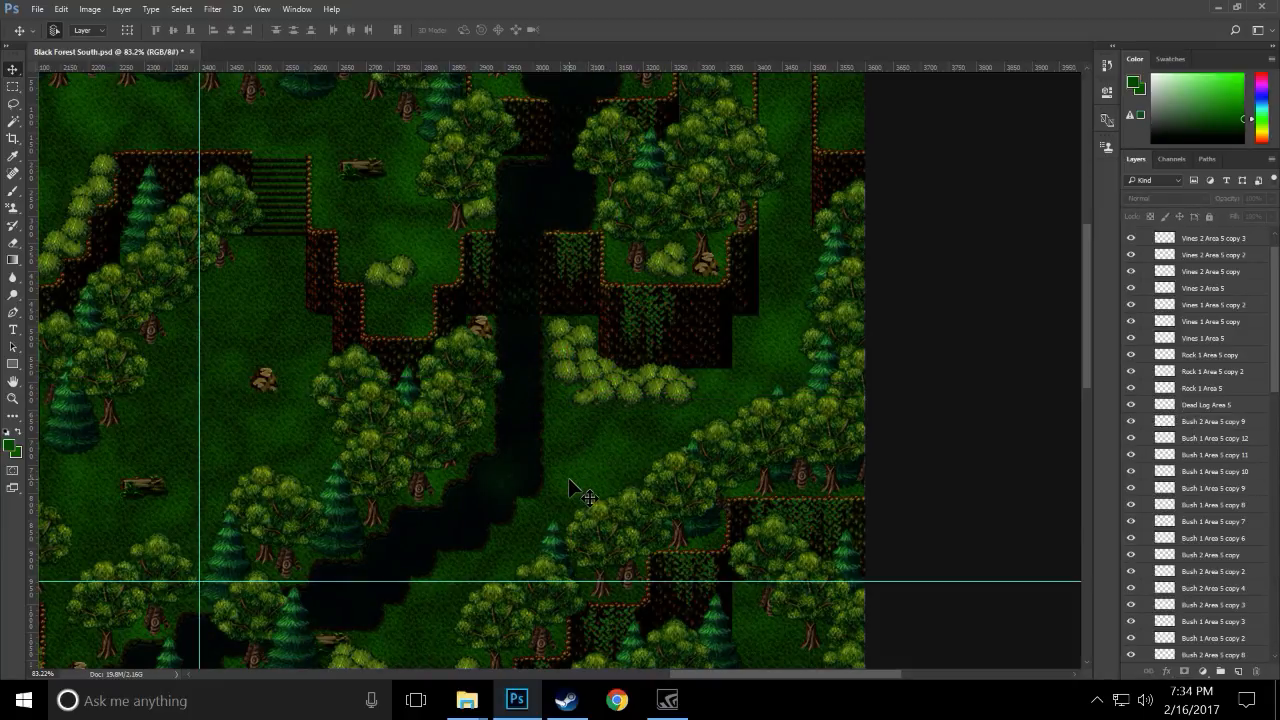
# - Shift the front Bush 1 on the row's west side southeast, closer to the cliff-base bushes
pyautogui.click(570, 369)
pyautogui.moveTo(578, 370); pyautogui.dragTo(594, 392)
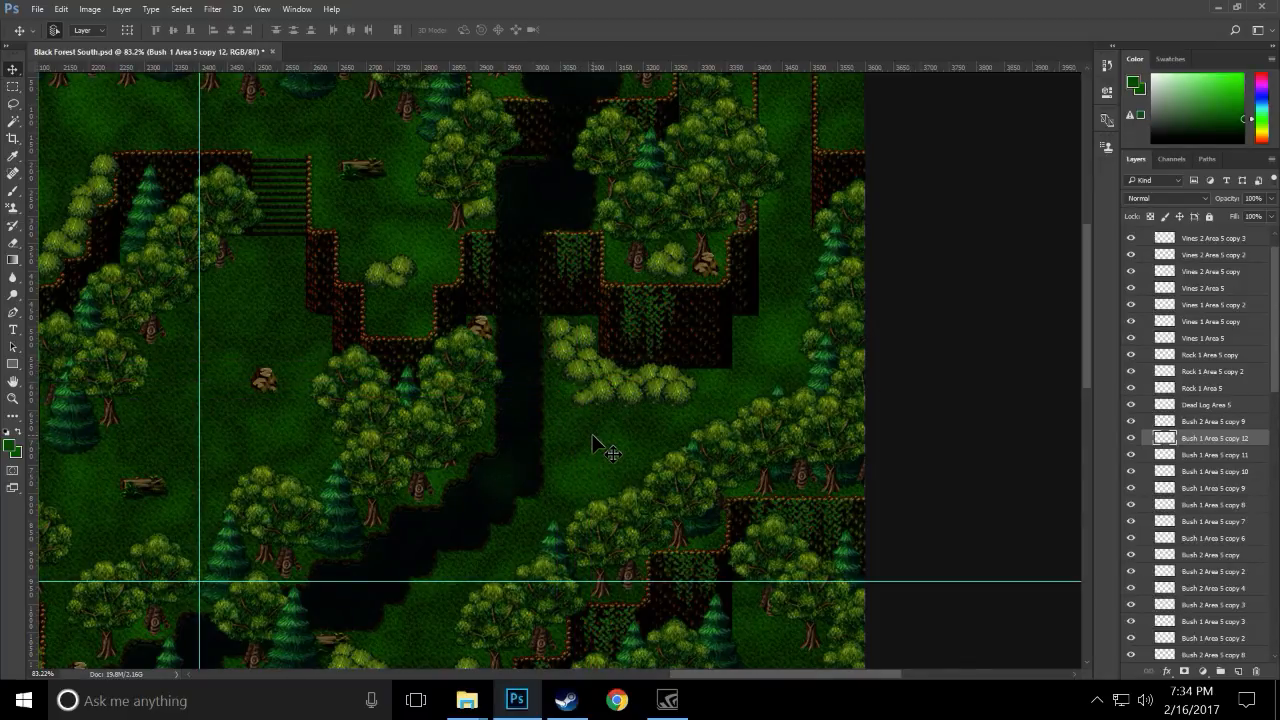
pyautogui.click(600, 447)
# - Pull the topmost Bush 2 out of the row, flip it horizontally, and place it on the row's western side
pyautogui.click(600, 408)
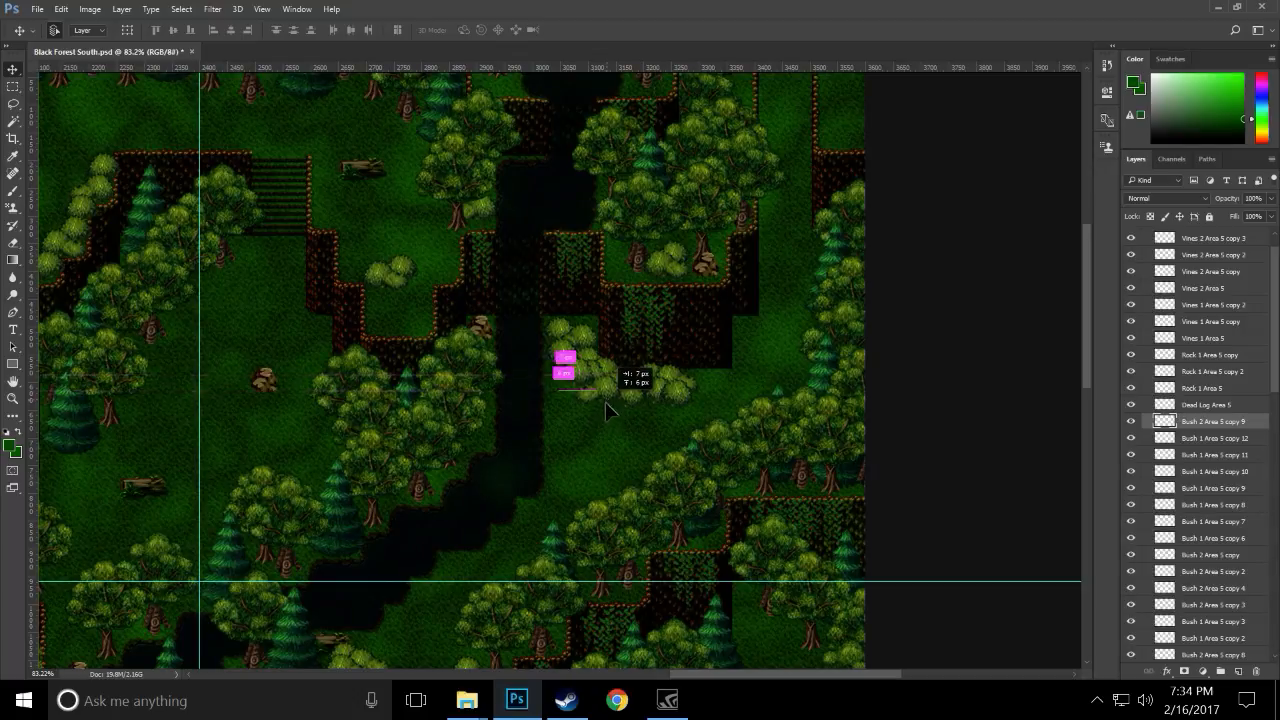
pyautogui.click(62, 9)
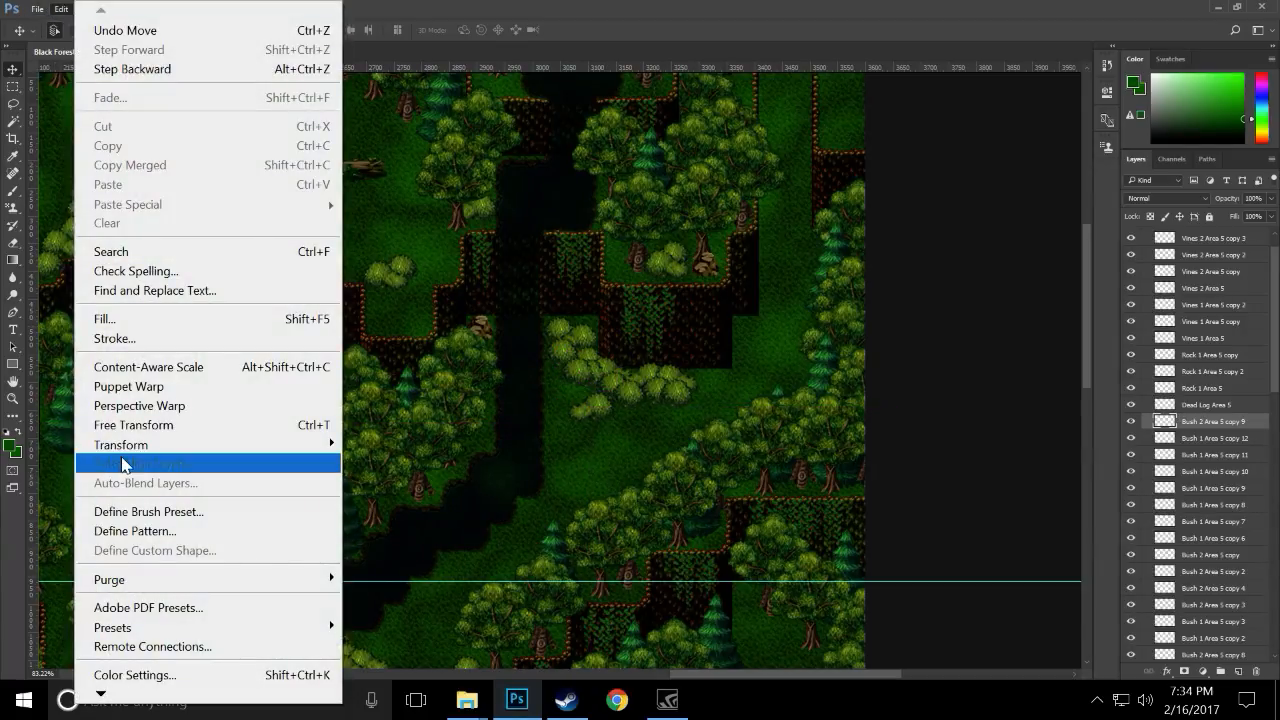
pyautogui.moveTo(126, 452)
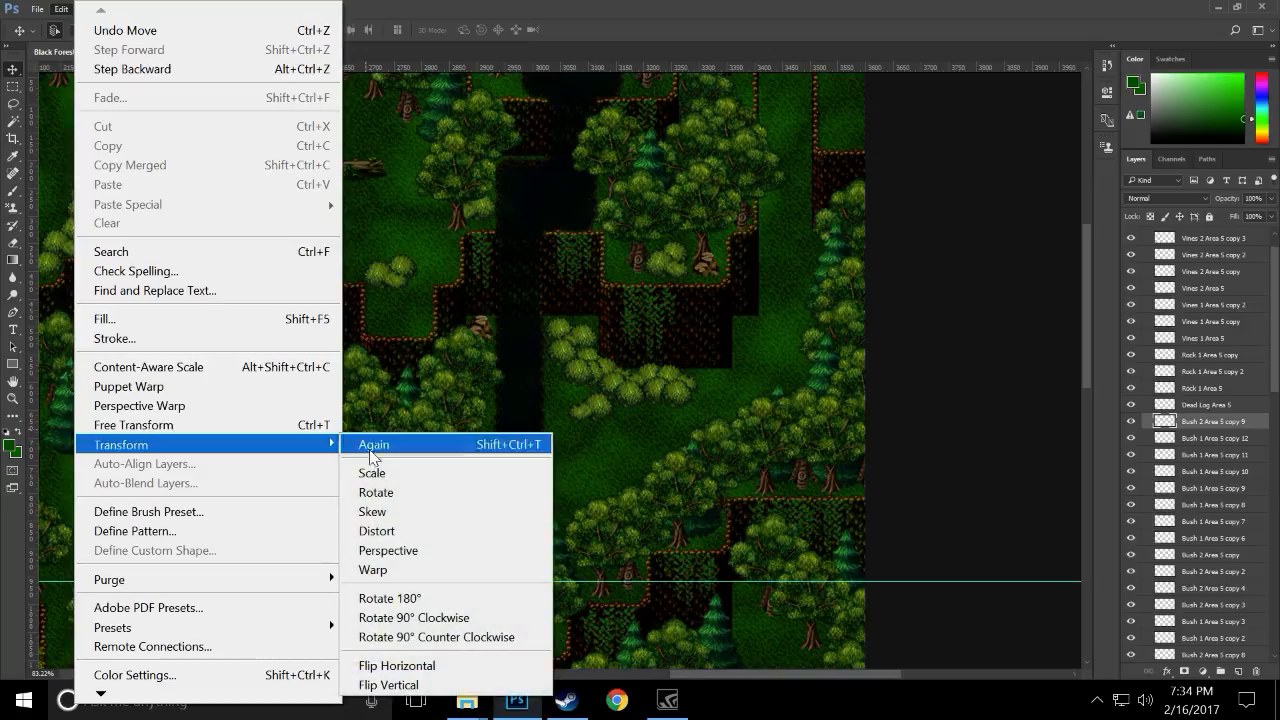
pyautogui.click(400, 664)
pyautogui.moveTo(587, 428); pyautogui.dragTo(565, 378)
pyautogui.click(564, 454)
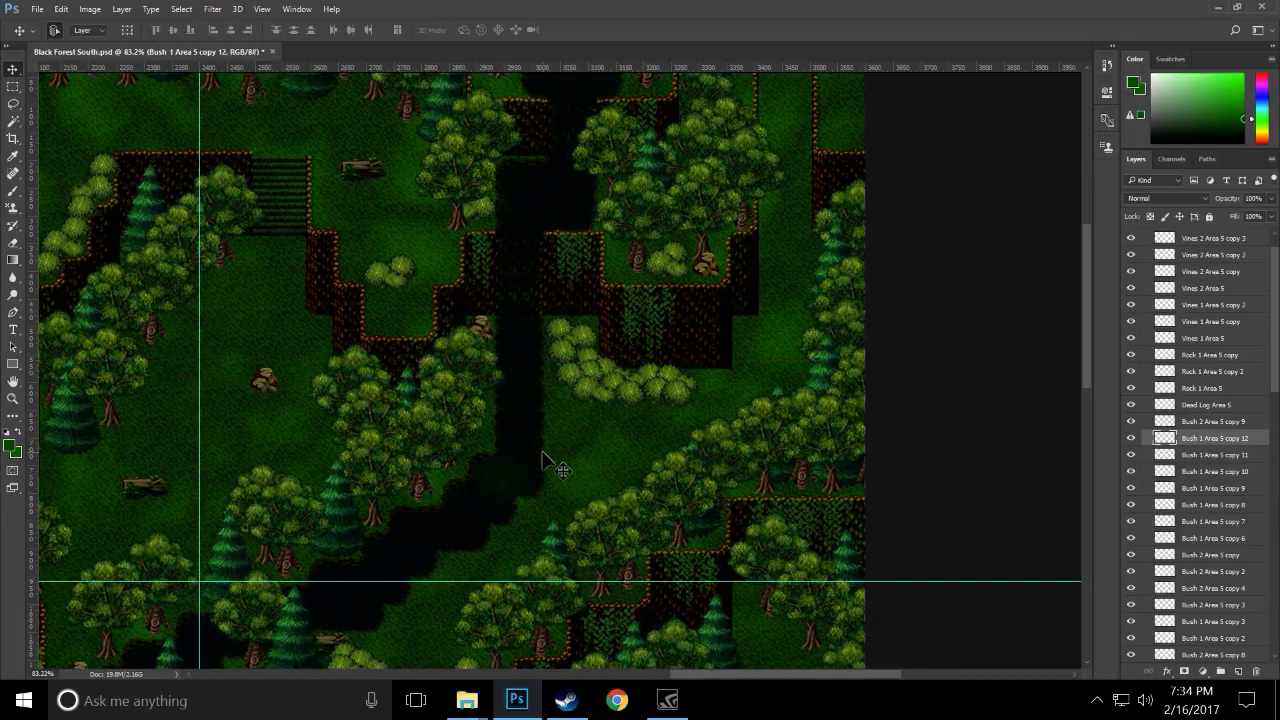
# - Fine-tune the position of the frontmost Bush 1 in the bend of the row and clear the layer selection
pyautogui.click(588, 375)
pyautogui.moveTo(575, 380); pyautogui.dragTo(576, 381)
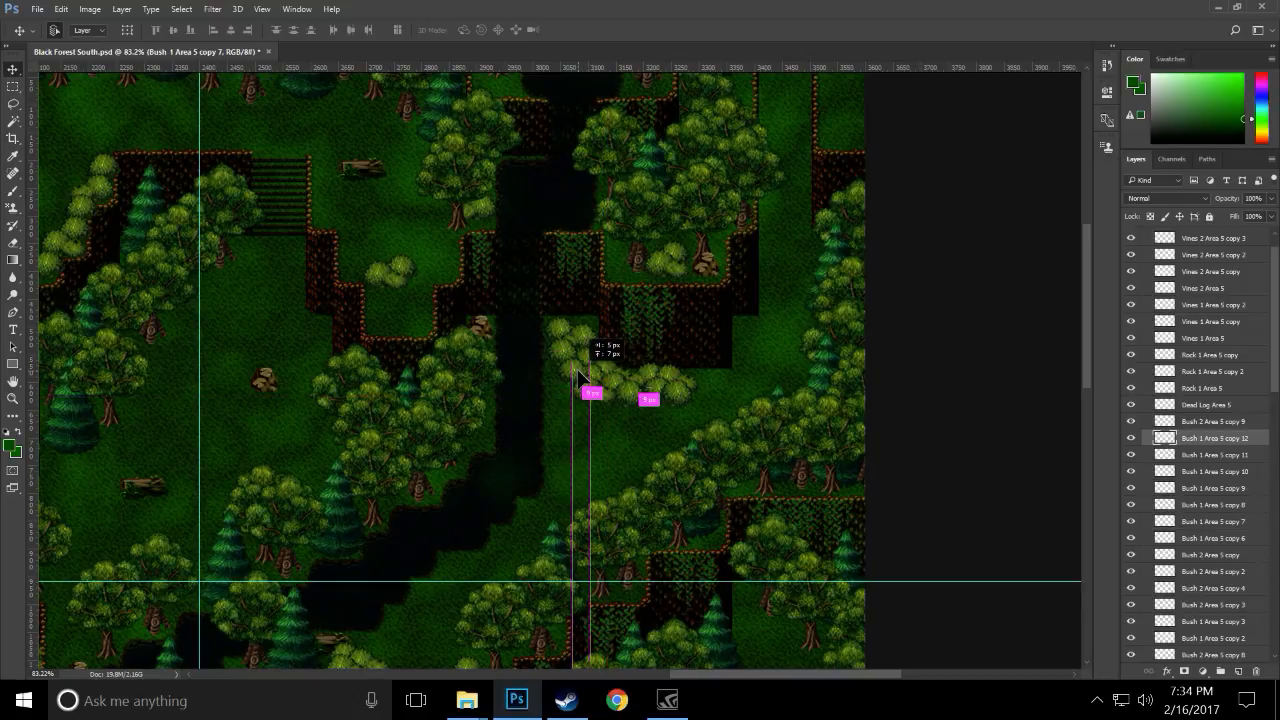
pyautogui.click(567, 437)
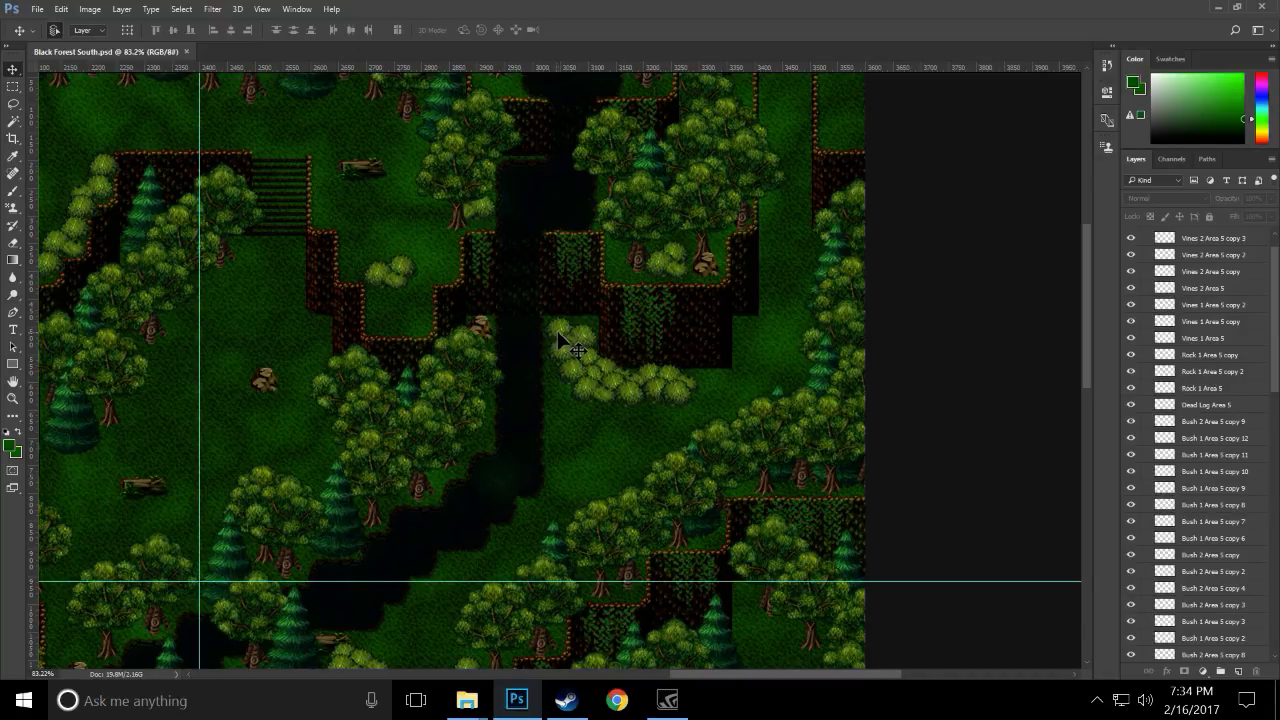
# - Duplicate the northernmost Bush 1 into the corner against the cliff and delete the part of the copy that overlaps the cliff wall
pyautogui.click(557, 333)
pyautogui.moveTo(557, 340); pyautogui.dragTo(587, 330)
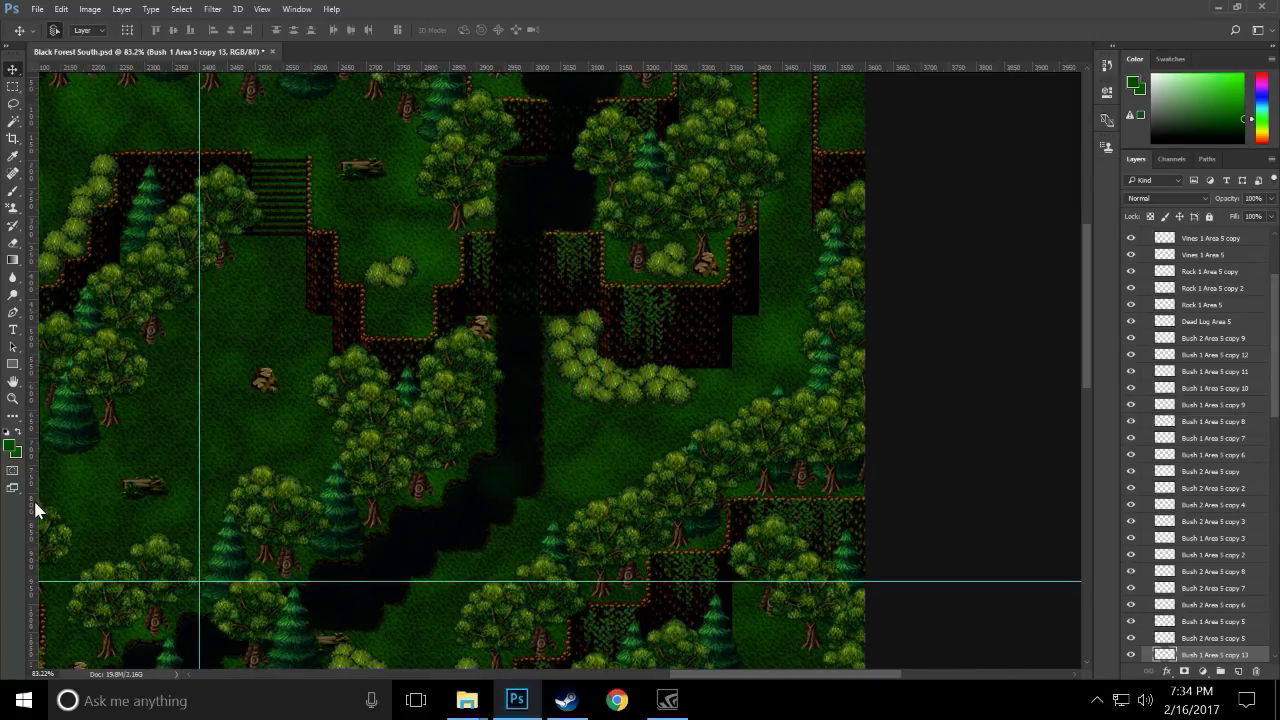
pyautogui.click(13, 398)
pyautogui.moveTo(629, 314); pyautogui.dragTo(700, 323)
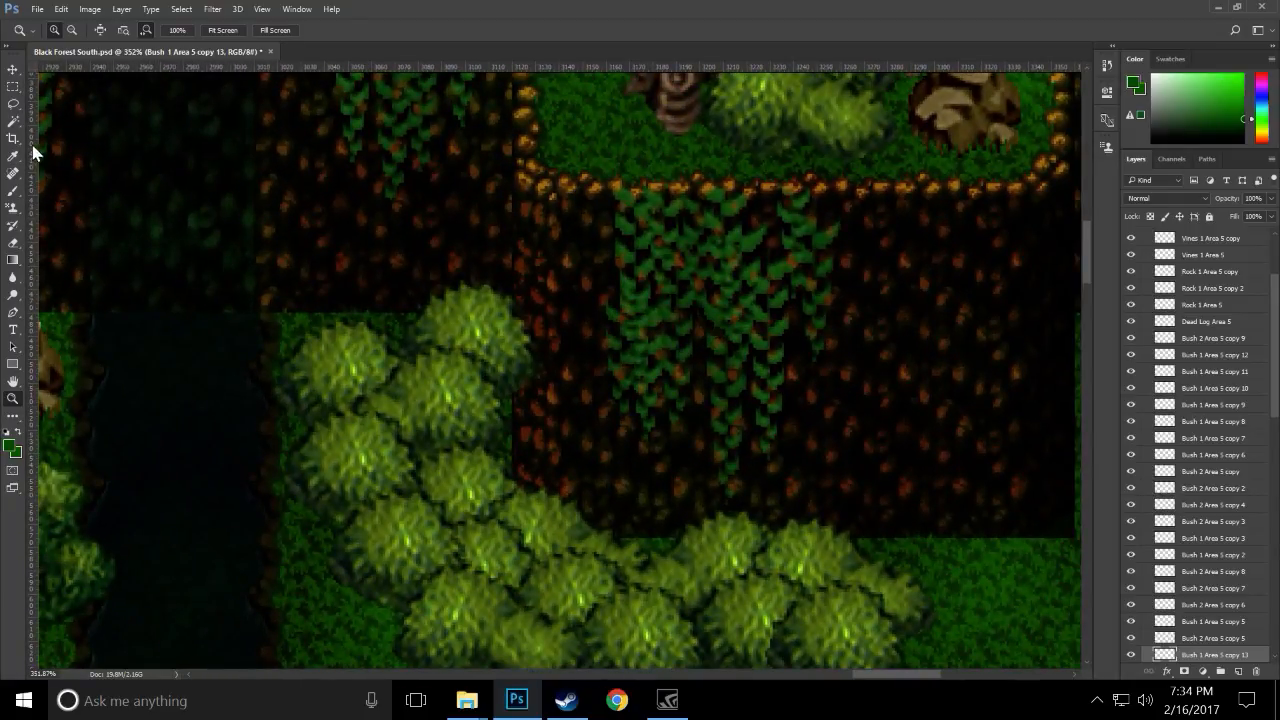
pyautogui.click(13, 87)
pyautogui.moveTo(560, 216); pyautogui.dragTo(515, 421)
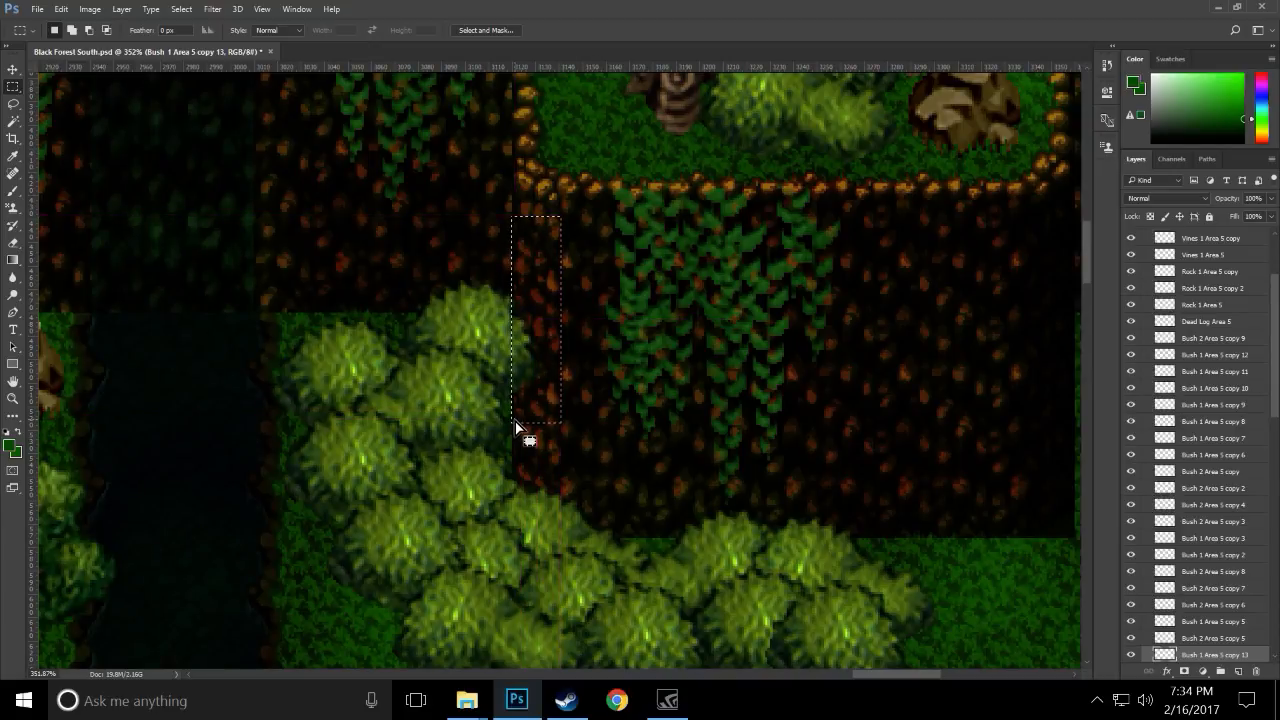
pyautogui.press('Delete')
pyautogui.click(527, 477)
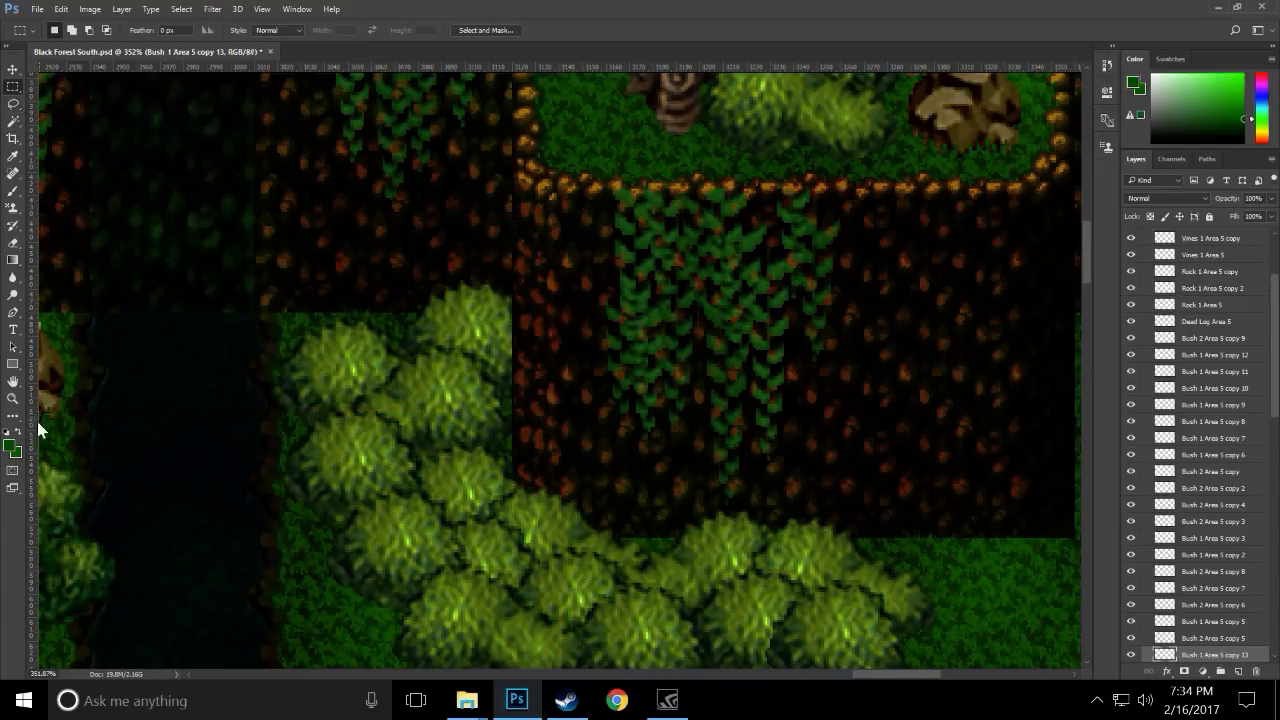
pyautogui.click(12, 398)
pyautogui.moveTo(503, 418); pyautogui.dragTo(443, 433)
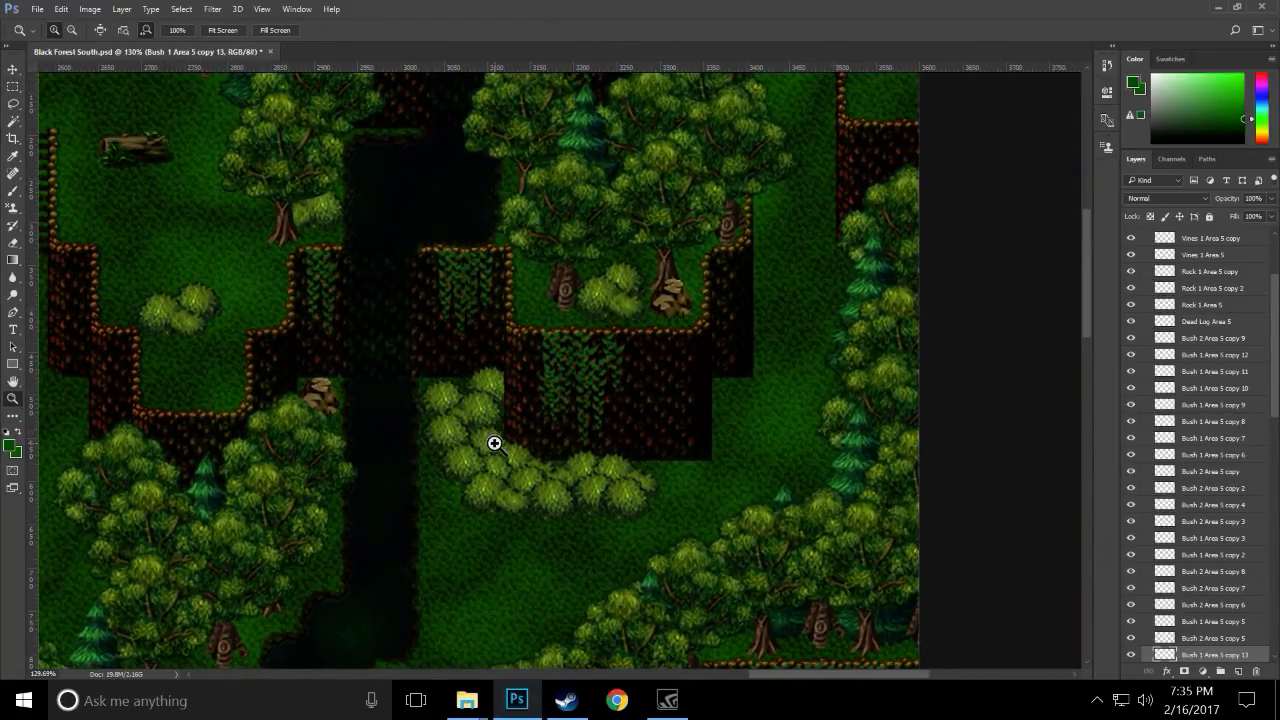
pyautogui.scroll(-3, 494, 443)
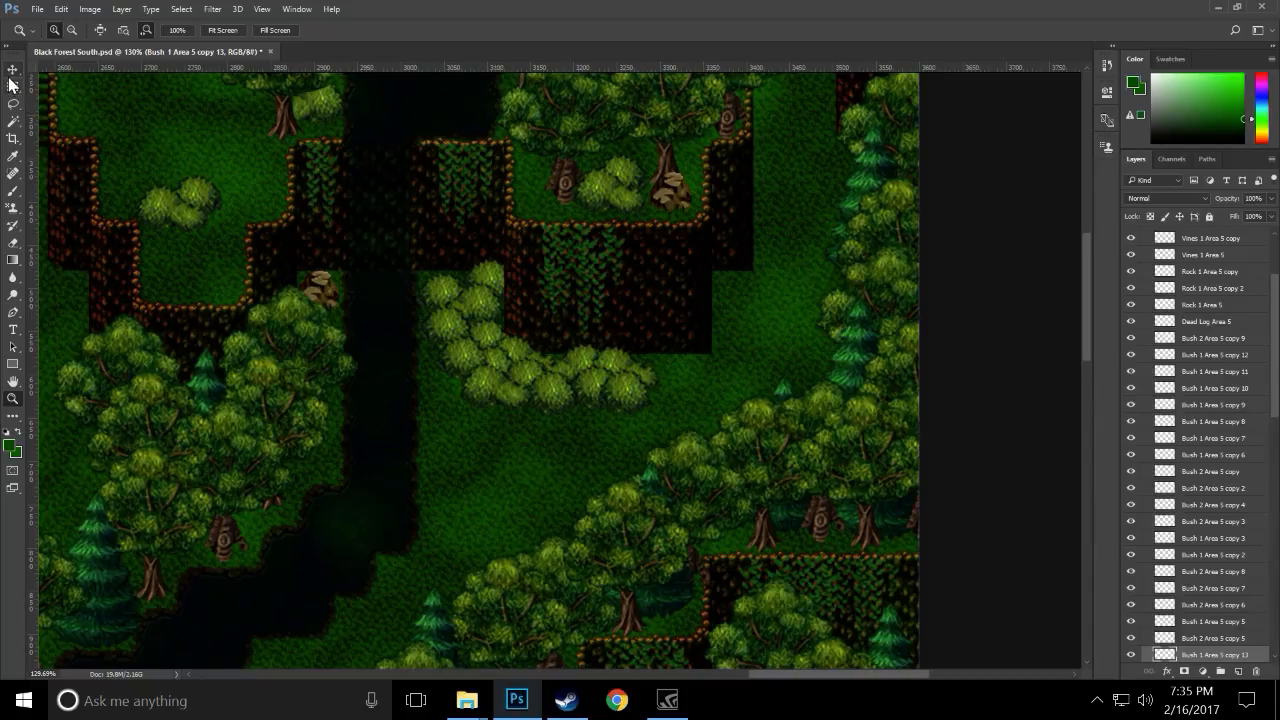
pyautogui.click(13, 71)
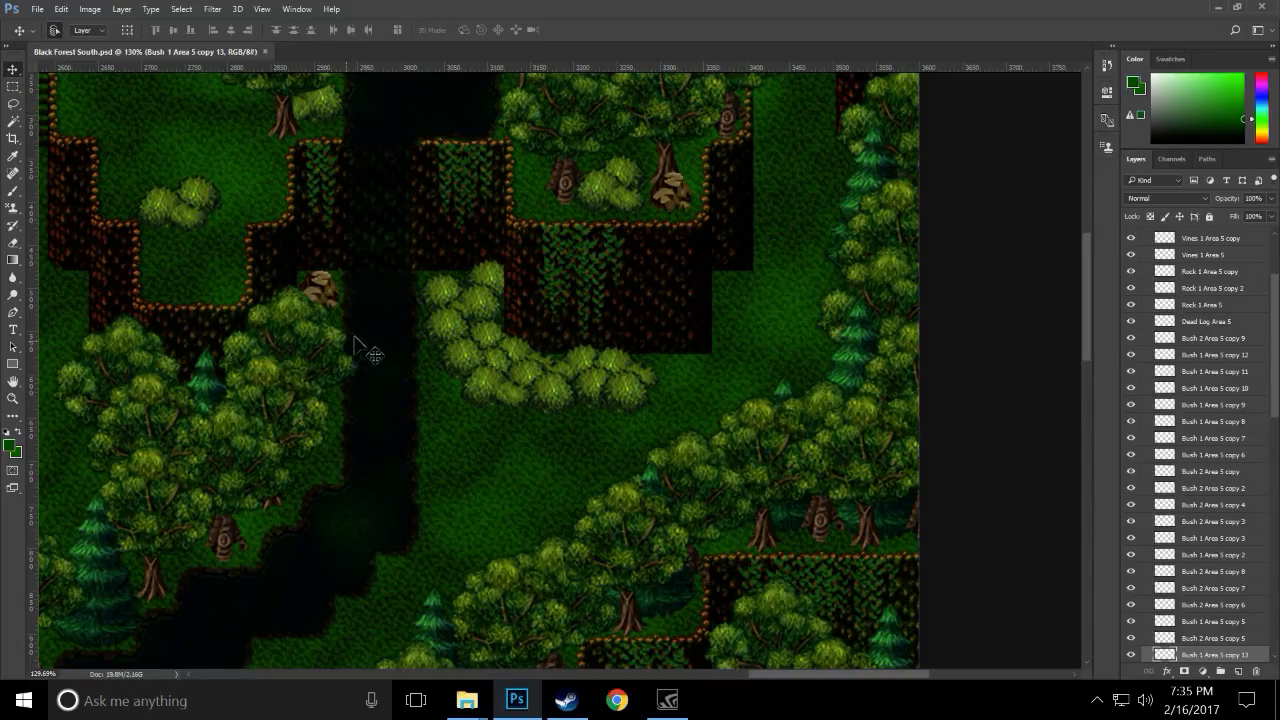
# - Show the grid and duplicate the rock under the ledge tree onto the grass at the bush row's southwest edge
pyautogui.scroll(-2, 551, 450)
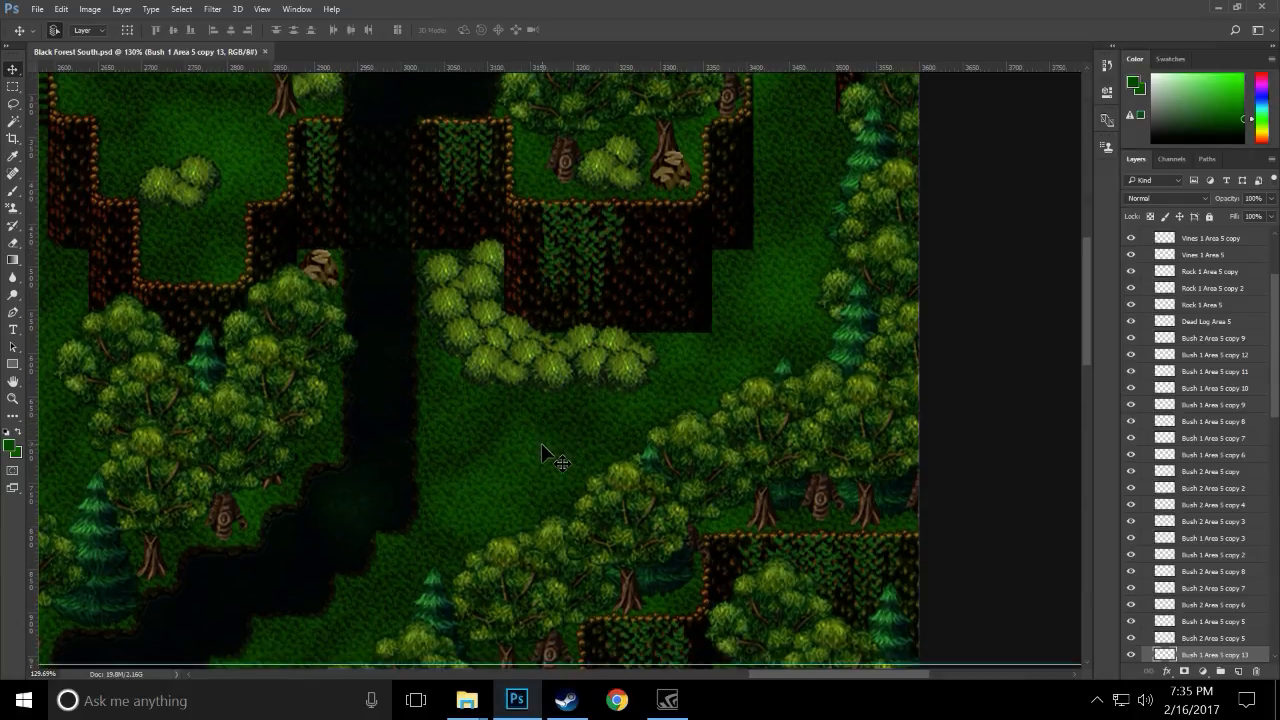
pyautogui.click(261, 10)
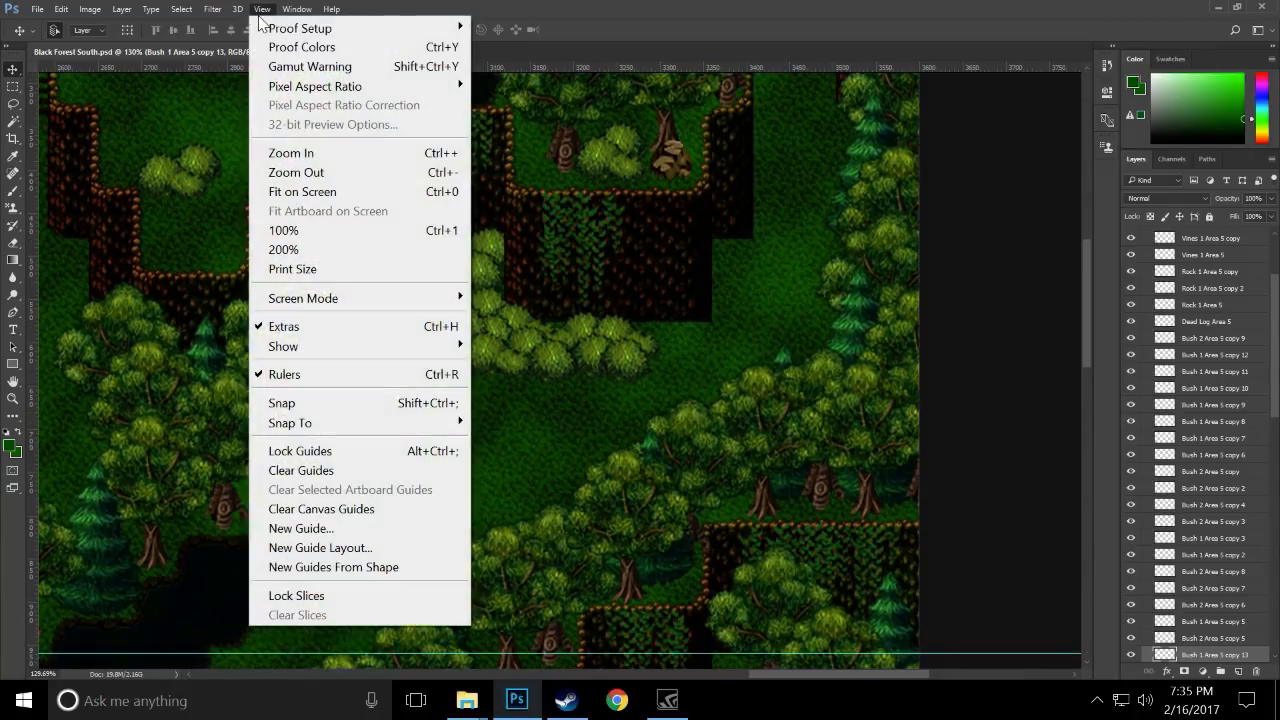
pyautogui.moveTo(296, 350)
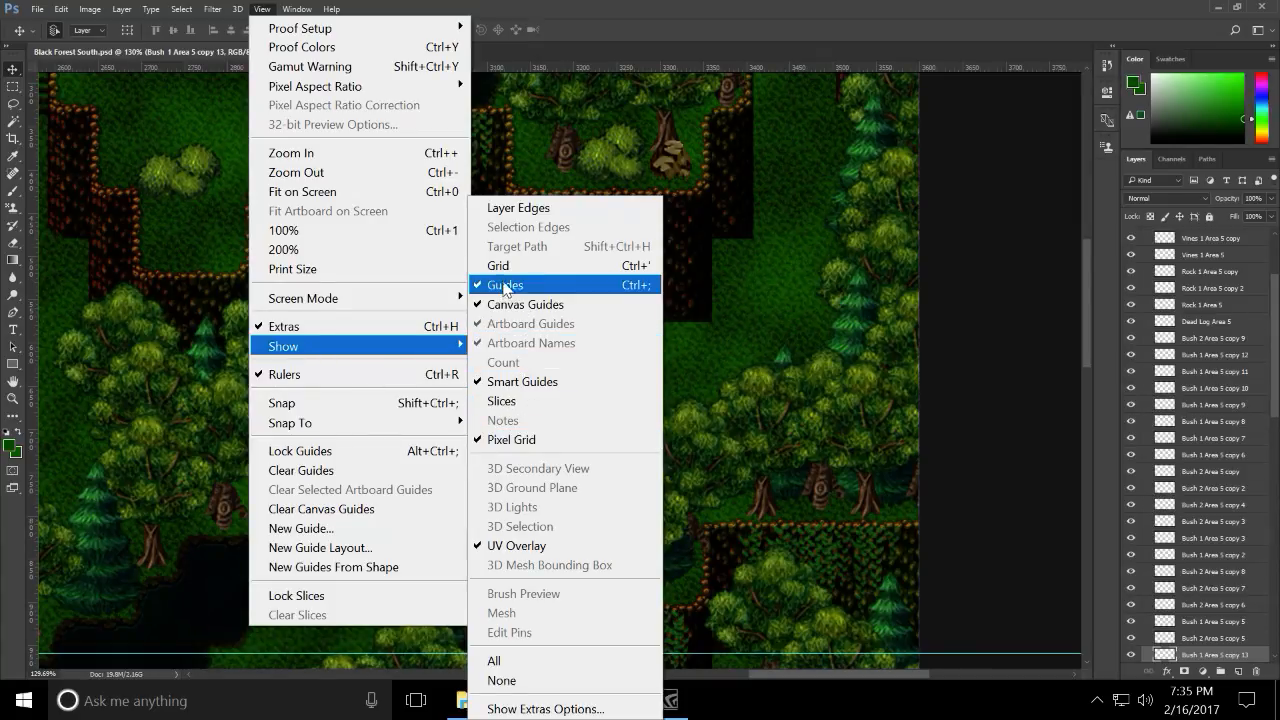
pyautogui.click(505, 266)
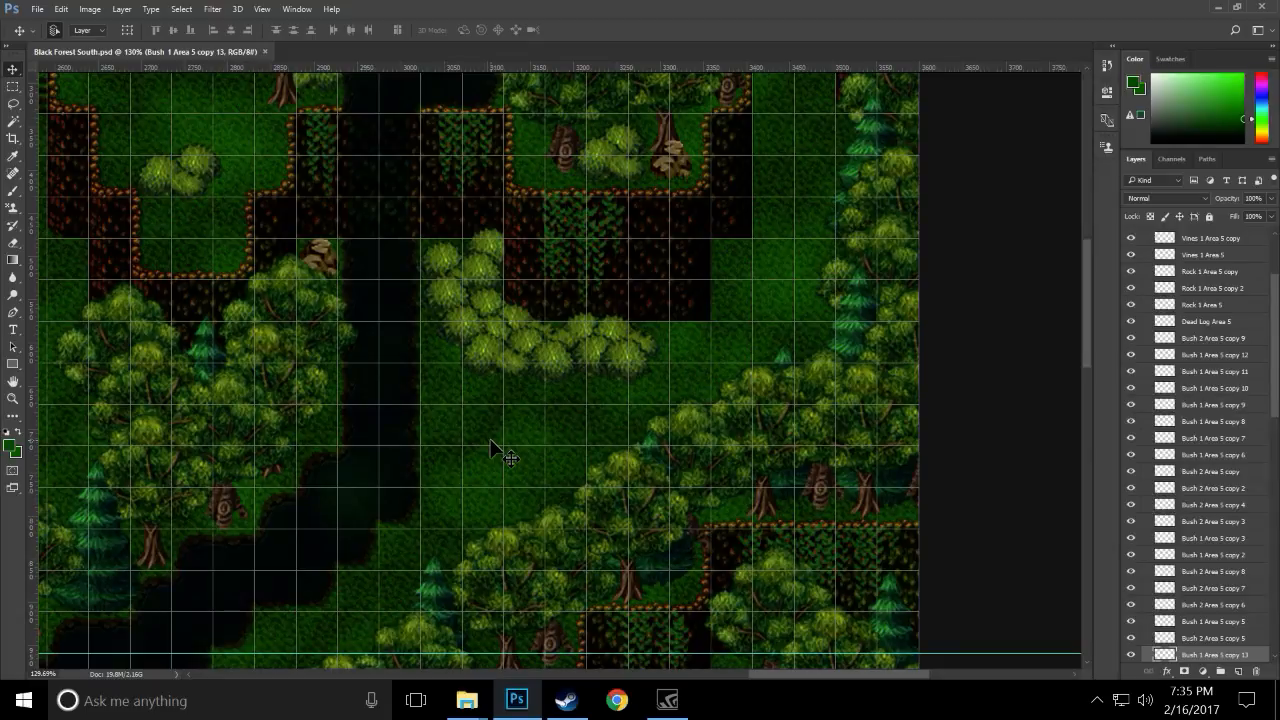
pyautogui.click(675, 156)
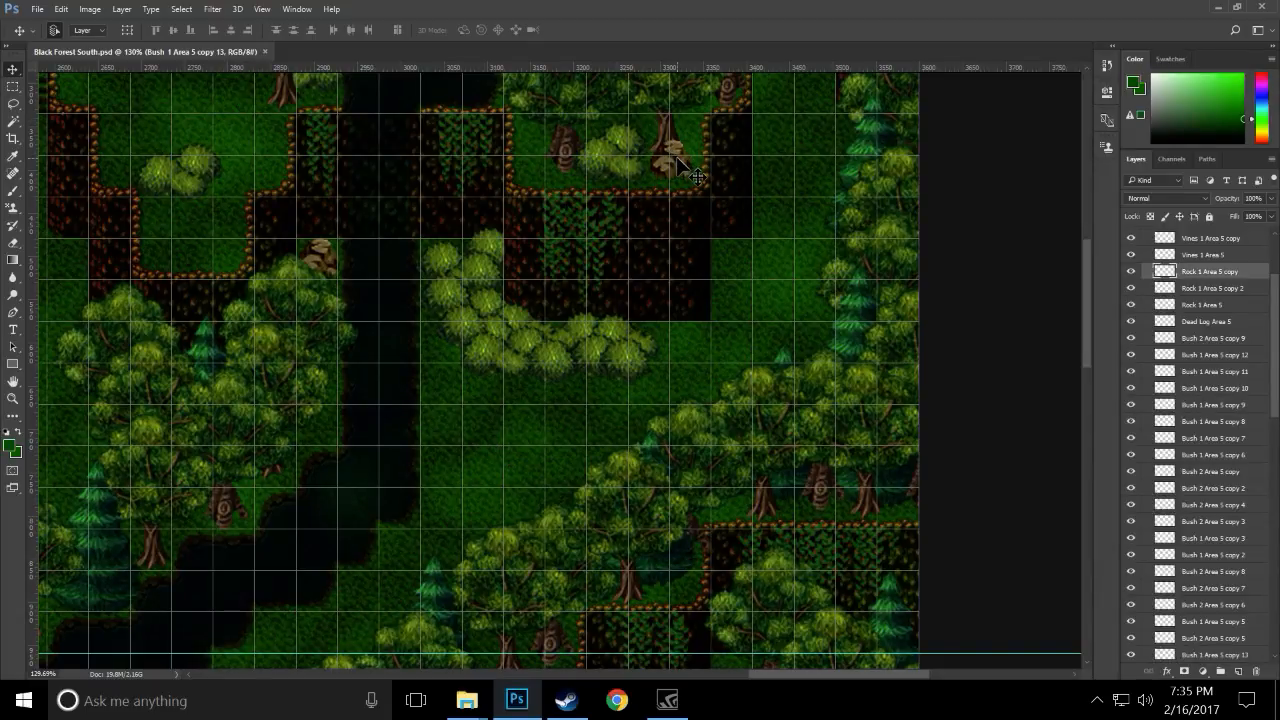
pyautogui.moveTo(697, 177); pyautogui.dragTo(456, 354)
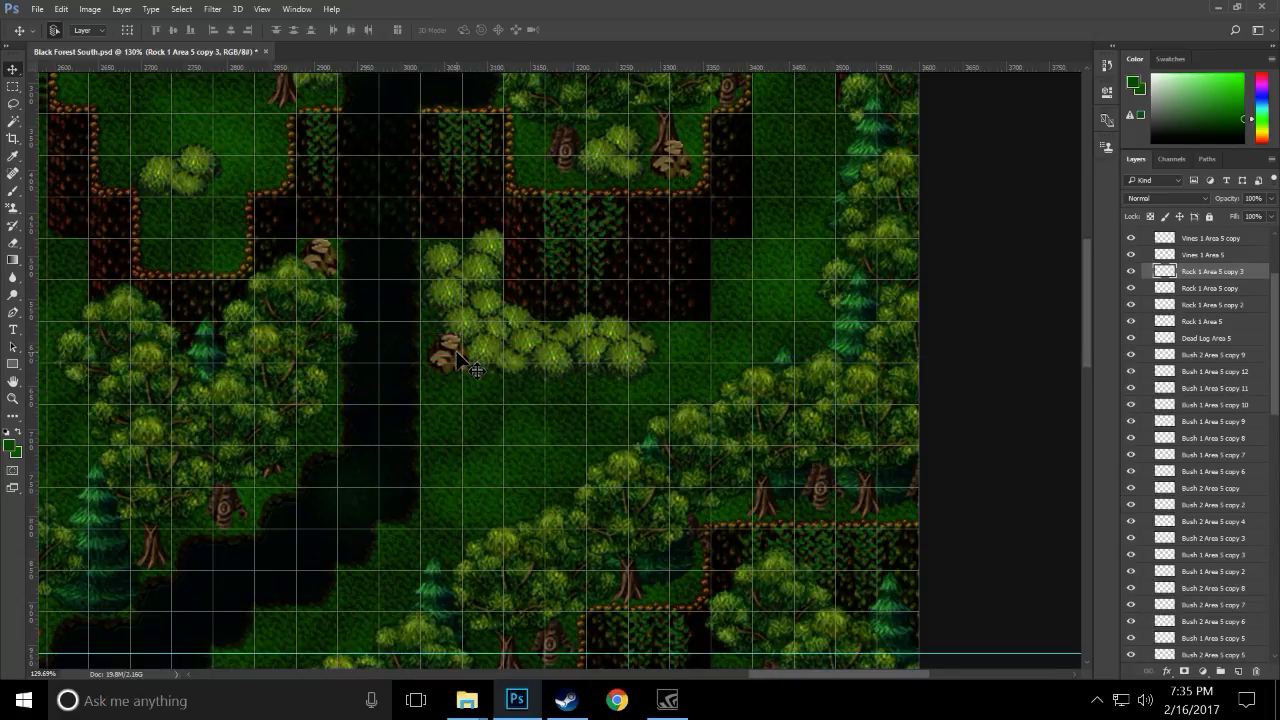
# - Duplicate the dead log from the northwest clearing onto the open grass south of the new rock and bush row
pyautogui.scroll(5, 560, 470)
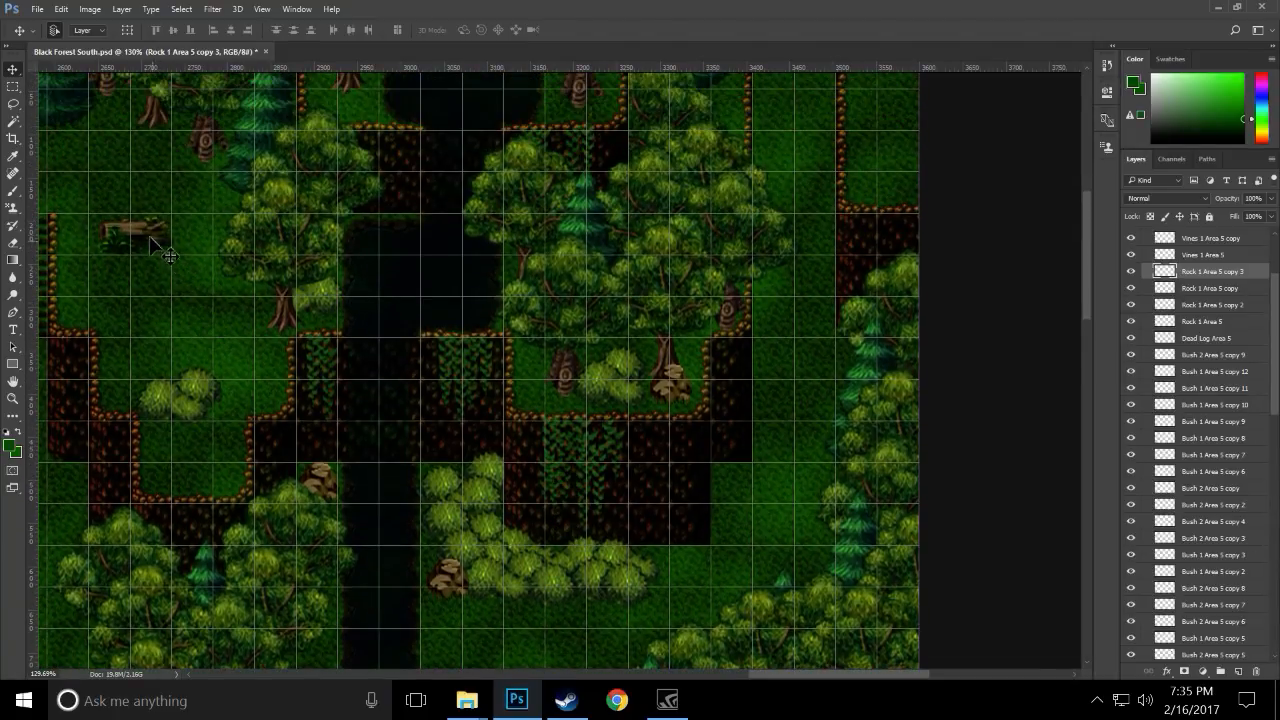
pyautogui.click(148, 236)
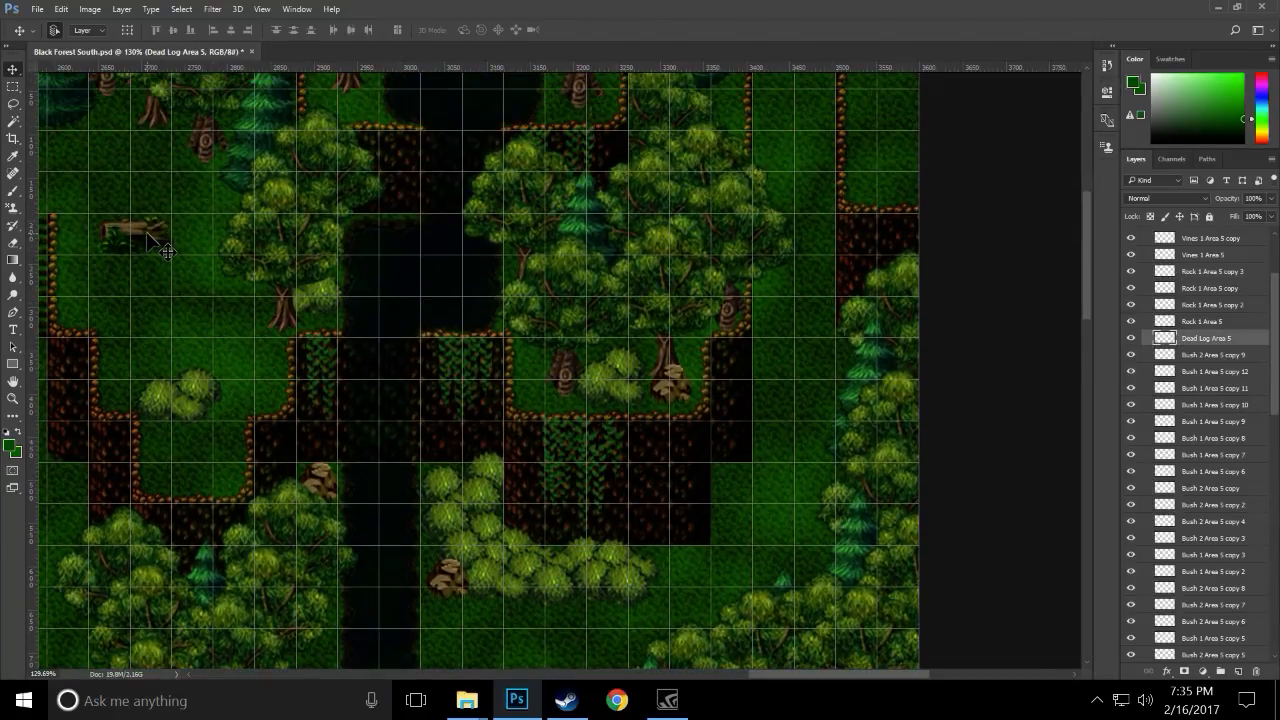
pyautogui.moveTo(148, 238); pyautogui.dragTo(517, 635)
pyautogui.scroll(-7, 525, 500)
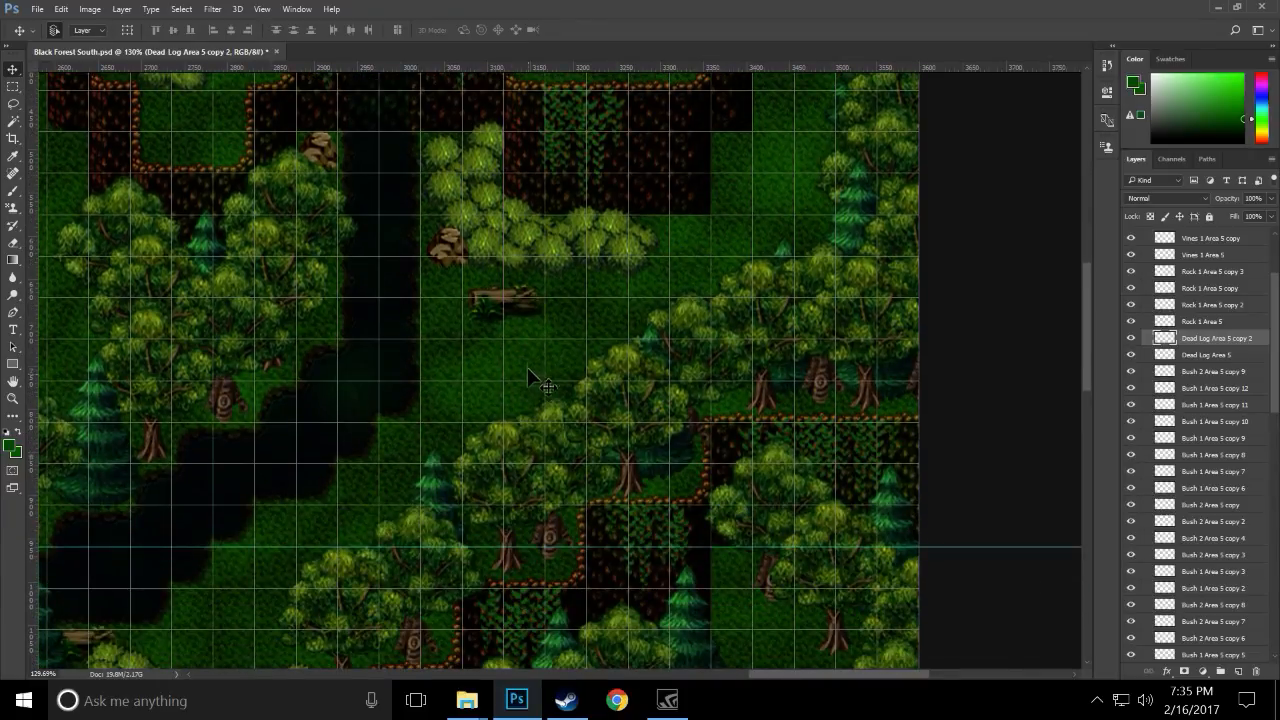
pyautogui.moveTo(509, 294); pyautogui.dragTo(509, 362)
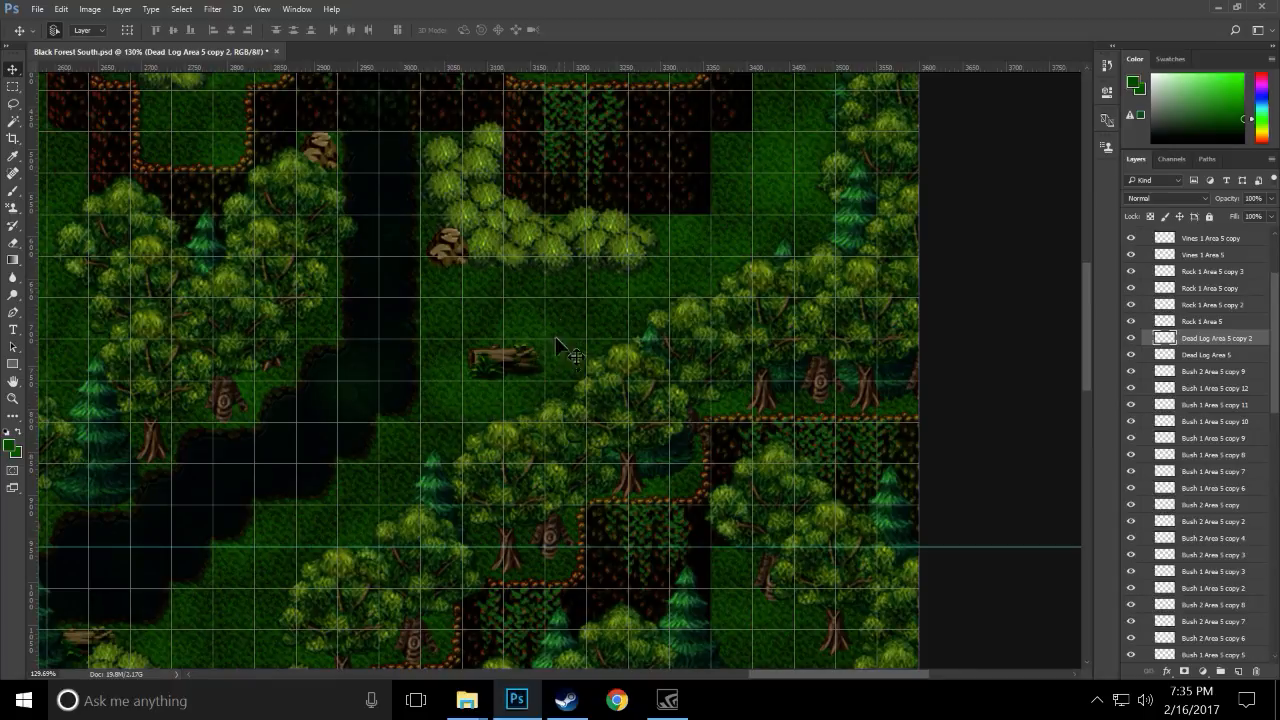
# - Duplicate the rock beside the bush row to the foot of the cliff's stepped eastern corner
pyautogui.click(476, 288)
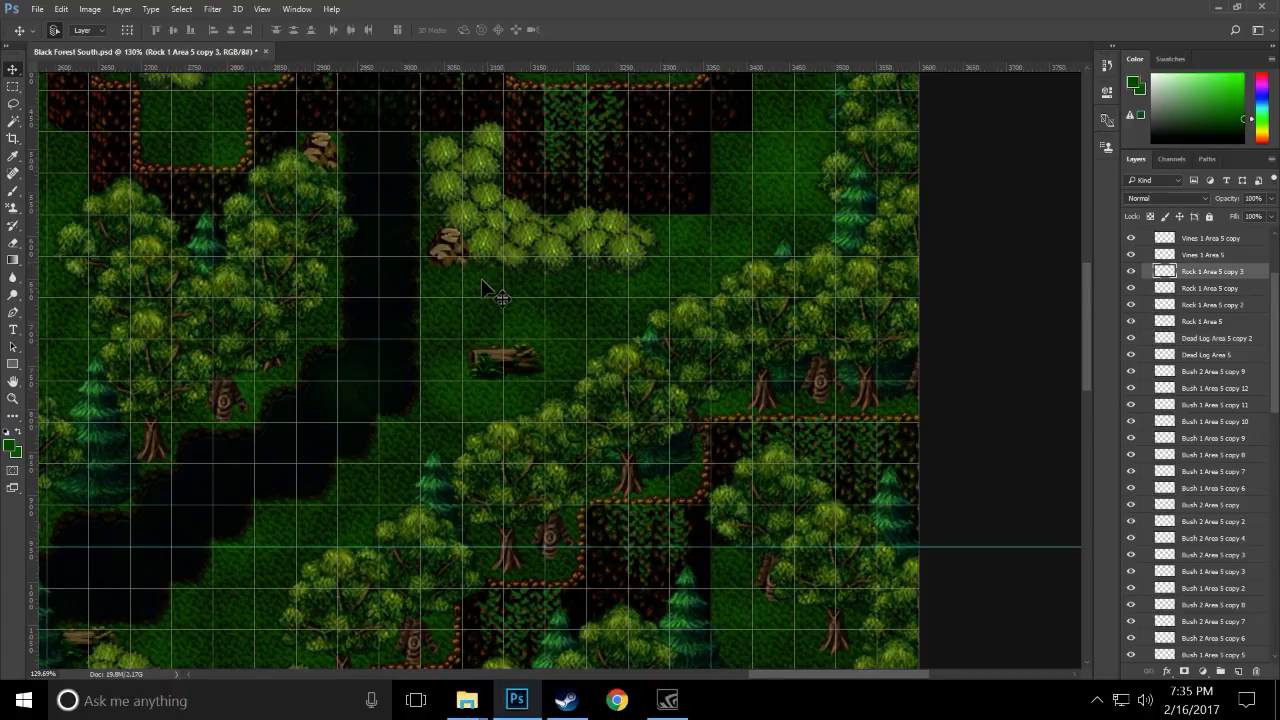
pyautogui.scroll(3, 481, 281)
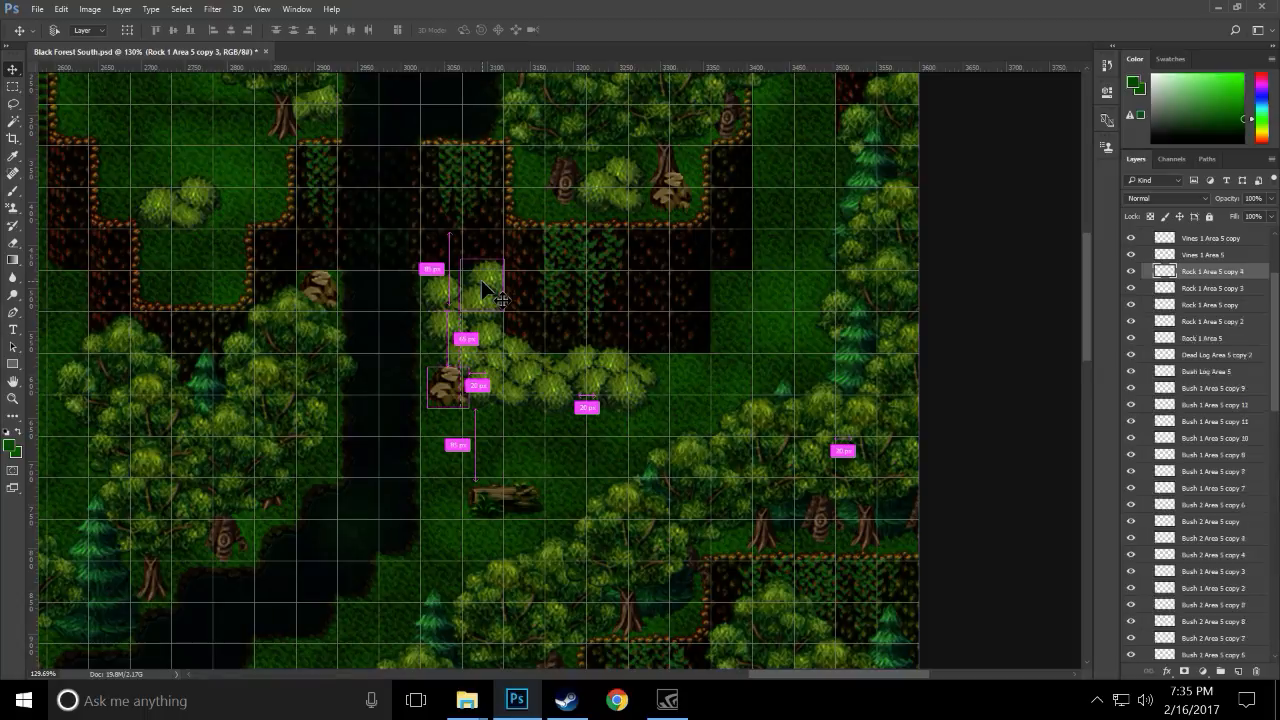
pyautogui.moveTo(452, 381); pyautogui.dragTo(731, 277)
pyautogui.scroll(4, 731, 277)
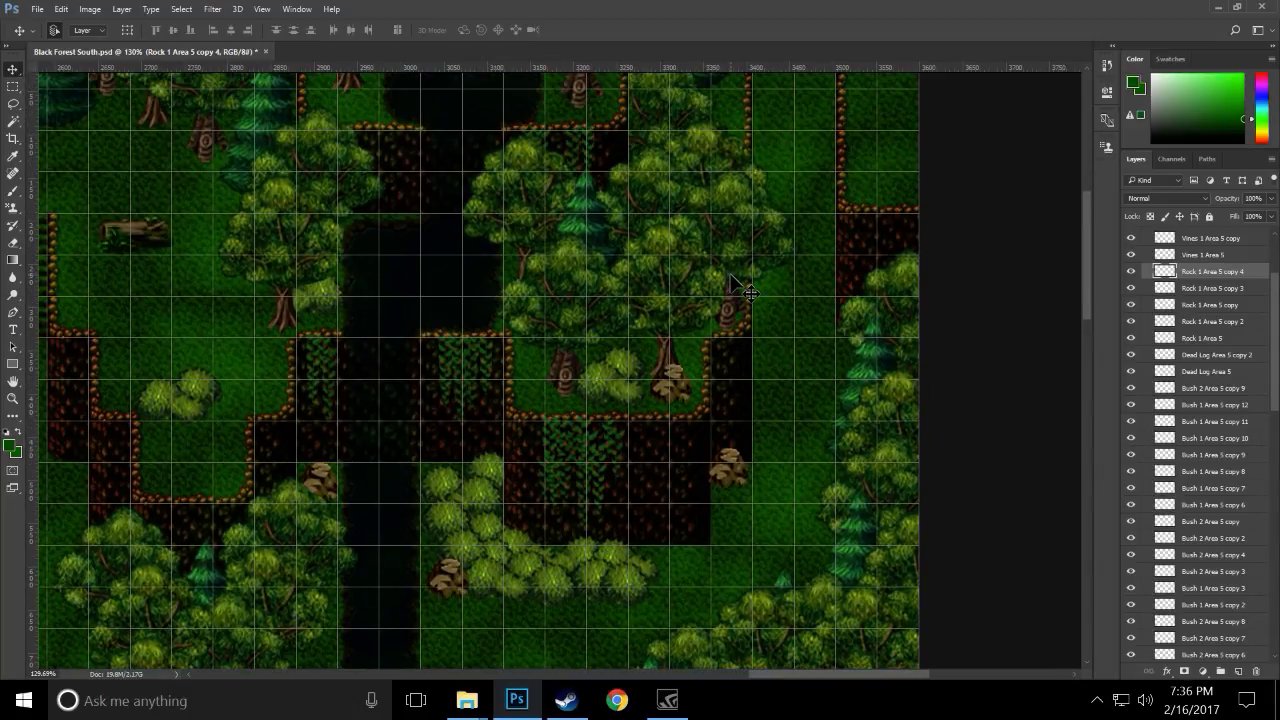
pyautogui.scroll(-3, 731, 277)
# - Save the map file and hide the grid
pyautogui.hotkey('ctrl', 's')
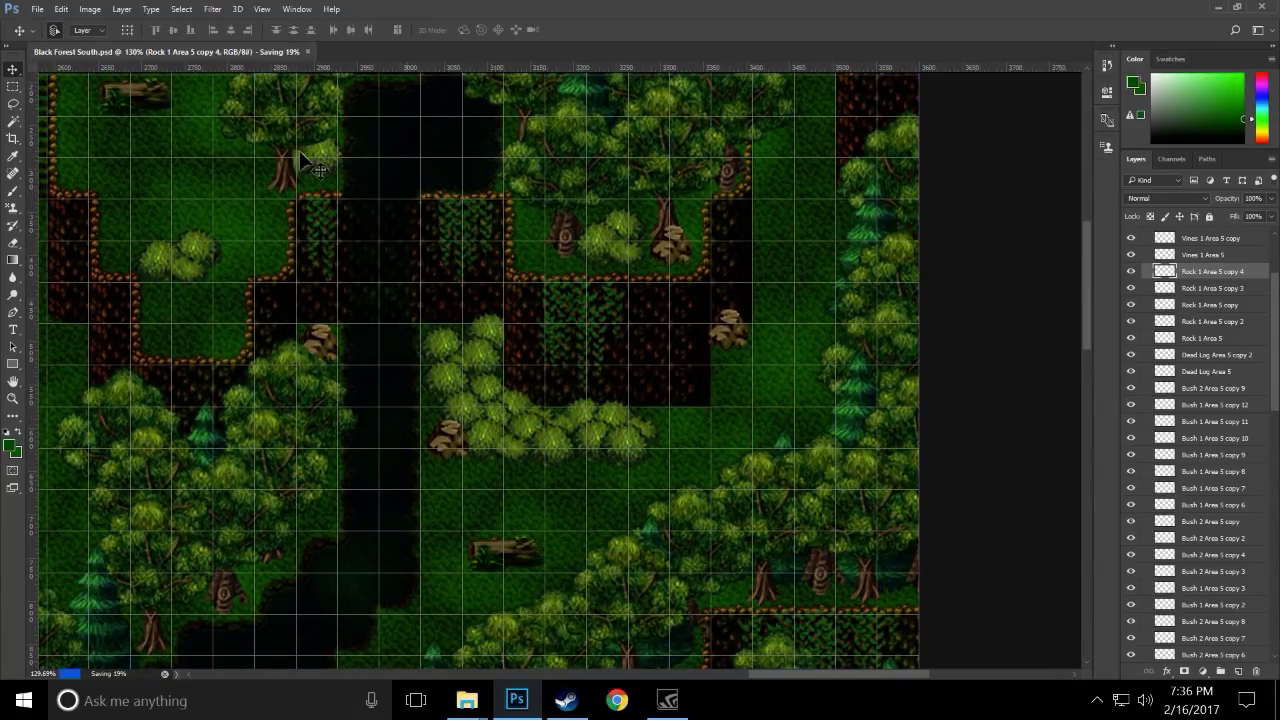
pyautogui.click(261, 9)
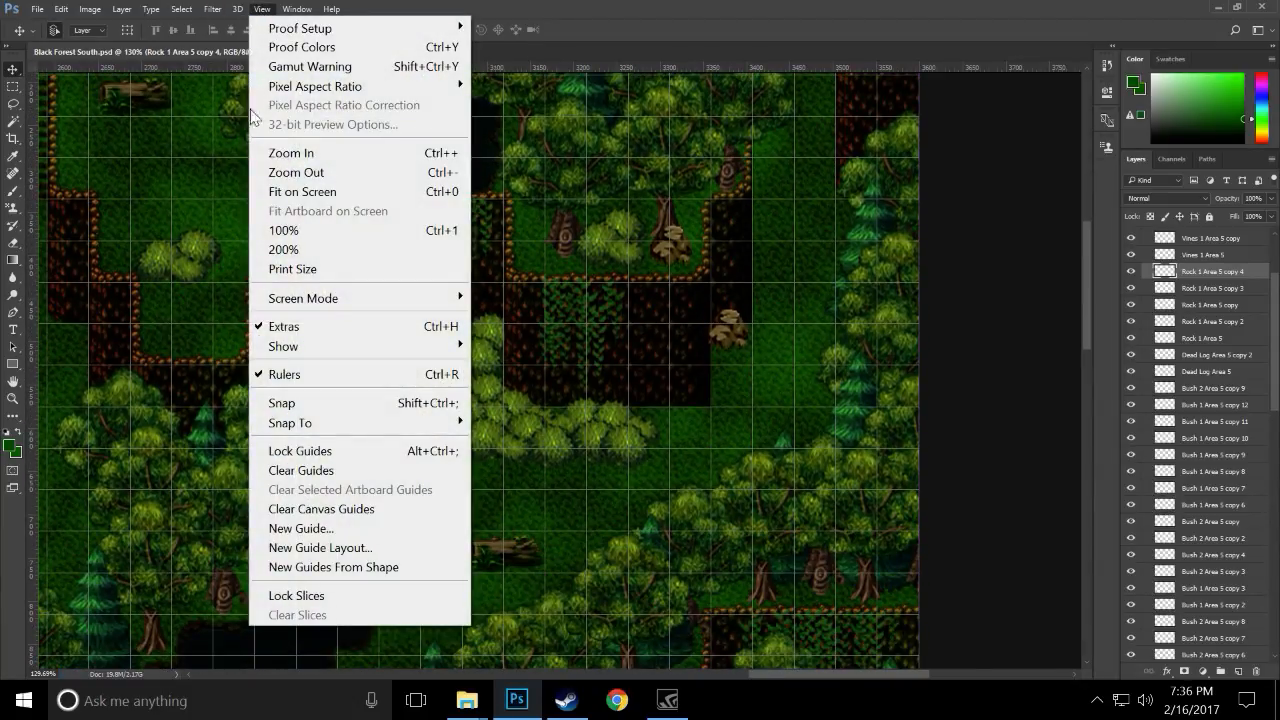
pyautogui.moveTo(455, 346)
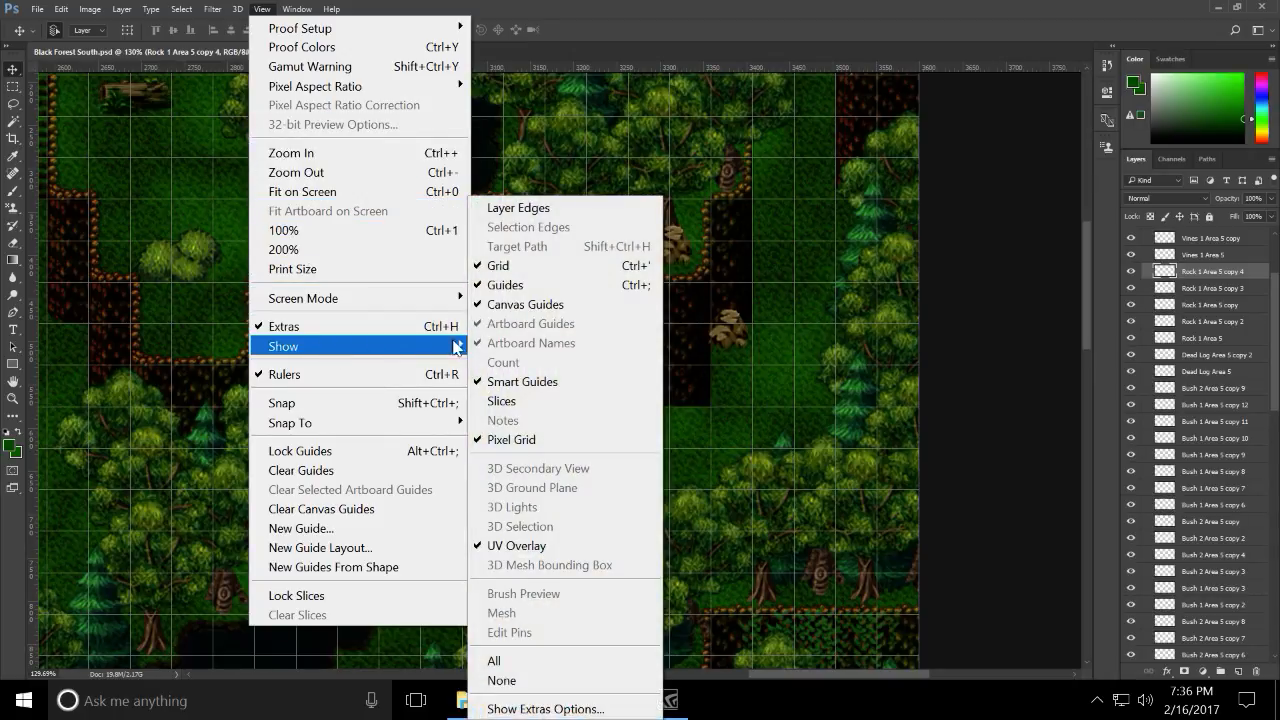
pyautogui.click(535, 266)
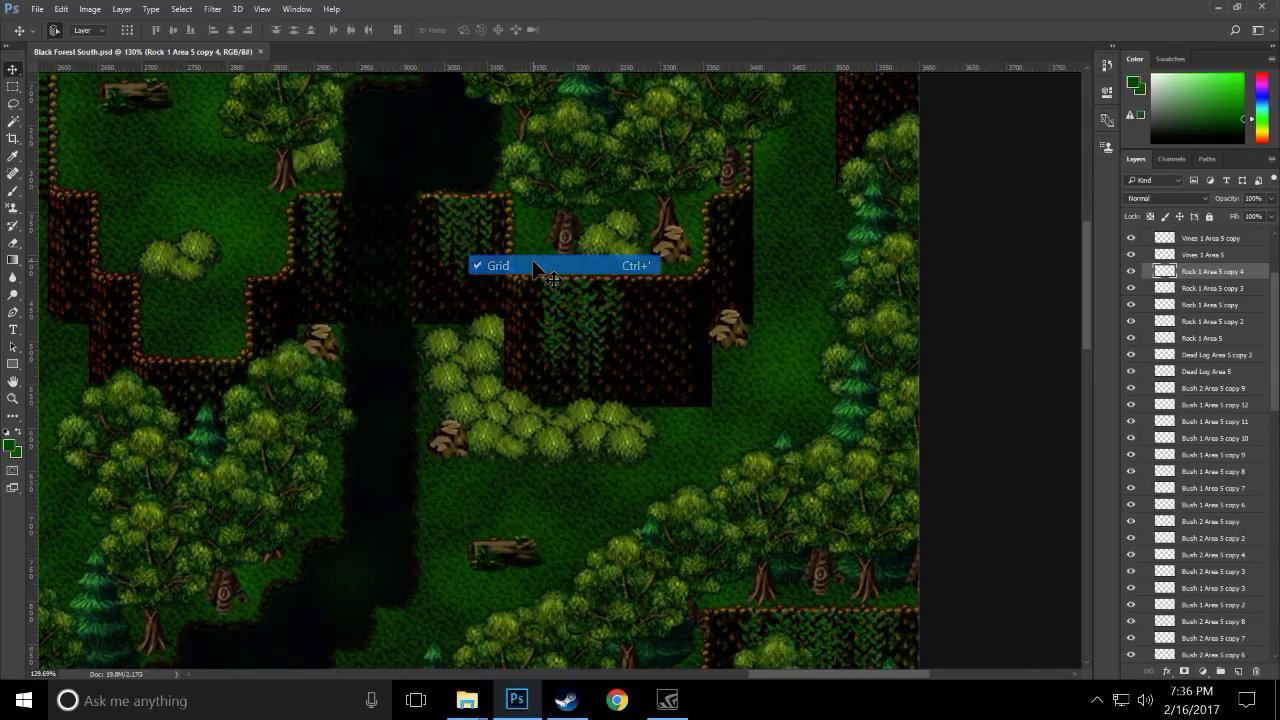
# - Fit the whole map in view, and collapse and lock the Area 5 group
pyautogui.click(13, 398)
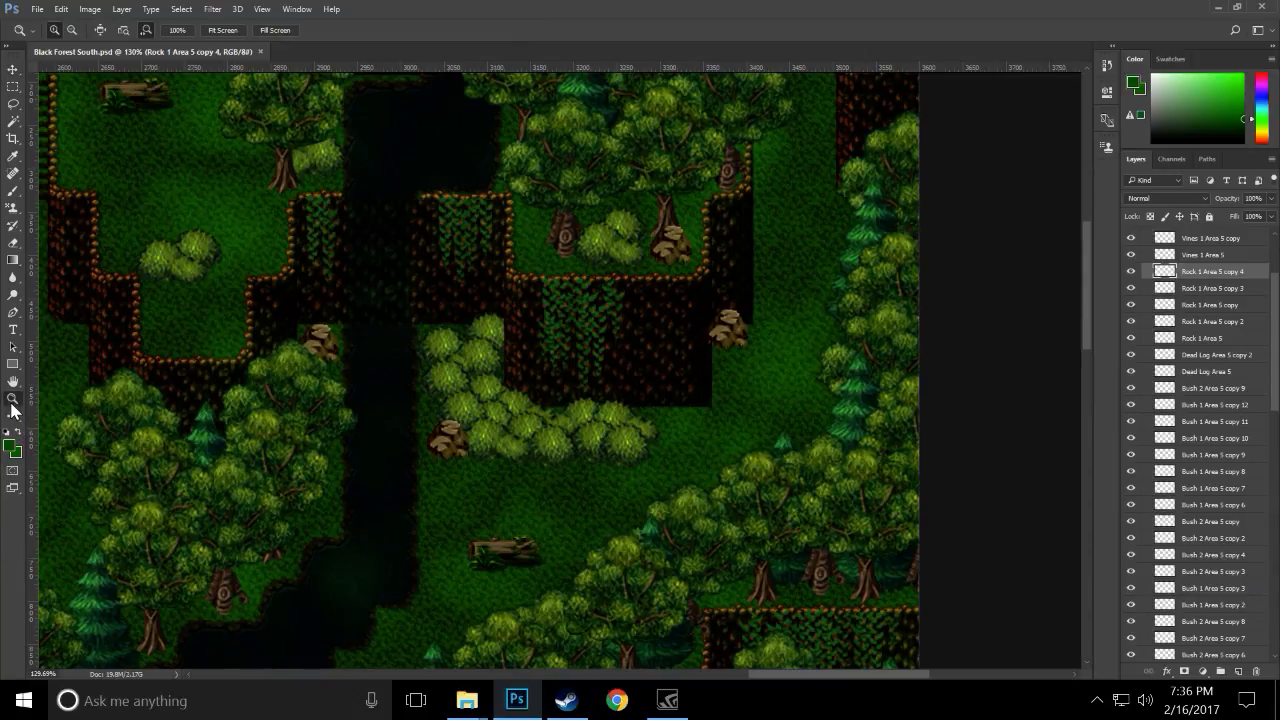
pyautogui.click(217, 32)
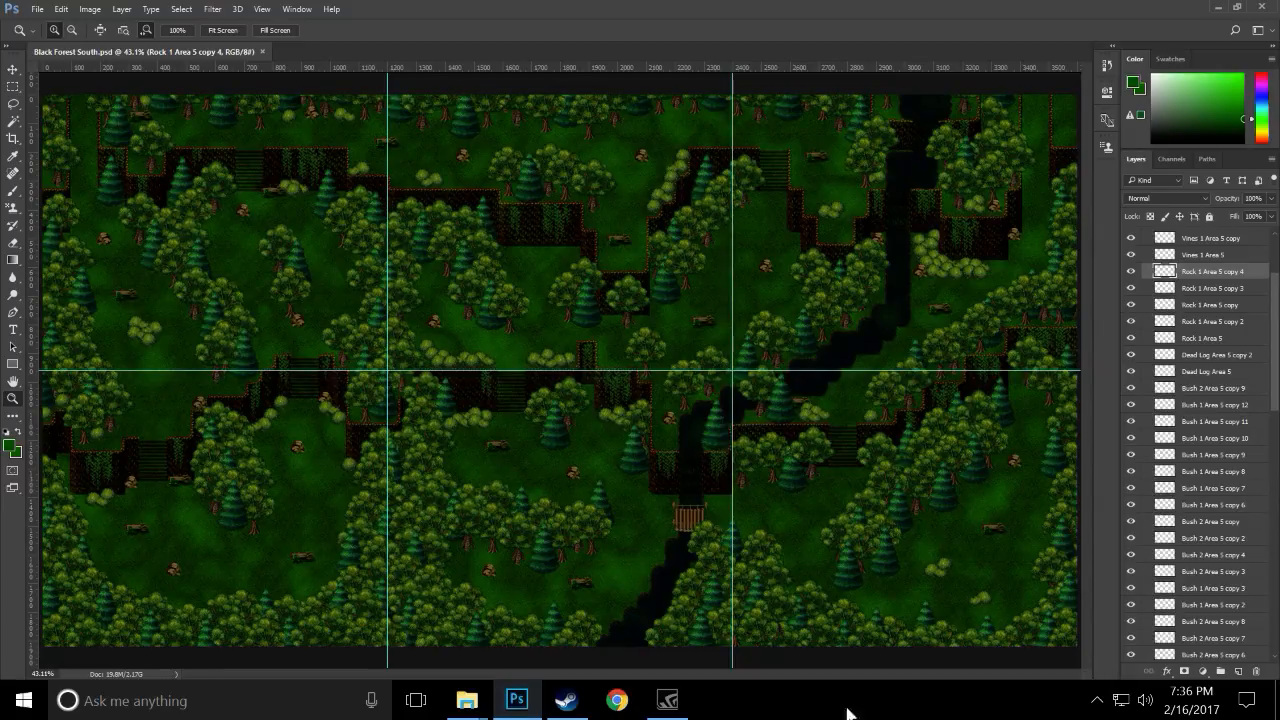
pyautogui.scroll(4, 1208, 491)
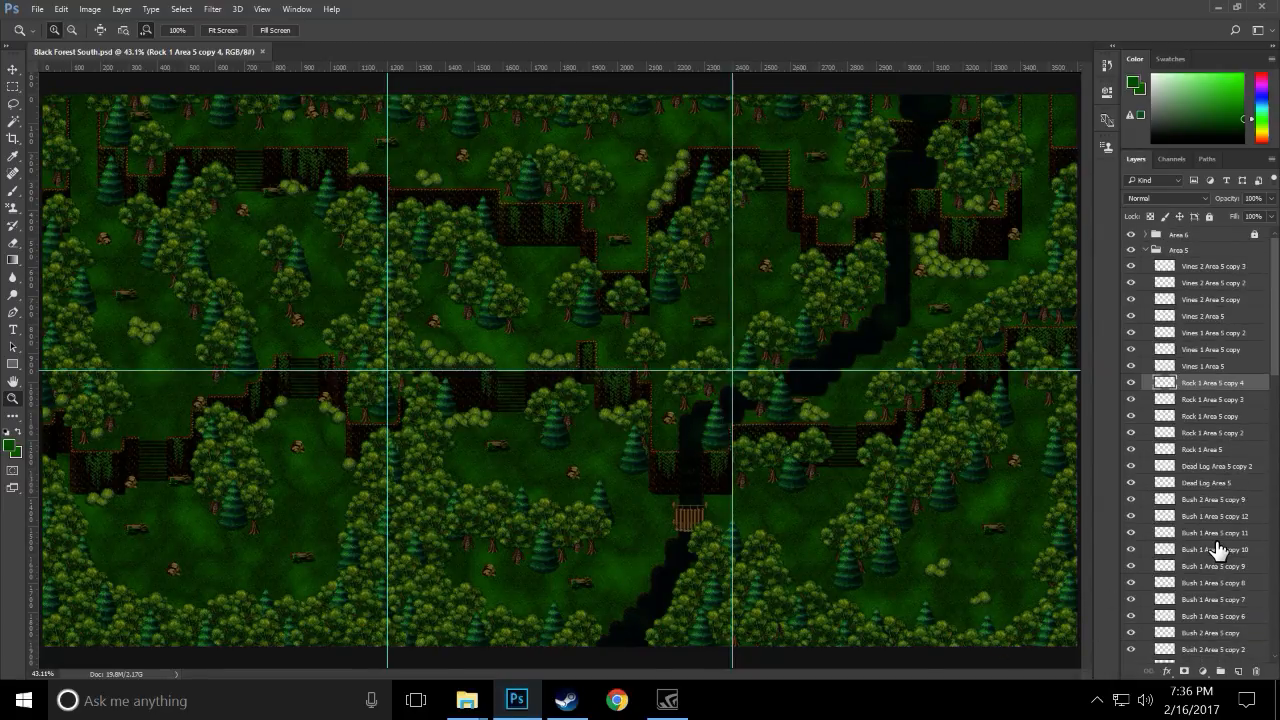
pyautogui.click(1146, 250)
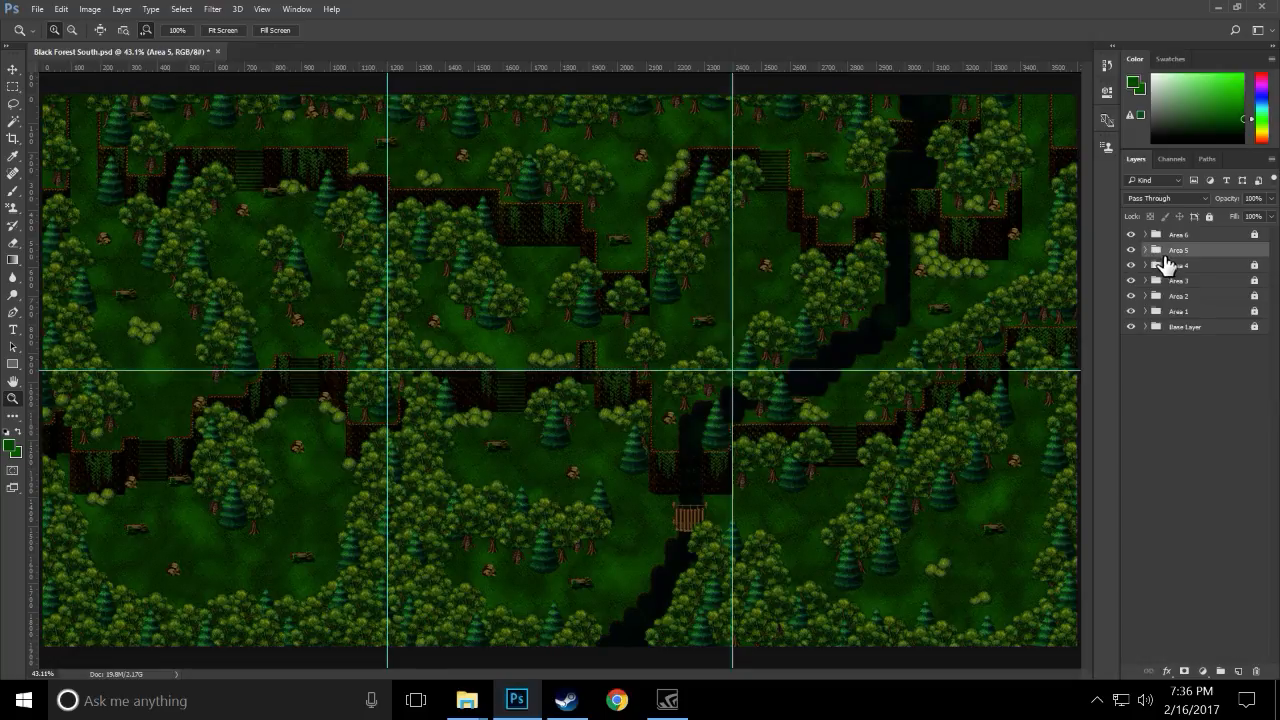
# - Unlock and expand the Base Layer group, with the Pattern Stamp tool ready over the map's northwest area
pyautogui.click(1194, 327)
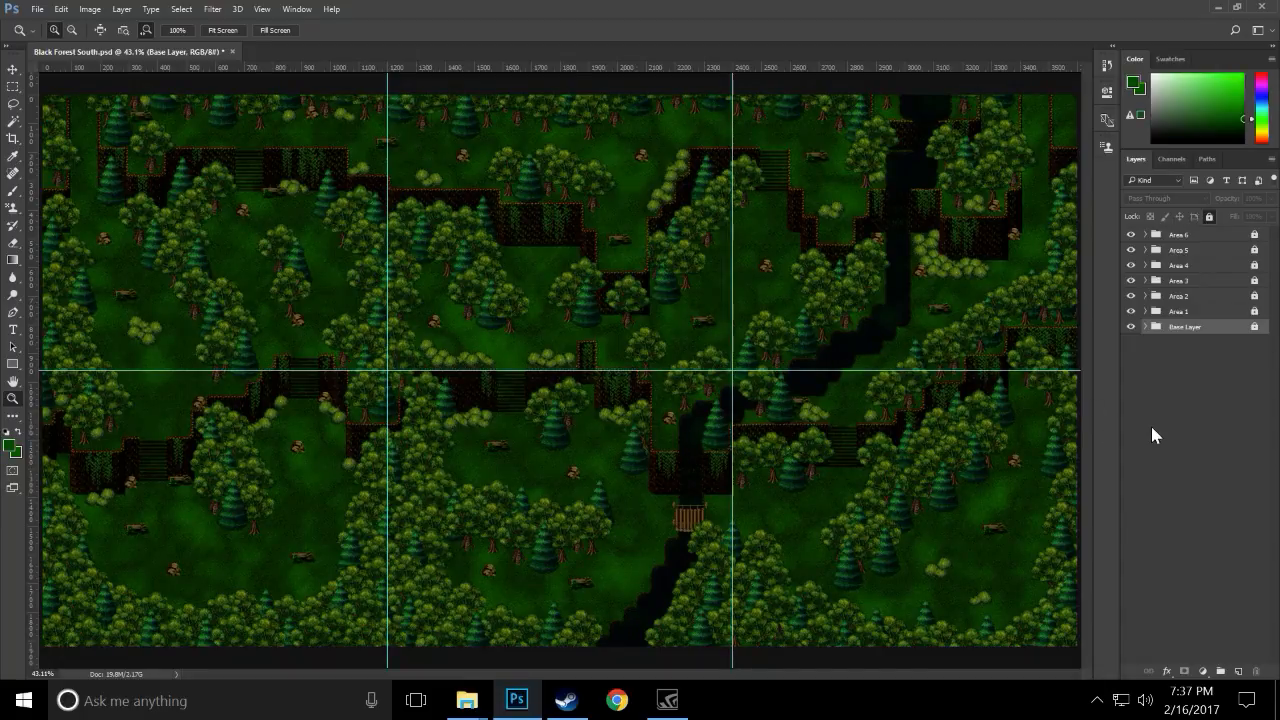
pyautogui.moveTo(146, 223); pyautogui.dragTo(194, 240)
pyautogui.scroll(6, 228, 269)
pyautogui.moveTo(441, 320); pyautogui.dragTo(416, 316)
pyautogui.moveTo(143, 211); pyautogui.dragTo(156, 208)
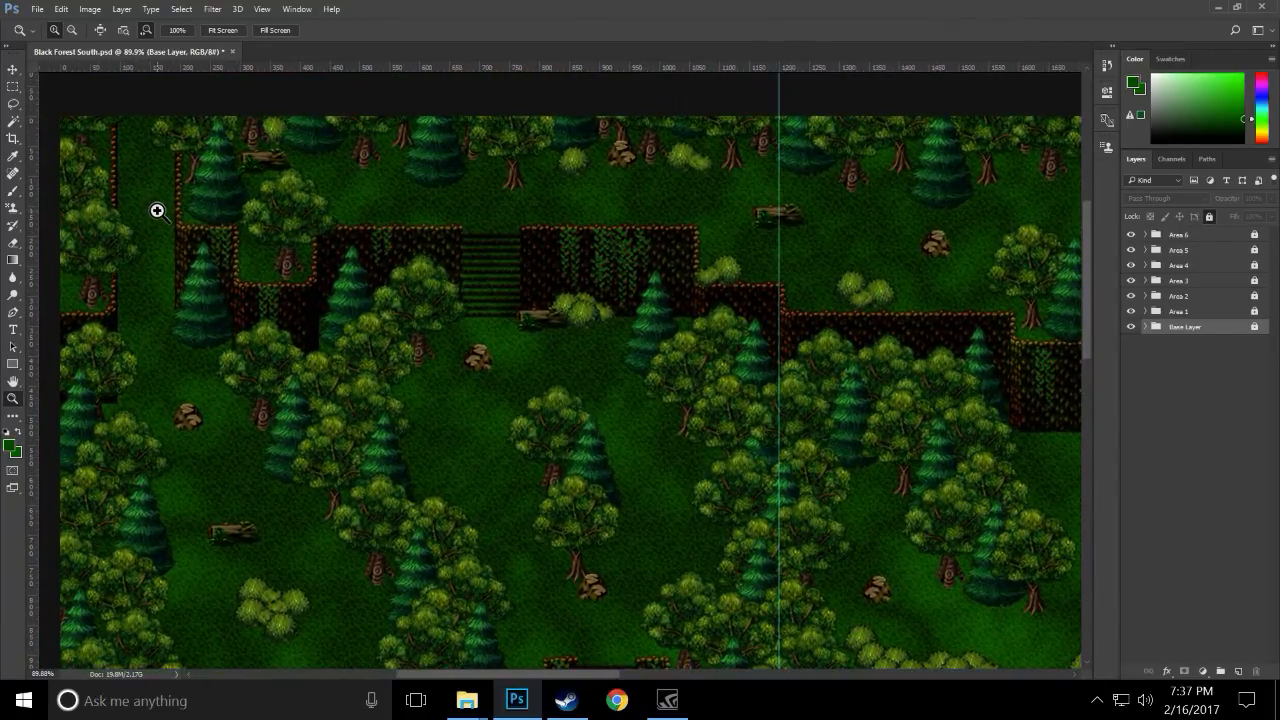
pyautogui.scroll(-1, 157, 212)
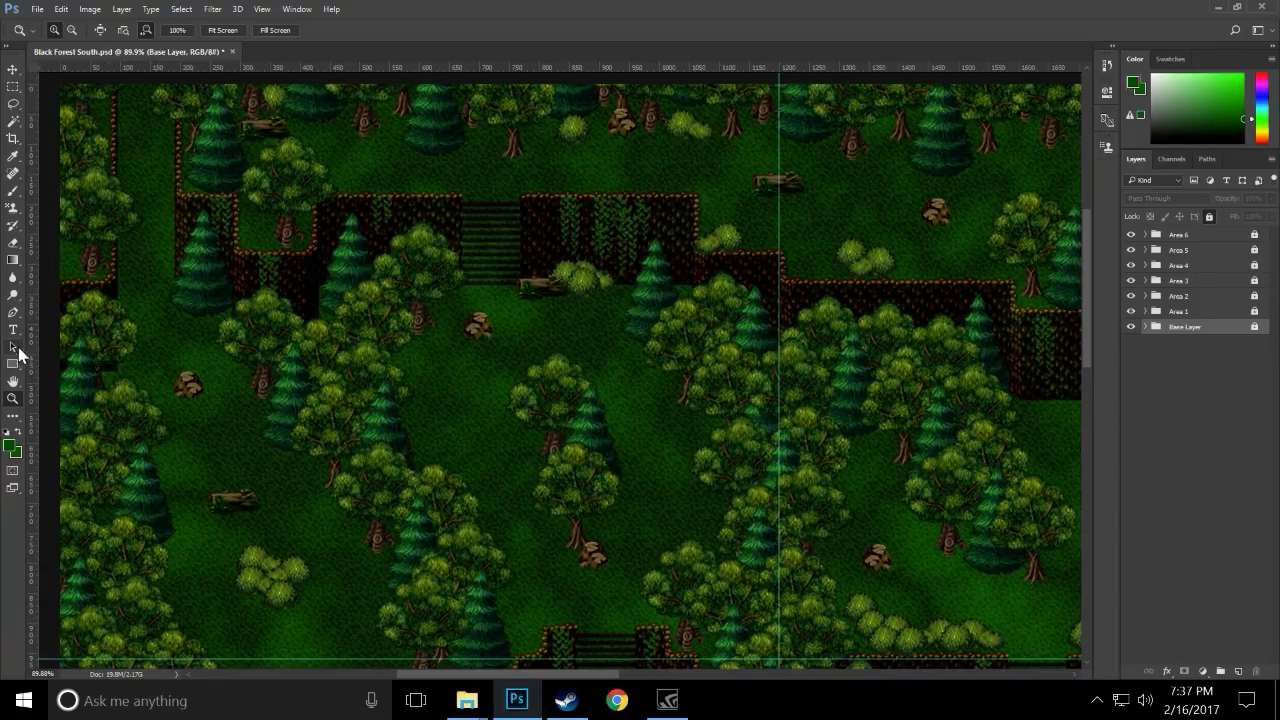
pyautogui.click(13, 210)
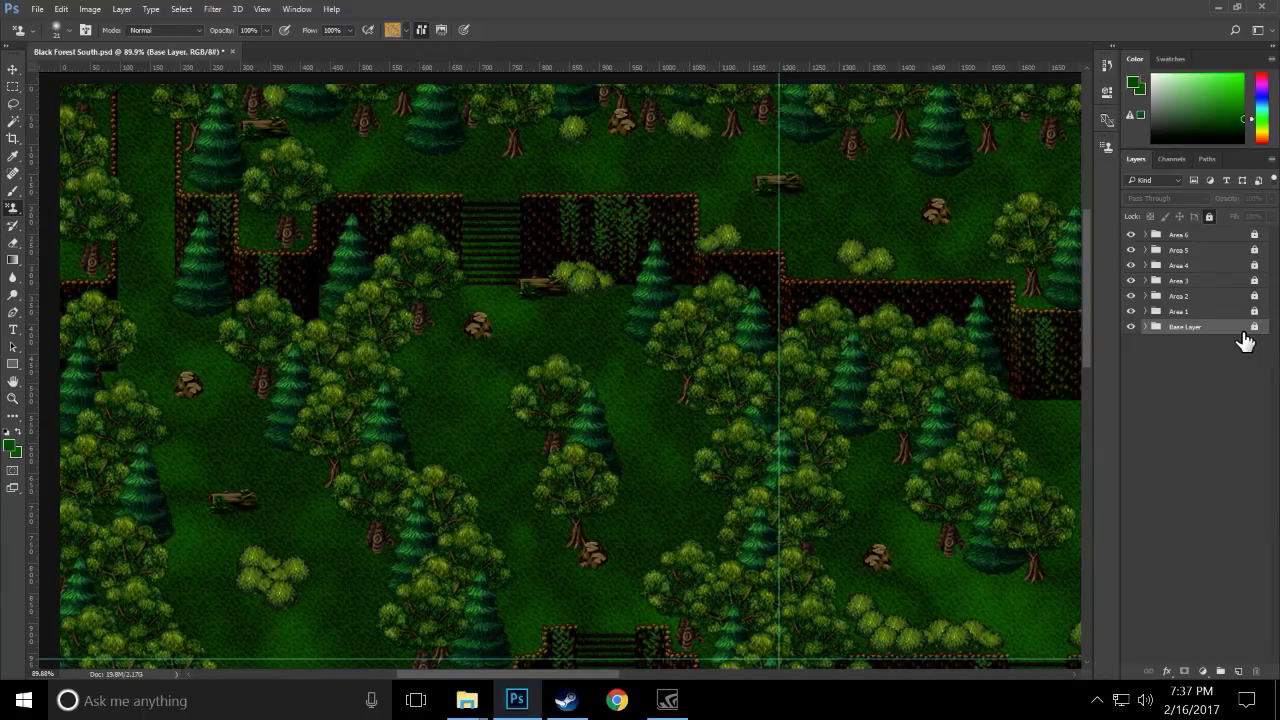
pyautogui.click(1208, 218)
pyautogui.click(1146, 327)
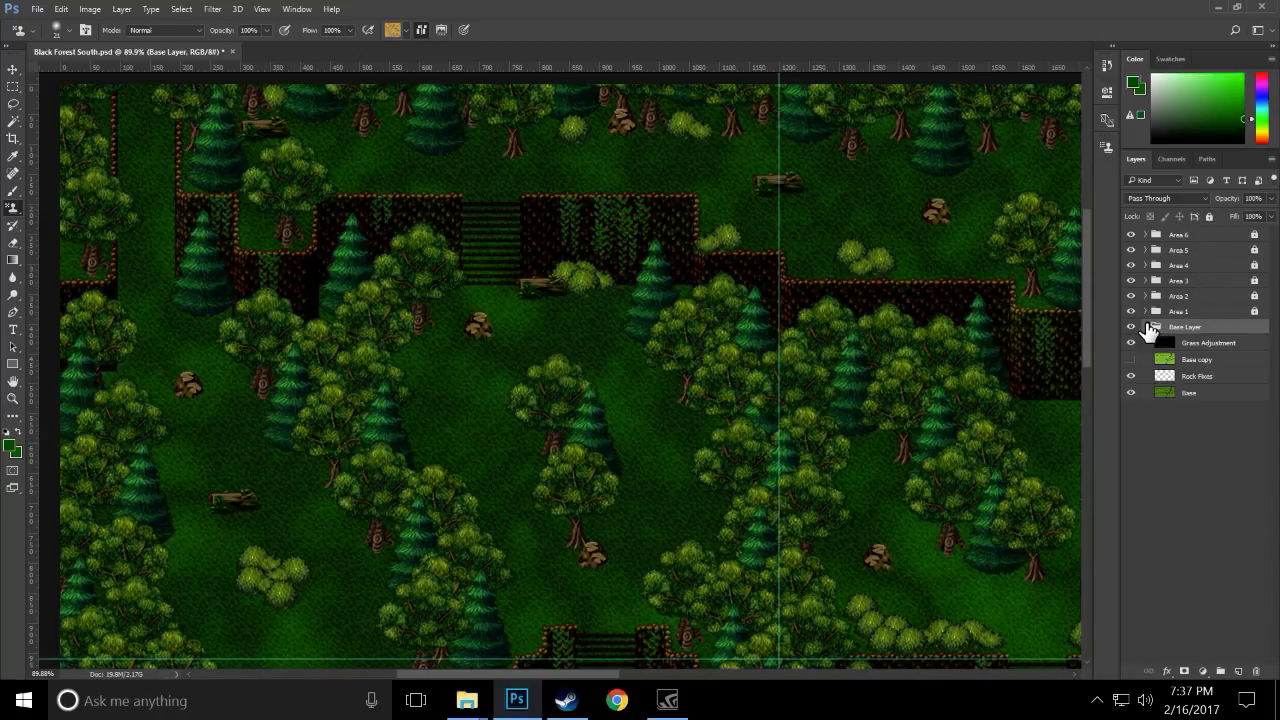
# - Create a new layer named Dirt directly above Grass Adjustment in the Base Layer group
pyautogui.click(1196, 346)
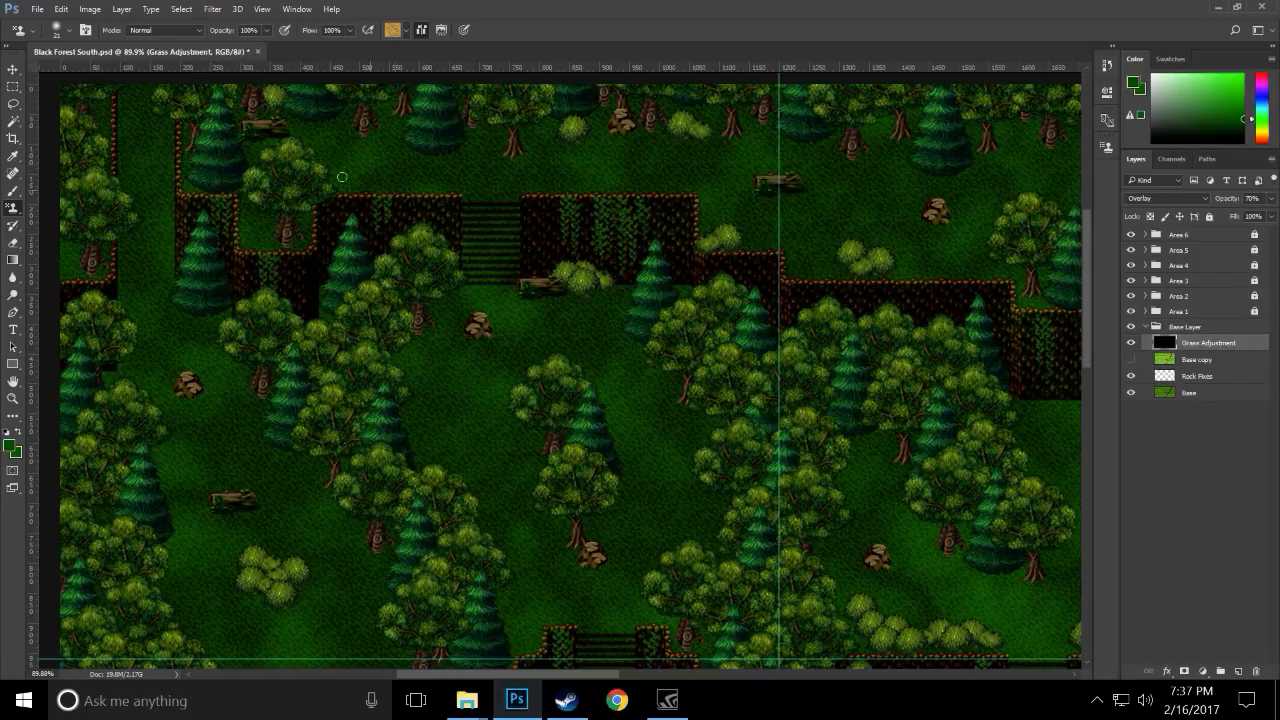
pyautogui.click(121, 9)
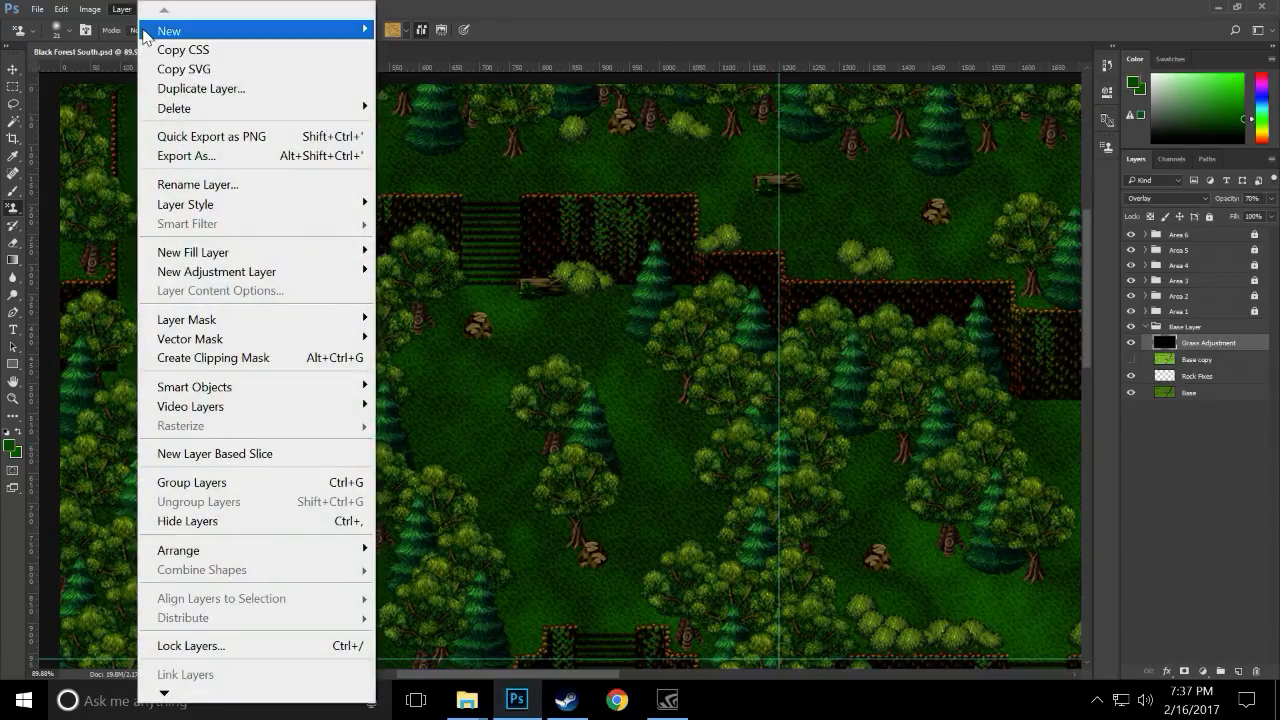
pyautogui.moveTo(350, 31)
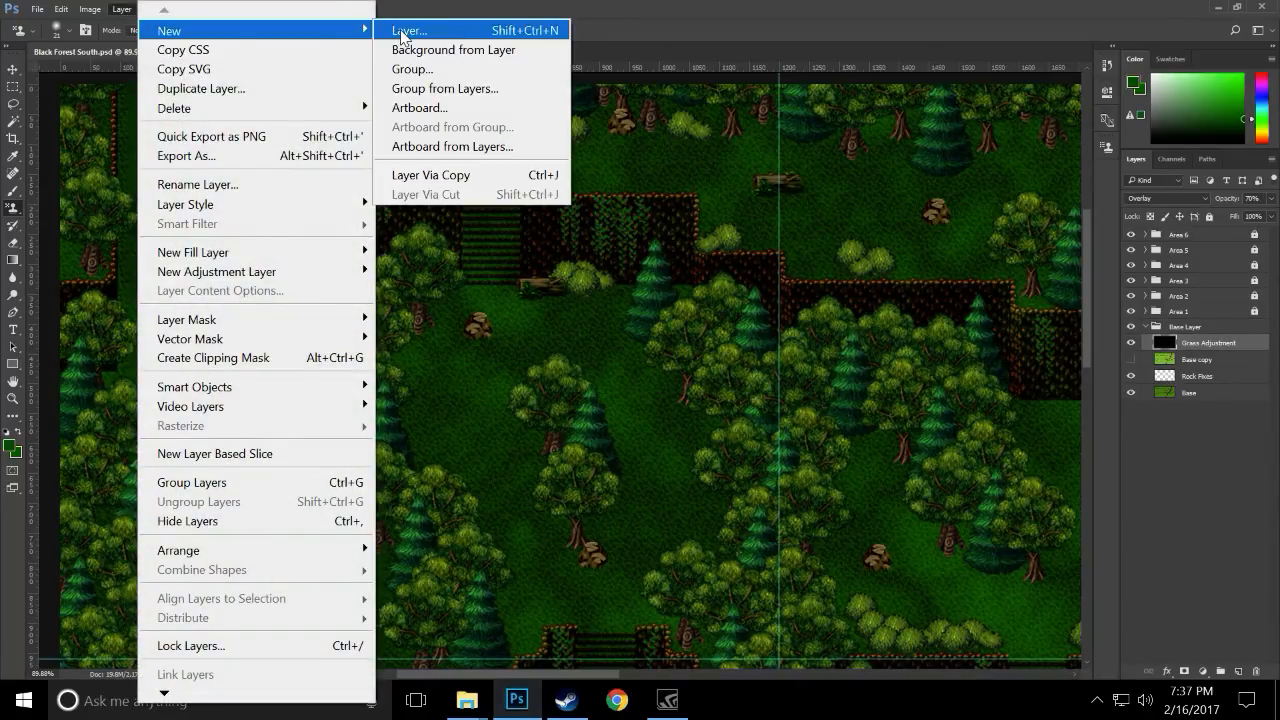
pyautogui.click(405, 31)
pyautogui.write('Dri')
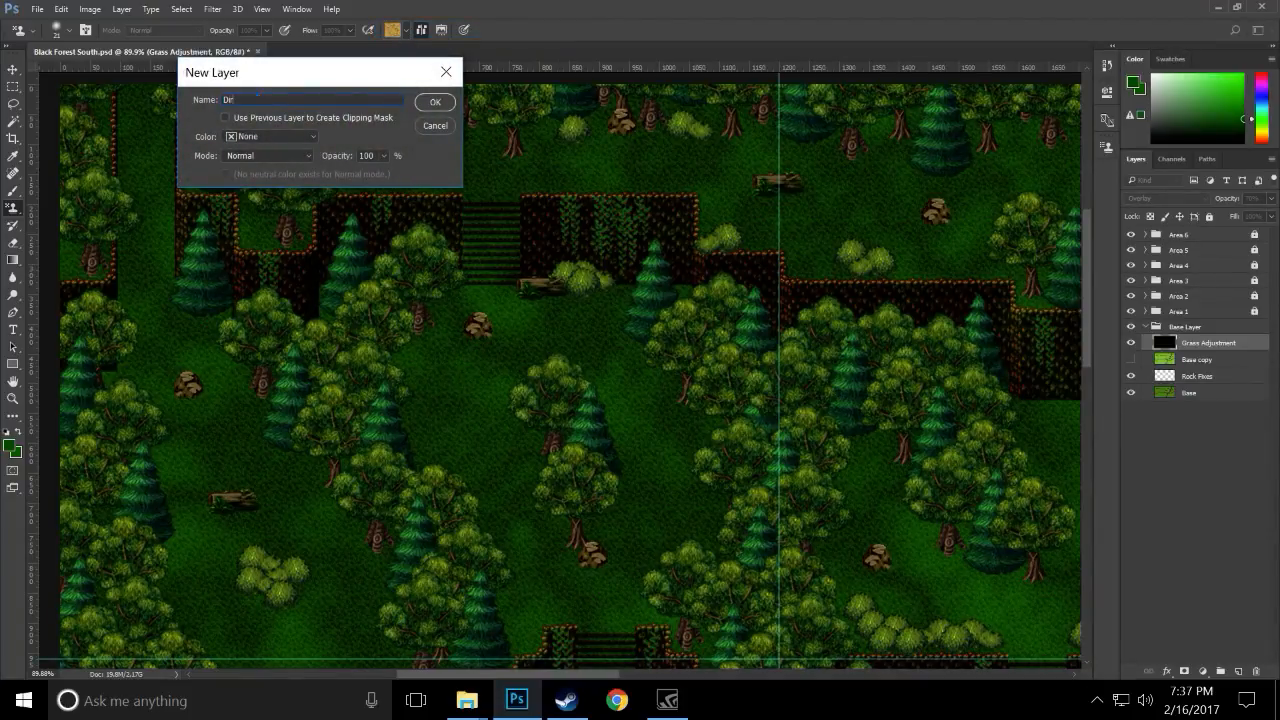
pyautogui.click(438, 102)
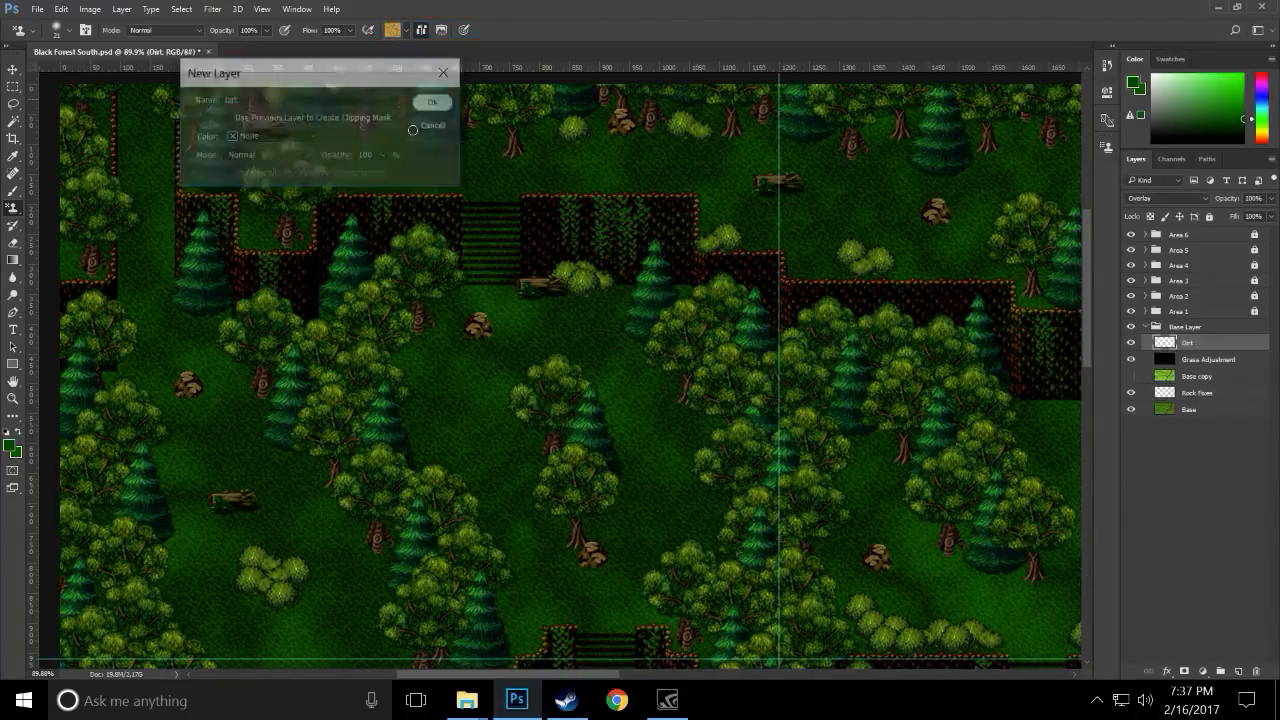
# - Paint a short trial stroke of the sandy pattern beside the western rock on the Dirt layer and undo it
pyautogui.moveTo(212, 356)
pyautogui.mouseDown()
pyautogui.moveTo(212, 399)
pyautogui.moveTo(227, 362)
pyautogui.moveTo(215, 368)
pyautogui.moveTo(233, 427)
pyautogui.mouseUp()
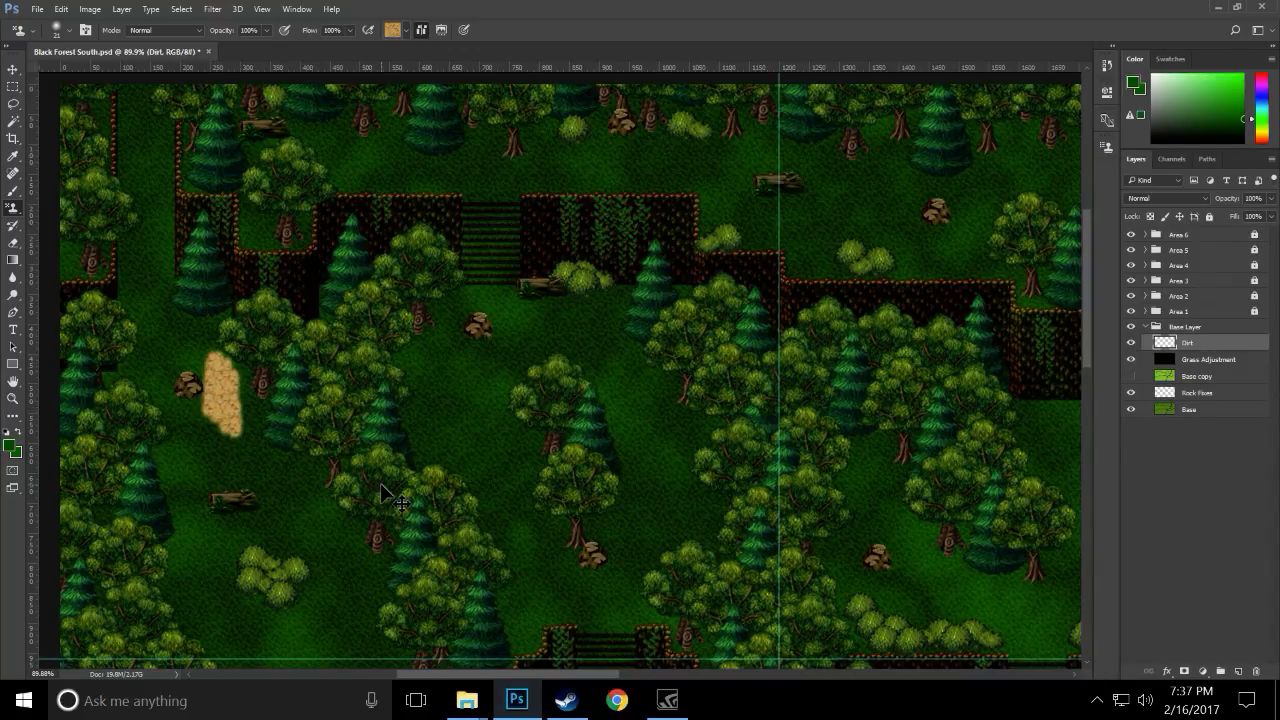
pyautogui.hotkey('ctrl', 'z')
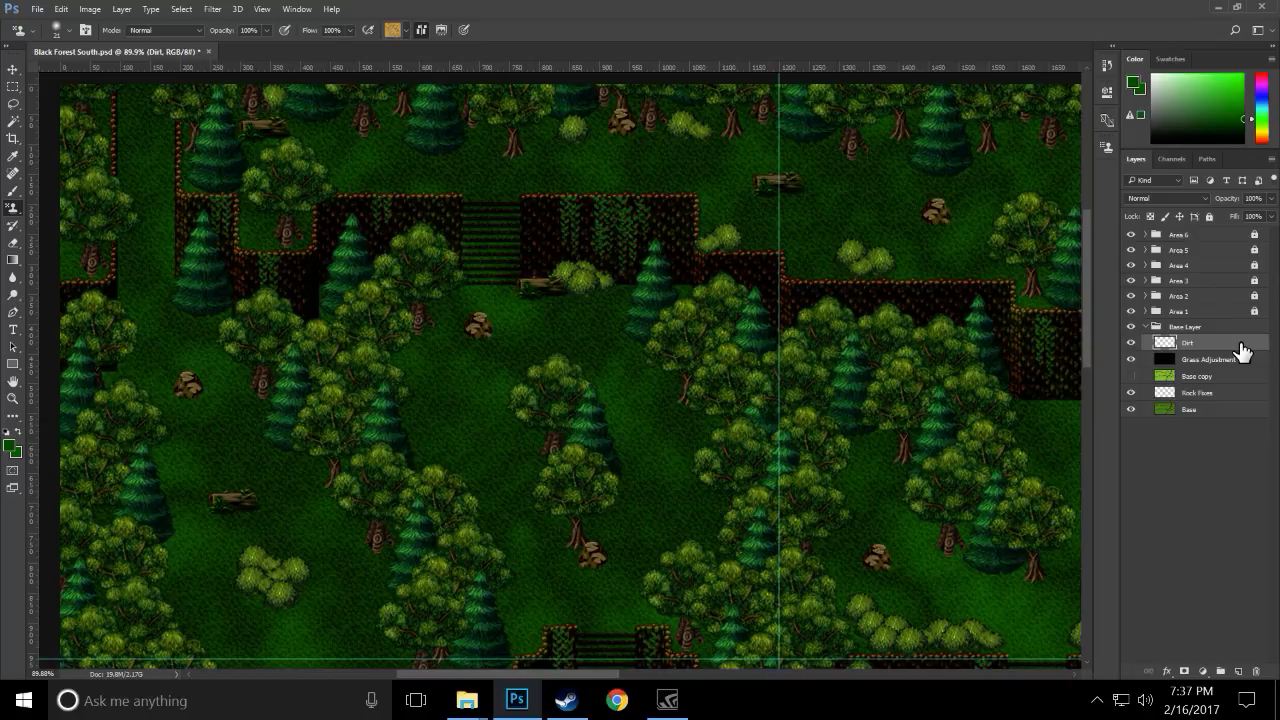
# - Enlarge the Pattern Stamp brush to 56 px and stamp a dab of dirt at the western rock
pyautogui.click(70, 30)
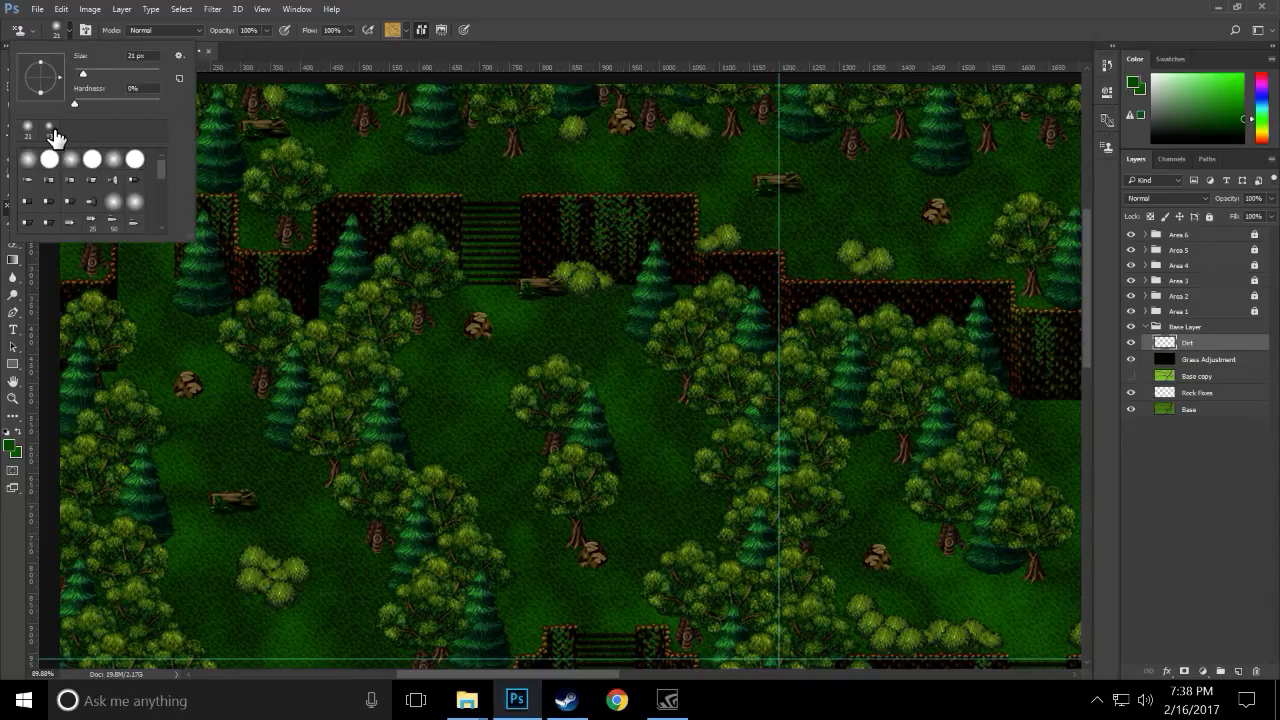
pyautogui.moveTo(85, 77); pyautogui.dragTo(95, 76)
pyautogui.click(195, 368)
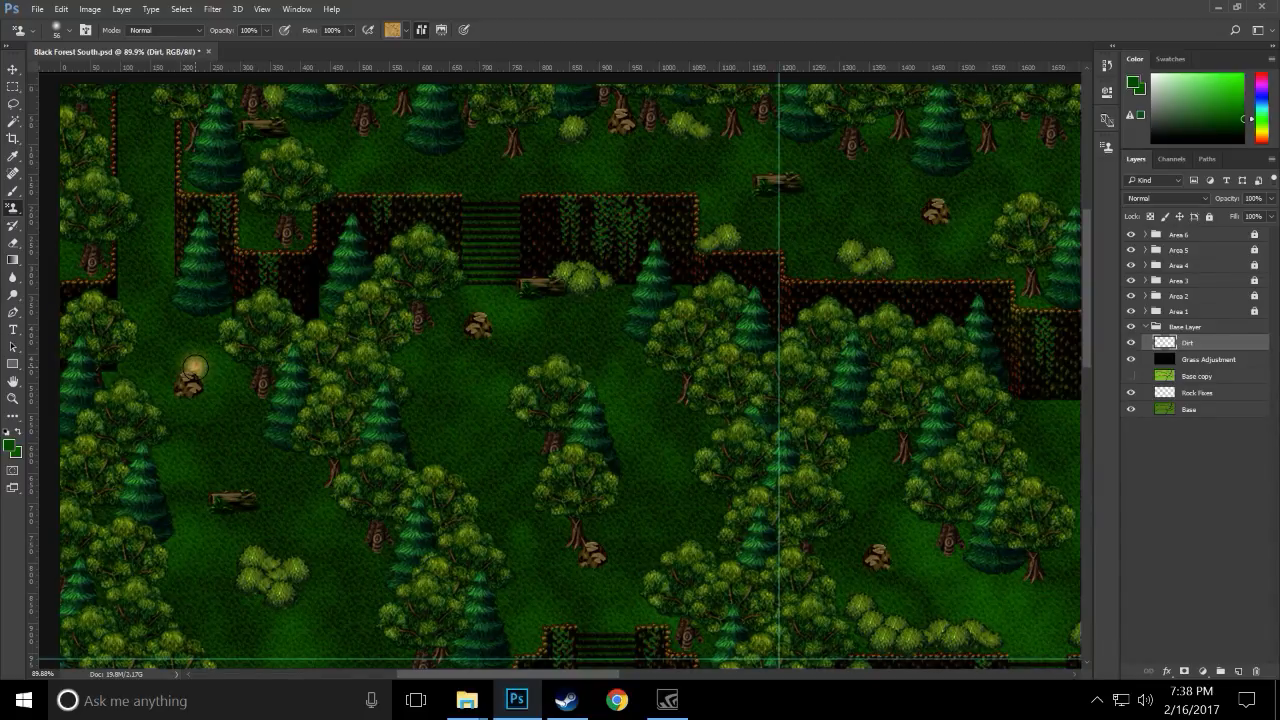
# - Paint trial dirt strokes beside the western rock, adjusting the brush hardness between them, and undo the strokes
pyautogui.moveTo(169, 360)
pyautogui.mouseDown()
pyautogui.moveTo(200, 376)
pyautogui.moveTo(201, 393)
pyautogui.moveTo(183, 391)
pyautogui.moveTo(197, 403)
pyautogui.moveTo(173, 372)
pyautogui.moveTo(206, 409)
pyautogui.moveTo(175, 381)
pyautogui.moveTo(185, 431)
pyautogui.moveTo(198, 406)
pyautogui.moveTo(180, 412)
pyautogui.moveTo(170, 393)
pyautogui.moveTo(183, 420)
pyautogui.moveTo(240, 427)
pyautogui.moveTo(231, 403)
pyautogui.moveTo(200, 399)
pyautogui.moveTo(173, 374)
pyautogui.moveTo(228, 426)
pyautogui.mouseUp()
pyautogui.hotkey('ctrl', 'z')
pyautogui.click(70, 32)
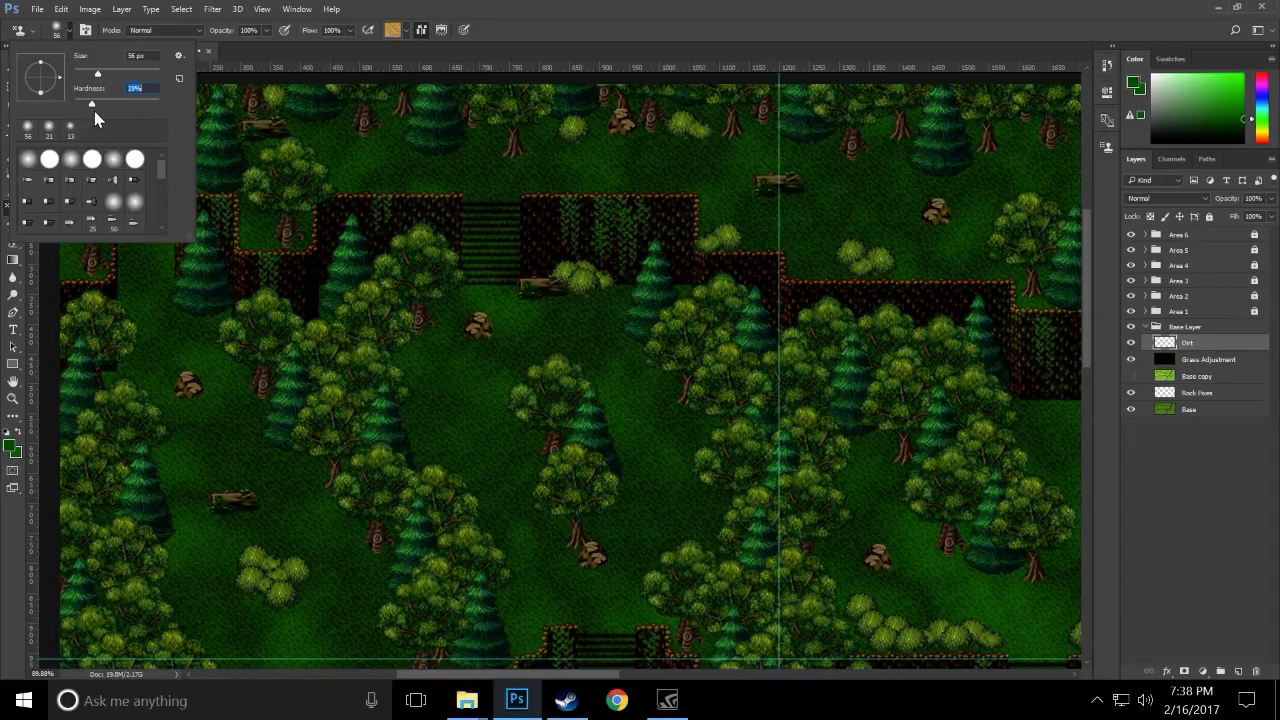
pyautogui.moveTo(206, 376); pyautogui.dragTo(228, 484)
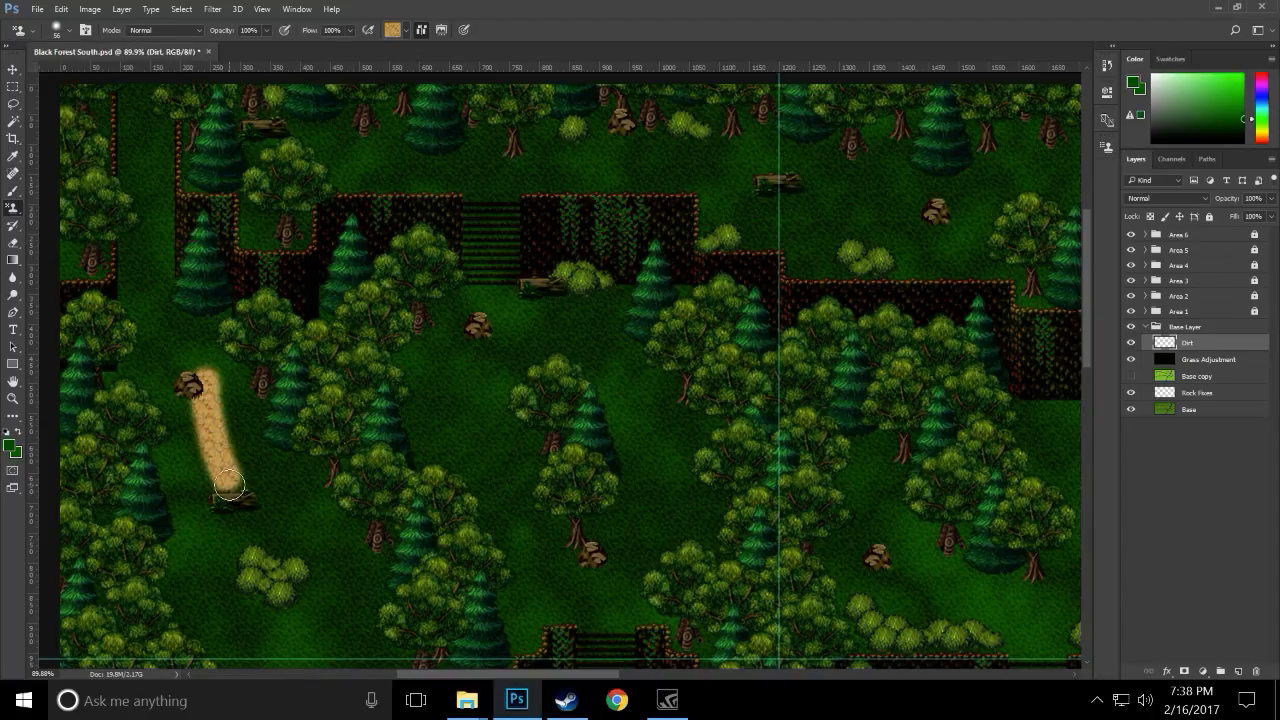
pyautogui.hotkey('ctrl', 'z')
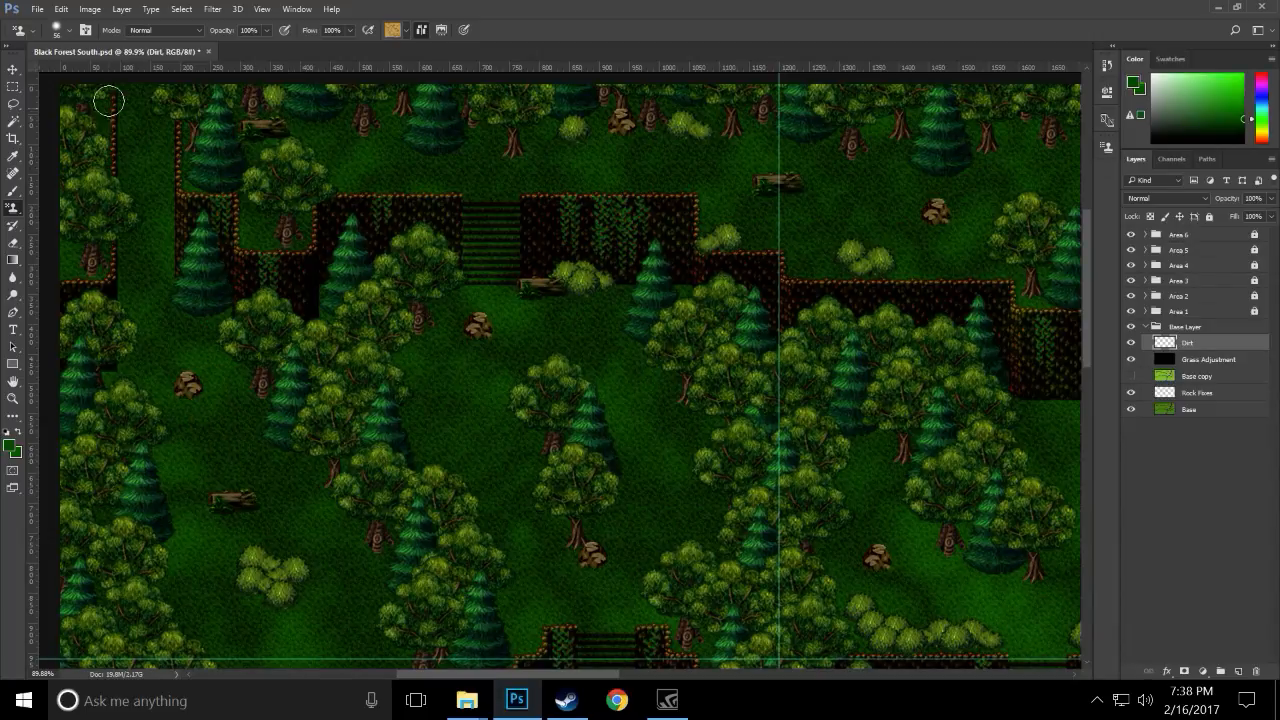
# - Try a softer Pattern Stamp brush on a dirt patch just below the western rock and undo the patch
pyautogui.click(69, 31)
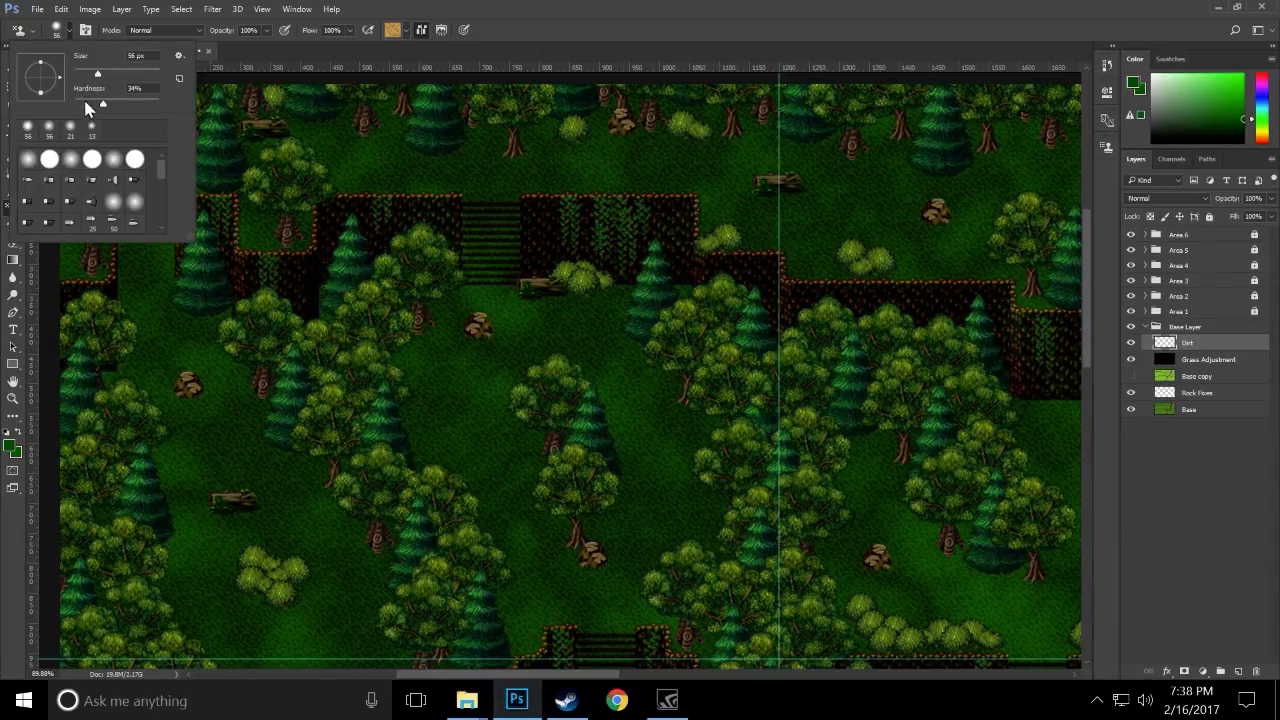
pyautogui.click(136, 208)
pyautogui.moveTo(190, 390)
pyautogui.mouseDown()
pyautogui.moveTo(251, 423)
pyautogui.moveTo(185, 425)
pyautogui.moveTo(205, 421)
pyautogui.mouseUp()
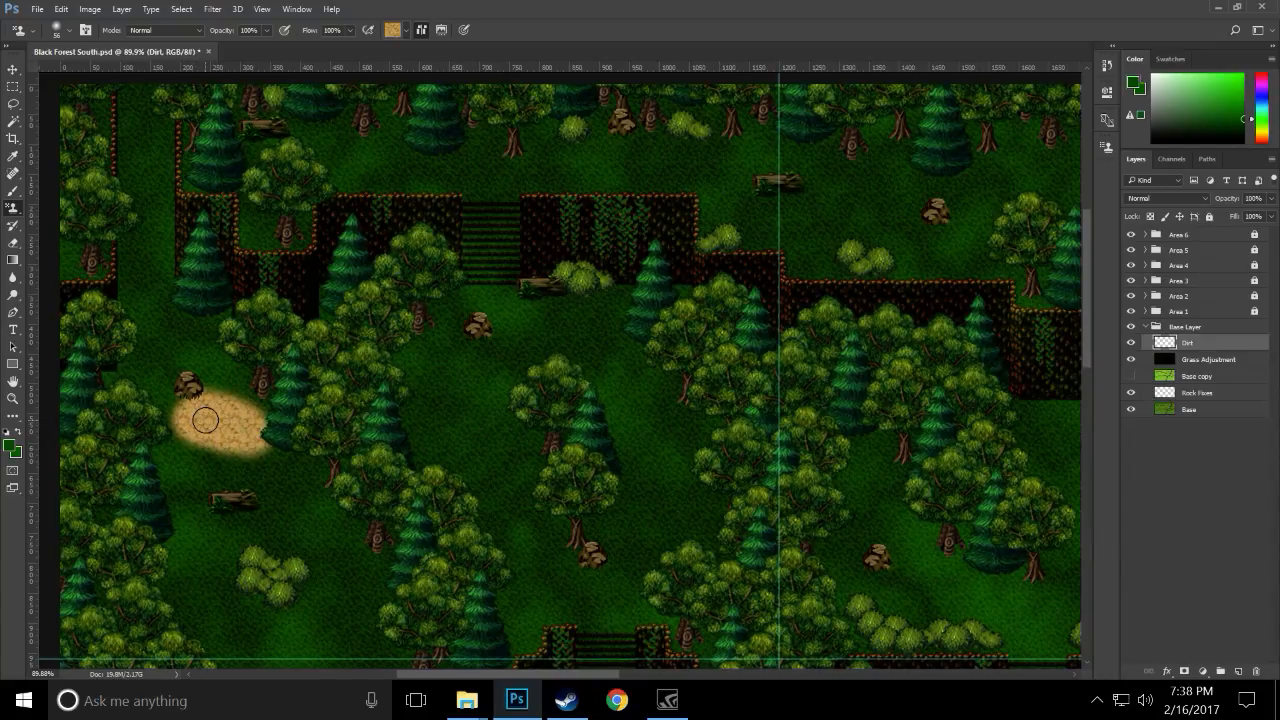
pyautogui.hotkey('ctrl', 'z')
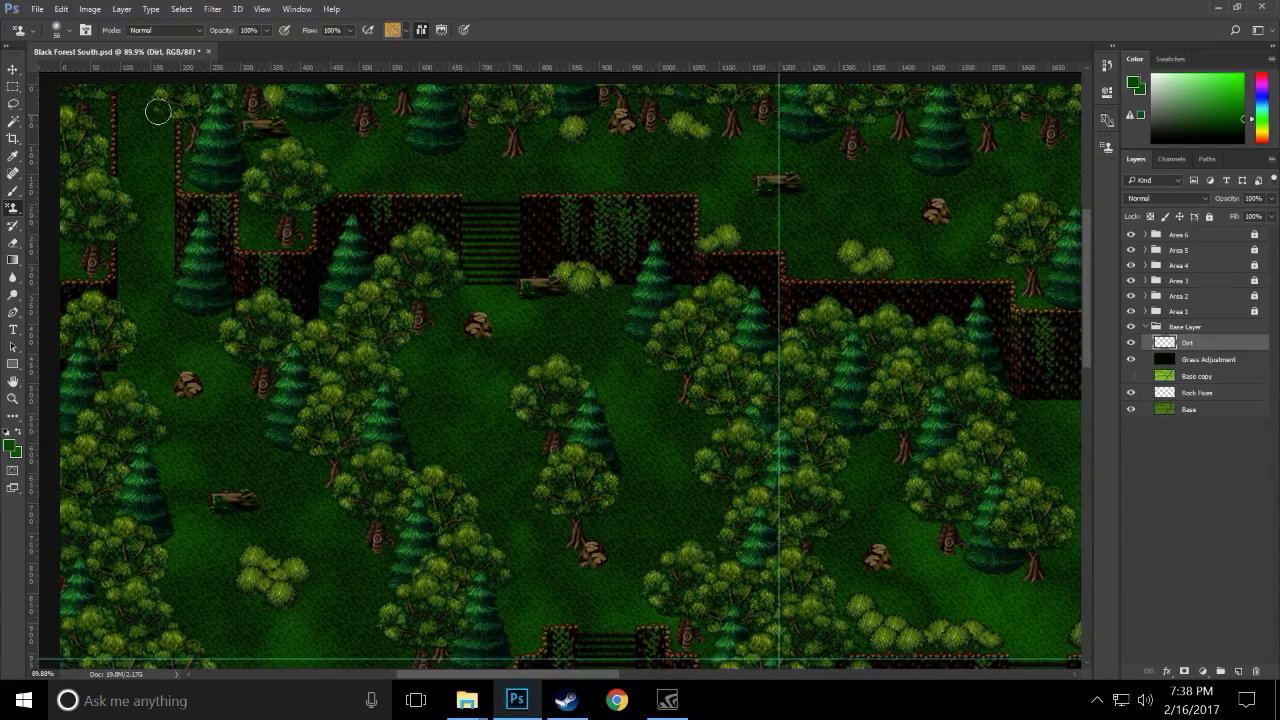
# - Stamp a rounded dirt patch surrounding the western rock with the soft 56 px brush
pyautogui.click(69, 31)
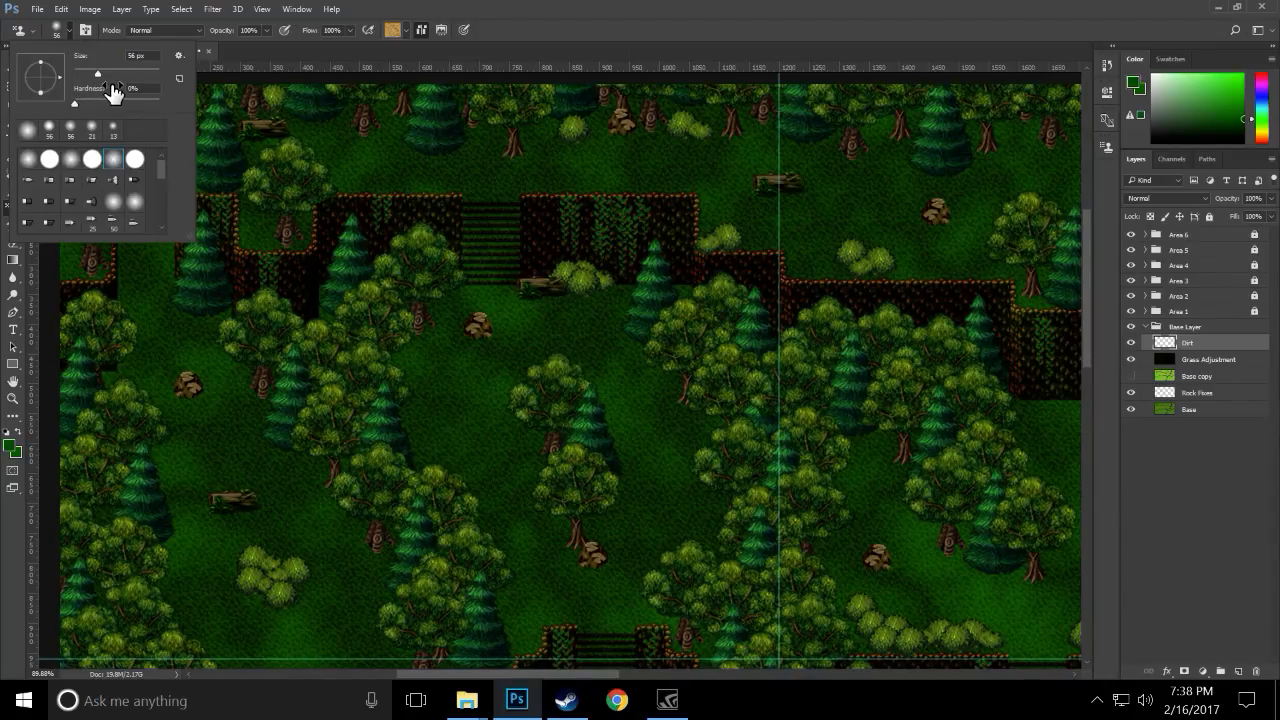
pyautogui.click(196, 348)
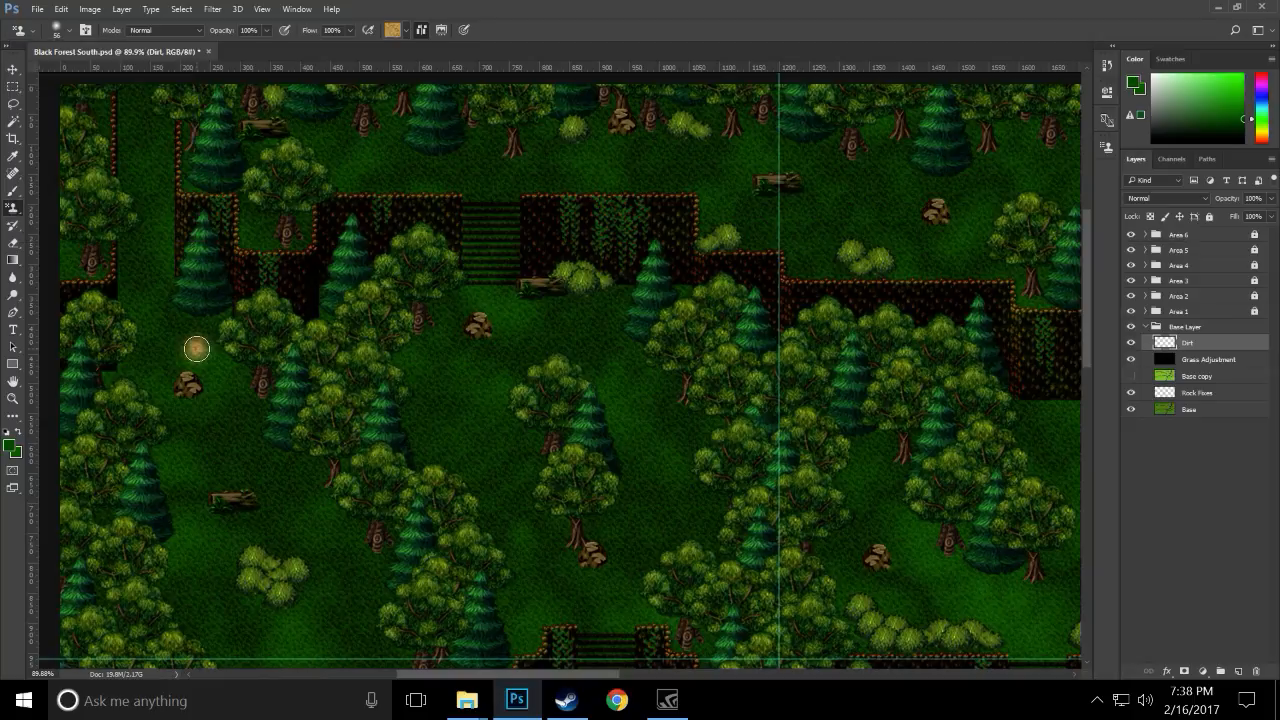
pyautogui.moveTo(196, 348)
pyautogui.mouseDown()
pyautogui.moveTo(195, 370)
pyautogui.moveTo(165, 380)
pyautogui.moveTo(176, 400)
pyautogui.moveTo(222, 398)
pyautogui.moveTo(225, 428)
pyautogui.moveTo(162, 458)
pyautogui.moveTo(193, 430)
pyautogui.moveTo(192, 392)
pyautogui.moveTo(145, 395)
pyautogui.moveTo(165, 381)
pyautogui.moveTo(245, 420)
pyautogui.moveTo(200, 380)
pyautogui.moveTo(235, 378)
pyautogui.moveTo(208, 411)
pyautogui.moveTo(205, 472)
pyautogui.mouseUp()
# - Stamp an irregular dirt patch around the western bush cluster, extending southwest to the tree line
pyautogui.scroll(-1, 265, 514)
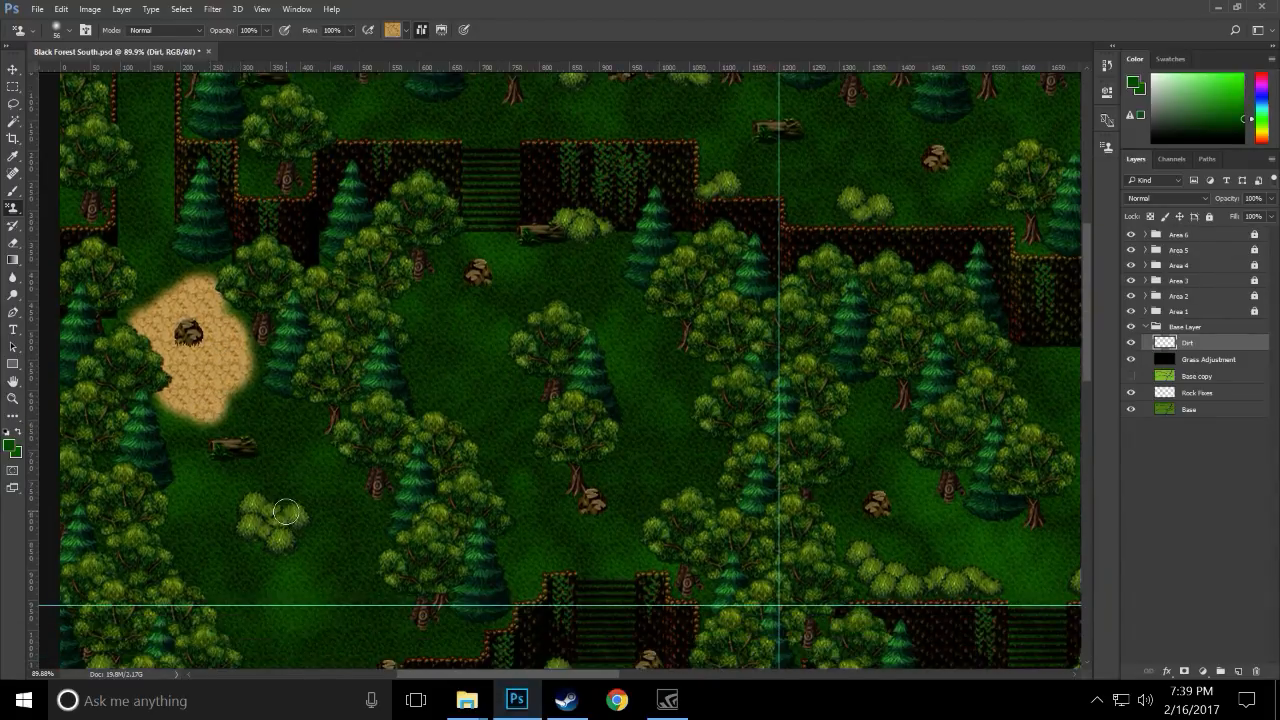
pyautogui.scroll(-2, 287, 500)
pyautogui.moveTo(289, 478)
pyautogui.mouseDown()
pyautogui.moveTo(243, 412)
pyautogui.moveTo(233, 422)
pyautogui.moveTo(252, 431)
pyautogui.moveTo(285, 391)
pyautogui.moveTo(317, 445)
pyautogui.moveTo(311, 458)
pyautogui.moveTo(249, 440)
pyautogui.moveTo(260, 468)
pyautogui.moveTo(214, 424)
pyautogui.moveTo(193, 467)
pyautogui.mouseUp()
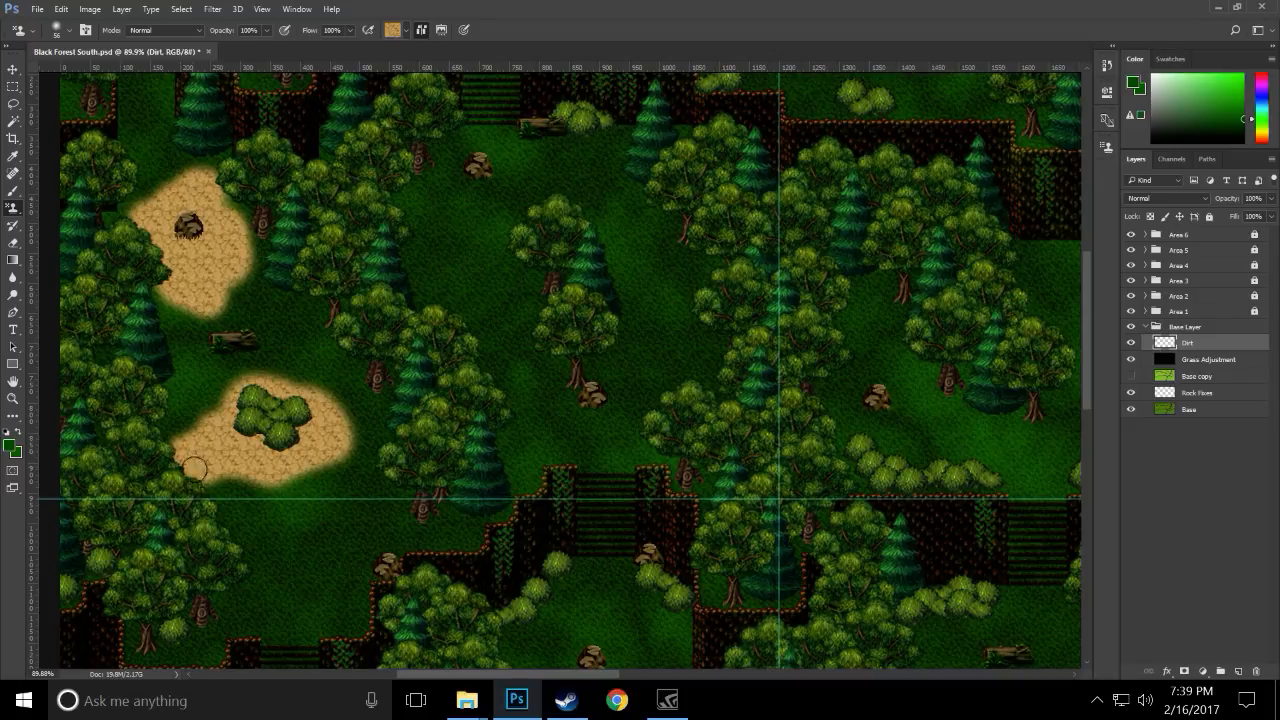
# - Stamp a dirt path from the cliff-edge stump past the rock and down the southwestern stairs to the log below
pyautogui.scroll(-5, 314, 477)
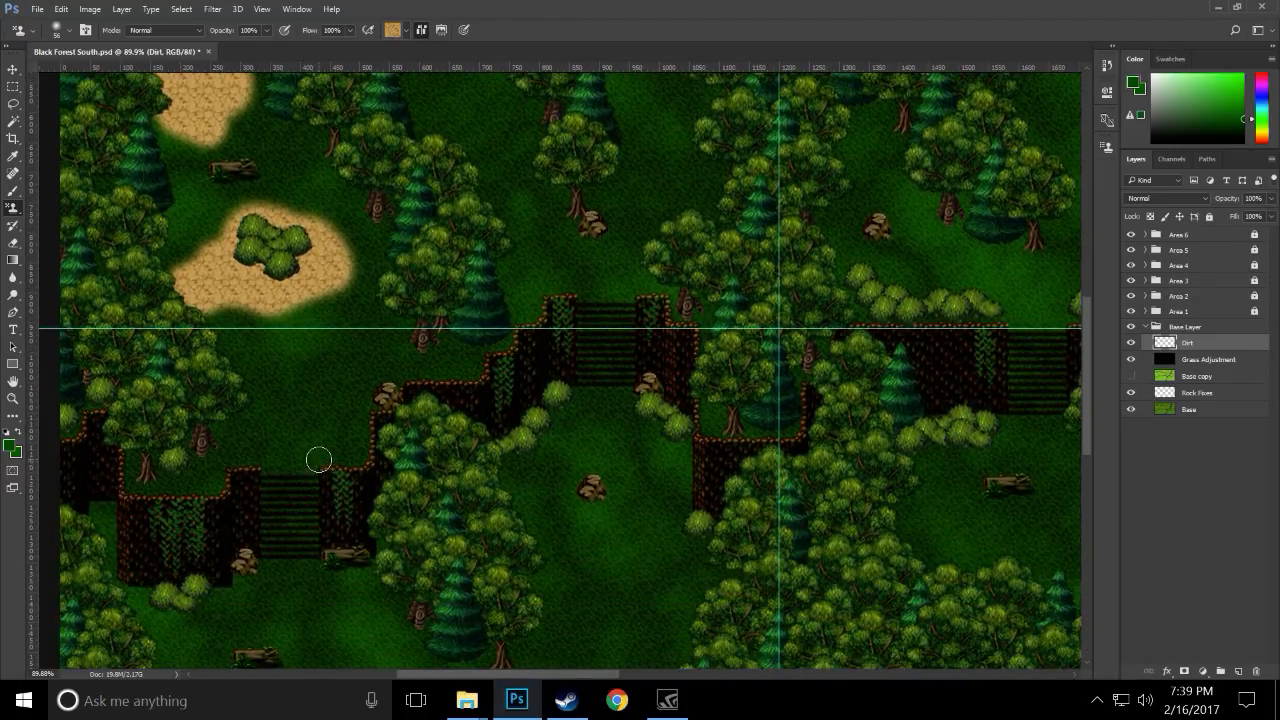
pyautogui.moveTo(316, 457)
pyautogui.mouseDown()
pyautogui.moveTo(359, 453)
pyautogui.moveTo(354, 404)
pyautogui.moveTo(380, 400)
pyautogui.moveTo(393, 366)
pyautogui.moveTo(471, 363)
pyautogui.moveTo(379, 383)
pyautogui.moveTo(284, 467)
pyautogui.moveTo(283, 557)
pyautogui.moveTo(297, 473)
pyautogui.moveTo(311, 491)
pyautogui.moveTo(297, 571)
pyautogui.moveTo(275, 473)
pyautogui.moveTo(326, 375)
pyautogui.moveTo(369, 362)
pyautogui.moveTo(318, 408)
pyautogui.mouseUp()
pyautogui.moveTo(379, 360)
pyautogui.mouseDown()
pyautogui.moveTo(392, 344)
pyautogui.moveTo(351, 382)
pyautogui.mouseUp()
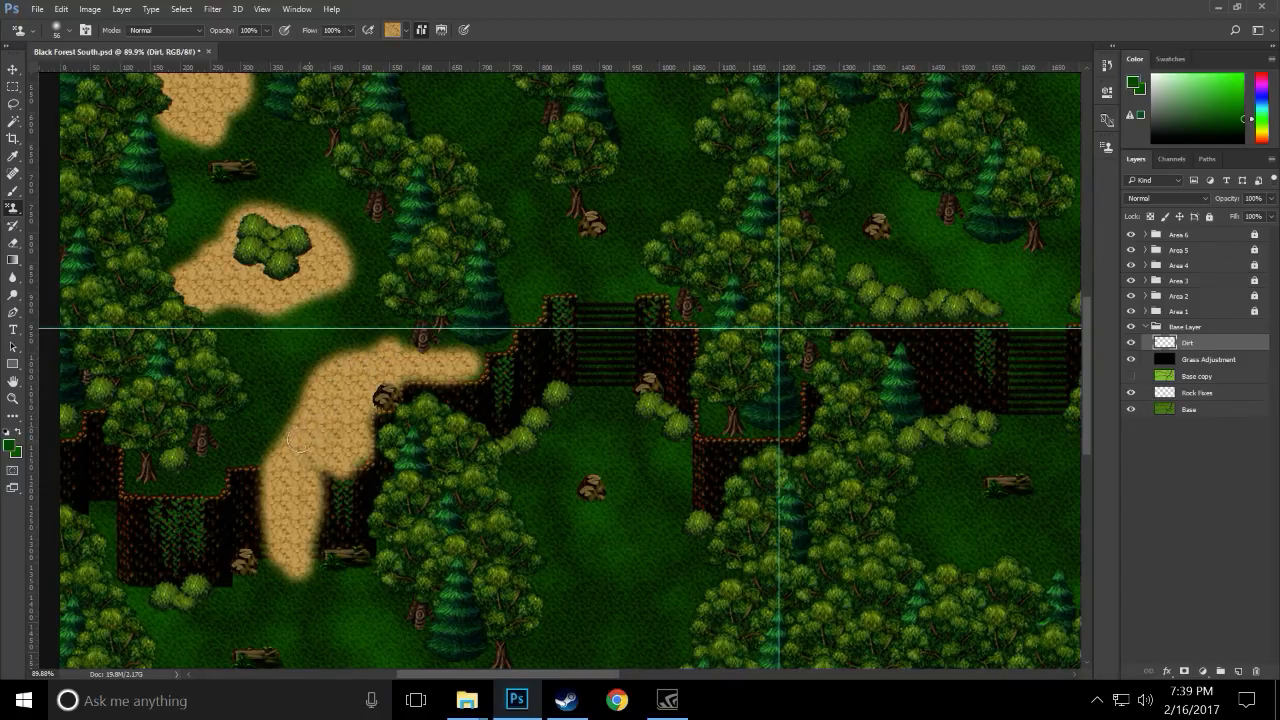
pyautogui.moveTo(290, 548)
pyautogui.mouseDown()
pyautogui.moveTo(263, 611)
pyautogui.moveTo(280, 574)
pyautogui.moveTo(306, 631)
pyautogui.moveTo(303, 574)
pyautogui.moveTo(288, 592)
pyautogui.moveTo(283, 564)
pyautogui.moveTo(243, 654)
pyautogui.moveTo(274, 626)
pyautogui.moveTo(280, 647)
pyautogui.moveTo(320, 630)
pyautogui.mouseUp()
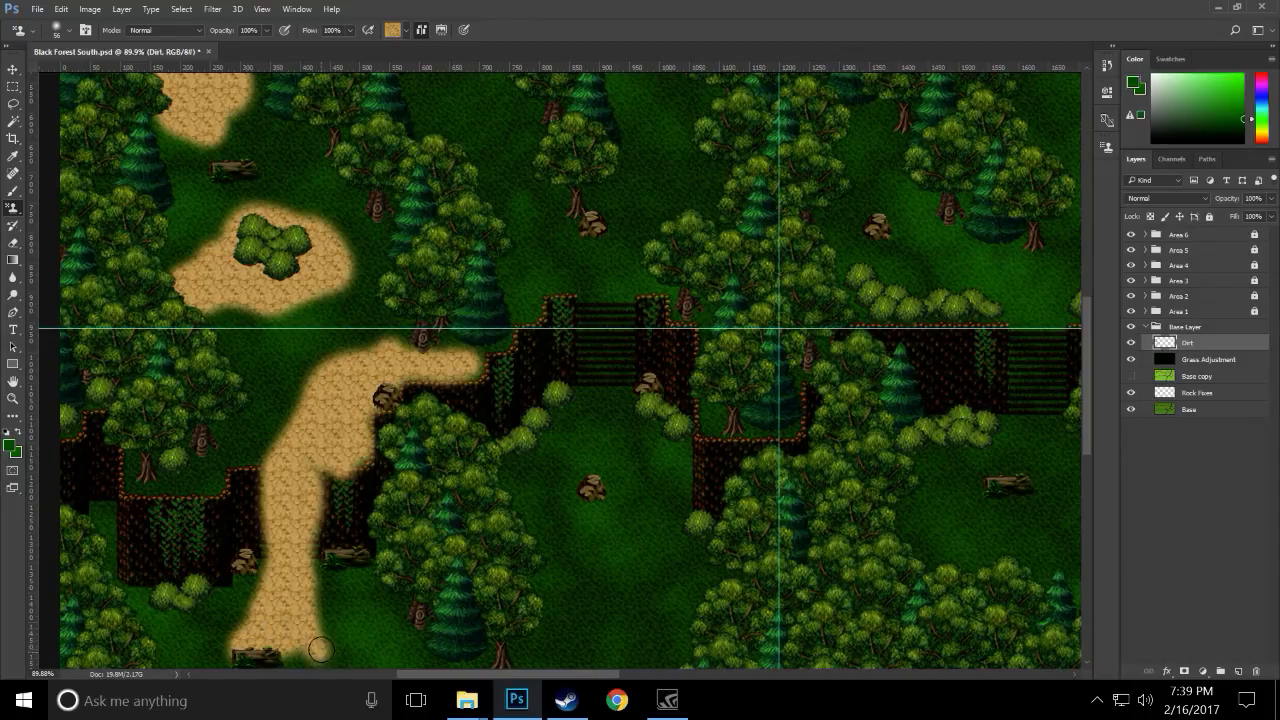
# - Widen the lower end of the dirt path into a rounded patch around the log below the stairs
pyautogui.scroll(-5, 320, 628)
pyautogui.scroll(-1, 320, 626)
pyautogui.moveTo(258, 476)
pyautogui.mouseDown()
pyautogui.moveTo(228, 452)
pyautogui.moveTo(285, 478)
pyautogui.moveTo(306, 456)
pyautogui.moveTo(232, 420)
pyautogui.moveTo(210, 466)
pyautogui.moveTo(249, 410)
pyautogui.moveTo(210, 484)
pyautogui.moveTo(258, 492)
pyautogui.moveTo(288, 462)
pyautogui.moveTo(320, 458)
pyautogui.moveTo(286, 491)
pyautogui.moveTo(246, 490)
pyautogui.moveTo(308, 492)
pyautogui.moveTo(312, 452)
pyautogui.mouseUp()
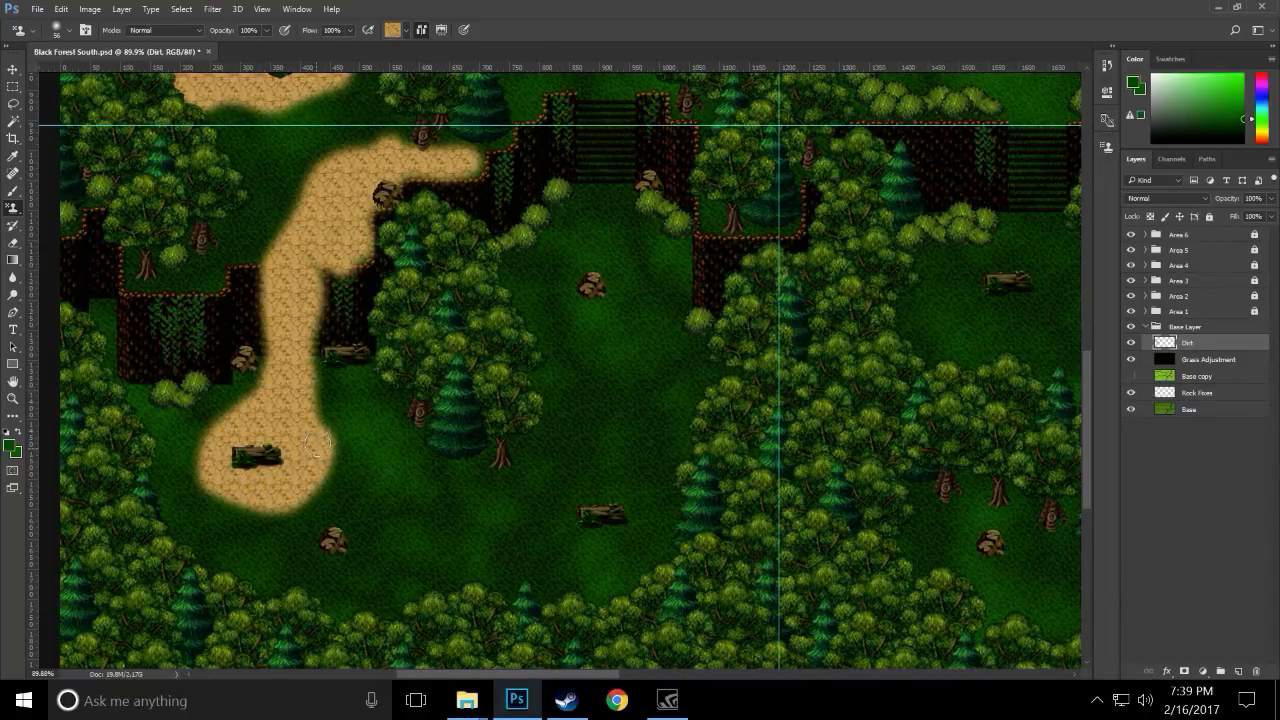
# - Darken the Dirt layer with a Brightness adjustment of -60
pyautogui.scroll(3, 307, 446)
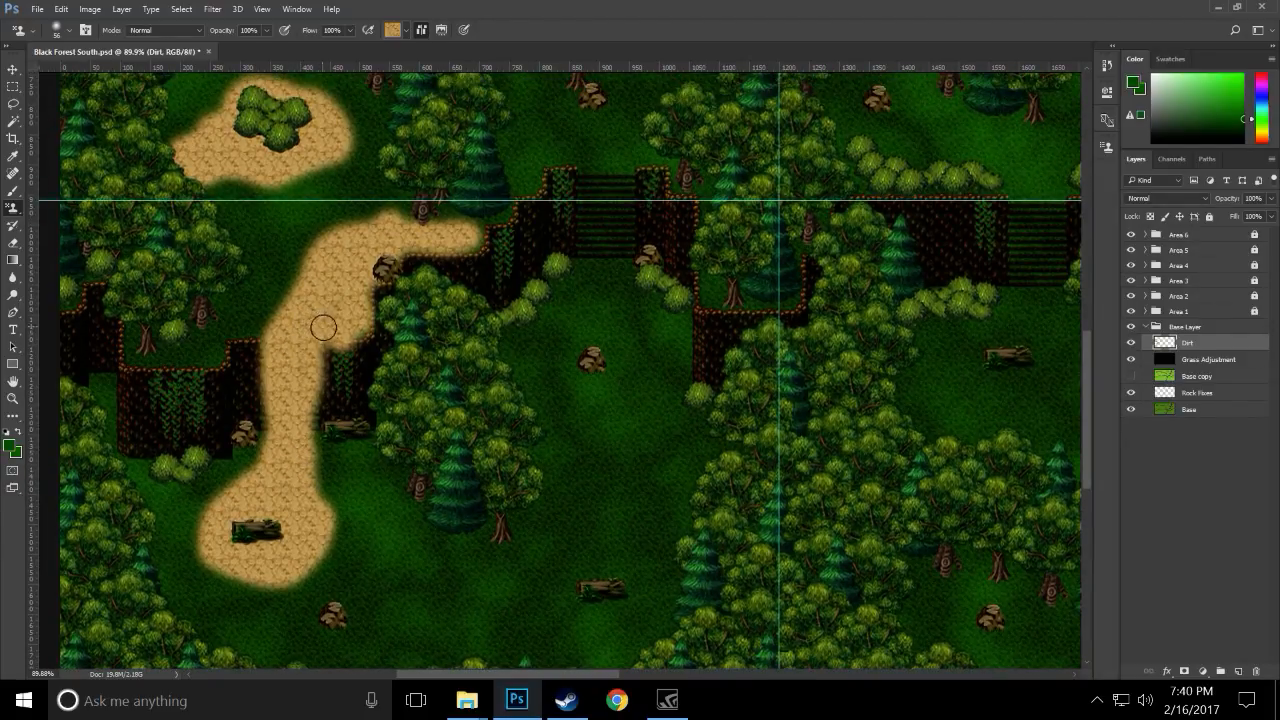
pyautogui.scroll(8, 318, 335)
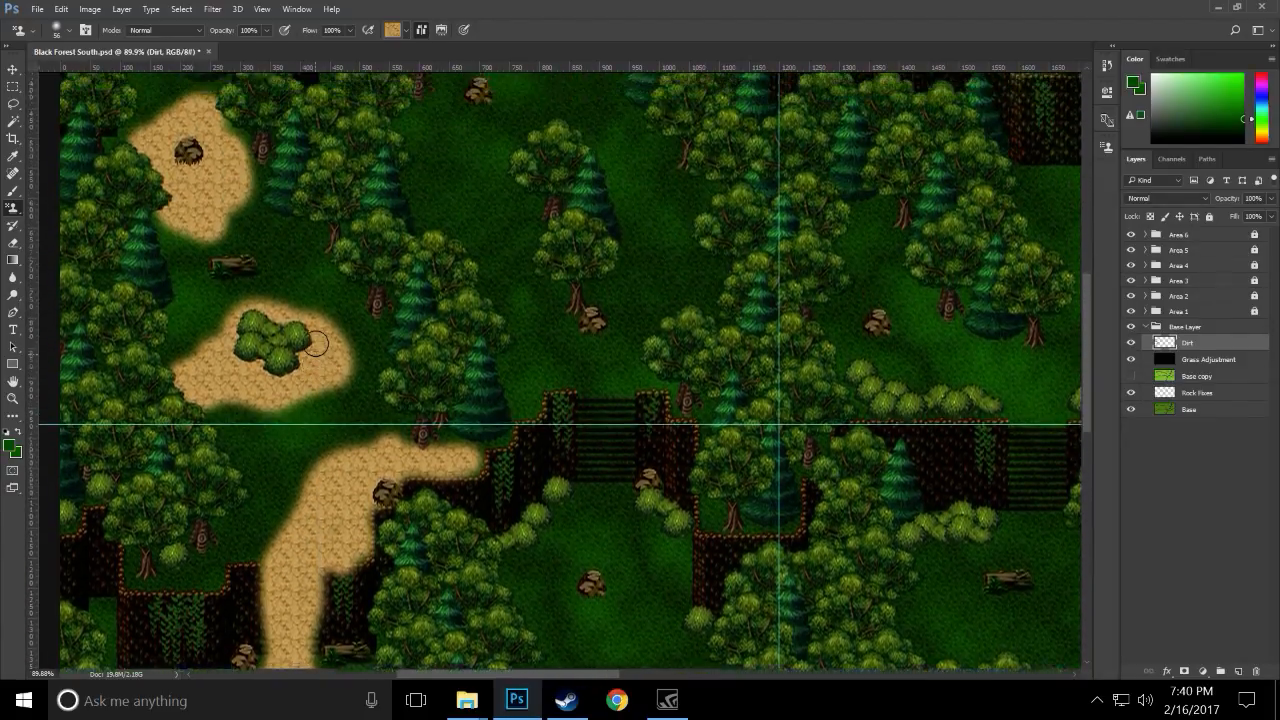
pyautogui.scroll(7, 315, 343)
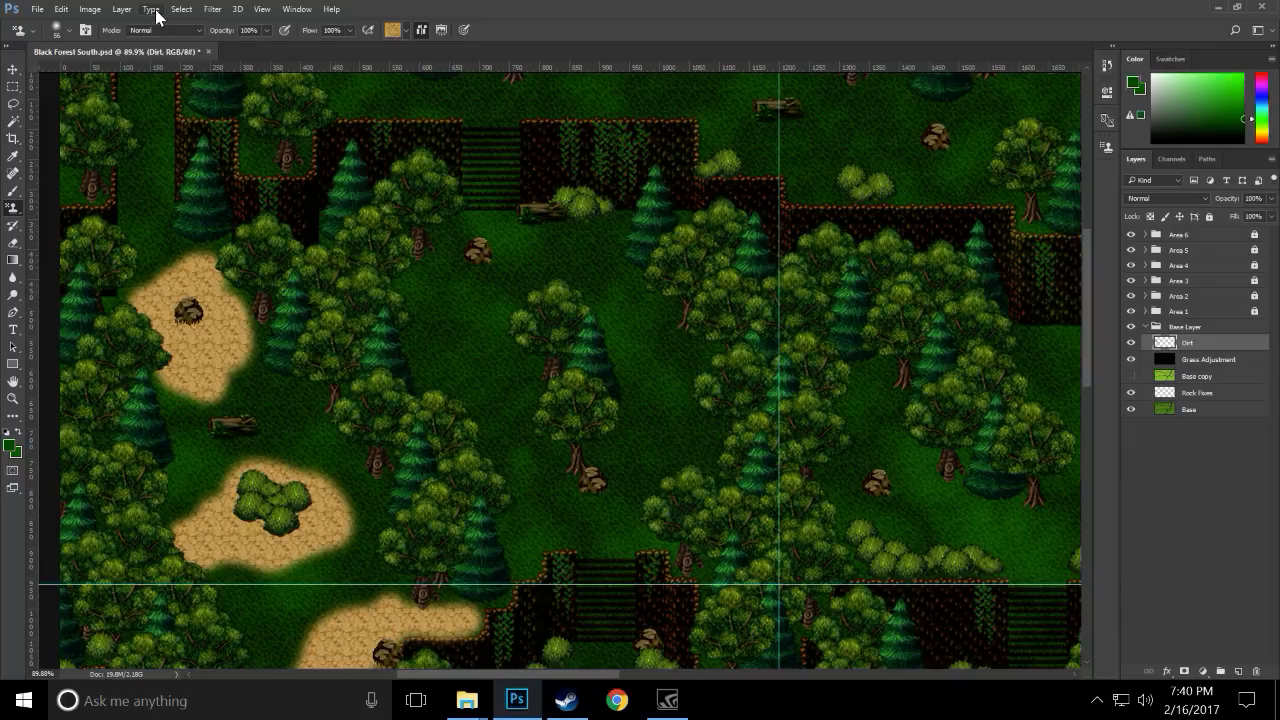
pyautogui.click(90, 9)
pyautogui.moveTo(135, 57)
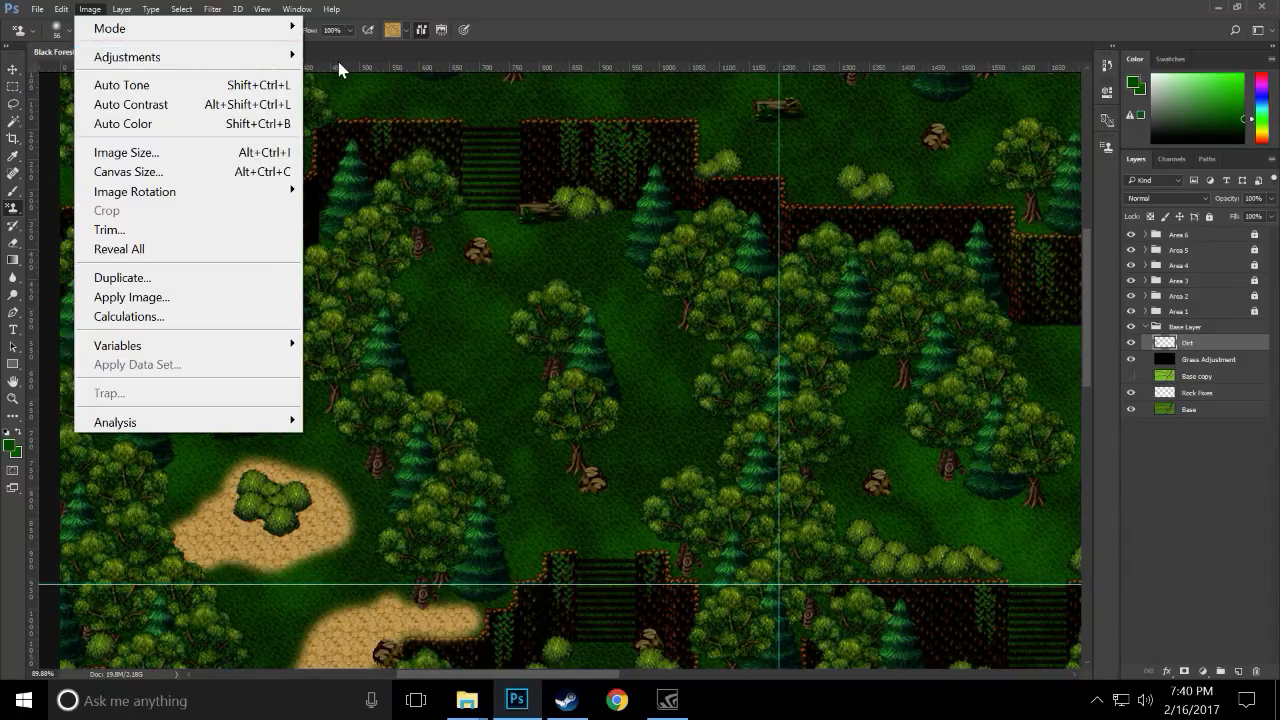
pyautogui.moveTo(278, 56)
pyautogui.click(330, 58)
pyautogui.write('-60')
pyautogui.press('Return')
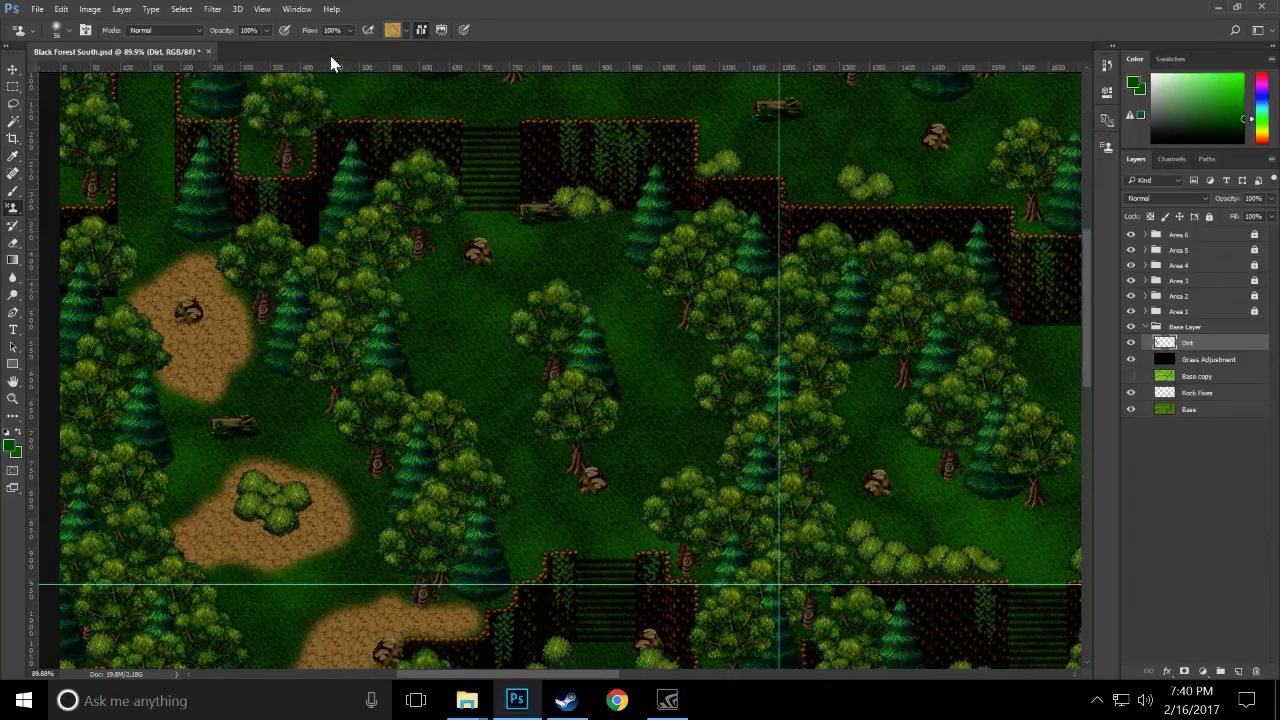
# - Lower the Dirt layer's opacity to 45%
pyautogui.click(1268, 200)
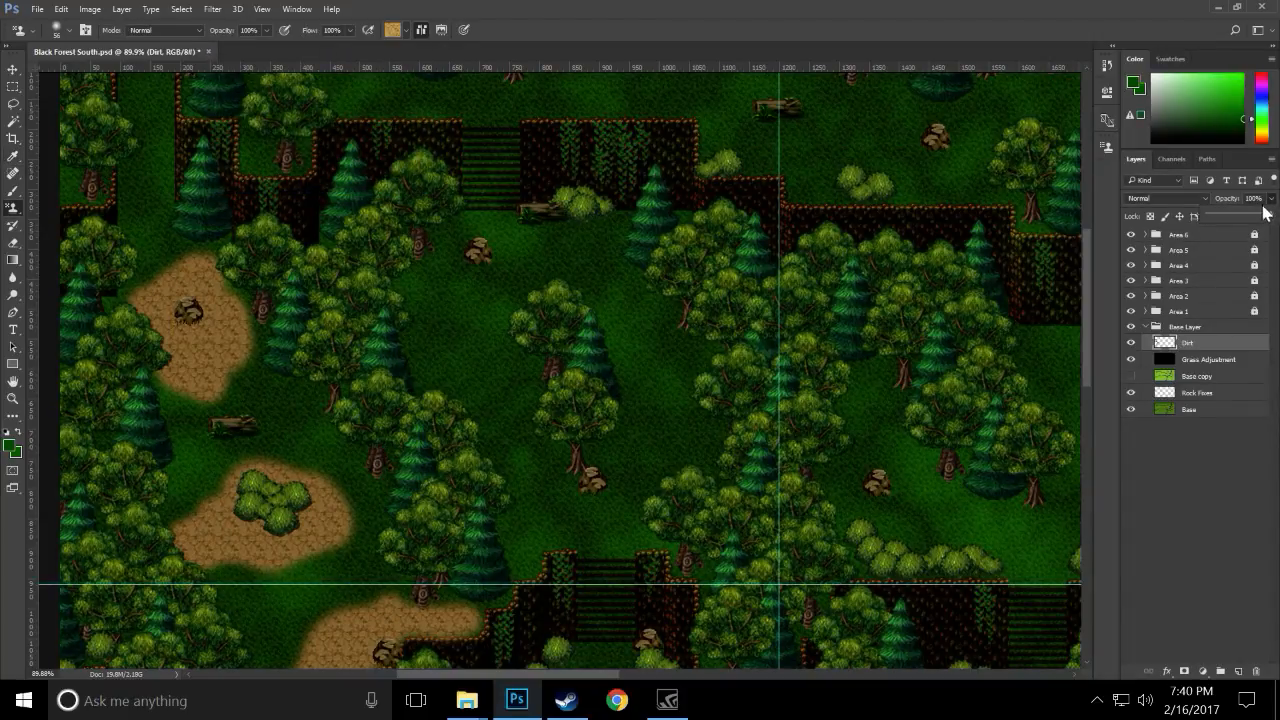
pyautogui.moveTo(1249, 228); pyautogui.dragTo(1248, 219)
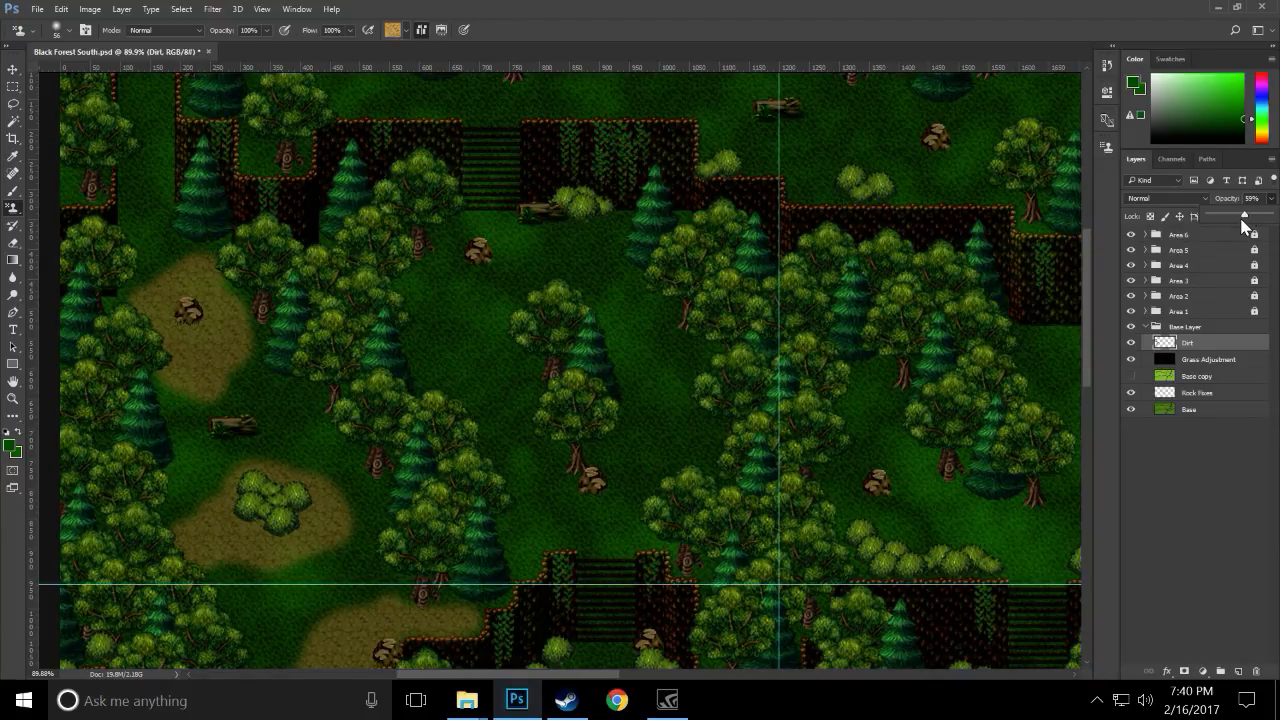
pyautogui.scroll(-5, 1067, 411)
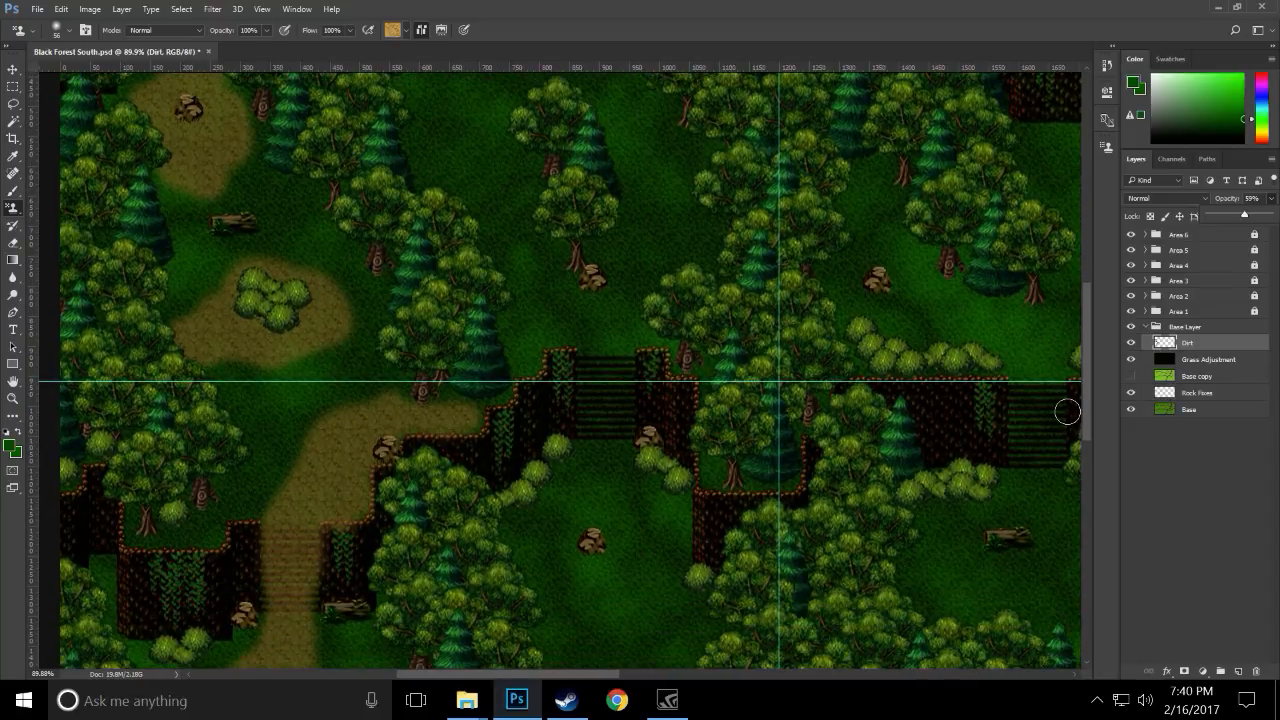
pyautogui.scroll(2, 1067, 411)
pyautogui.moveTo(1244, 218); pyautogui.dragTo(1237, 220)
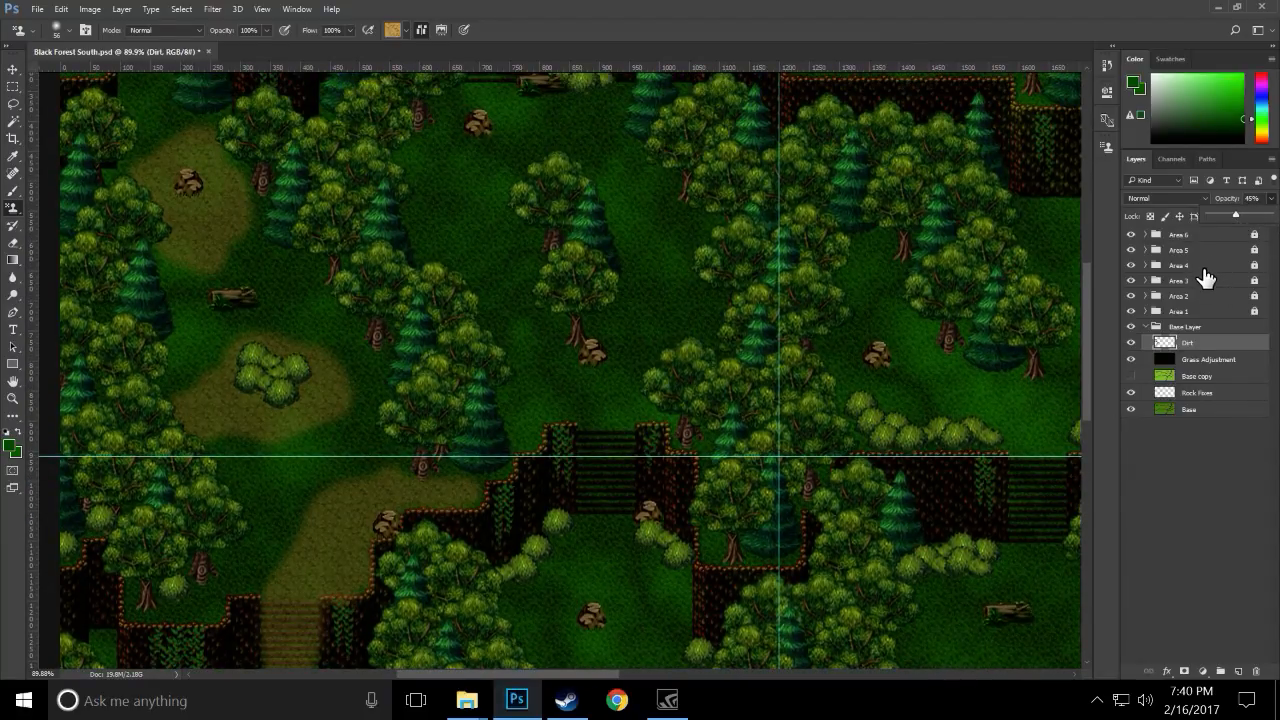
# - Erase the dirt covering the southwestern stairs with the 13 px Eraser
pyautogui.scroll(-5, 620, 515)
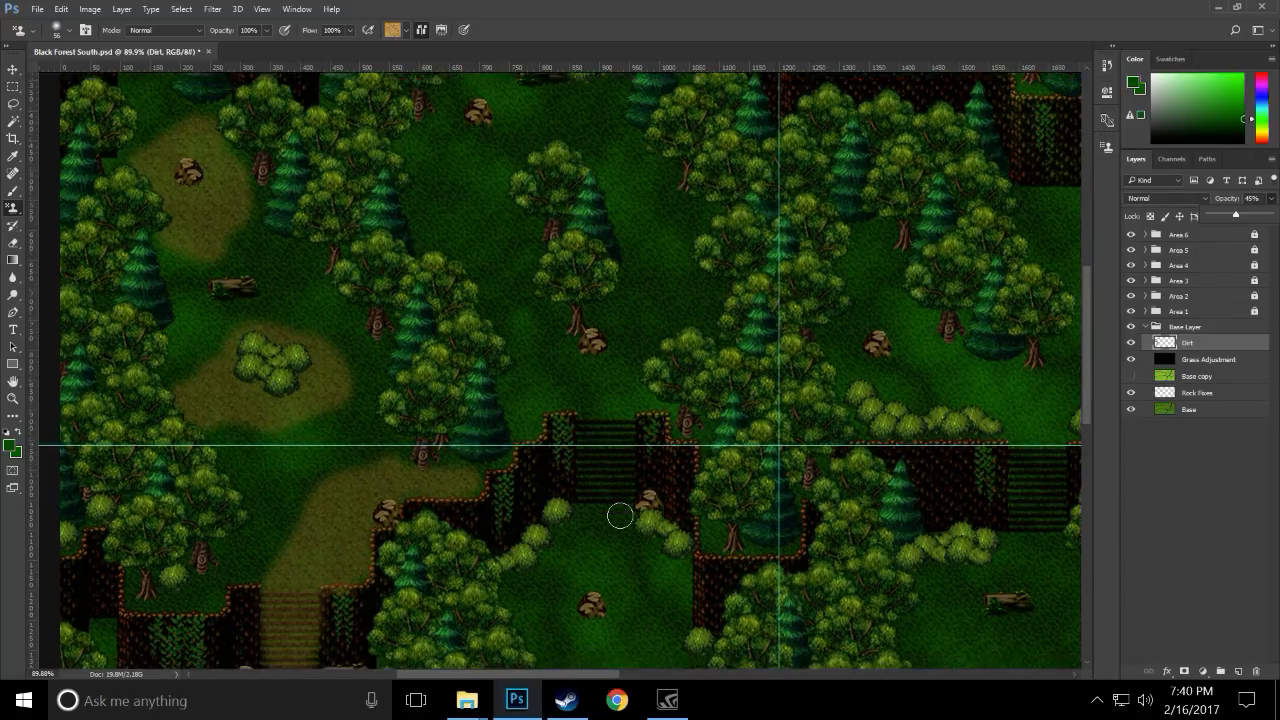
pyautogui.scroll(-1, 620, 515)
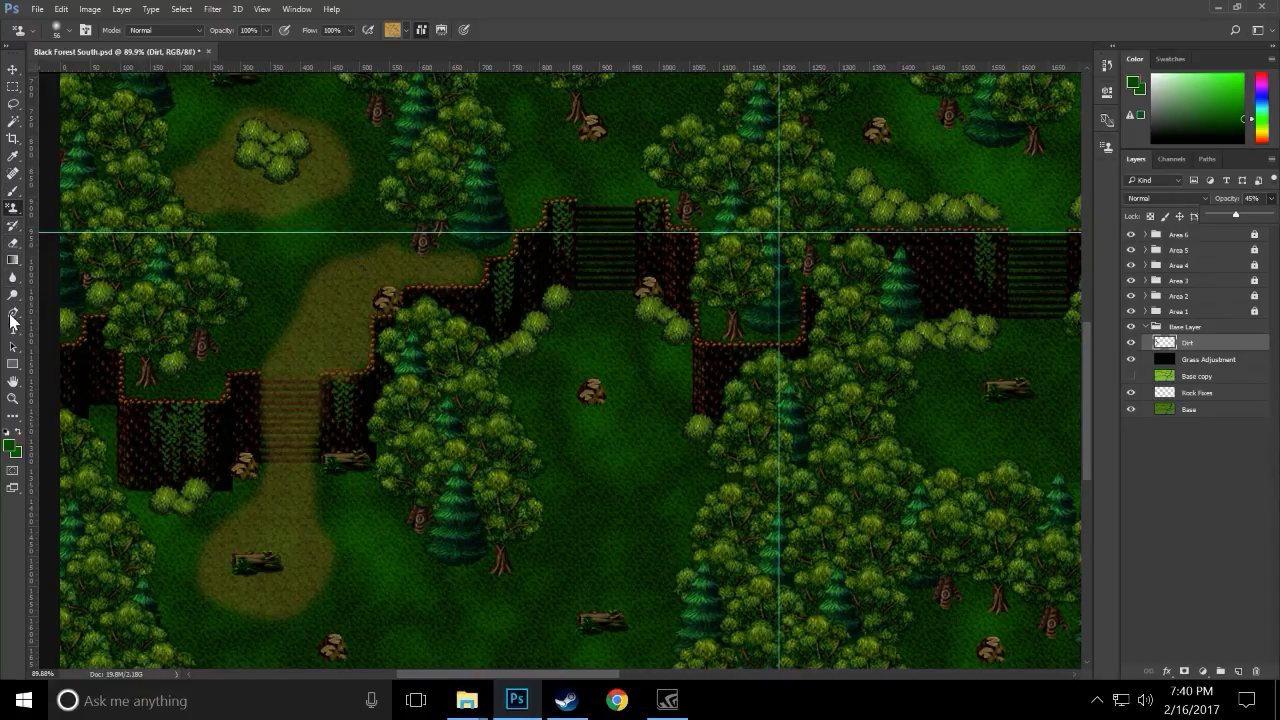
pyautogui.click(14, 245)
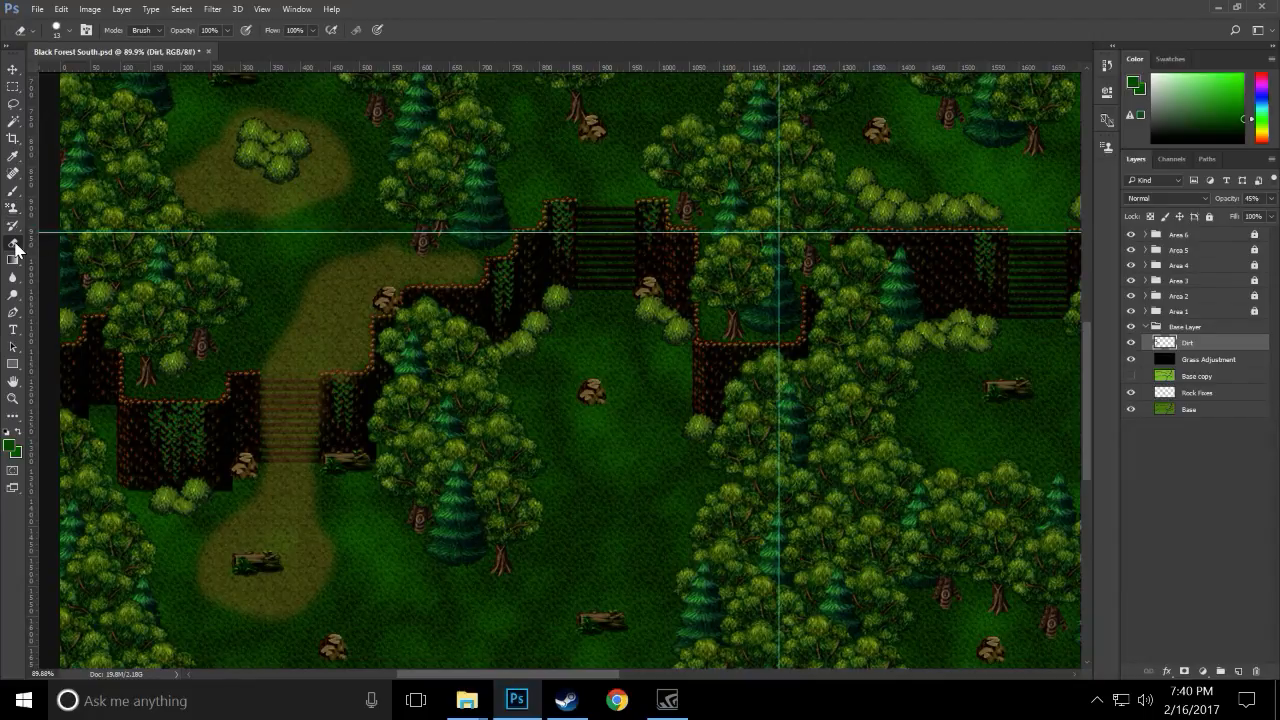
pyautogui.moveTo(241, 410); pyautogui.dragTo(316, 411)
pyautogui.moveTo(246, 390); pyautogui.dragTo(315, 386)
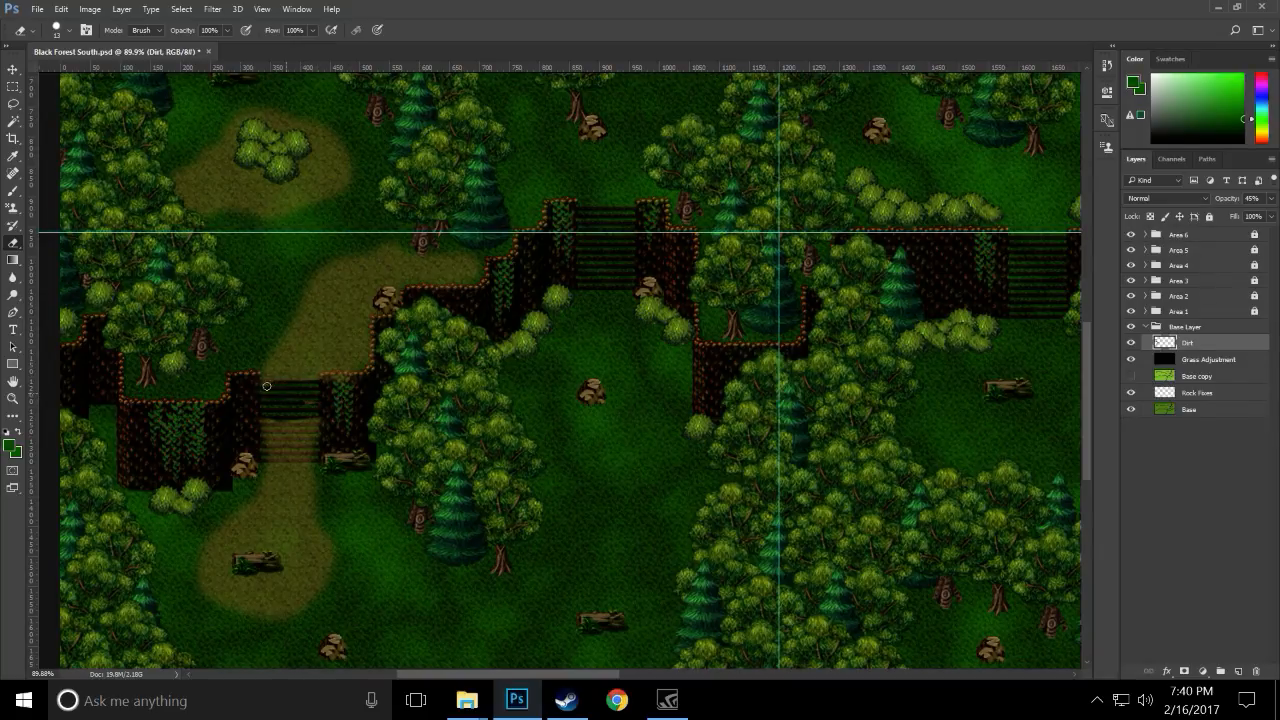
pyautogui.moveTo(314, 445); pyautogui.dragTo(268, 459)
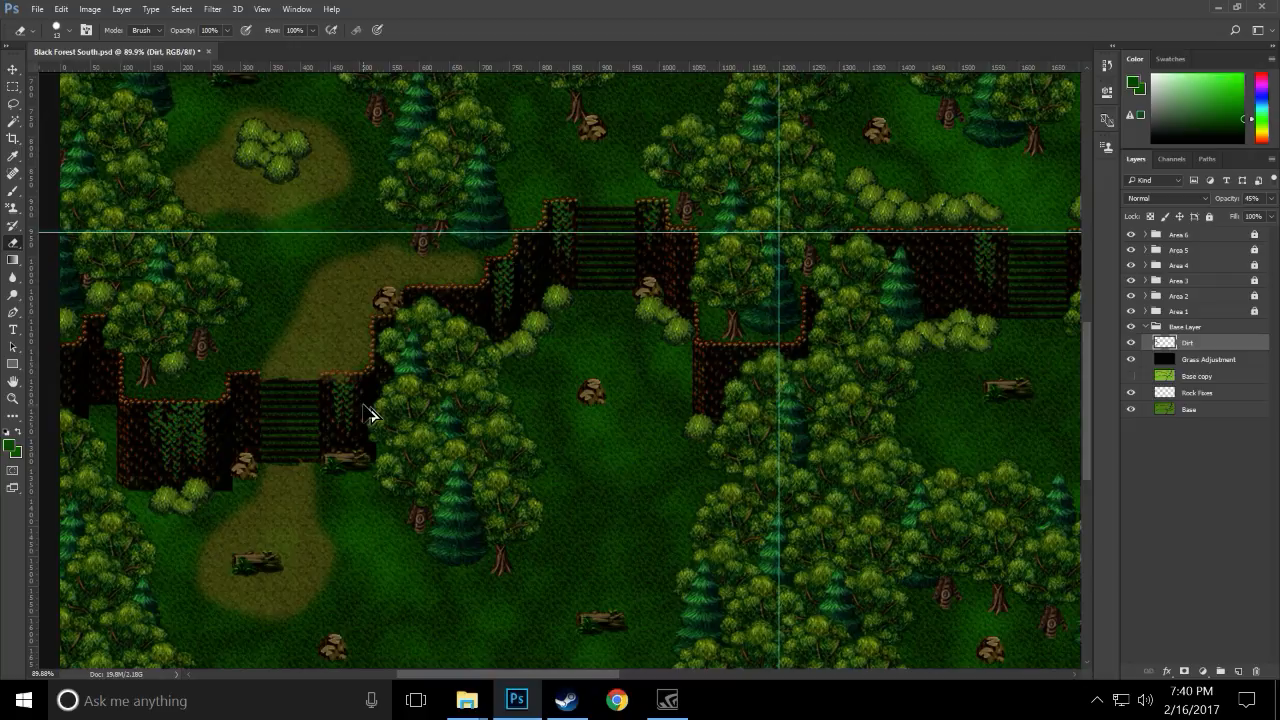
# - Undo the stair erasing, the opacity reduction and the brightness adjustment on the Dirt layer
pyautogui.hotkey('ctrl', 'z')
pyautogui.hotkey('ctrl', 'alt', 'z')
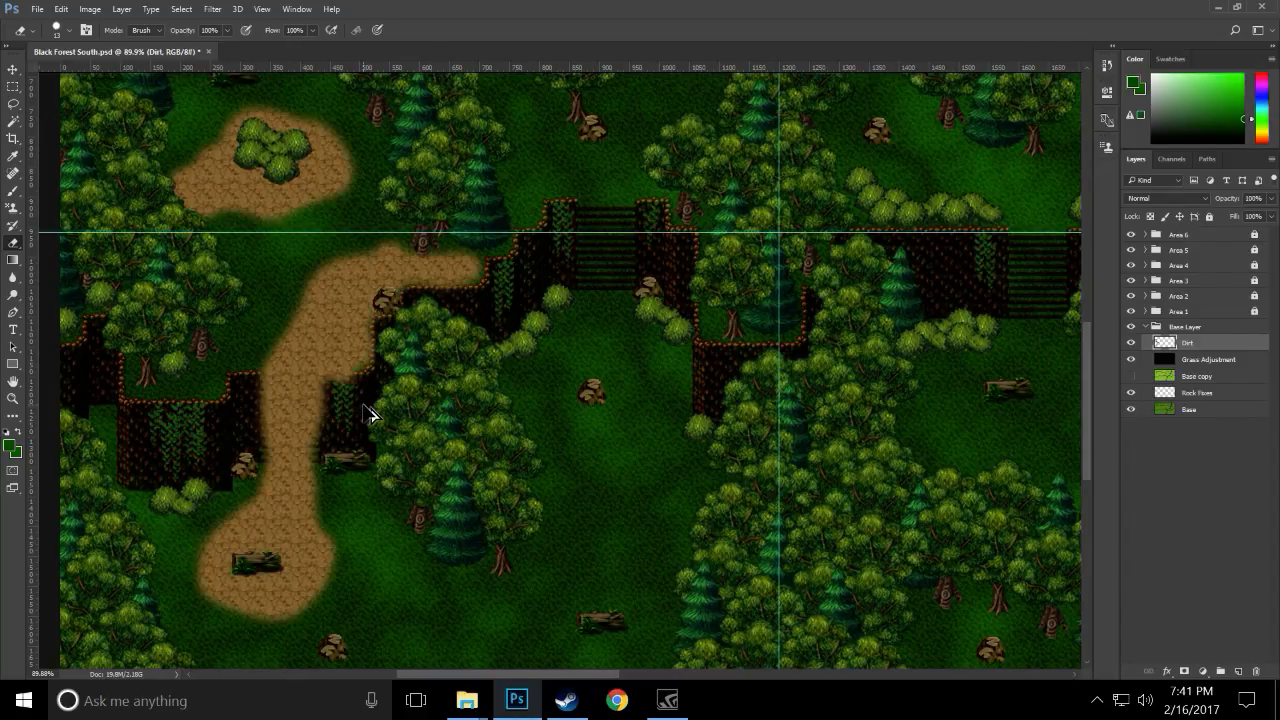
pyautogui.hotkey('ctrl', 'alt', 'z')
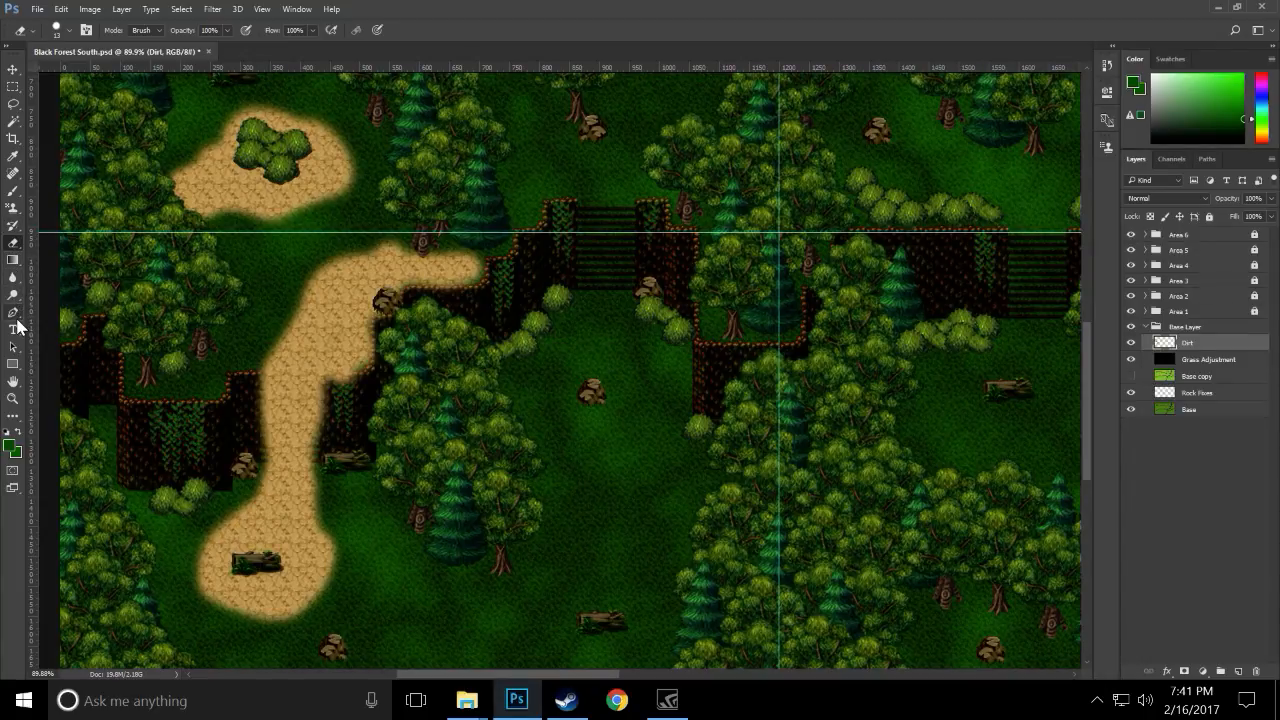
# - Stamp dirt patches around the southern log and around the rock below the central stairs with the Pattern Stamp tool
pyautogui.click(13, 207)
pyautogui.scroll(-4, 260, 618)
pyautogui.scroll(-2, 263, 617)
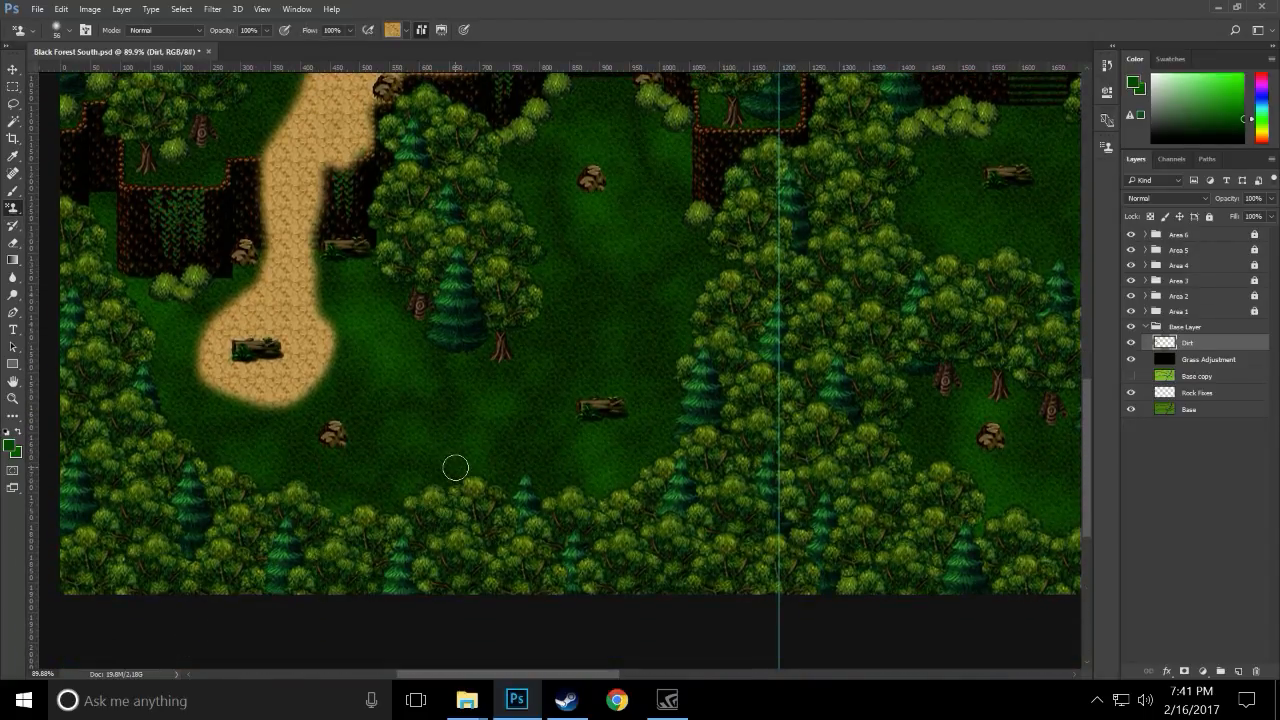
pyautogui.moveTo(434, 447)
pyautogui.mouseDown()
pyautogui.moveTo(468, 449)
pyautogui.moveTo(589, 417)
pyautogui.moveTo(554, 406)
pyautogui.moveTo(475, 418)
pyautogui.moveTo(539, 368)
pyautogui.moveTo(551, 390)
pyautogui.moveTo(525, 455)
pyautogui.moveTo(572, 452)
pyautogui.moveTo(618, 410)
pyautogui.moveTo(613, 387)
pyautogui.moveTo(626, 394)
pyautogui.moveTo(595, 401)
pyautogui.moveTo(561, 366)
pyautogui.moveTo(614, 371)
pyautogui.moveTo(664, 339)
pyautogui.moveTo(671, 310)
pyautogui.moveTo(670, 377)
pyautogui.moveTo(722, 447)
pyautogui.moveTo(707, 454)
pyautogui.moveTo(553, 370)
pyautogui.moveTo(551, 341)
pyautogui.moveTo(579, 353)
pyautogui.moveTo(622, 296)
pyautogui.moveTo(642, 318)
pyautogui.moveTo(657, 396)
pyautogui.moveTo(608, 335)
pyautogui.moveTo(600, 365)
pyautogui.moveTo(625, 382)
pyautogui.mouseUp()
pyautogui.scroll(4, 615, 365)
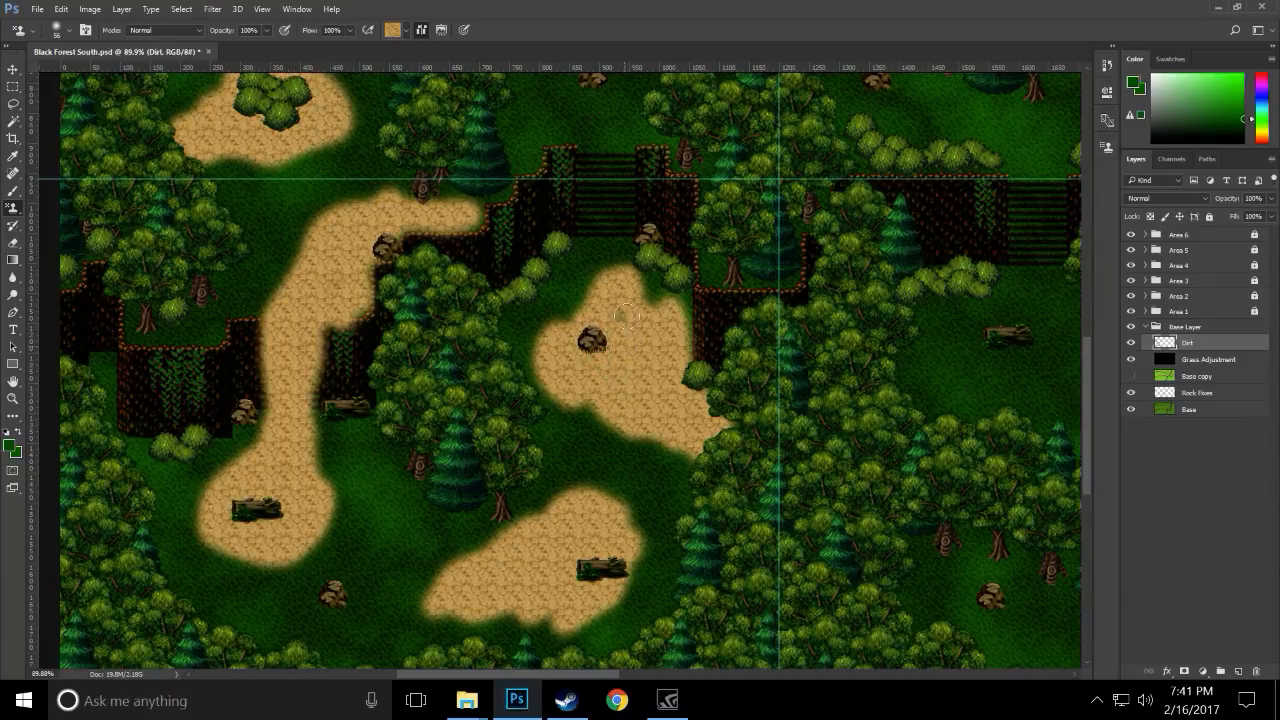
pyautogui.scroll(5, 636, 311)
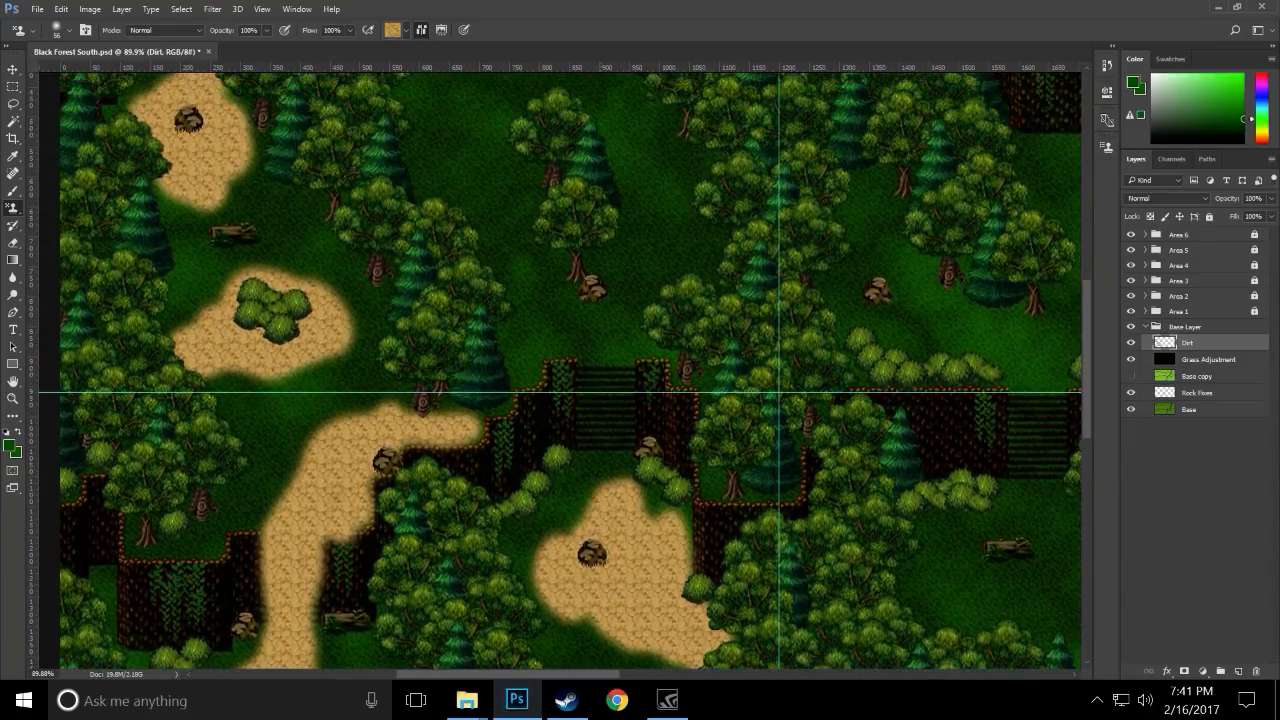
# - Stamp dirt patches around the rock above the central staircase and around the rock and tree below the upper staircase
pyautogui.moveTo(572, 338)
pyautogui.mouseDown()
pyautogui.moveTo(607, 383)
pyautogui.moveTo(639, 297)
pyautogui.moveTo(603, 324)
pyautogui.moveTo(589, 309)
pyautogui.moveTo(597, 294)
pyautogui.moveTo(600, 316)
pyautogui.moveTo(620, 296)
pyautogui.moveTo(595, 283)
pyautogui.moveTo(583, 326)
pyautogui.moveTo(547, 332)
pyautogui.moveTo(524, 369)
pyautogui.moveTo(511, 355)
pyautogui.moveTo(578, 275)
pyautogui.mouseUp()
pyautogui.scroll(7, 577, 328)
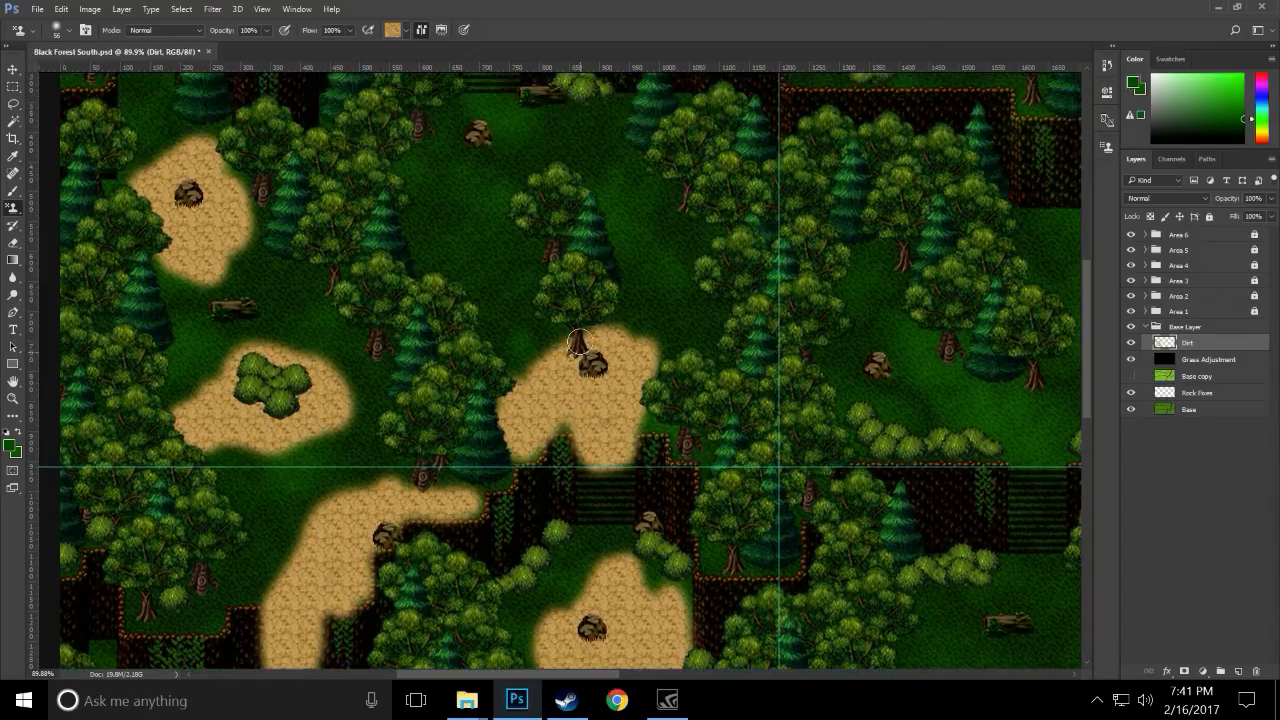
pyautogui.scroll(3, 583, 358)
pyautogui.moveTo(500, 378)
pyautogui.mouseDown()
pyautogui.moveTo(478, 365)
pyautogui.moveTo(470, 310)
pyautogui.moveTo(440, 350)
pyautogui.moveTo(449, 369)
pyautogui.moveTo(508, 300)
pyautogui.moveTo(510, 368)
pyautogui.moveTo(468, 386)
pyautogui.moveTo(462, 405)
pyautogui.moveTo(508, 415)
pyautogui.moveTo(540, 372)
pyautogui.moveTo(505, 346)
pyautogui.moveTo(548, 315)
pyautogui.moveTo(575, 352)
pyautogui.moveTo(557, 384)
pyautogui.mouseUp()
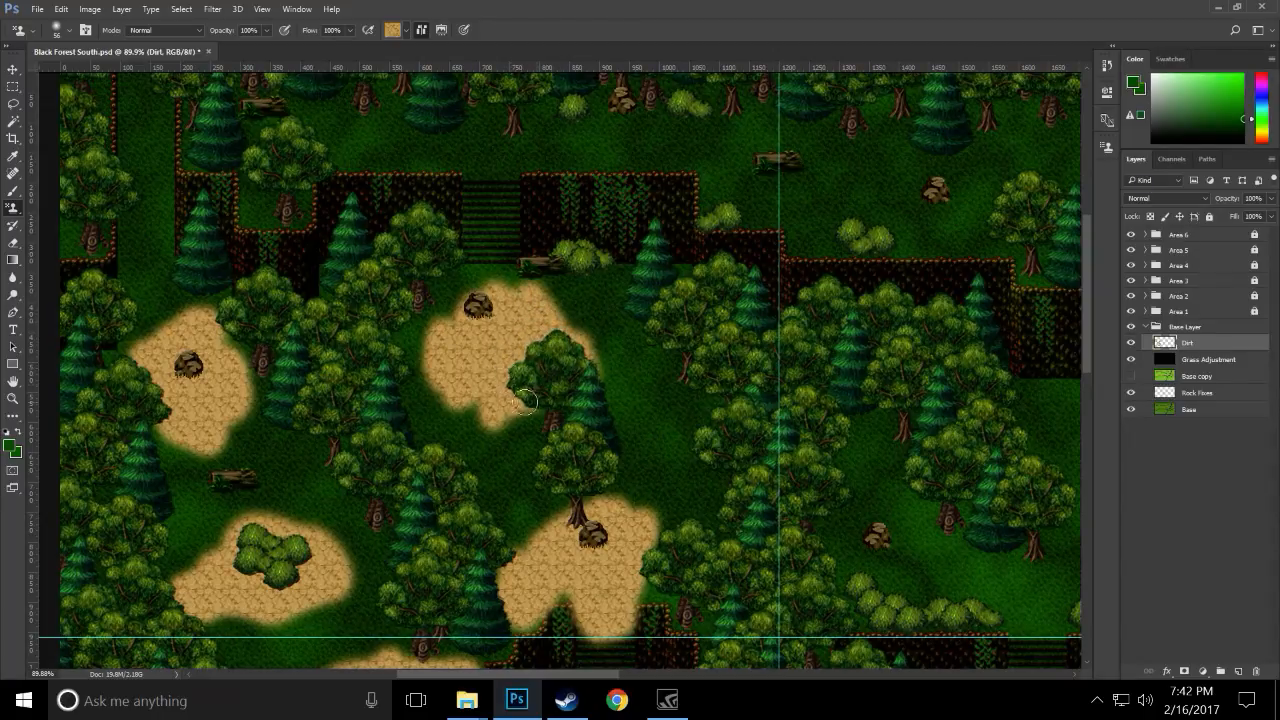
pyautogui.moveTo(548, 352)
pyautogui.mouseDown()
pyautogui.moveTo(585, 318)
pyautogui.moveTo(566, 304)
pyautogui.moveTo(557, 343)
pyautogui.moveTo(606, 357)
pyautogui.moveTo(598, 366)
pyautogui.mouseUp()
pyautogui.scroll(4, 603, 372)
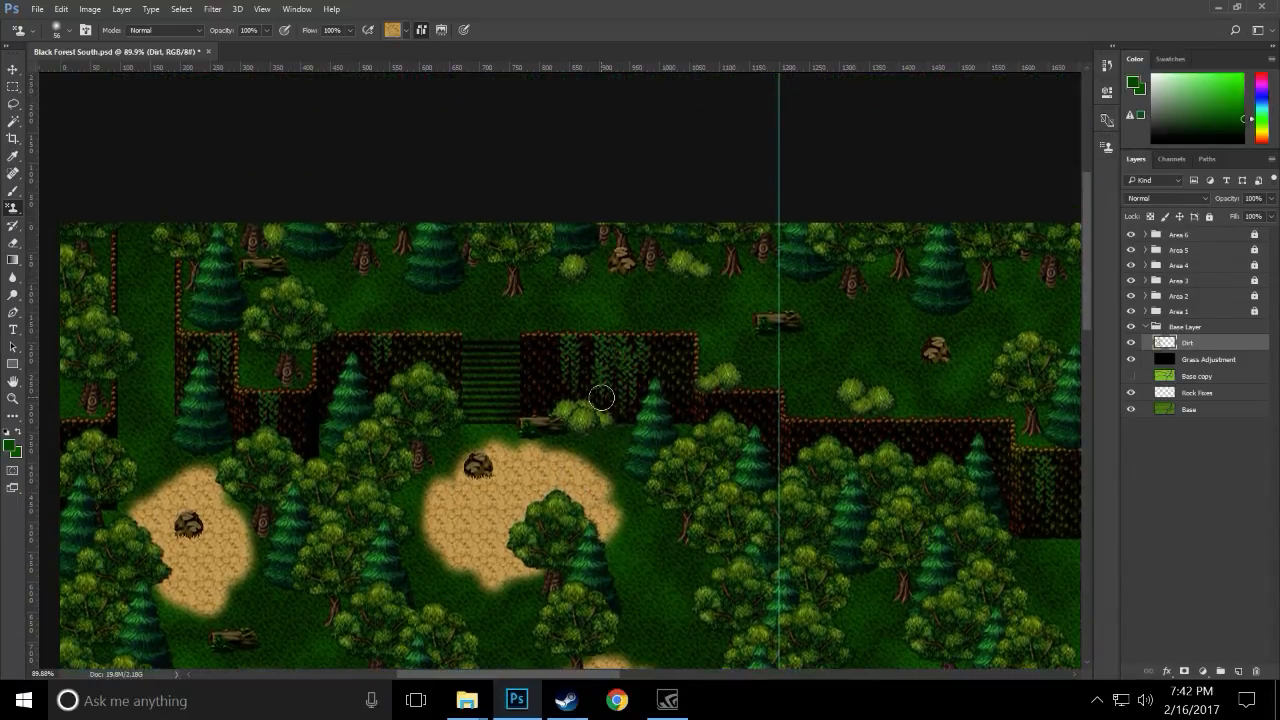
# - Stamp two dirt patches along the map's upper ledge, one around the tree stump and one around the fallen log
pyautogui.moveTo(338, 290)
pyautogui.mouseDown()
pyautogui.moveTo(298, 277)
pyautogui.moveTo(280, 278)
pyautogui.moveTo(290, 324)
pyautogui.moveTo(315, 316)
pyautogui.moveTo(267, 359)
pyautogui.moveTo(316, 294)
pyautogui.moveTo(378, 298)
pyautogui.moveTo(384, 284)
pyautogui.moveTo(340, 270)
pyautogui.moveTo(350, 258)
pyautogui.moveTo(401, 249)
pyautogui.moveTo(377, 249)
pyautogui.moveTo(371, 265)
pyautogui.moveTo(390, 293)
pyautogui.moveTo(426, 300)
pyautogui.moveTo(501, 288)
pyautogui.mouseUp()
pyautogui.moveTo(628, 318)
pyautogui.mouseDown()
pyautogui.moveTo(675, 281)
pyautogui.moveTo(663, 297)
pyautogui.moveTo(704, 281)
pyautogui.moveTo(705, 310)
pyautogui.moveTo(680, 300)
pyautogui.moveTo(676, 316)
pyautogui.moveTo(726, 303)
pyautogui.moveTo(768, 311)
pyautogui.moveTo(772, 334)
pyautogui.moveTo(778, 297)
pyautogui.moveTo(806, 288)
pyautogui.moveTo(807, 354)
pyautogui.moveTo(831, 288)
pyautogui.mouseUp()
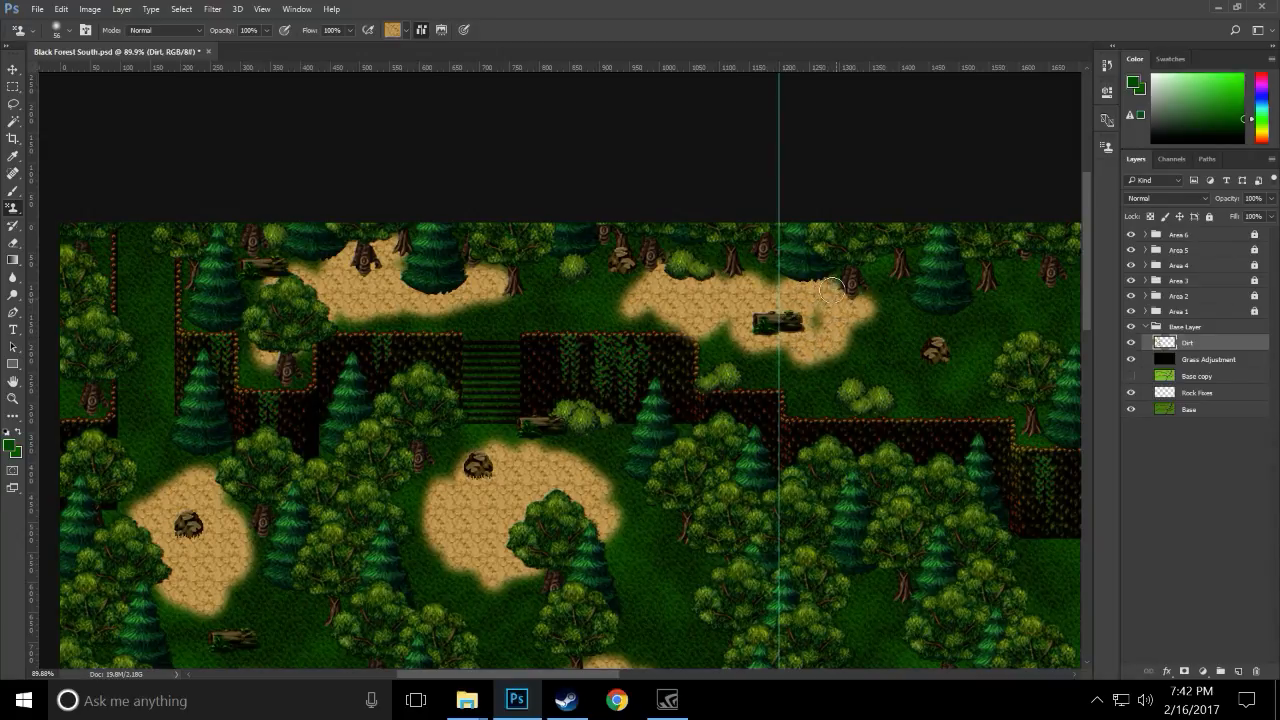
pyautogui.moveTo(828, 340)
pyautogui.mouseDown()
pyautogui.moveTo(805, 378)
pyautogui.moveTo(757, 359)
pyautogui.mouseUp()
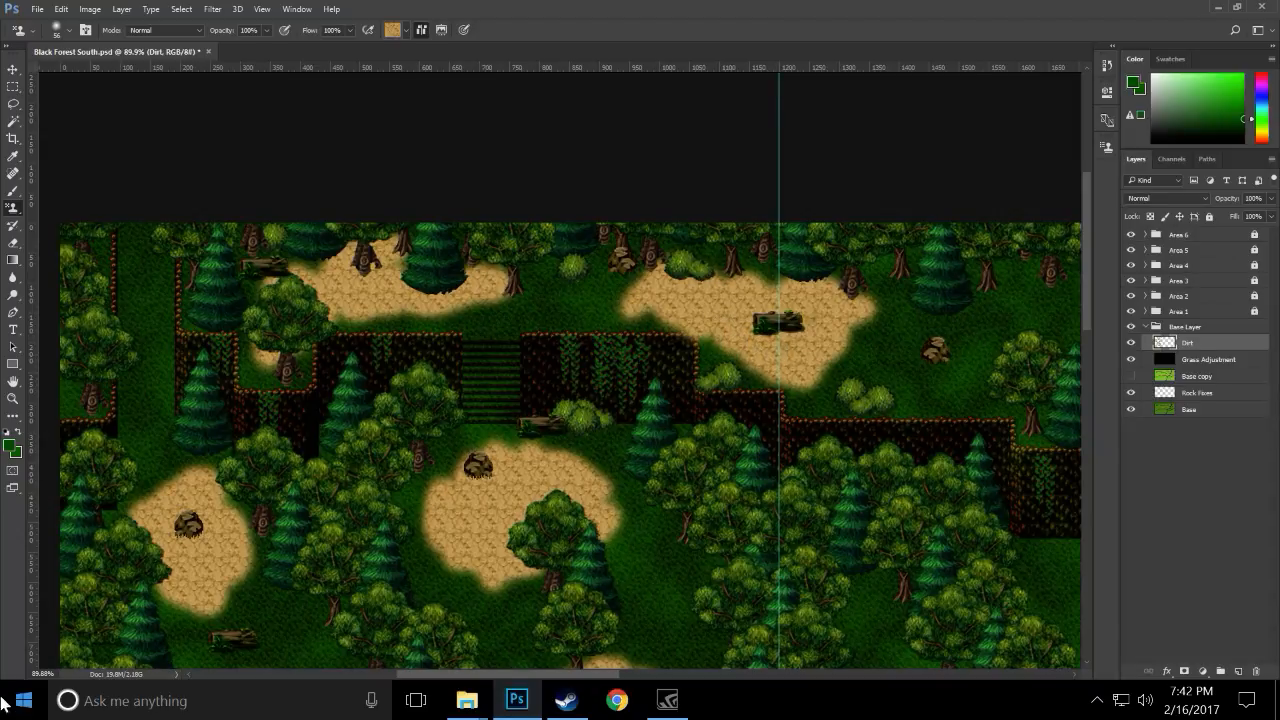
# - Examine how the dirt patches are distributed across the western half of the forest map
pyautogui.click(13, 398)
pyautogui.moveTo(474, 409); pyautogui.dragTo(459, 408)
pyautogui.scroll(-8, 466, 385)
pyautogui.scroll(-3, 465, 412)
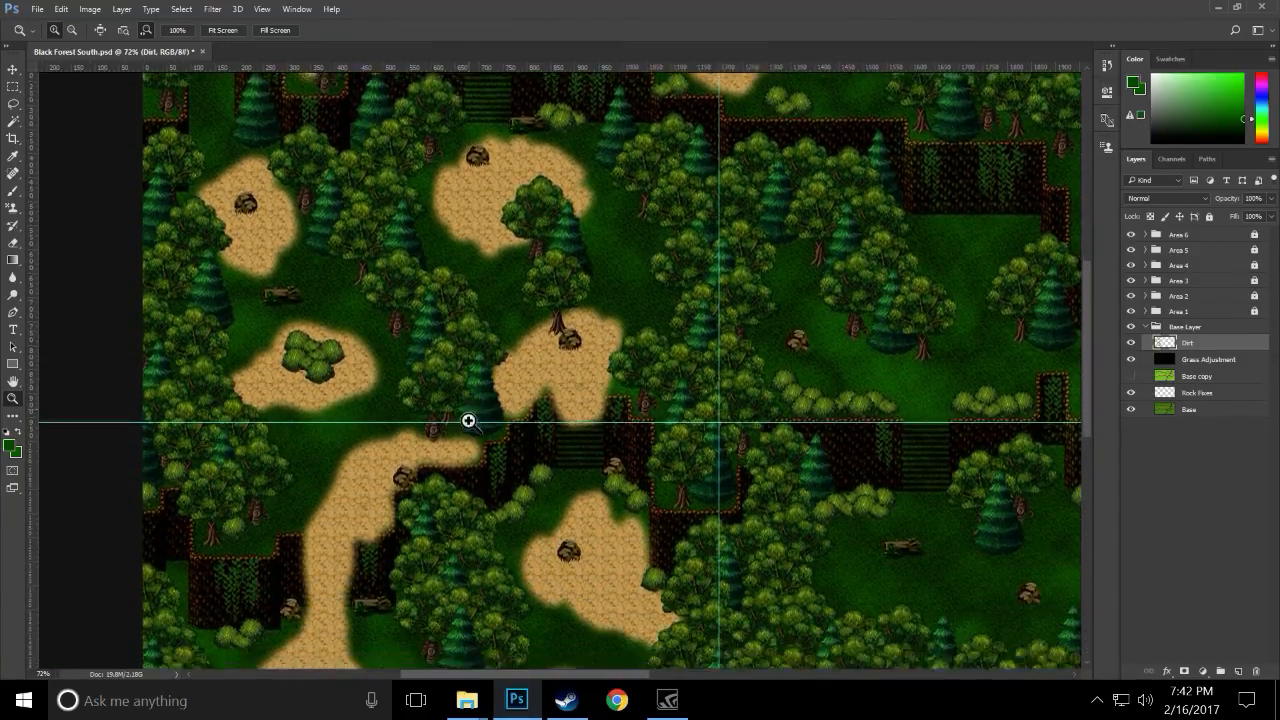
pyautogui.scroll(6, 460, 395)
pyautogui.scroll(1, 459, 385)
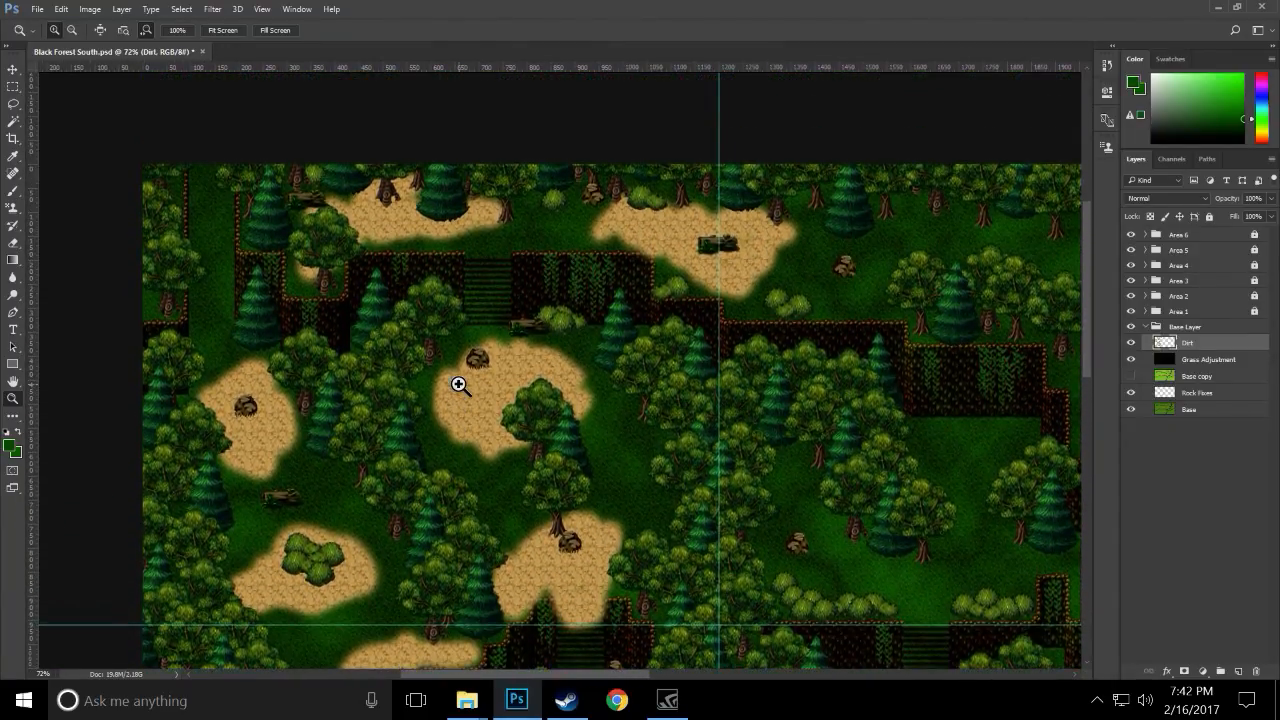
pyautogui.scroll(-2, 459, 385)
pyautogui.moveTo(458, 385); pyautogui.dragTo(473, 385)
pyautogui.scroll(1, 474, 385)
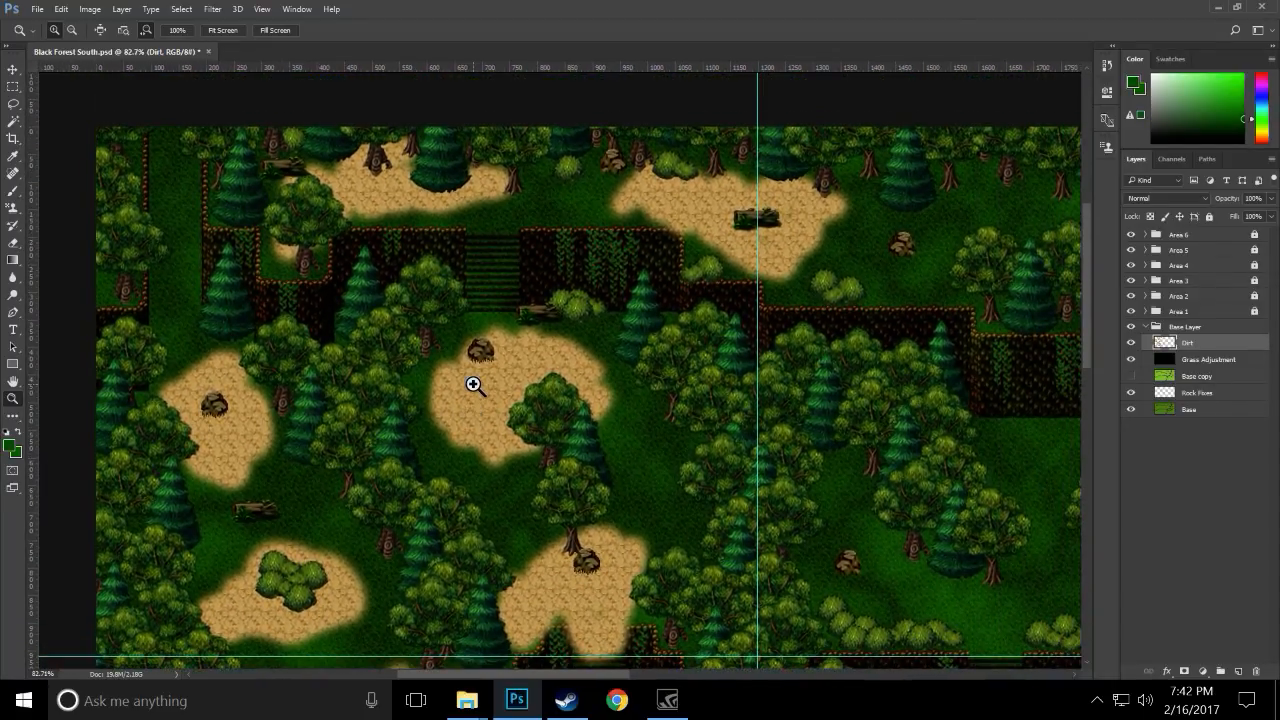
pyautogui.scroll(-1, 474, 385)
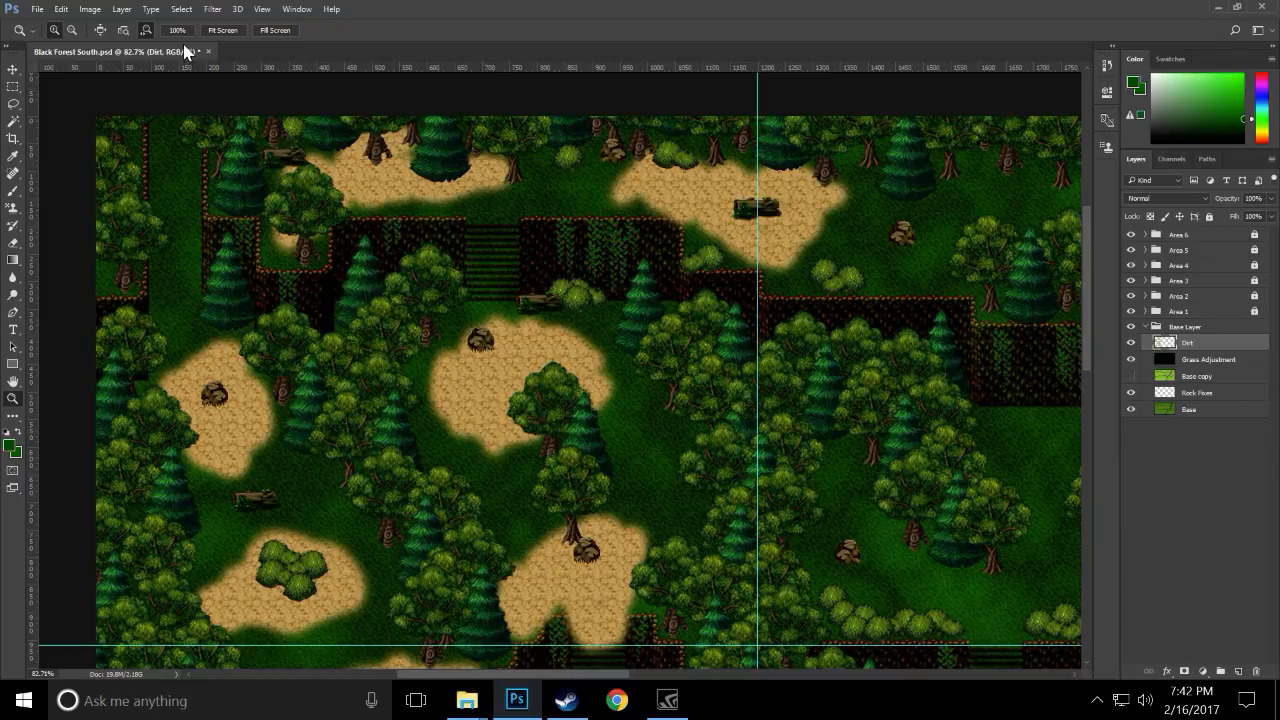
# - Darken the Dirt layer with Brightness/Contrast at brightness -63 and lower the layer's opacity to 46%
pyautogui.click(149, 9)
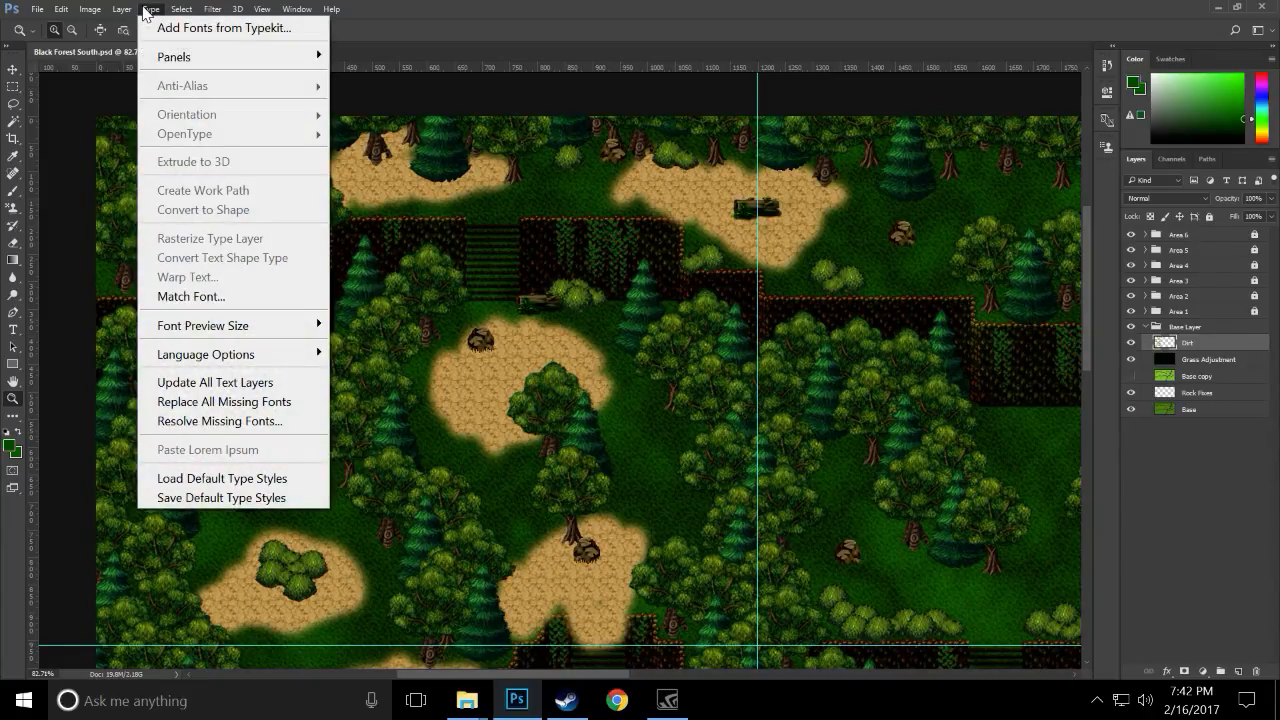
pyautogui.moveTo(97, 14)
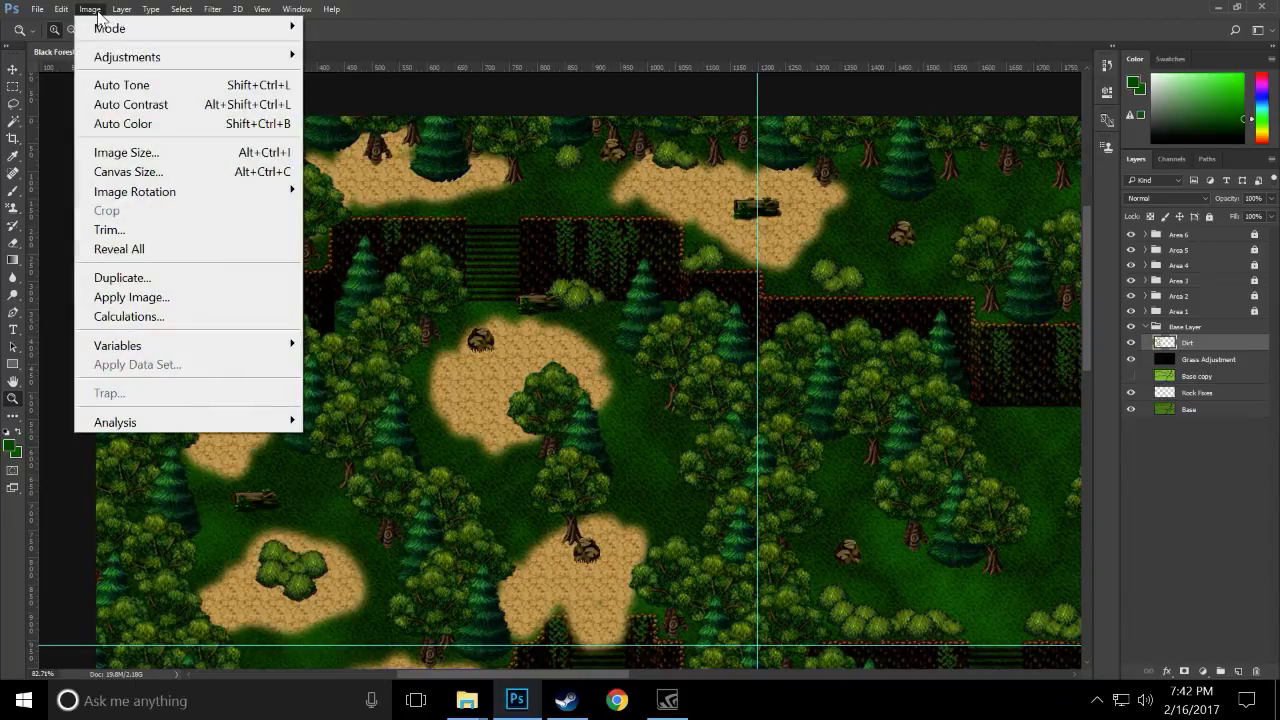
pyautogui.moveTo(115, 57)
pyautogui.click(322, 60)
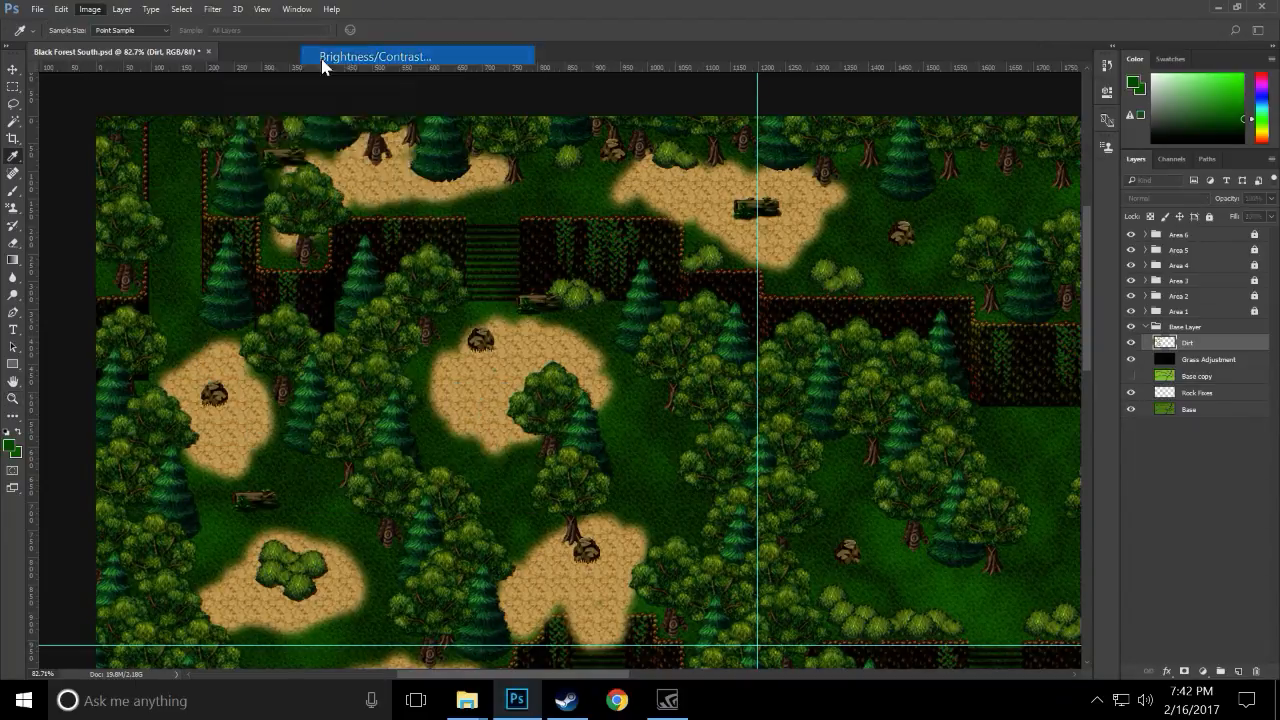
pyautogui.write('-65')
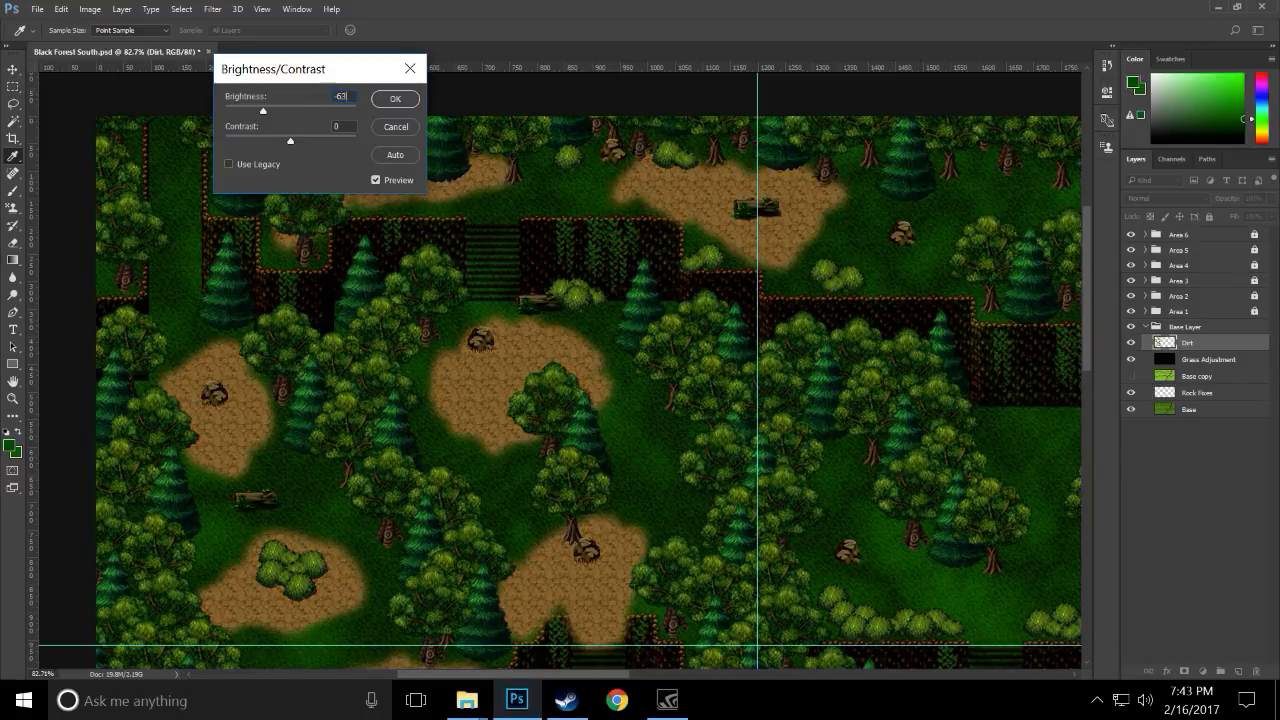
pyautogui.press('Return')
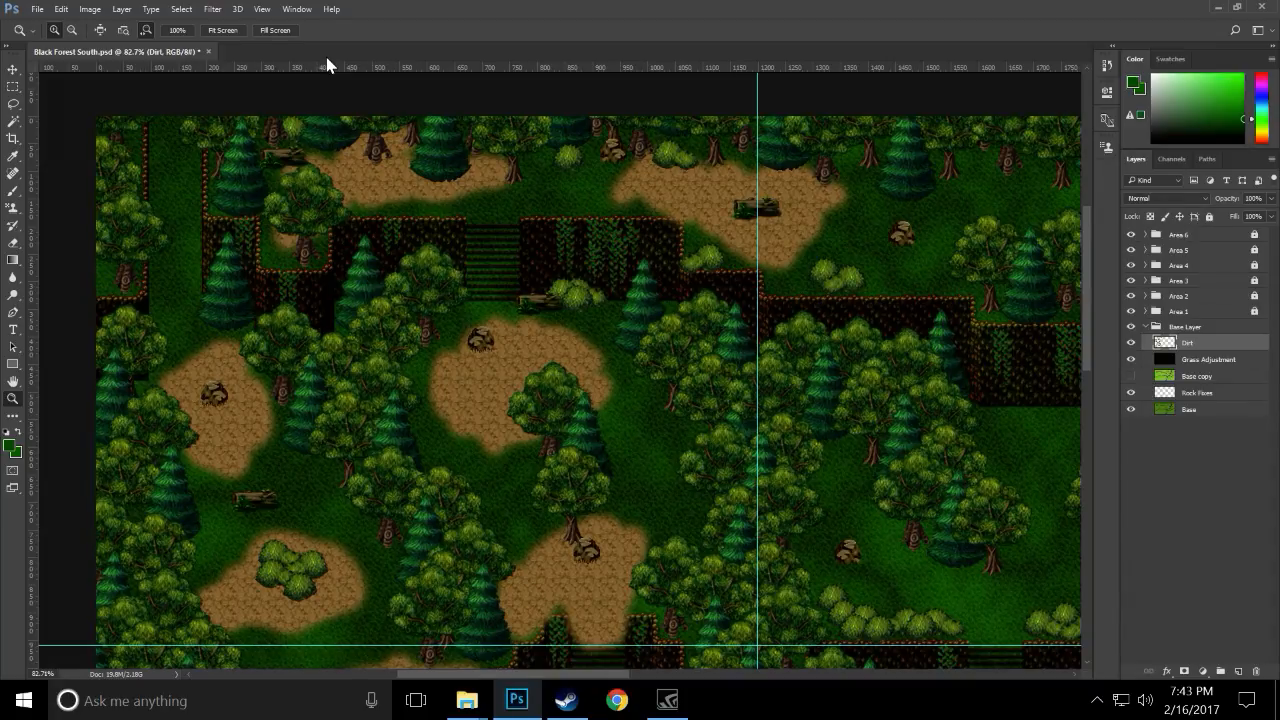
pyautogui.click(1271, 200)
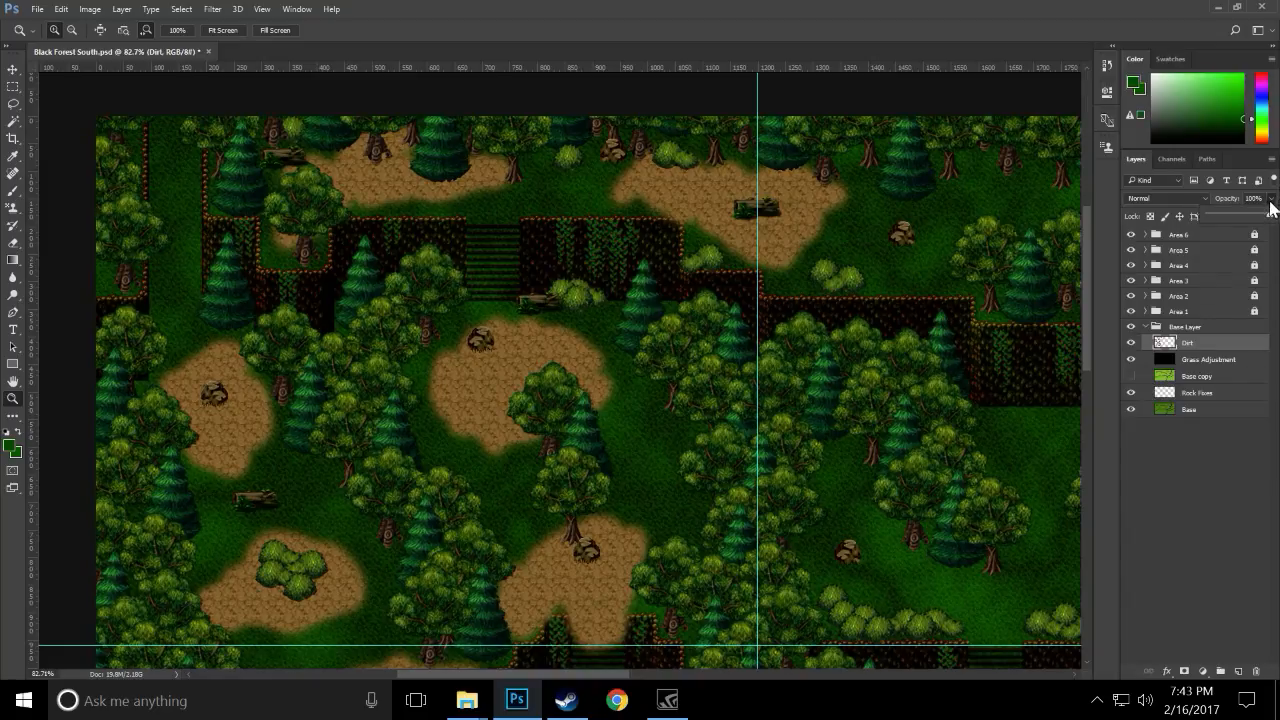
pyautogui.moveTo(1253, 220); pyautogui.dragTo(1246, 220)
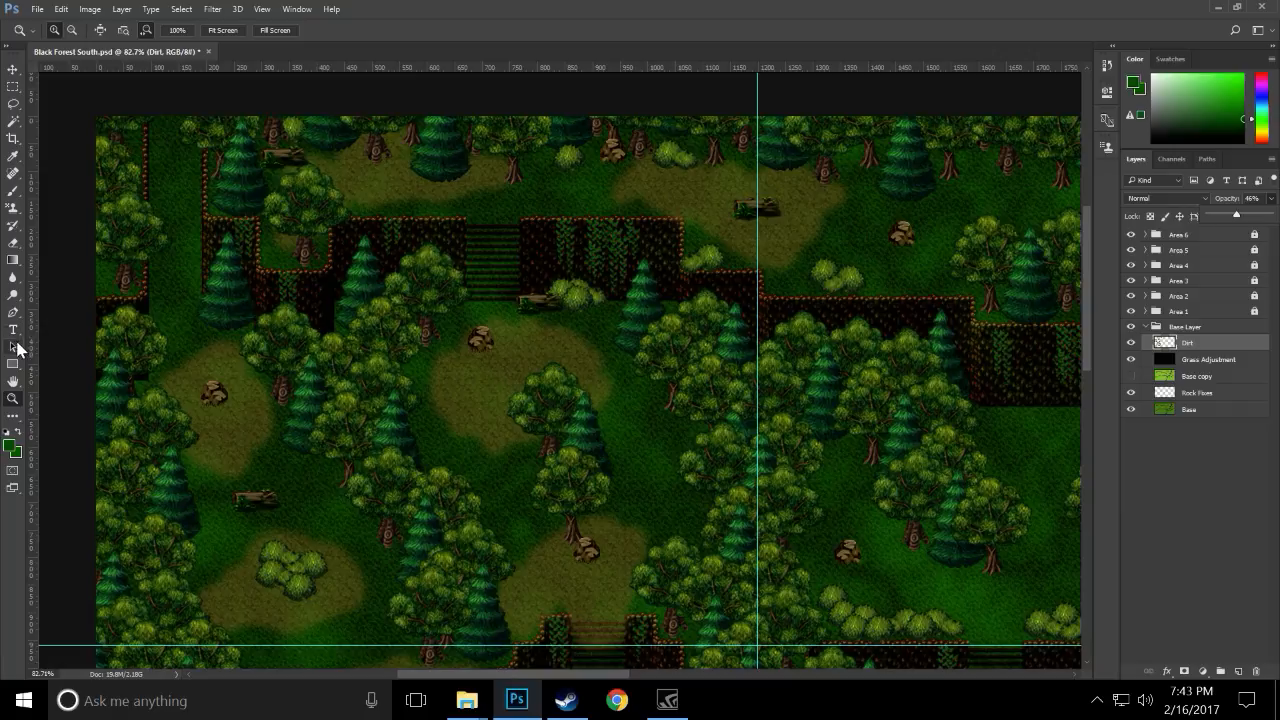
# - Trim the edges of the dirt patches in the upper map with a soft 48 px eraser at 0% hardness
pyautogui.click(13, 243)
pyautogui.click(67, 32)
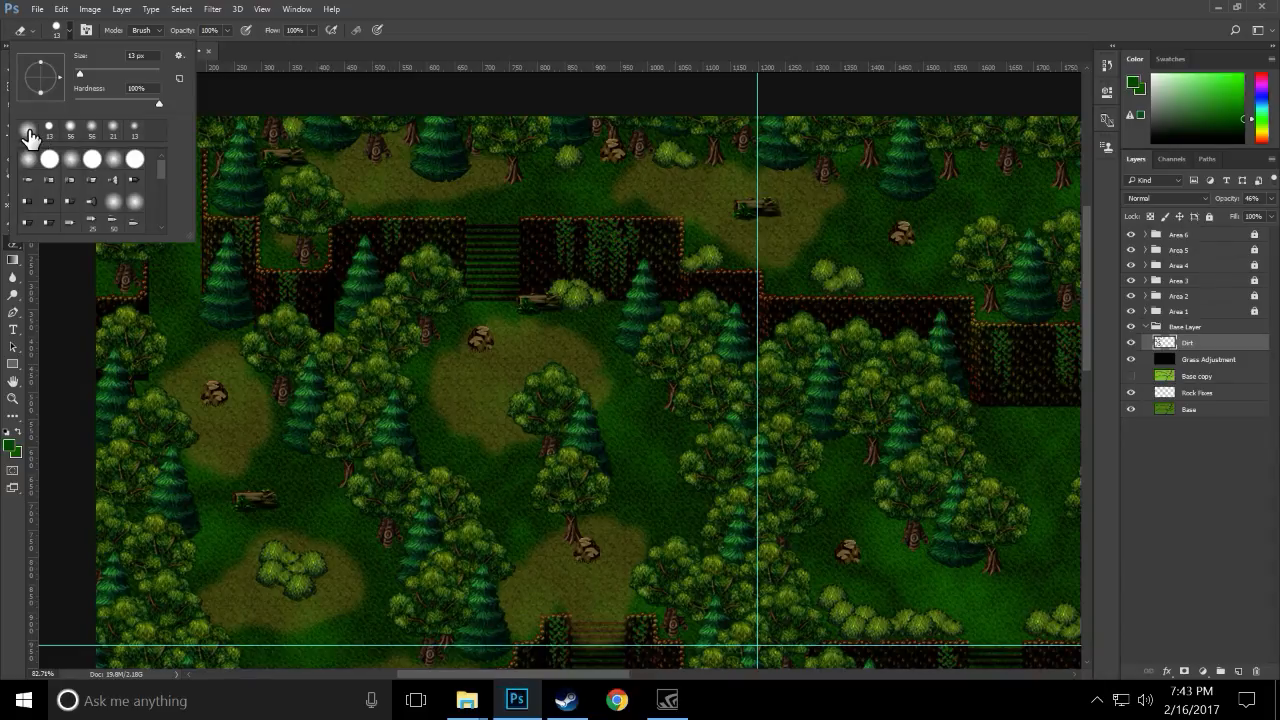
pyautogui.click(114, 159)
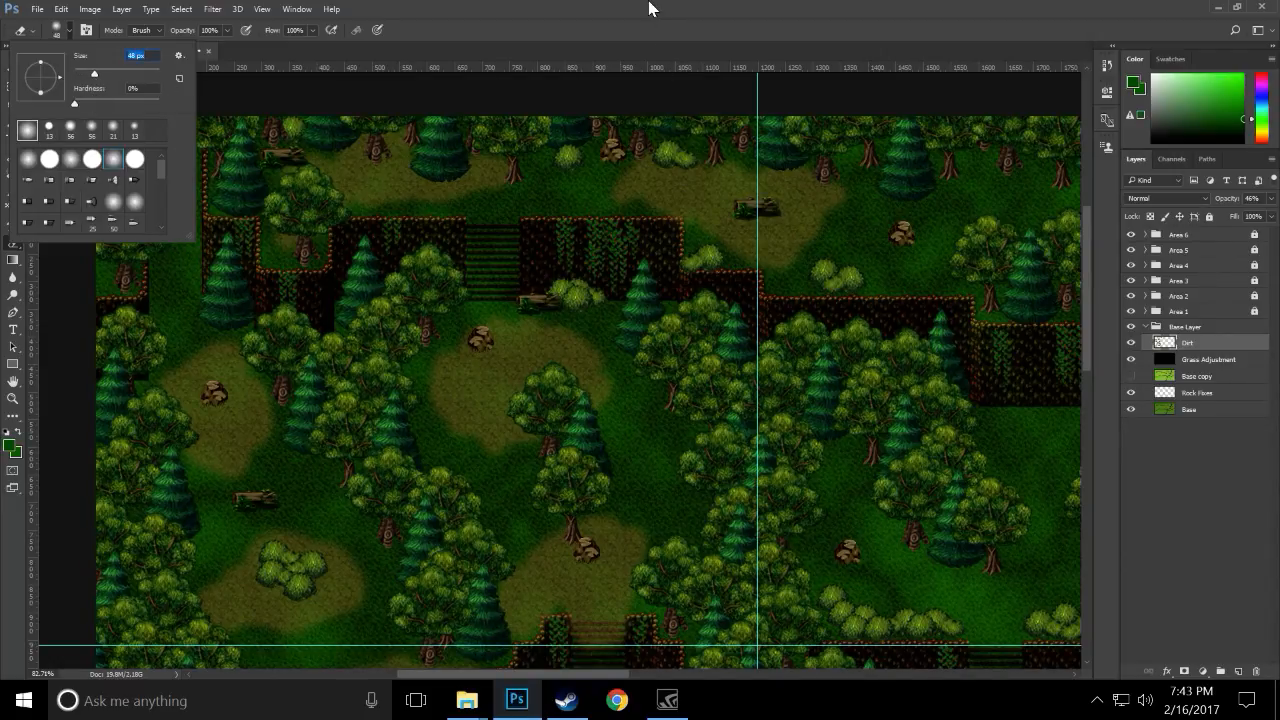
pyautogui.press('Return')
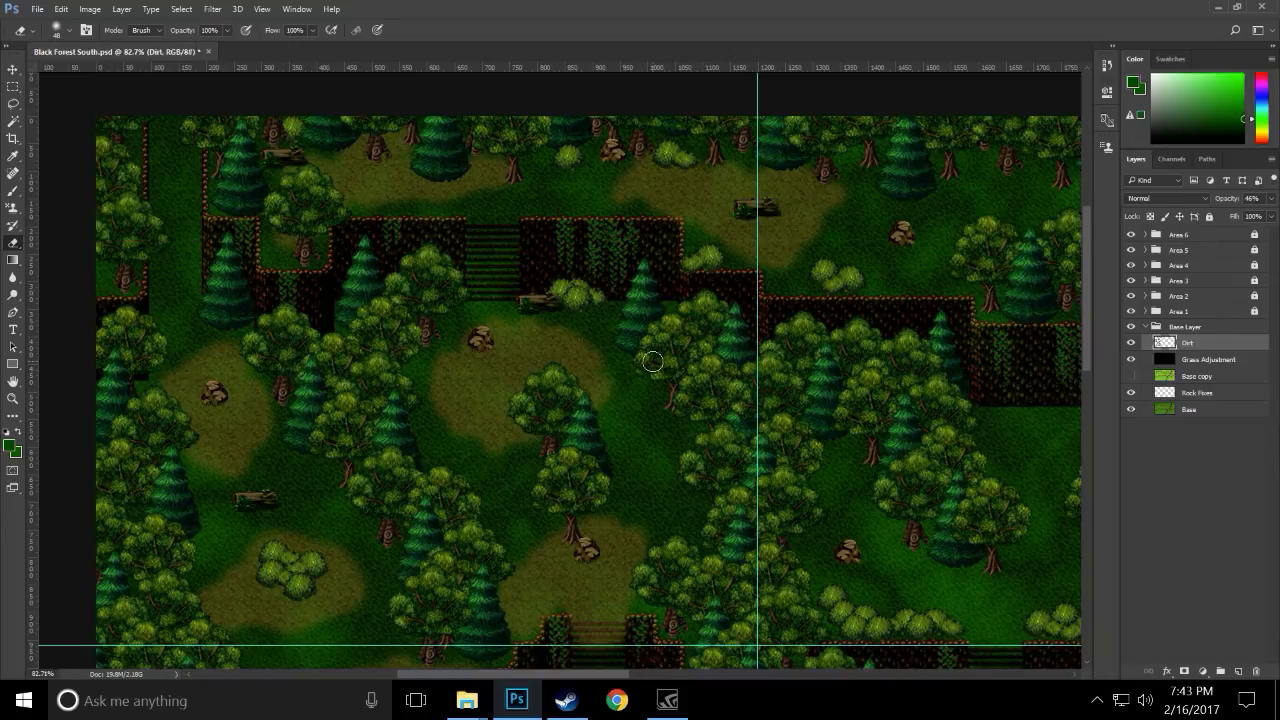
pyautogui.scroll(-2, 652, 361)
pyautogui.scroll(-2, 652, 361)
pyautogui.scroll(3, 653, 356)
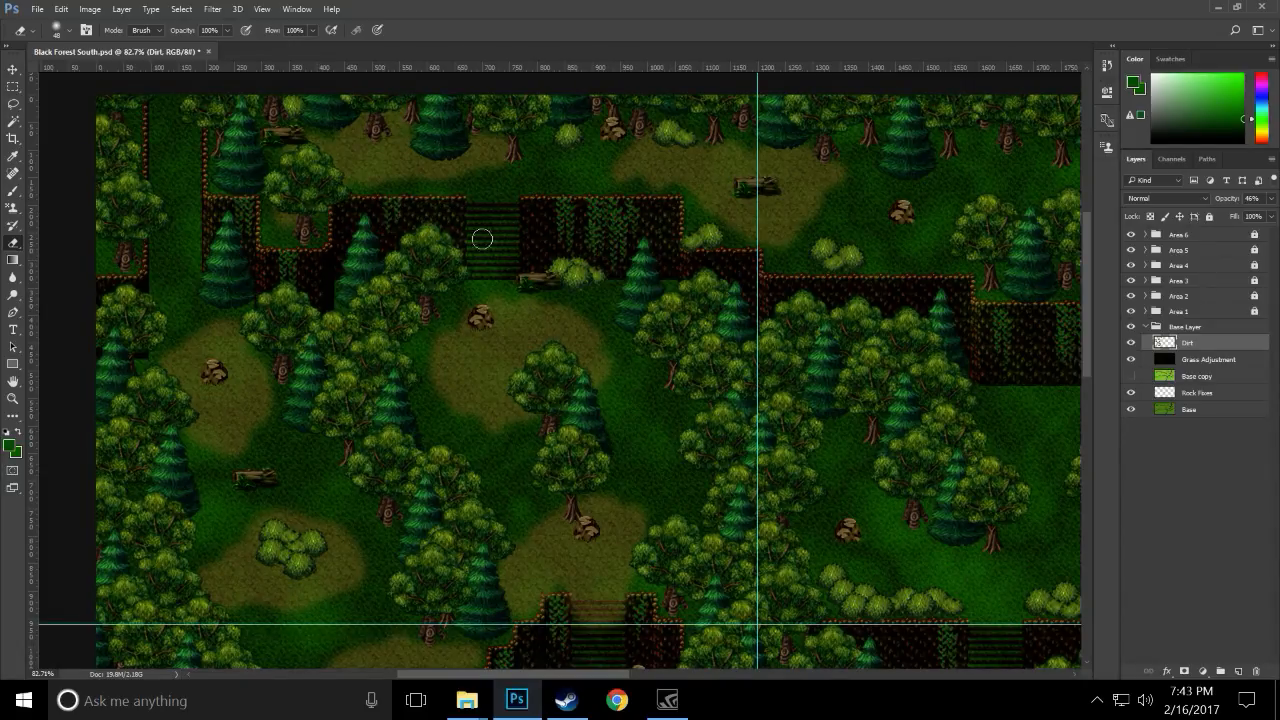
pyautogui.scroll(-1, 511, 273)
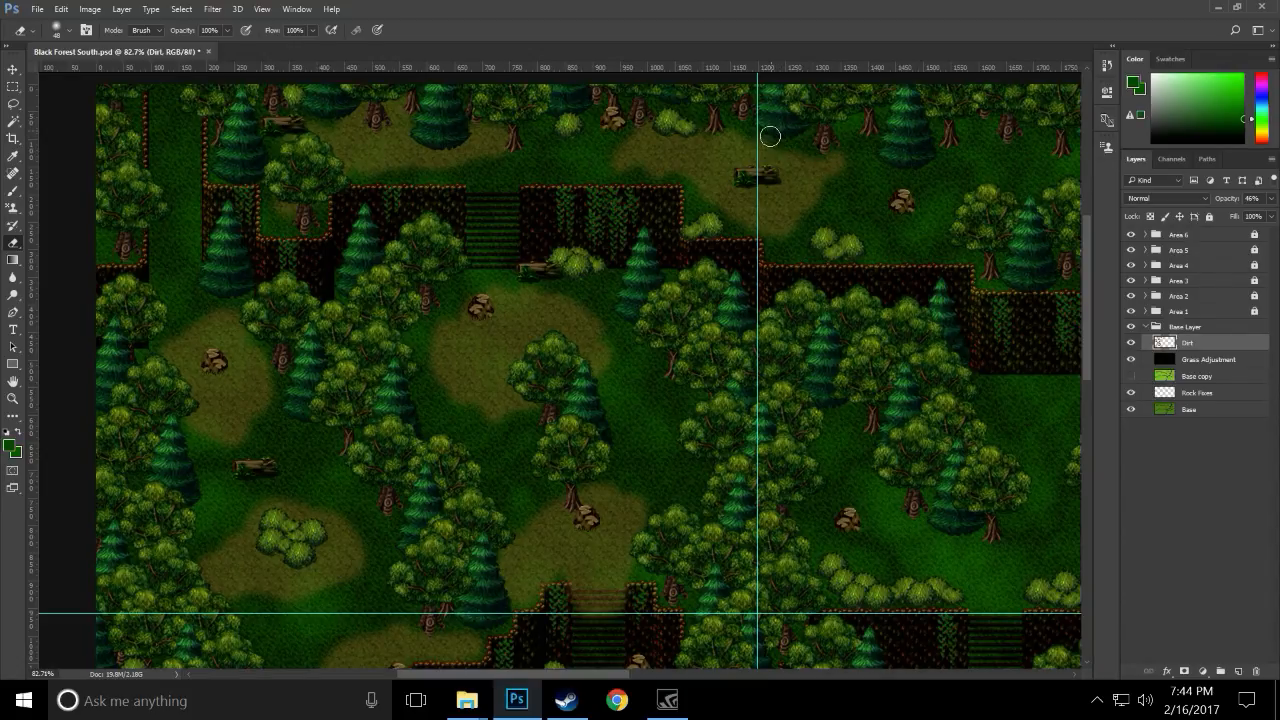
pyautogui.scroll(-3, 544, 366)
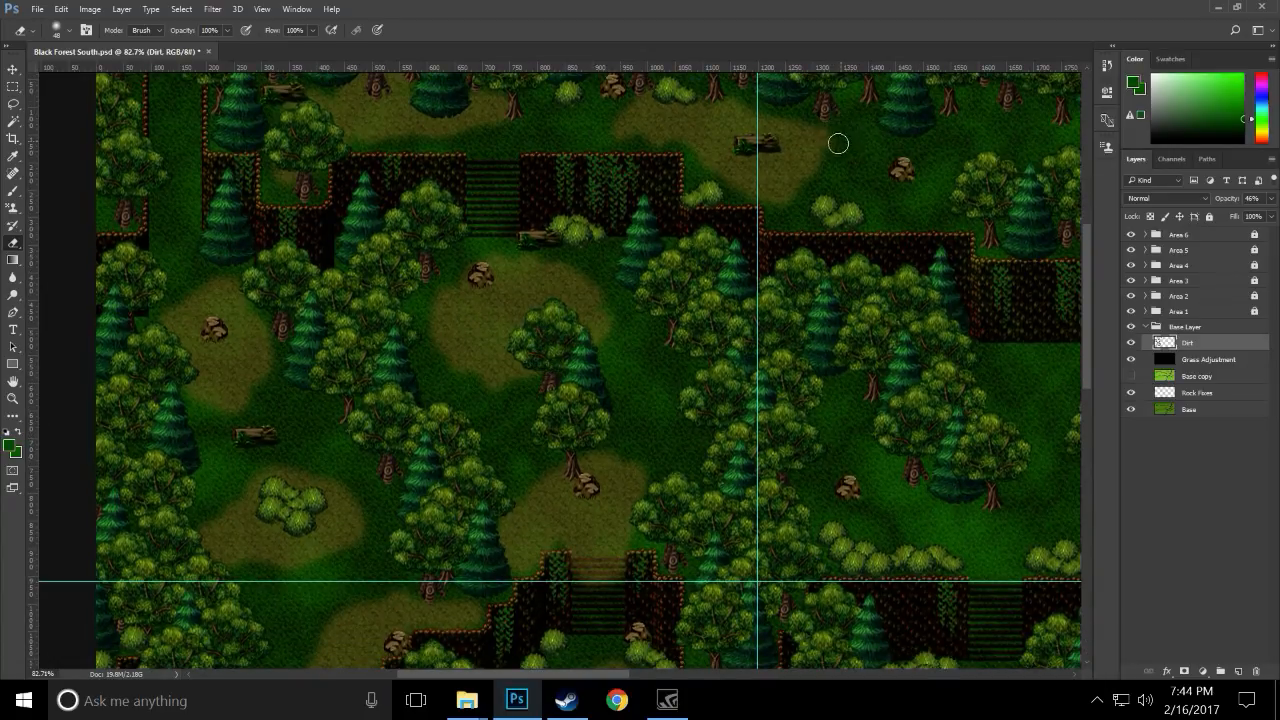
pyautogui.scroll(-2, 447, 375)
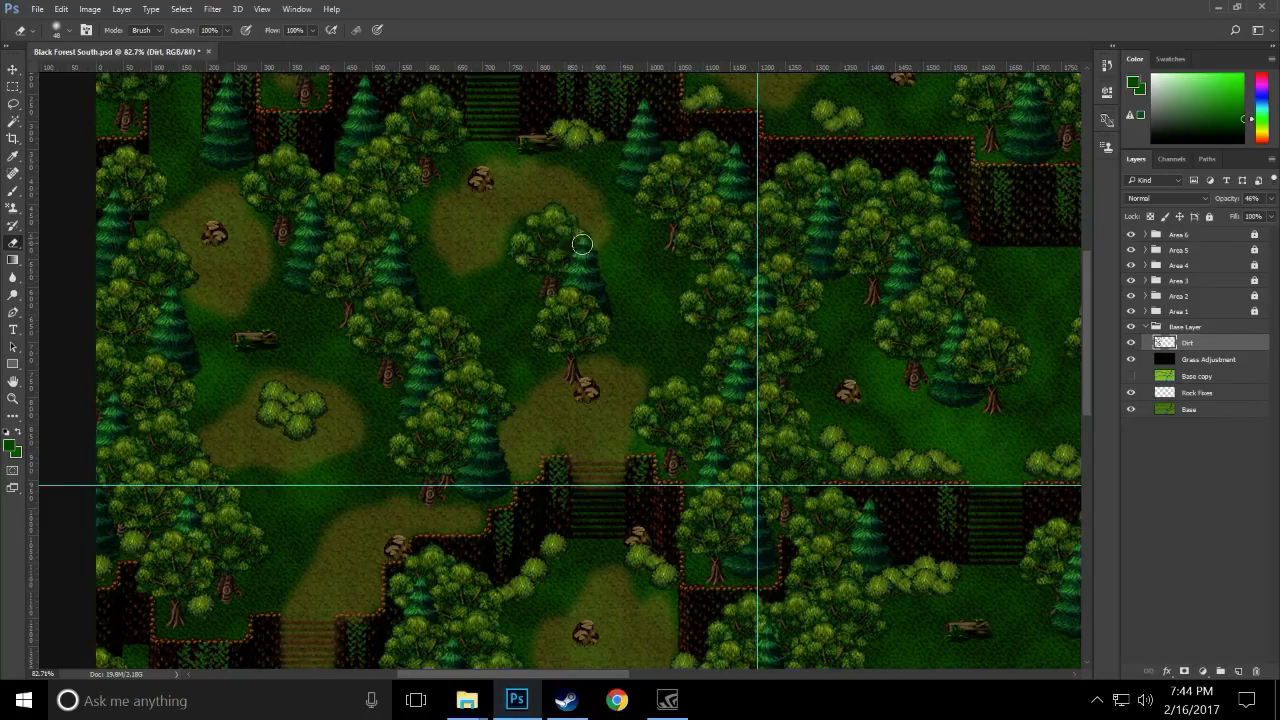
pyautogui.scroll(-5, 578, 326)
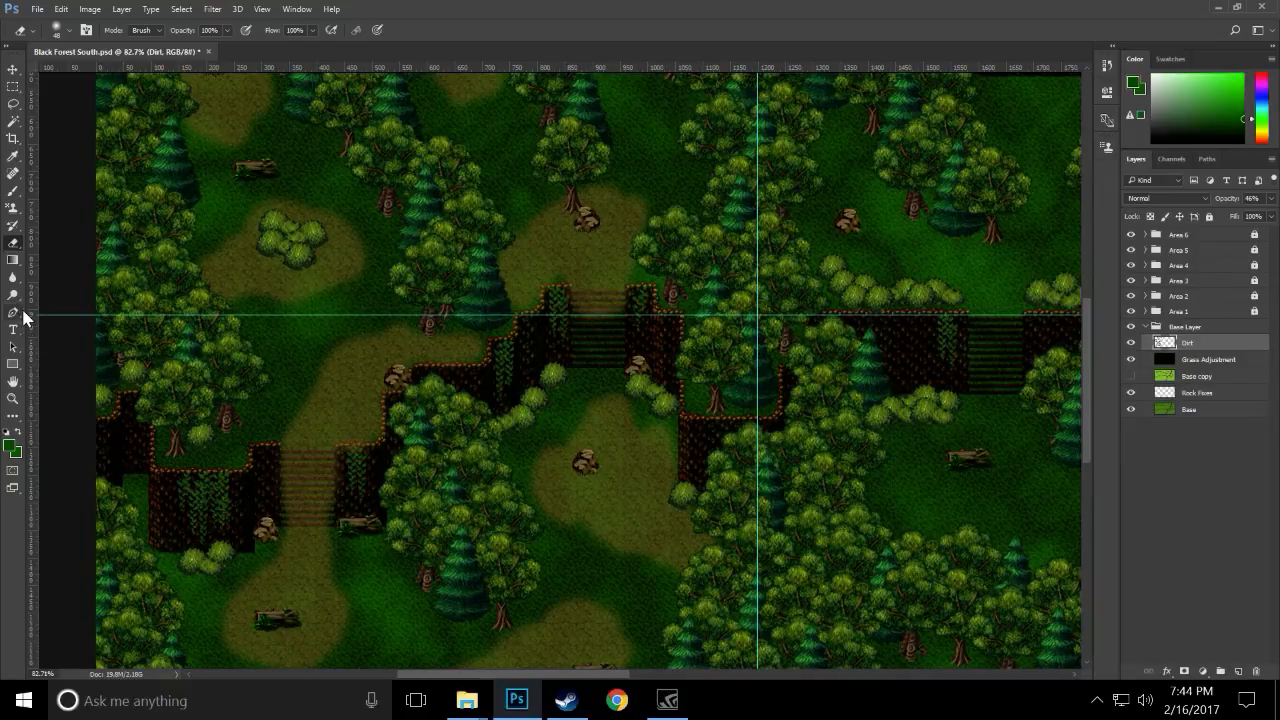
# - Stamp dirt onto the central staircase, then partly erase it and trim the dirt along the ledge above
pyautogui.click(13, 207)
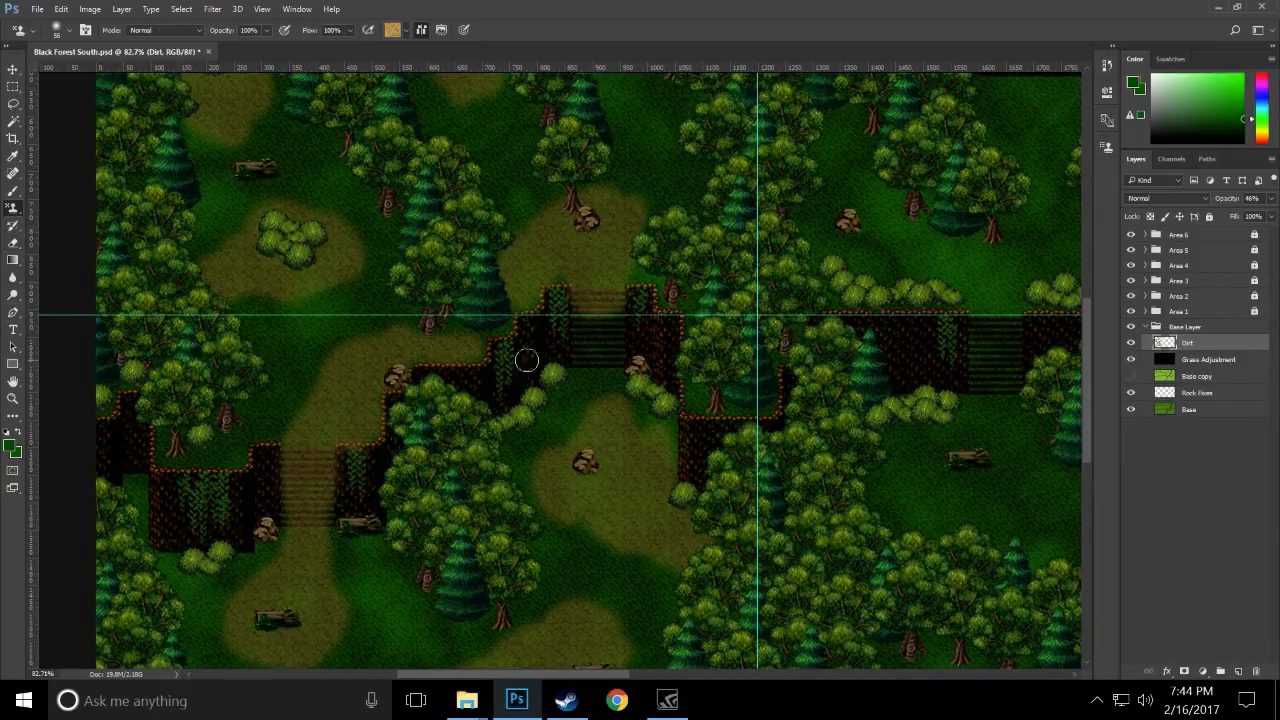
pyautogui.moveTo(579, 338)
pyautogui.mouseDown()
pyautogui.moveTo(597, 357)
pyautogui.moveTo(611, 323)
pyautogui.moveTo(591, 334)
pyautogui.moveTo(621, 345)
pyautogui.mouseUp()
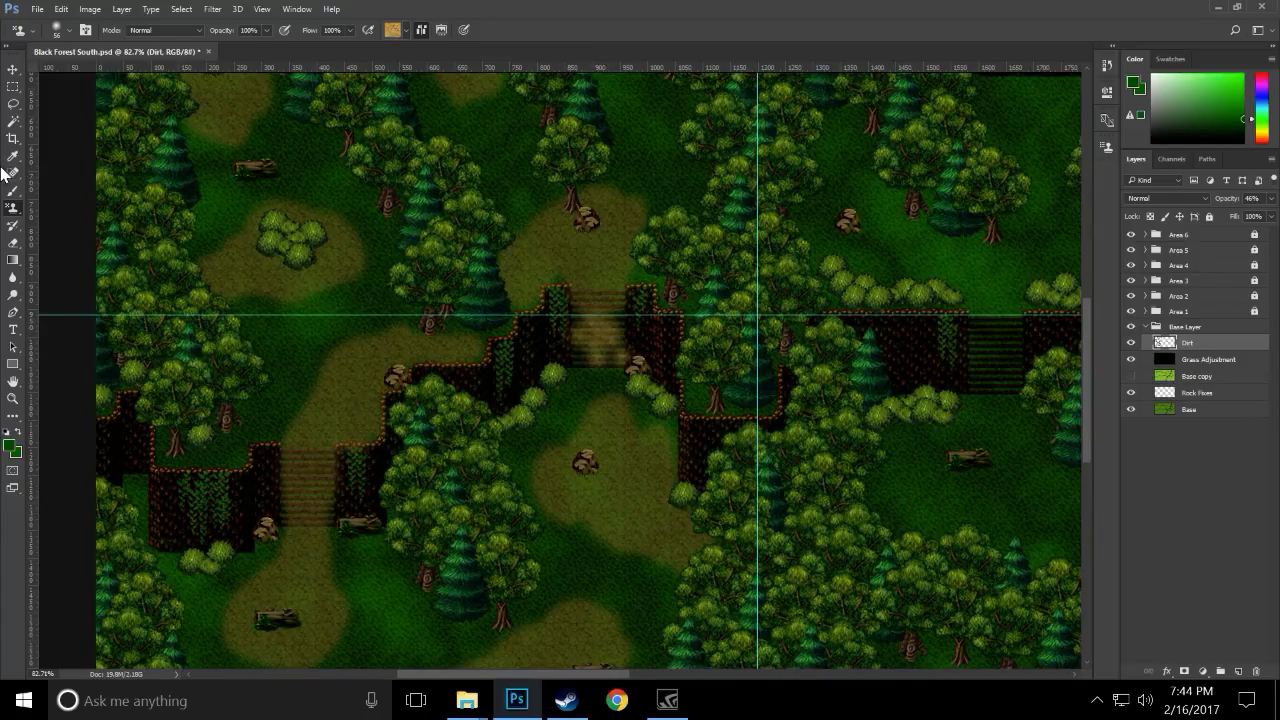
pyautogui.click(13, 243)
pyautogui.moveTo(594, 326)
pyautogui.mouseDown()
pyautogui.moveTo(625, 364)
pyautogui.moveTo(572, 291)
pyautogui.moveTo(615, 299)
pyautogui.moveTo(613, 362)
pyautogui.moveTo(592, 321)
pyautogui.moveTo(619, 355)
pyautogui.mouseUp()
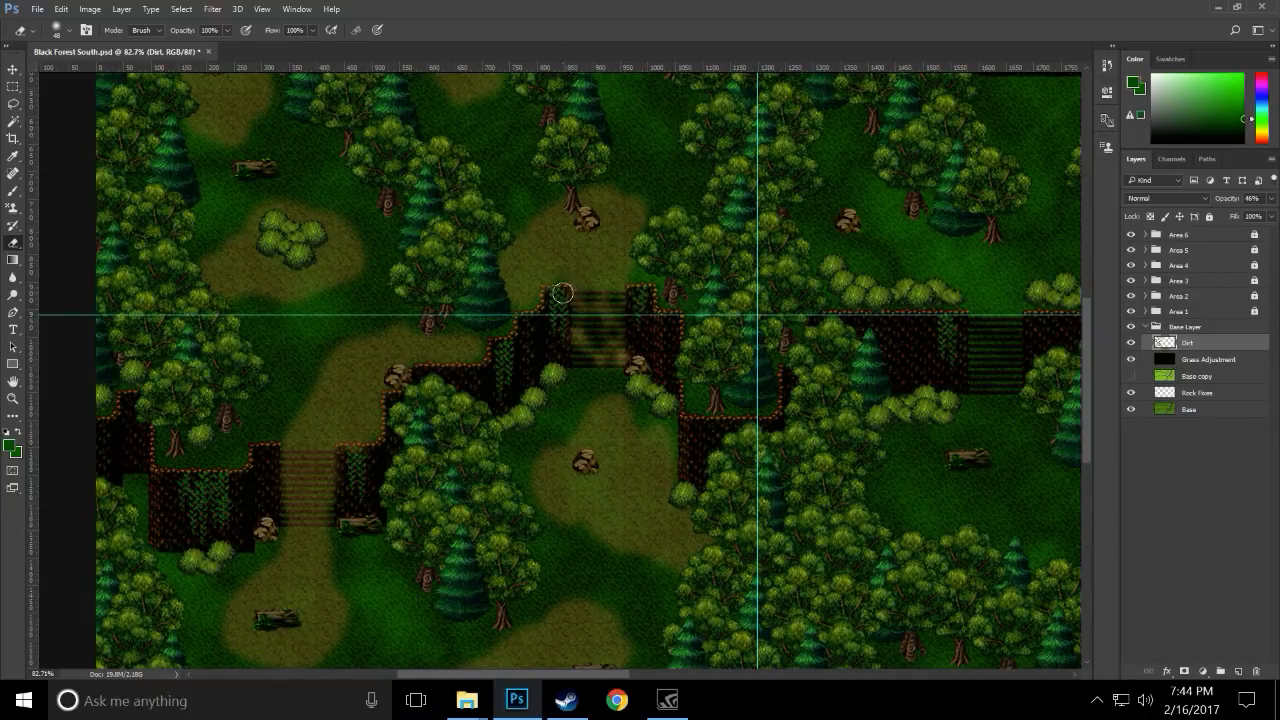
pyautogui.moveTo(568, 286); pyautogui.dragTo(635, 269)
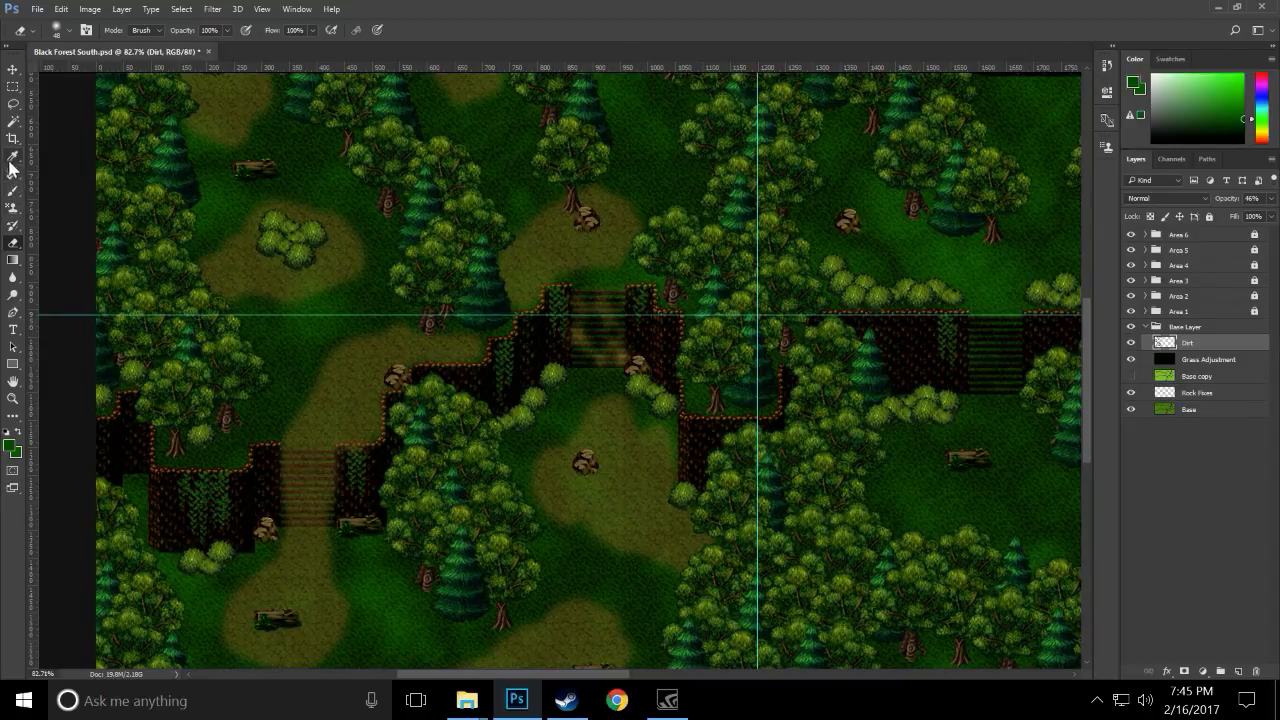
# - Stamp dirt around the stump above the winding path, undo the excess strokes, and save the document
pyautogui.click(13, 208)
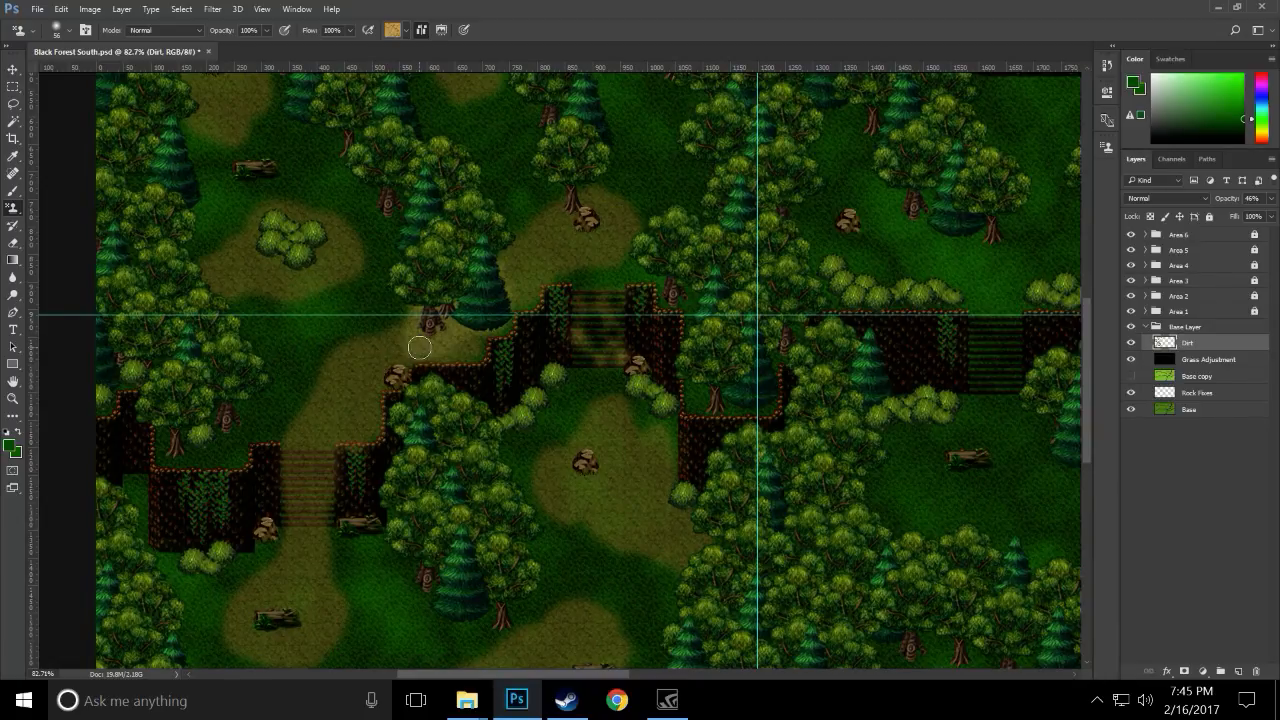
pyautogui.hotkey('ctrl', 'alt', 'z')
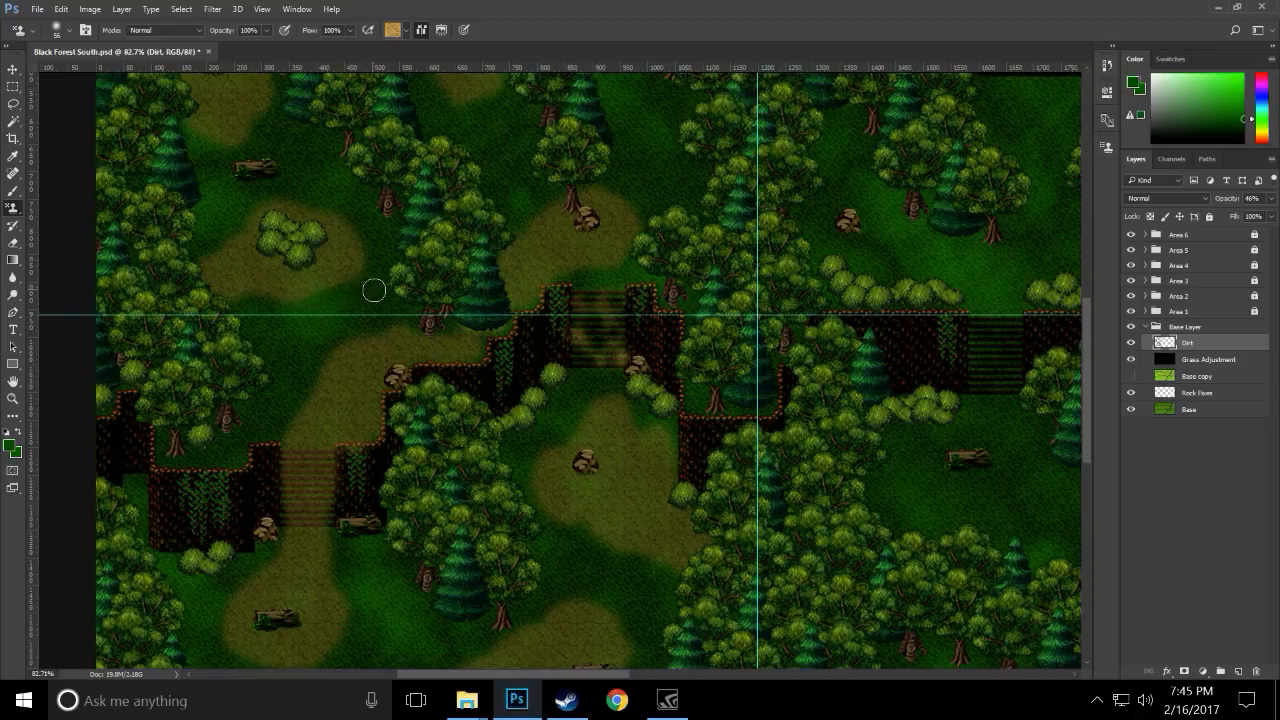
pyautogui.scroll(2, 334, 329)
pyautogui.hotkey('ctrl', 's')
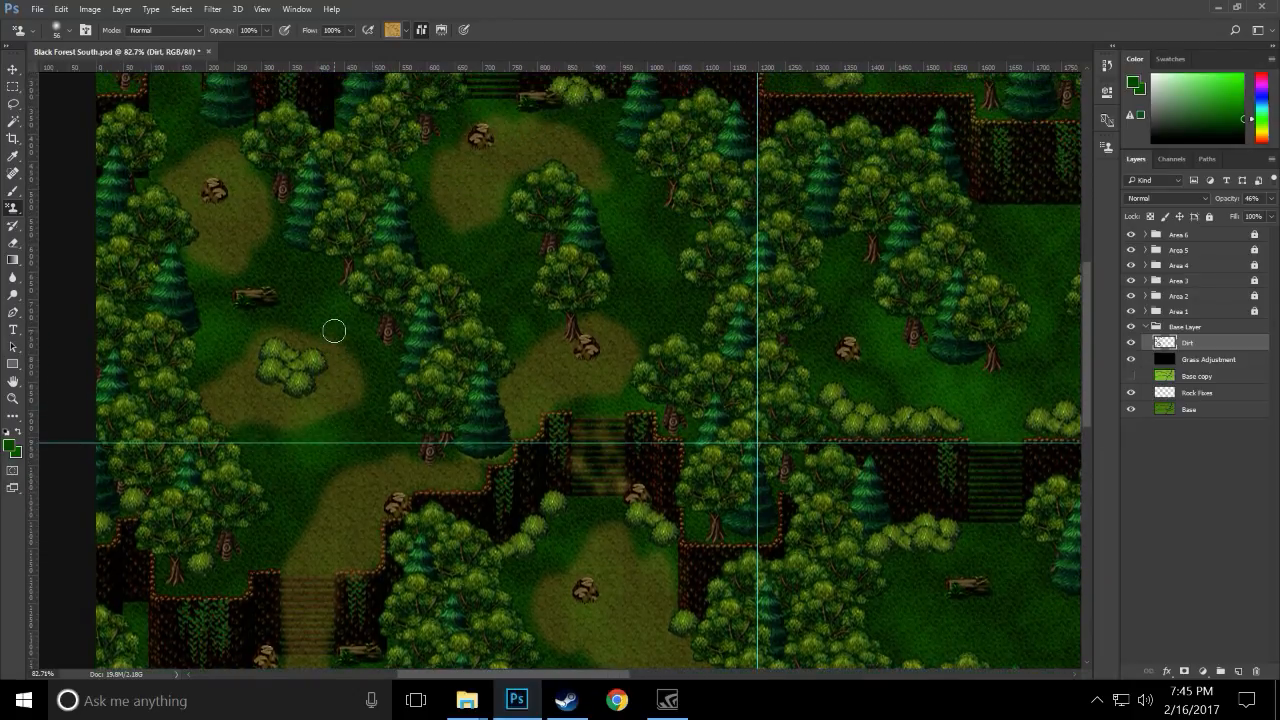
# - Erase the dirt covering the southwest staircase and the path strips directly above and below it
pyautogui.scroll(-1, 334, 329)
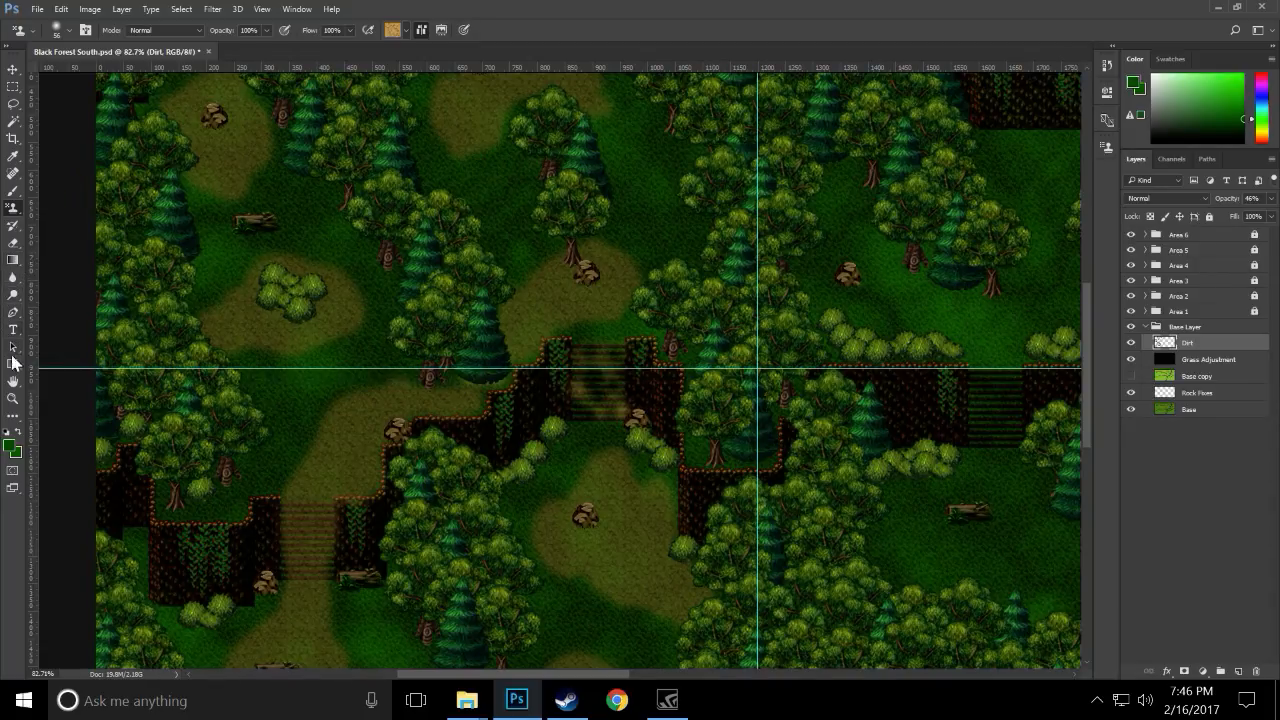
pyautogui.click(13, 243)
pyautogui.scroll(-5, 113, 281)
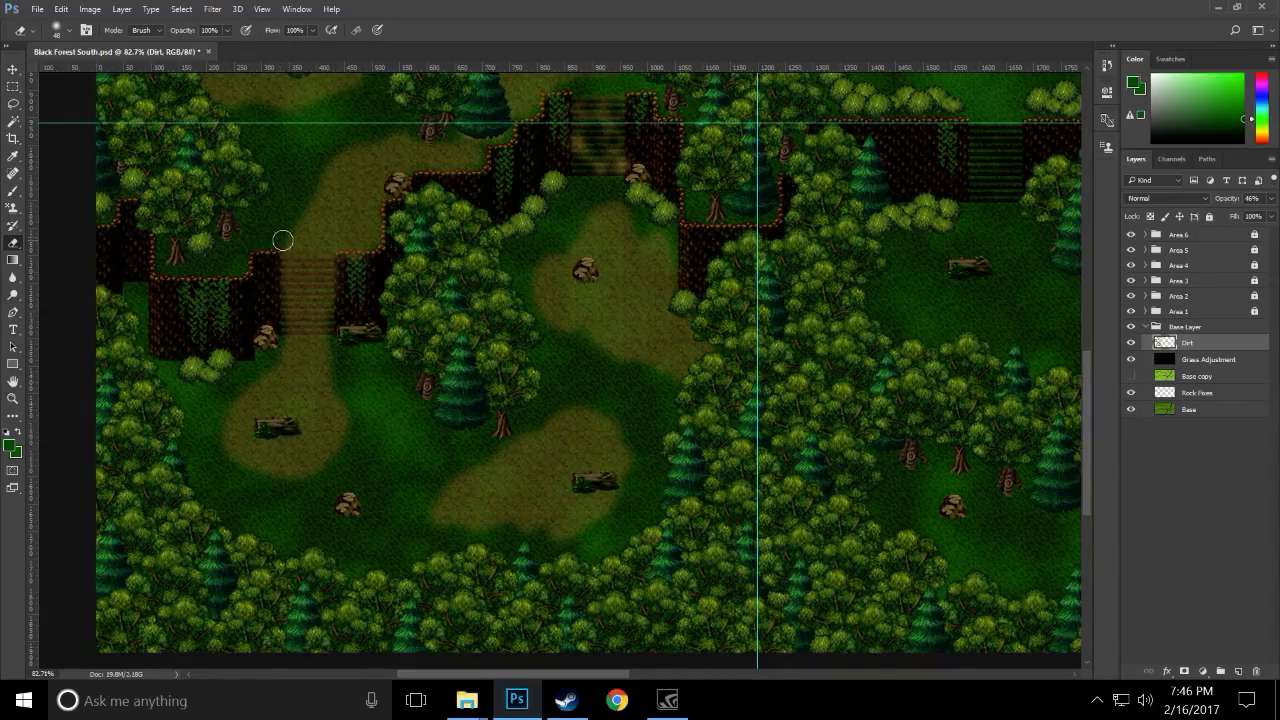
pyautogui.moveTo(294, 214)
pyautogui.mouseDown()
pyautogui.moveTo(343, 263)
pyautogui.moveTo(367, 260)
pyautogui.moveTo(320, 240)
pyautogui.moveTo(297, 197)
pyautogui.moveTo(300, 262)
pyautogui.moveTo(286, 257)
pyautogui.moveTo(286, 274)
pyautogui.moveTo(300, 294)
pyautogui.moveTo(316, 288)
pyautogui.moveTo(290, 305)
pyautogui.moveTo(313, 279)
pyautogui.moveTo(322, 336)
pyautogui.moveTo(288, 352)
pyautogui.moveTo(337, 363)
pyautogui.moveTo(305, 330)
pyautogui.moveTo(358, 370)
pyautogui.moveTo(303, 331)
pyautogui.moveTo(289, 294)
pyautogui.moveTo(326, 277)
pyautogui.moveTo(326, 326)
pyautogui.moveTo(389, 390)
pyautogui.mouseUp()
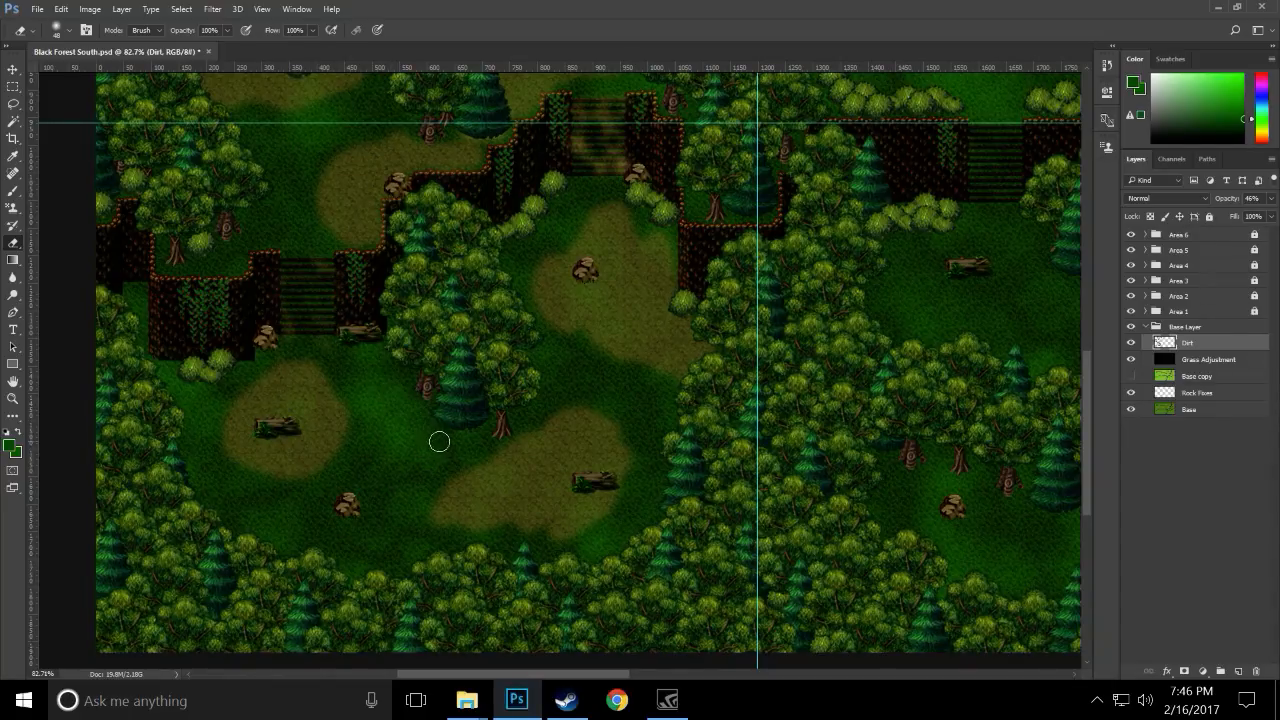
pyautogui.scroll(5, 437, 443)
pyautogui.scroll(8, 685, 544)
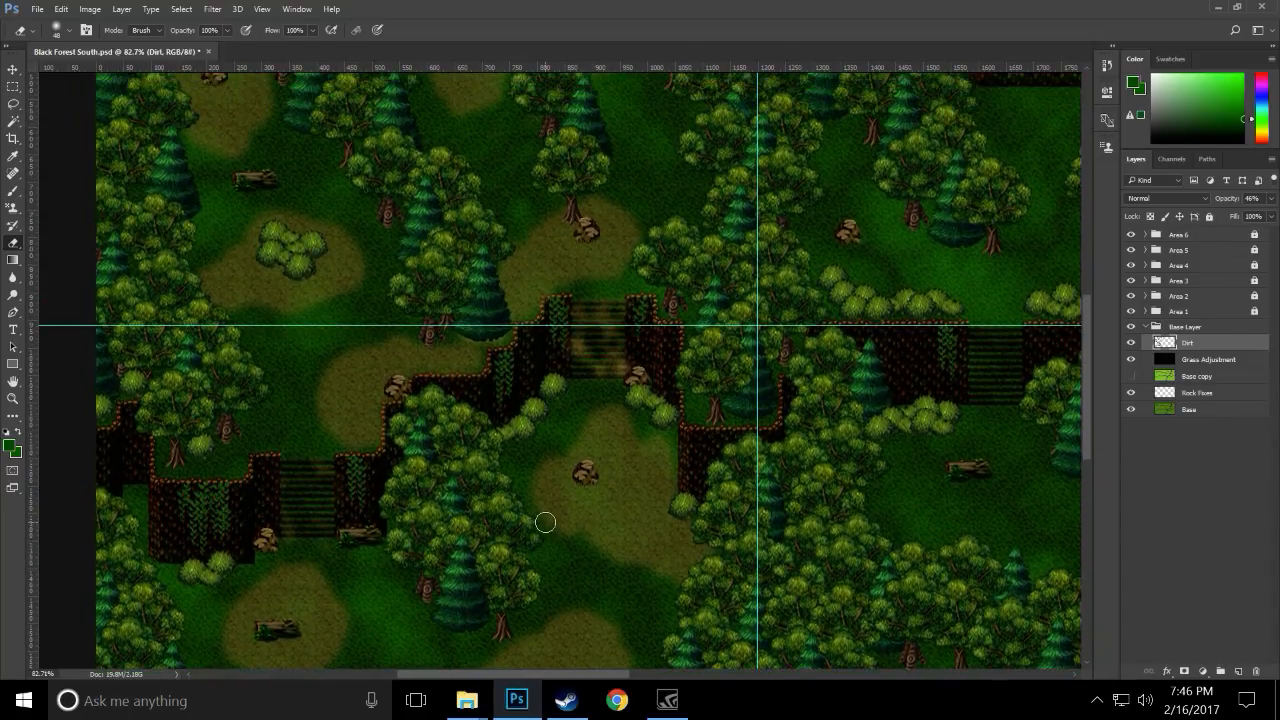
# - Add a new layer named Ground Shadows directly above the Dirt layer
pyautogui.scroll(2, 545, 520)
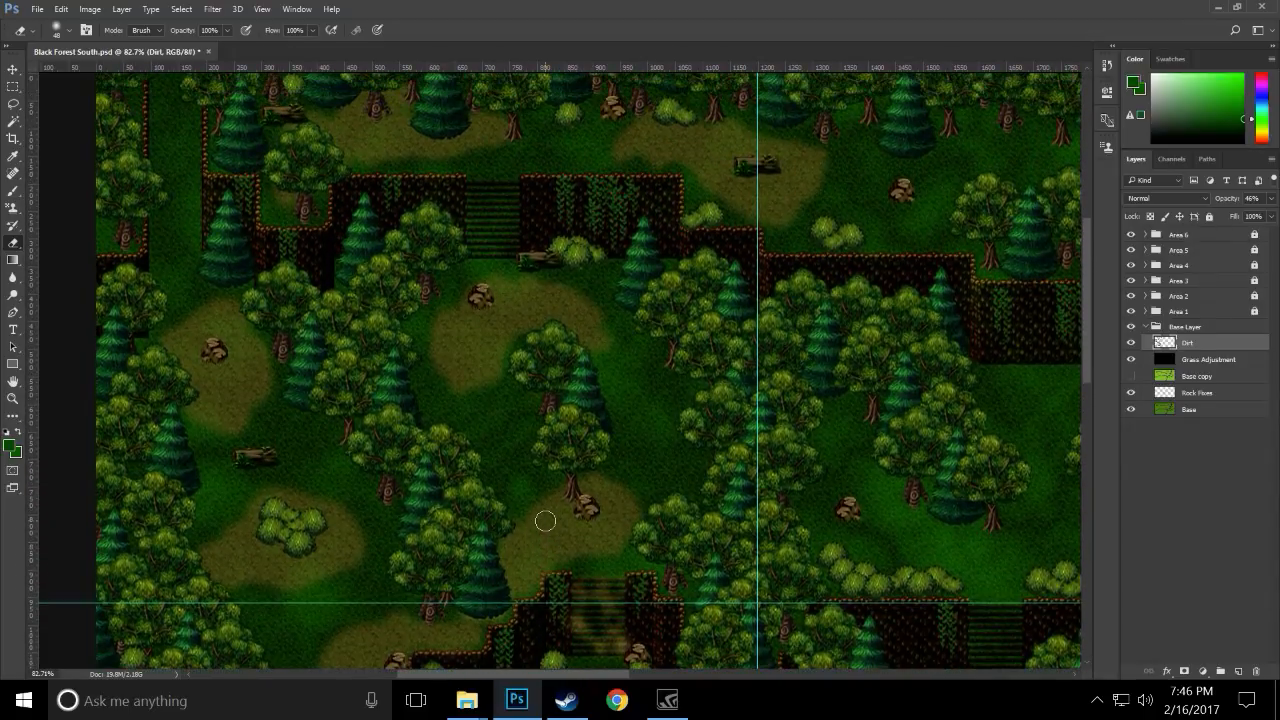
pyautogui.scroll(-1, 545, 520)
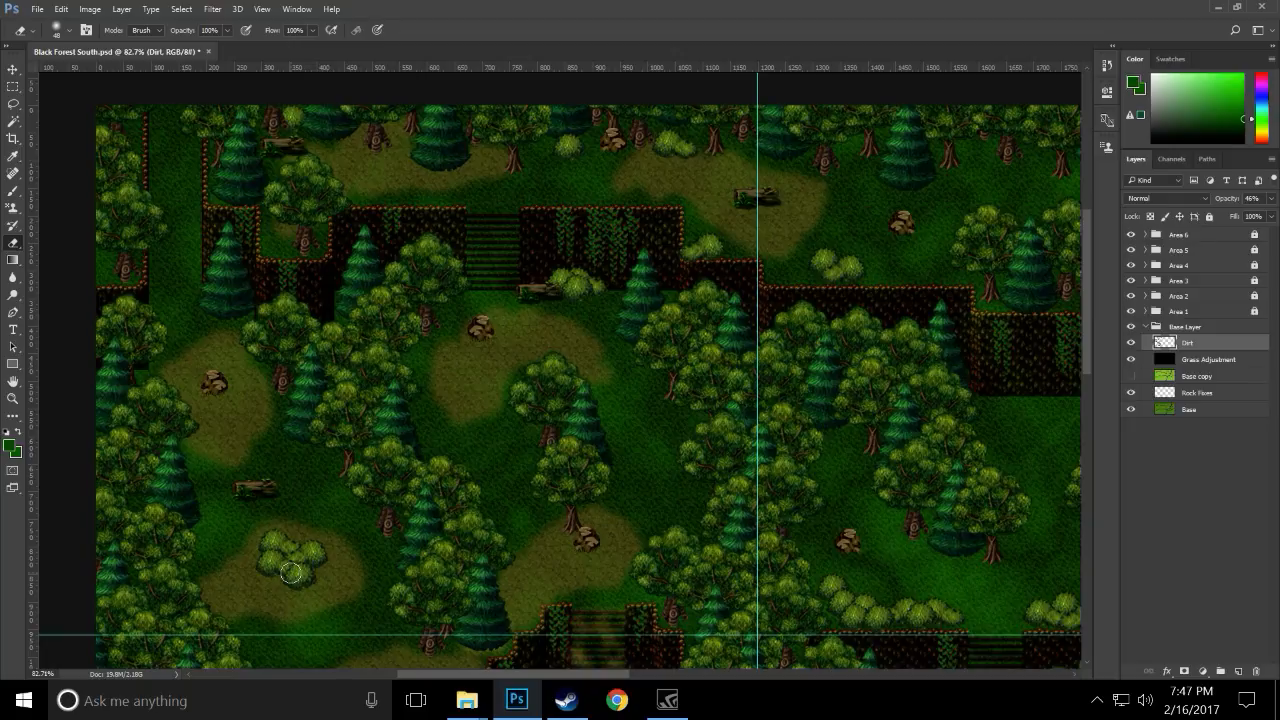
pyautogui.click(121, 9)
pyautogui.moveTo(170, 31)
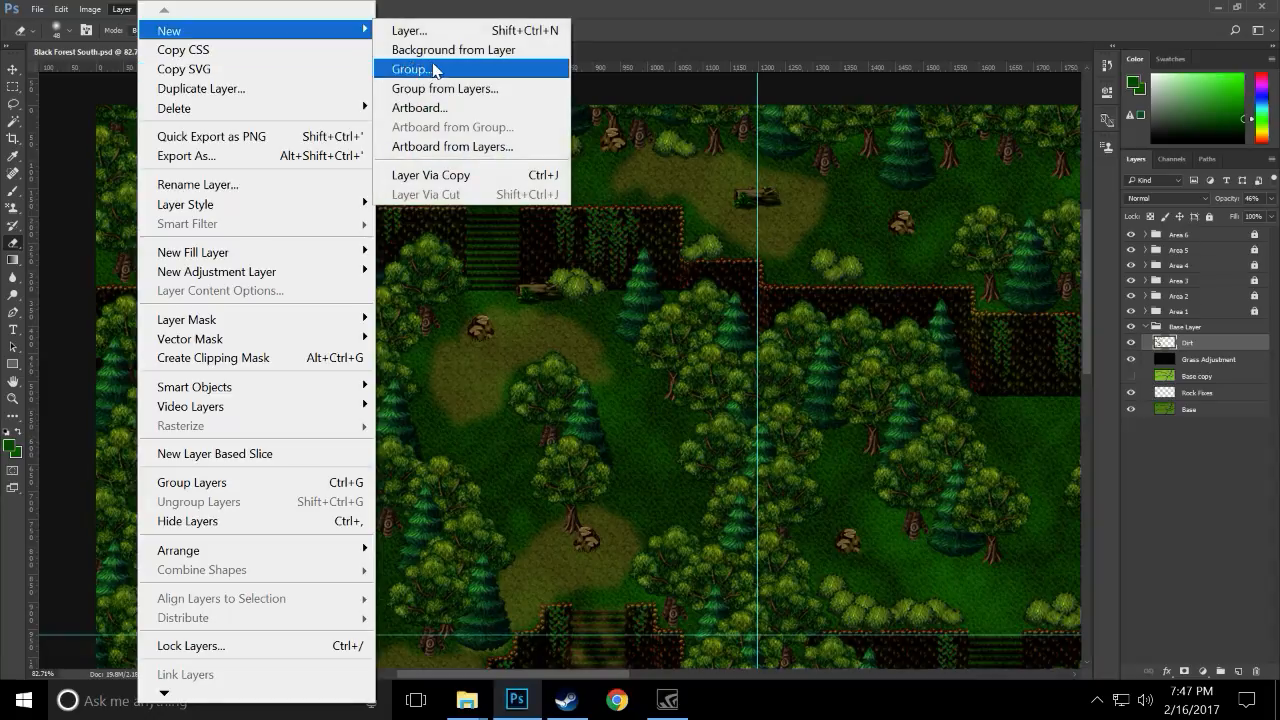
pyautogui.click(443, 32)
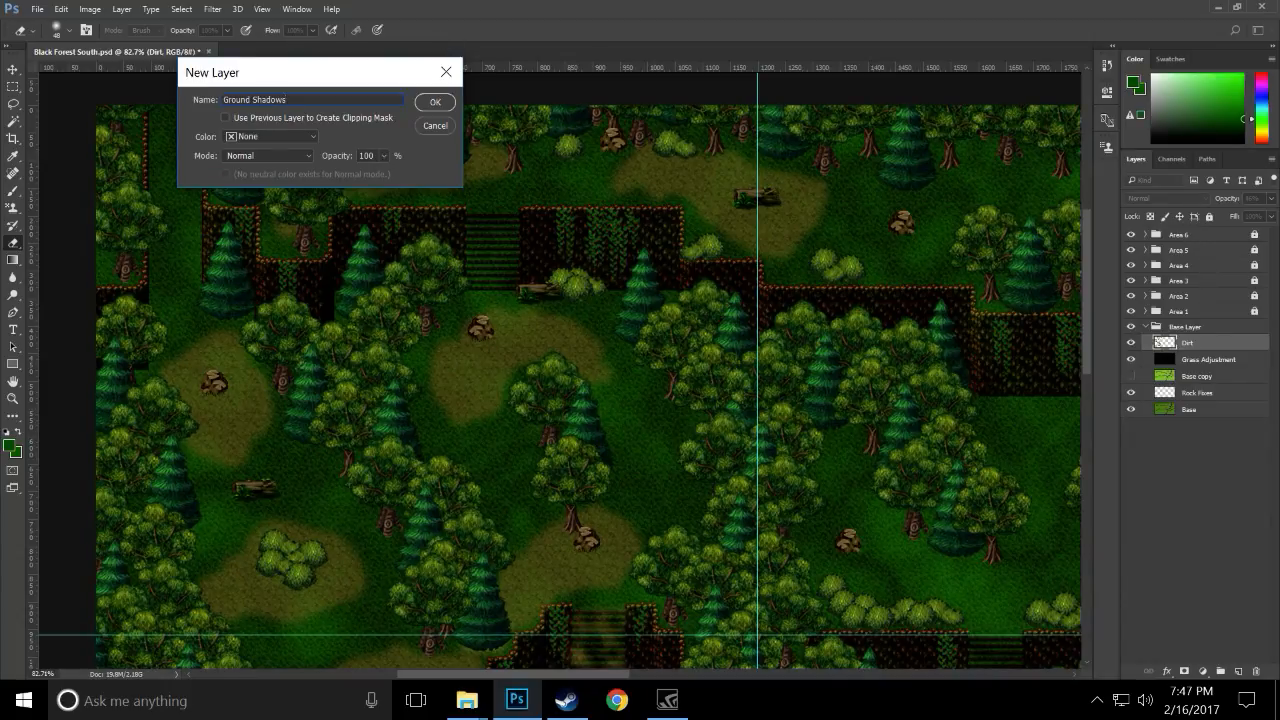
pyautogui.press('Return')
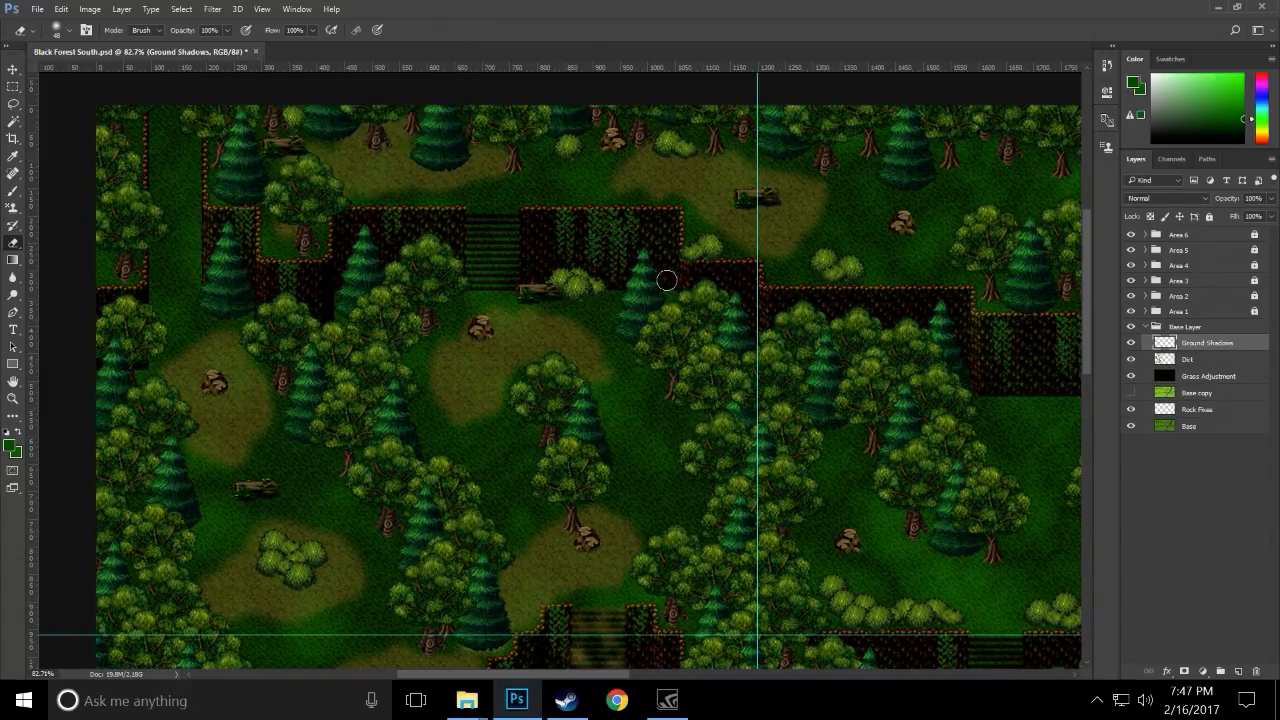
# - Set the foreground colour to black and ready a soft brush of 55 px at 0% hardness
pyautogui.click(11, 450)
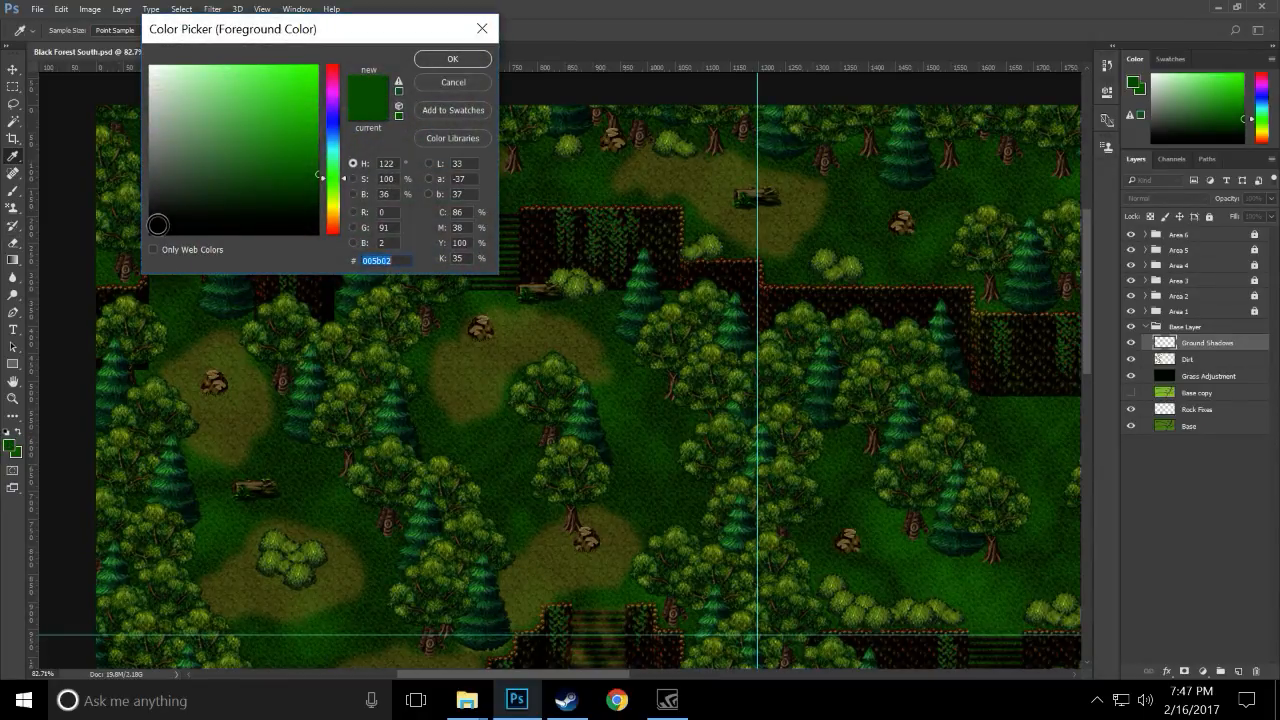
pyautogui.moveTo(157, 226); pyautogui.dragTo(148, 237)
pyautogui.click(438, 62)
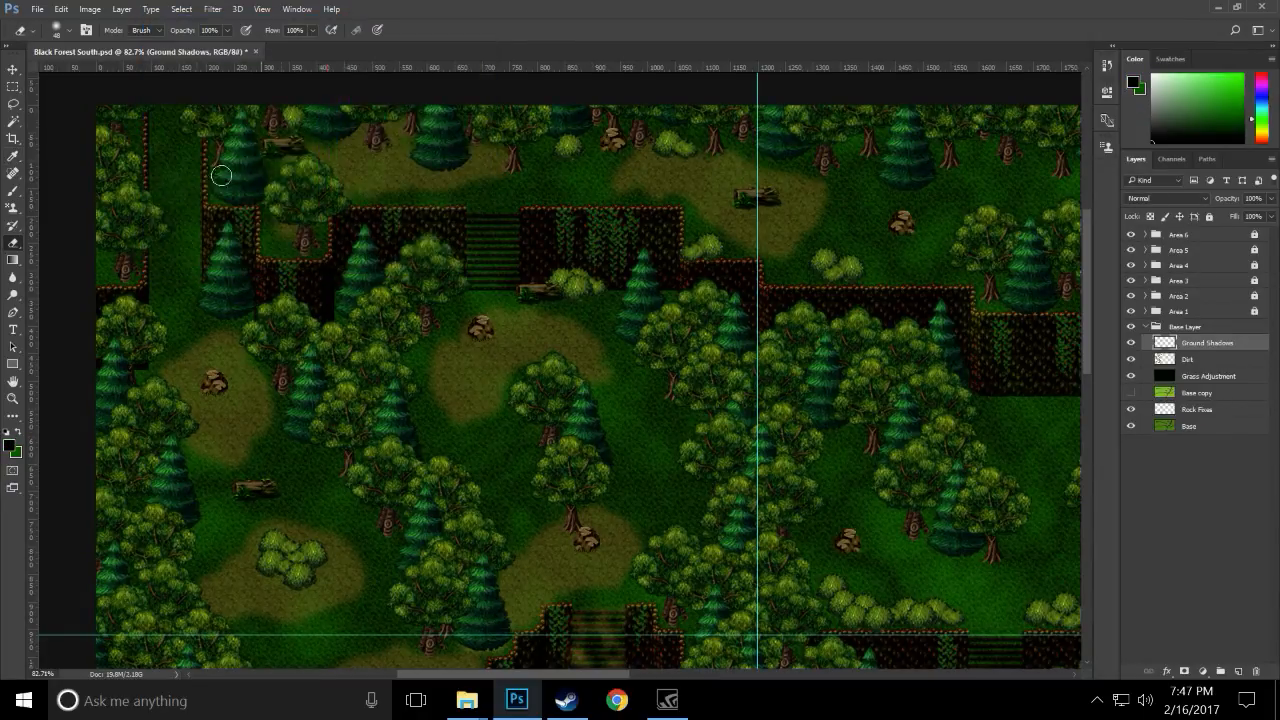
pyautogui.click(11, 192)
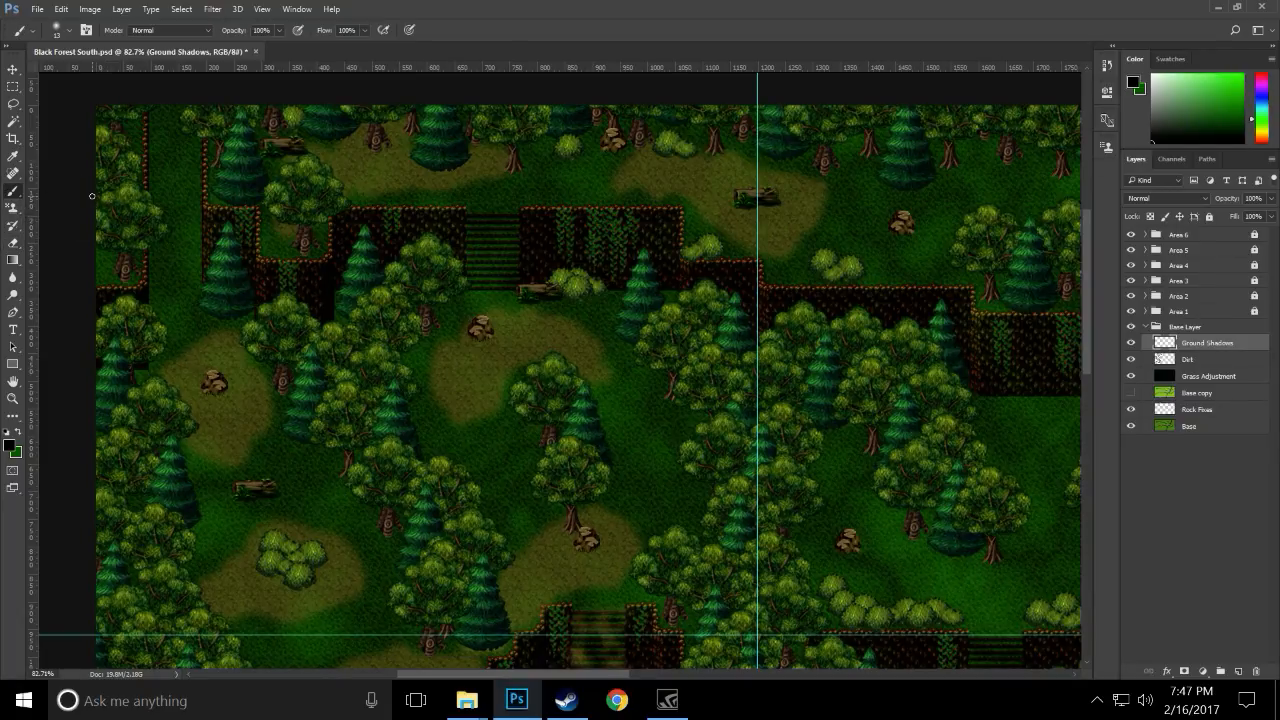
pyautogui.click(68, 32)
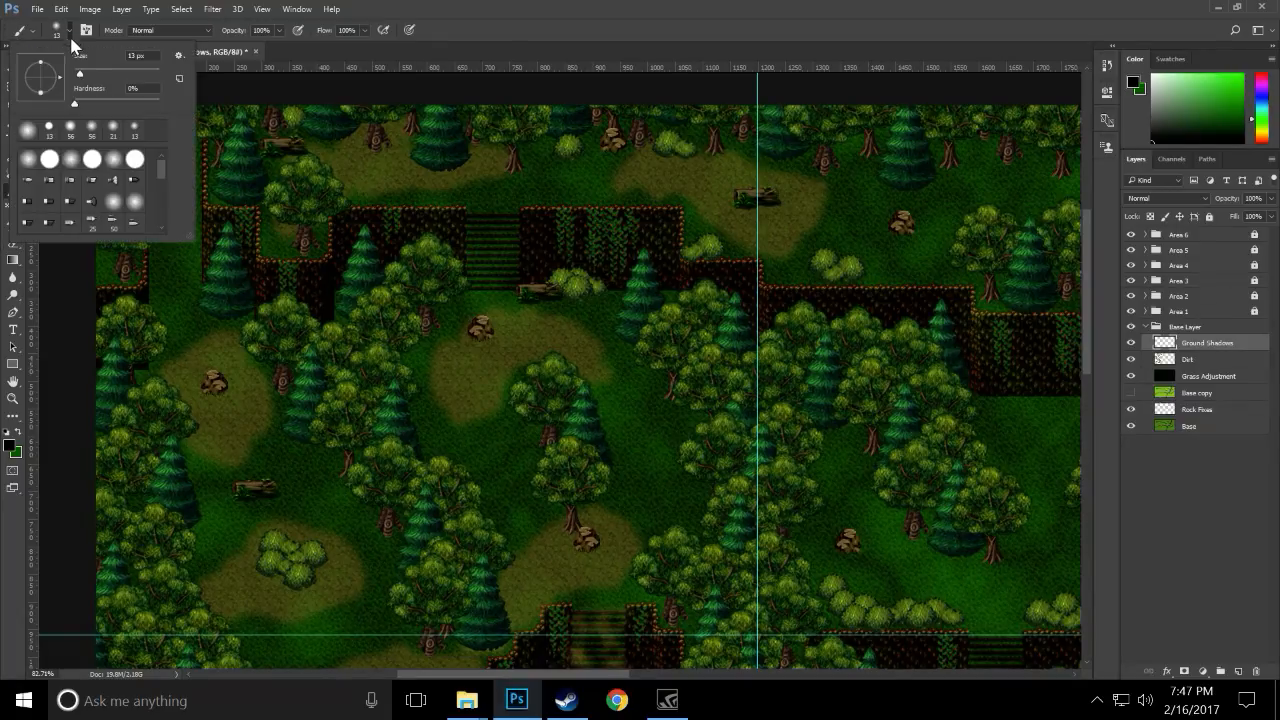
pyautogui.moveTo(79, 74); pyautogui.dragTo(97, 80)
pyautogui.click(111, 275)
pyautogui.moveTo(111, 275); pyautogui.dragTo(129, 259)
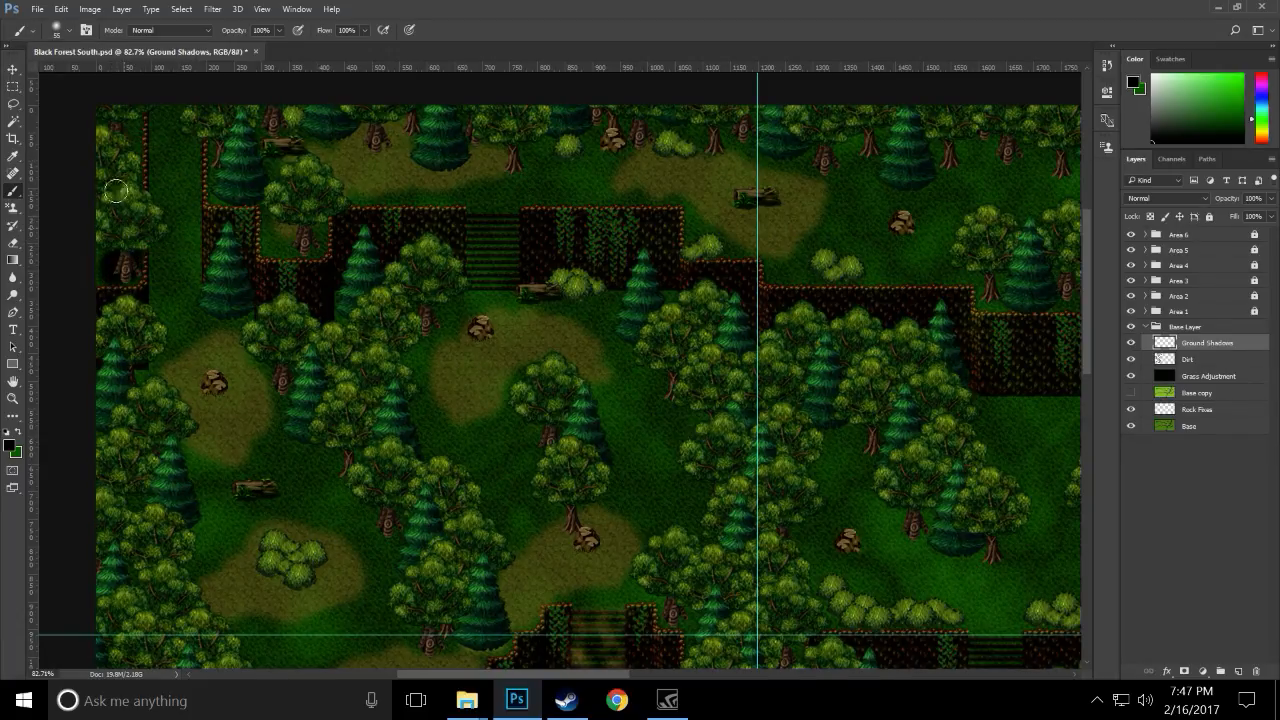
pyautogui.moveTo(114, 153)
pyautogui.mouseDown()
pyautogui.moveTo(127, 124)
pyautogui.moveTo(124, 198)
pyautogui.mouseUp()
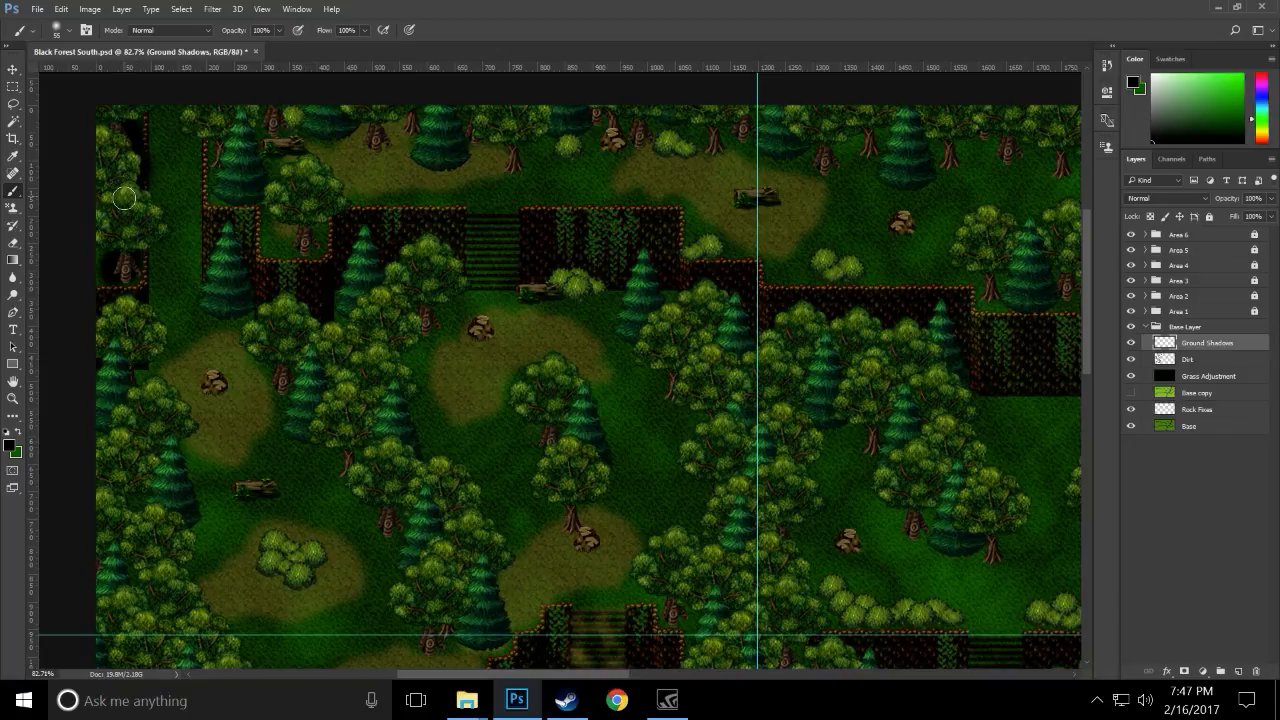
pyautogui.hotkey('ctrl', 'z')
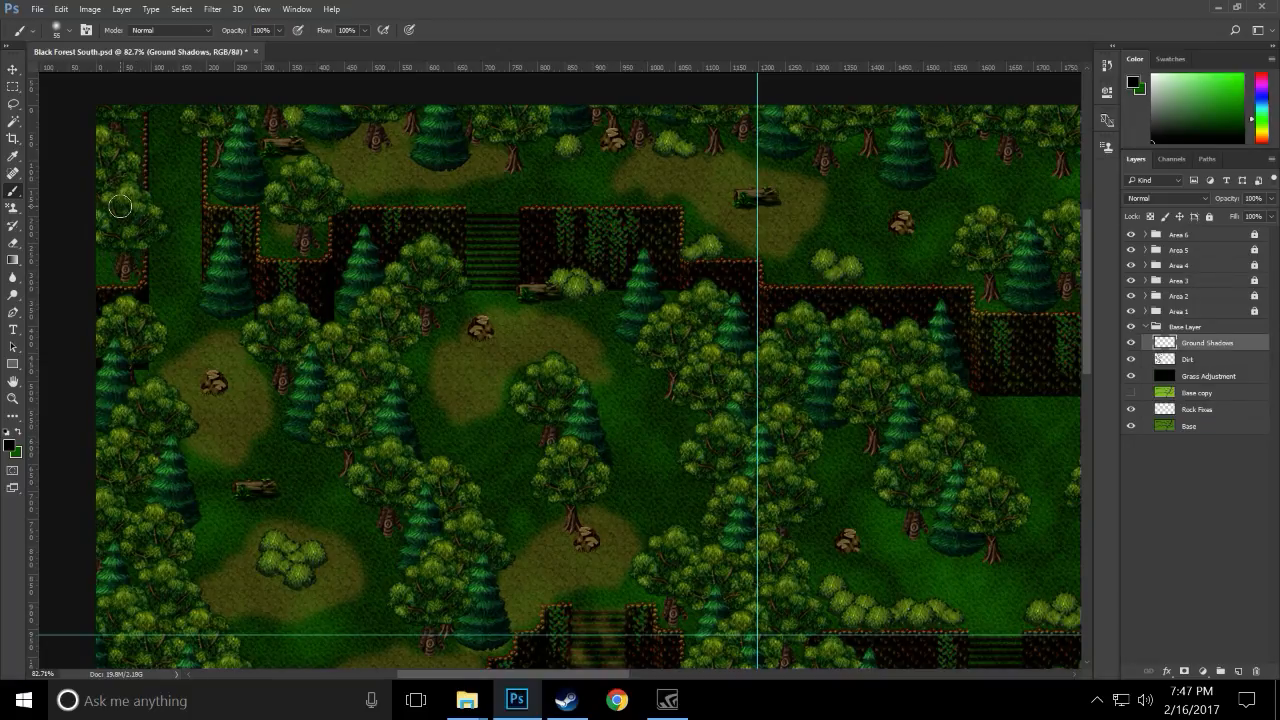
# - Paint black ground shadows around the trees in the map's northwest corner and along the outer edge of the western treeline
pyautogui.moveTo(125, 134)
pyautogui.mouseDown()
pyautogui.moveTo(123, 113)
pyautogui.moveTo(124, 170)
pyautogui.moveTo(100, 110)
pyautogui.moveTo(114, 141)
pyautogui.moveTo(126, 118)
pyautogui.moveTo(108, 262)
pyautogui.moveTo(100, 237)
pyautogui.moveTo(125, 264)
pyautogui.mouseUp()
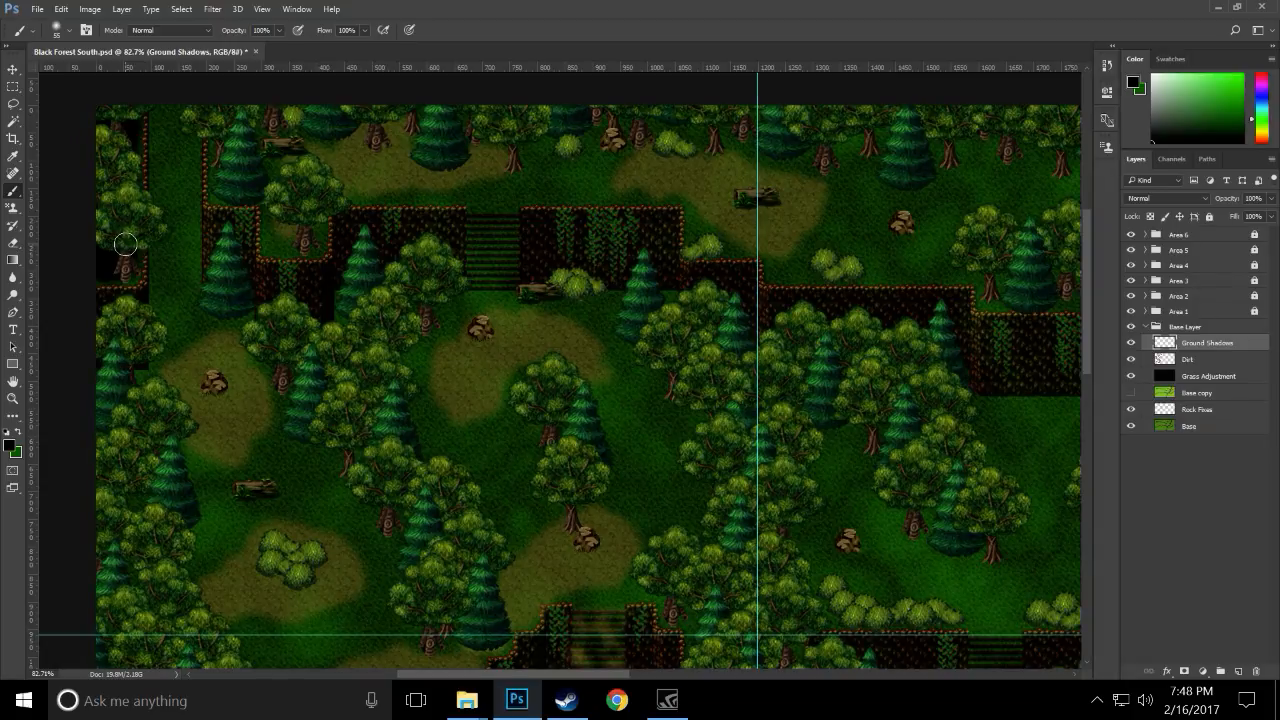
pyautogui.scroll(-3, 163, 343)
pyautogui.scroll(-1, 169, 354)
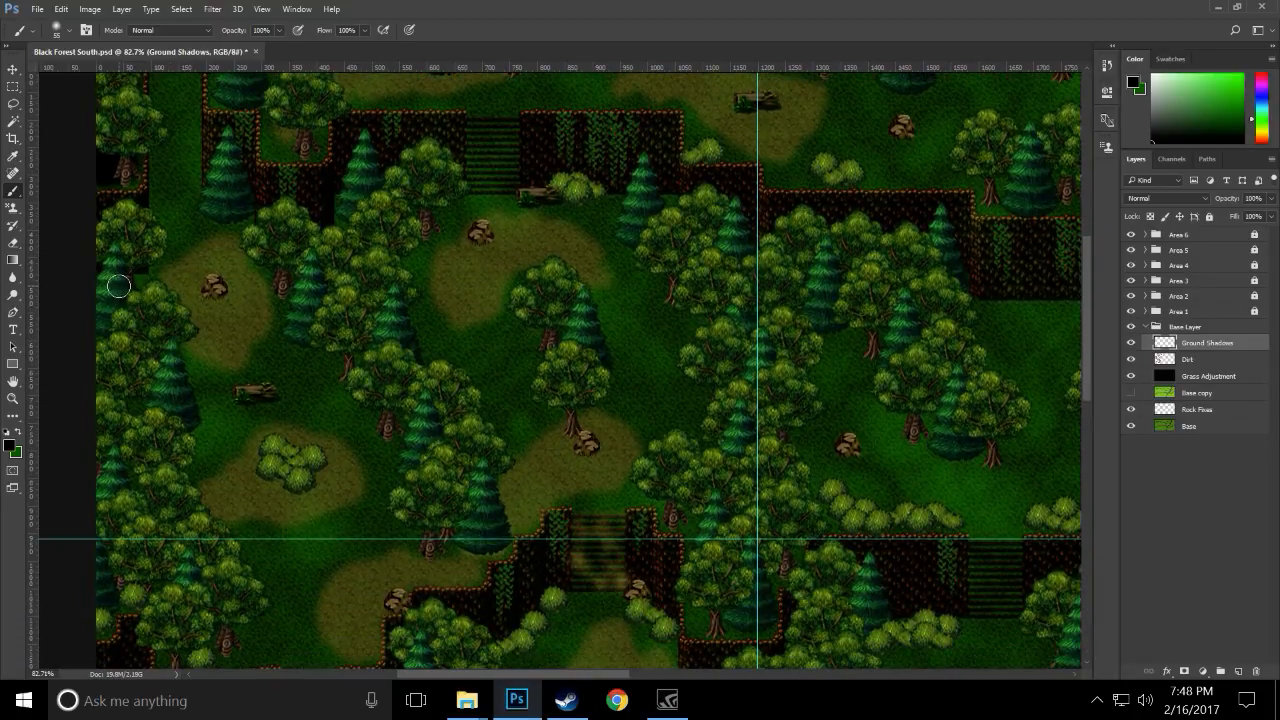
pyautogui.moveTo(125, 280)
pyautogui.mouseDown()
pyautogui.moveTo(165, 295)
pyautogui.moveTo(185, 322)
pyautogui.moveTo(204, 408)
pyautogui.moveTo(194, 478)
pyautogui.moveTo(238, 534)
pyautogui.moveTo(203, 497)
pyautogui.moveTo(210, 430)
pyautogui.moveTo(192, 318)
pyautogui.moveTo(138, 260)
pyautogui.moveTo(114, 270)
pyautogui.mouseUp()
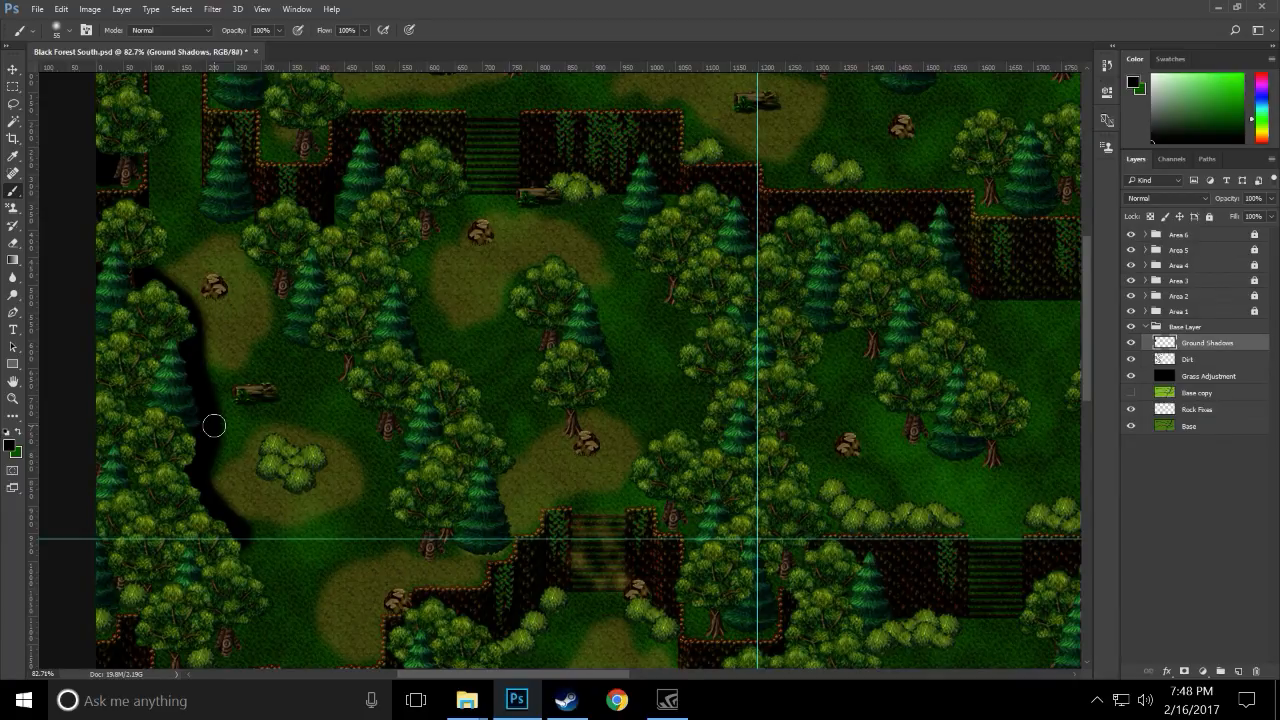
pyautogui.scroll(3, 214, 426)
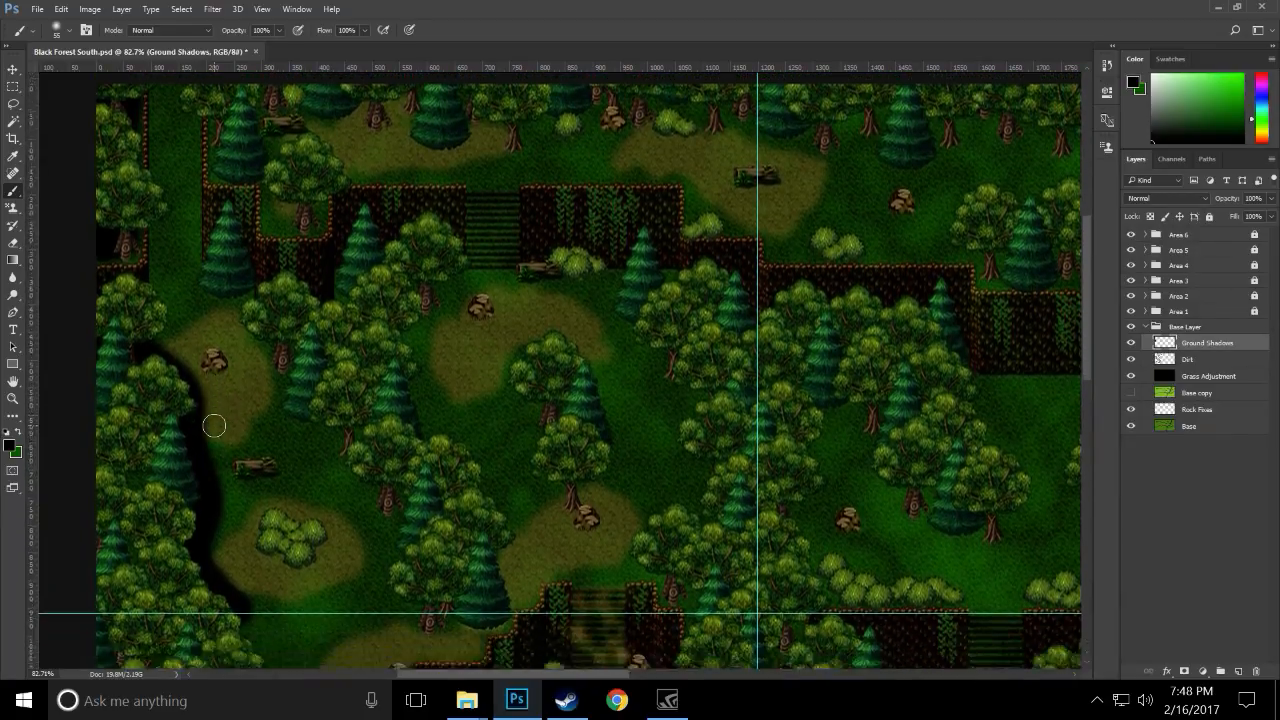
pyautogui.scroll(-1, 214, 426)
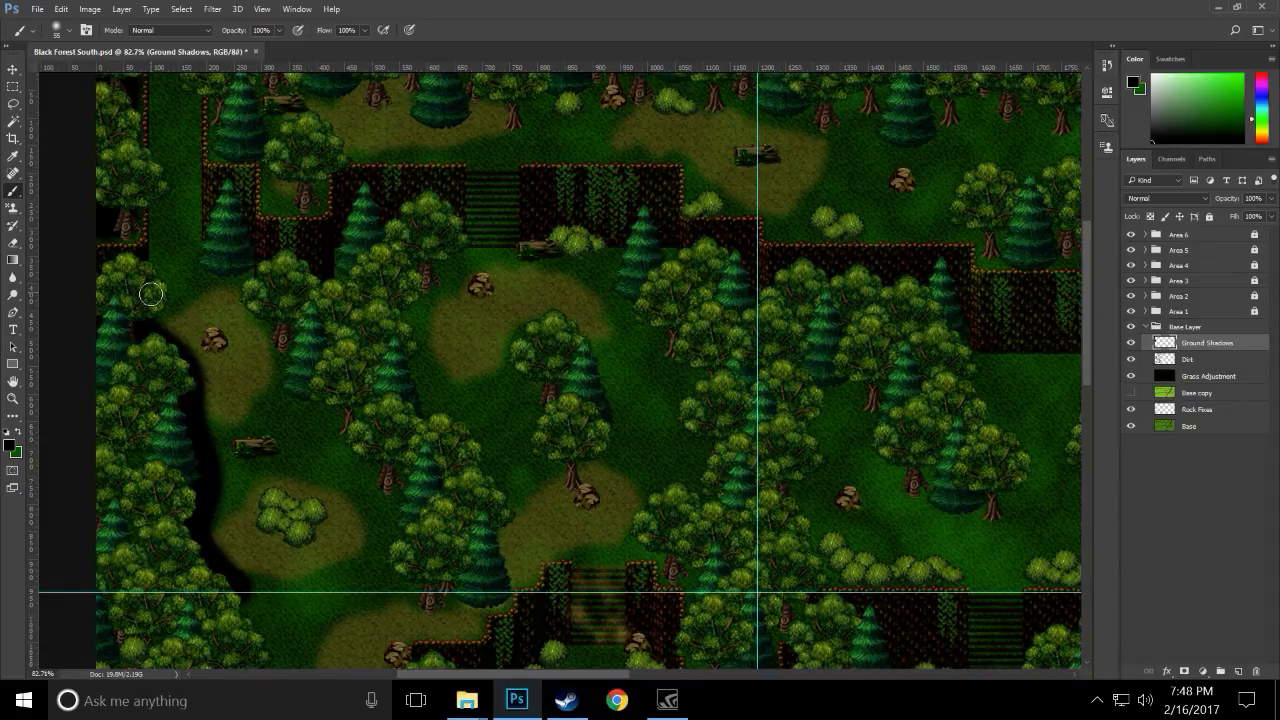
pyautogui.moveTo(147, 317)
pyautogui.mouseDown()
pyautogui.moveTo(201, 390)
pyautogui.moveTo(206, 515)
pyautogui.moveTo(234, 571)
pyautogui.moveTo(196, 548)
pyautogui.mouseUp()
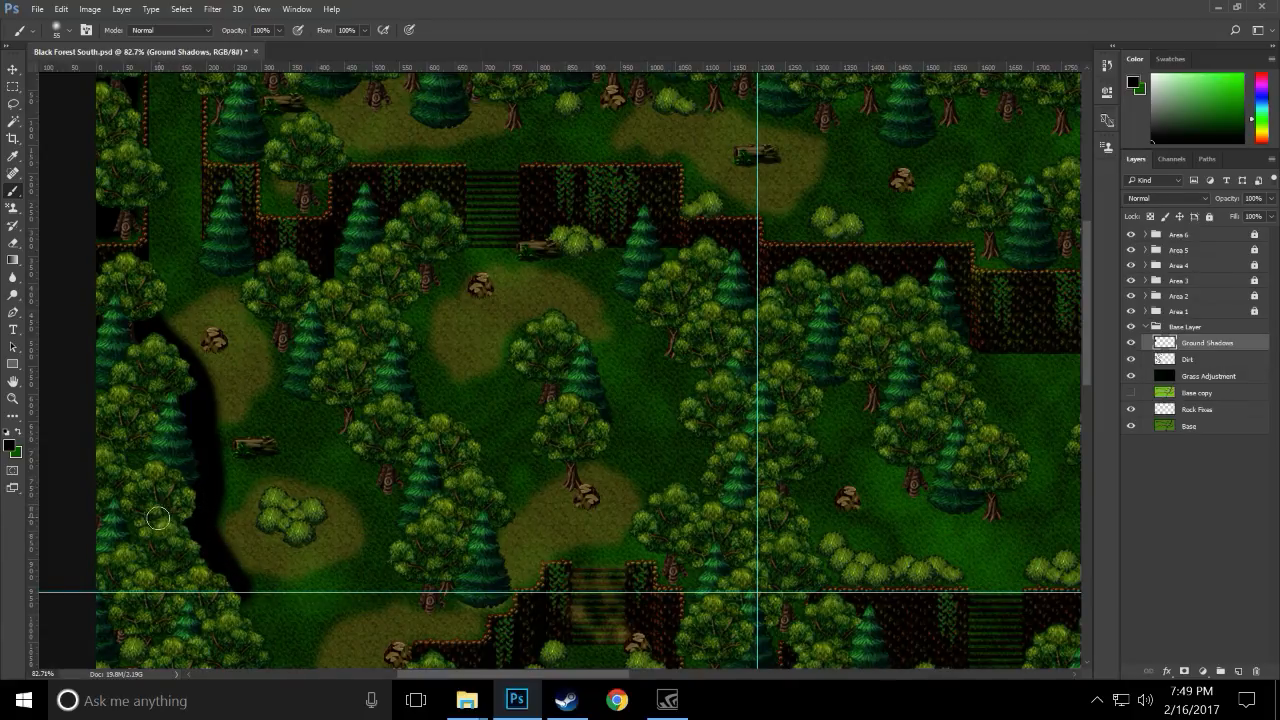
# - Paint black ground shadows around the bush cluster, the log and the rock pile in the western clearing
pyautogui.moveTo(283, 497)
pyautogui.mouseDown()
pyautogui.moveTo(318, 532)
pyautogui.moveTo(290, 540)
pyautogui.moveTo(268, 521)
pyautogui.moveTo(298, 545)
pyautogui.moveTo(326, 514)
pyautogui.moveTo(282, 494)
pyautogui.moveTo(315, 520)
pyautogui.moveTo(292, 545)
pyautogui.moveTo(270, 524)
pyautogui.moveTo(318, 550)
pyautogui.moveTo(331, 528)
pyautogui.moveTo(321, 510)
pyautogui.mouseUp()
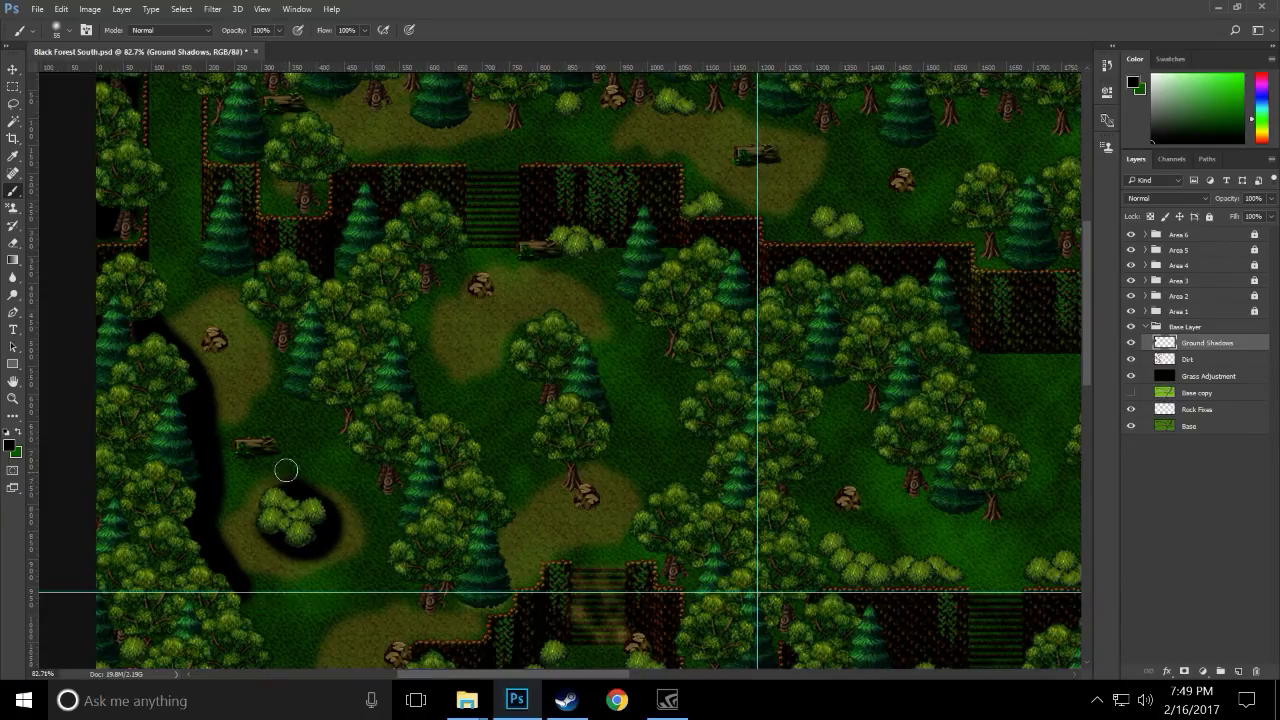
pyautogui.moveTo(249, 451)
pyautogui.mouseDown()
pyautogui.moveTo(280, 448)
pyautogui.moveTo(269, 451)
pyautogui.mouseUp()
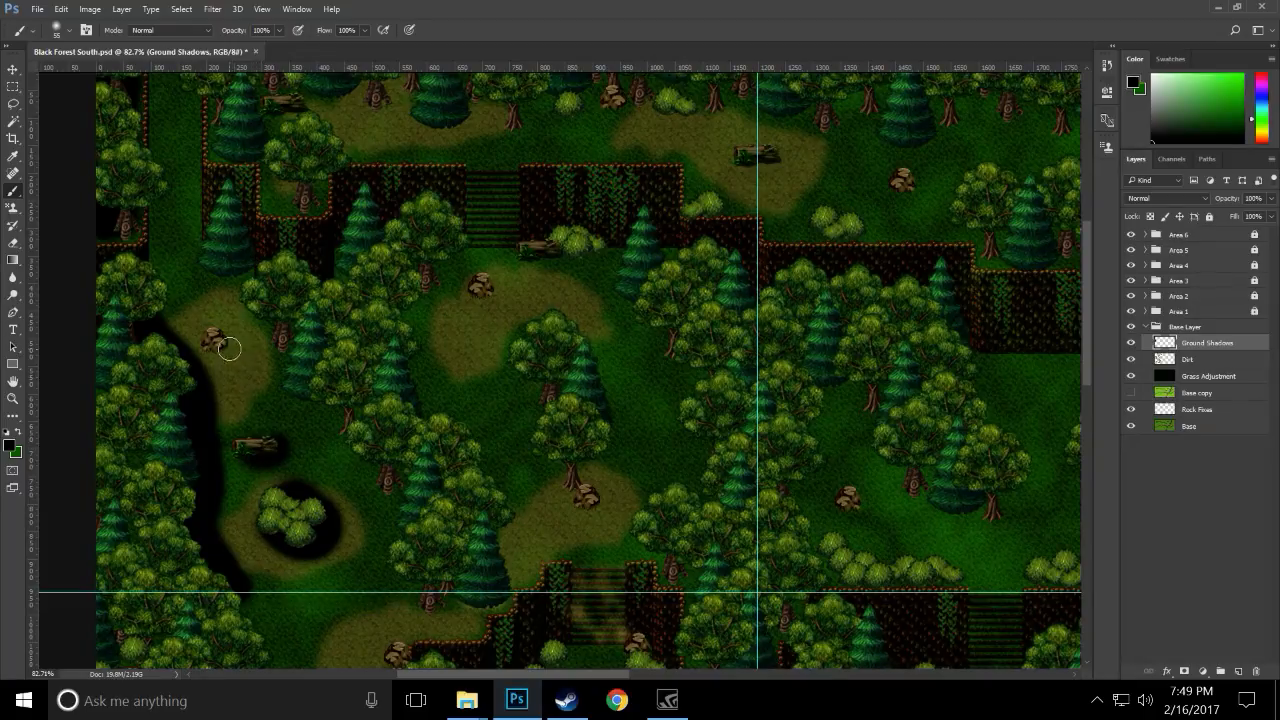
pyautogui.moveTo(227, 346); pyautogui.dragTo(214, 348)
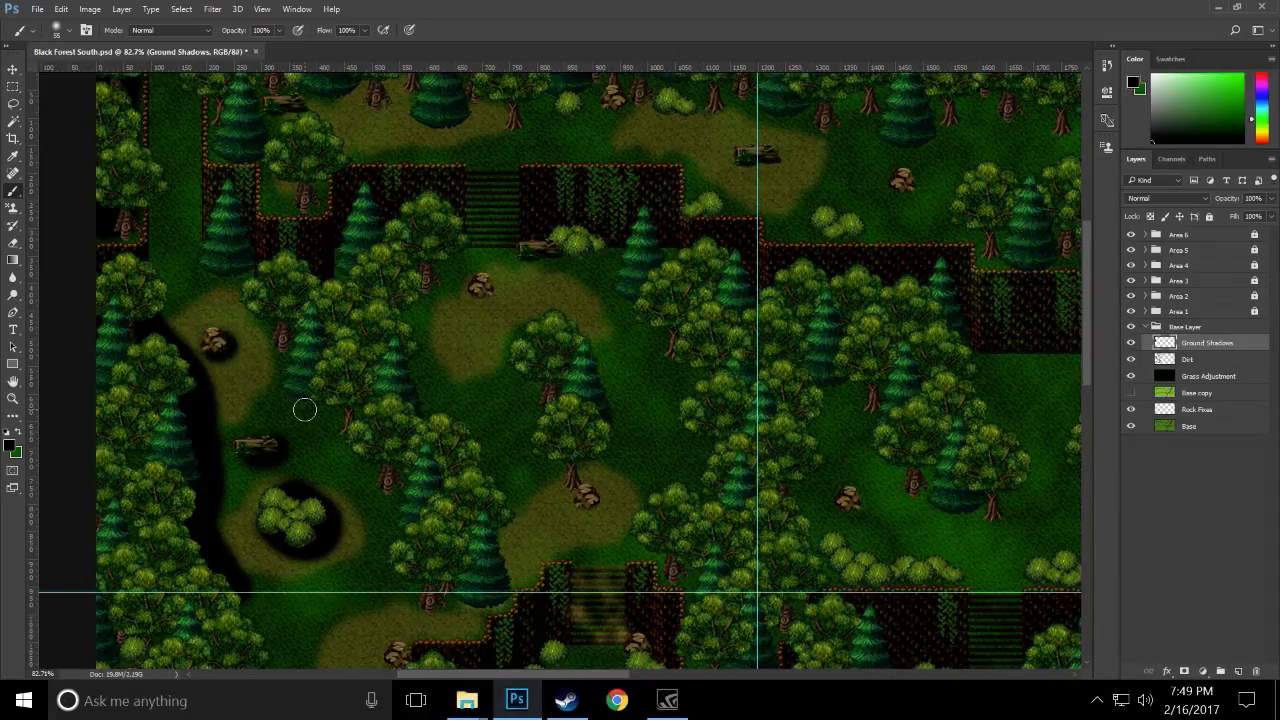
# - Paint black ground shadows beside the central trees and rocks, under the log and bush near the upper staircase, and along the middle treeline
pyautogui.moveTo(585, 497)
pyautogui.mouseDown()
pyautogui.moveTo(596, 448)
pyautogui.moveTo(585, 478)
pyautogui.moveTo(610, 453)
pyautogui.moveTo(599, 465)
pyautogui.moveTo(612, 439)
pyautogui.moveTo(588, 407)
pyautogui.mouseUp()
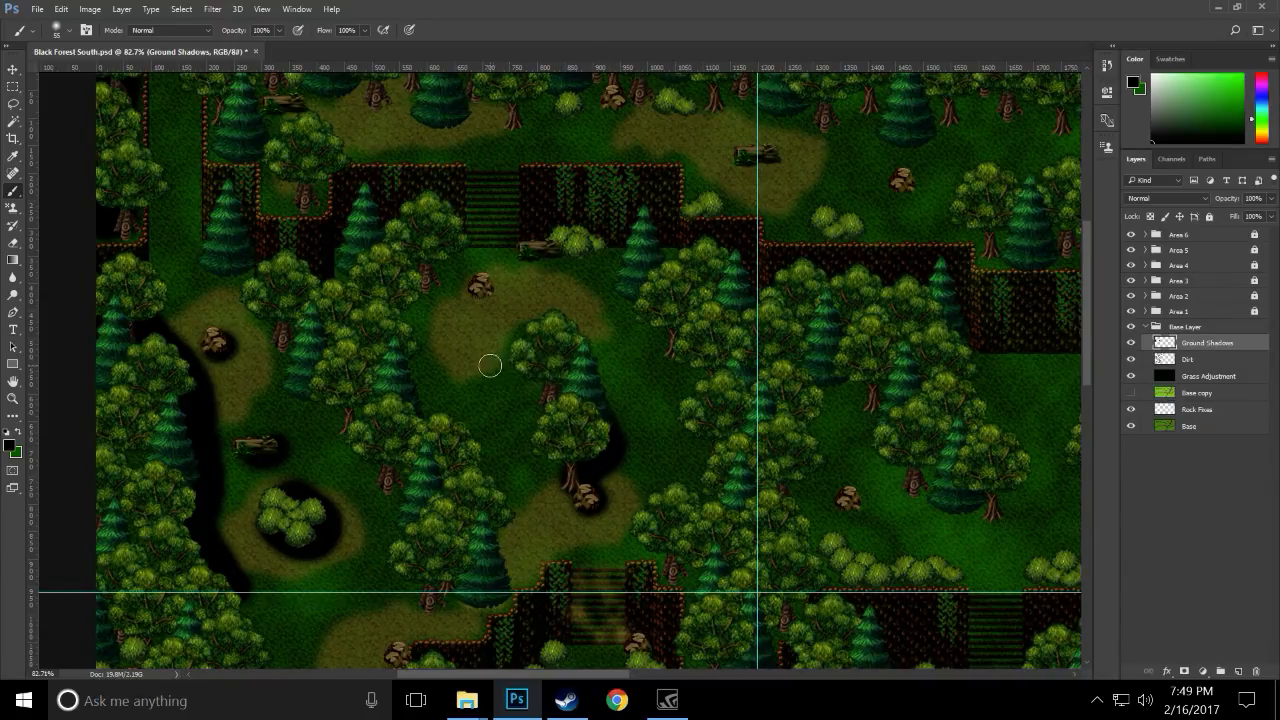
pyautogui.moveTo(491, 294)
pyautogui.mouseDown()
pyautogui.moveTo(471, 286)
pyautogui.moveTo(494, 283)
pyautogui.moveTo(486, 293)
pyautogui.moveTo(526, 254)
pyautogui.moveTo(581, 259)
pyautogui.mouseUp()
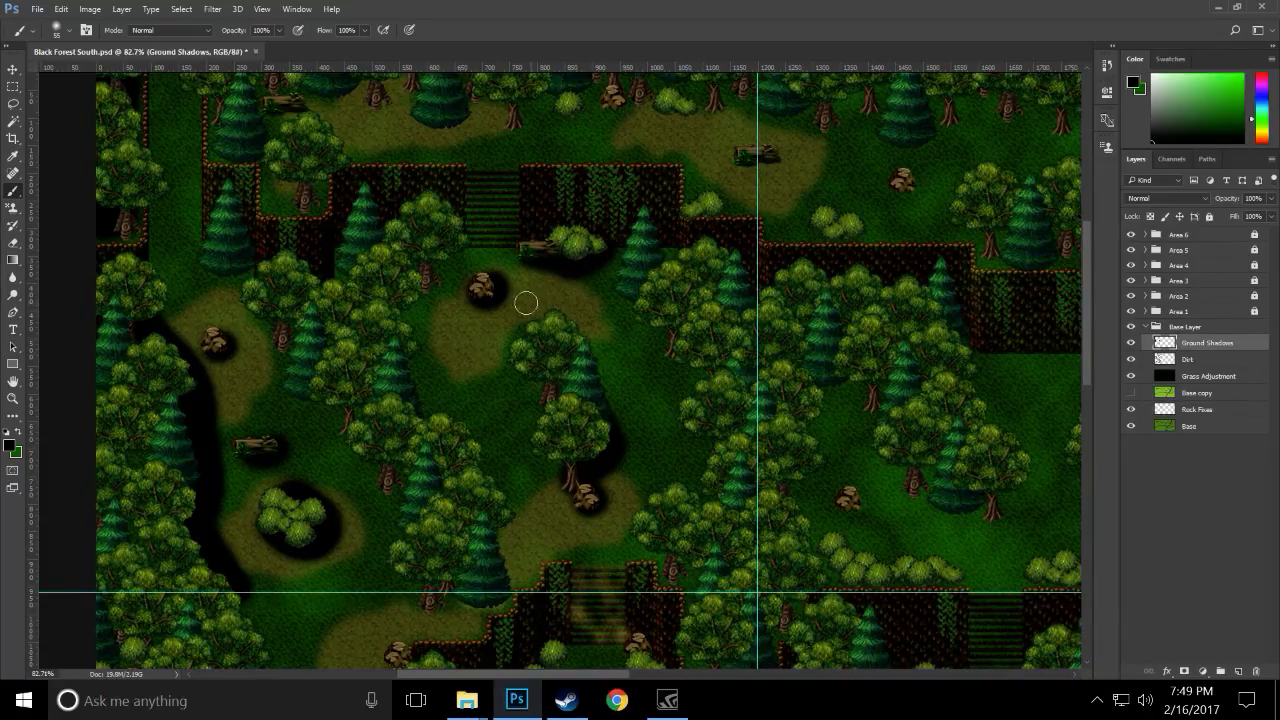
pyautogui.moveTo(454, 258); pyautogui.dragTo(410, 323)
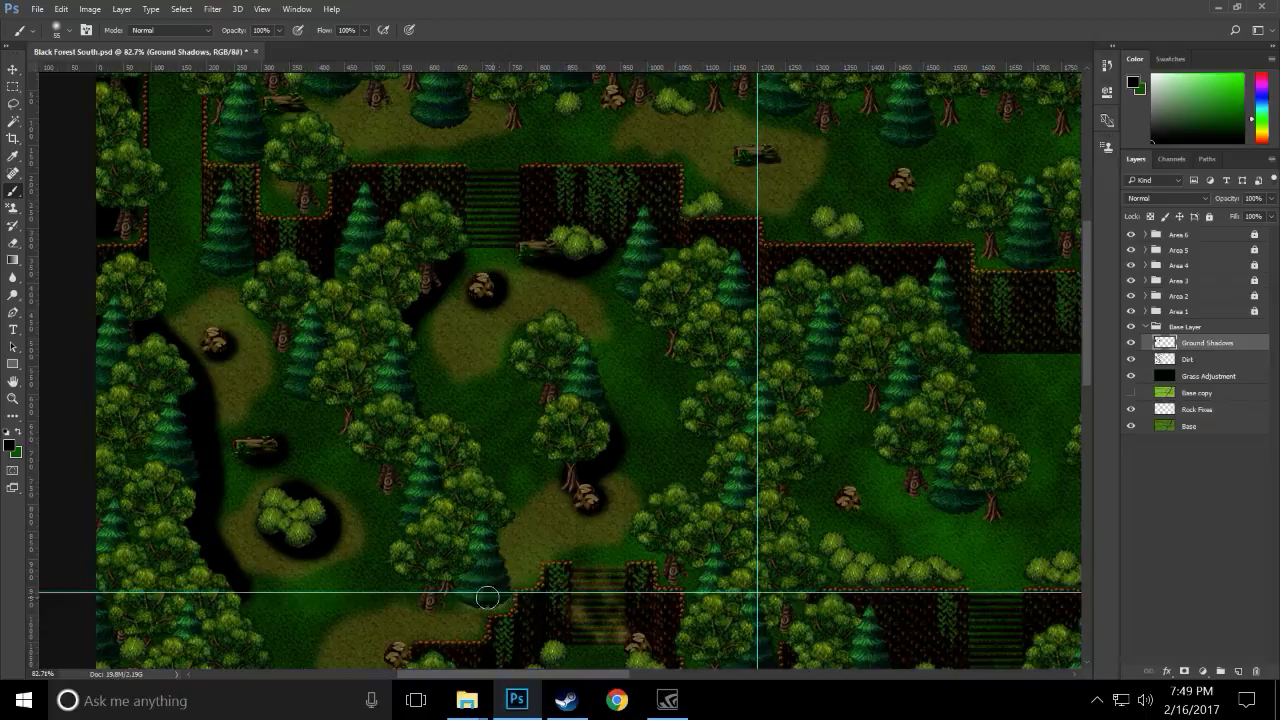
pyautogui.moveTo(427, 611)
pyautogui.mouseDown()
pyautogui.moveTo(497, 601)
pyautogui.moveTo(512, 582)
pyautogui.moveTo(401, 355)
pyautogui.mouseUp()
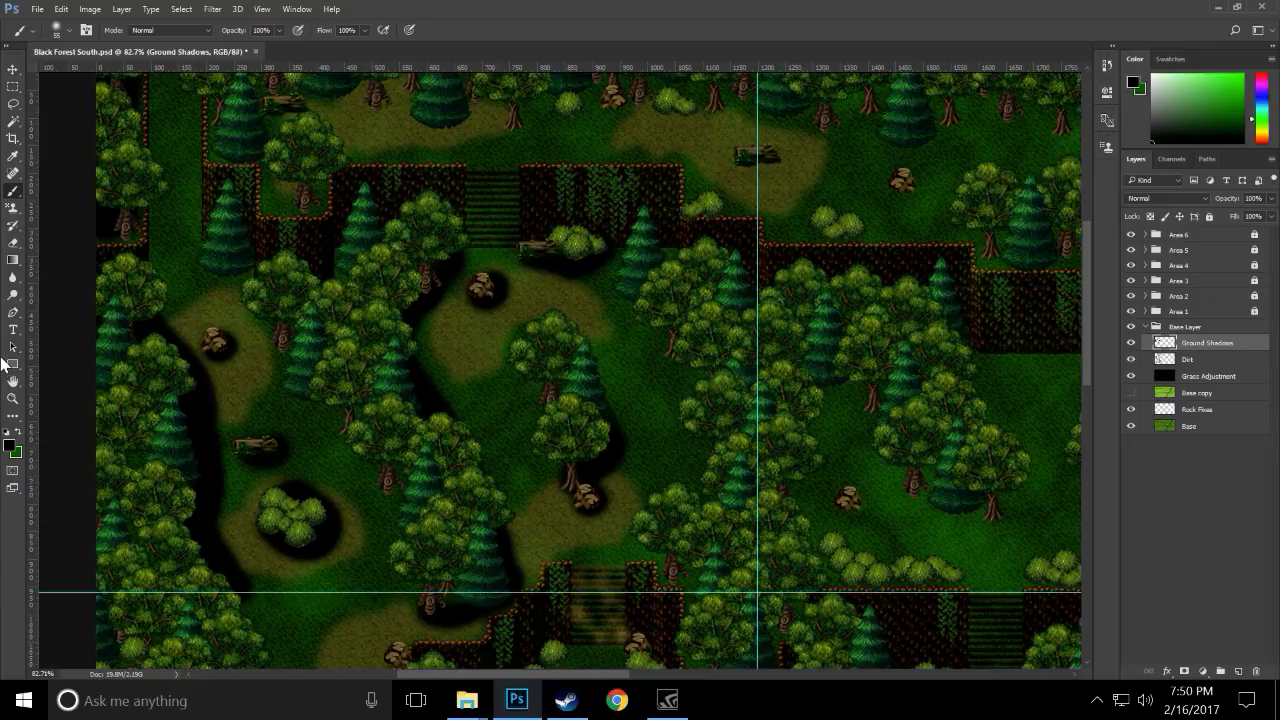
# - Erase the continuous black shadow along the western treeline
pyautogui.click(13, 242)
pyautogui.moveTo(151, 328)
pyautogui.mouseDown()
pyautogui.moveTo(134, 329)
pyautogui.moveTo(177, 334)
pyautogui.moveTo(214, 380)
pyautogui.moveTo(217, 423)
pyautogui.moveTo(197, 371)
pyautogui.moveTo(221, 407)
pyautogui.mouseUp()
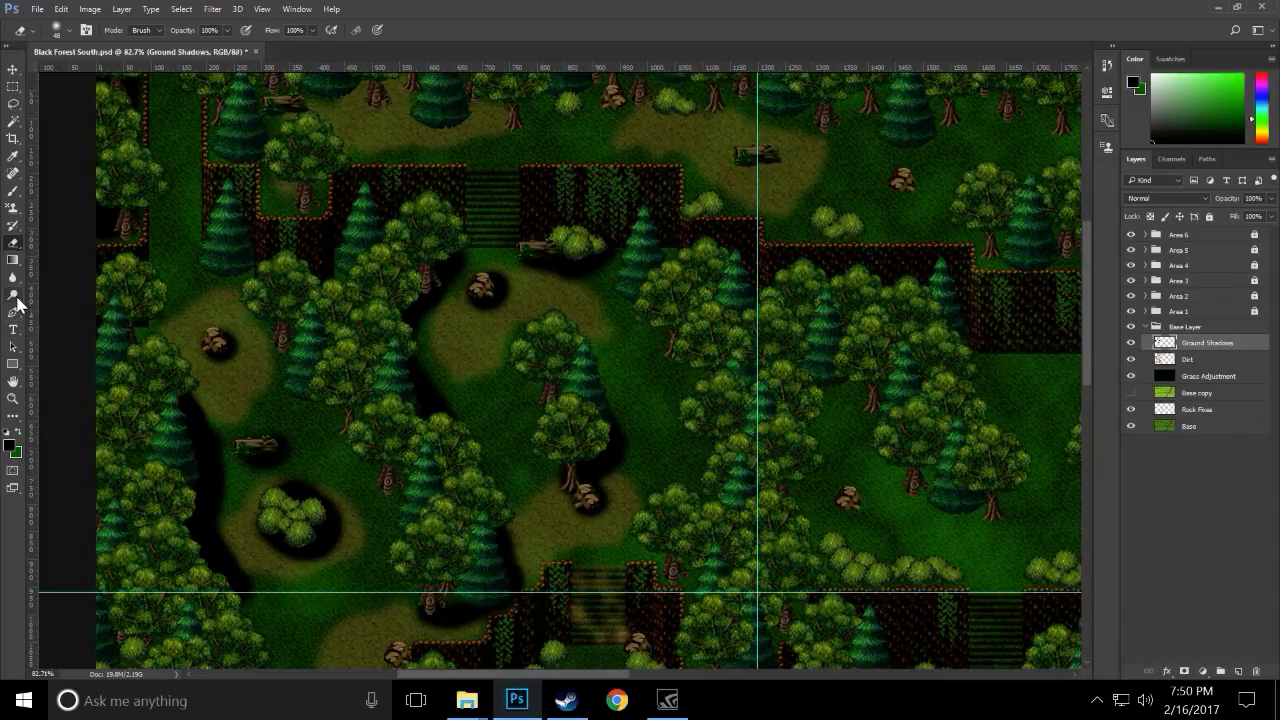
pyautogui.click(13, 191)
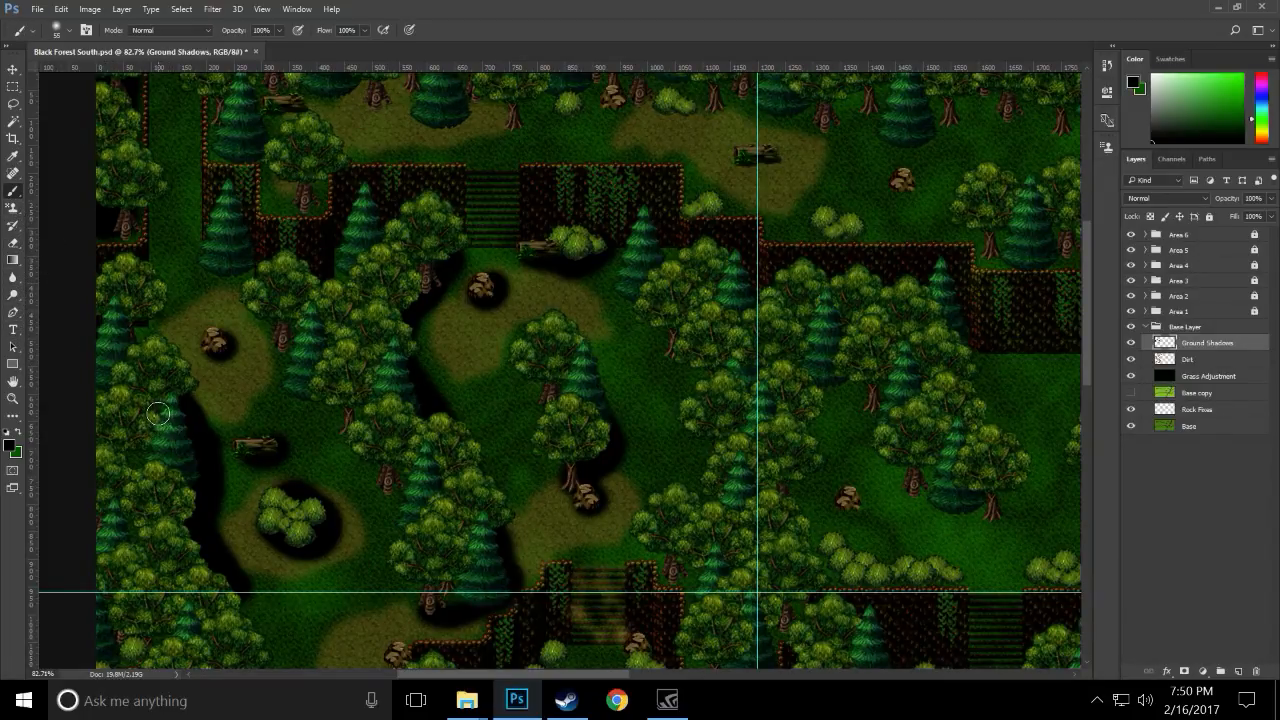
pyautogui.click(17, 243)
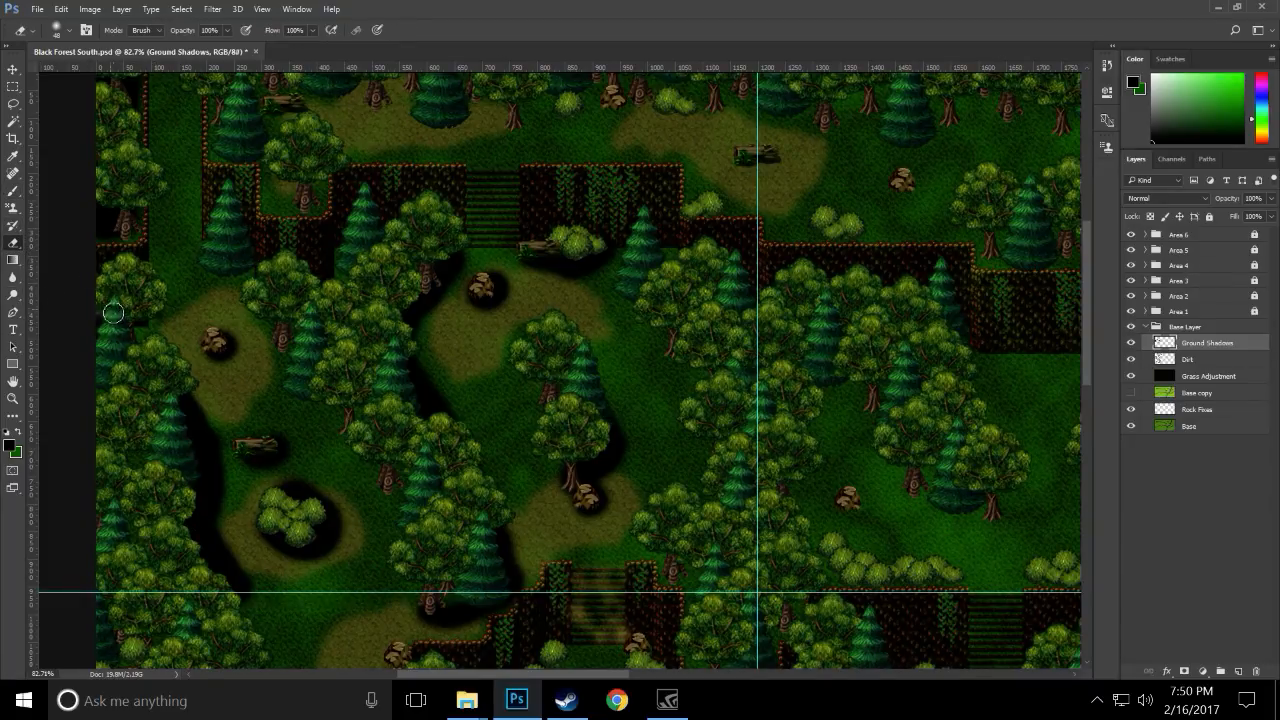
pyautogui.moveTo(184, 384)
pyautogui.mouseDown()
pyautogui.moveTo(173, 441)
pyautogui.moveTo(215, 451)
pyautogui.moveTo(222, 474)
pyautogui.moveTo(204, 464)
pyautogui.moveTo(196, 478)
pyautogui.moveTo(243, 599)
pyautogui.moveTo(181, 554)
pyautogui.moveTo(208, 533)
pyautogui.mouseUp()
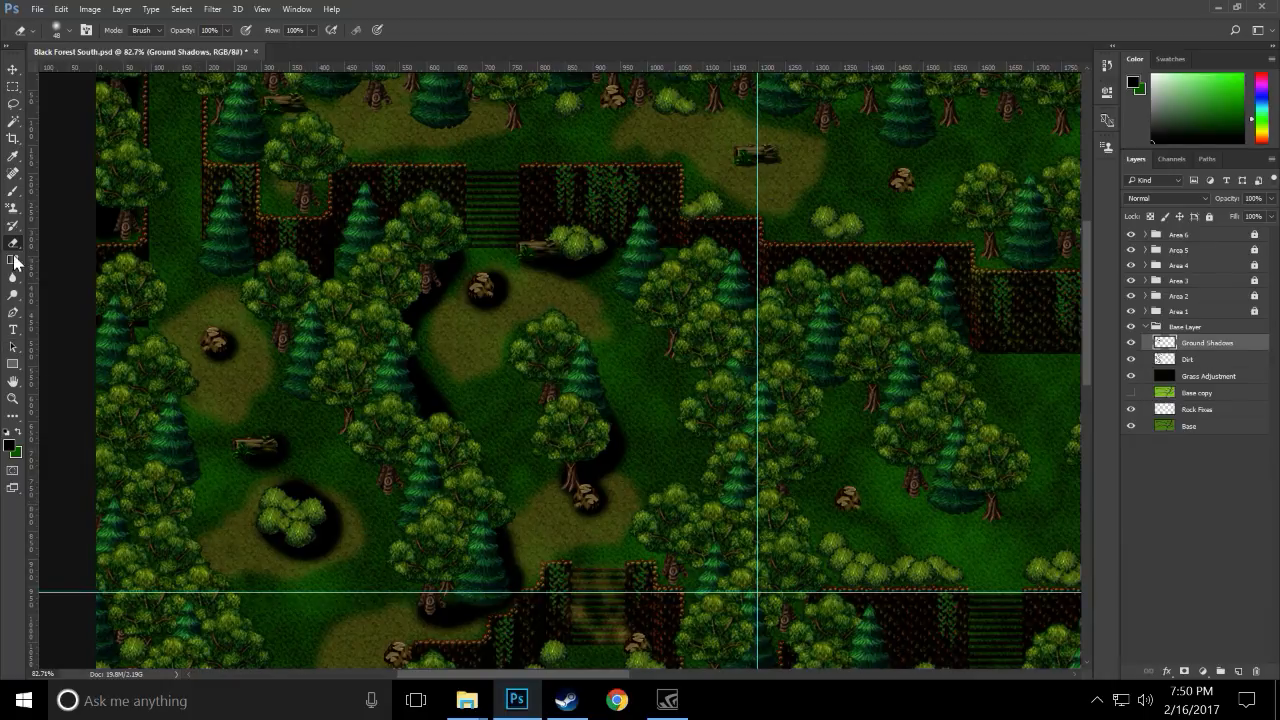
# - Repaint the western treeline shadow as short patches between individual trees, and shade the stump east of the central staircase
pyautogui.click(13, 191)
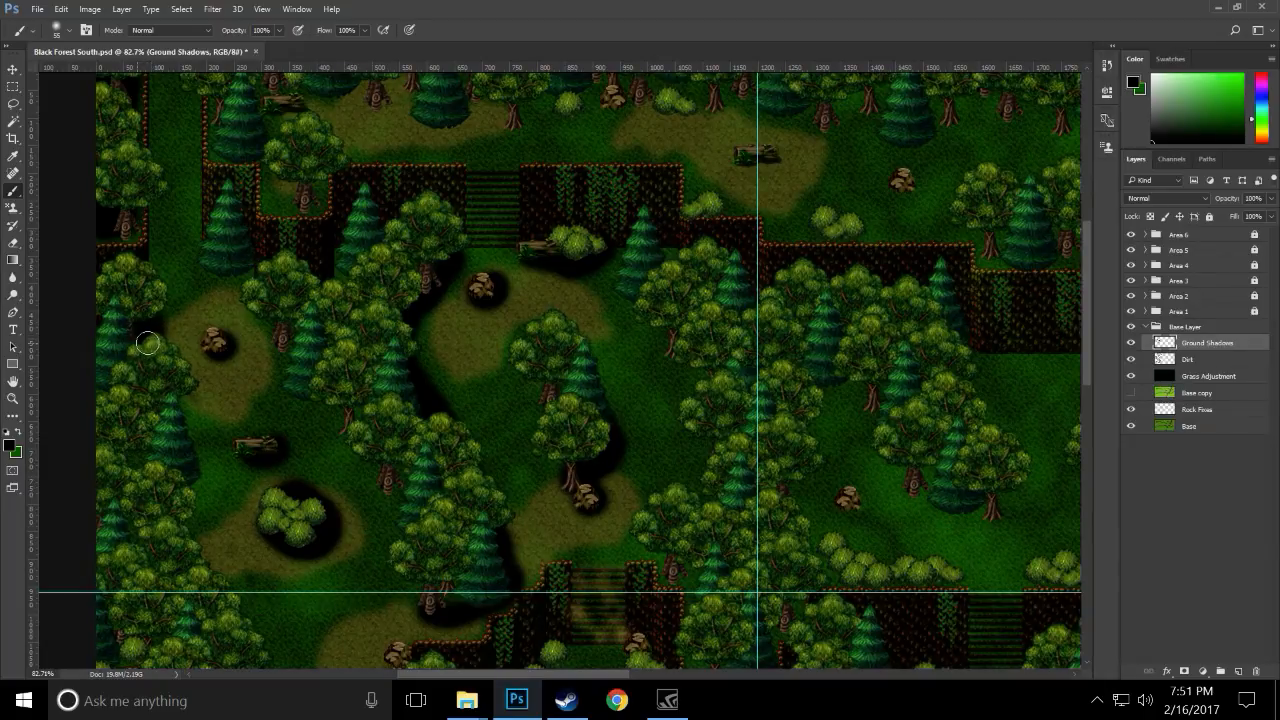
pyautogui.moveTo(188, 397); pyautogui.dragTo(188, 403)
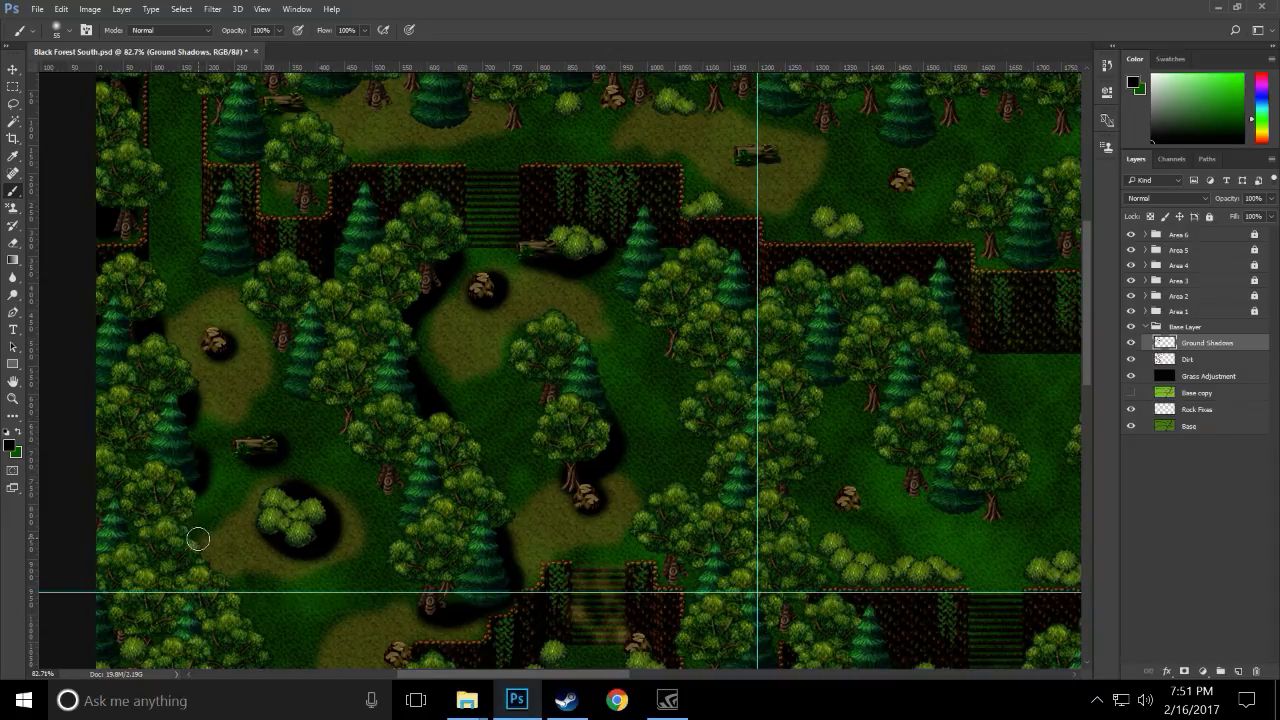
pyautogui.moveTo(191, 536); pyautogui.dragTo(221, 579)
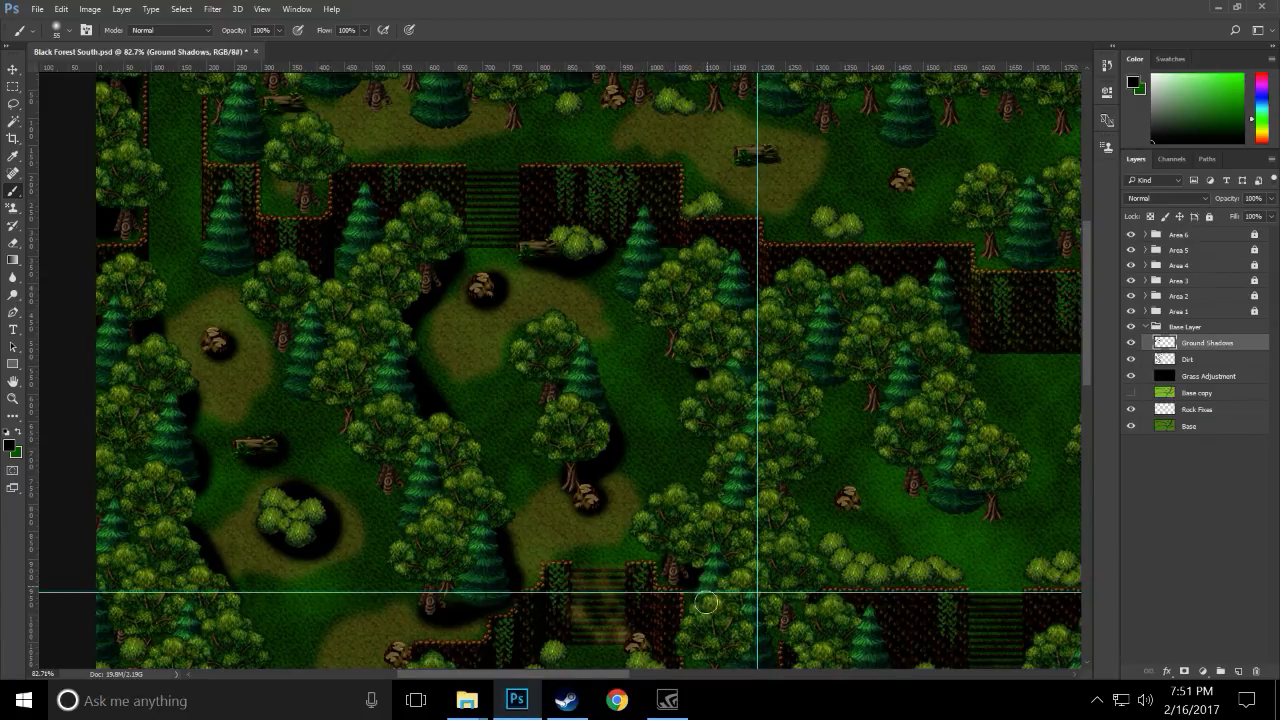
# - Paint black ground shadows beneath the trees, log, rocks and bushes along the map's northern edge, from the northwest ledge to the vertical guide
pyautogui.scroll(4, 600, 460)
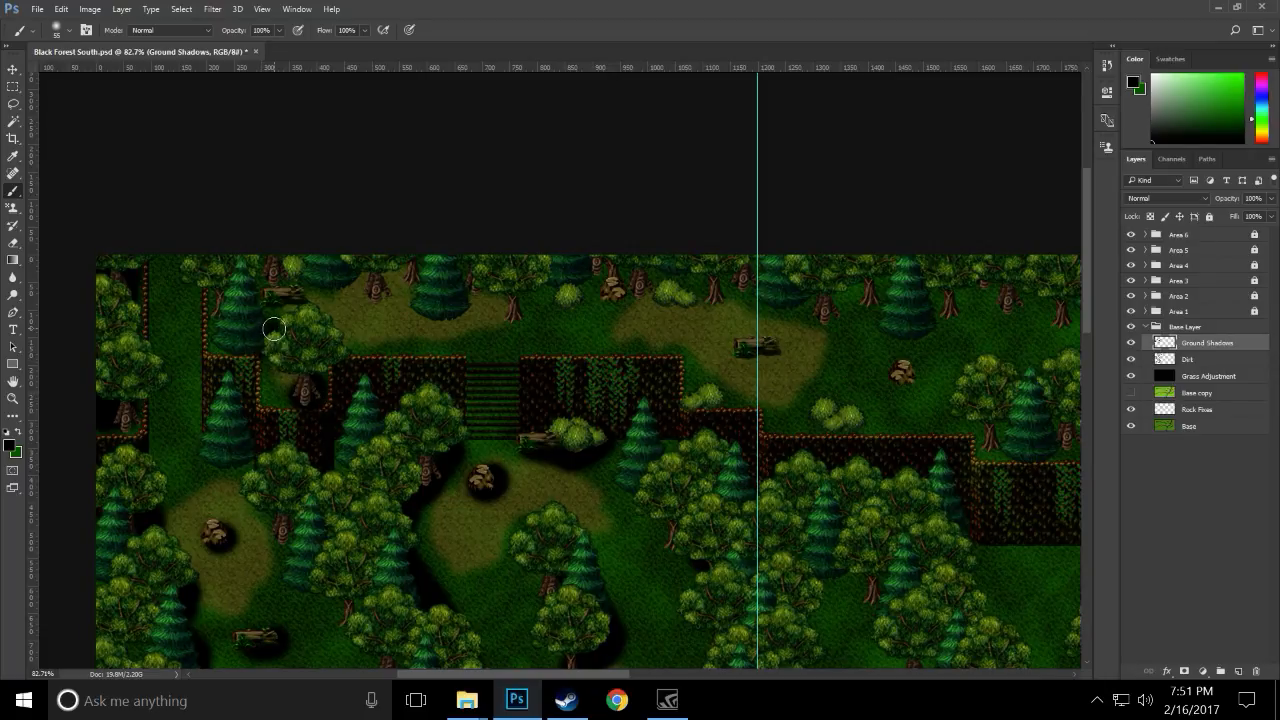
pyautogui.moveTo(281, 331)
pyautogui.mouseDown()
pyautogui.moveTo(311, 299)
pyautogui.moveTo(362, 278)
pyautogui.moveTo(420, 280)
pyautogui.moveTo(356, 294)
pyautogui.moveTo(387, 290)
pyautogui.moveTo(432, 314)
pyautogui.moveTo(480, 290)
pyautogui.moveTo(474, 303)
pyautogui.moveTo(506, 297)
pyautogui.mouseUp()
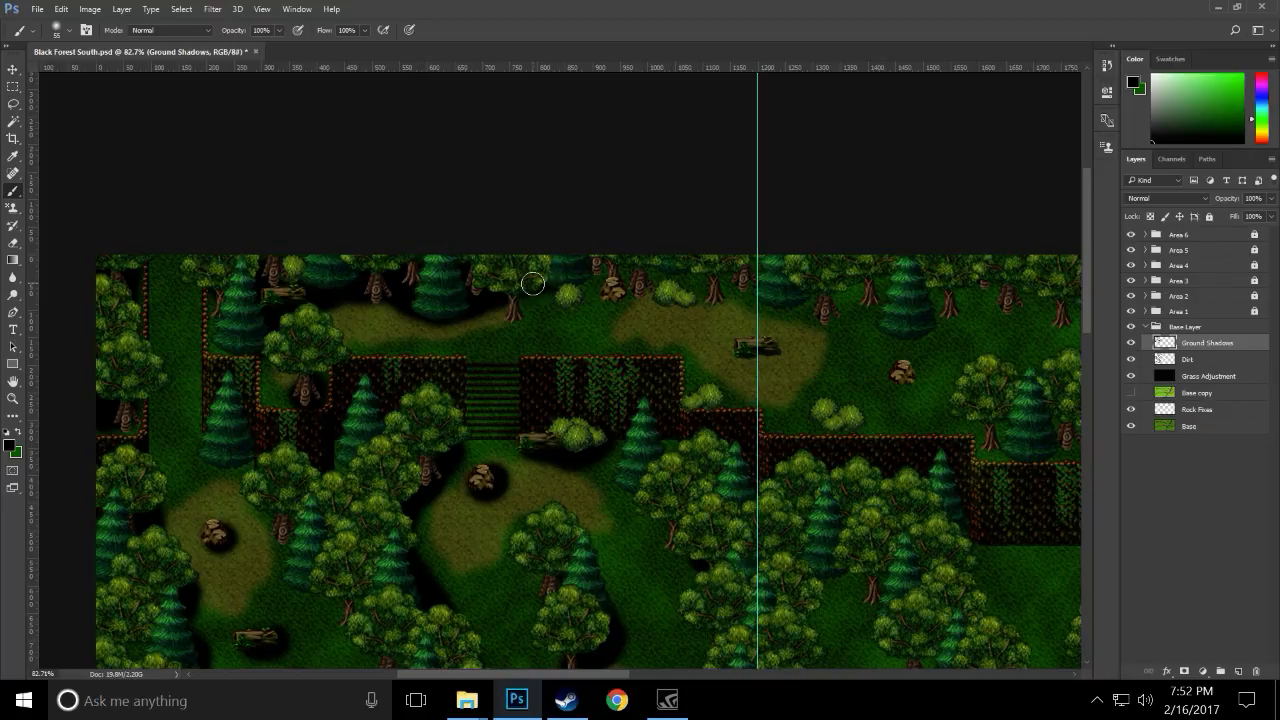
pyautogui.moveTo(624, 290)
pyautogui.mouseDown()
pyautogui.moveTo(769, 302)
pyautogui.moveTo(748, 281)
pyautogui.moveTo(702, 278)
pyautogui.mouseUp()
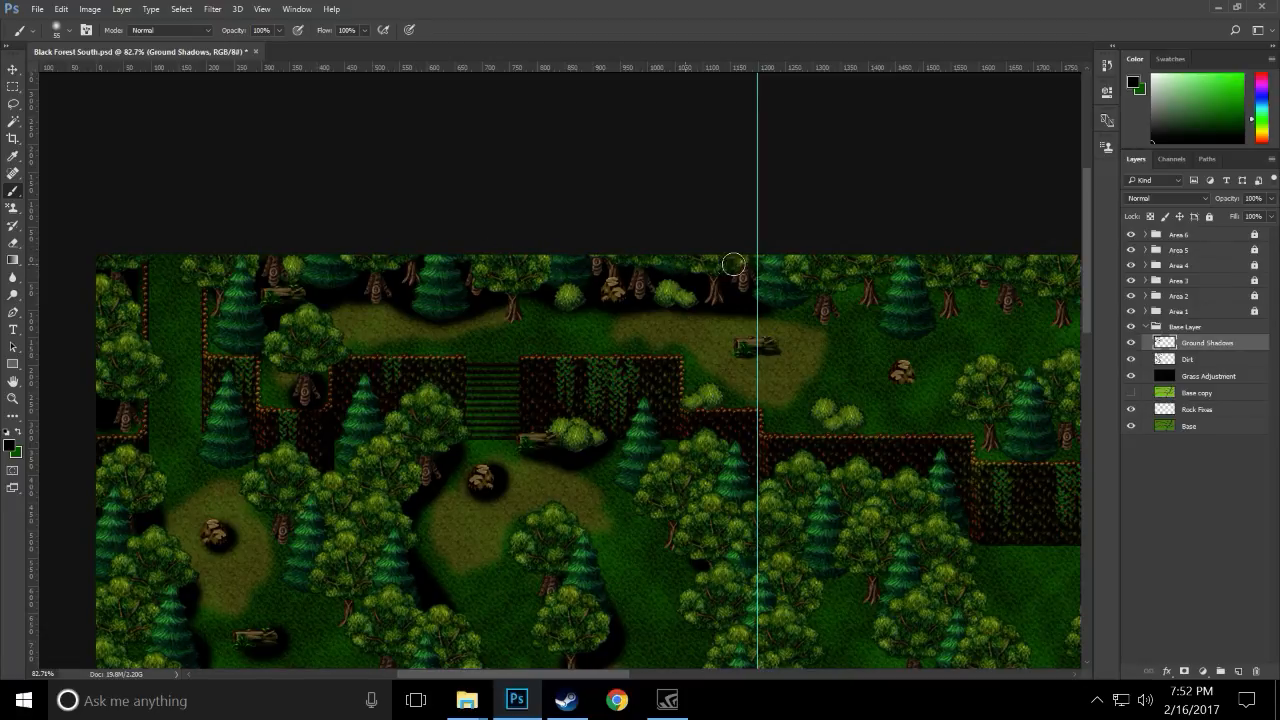
# - Paint black ground shadows around the log on the northeastern dirt patch and beside the tree at the western cliff's corner
pyautogui.moveTo(745, 353); pyautogui.dragTo(778, 349)
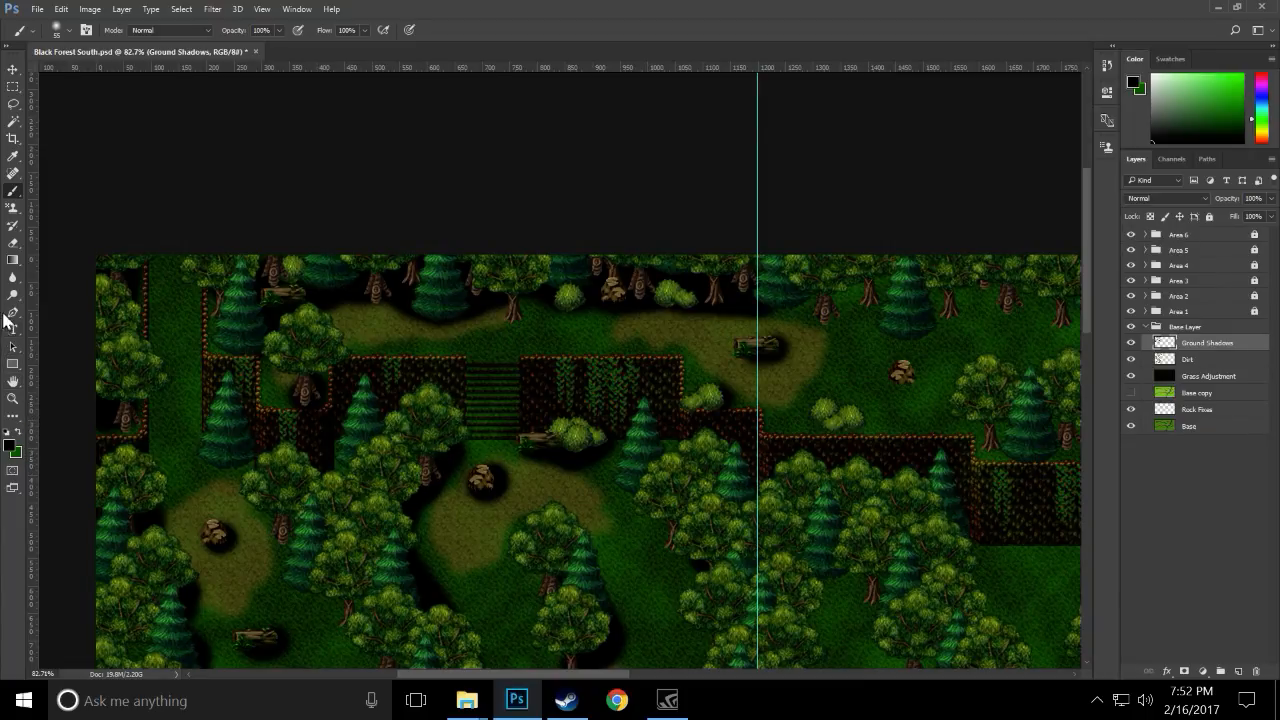
pyautogui.click(12, 243)
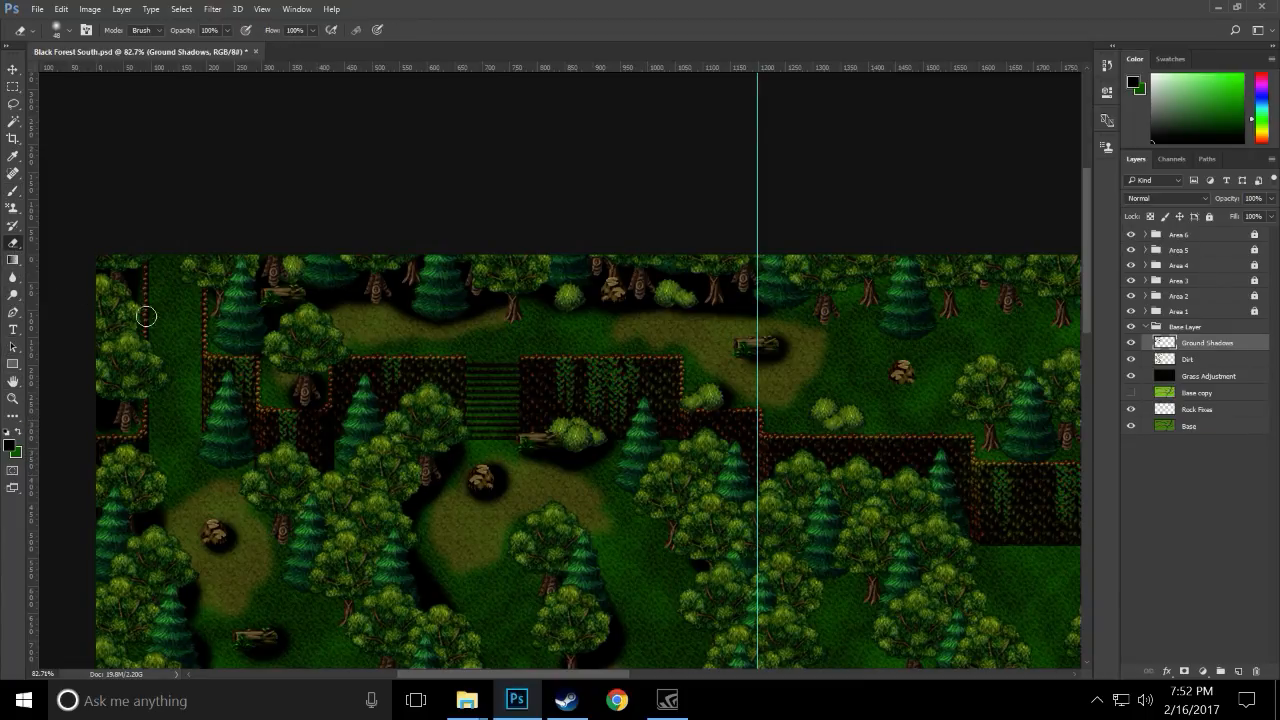
pyautogui.scroll(-1, 279, 486)
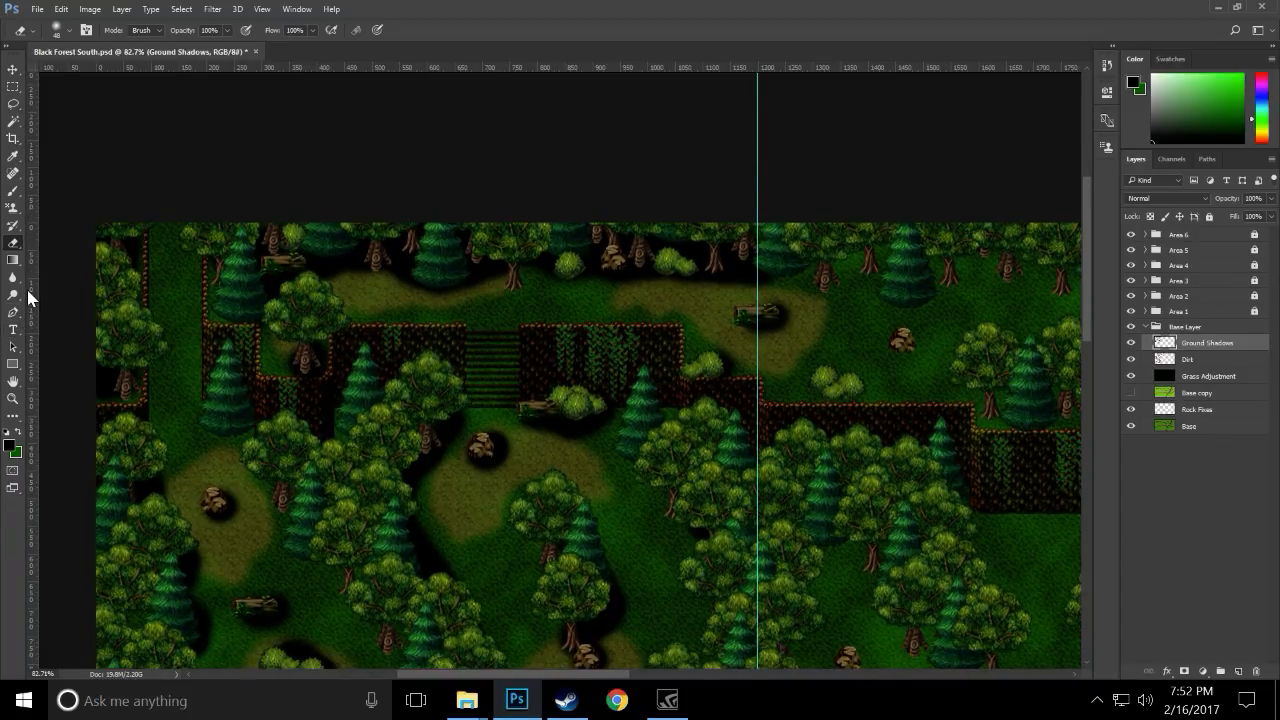
pyautogui.click(12, 191)
pyautogui.moveTo(156, 394)
pyautogui.mouseDown()
pyautogui.moveTo(160, 380)
pyautogui.moveTo(160, 426)
pyautogui.moveTo(172, 401)
pyautogui.mouseUp()
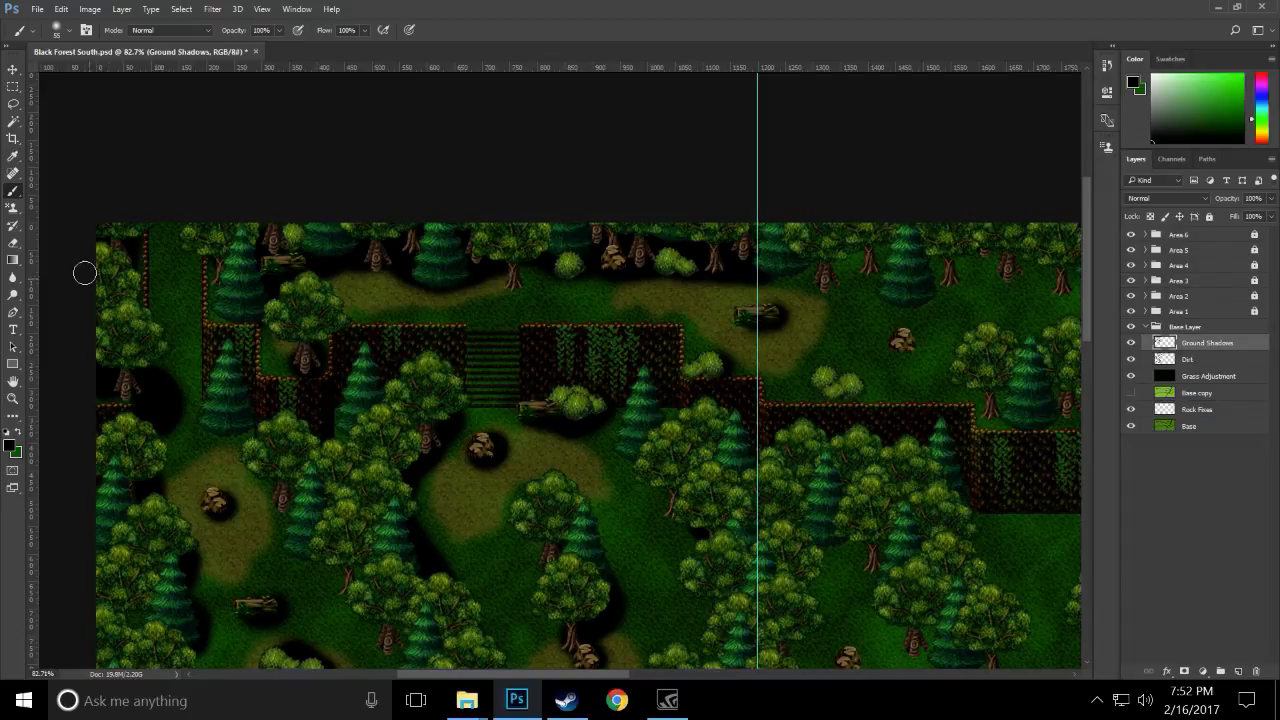
# - Erase excess ground shadow around the bush on the southwestern dirt patch and along the lower western treeline
pyautogui.click(13, 243)
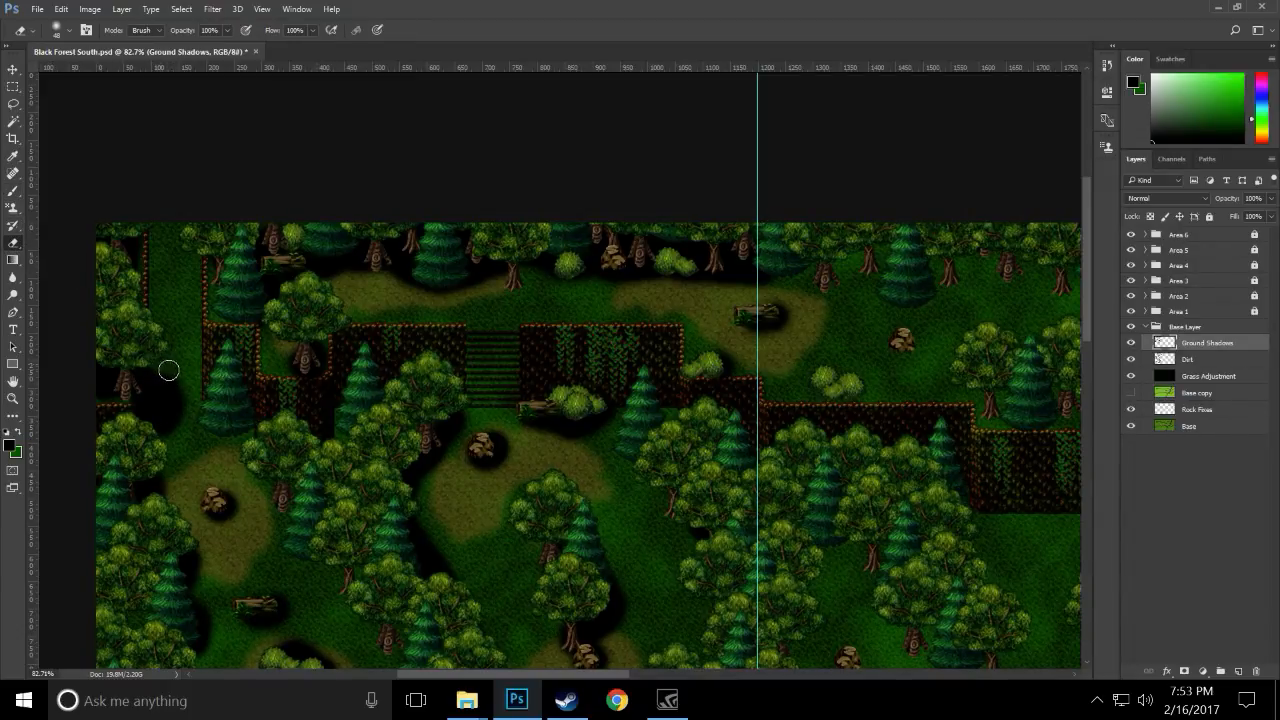
pyautogui.scroll(-5, 186, 459)
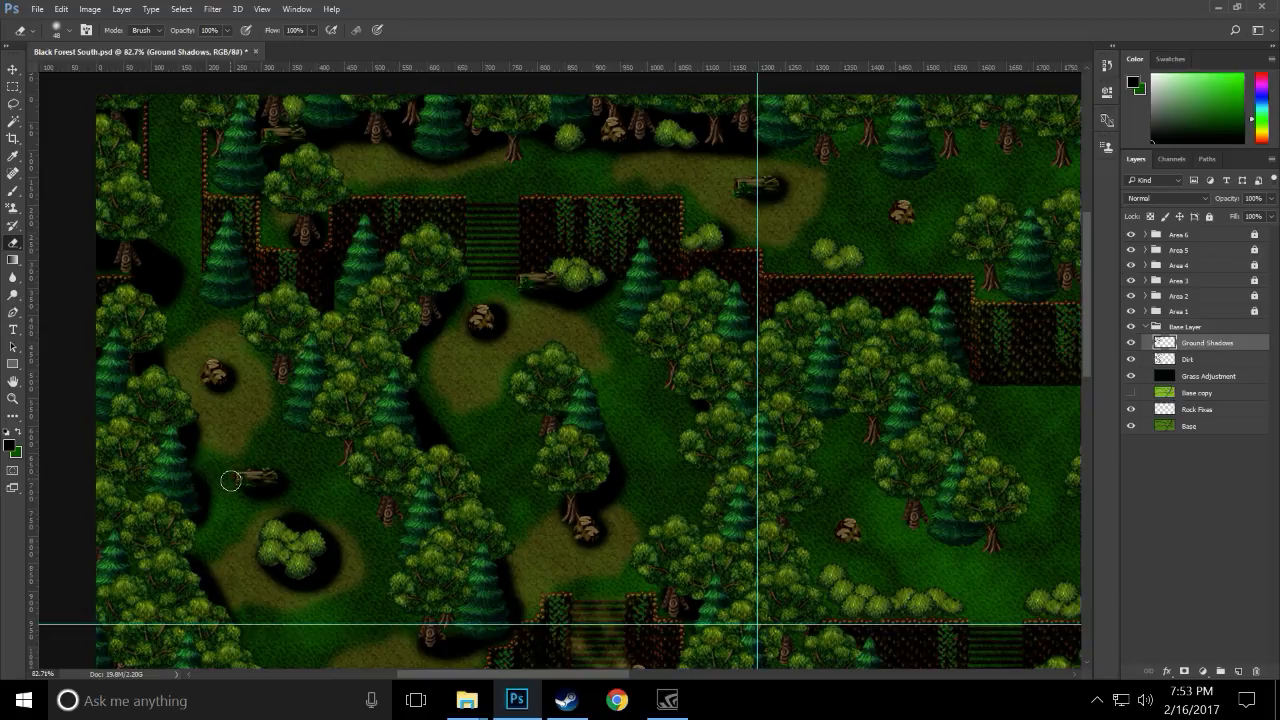
pyautogui.moveTo(292, 509)
pyautogui.mouseDown()
pyautogui.moveTo(290, 522)
pyautogui.moveTo(367, 556)
pyautogui.mouseUp()
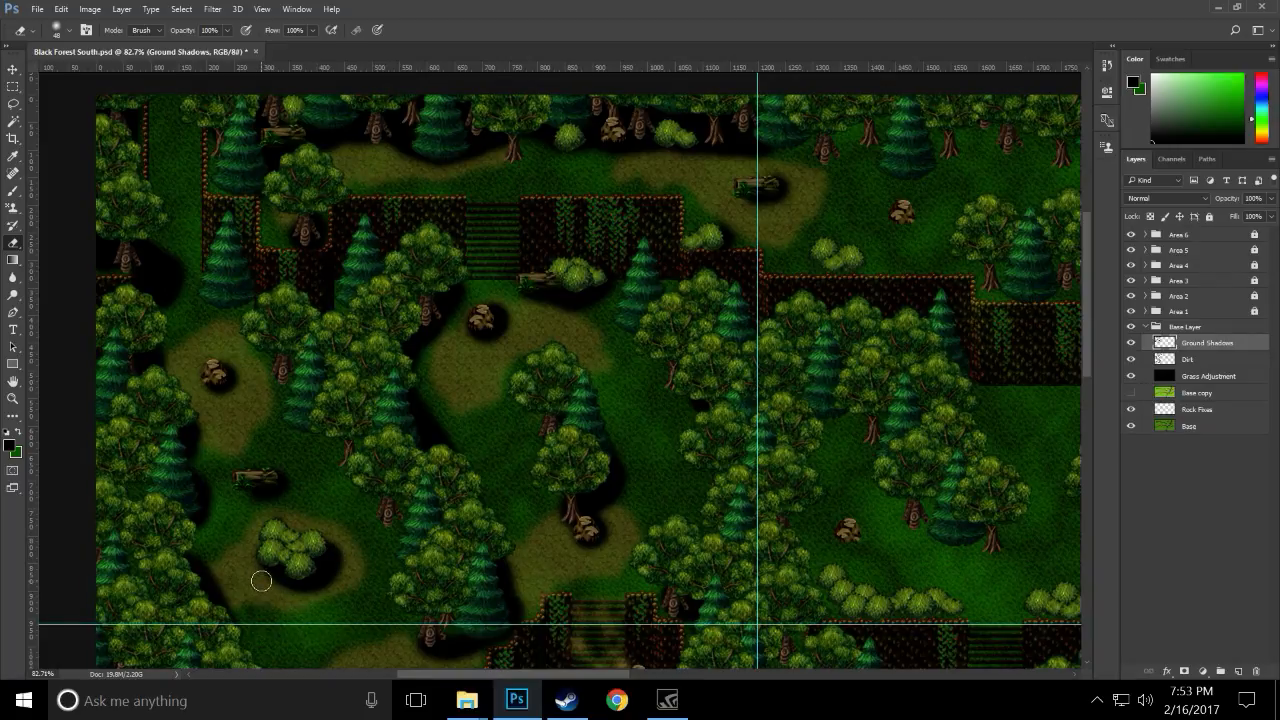
pyautogui.scroll(-3, 284, 606)
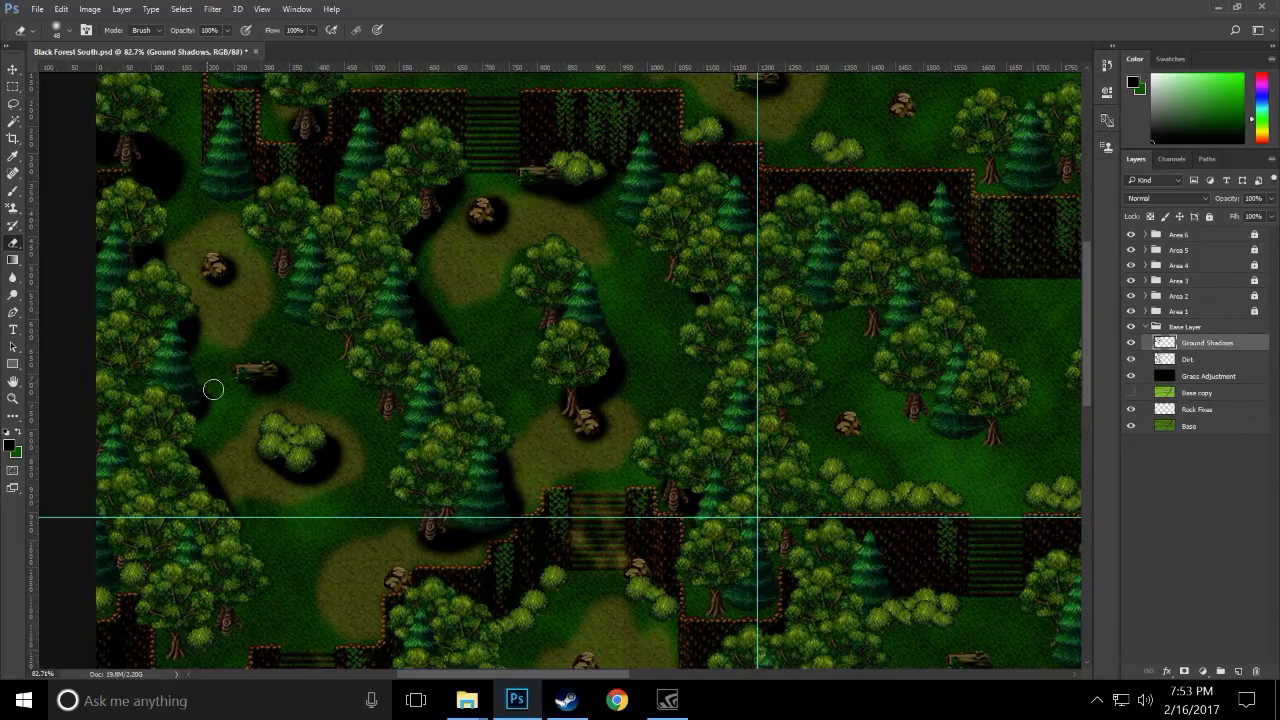
pyautogui.scroll(-2, 224, 487)
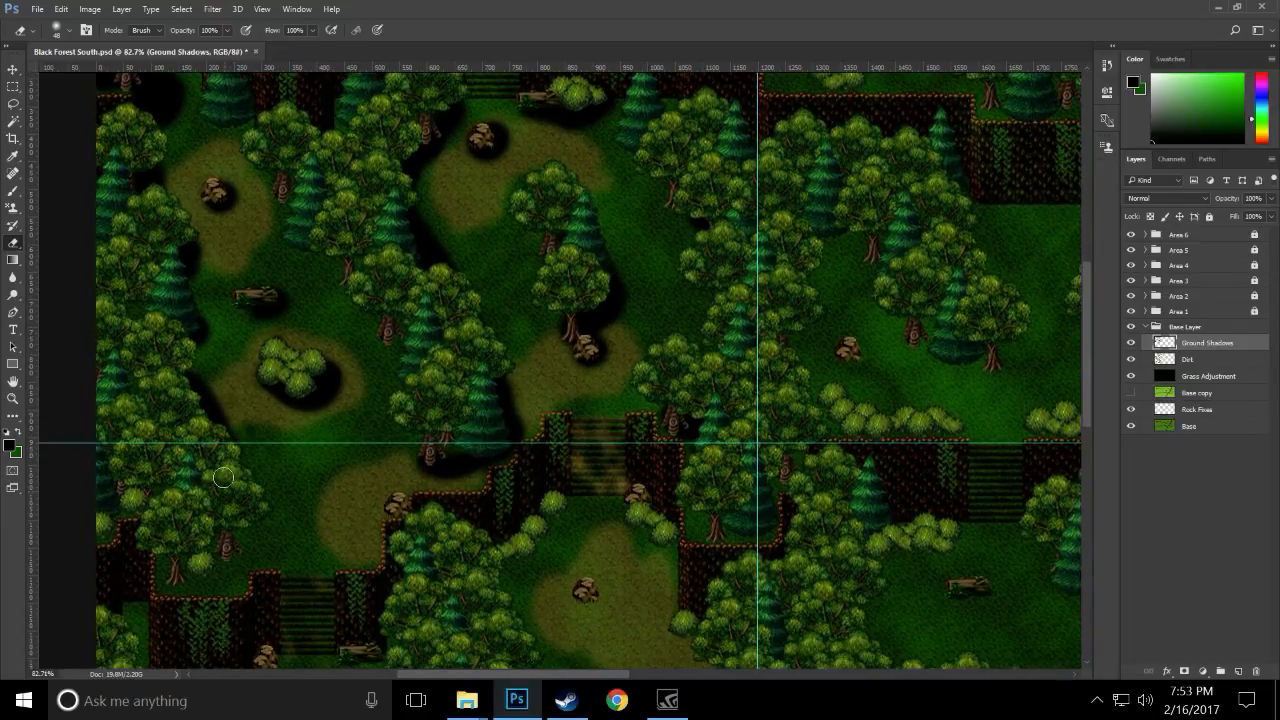
pyautogui.moveTo(188, 375); pyautogui.dragTo(282, 437)
pyautogui.scroll(-2, 282, 452)
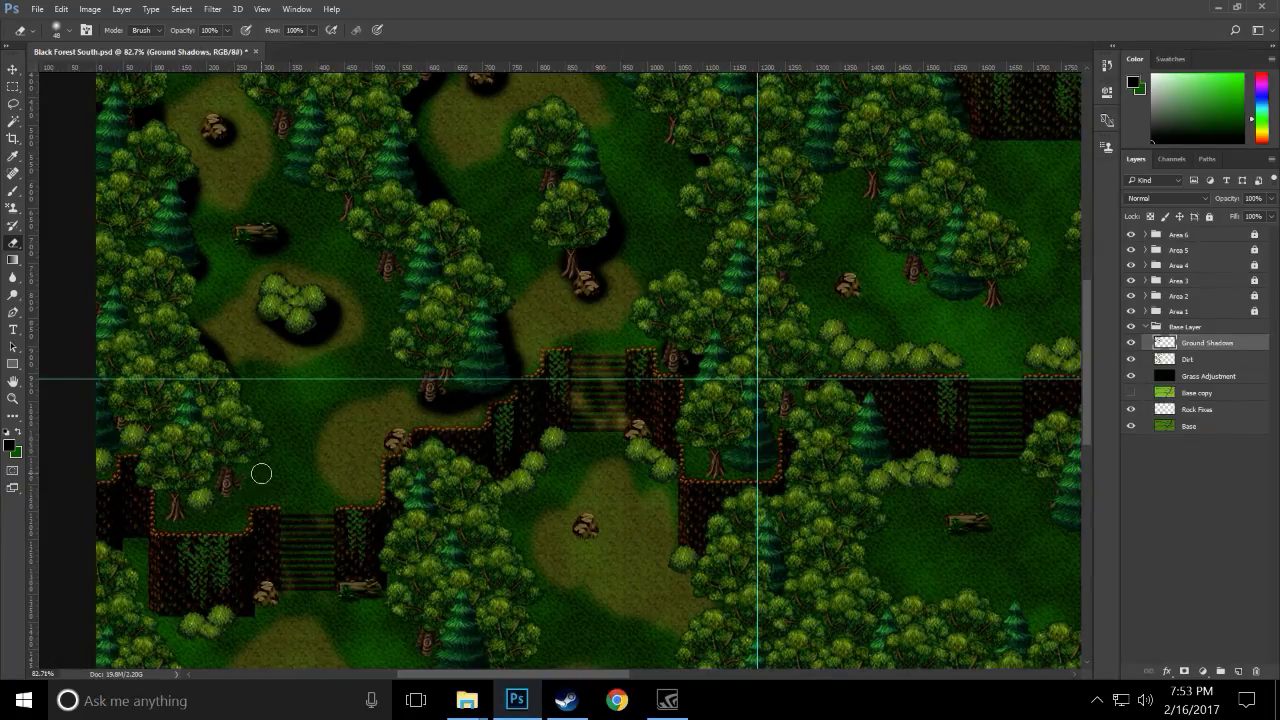
# - Erase excess ground shadow along the eastern side of the middle treeline
pyautogui.scroll(6, 286, 486)
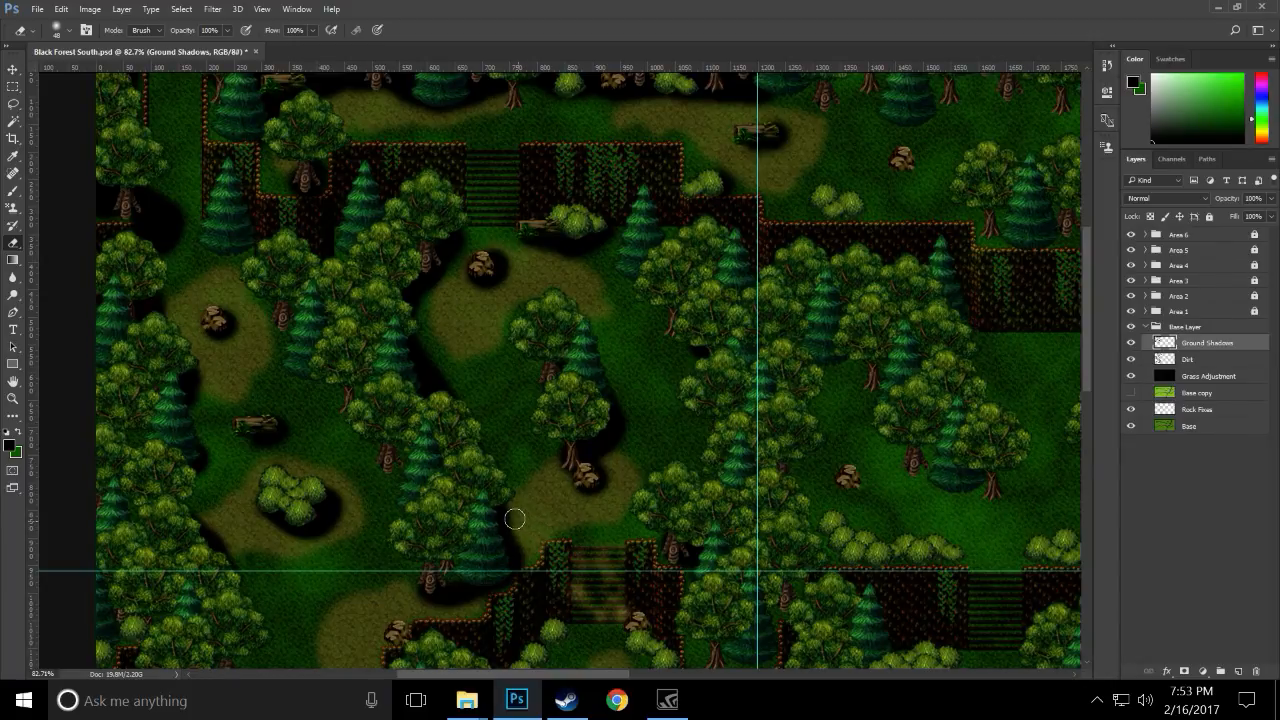
pyautogui.scroll(2, 514, 466)
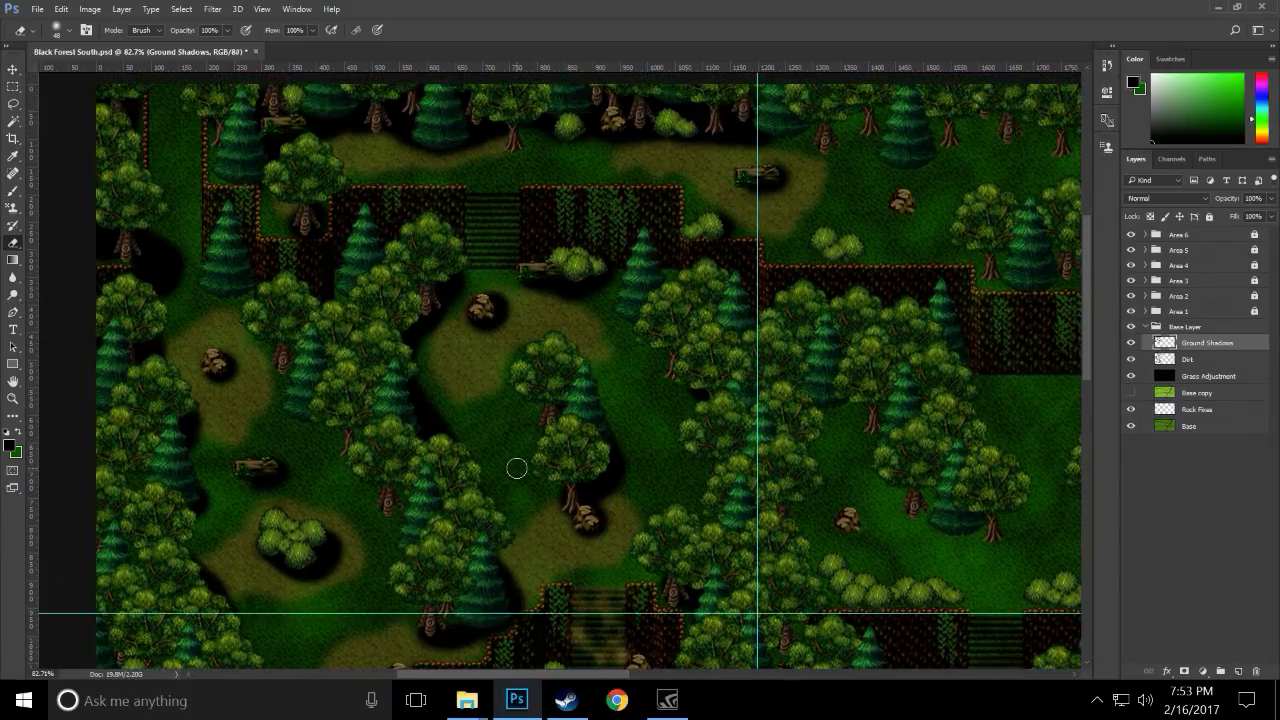
pyautogui.moveTo(455, 448); pyautogui.dragTo(404, 396)
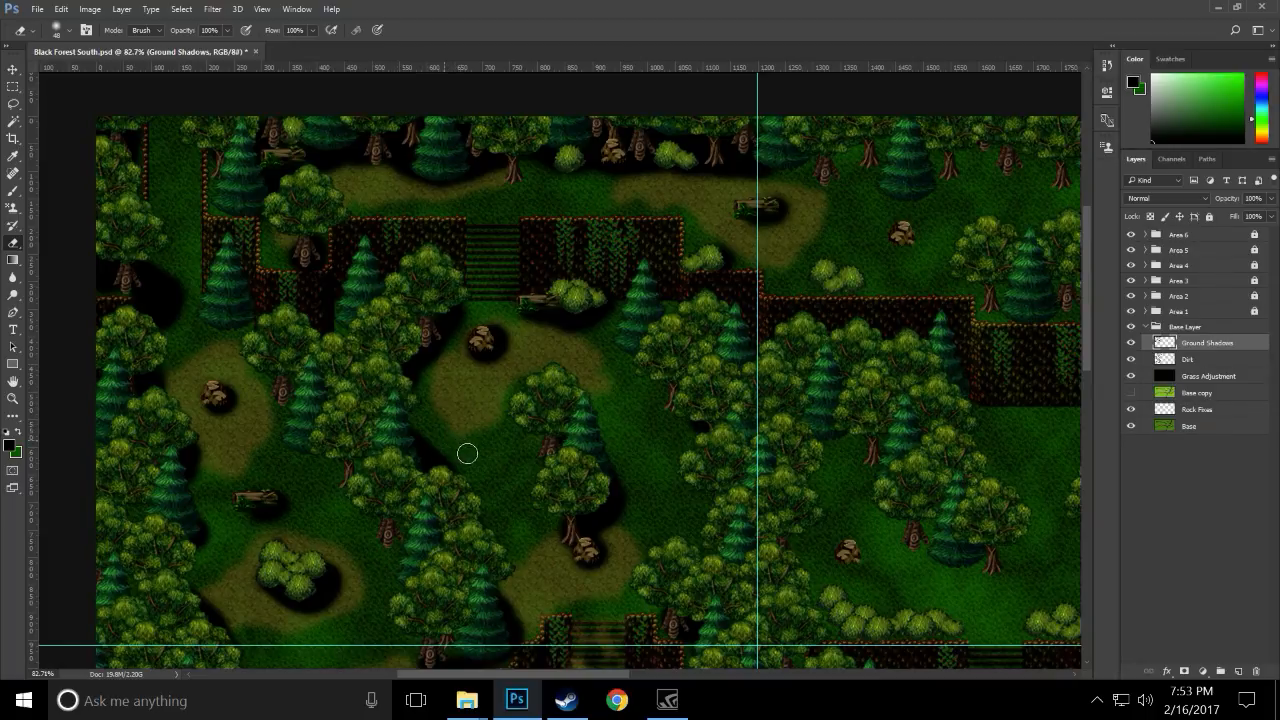
pyautogui.scroll(2, 479, 466)
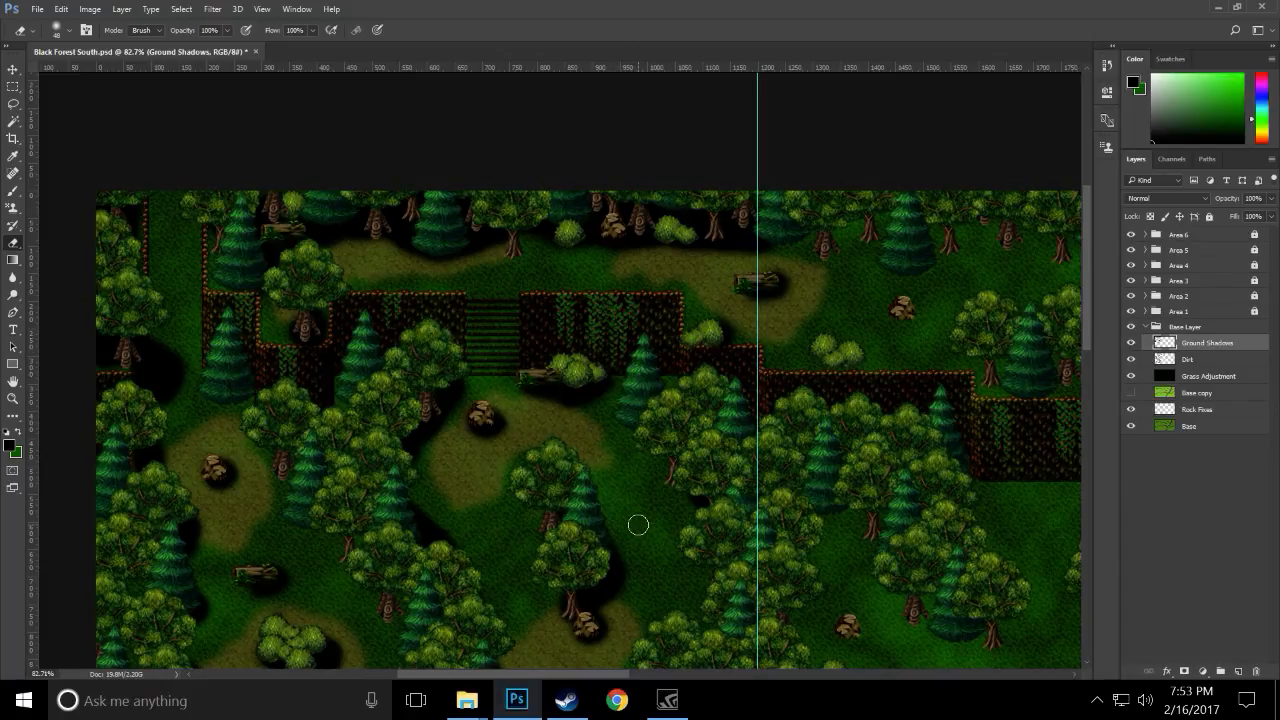
pyautogui.scroll(2, 638, 524)
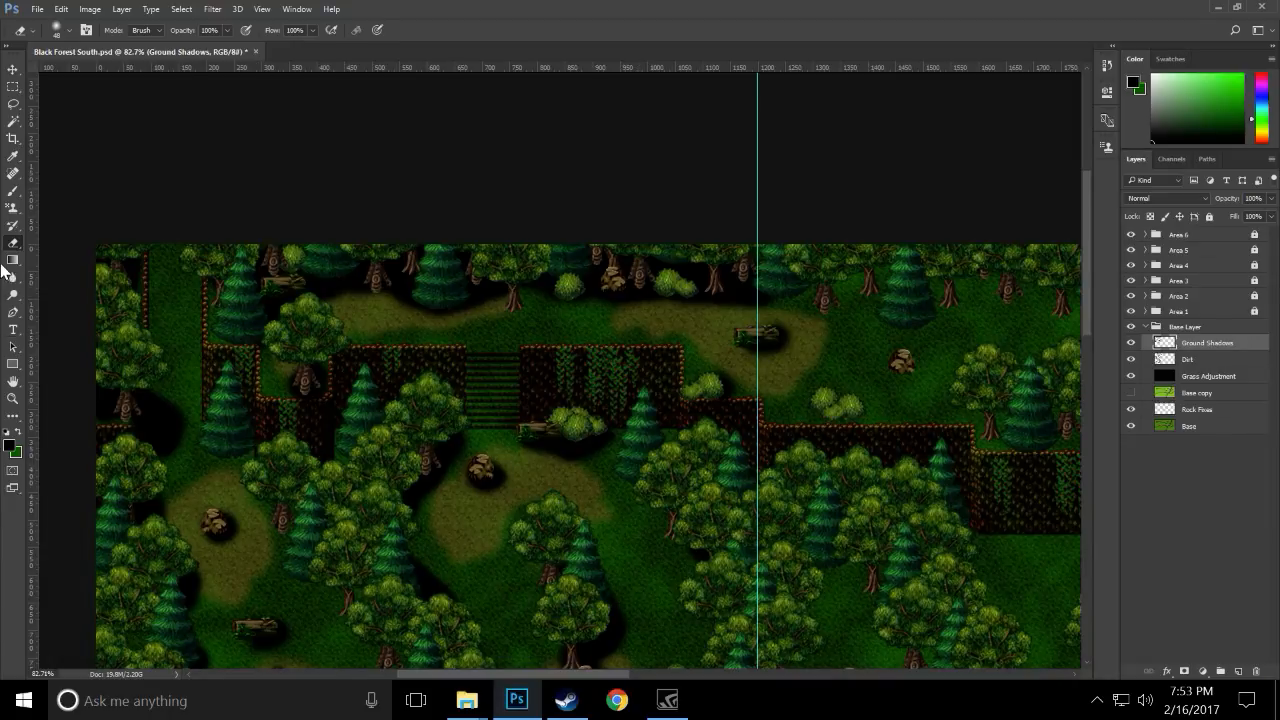
# - Try the Ground Shadows layer at 50% and 60% opacity, and settle on 45%
pyautogui.click(13, 191)
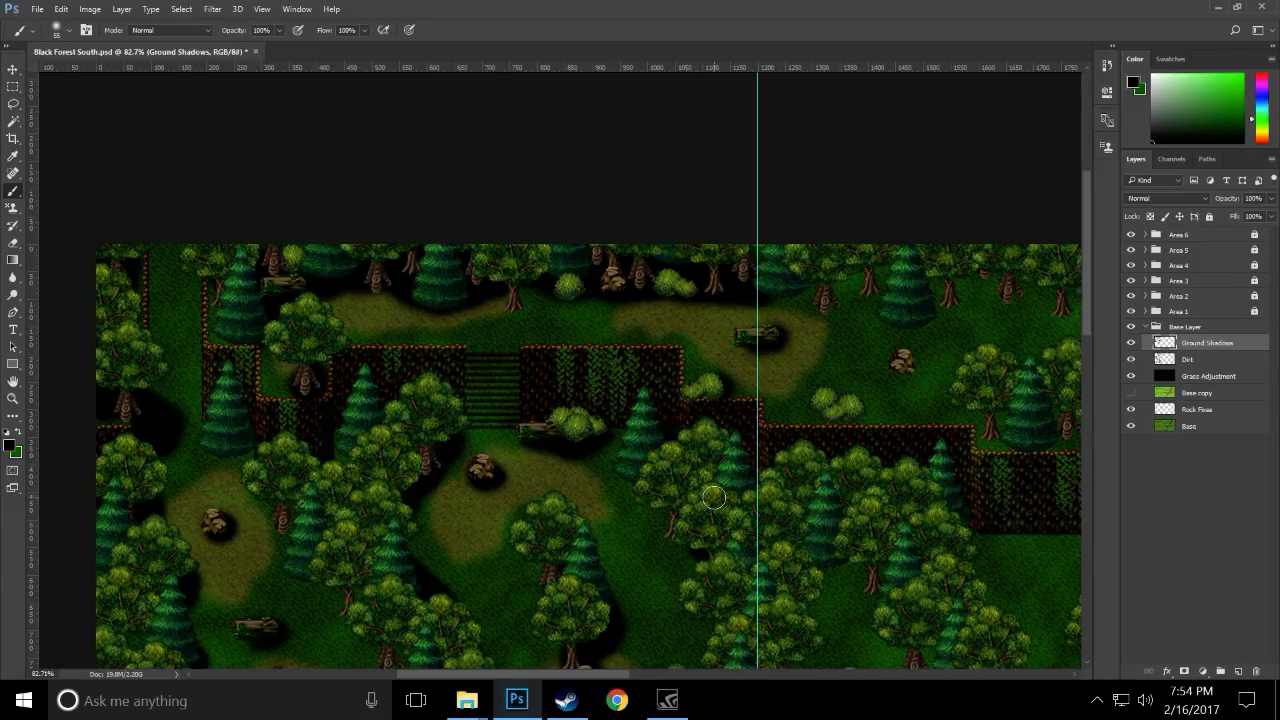
pyautogui.scroll(-5, 709, 503)
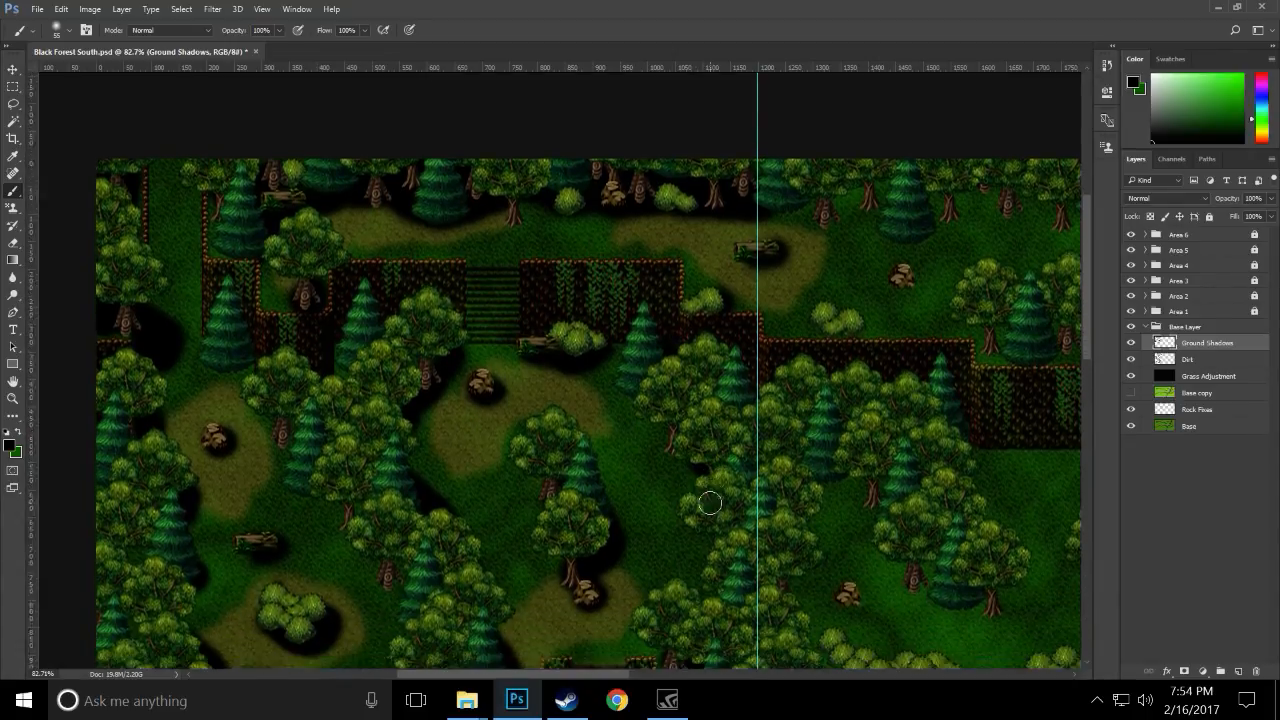
pyautogui.scroll(1, 709, 503)
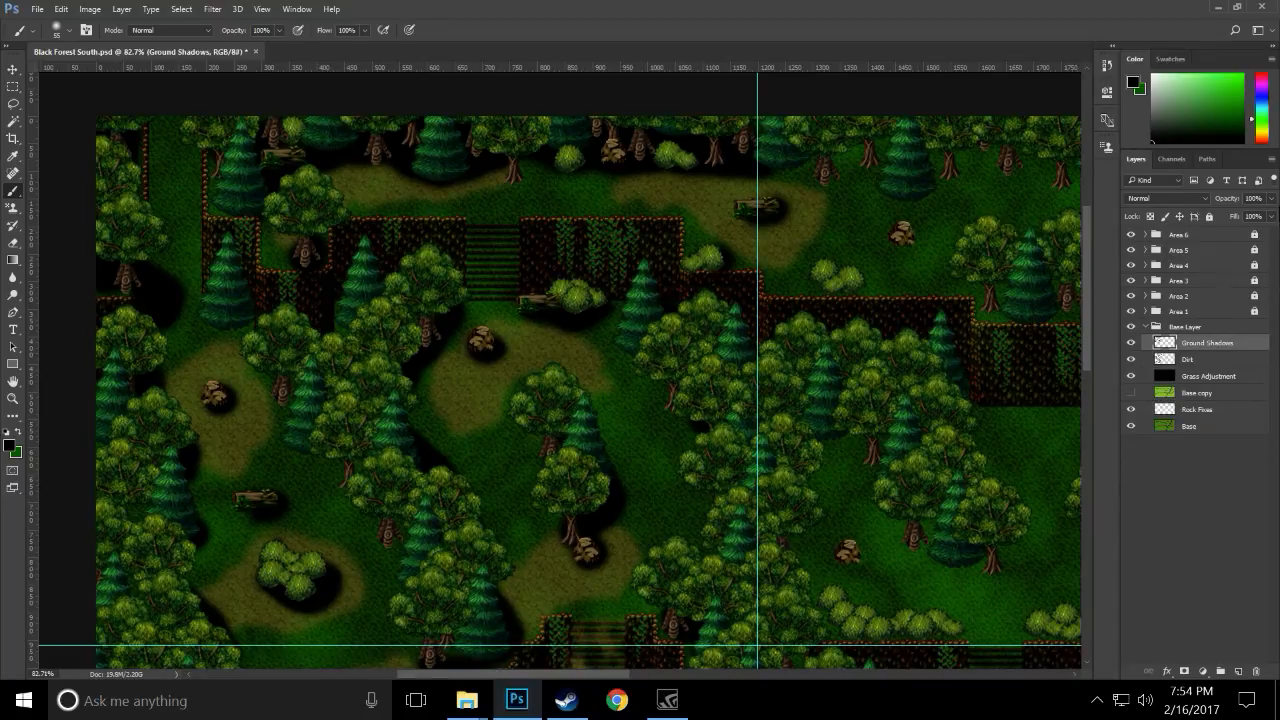
pyautogui.click(1270, 199)
pyautogui.click(1240, 200)
pyautogui.write('50')
pyautogui.press('Return')
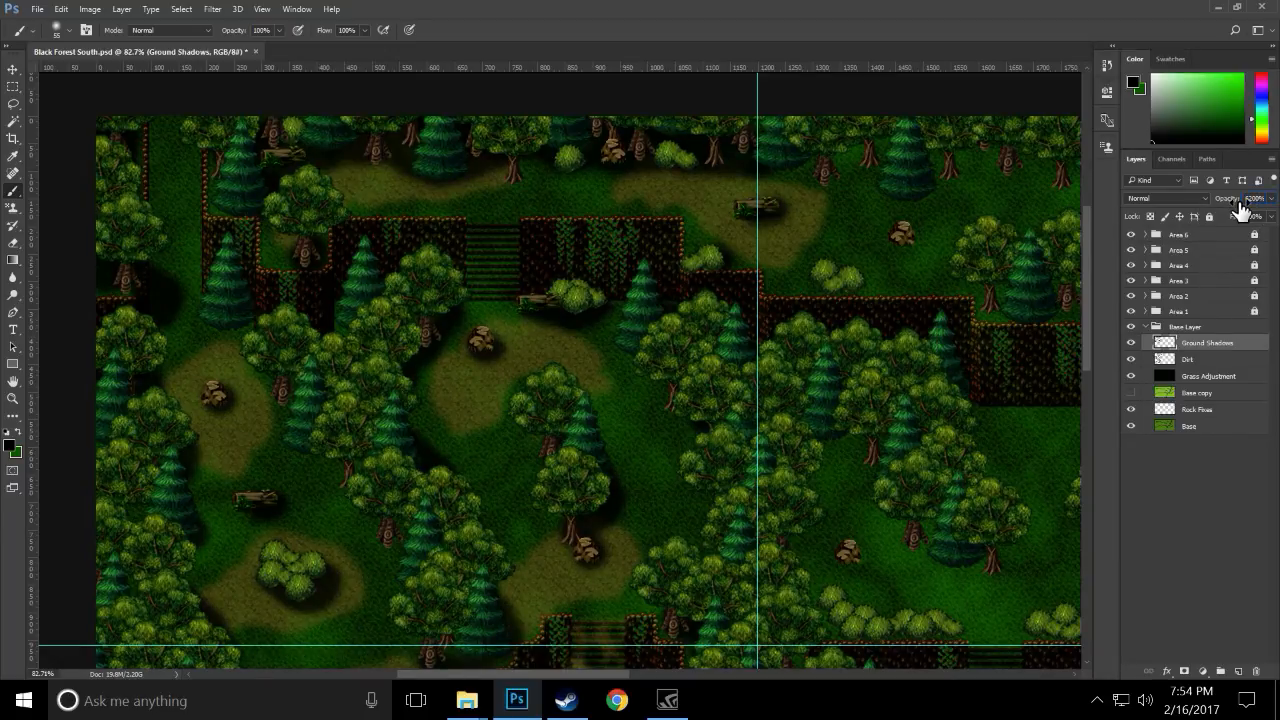
pyautogui.write('7')
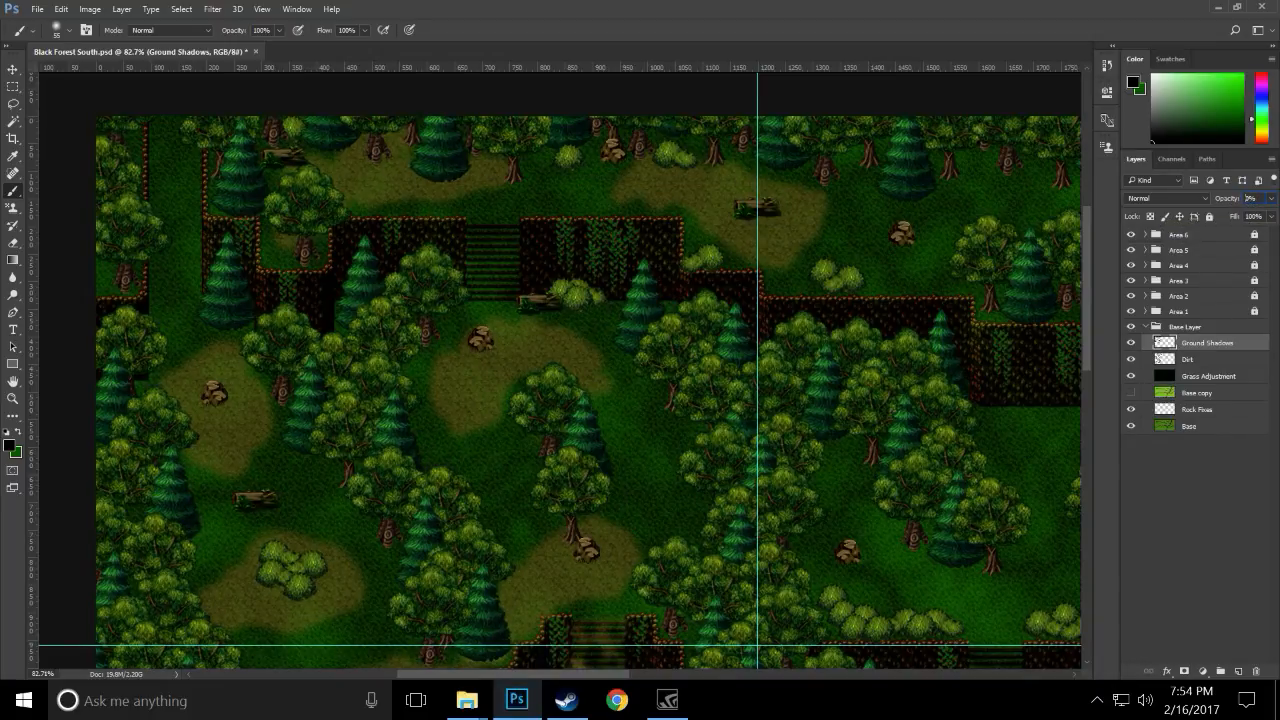
pyautogui.write('60')
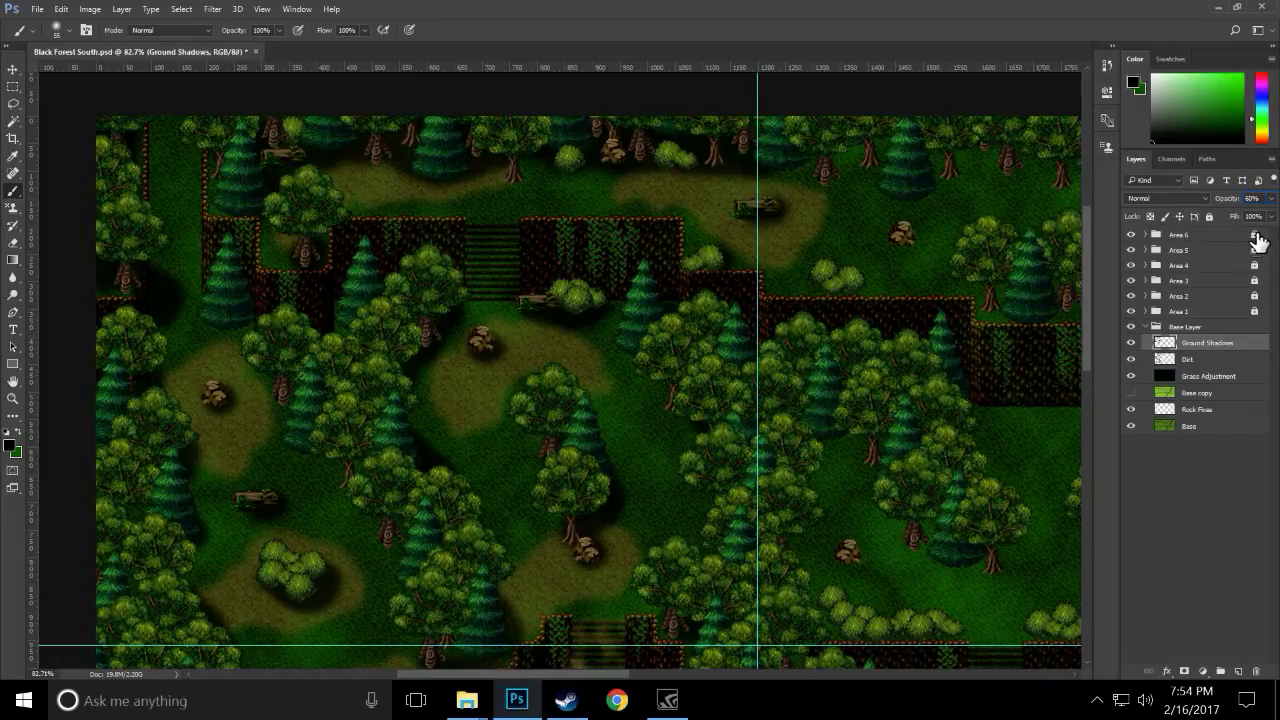
pyautogui.click(1271, 199)
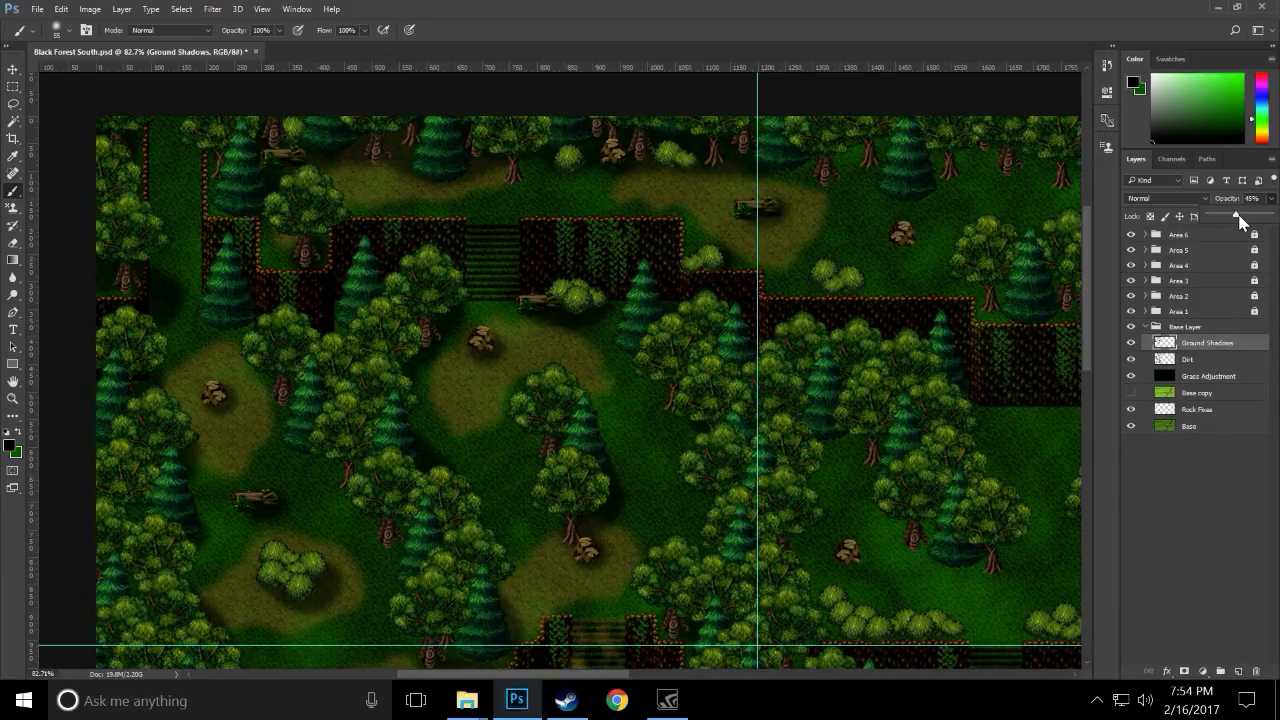
pyautogui.click(1179, 531)
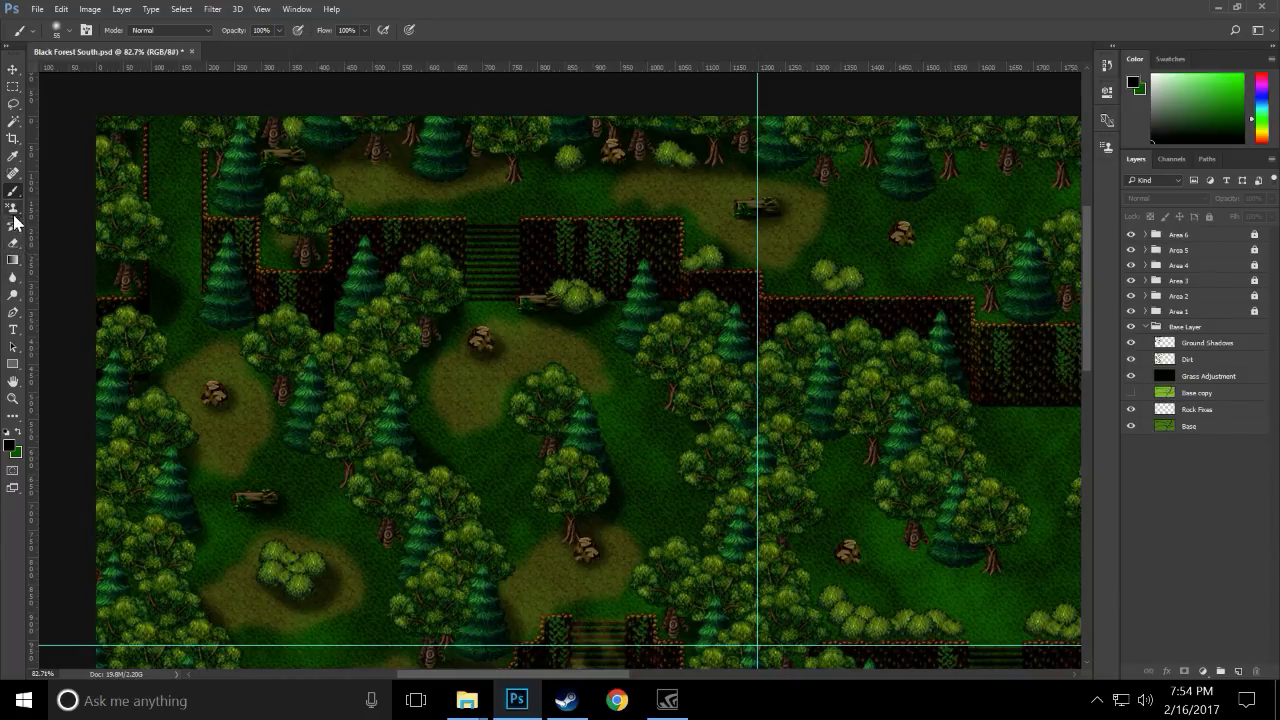
pyautogui.click(16, 247)
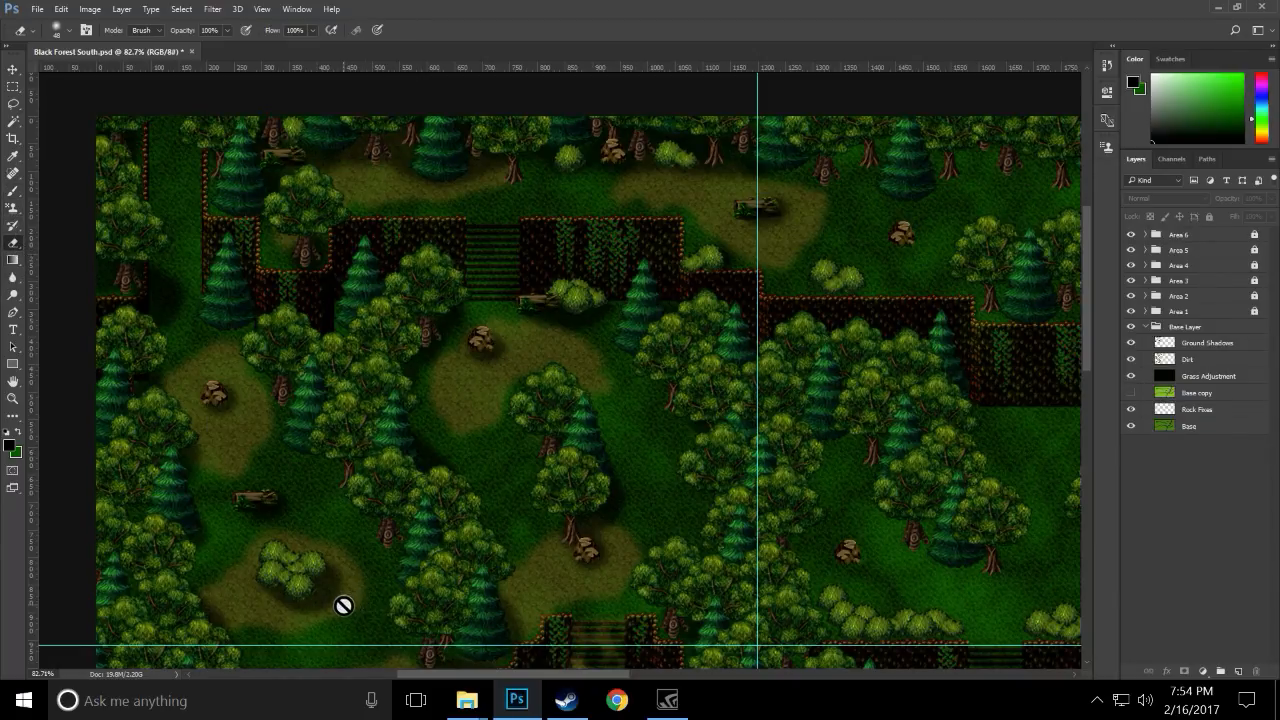
pyautogui.click(1222, 342)
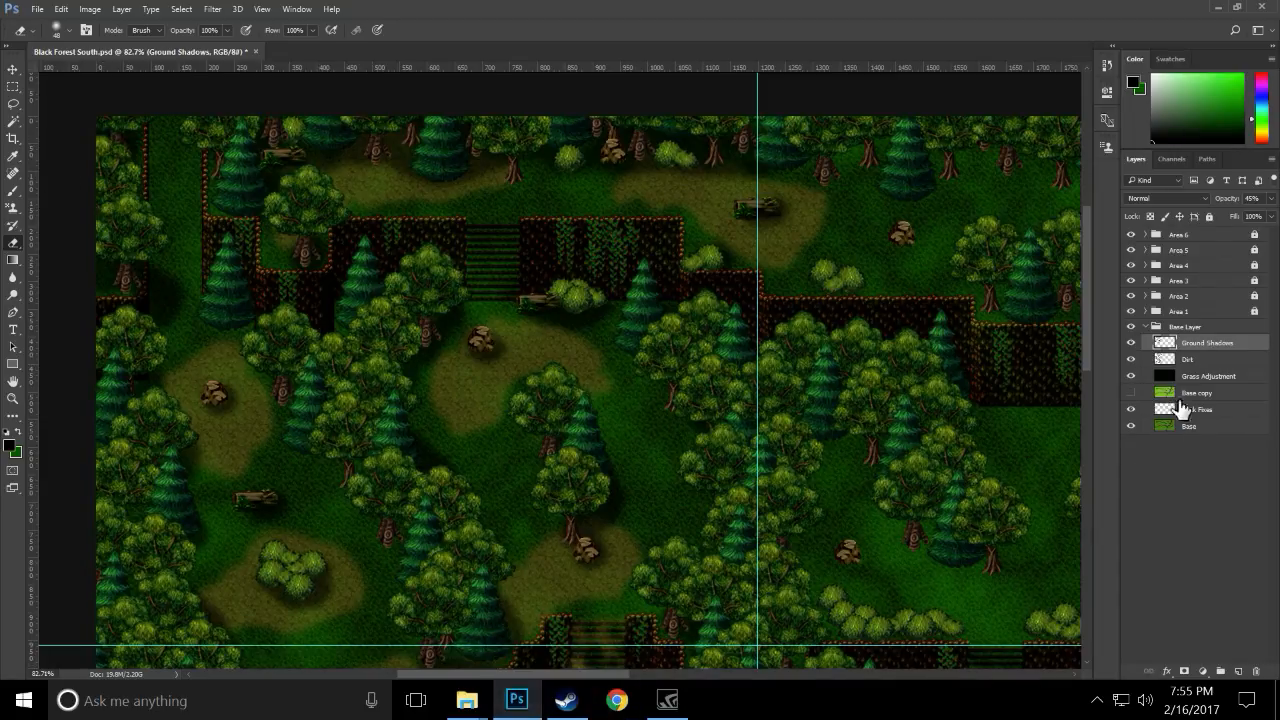
# - Create a new layer named "Sky Beams" above the Area 6 group
pyautogui.click(1186, 236)
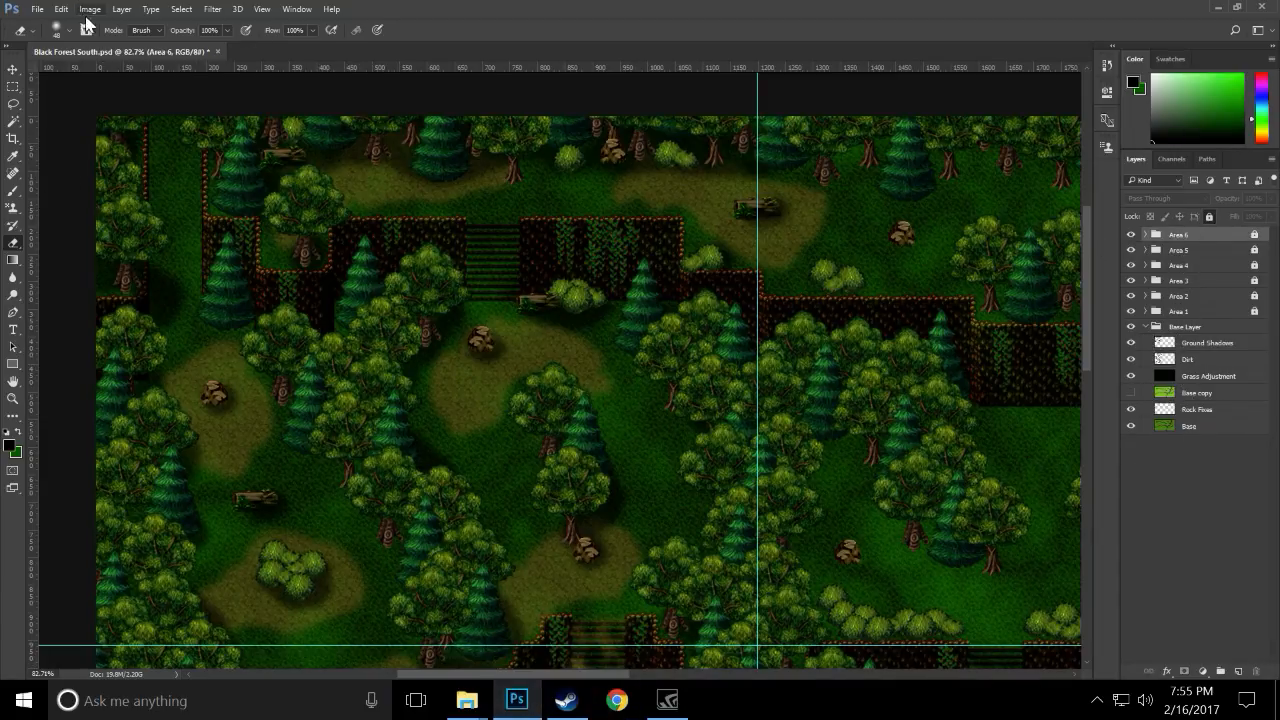
pyautogui.click(121, 9)
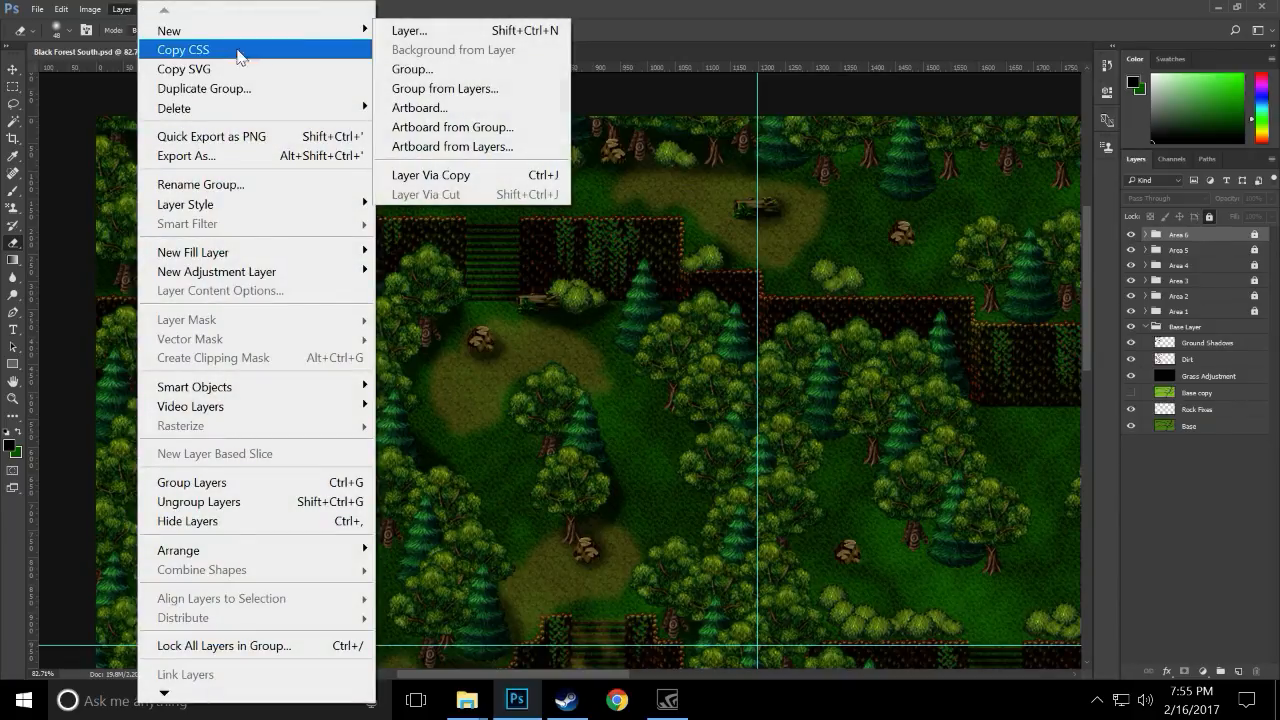
pyautogui.click(409, 32)
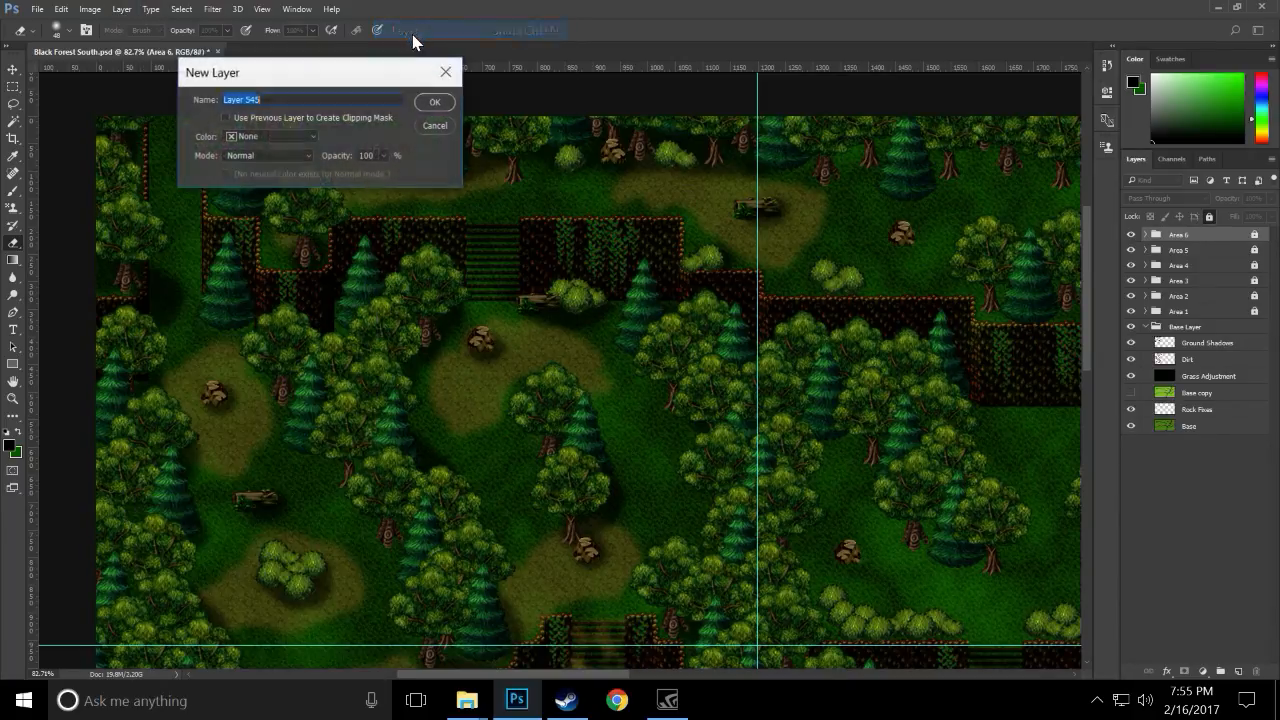
pyautogui.write('Sky ')
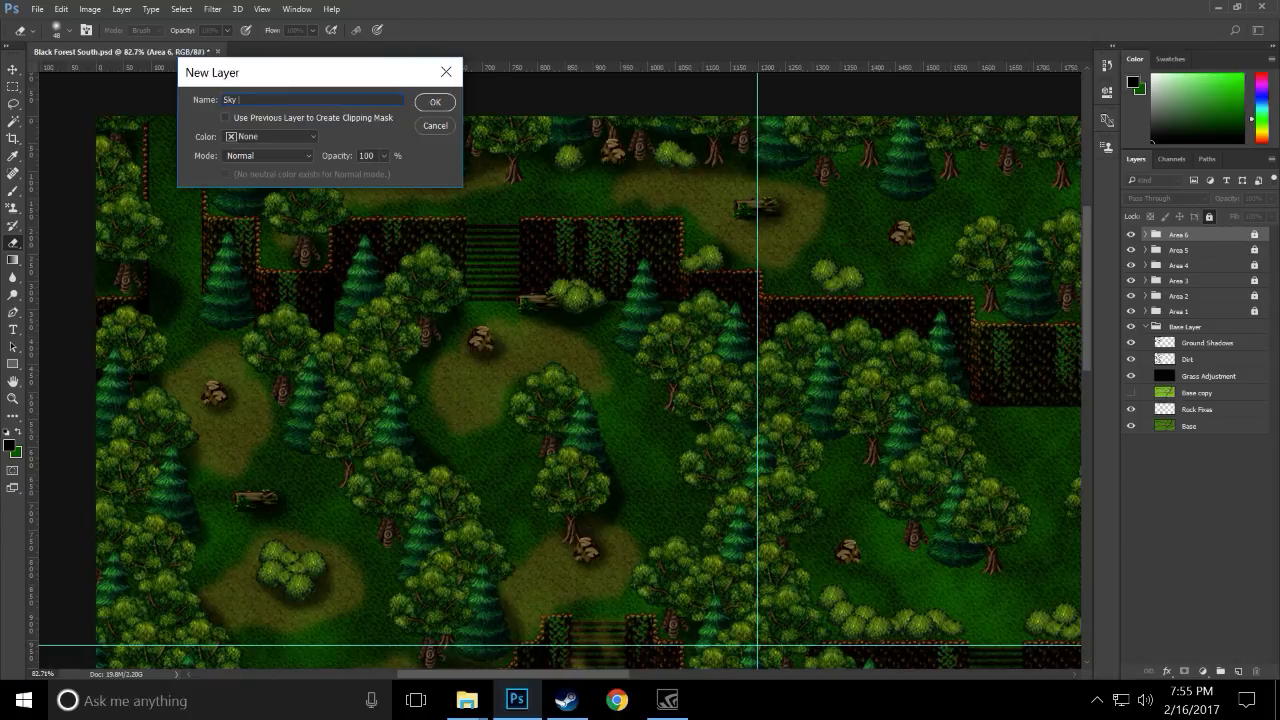
pyautogui.write('BEams')
pyautogui.press('BackSpace')
pyautogui.press('BackSpace')
pyautogui.press('BackSpace')
pyautogui.press('BackSpace')
pyautogui.write('eams')
pyautogui.press('Return')
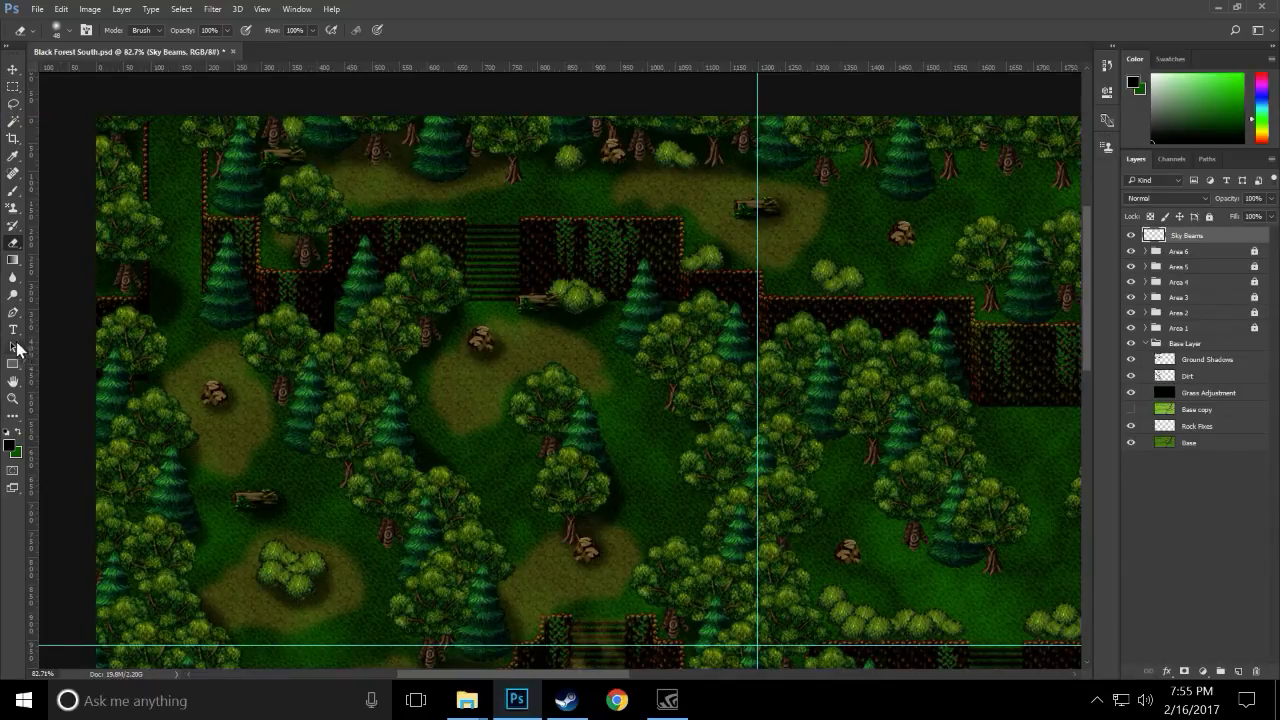
# - Fill the whole Sky Beams layer with black using the Paint Bucket tool
pyautogui.click(8, 232)
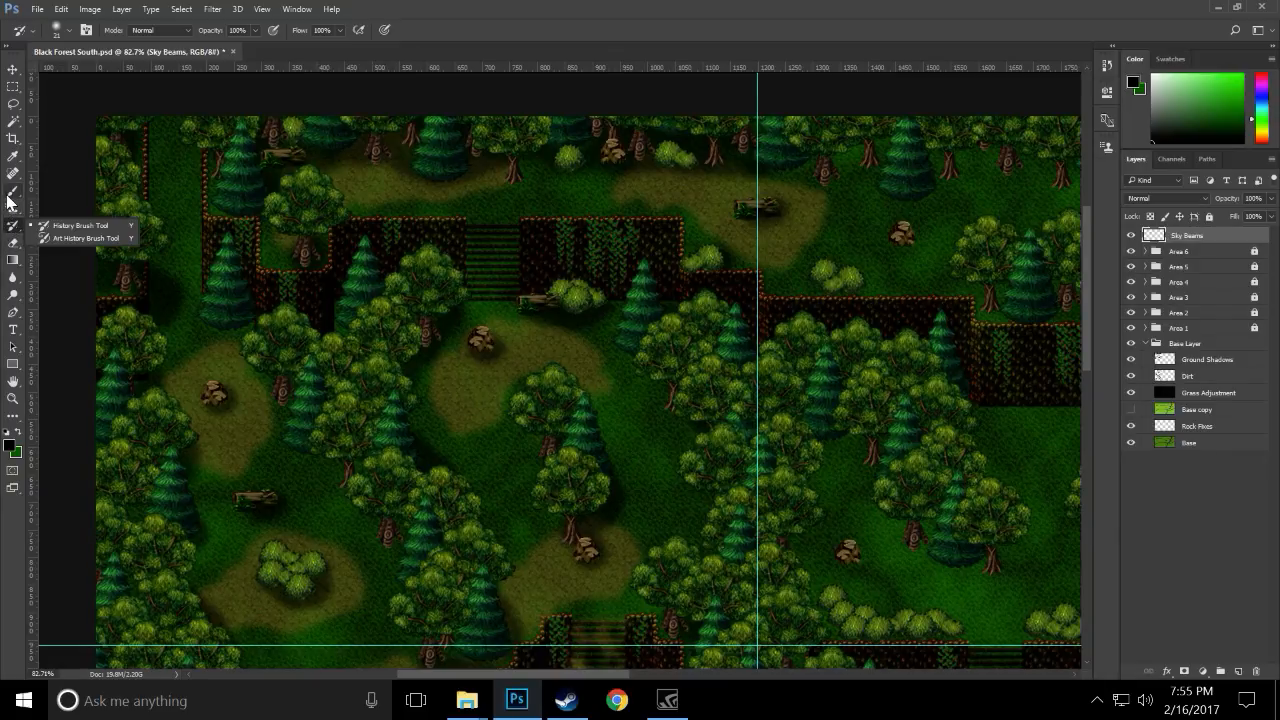
pyautogui.click(8, 198)
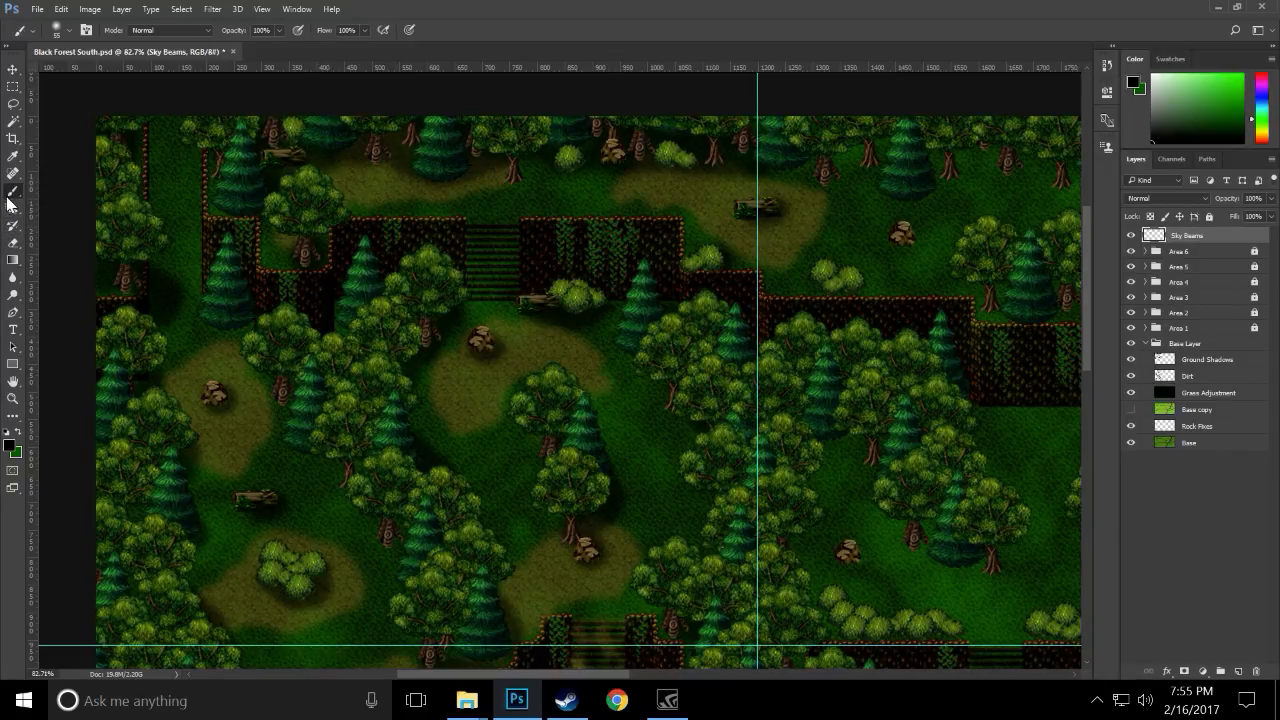
pyautogui.click(13, 263)
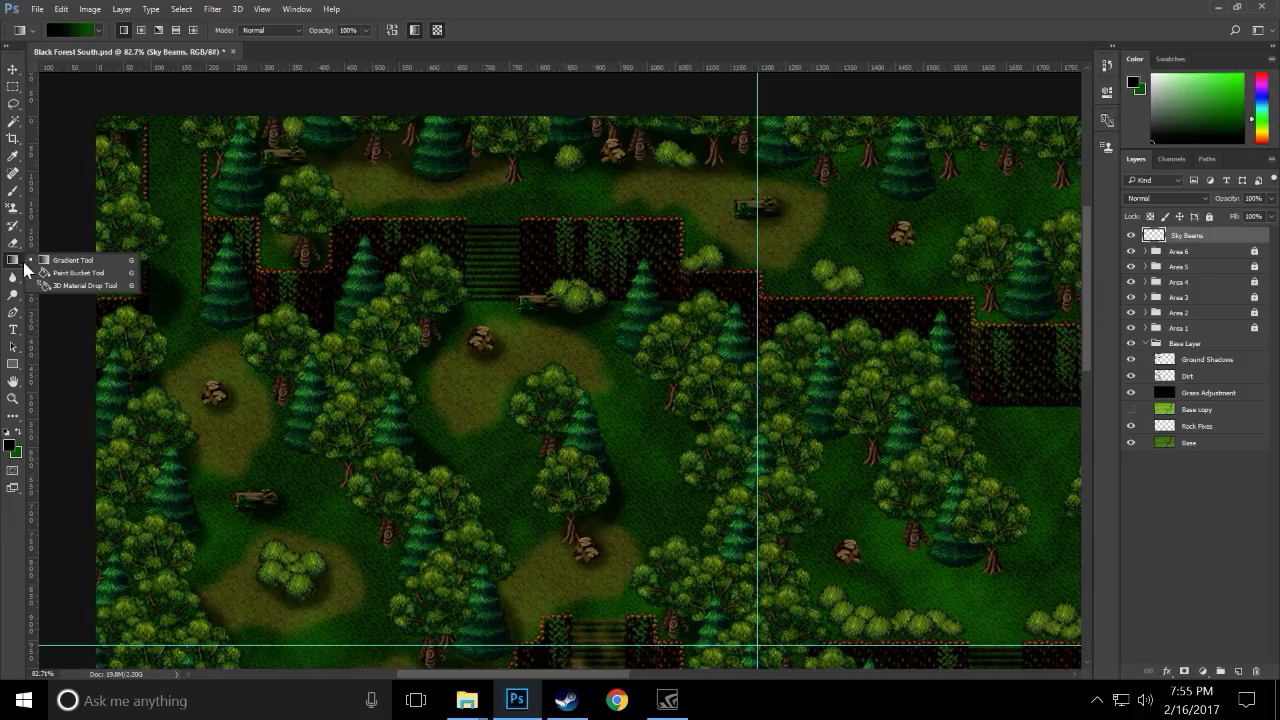
pyautogui.click(48, 274)
pyautogui.click(248, 337)
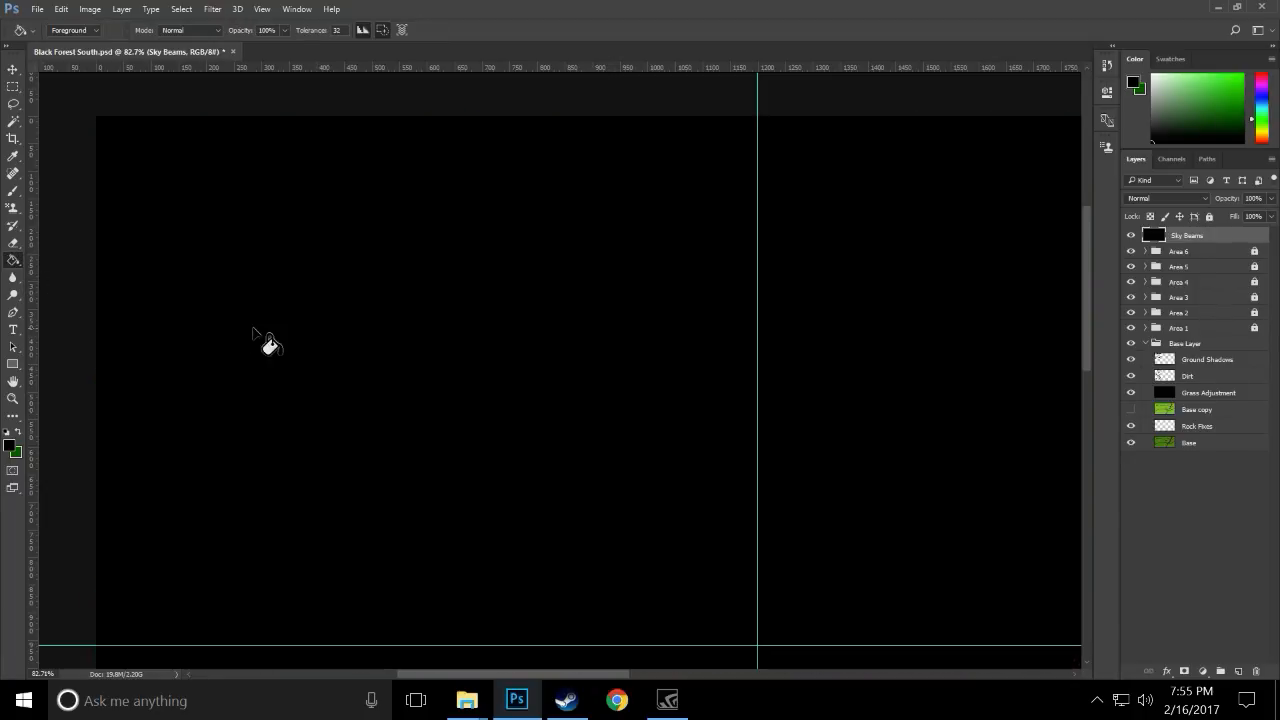
# - Outline a long diagonal light beam from the map's upper-left corner toward the guide intersection with the Polygonal Lasso tool
pyautogui.click(14, 87)
pyautogui.click(13, 103)
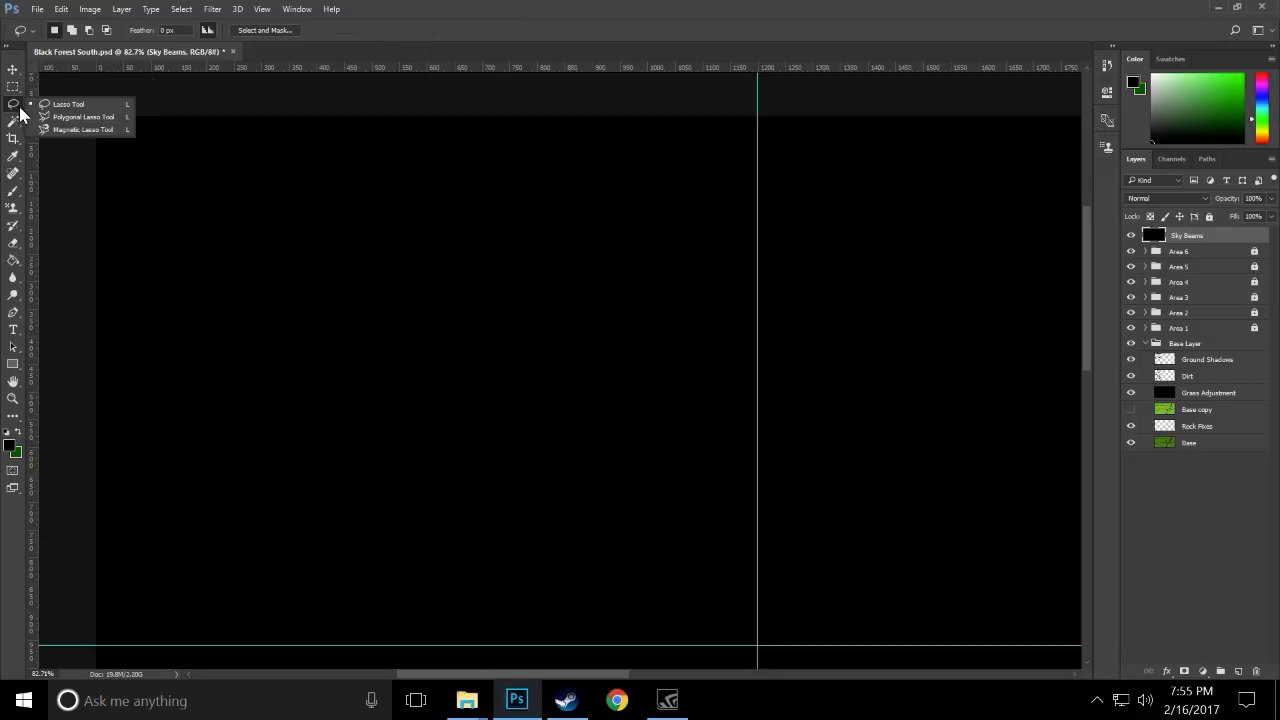
pyautogui.click(80, 116)
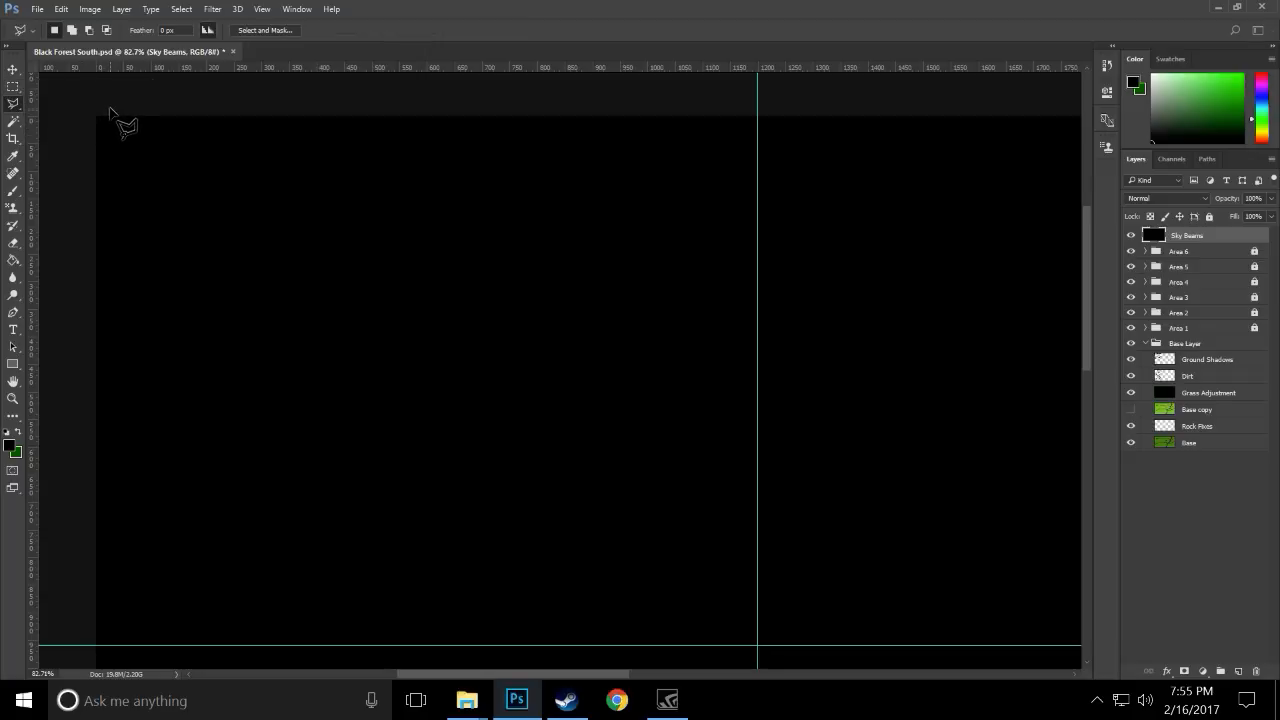
pyautogui.click(270, 260)
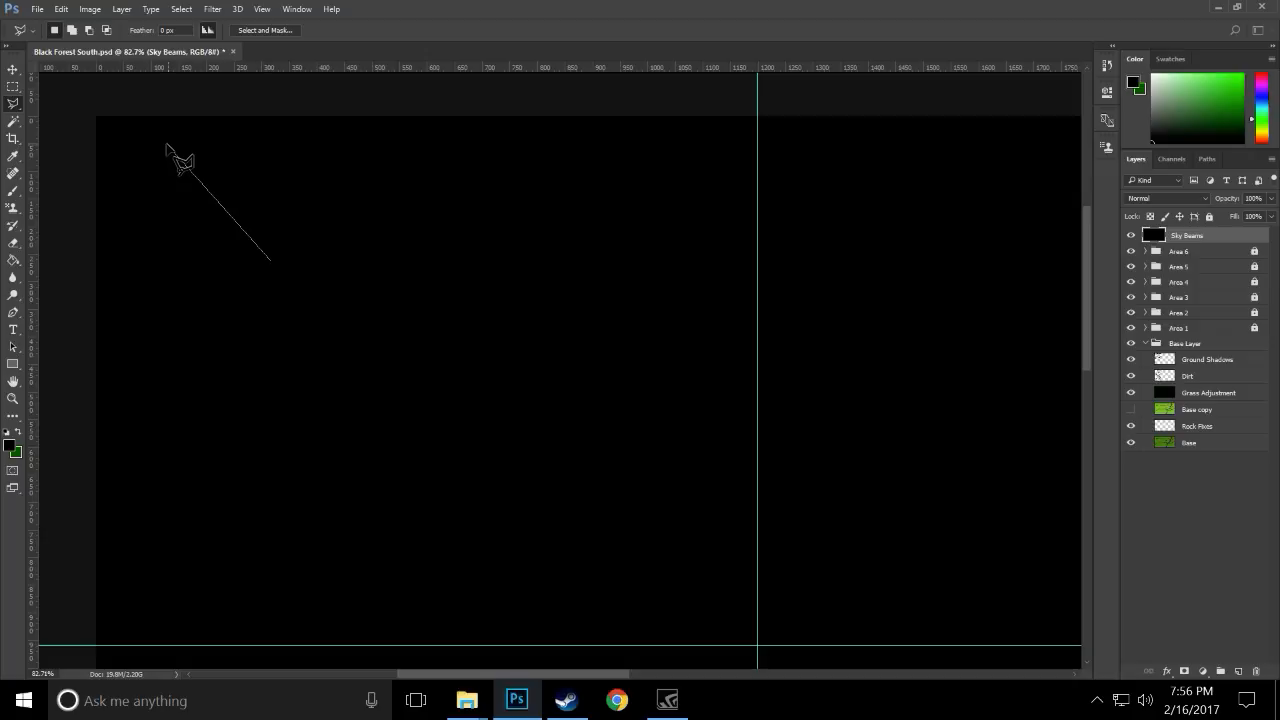
pyautogui.press('Escape')
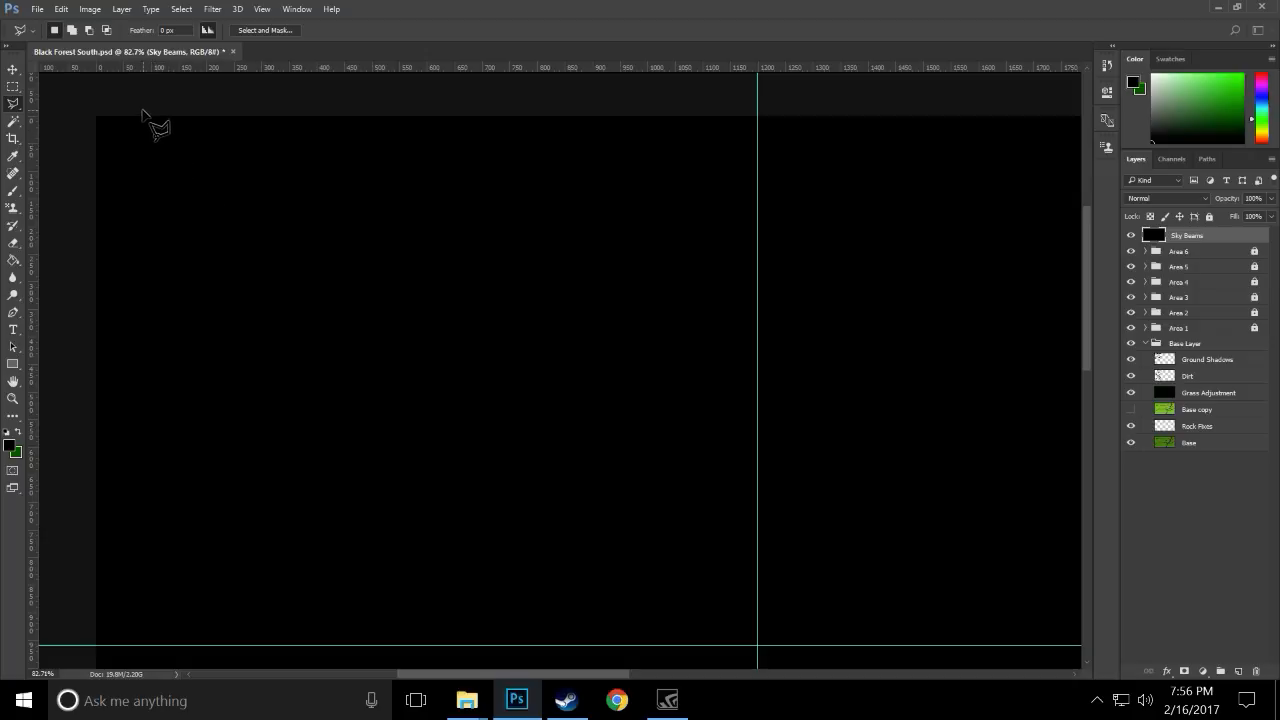
pyautogui.click(125, 105)
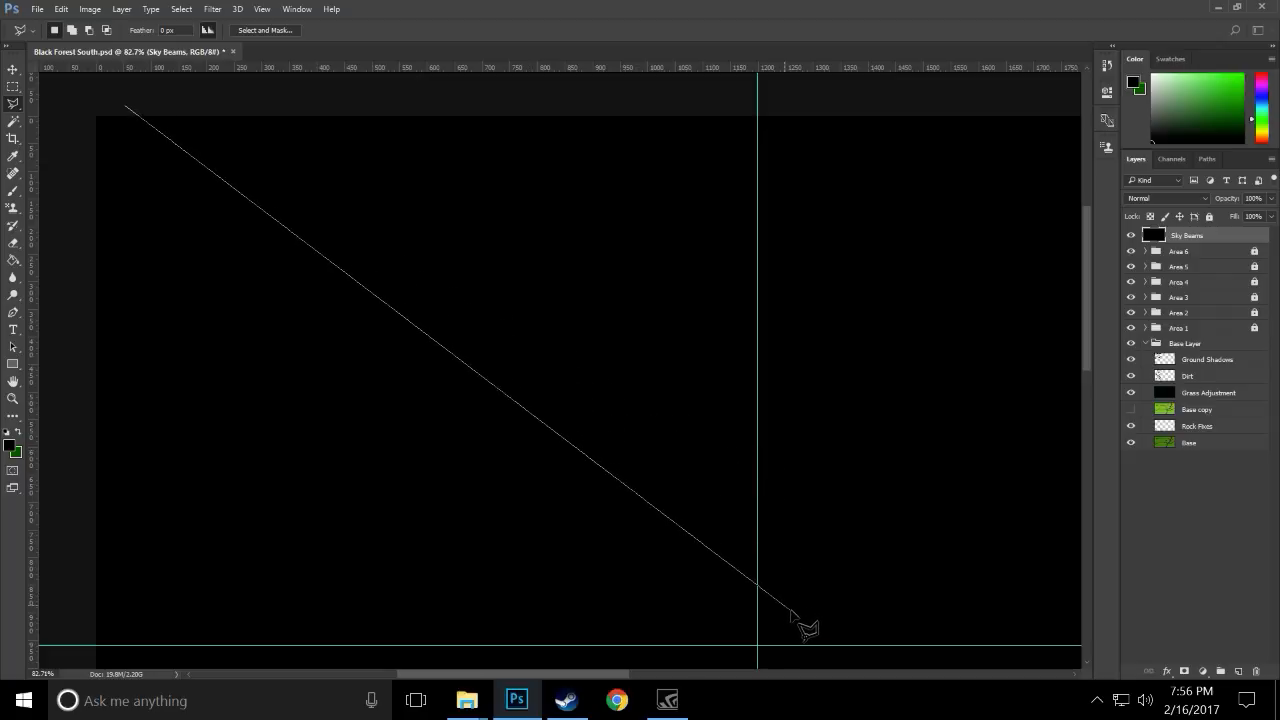
pyautogui.click(803, 619)
pyautogui.click(766, 634)
pyautogui.click(622, 637)
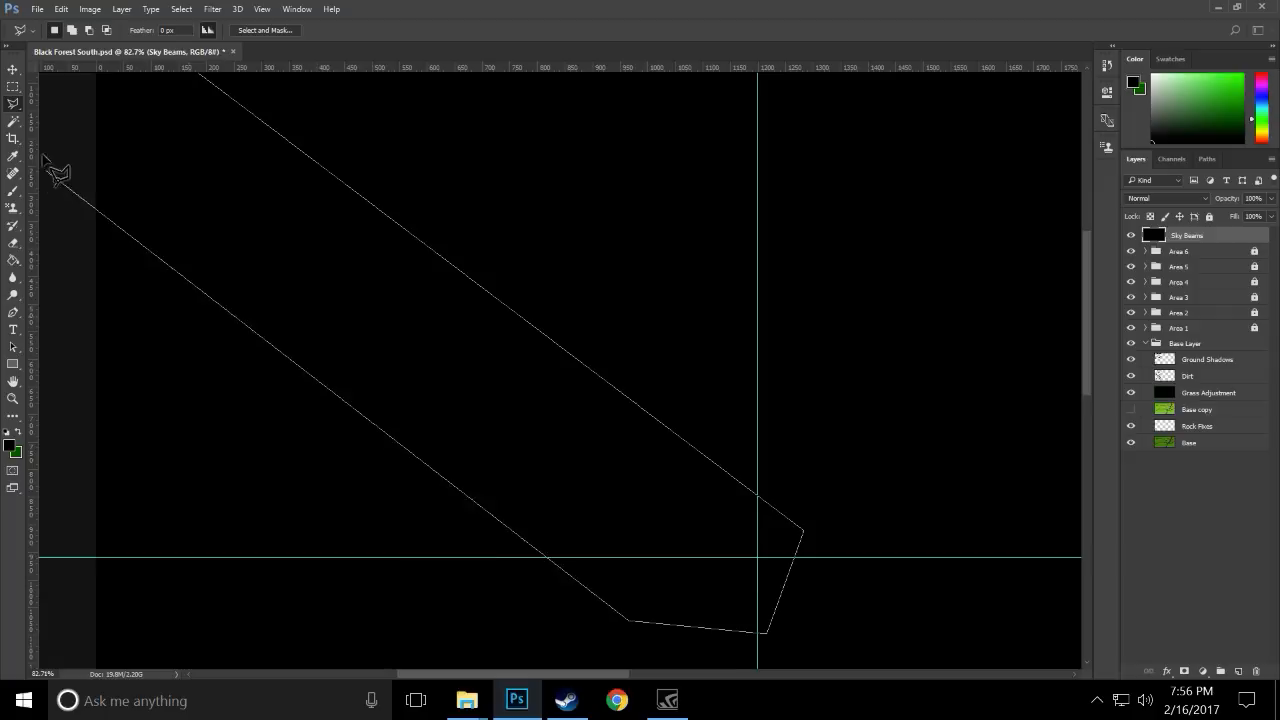
pyautogui.click(100, 95)
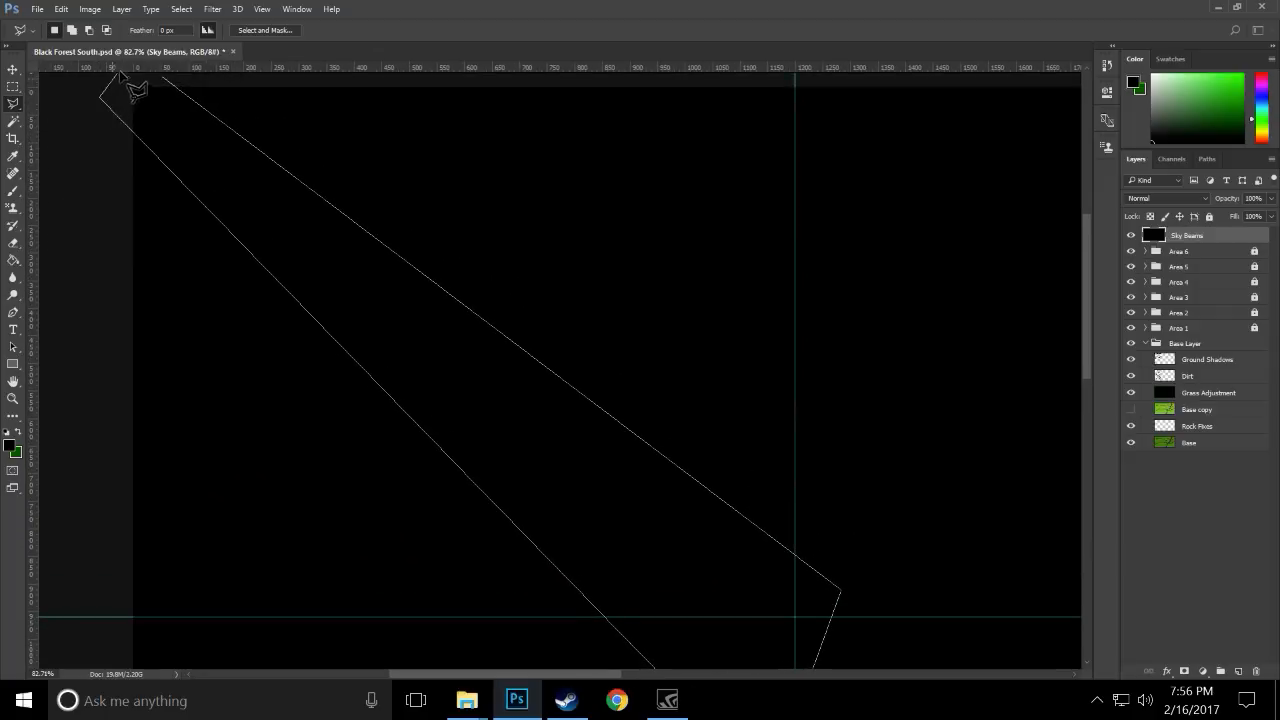
pyautogui.click(161, 112)
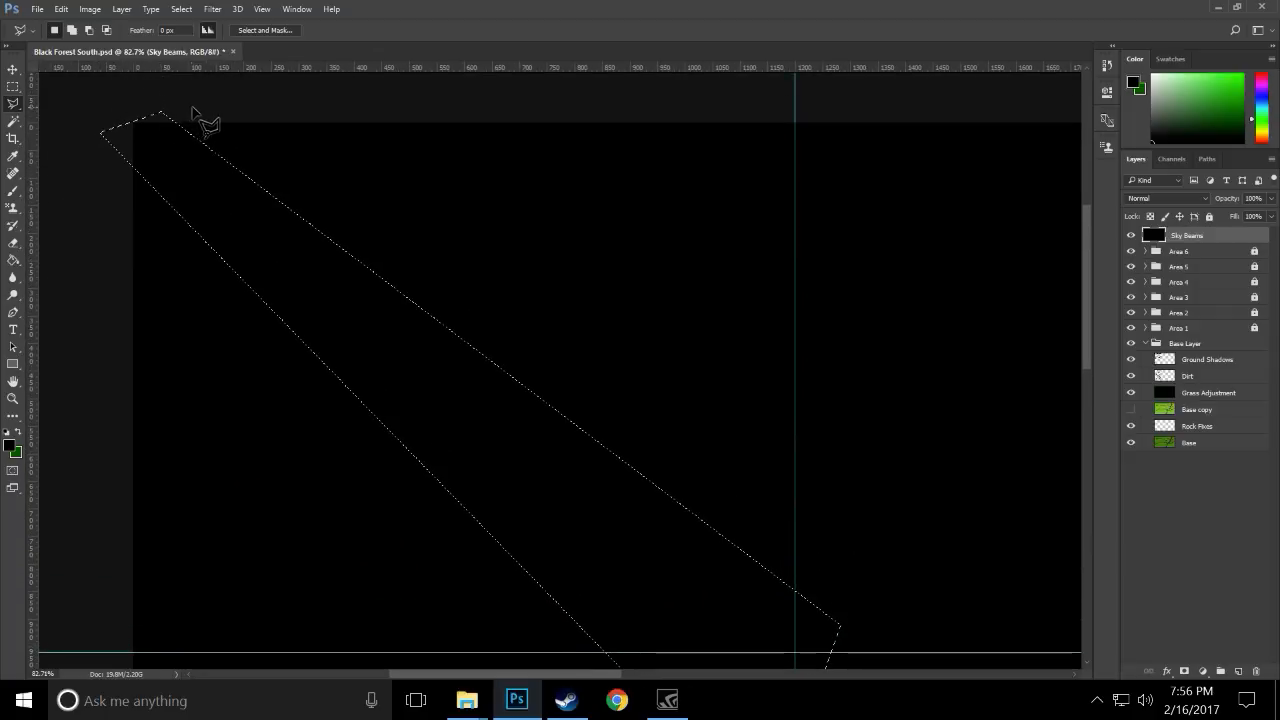
# - Add a second beam outline to the selection, running diagonally just above the first one and widening away from the corner
pyautogui.click(230, 113)
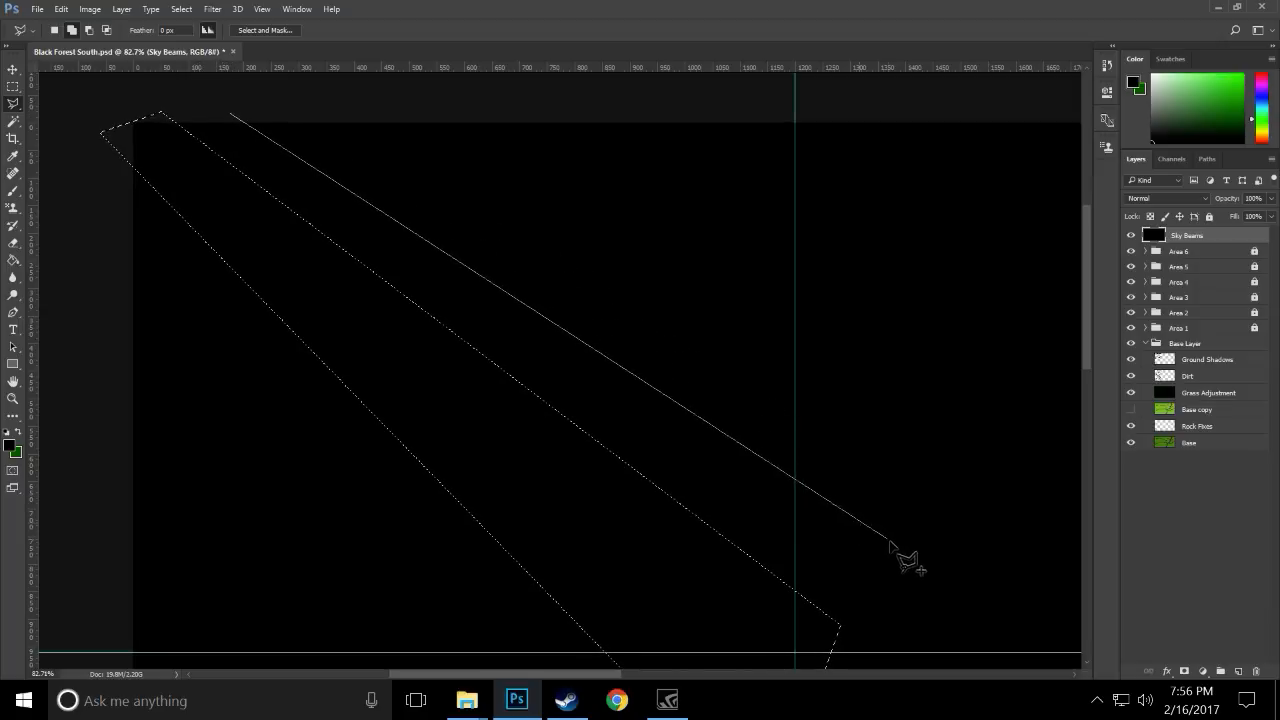
pyautogui.click(912, 557)
pyautogui.click(980, 435)
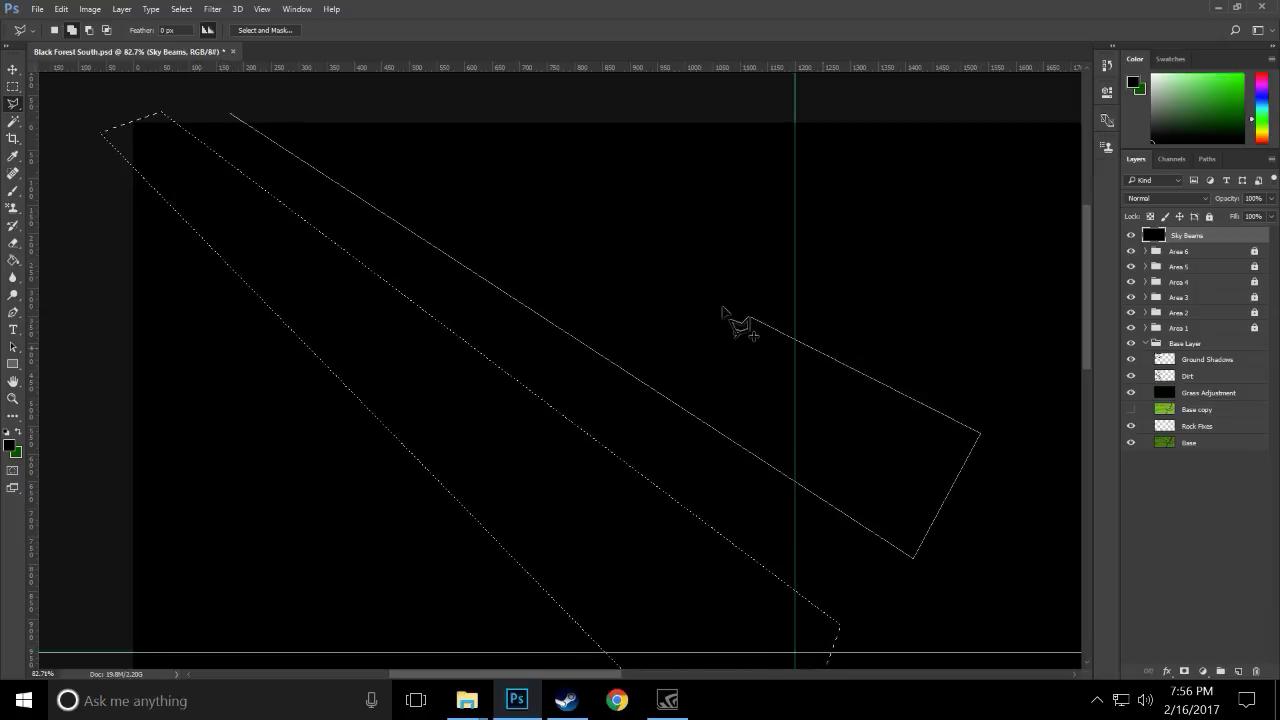
pyautogui.click(261, 104)
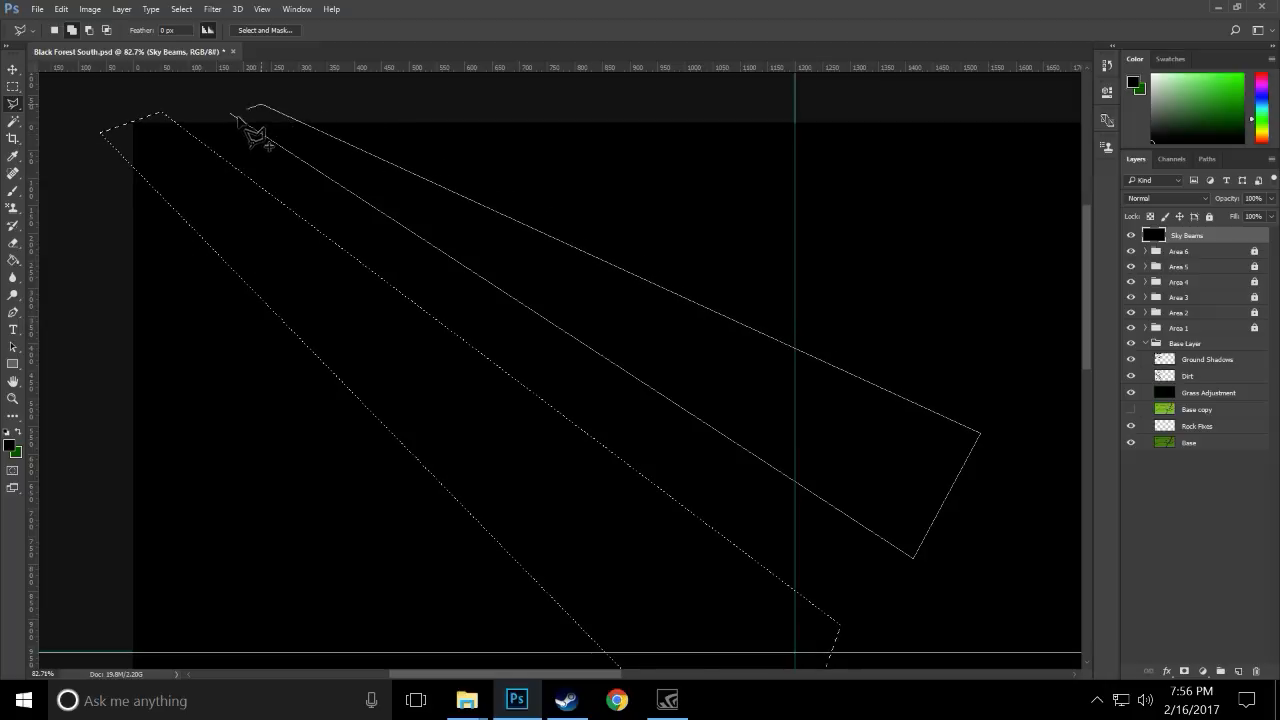
pyautogui.click(232, 107)
pyautogui.click(213, 104)
# - Add a third, flatter beam outline to the selection along the map's upper edge
pyautogui.click(372, 115)
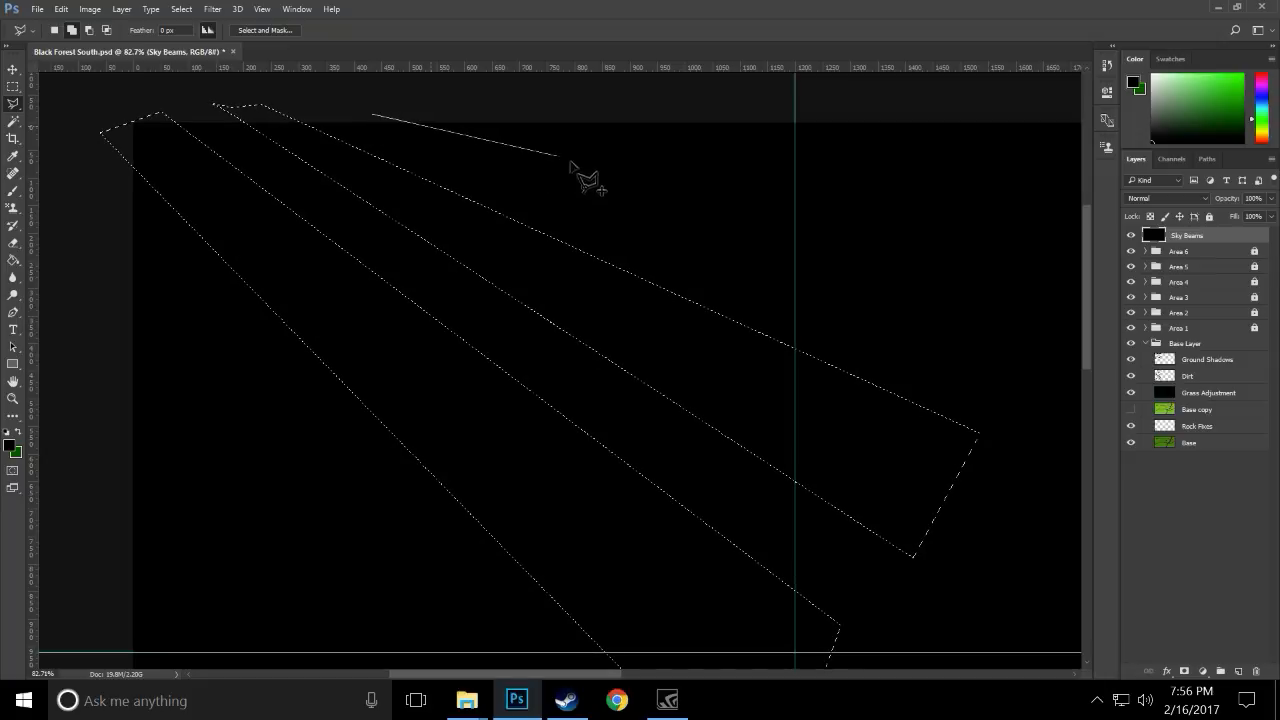
pyautogui.click(1018, 301)
pyautogui.click(1055, 177)
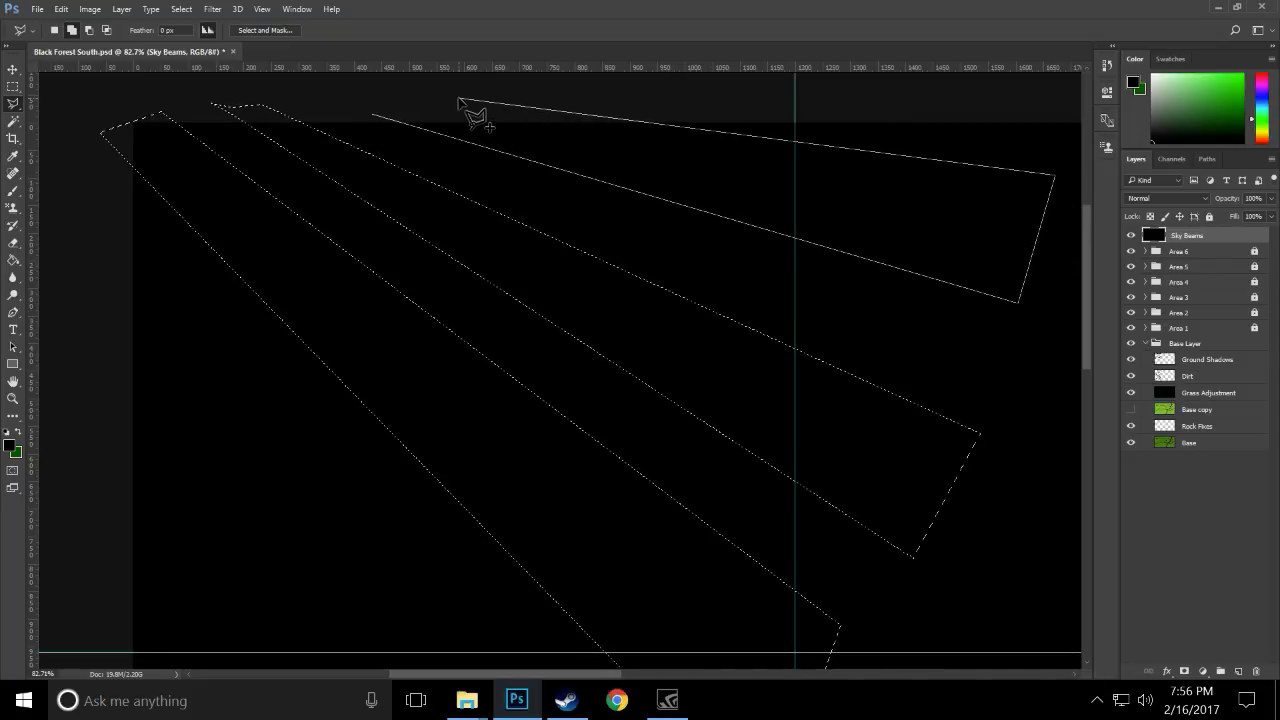
pyautogui.doubleClick(441, 105)
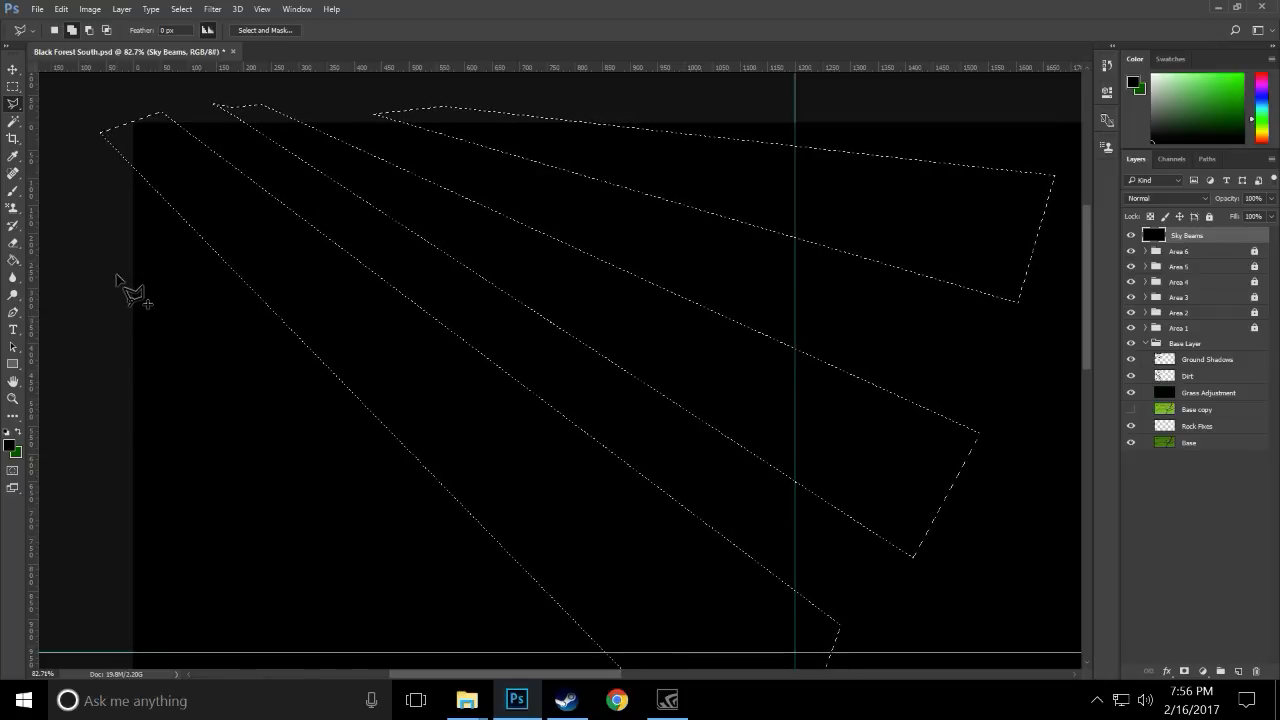
# - Add a fourth, steep beam outline to the selection along the map's western edge, ending near the horizontal guide
pyautogui.click(118, 240)
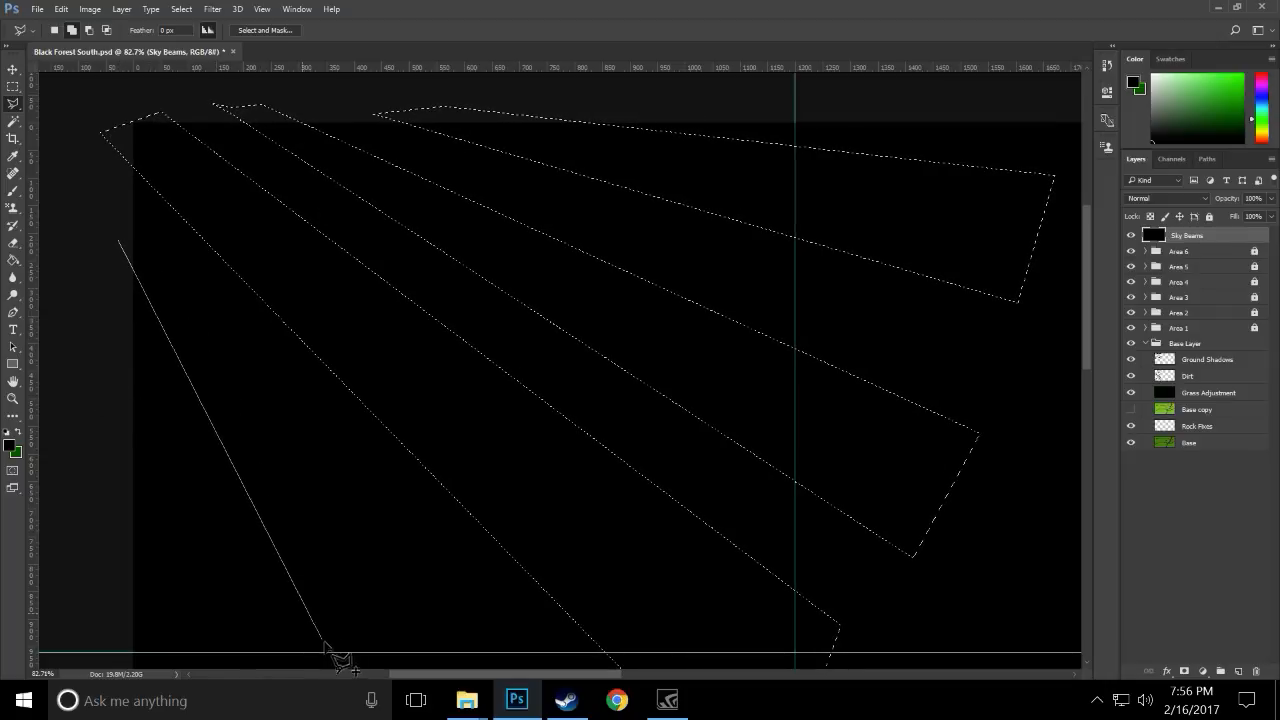
pyautogui.click(385, 661)
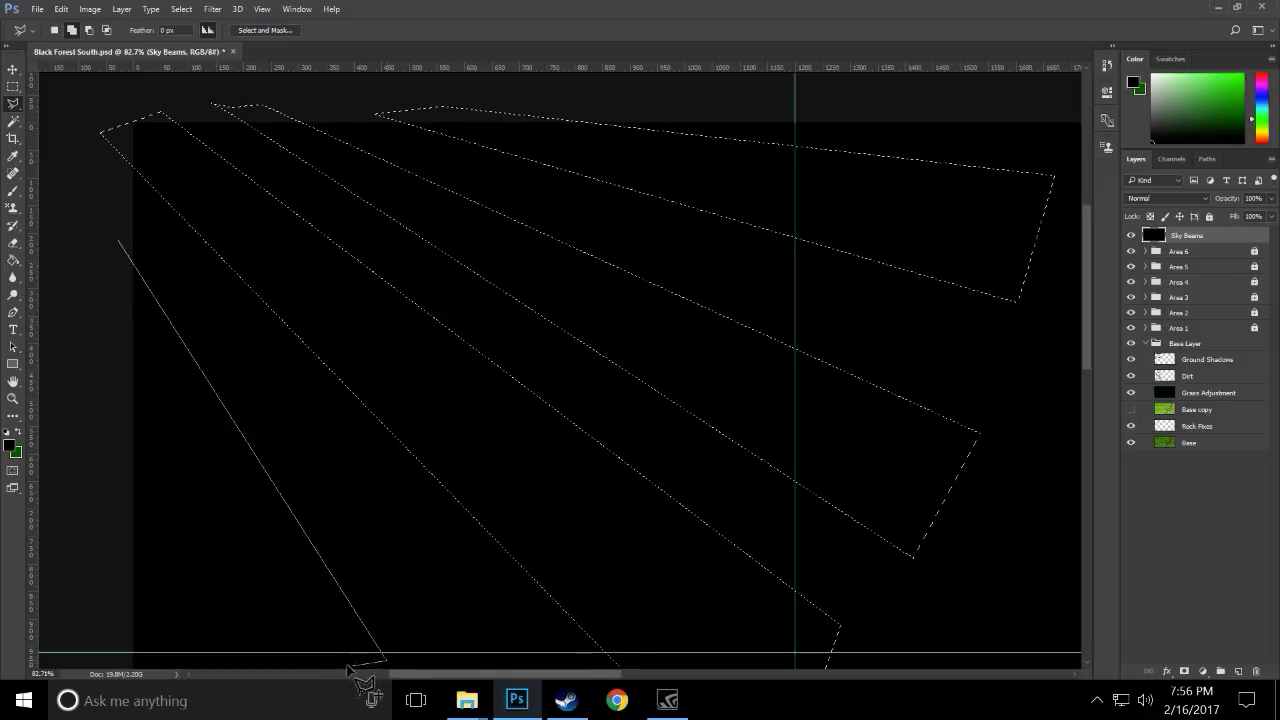
pyautogui.click(232, 373)
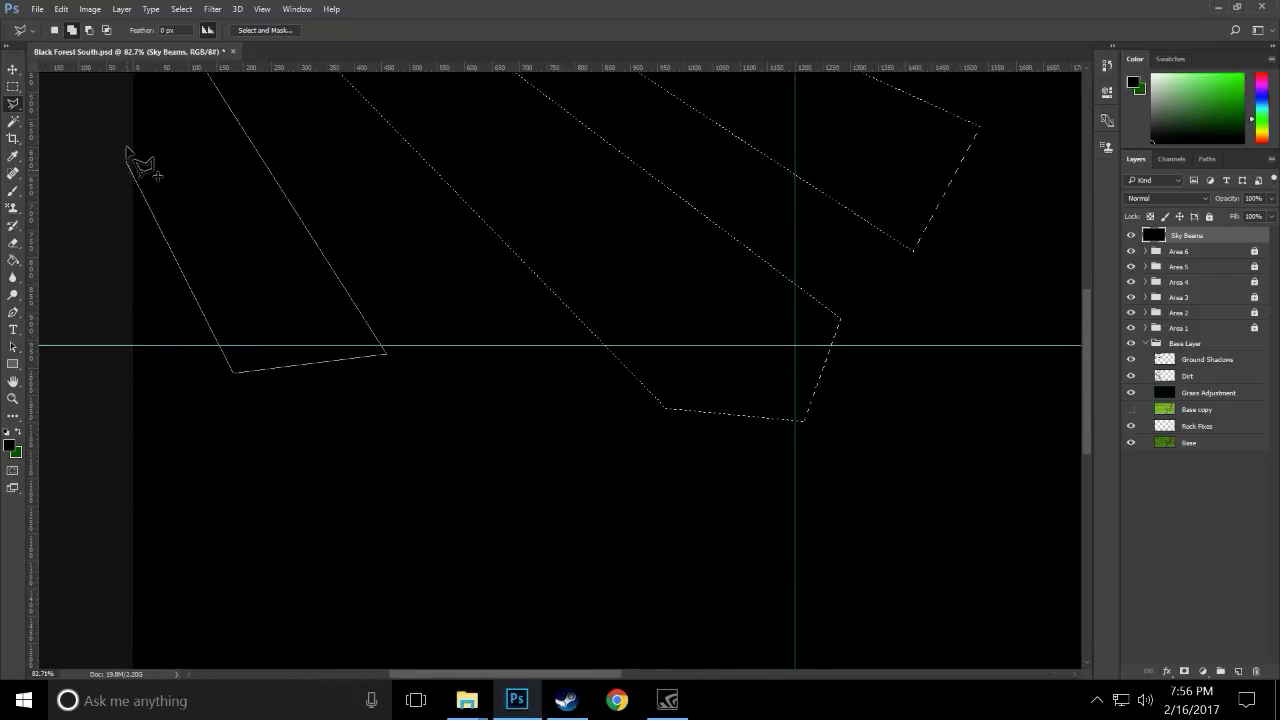
pyautogui.scroll(10, 135, 80)
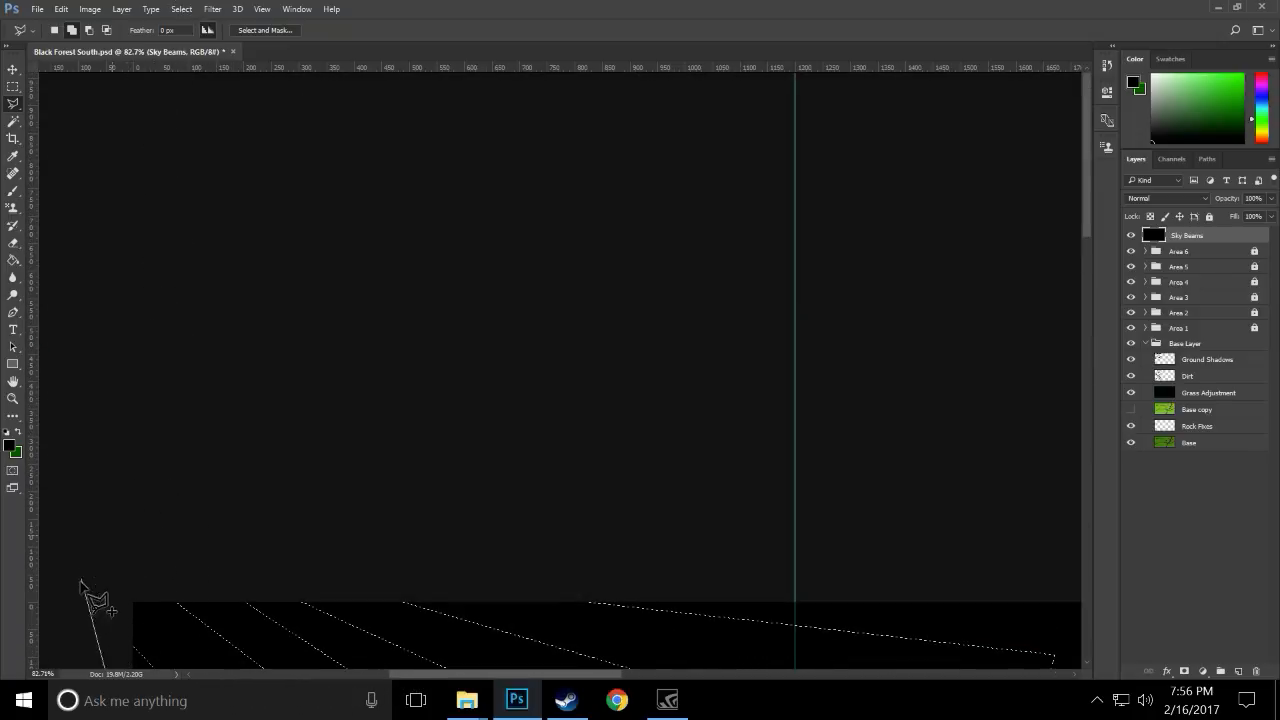
pyautogui.doubleClick(88, 642)
pyautogui.scroll(-4, 122, 612)
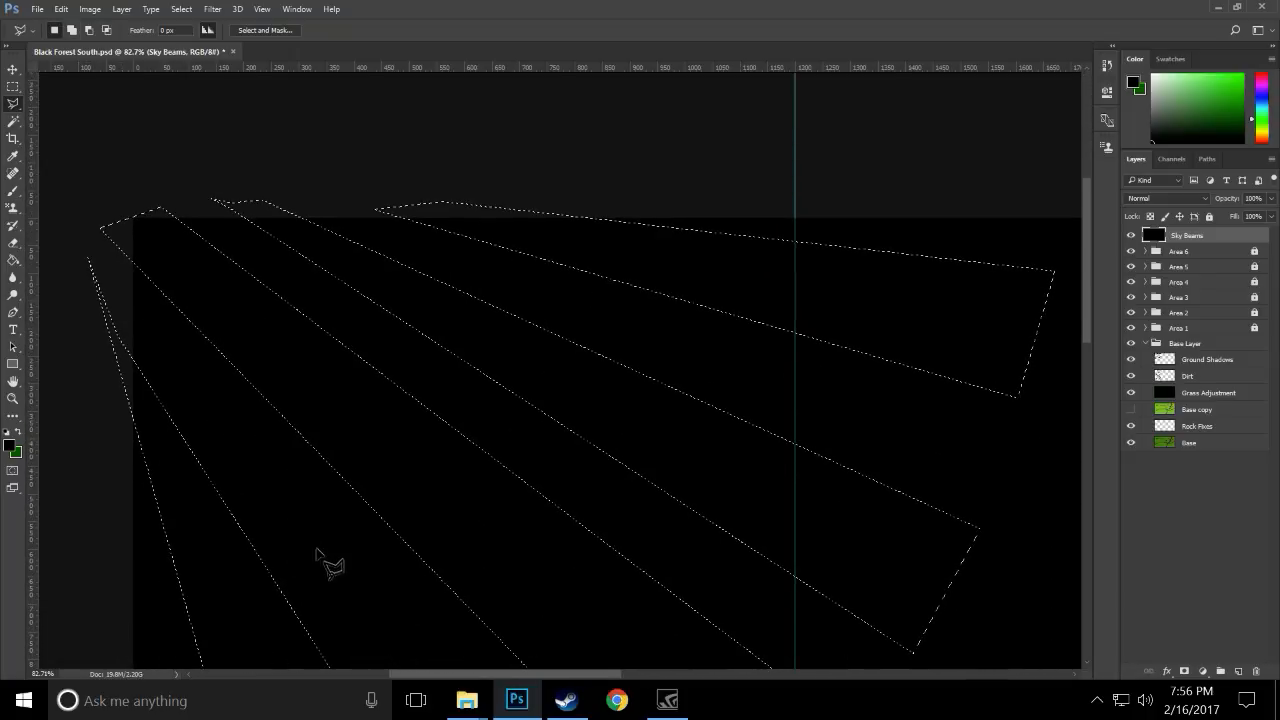
pyautogui.scroll(-2, 300, 577)
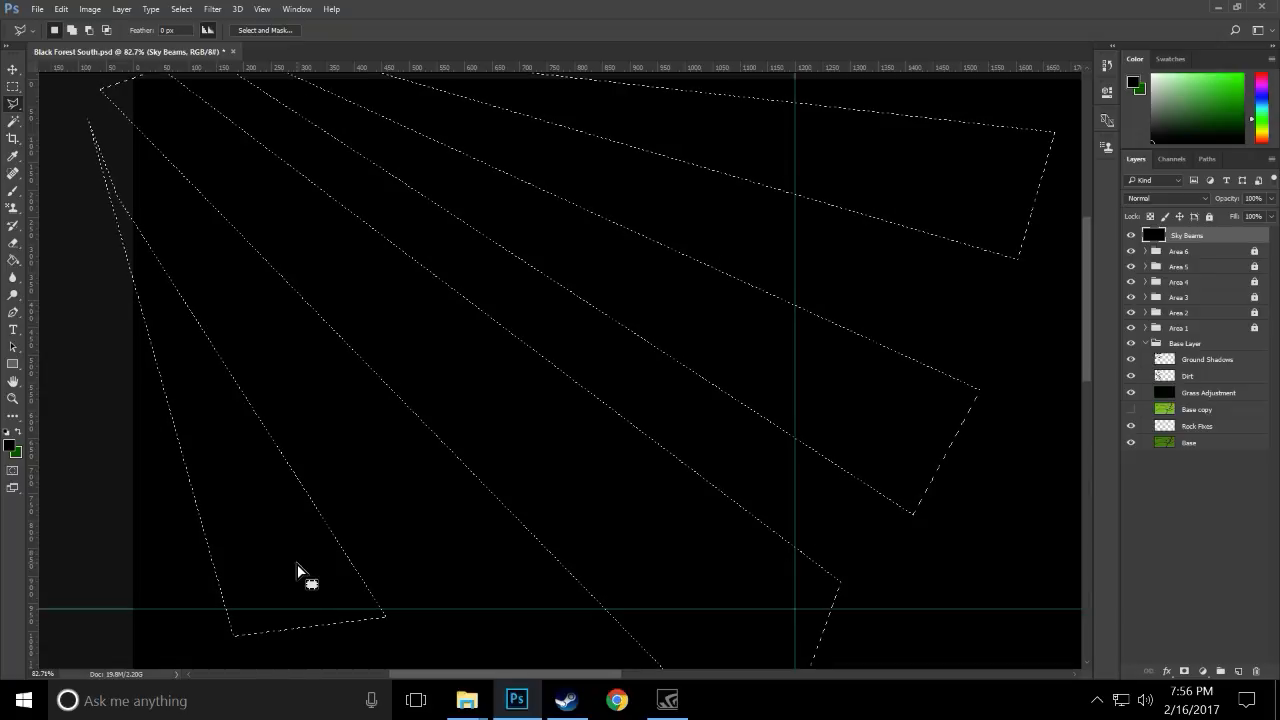
pyautogui.scroll(1, 300, 577)
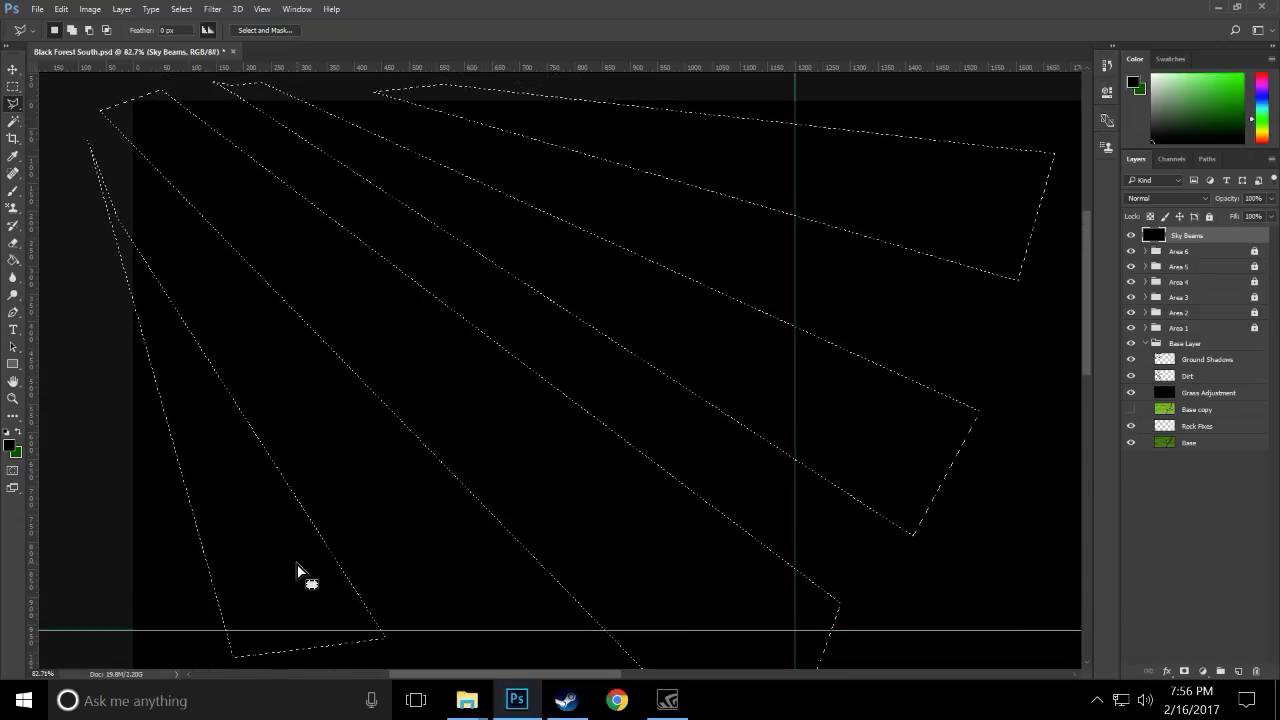
# - Feather the beam selection by 20 pixels, clear the black inside it on the Sky Beams layer, and deselect
pyautogui.click(181, 10)
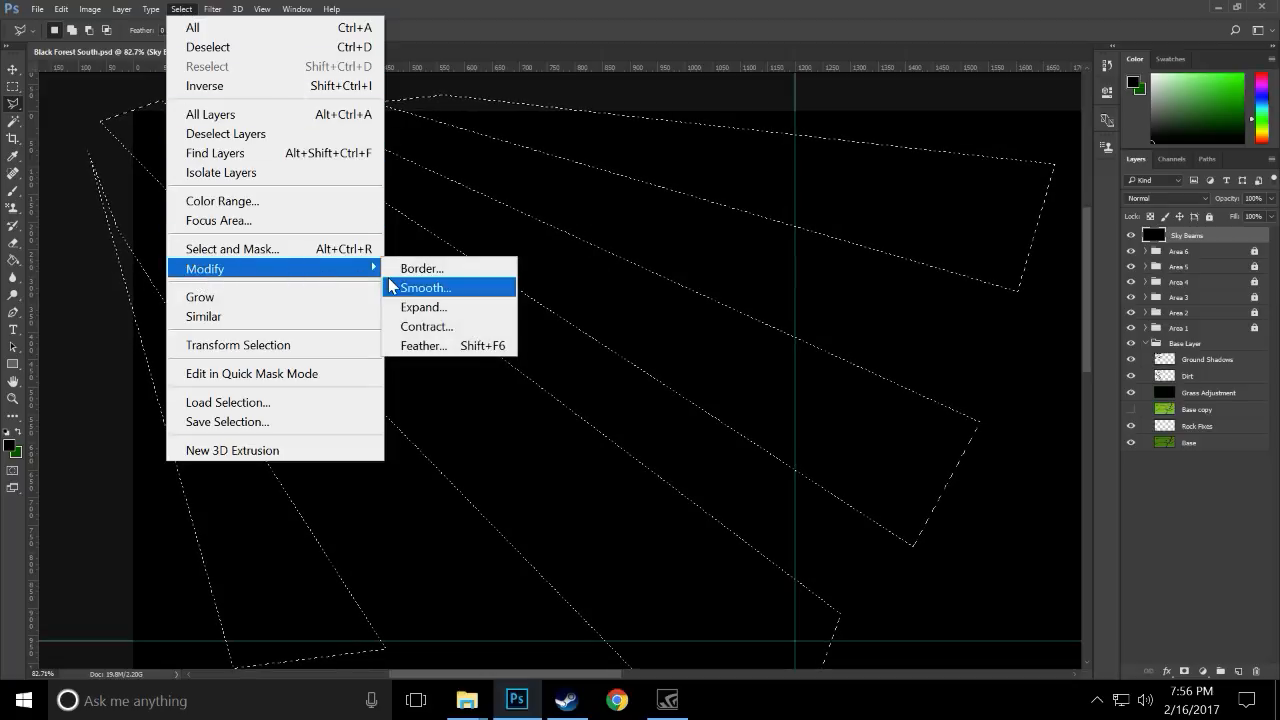
pyautogui.click(415, 346)
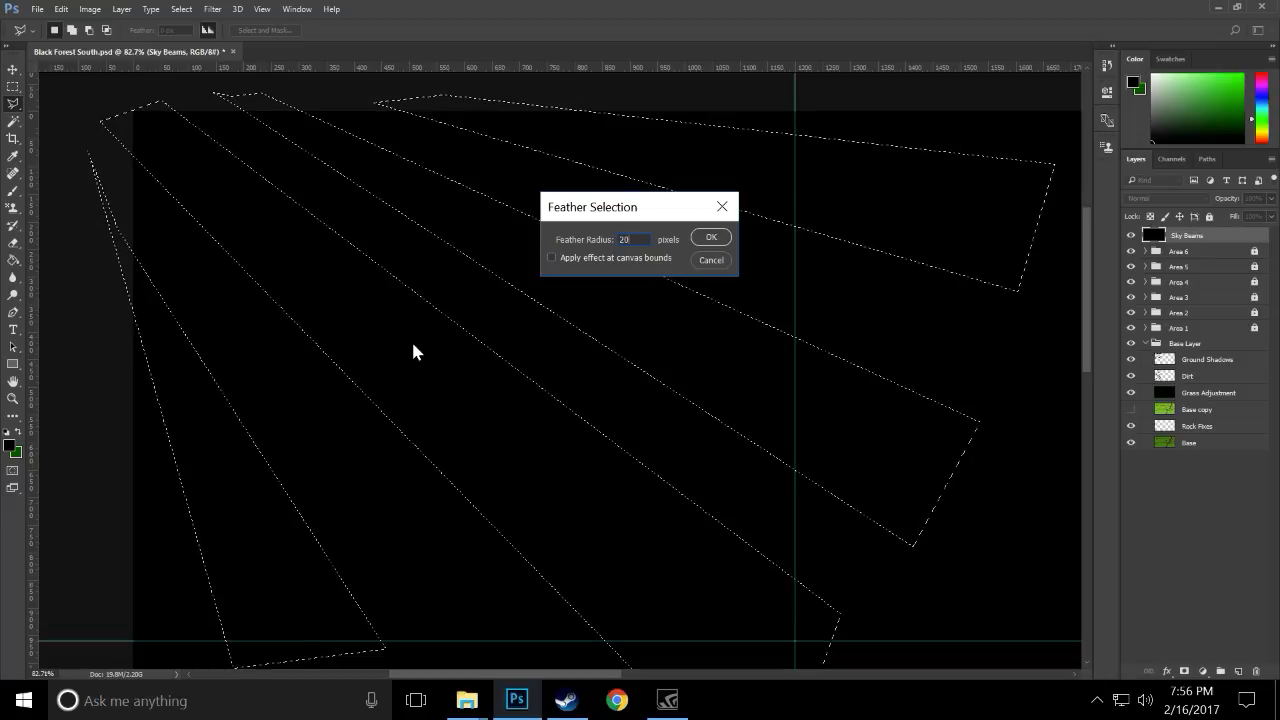
pyautogui.press('Return')
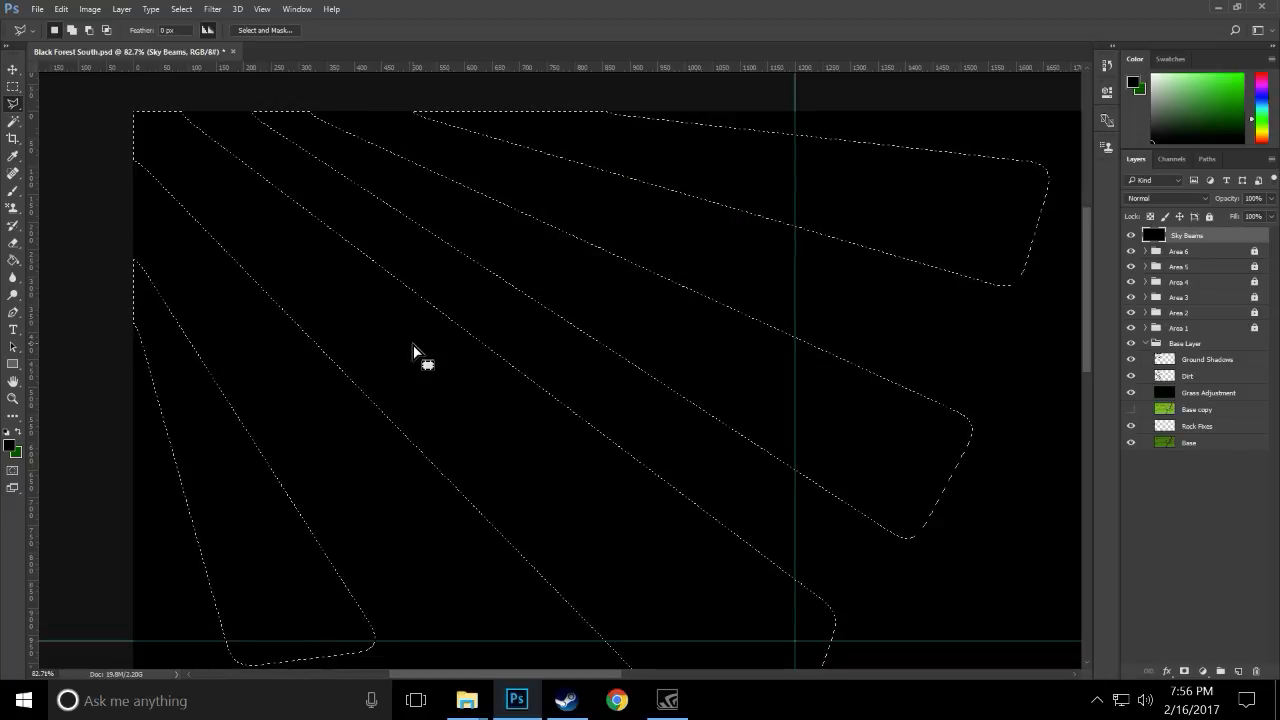
pyautogui.press('Delete')
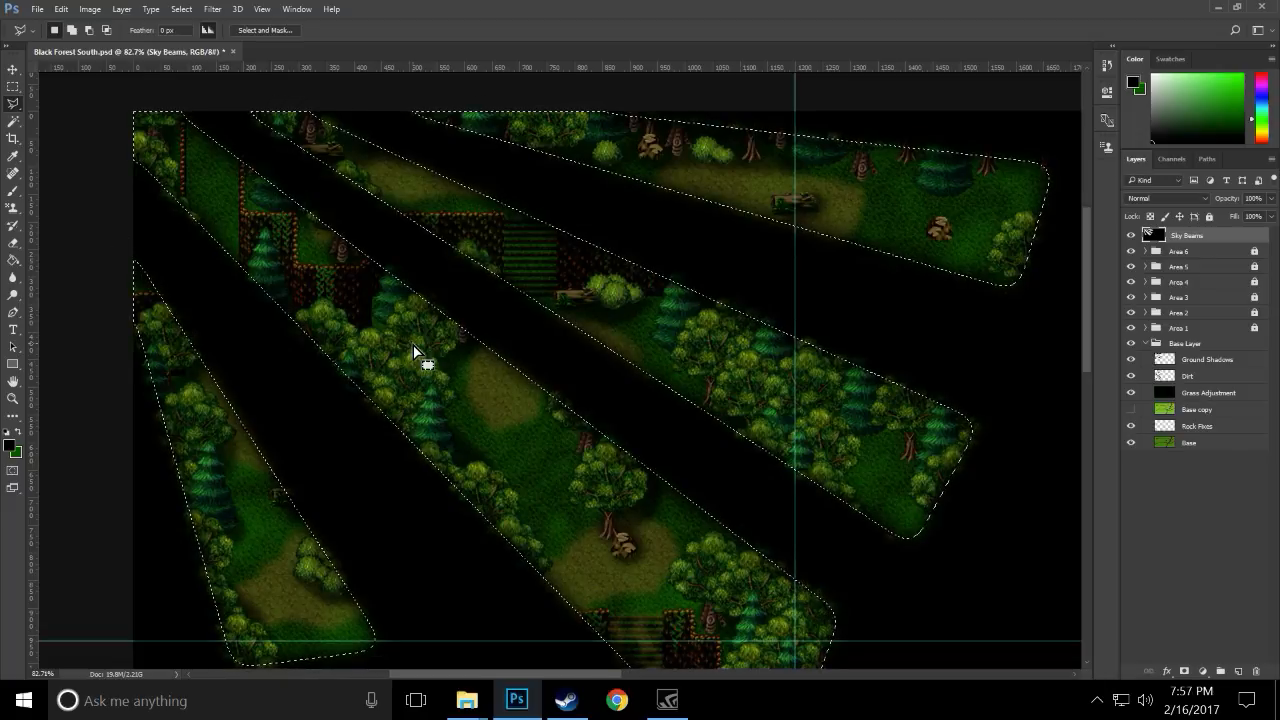
pyautogui.click(20, 88)
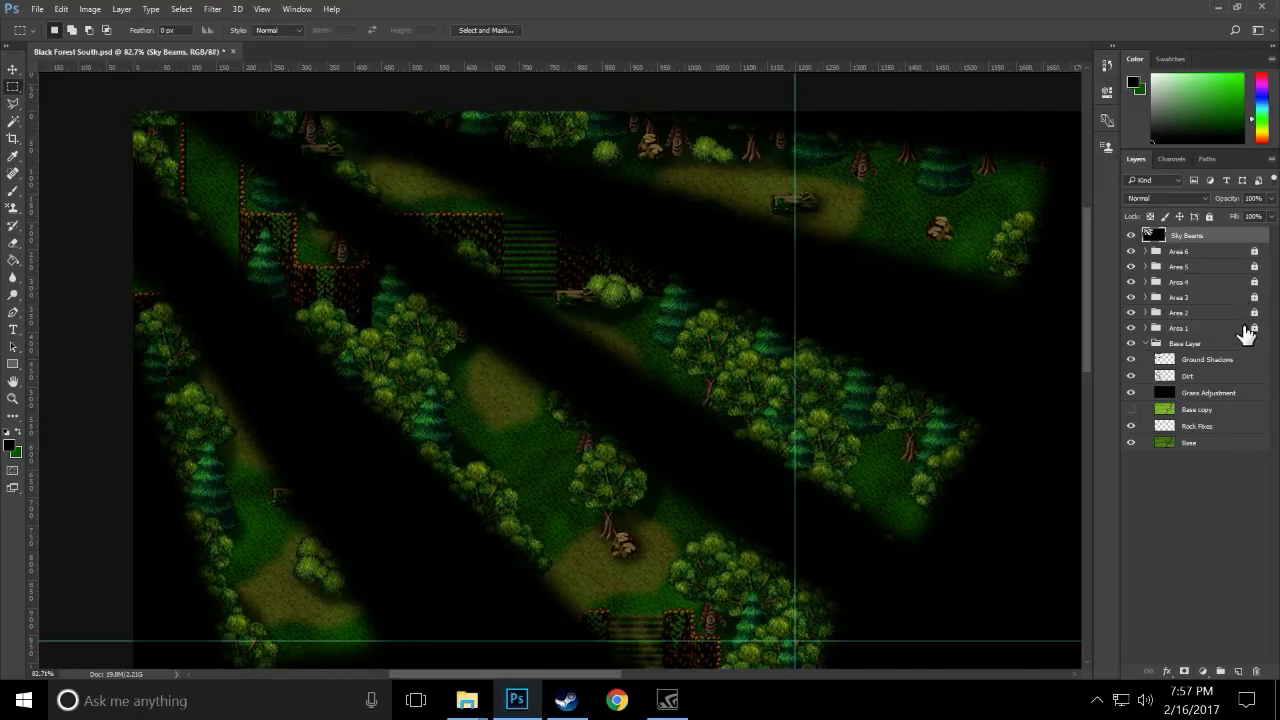
# - Set the Sky Beams layer's opacity to 40%
pyautogui.click(1237, 199)
pyautogui.write('40')
pyautogui.press('Return')
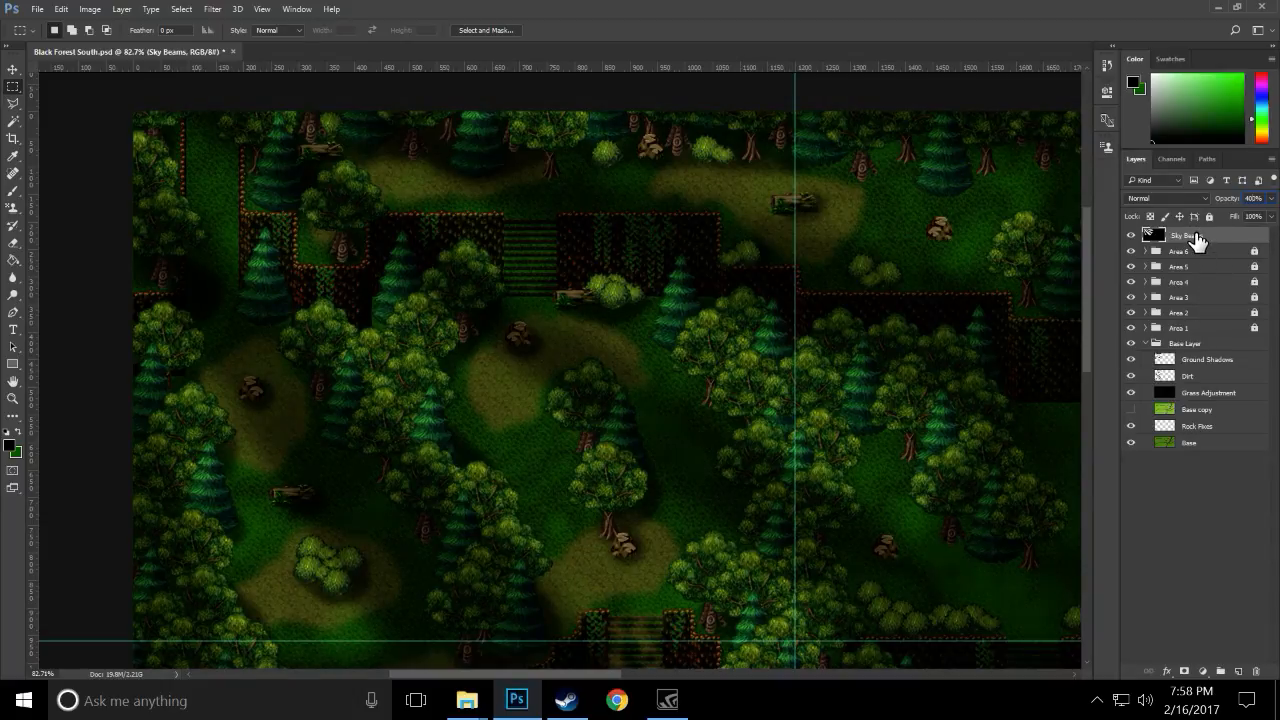
# - Delete the Sky Beams layer
pyautogui.rightClick(1200, 240)
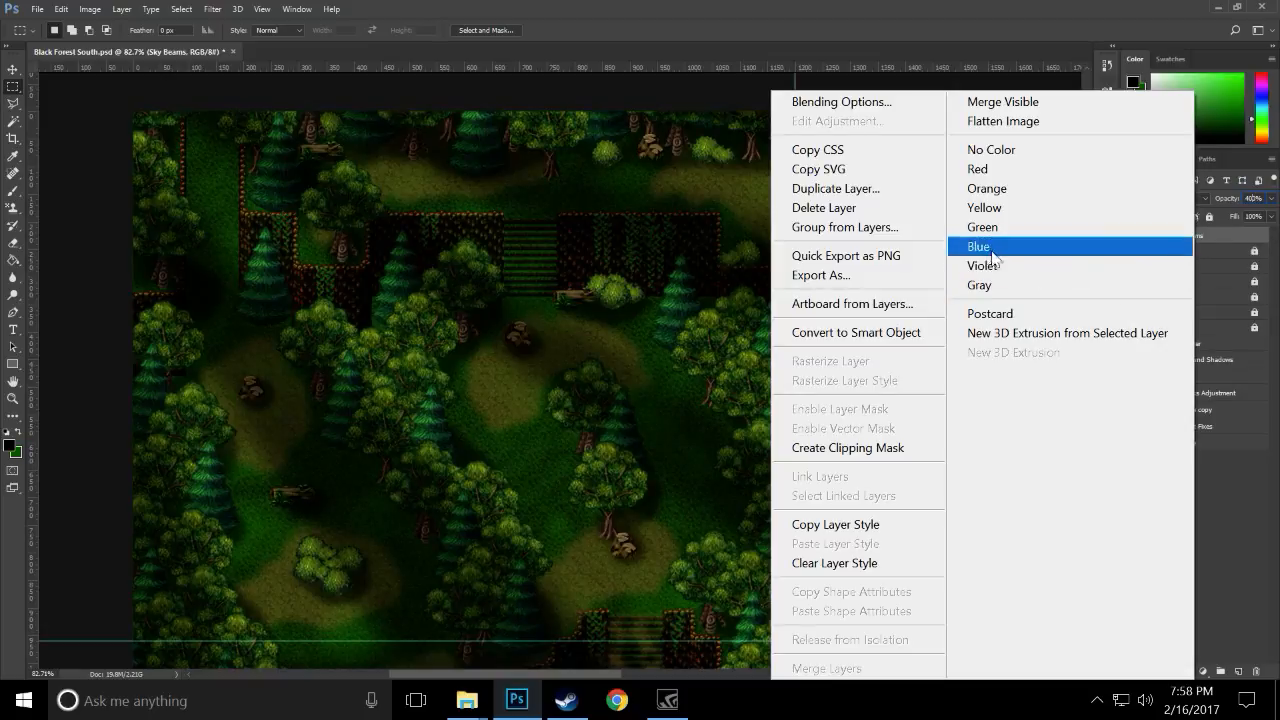
pyautogui.click(918, 217)
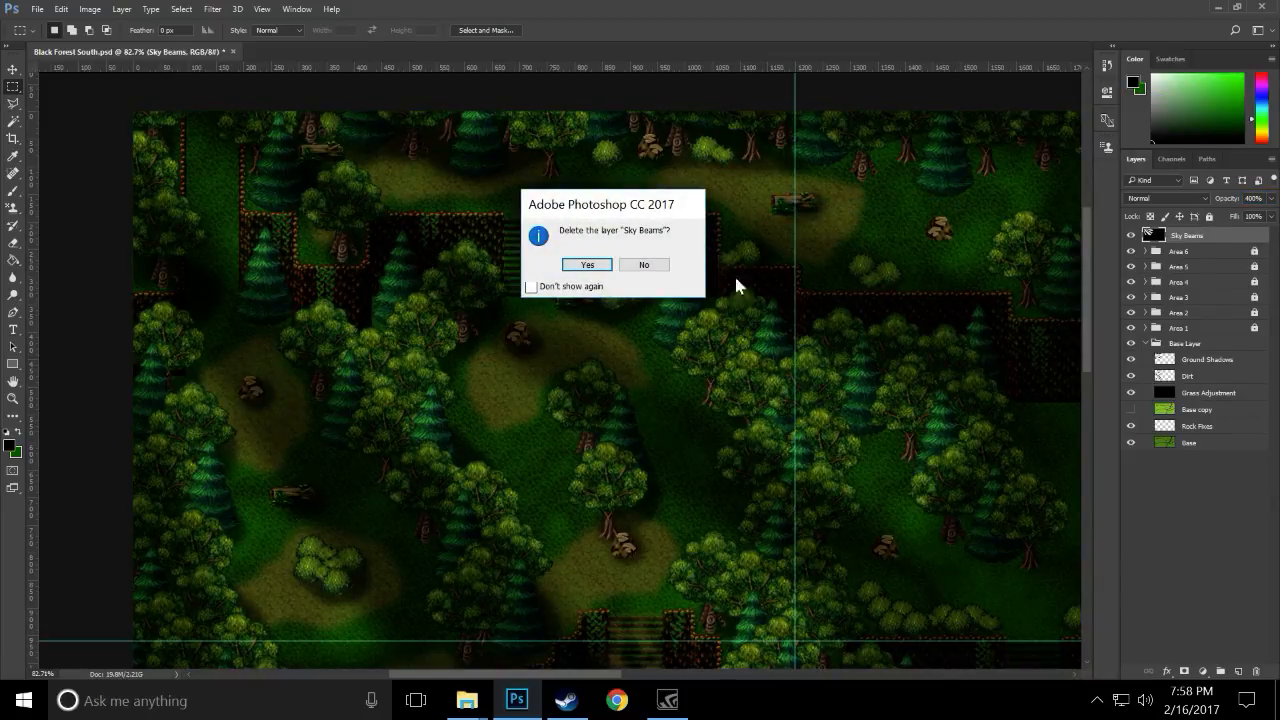
pyautogui.click(588, 265)
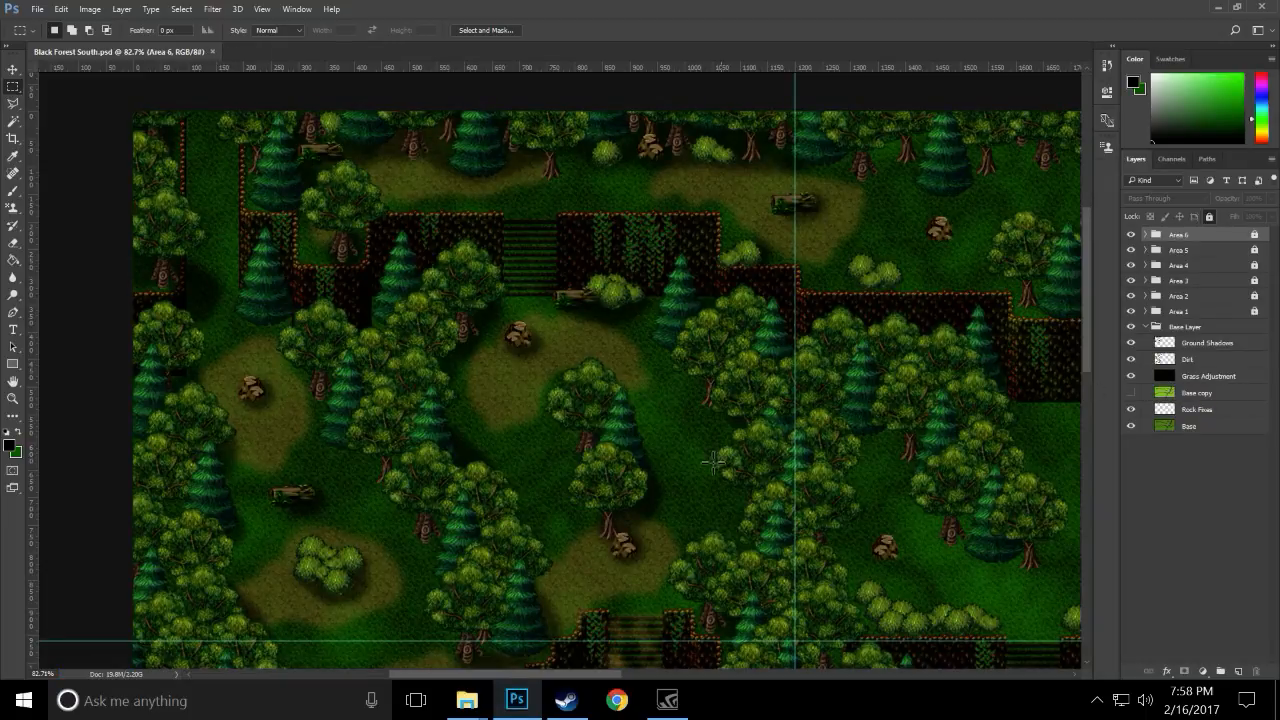
# - Save the whole map under the new file name Black Forest South Area 1 in the Map Bin folder
pyautogui.click(14, 399)
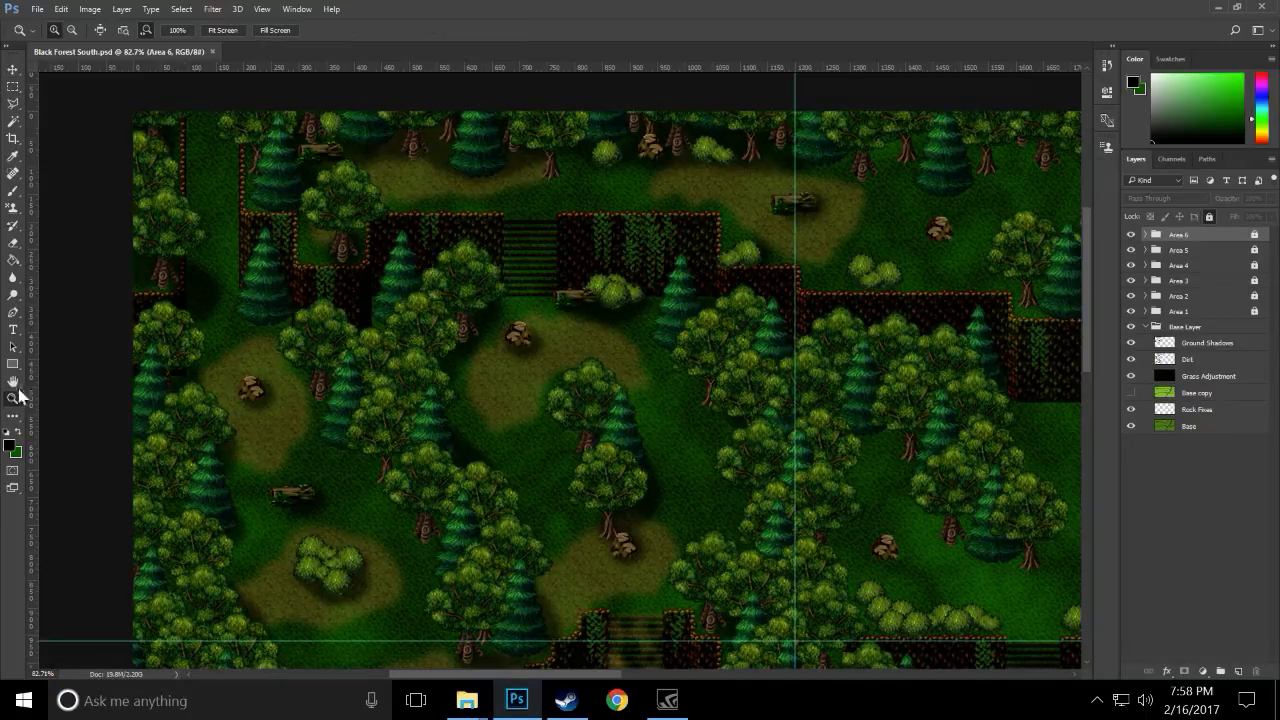
pyautogui.click(222, 31)
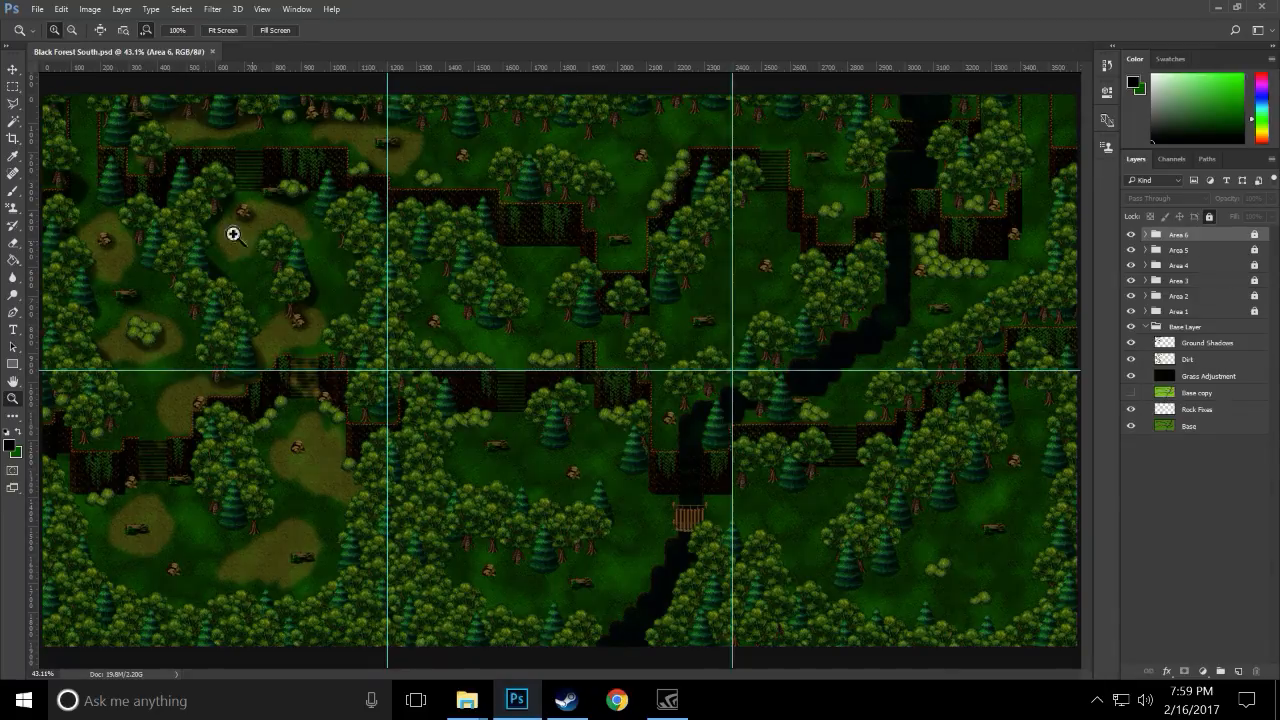
pyautogui.click(38, 9)
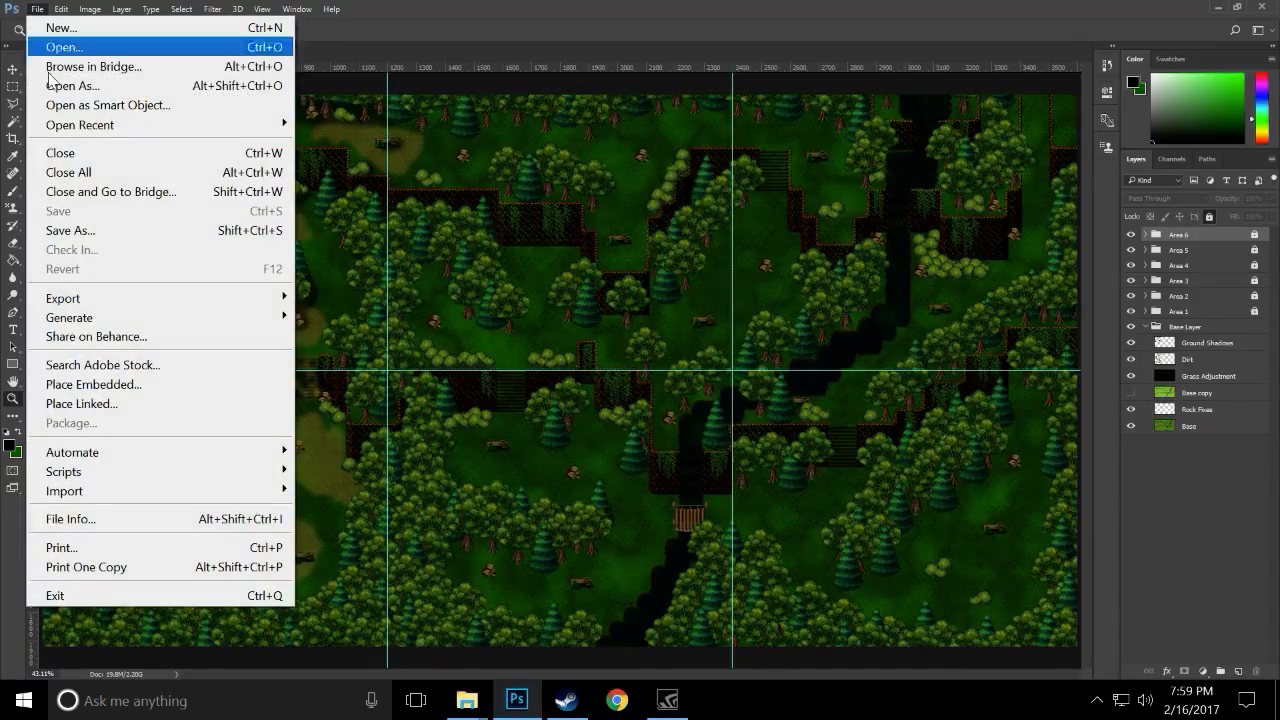
pyautogui.click(106, 231)
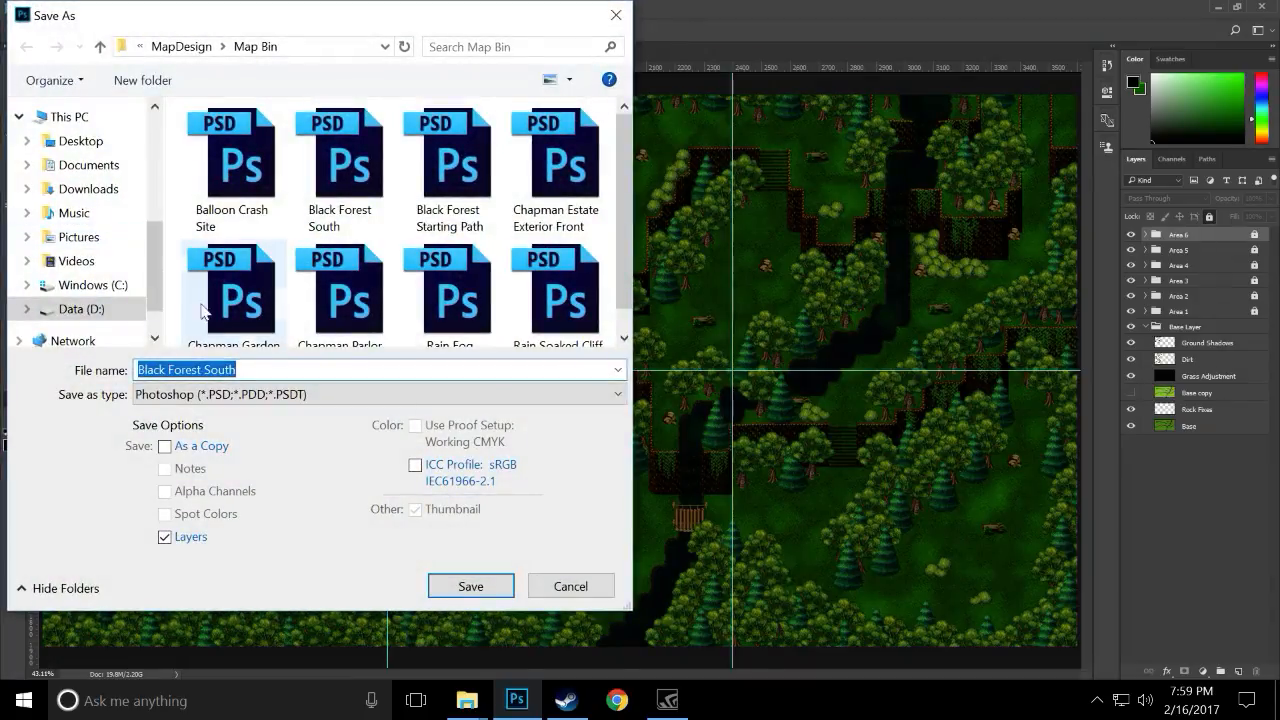
pyautogui.click(238, 370)
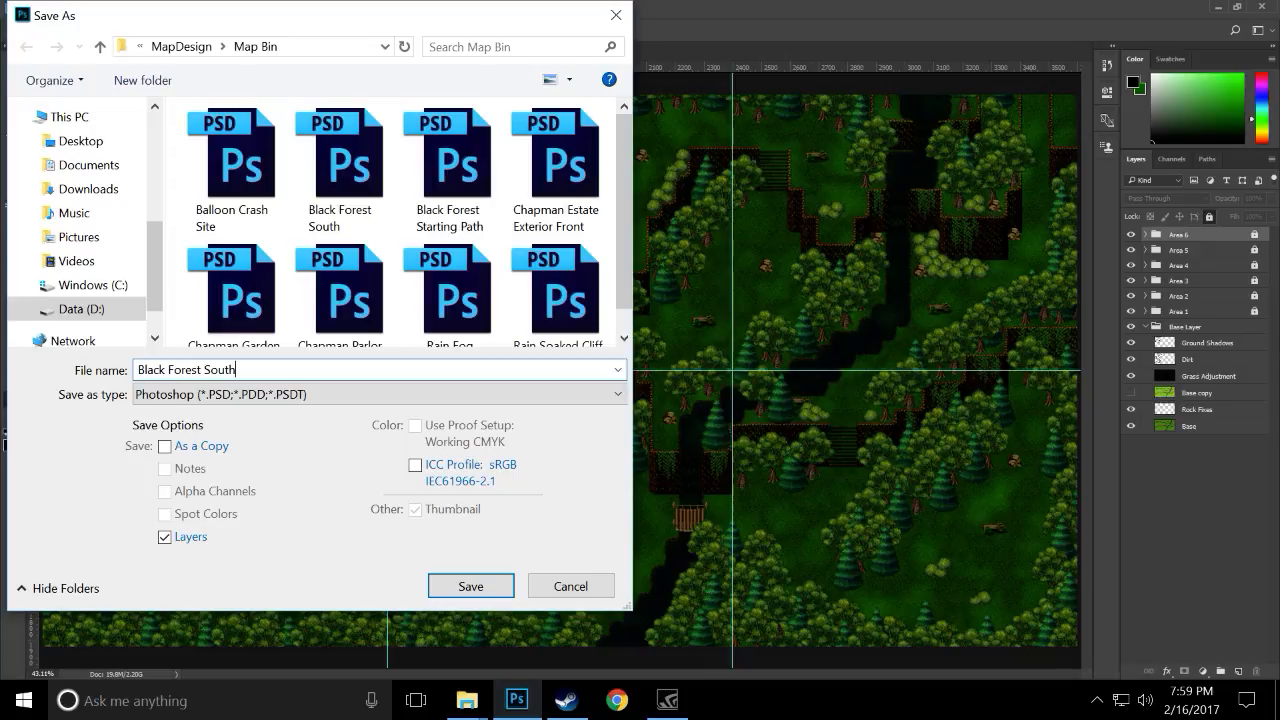
pyautogui.write('Area 1')
pyautogui.press('Return')
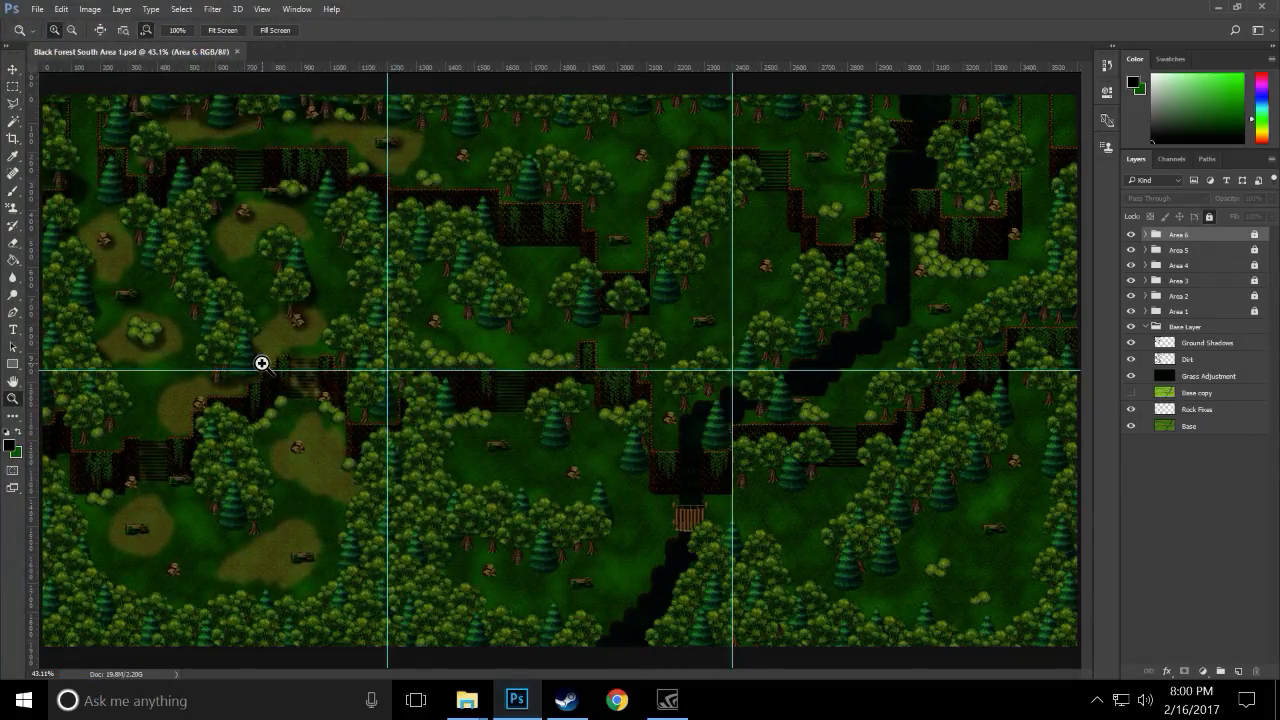
# - Reduce the canvas to 1200 by 960 pixels, anchored at its upper-left corner, and accept the clipping
pyautogui.click(91, 12)
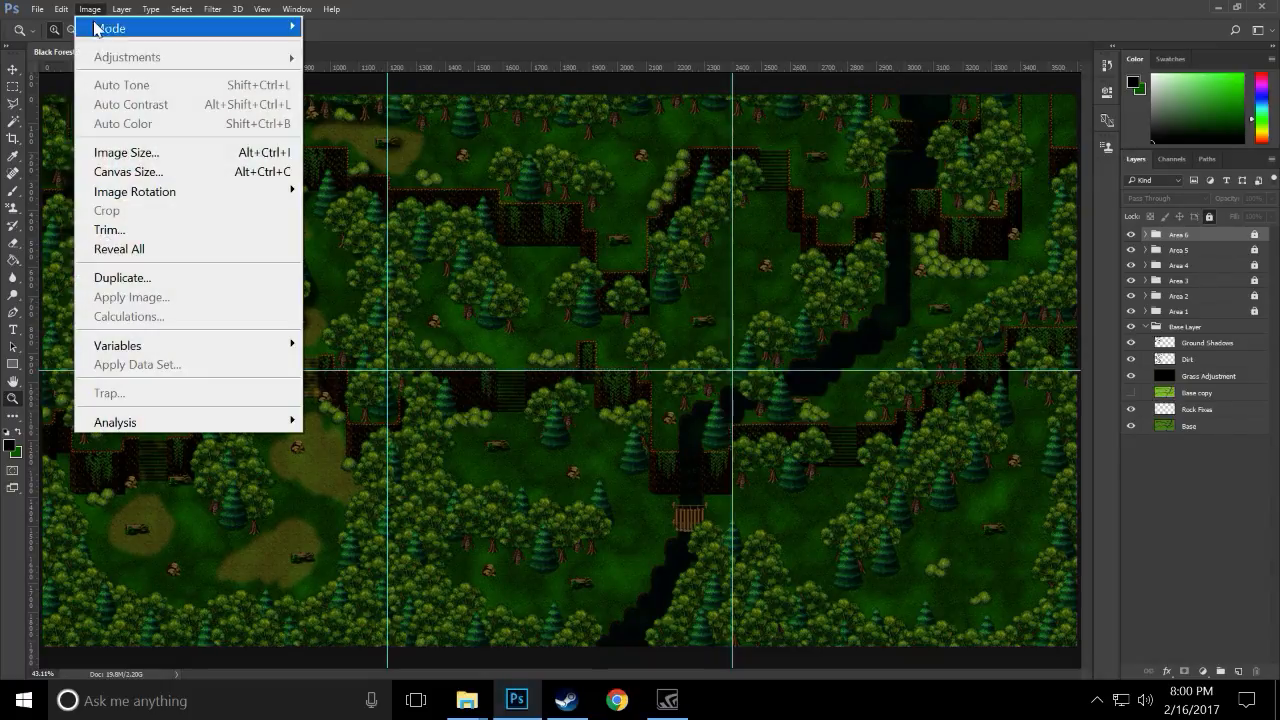
pyautogui.click(139, 171)
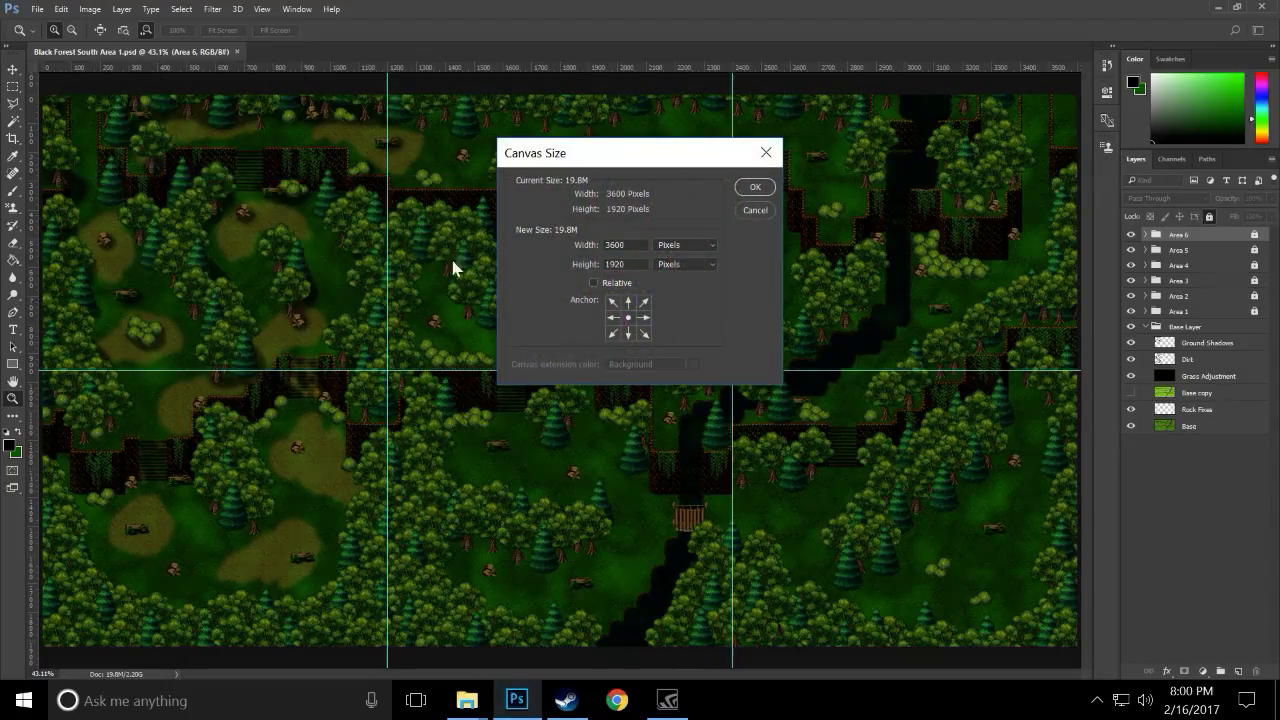
pyautogui.click(613, 302)
pyautogui.click(614, 245)
pyautogui.write('1200')
pyautogui.press('Tab')
pyautogui.write('960')
pyautogui.click(766, 193)
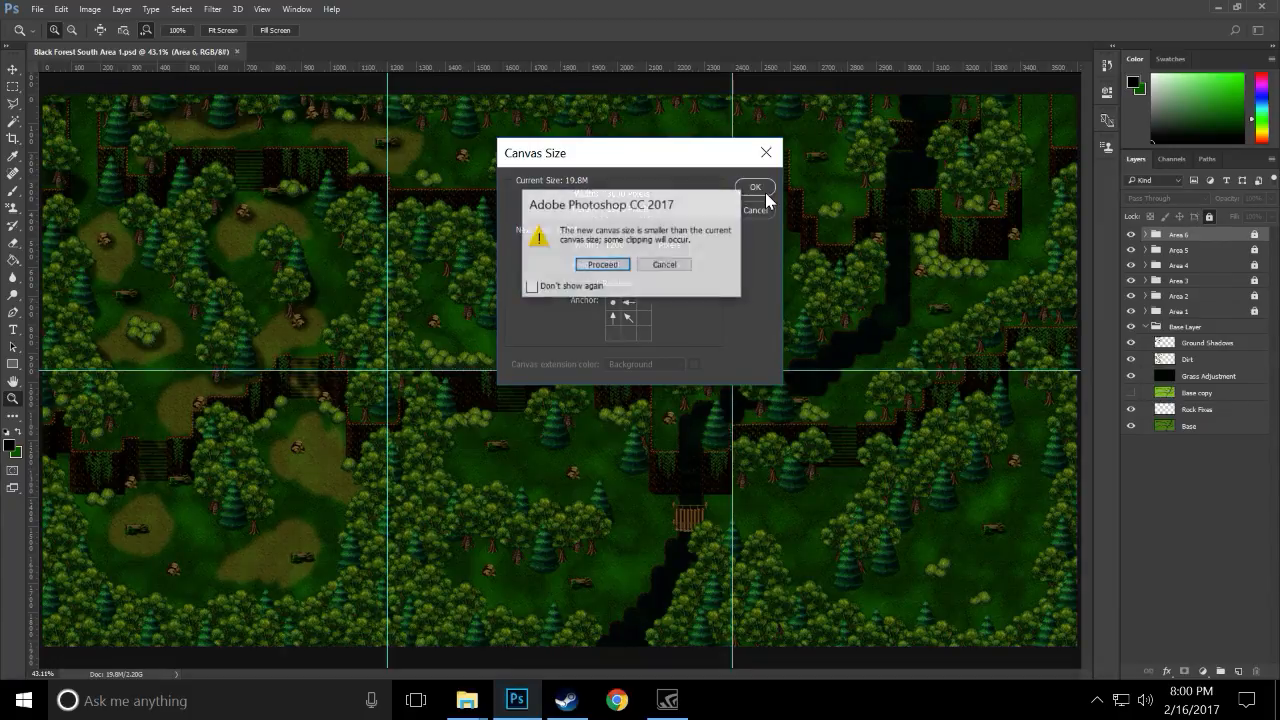
pyautogui.click(621, 267)
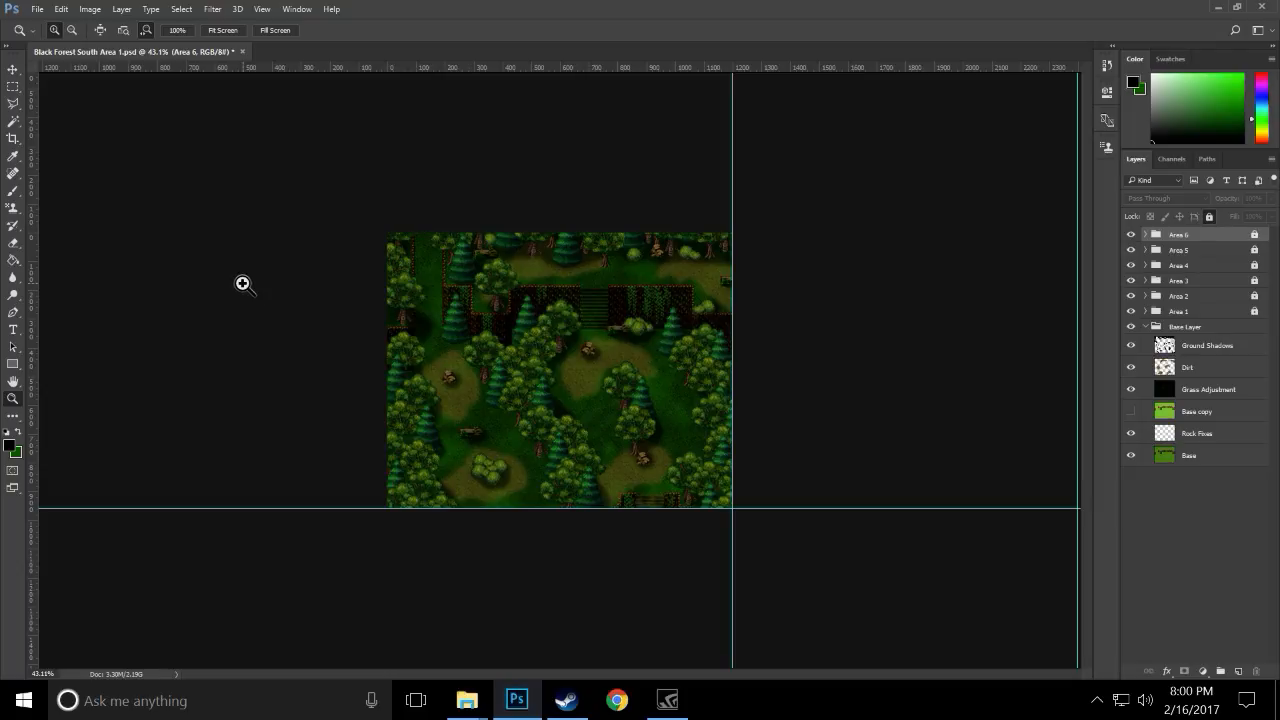
# - Collapse the Base Layer group, fit the map to the screen and hide the canvas guides
pyautogui.click(1145, 329)
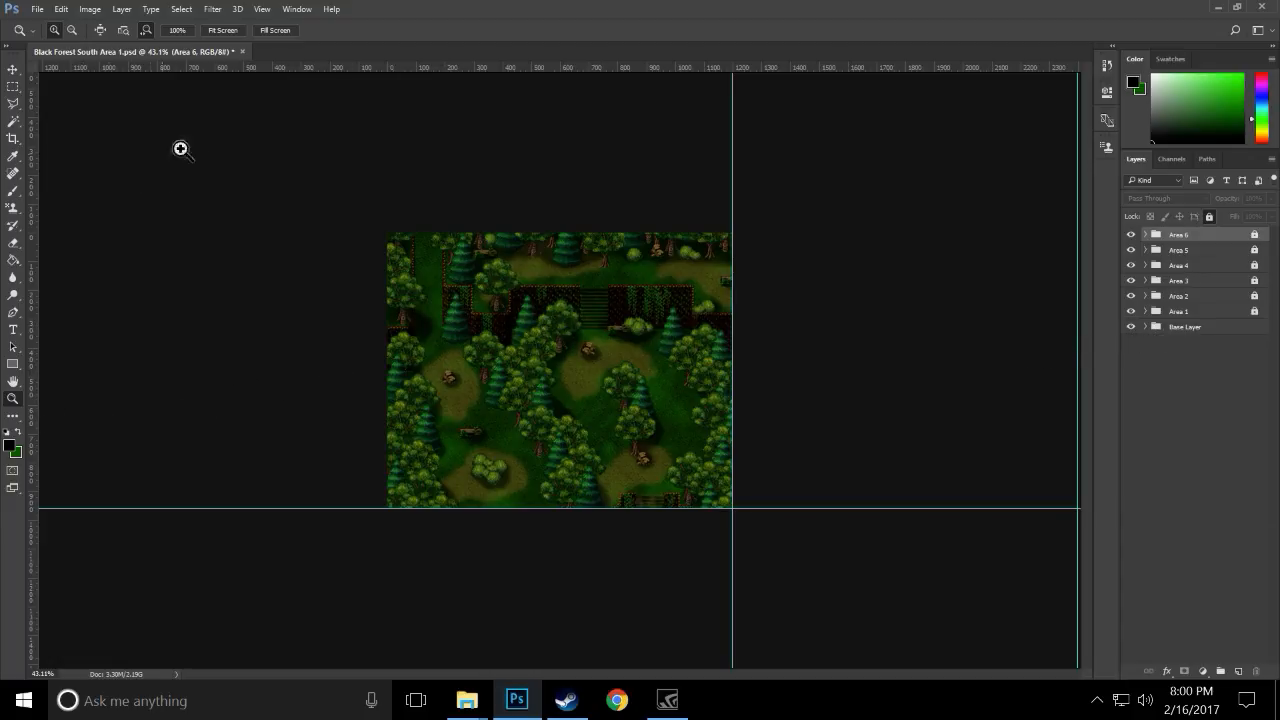
pyautogui.click(225, 31)
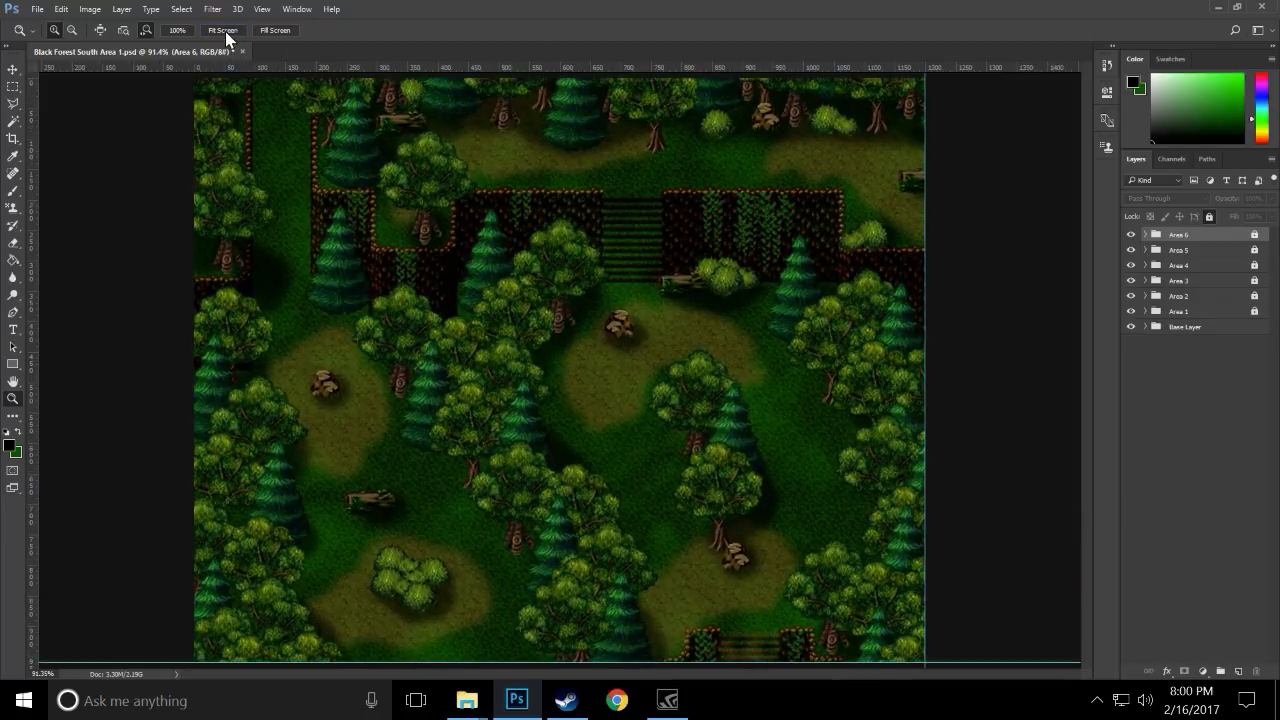
pyautogui.click(182, 9)
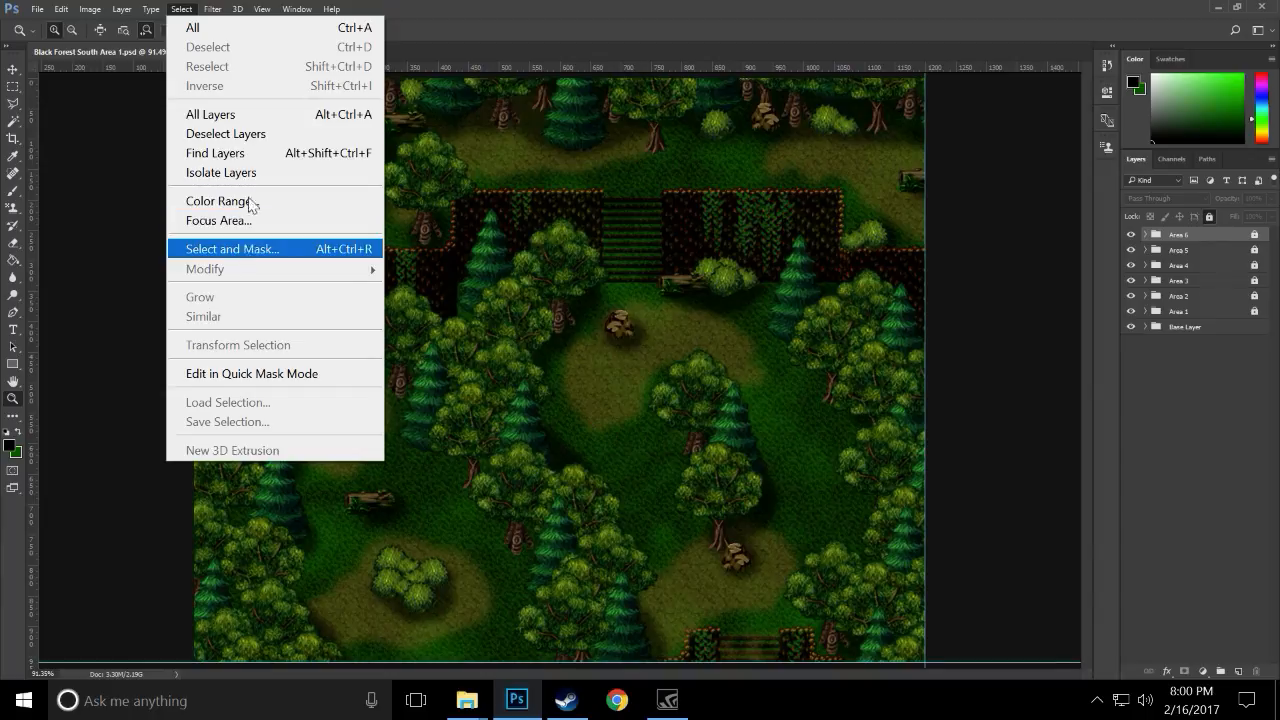
pyautogui.moveTo(233, 10)
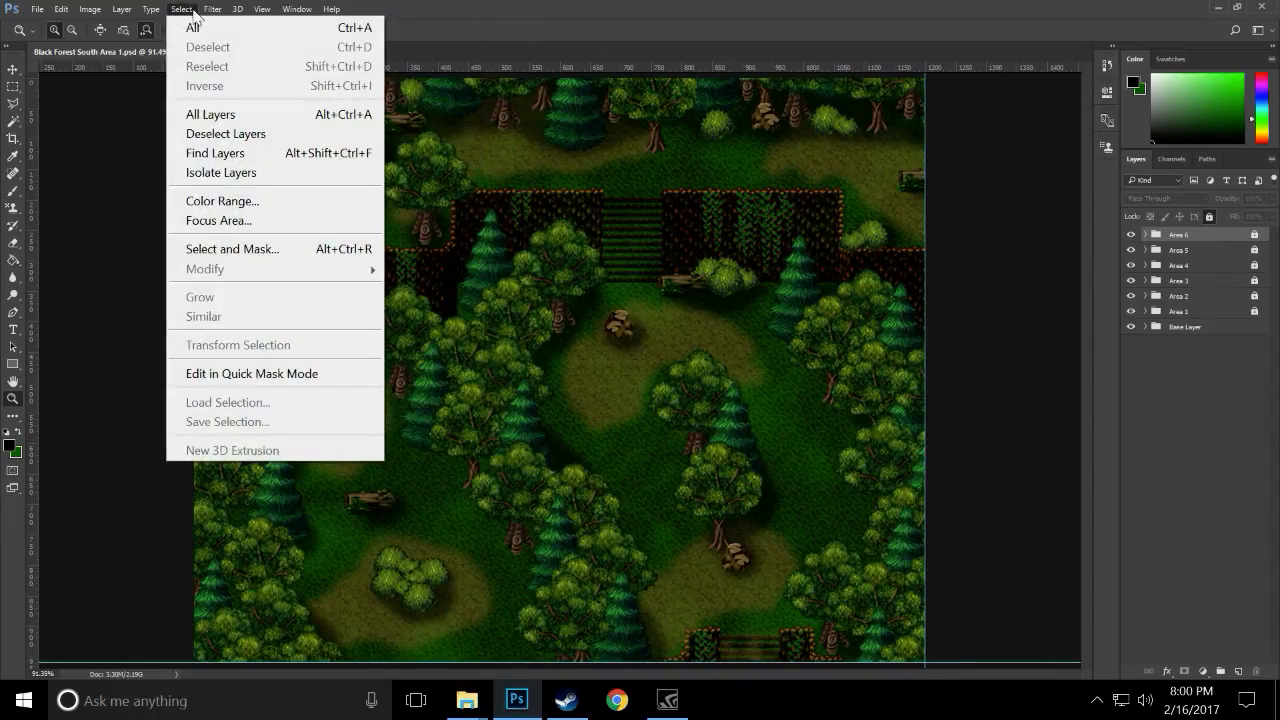
pyautogui.click(576, 8)
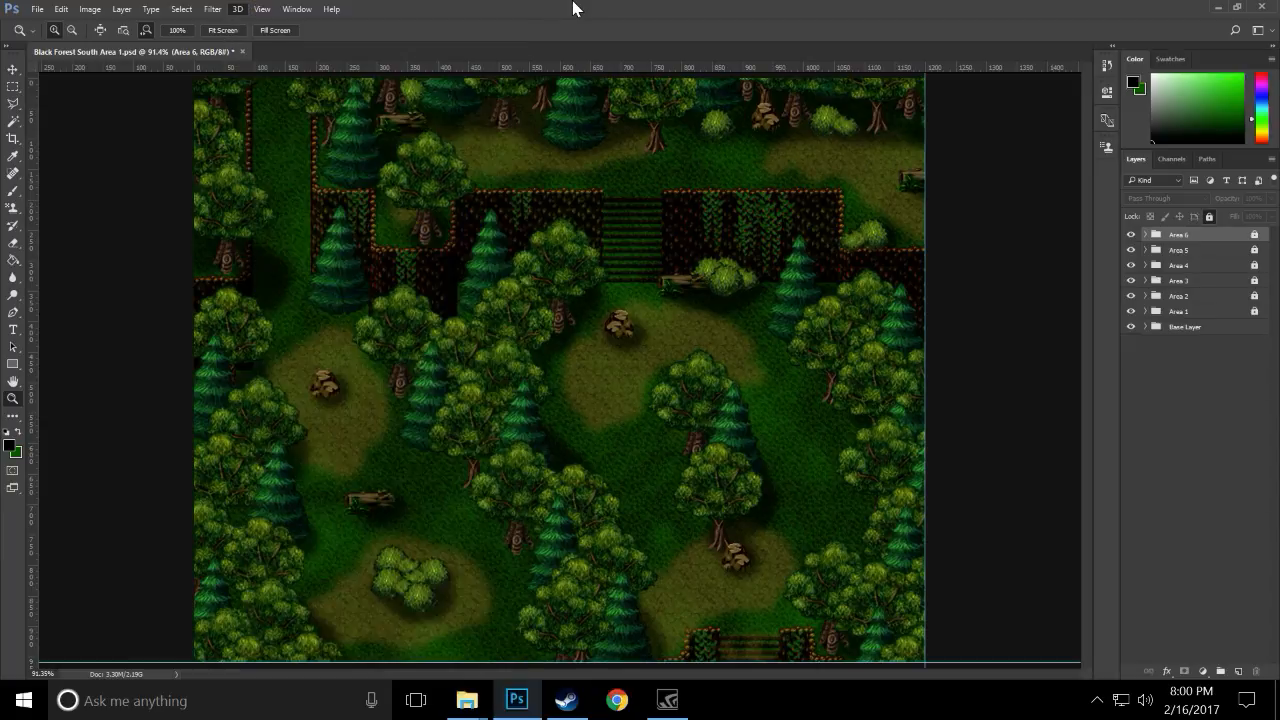
pyautogui.click(264, 10)
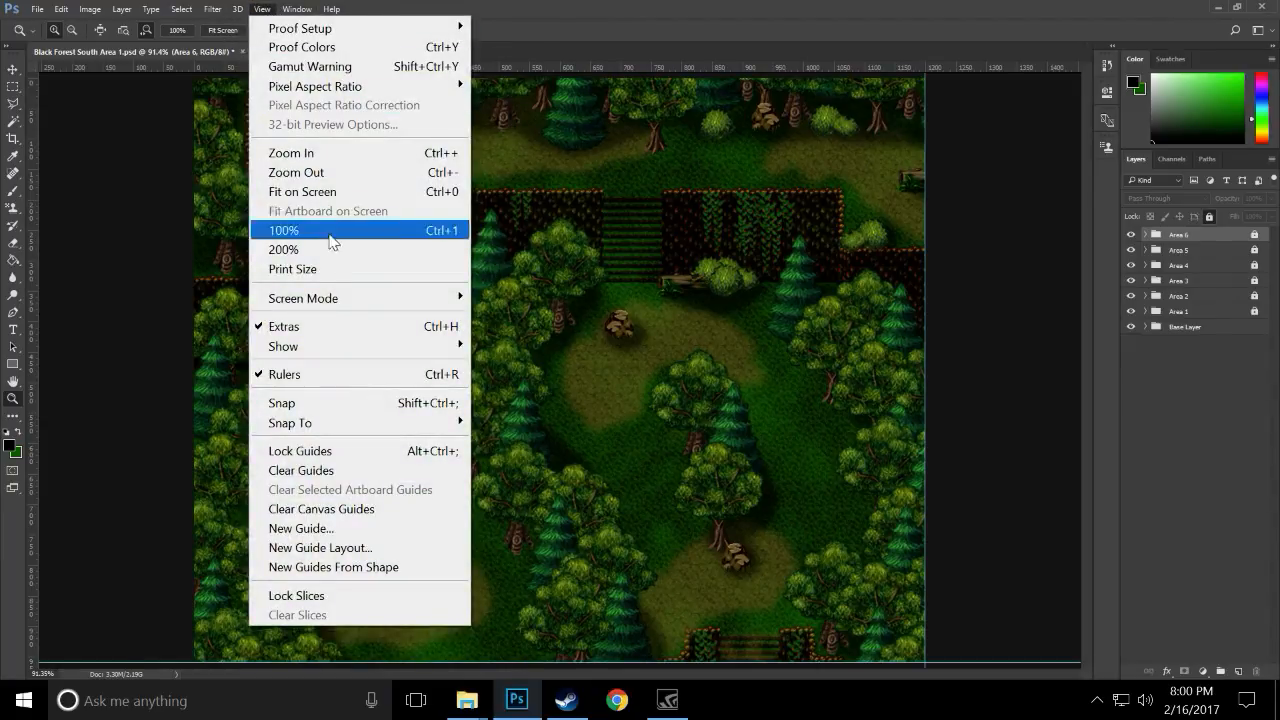
pyautogui.moveTo(357, 346)
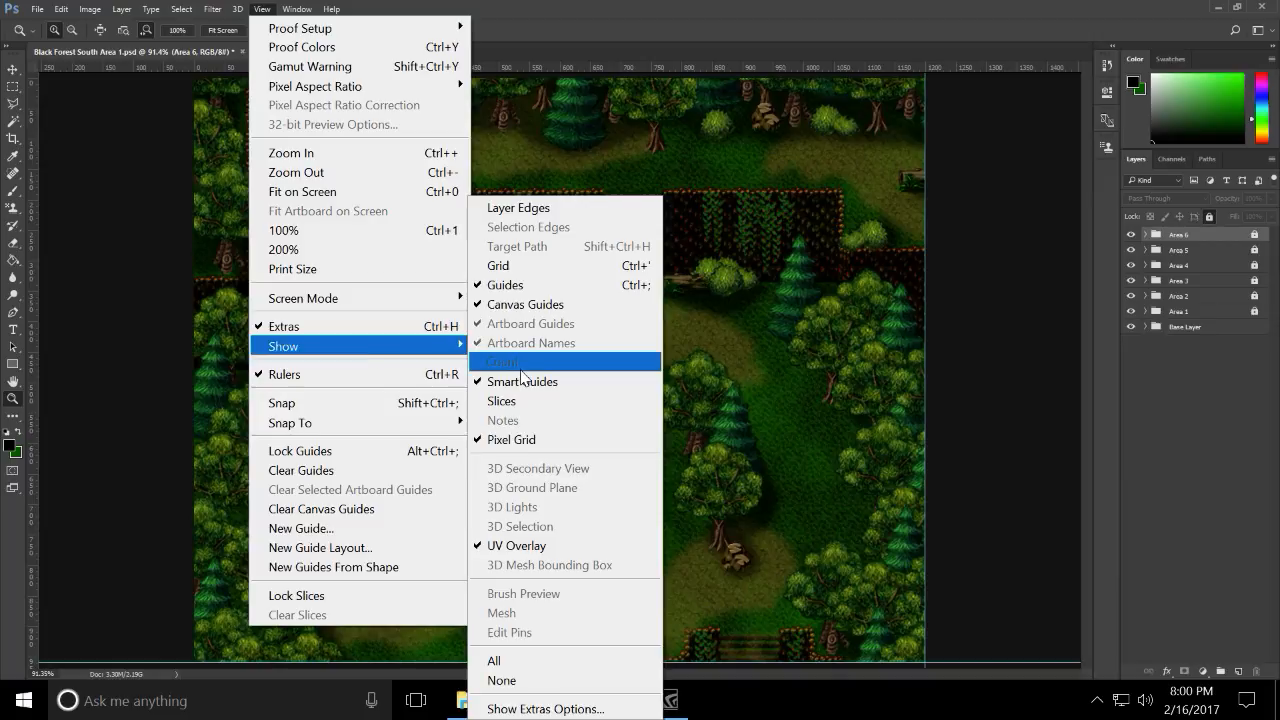
pyautogui.click(534, 285)
# - Show the grid over the map
pyautogui.click(260, 10)
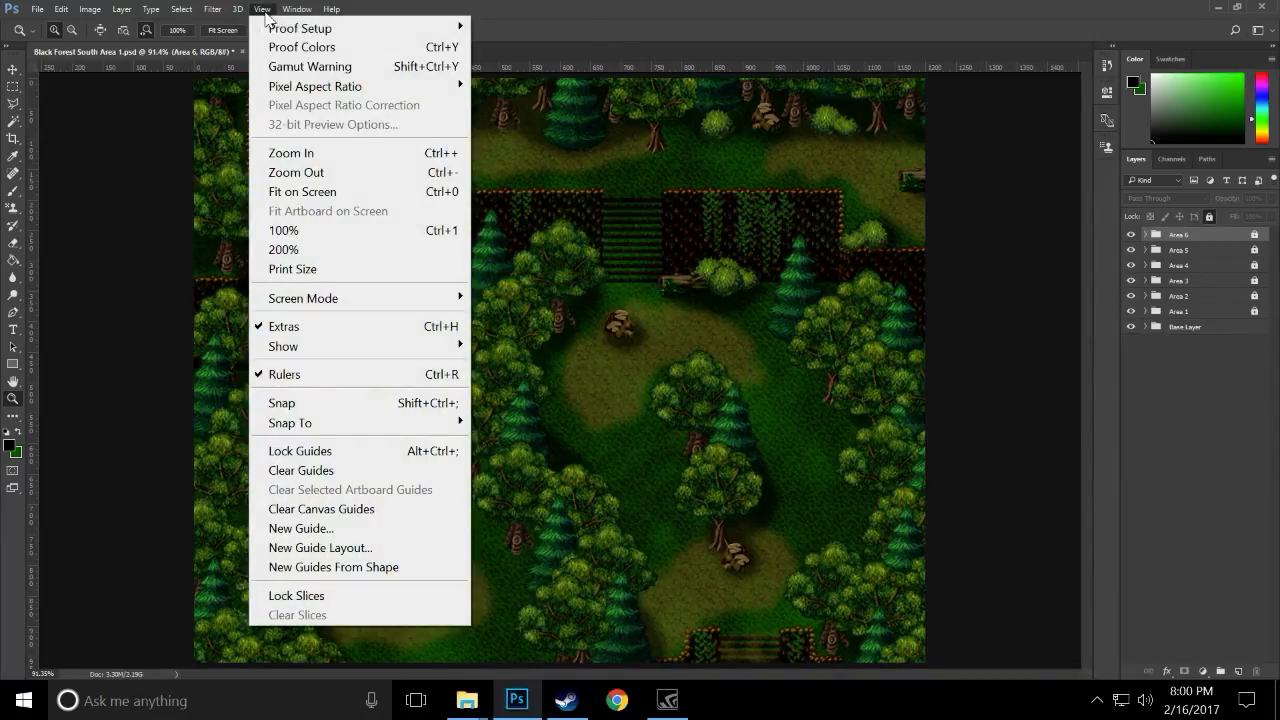
pyautogui.moveTo(320, 302)
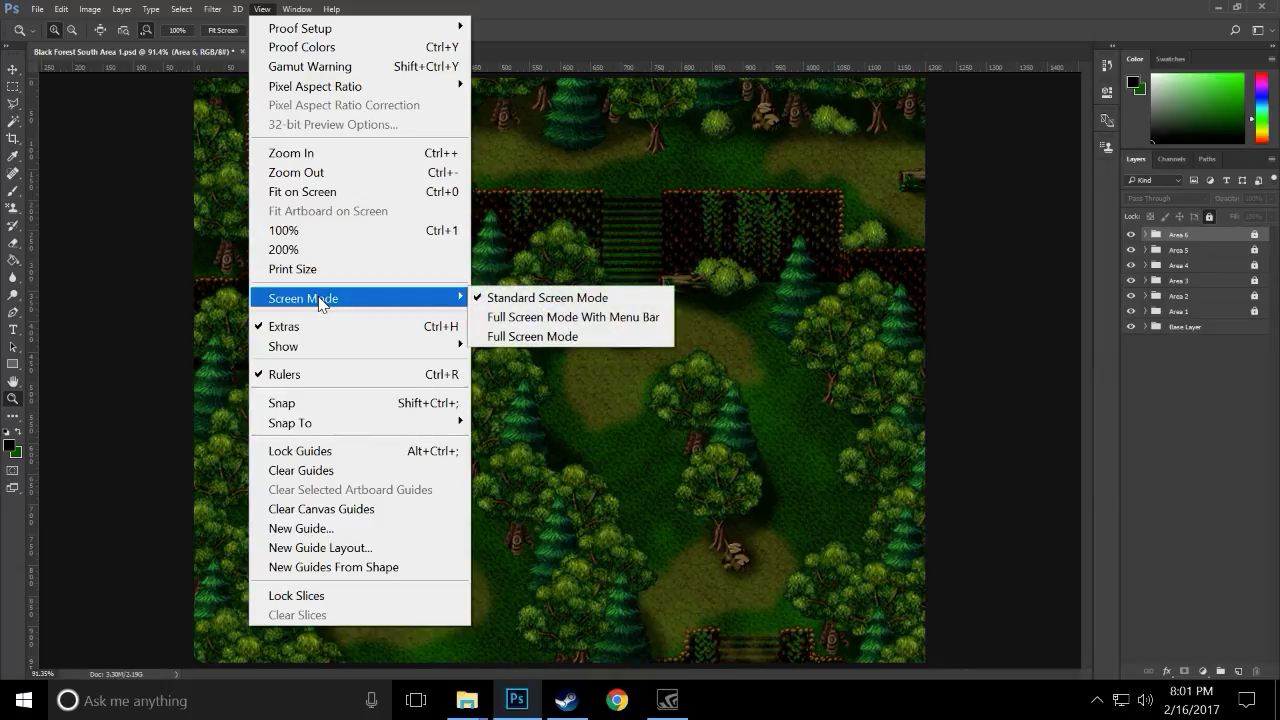
pyautogui.moveTo(334, 346)
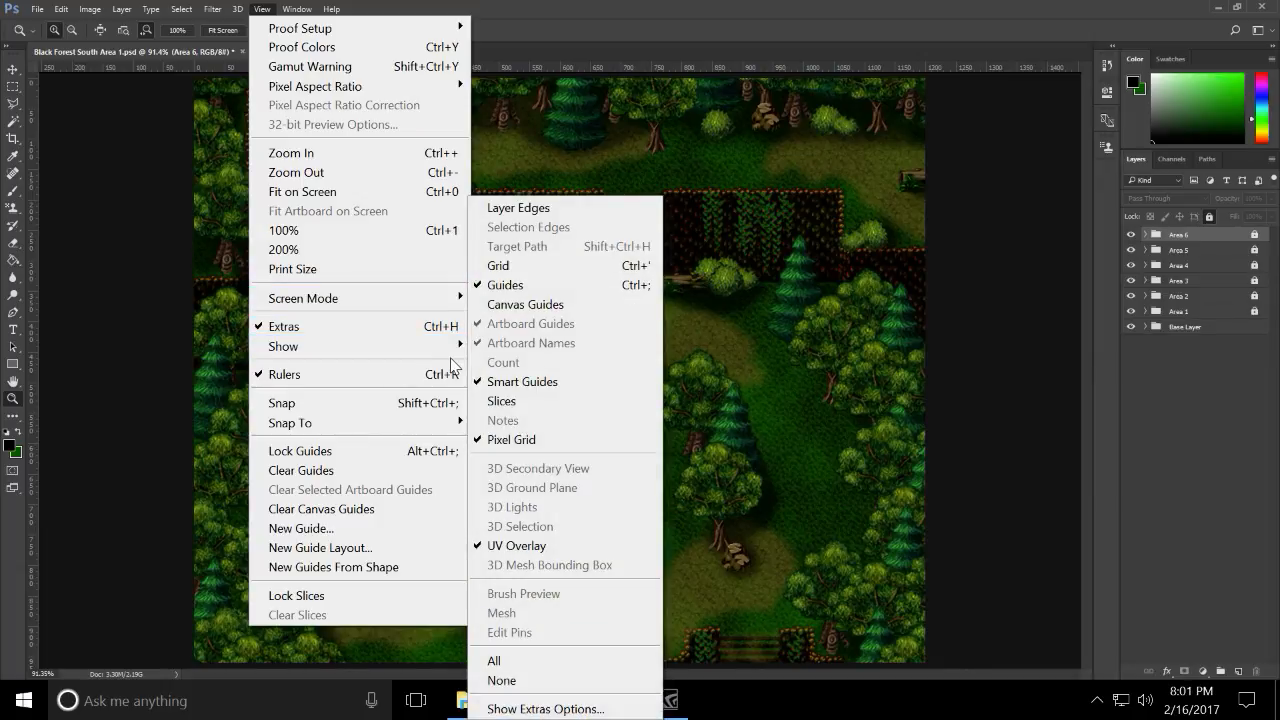
pyautogui.click(516, 266)
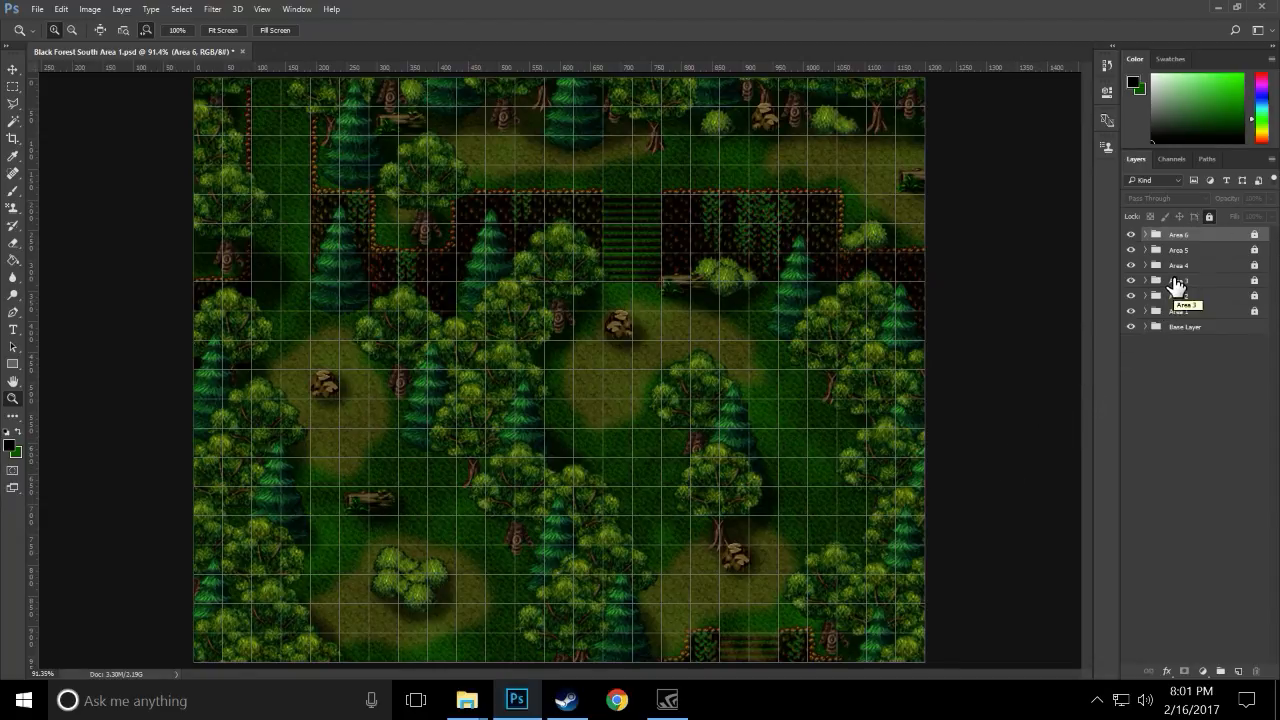
# - Select the entire canvas and crop the image to it, discarding the content outside Area 1
pyautogui.hotkey('ctrl', 'a')
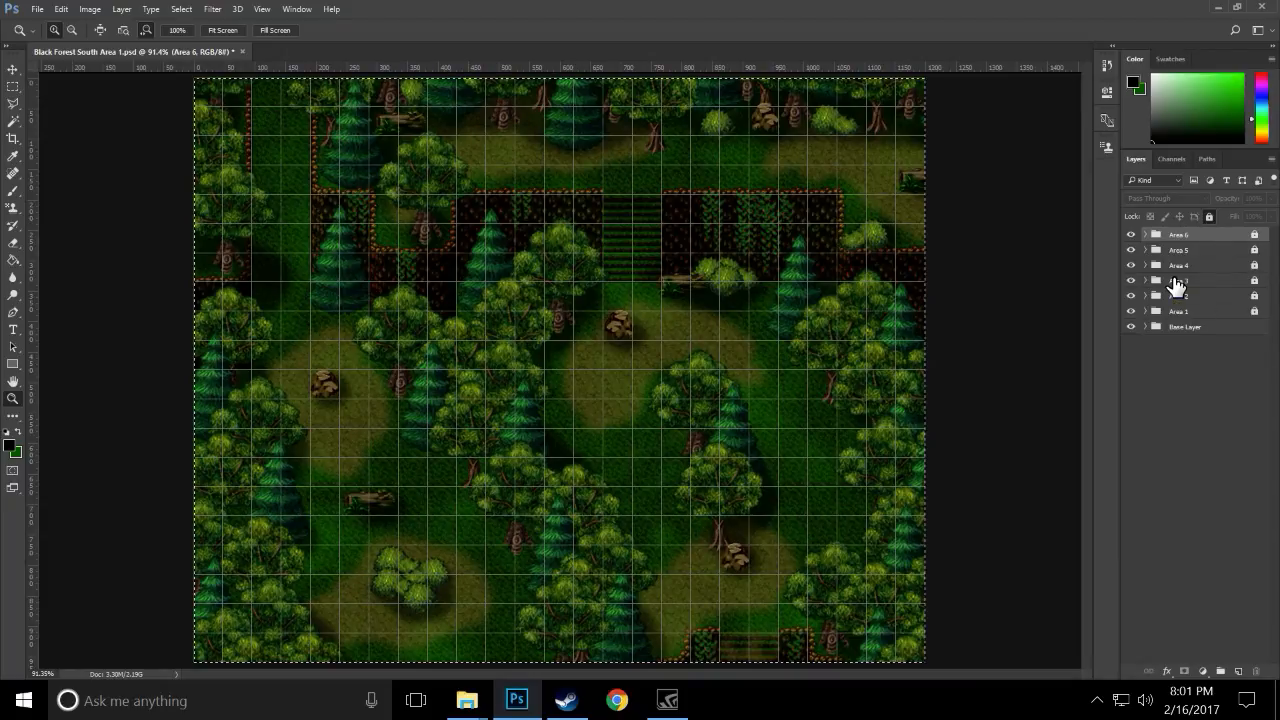
pyautogui.click(91, 10)
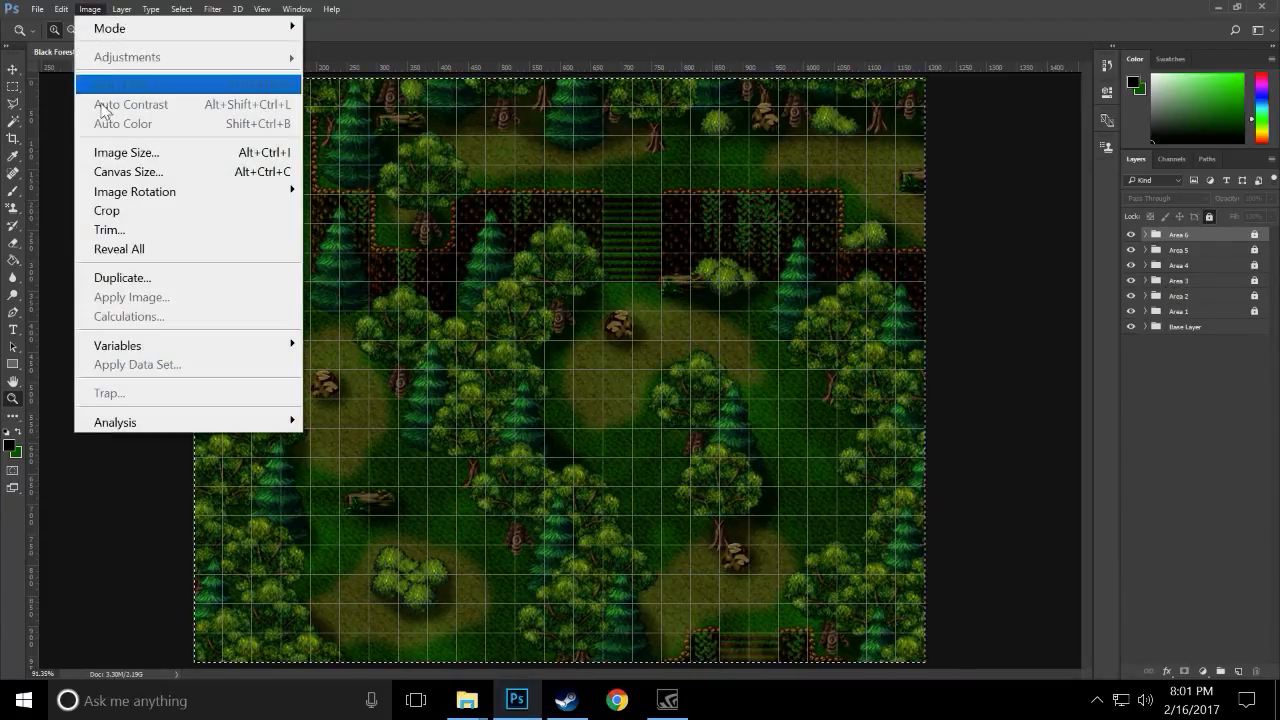
pyautogui.click(130, 213)
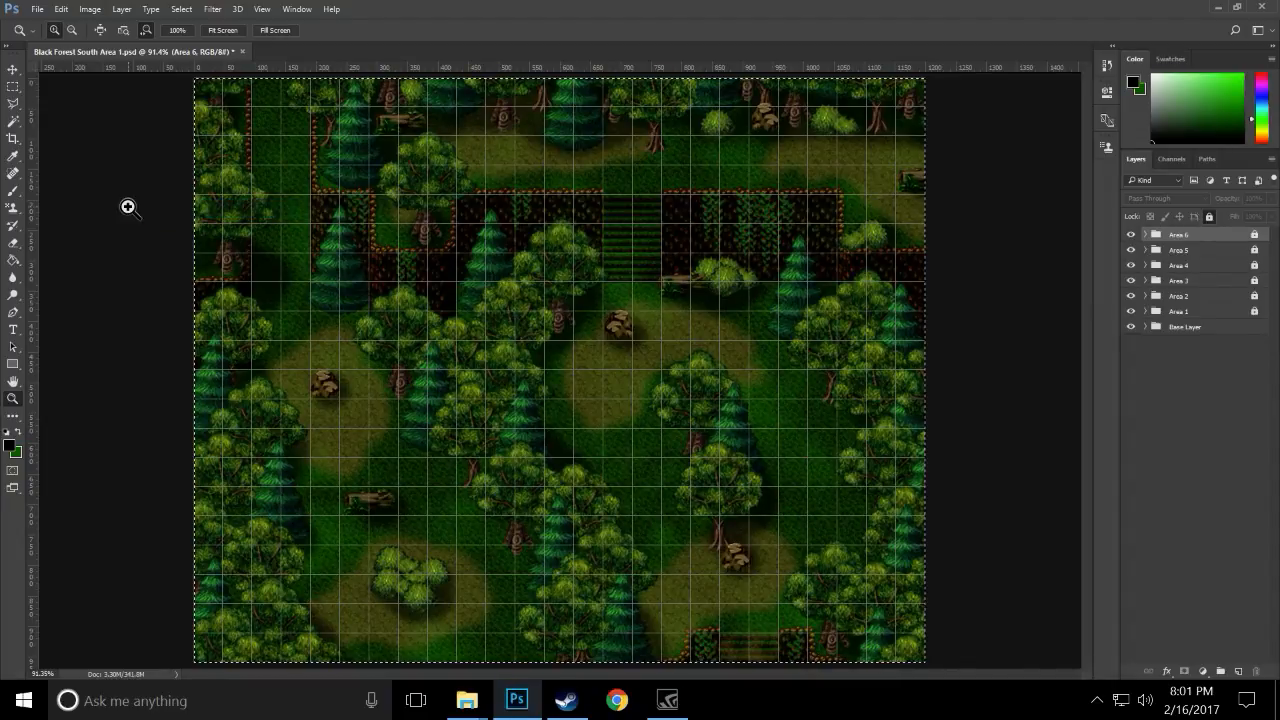
# - Inspect the Area 2 and Area 3 group contents, and view the map objects with the Base Layer group temporarily hidden
pyautogui.click(1145, 296)
pyautogui.click(1145, 297)
pyautogui.click(1145, 281)
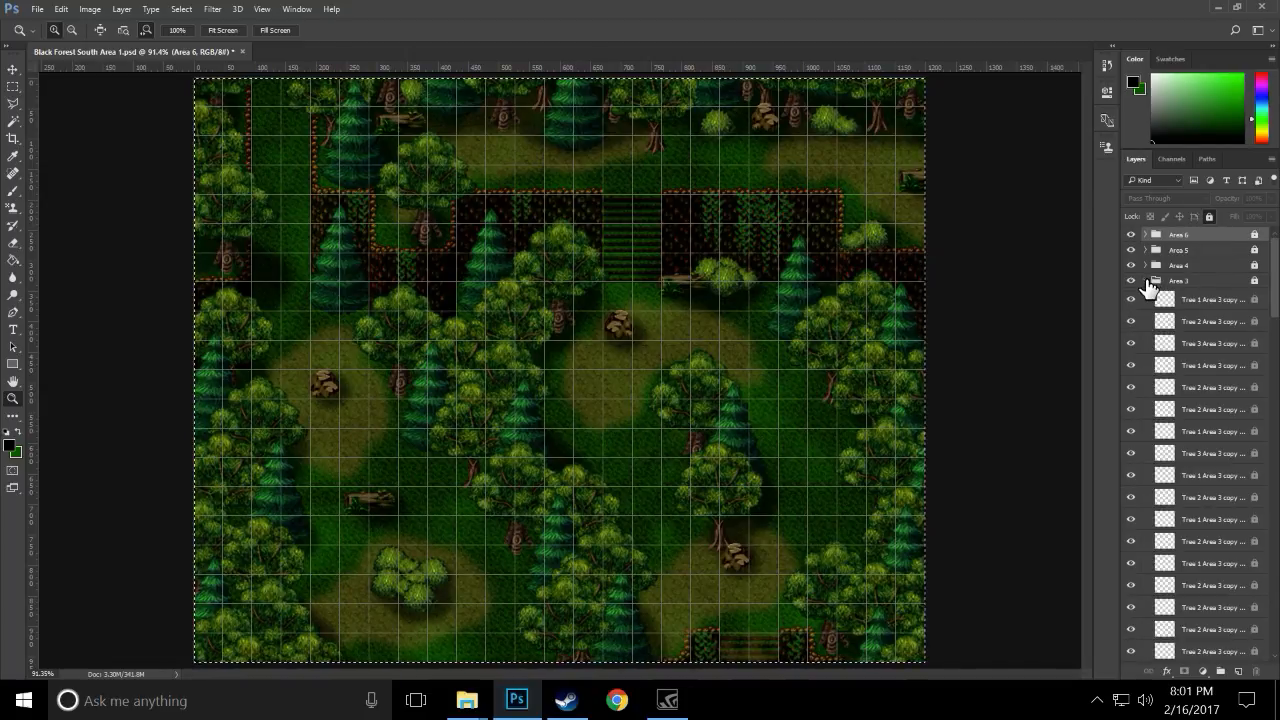
pyautogui.click(1145, 281)
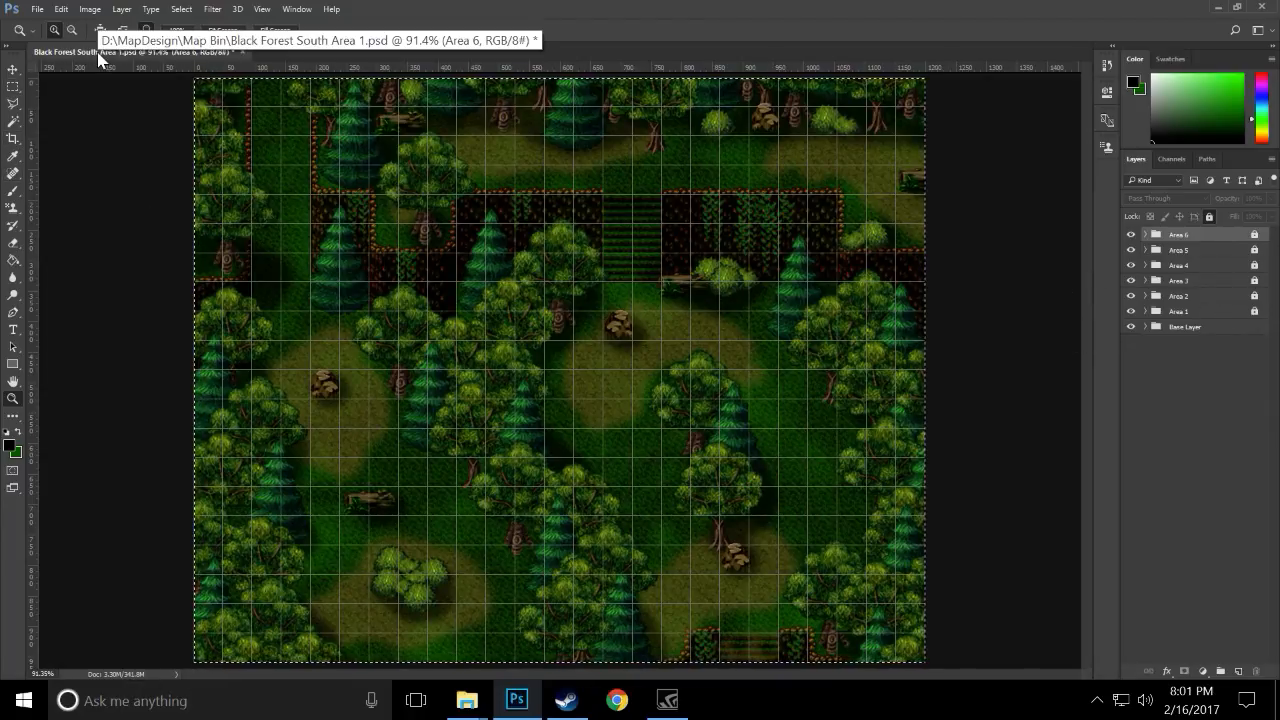
pyautogui.click(1131, 327)
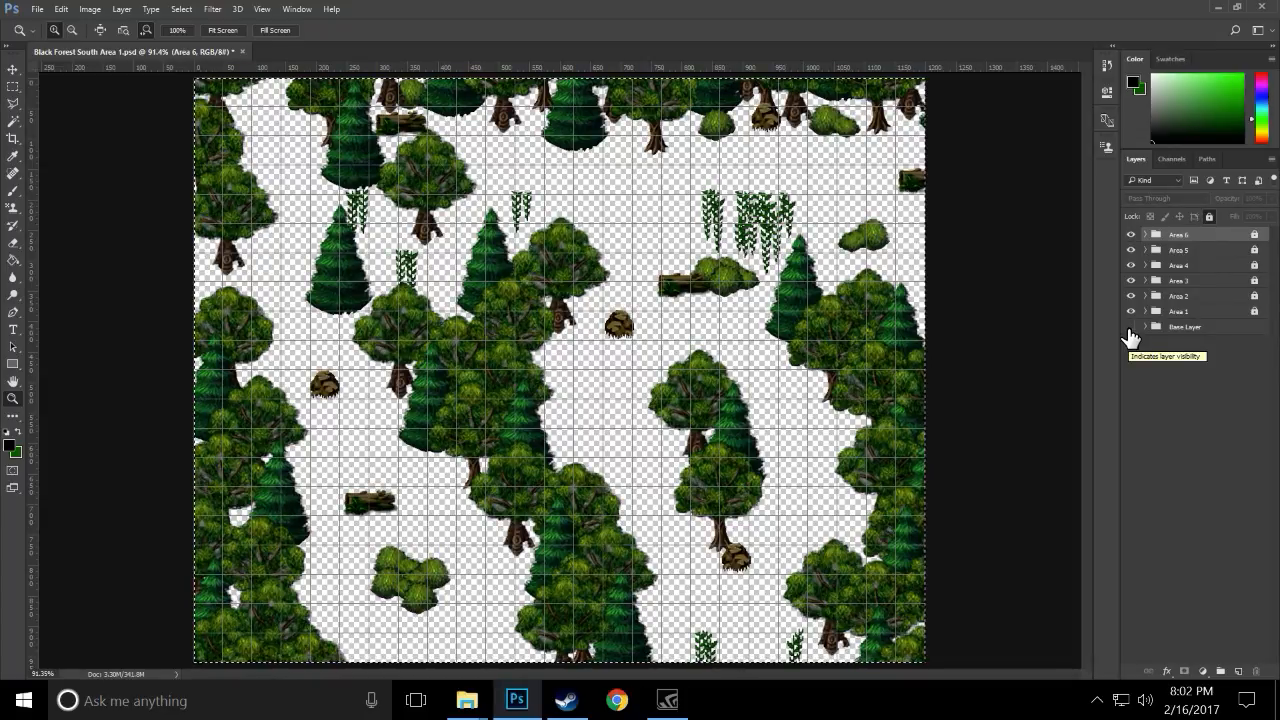
pyautogui.click(14, 87)
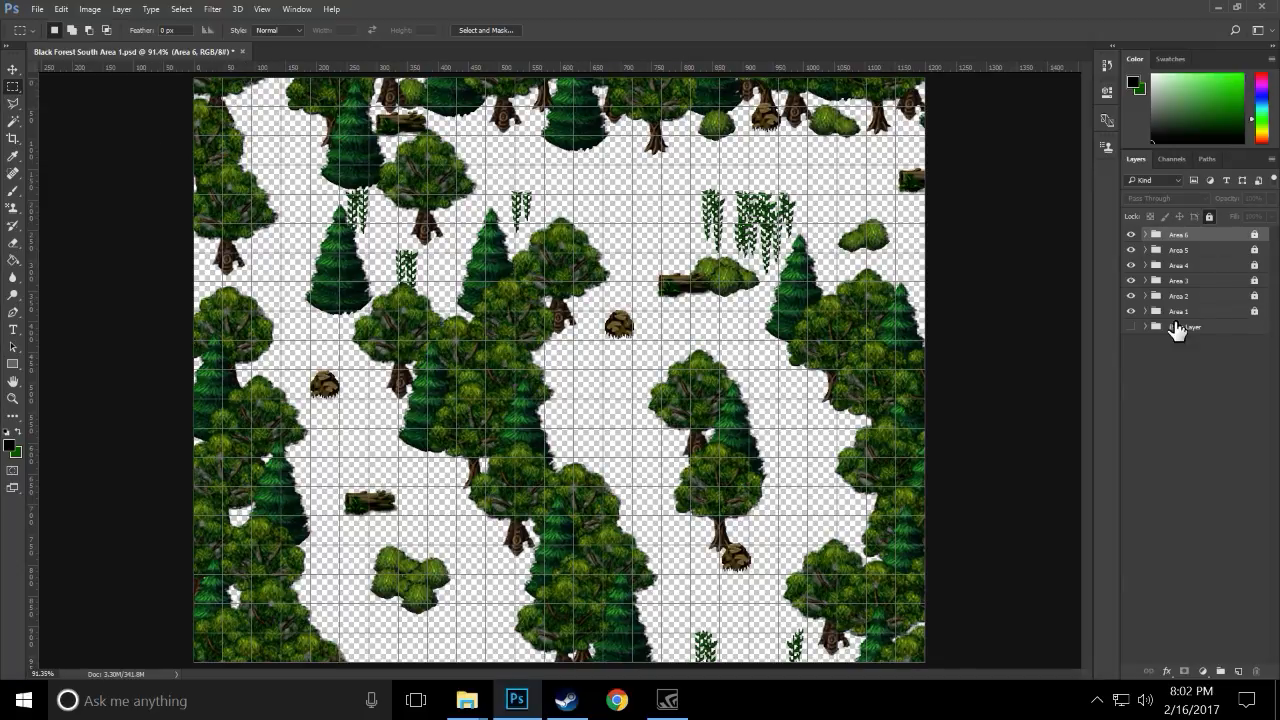
pyautogui.click(1132, 330)
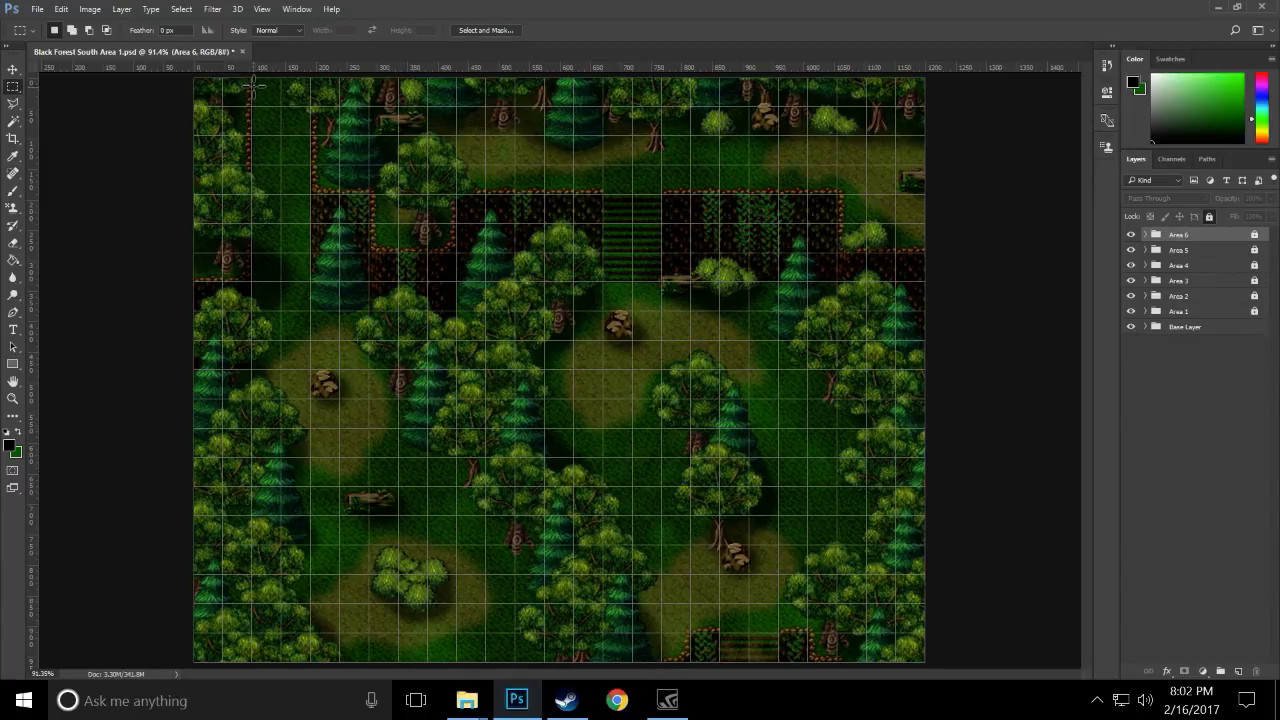
# - Turn on snapping so that rectangular selections align to the grid
pyautogui.moveTo(255, 79); pyautogui.dragTo(308, 268)
pyautogui.click(308, 268)
pyautogui.click(262, 9)
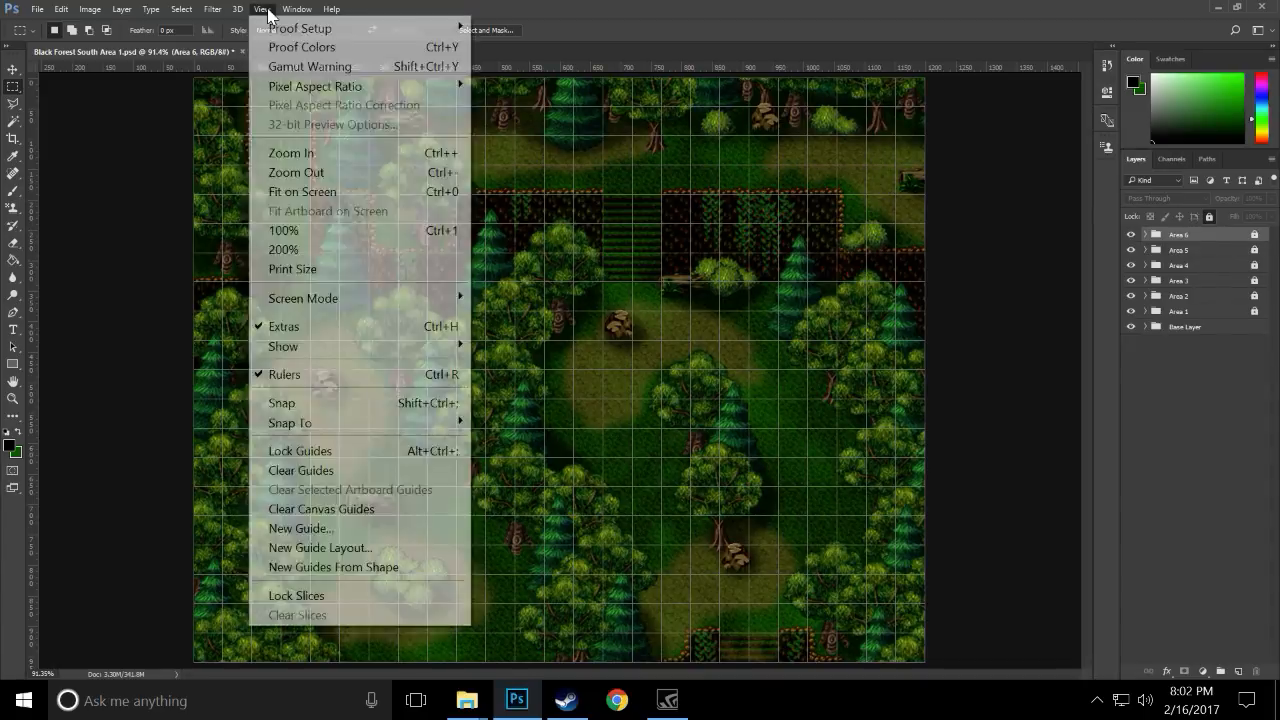
pyautogui.click(292, 403)
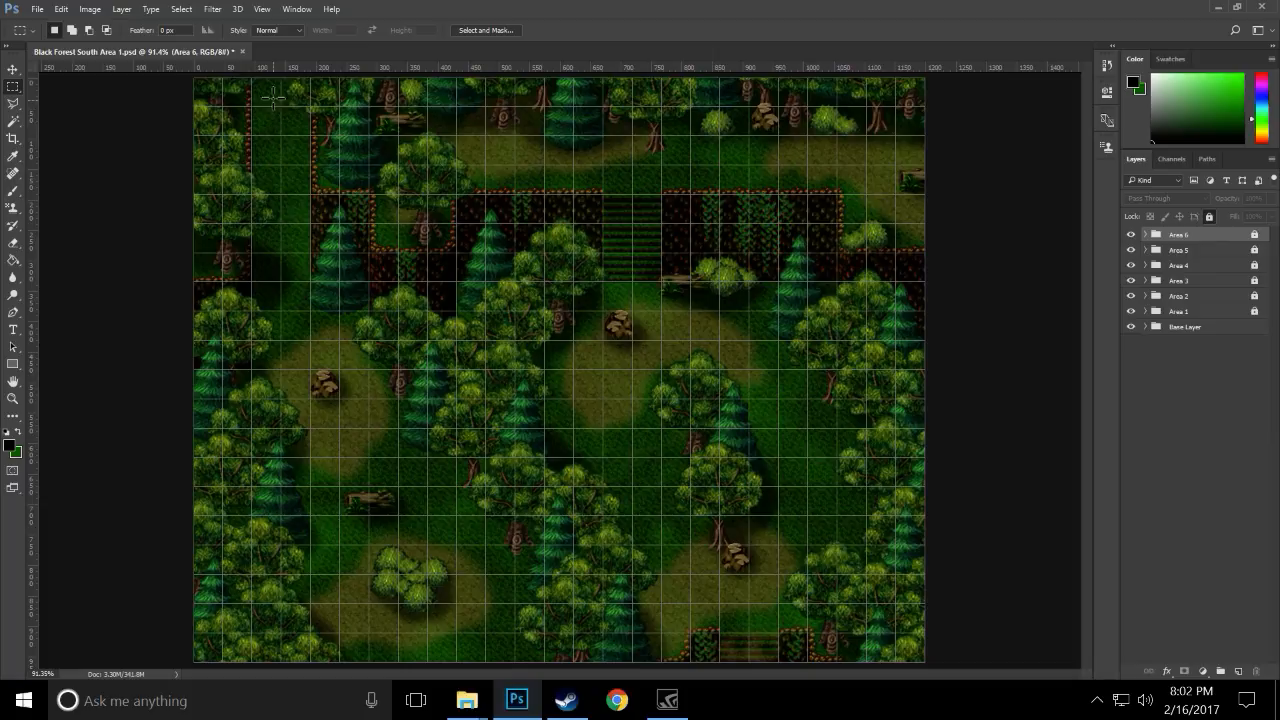
# - Select the grassy corridor at the map's upper left and extend the selection along the lower-left tree edges to the bottom of the map
pyautogui.moveTo(257, 77); pyautogui.dragTo(283, 428)
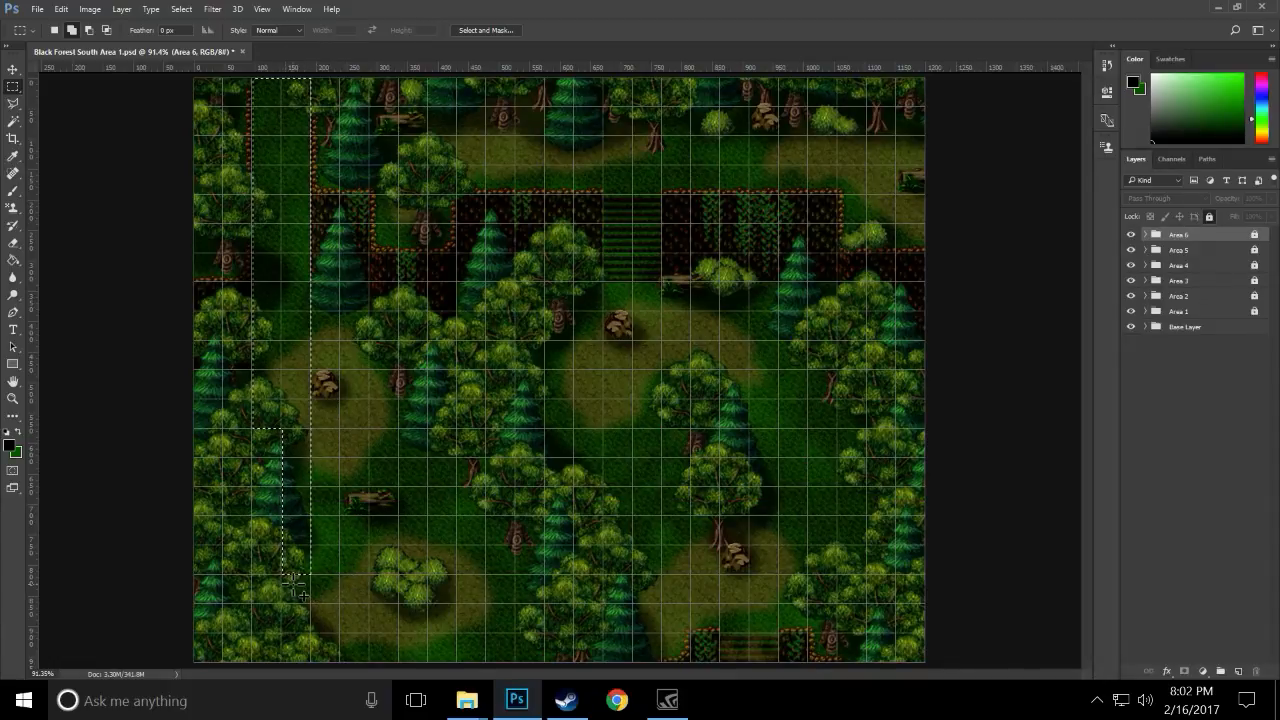
pyautogui.moveTo(311, 604); pyautogui.dragTo(340, 632)
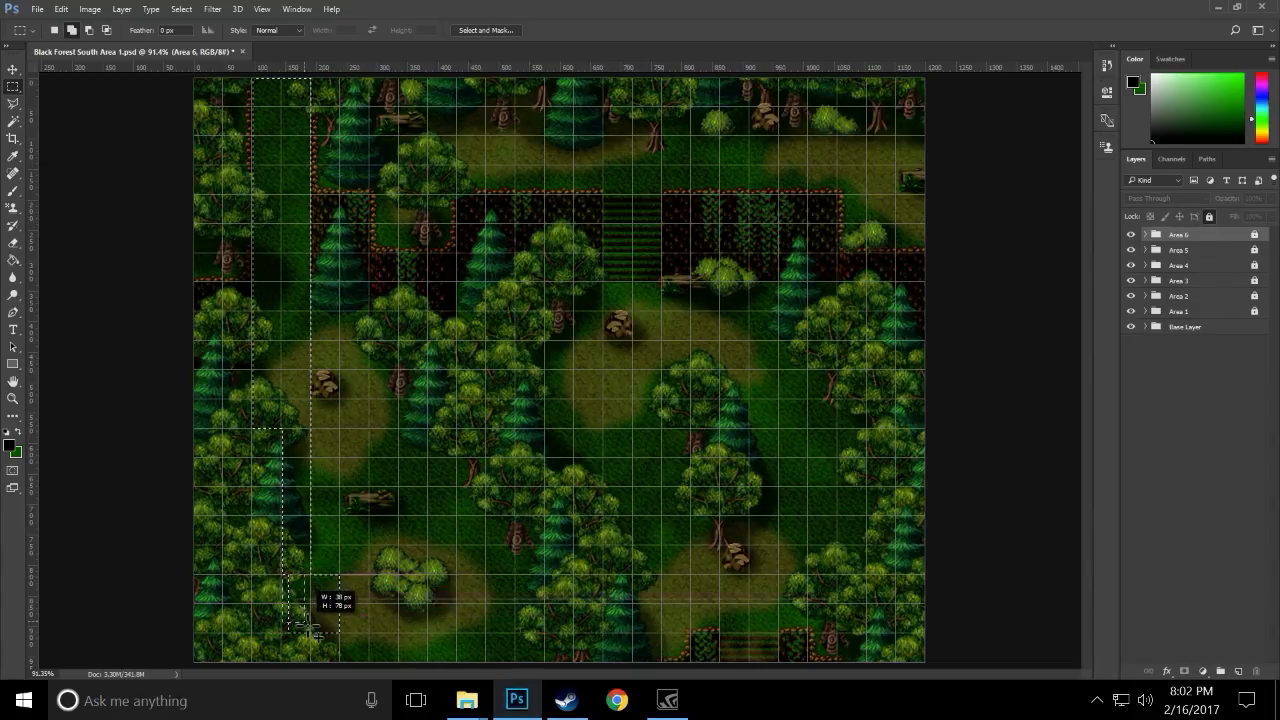
pyautogui.moveTo(316, 626); pyautogui.dragTo(338, 660)
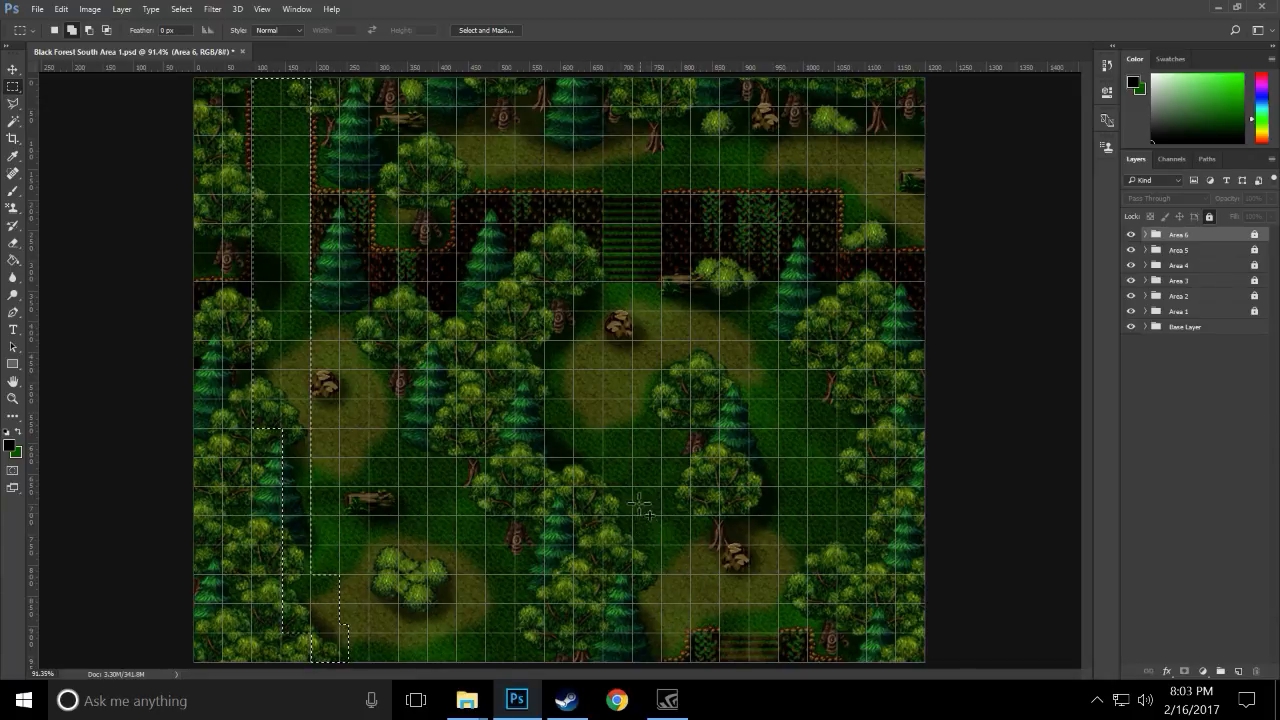
# - Add grid cells at the right edge of the central tree cluster and around the treetop in the central clearing to the selection
pyautogui.moveTo(603, 466); pyautogui.dragTo(632, 518)
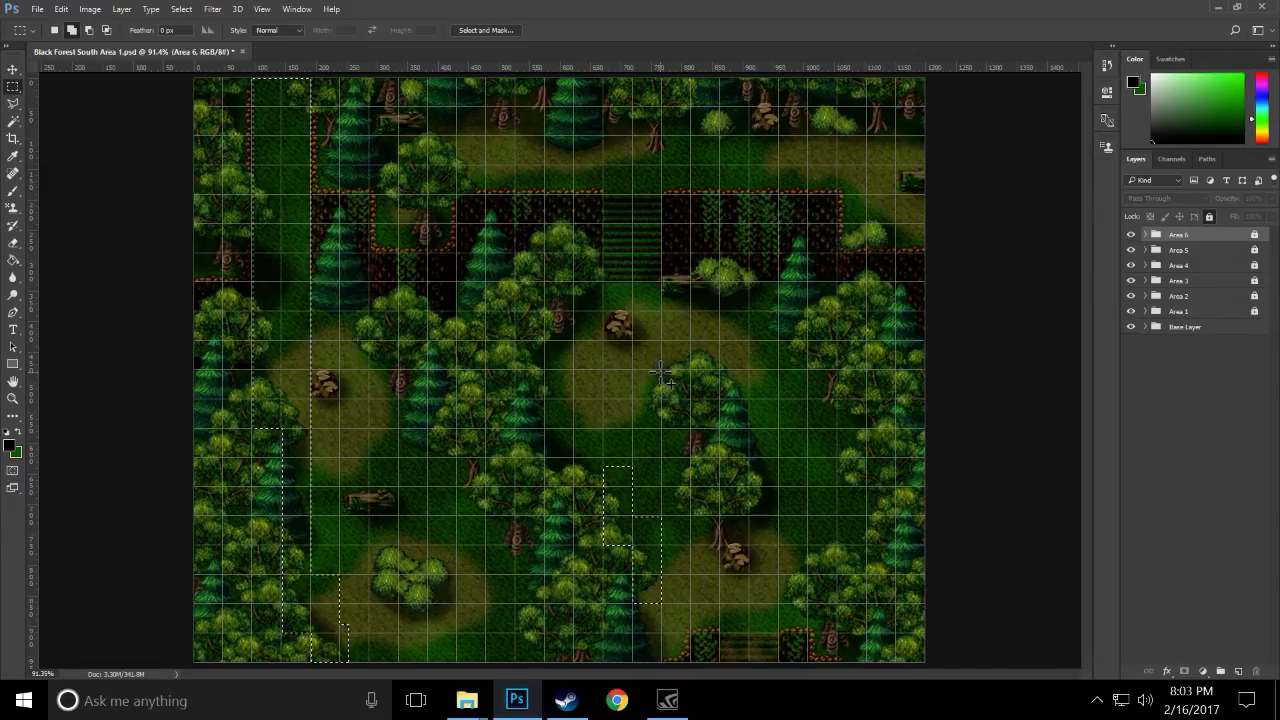
pyautogui.moveTo(650, 370); pyautogui.dragTo(737, 340)
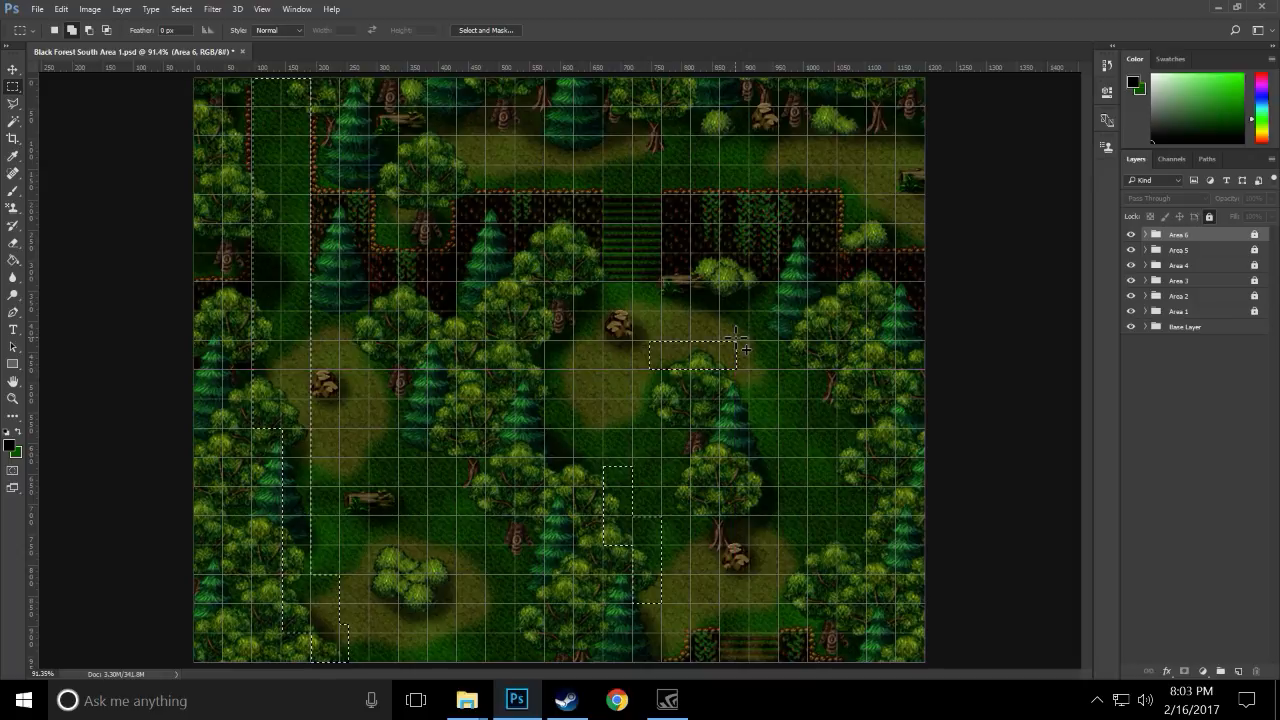
pyautogui.moveTo(651, 370); pyautogui.dragTo(737, 398)
pyautogui.moveTo(650, 370); pyautogui.dragTo(664, 398)
pyautogui.moveTo(768, 398); pyautogui.dragTo(737, 370)
pyautogui.moveTo(651, 399); pyautogui.dragTo(767, 428)
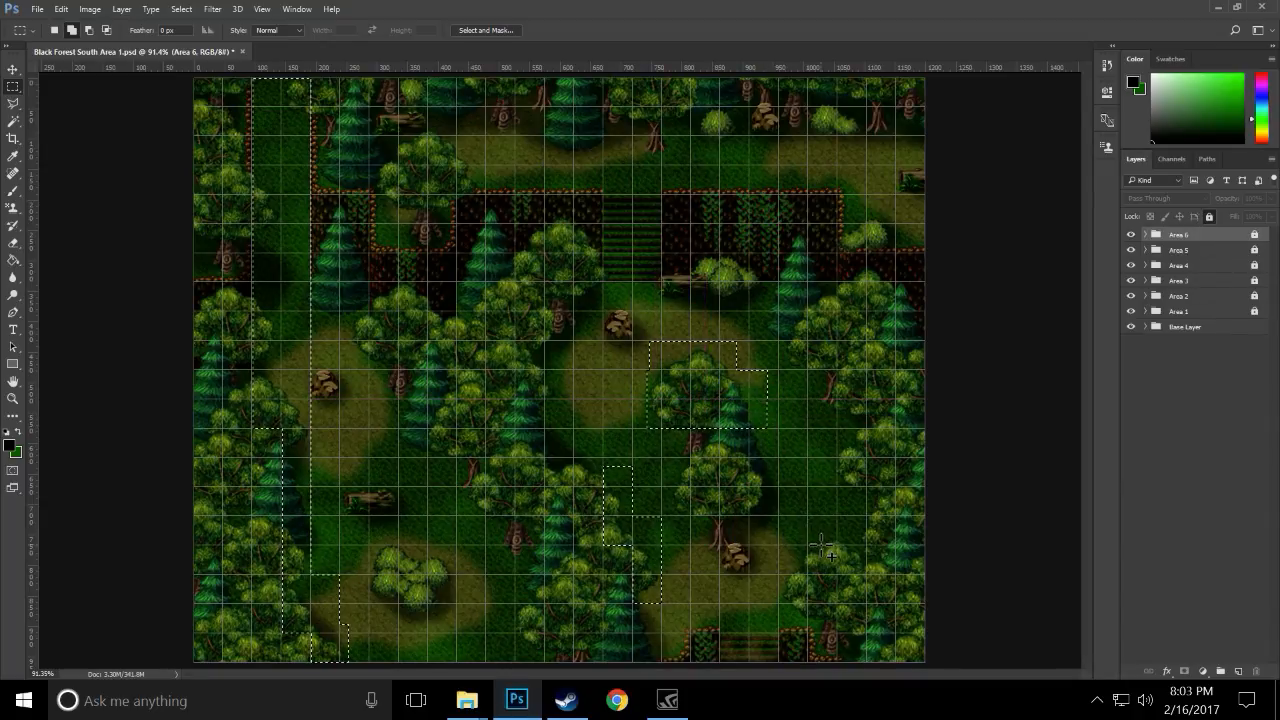
# - Extend the selection over the inner edges of the right-hand trees and the treetop above the small cliff ledge
pyautogui.moveTo(780, 604); pyautogui.dragTo(866, 428)
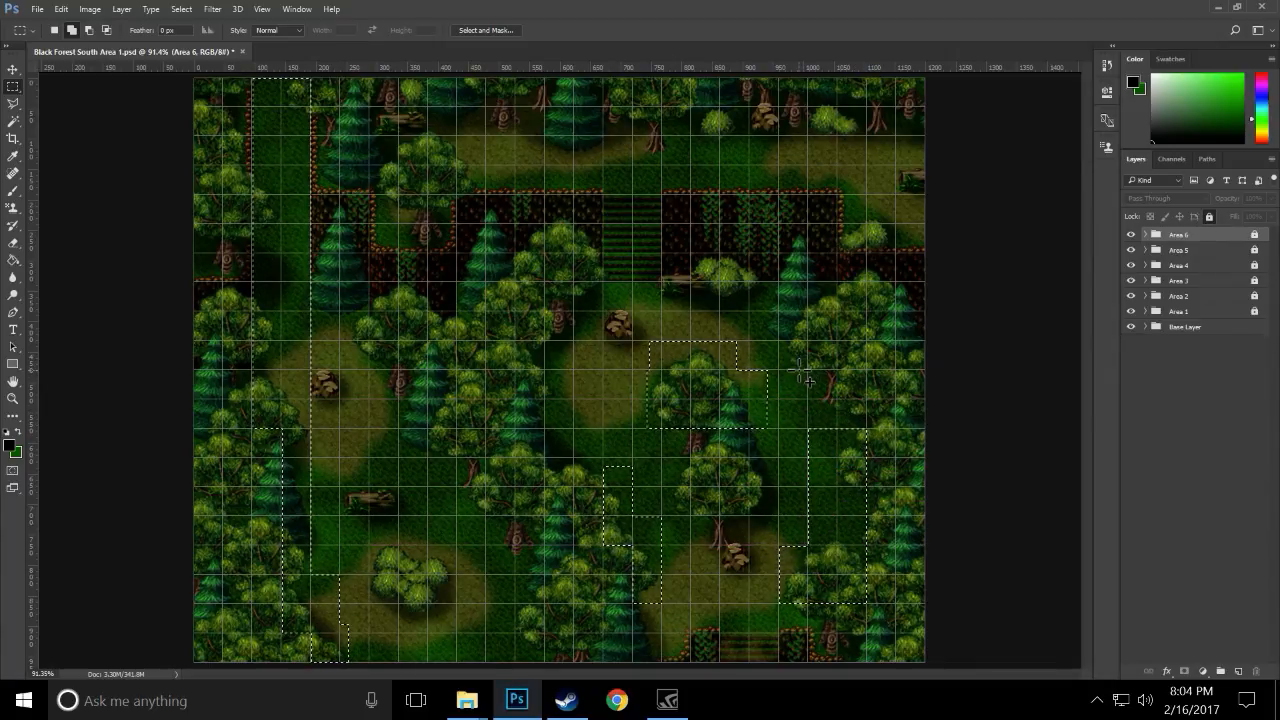
pyautogui.moveTo(779, 370)
pyautogui.mouseDown()
pyautogui.moveTo(811, 334)
pyautogui.moveTo(802, 374)
pyautogui.mouseUp()
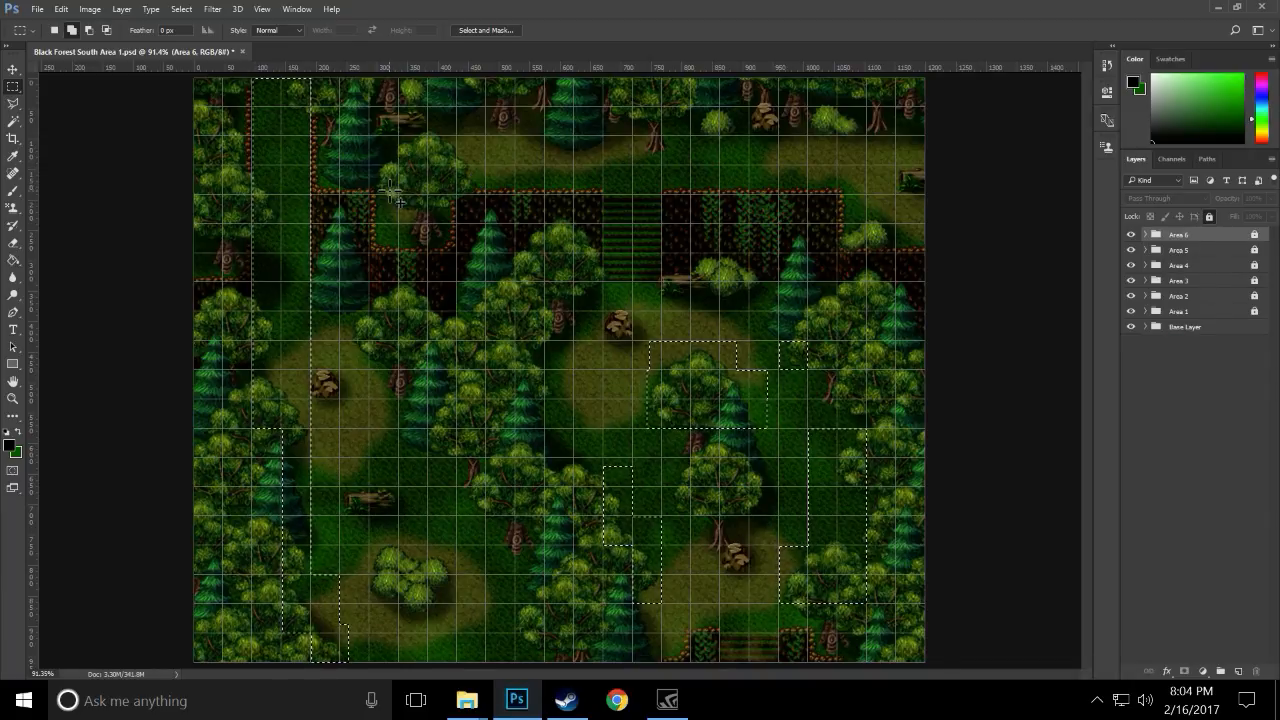
pyautogui.moveTo(371, 167); pyautogui.dragTo(485, 193)
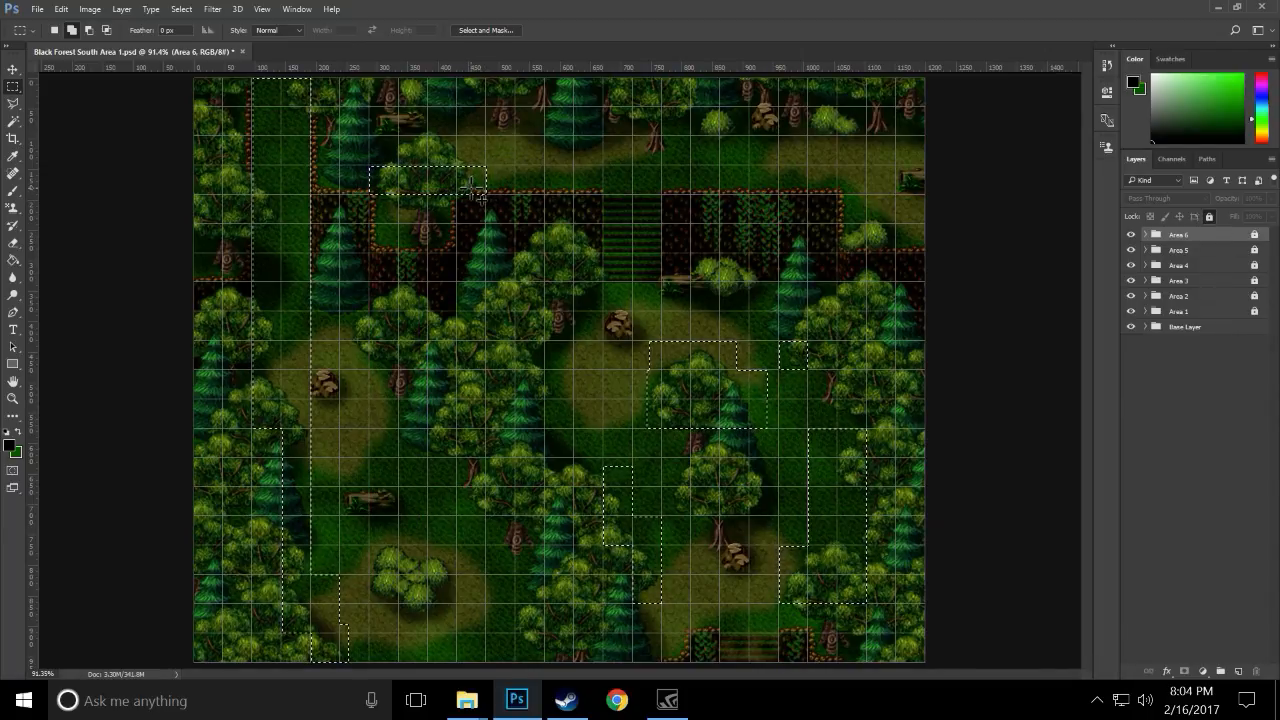
pyautogui.moveTo(352, 153); pyautogui.dragTo(370, 177)
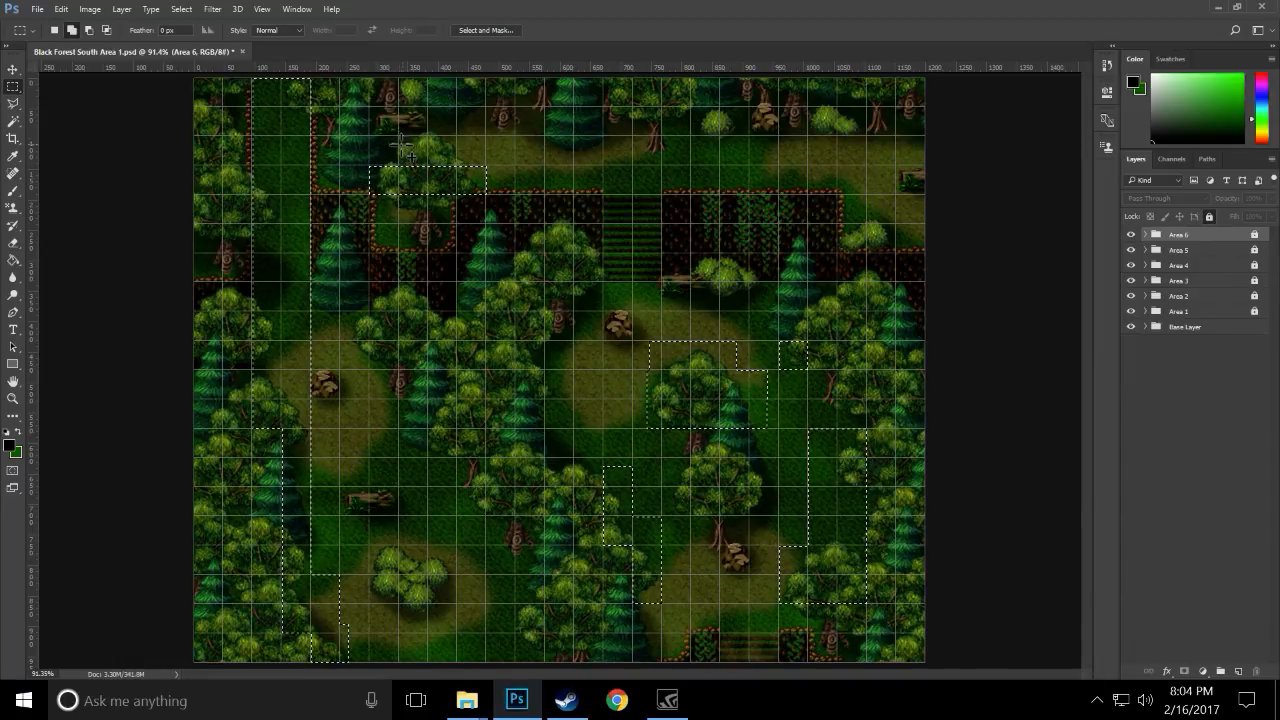
pyautogui.moveTo(392, 145); pyautogui.dragTo(448, 176)
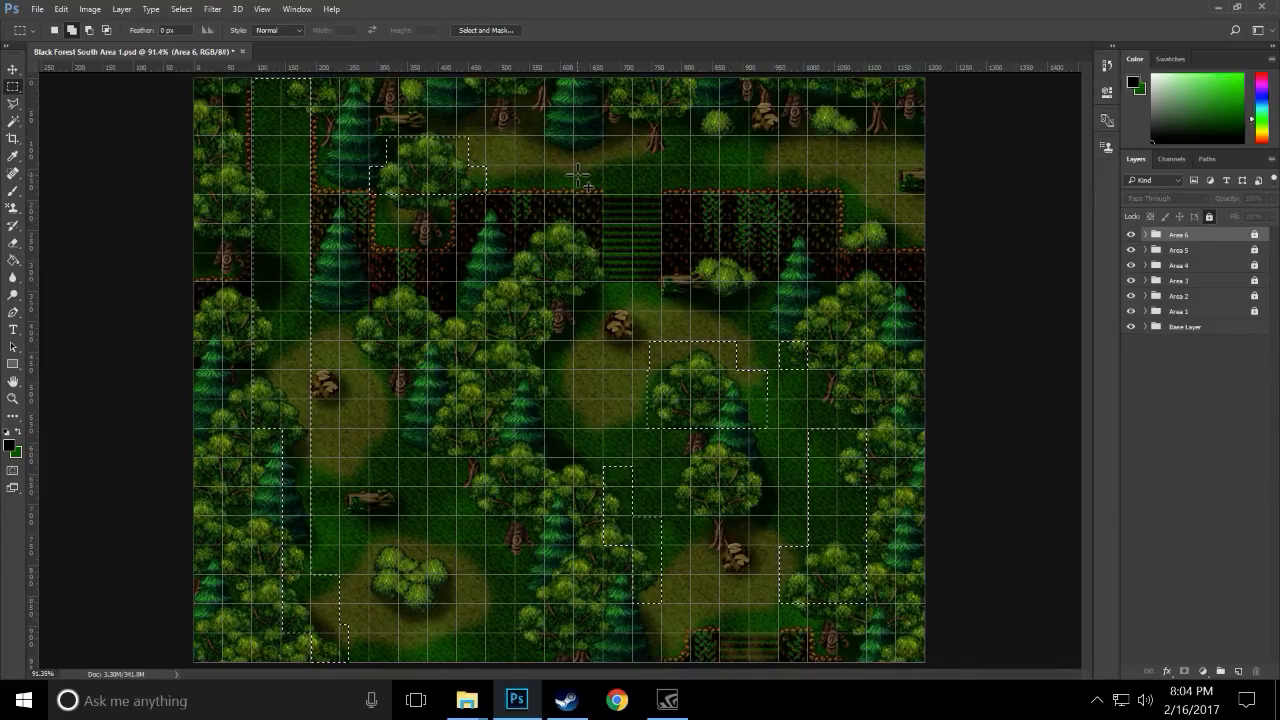
# - Turn off snapping so the selection around the treetop above the cliff ledge can be refined freehand
pyautogui.press('z')
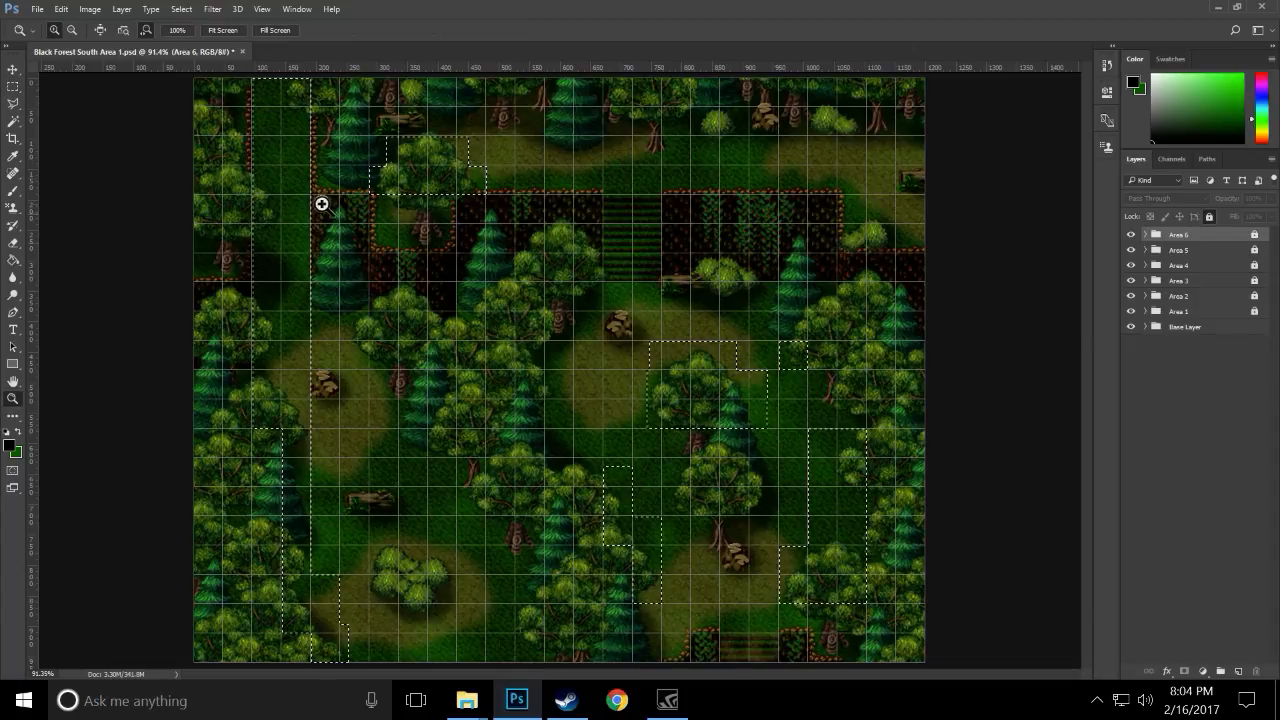
pyautogui.click(383, 180)
pyautogui.click(370, 190)
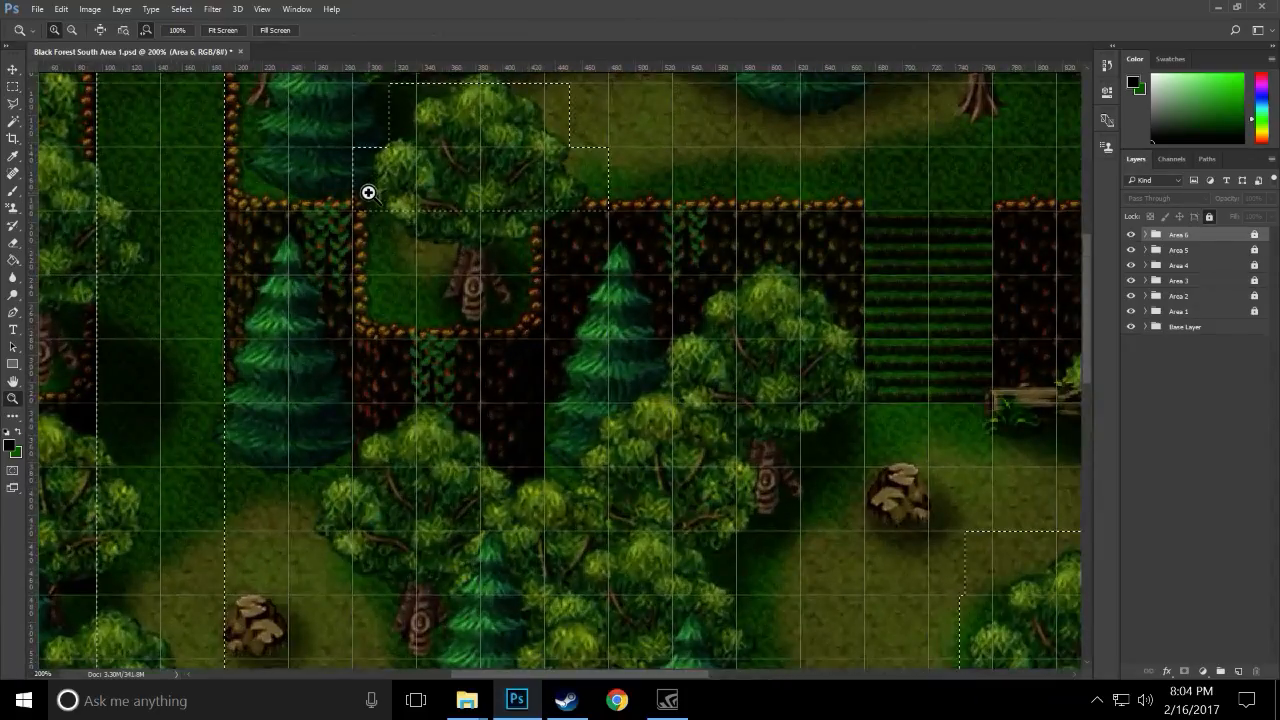
pyautogui.click(368, 192)
pyautogui.scroll(3, 400, 237)
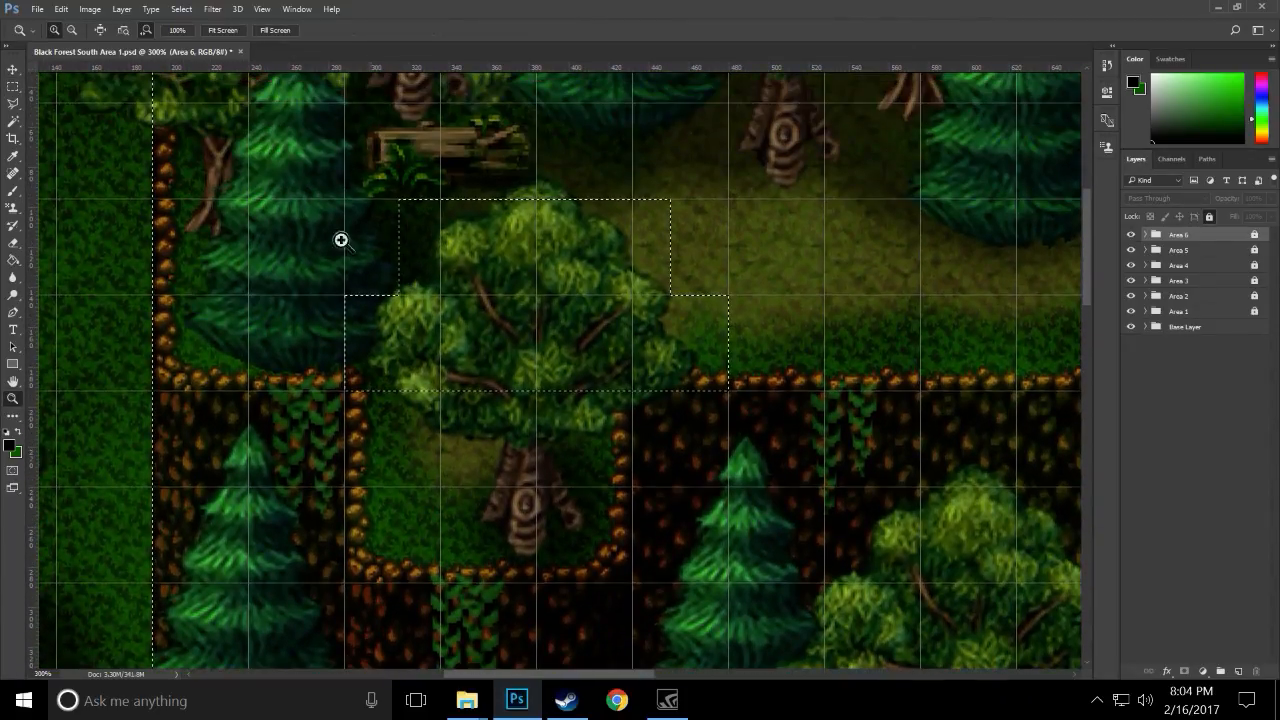
pyautogui.click(183, 10)
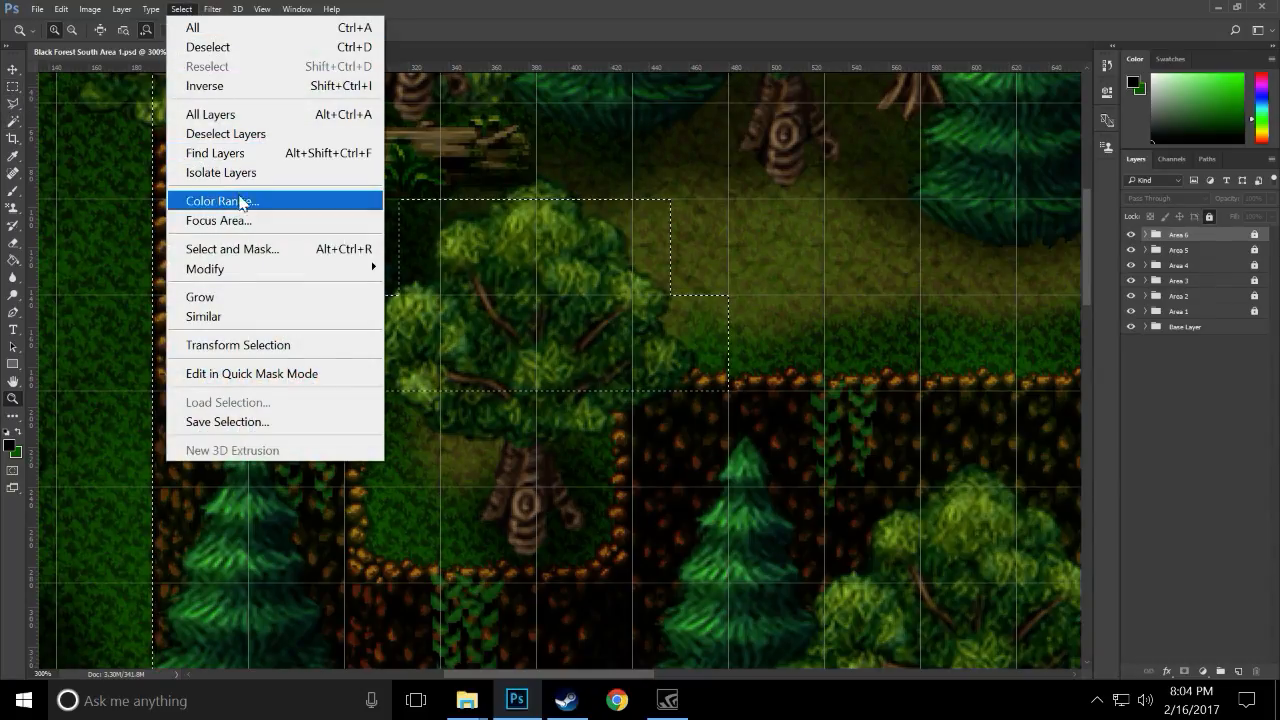
pyautogui.moveTo(240, 12)
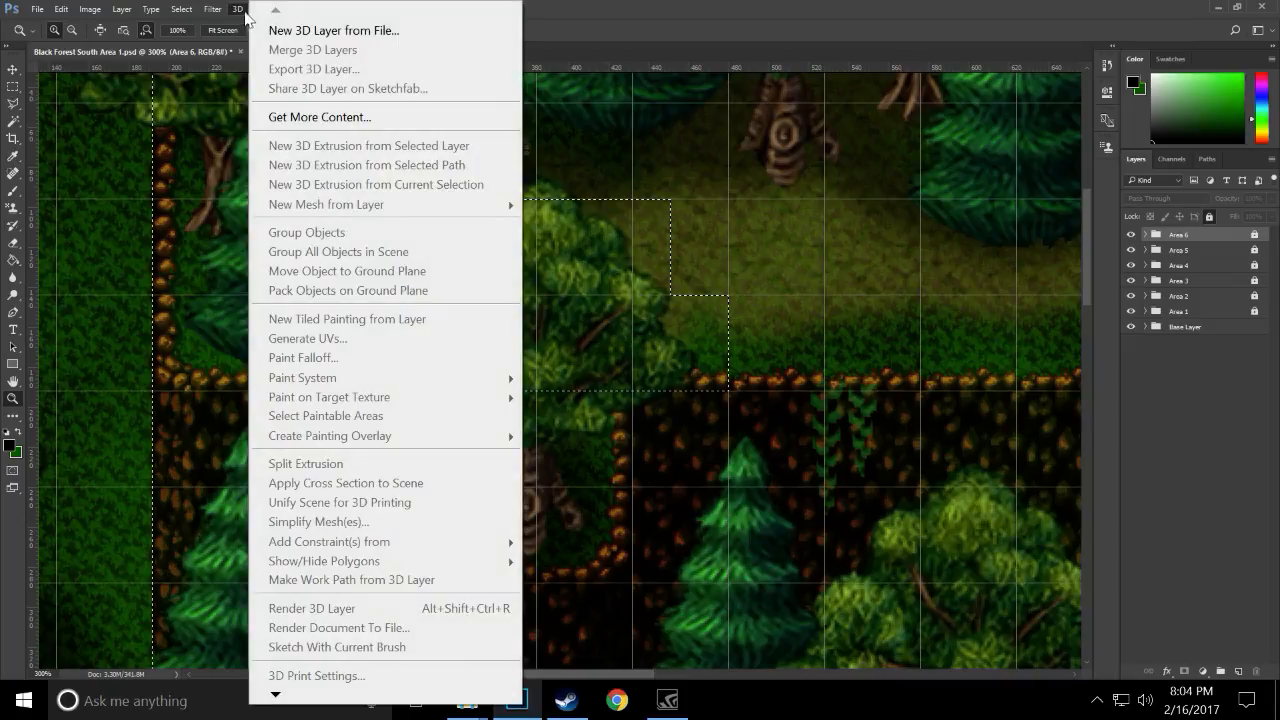
pyautogui.click(400, 12)
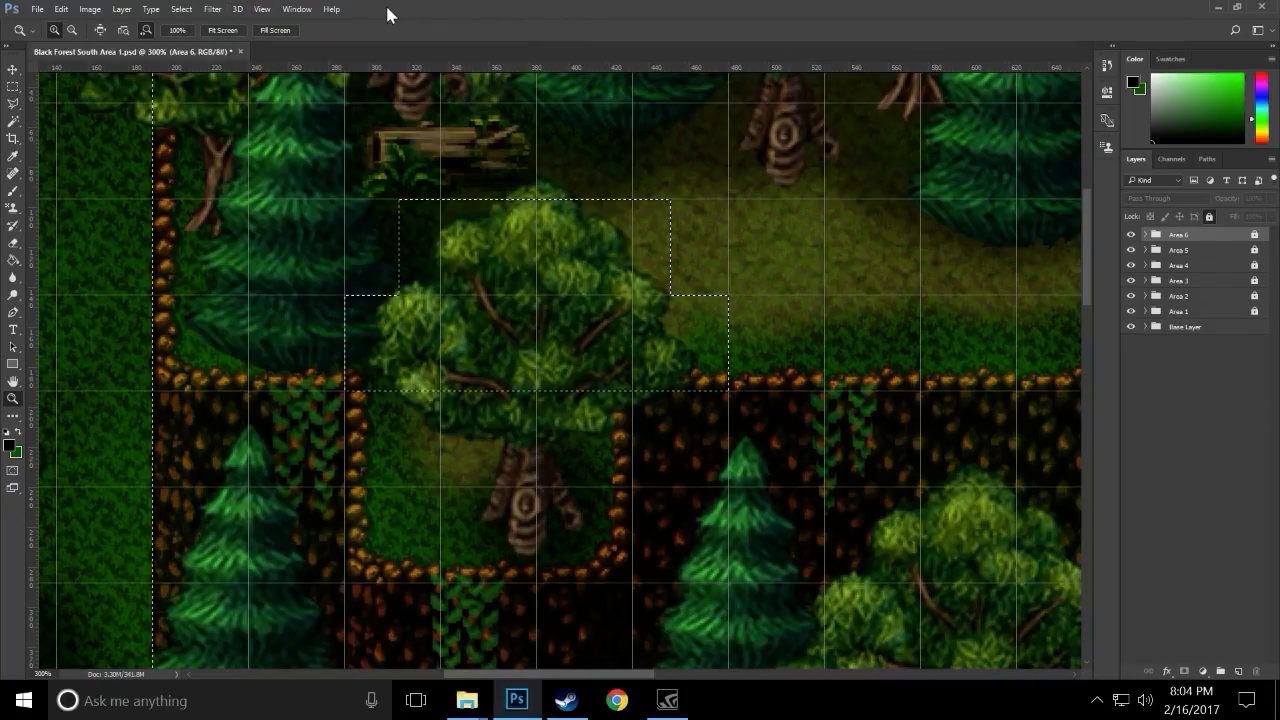
pyautogui.click(264, 10)
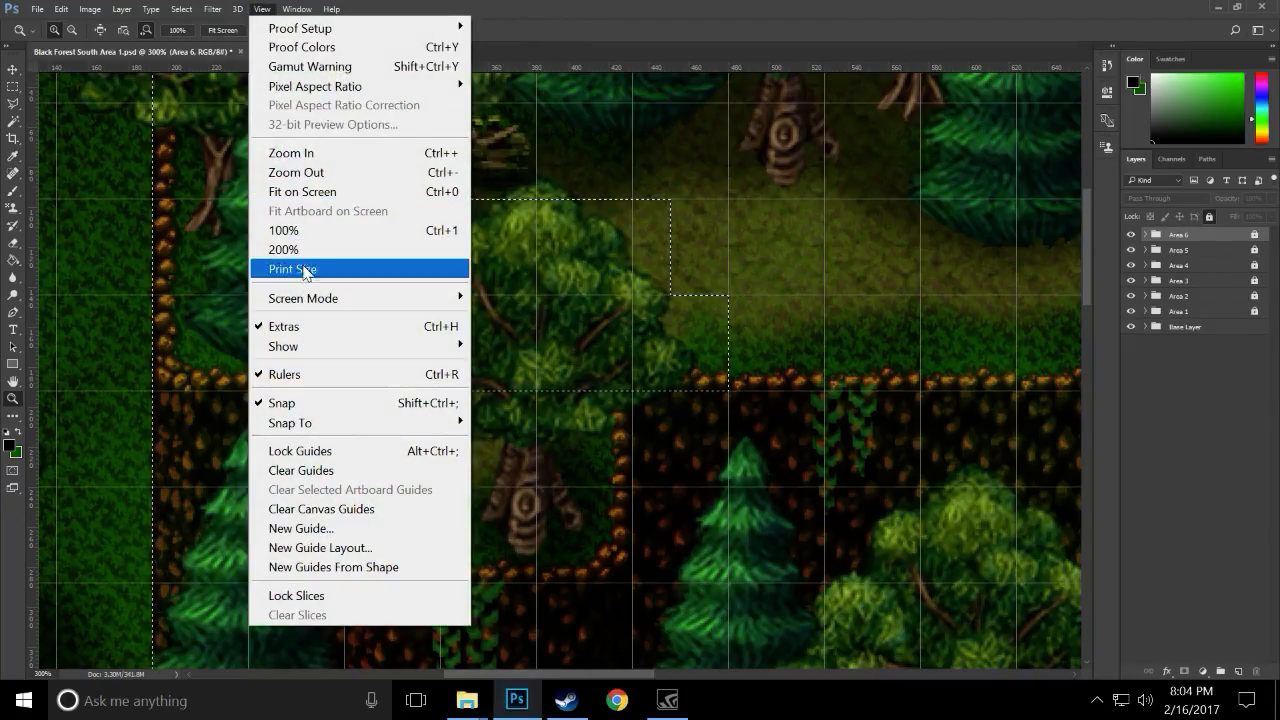
pyautogui.click(328, 403)
# - Reshape the selection with the Lasso Tool to follow the left outline and tip of the treetop above the cliff ledge
pyautogui.click(16, 108)
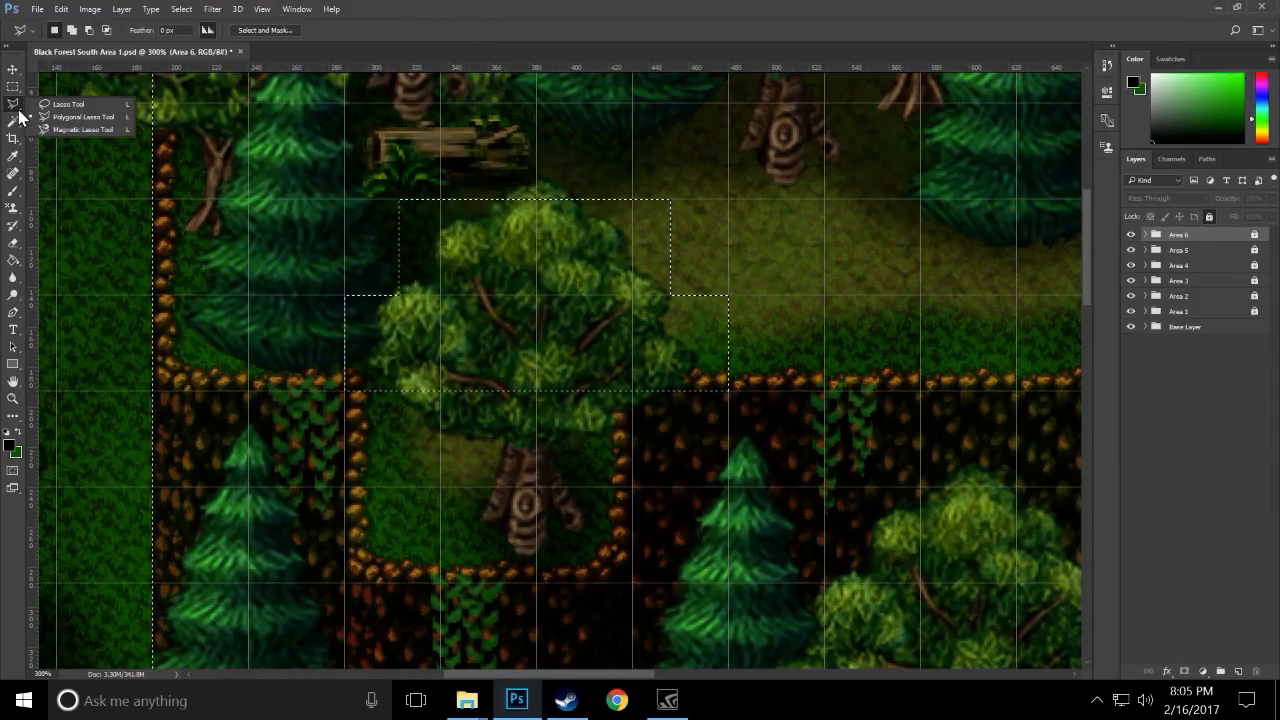
pyautogui.click(60, 104)
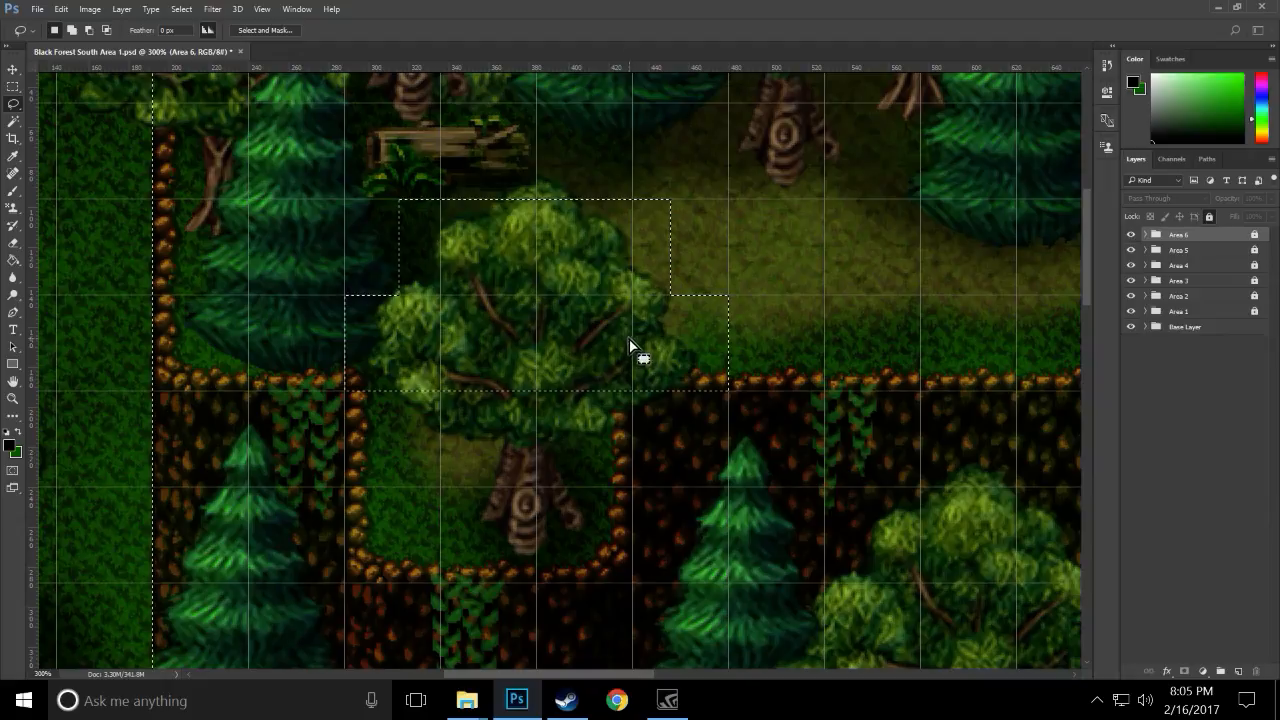
pyautogui.moveTo(390, 297)
pyautogui.mouseDown()
pyautogui.moveTo(402, 279)
pyautogui.moveTo(417, 298)
pyautogui.mouseUp()
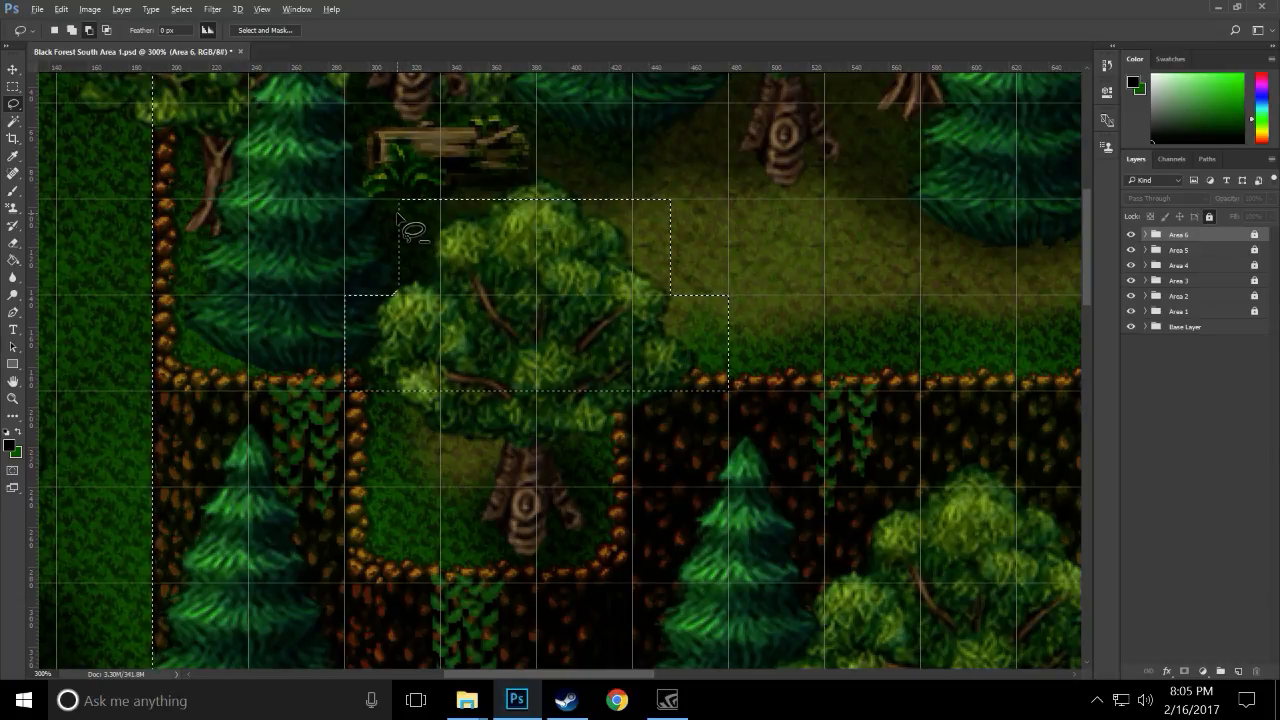
pyautogui.moveTo(516, 192)
pyautogui.mouseDown()
pyautogui.moveTo(449, 218)
pyautogui.moveTo(423, 282)
pyautogui.moveTo(381, 305)
pyautogui.moveTo(389, 344)
pyautogui.moveTo(366, 362)
pyautogui.moveTo(376, 383)
pyautogui.moveTo(365, 427)
pyautogui.moveTo(273, 370)
pyautogui.moveTo(268, 270)
pyautogui.moveTo(363, 194)
pyautogui.moveTo(463, 155)
pyautogui.moveTo(512, 168)
pyautogui.moveTo(501, 201)
pyautogui.moveTo(529, 181)
pyautogui.moveTo(556, 184)
pyautogui.moveTo(588, 214)
pyautogui.moveTo(586, 244)
pyautogui.moveTo(526, 246)
pyautogui.mouseUp()
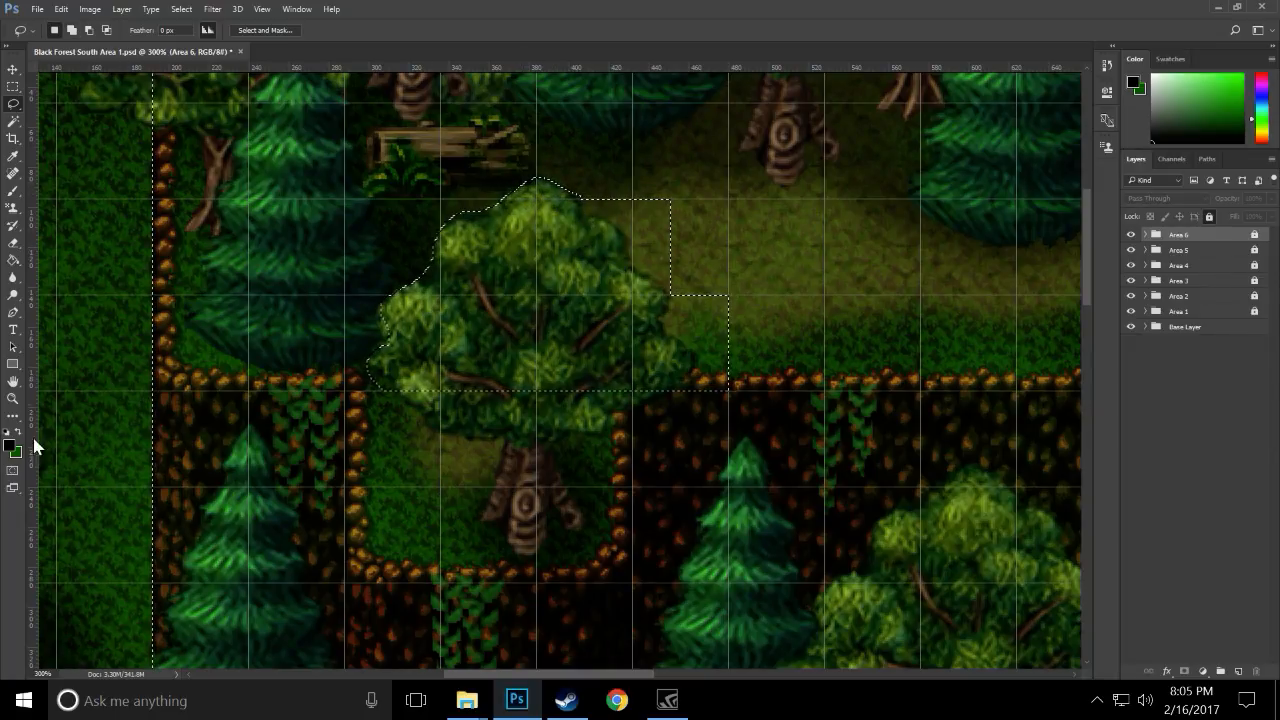
# - Return to rectangular selection with the whole map in view and turn snapping back on
pyautogui.click(13, 398)
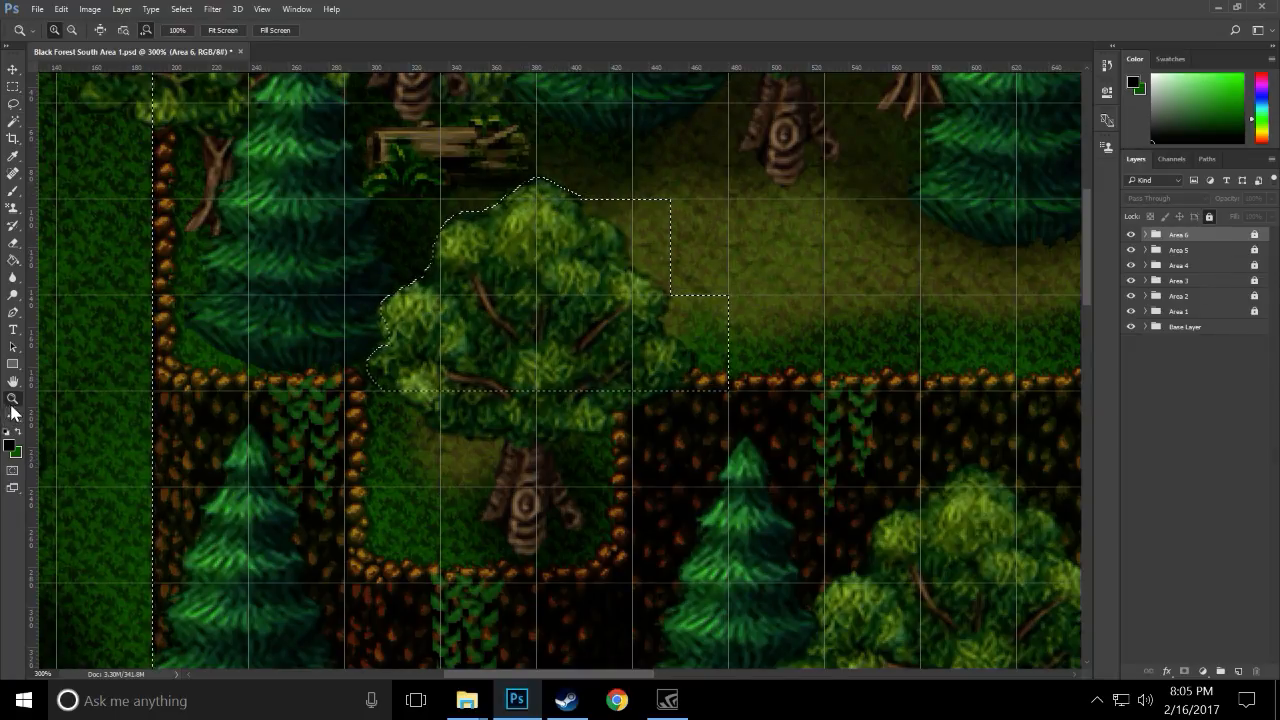
pyautogui.click(226, 32)
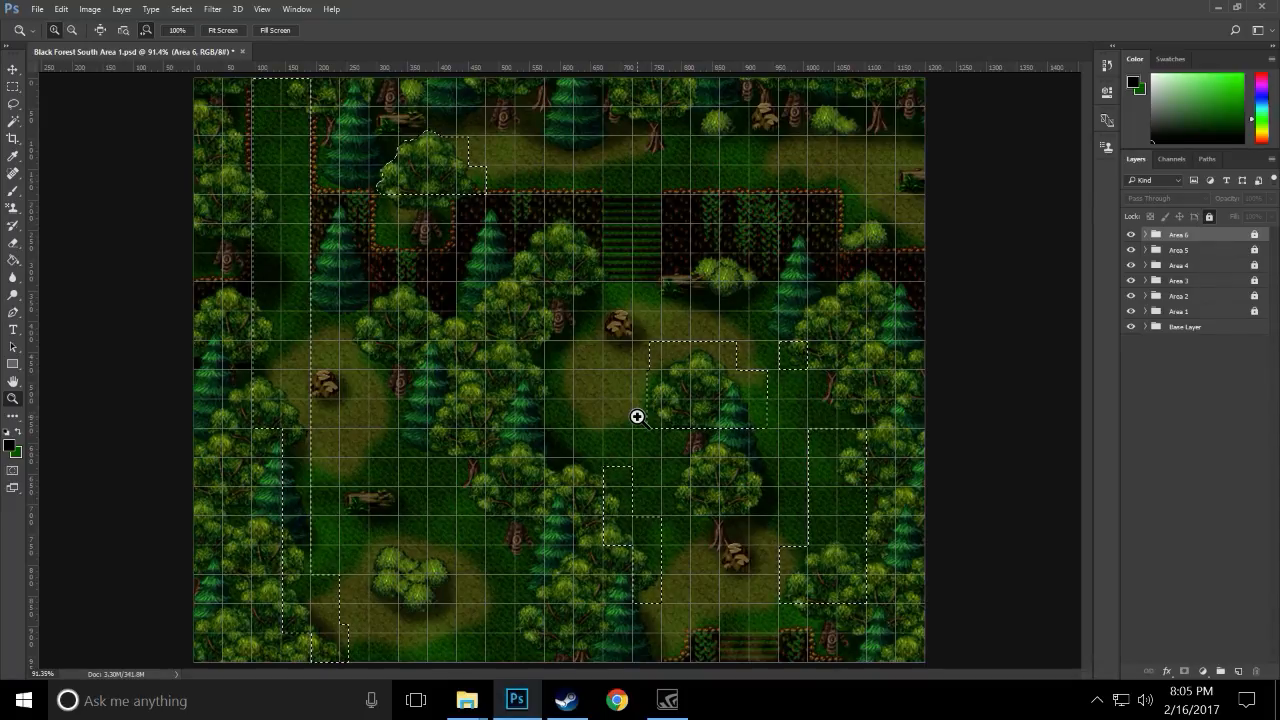
pyautogui.click(11, 88)
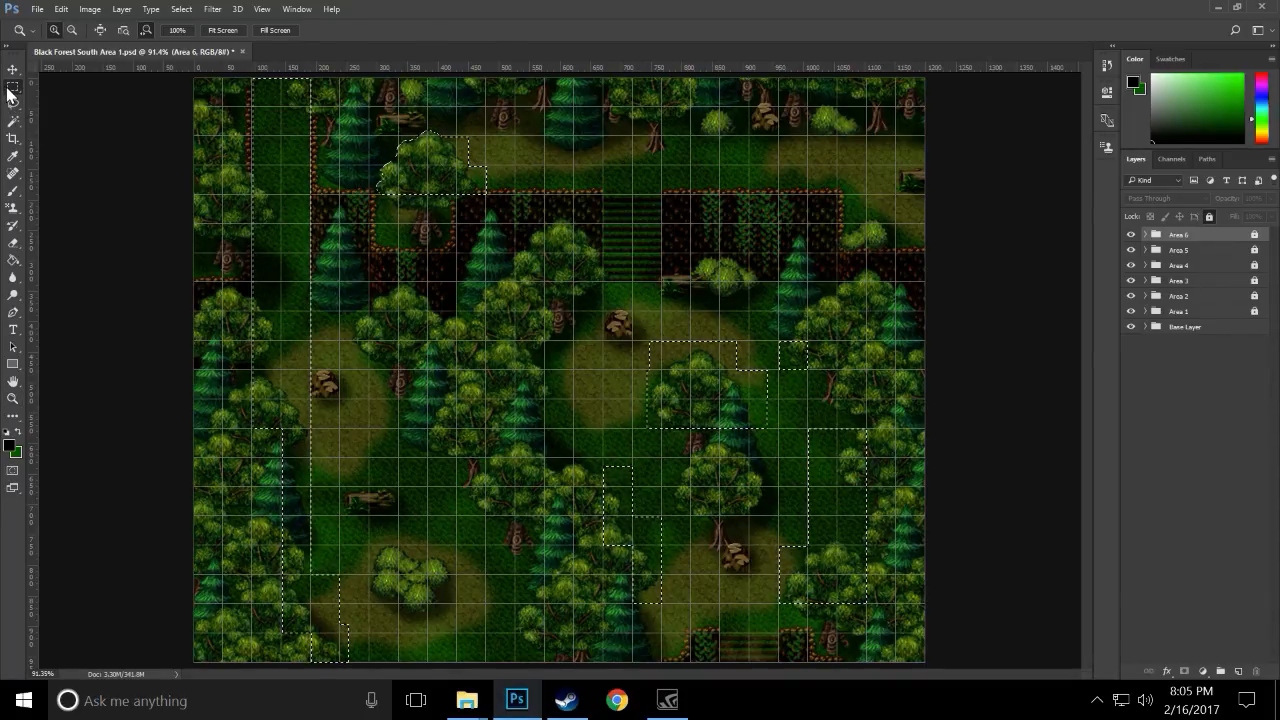
pyautogui.press('shift')
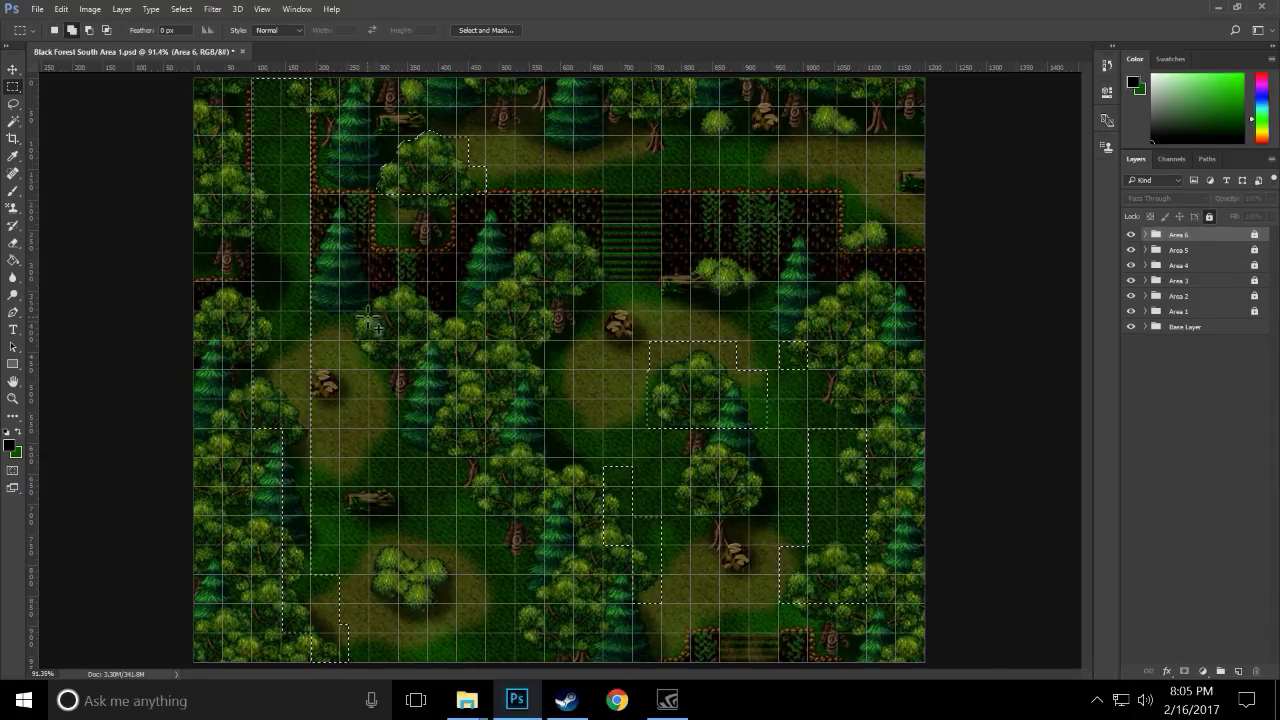
pyautogui.moveTo(343, 316); pyautogui.dragTo(365, 367)
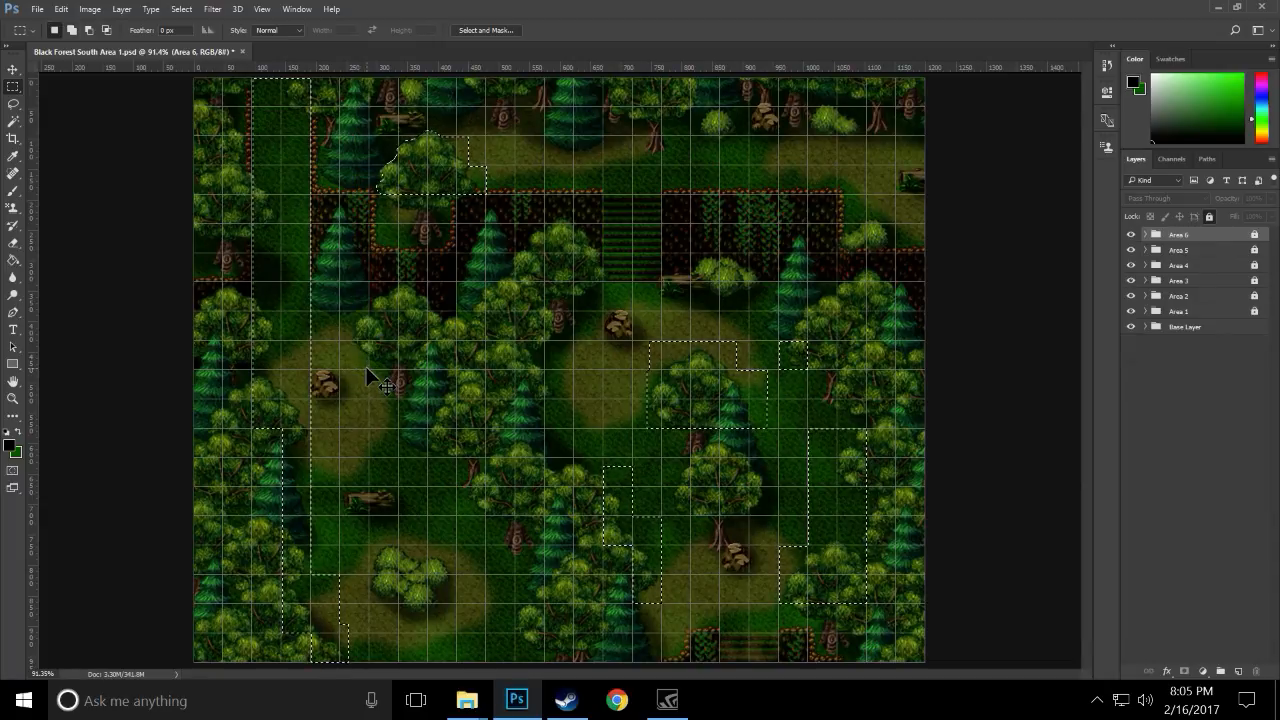
pyautogui.click(258, 14)
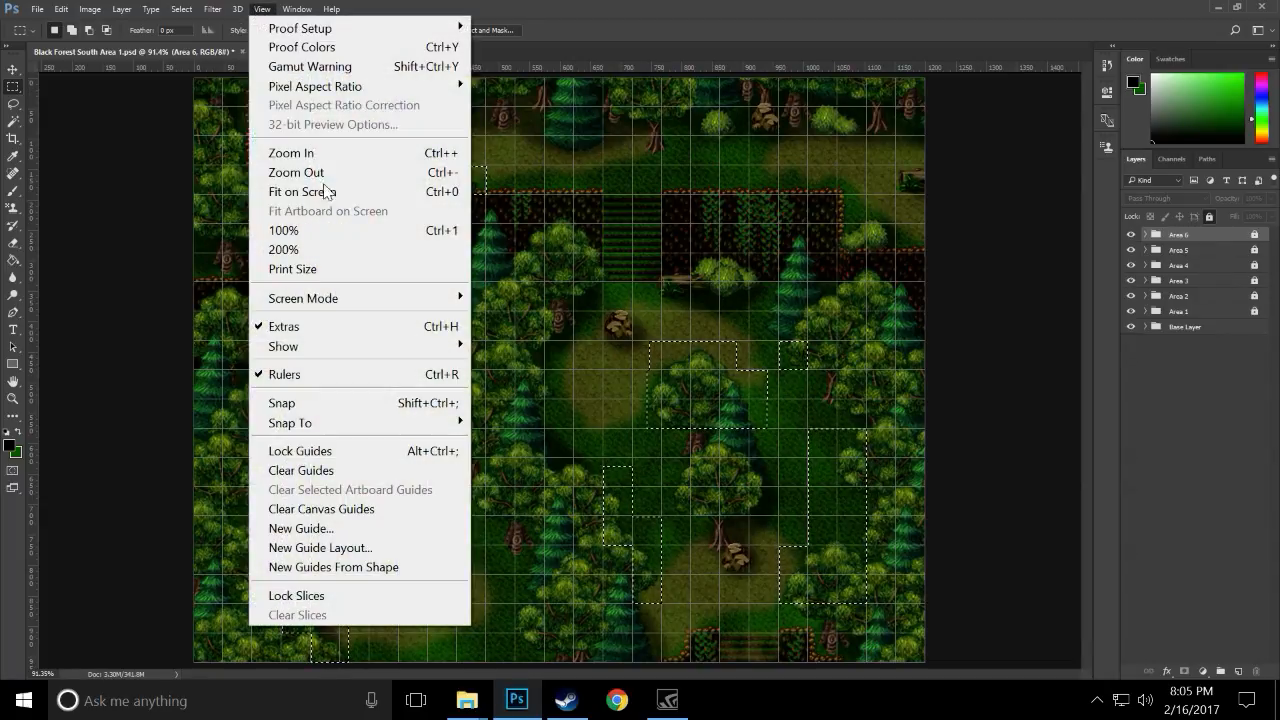
pyautogui.click(366, 402)
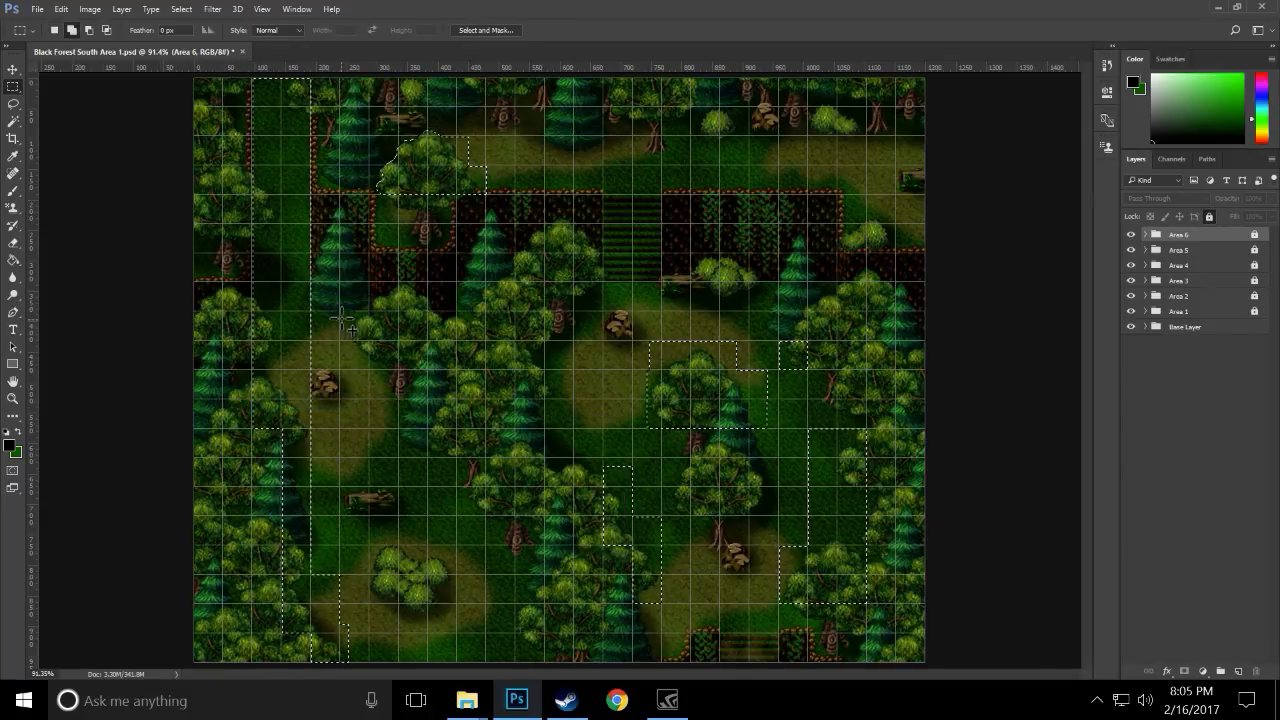
# - Add grid cells at the left edges of the central tree cluster, from the left clearing down to the map's bottom, to the selection
pyautogui.moveTo(340, 315); pyautogui.dragTo(369, 371)
pyautogui.moveTo(463, 517); pyautogui.dragTo(484, 489)
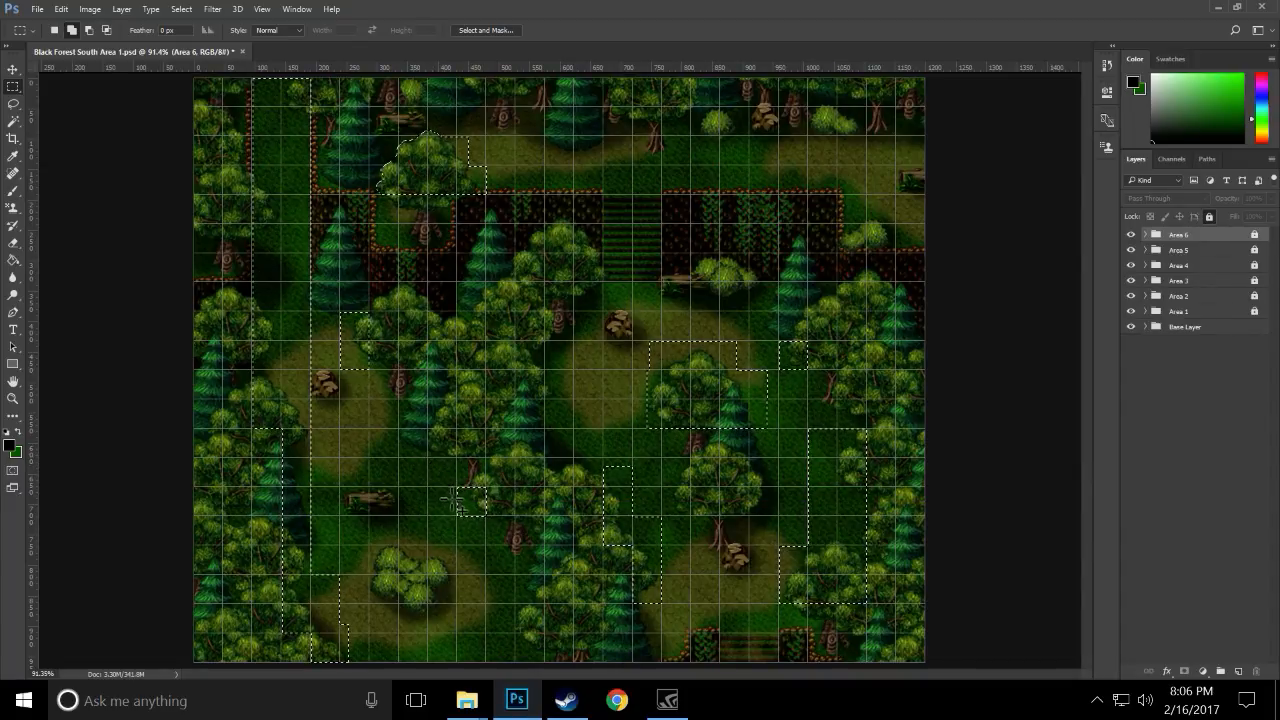
pyautogui.moveTo(519, 609); pyautogui.dragTo(543, 651)
pyautogui.moveTo(519, 607); pyautogui.dragTo(552, 630)
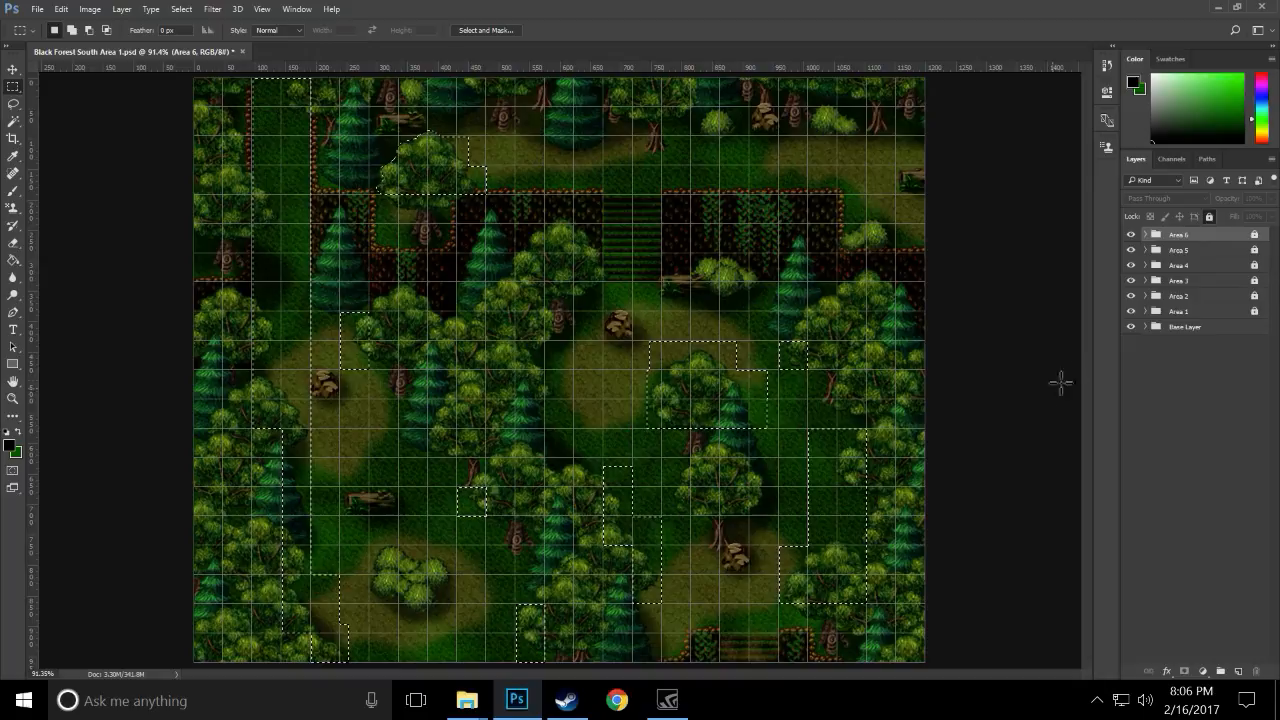
# - Hide the Base Layer, copy the selected tree regions merged, and paste them in place as a new layer
pyautogui.click(1131, 327)
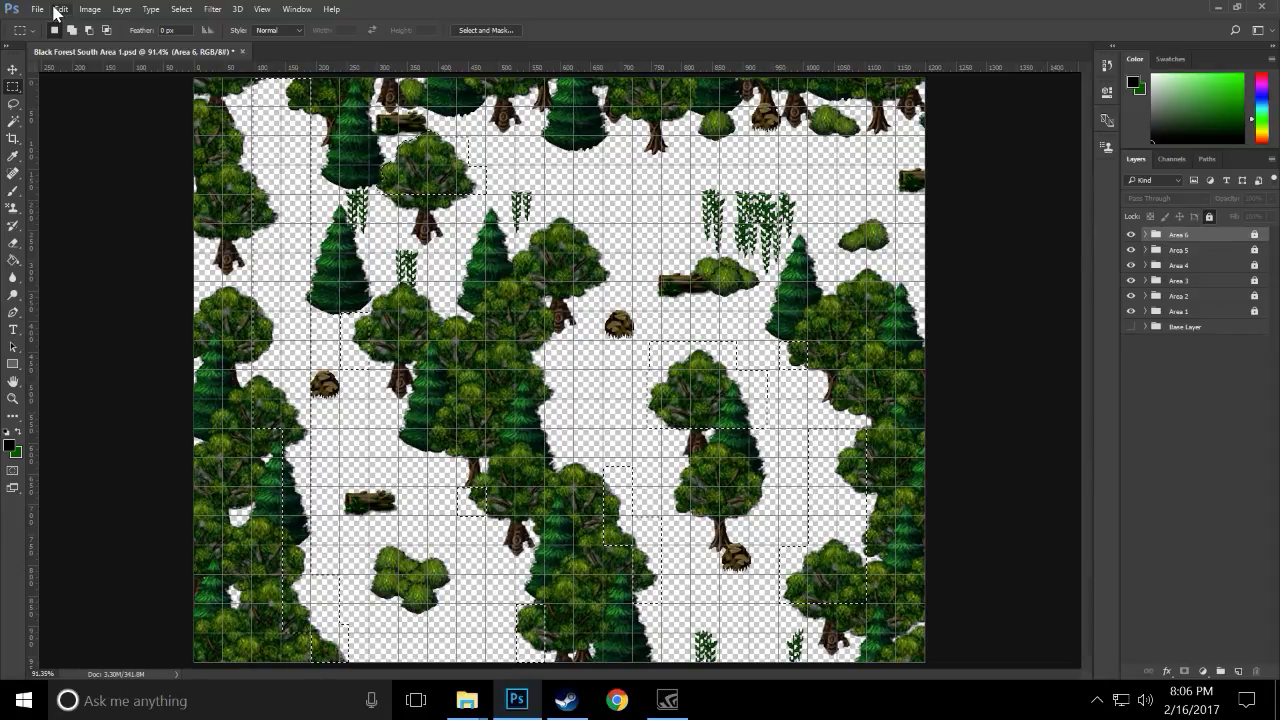
pyautogui.click(58, 10)
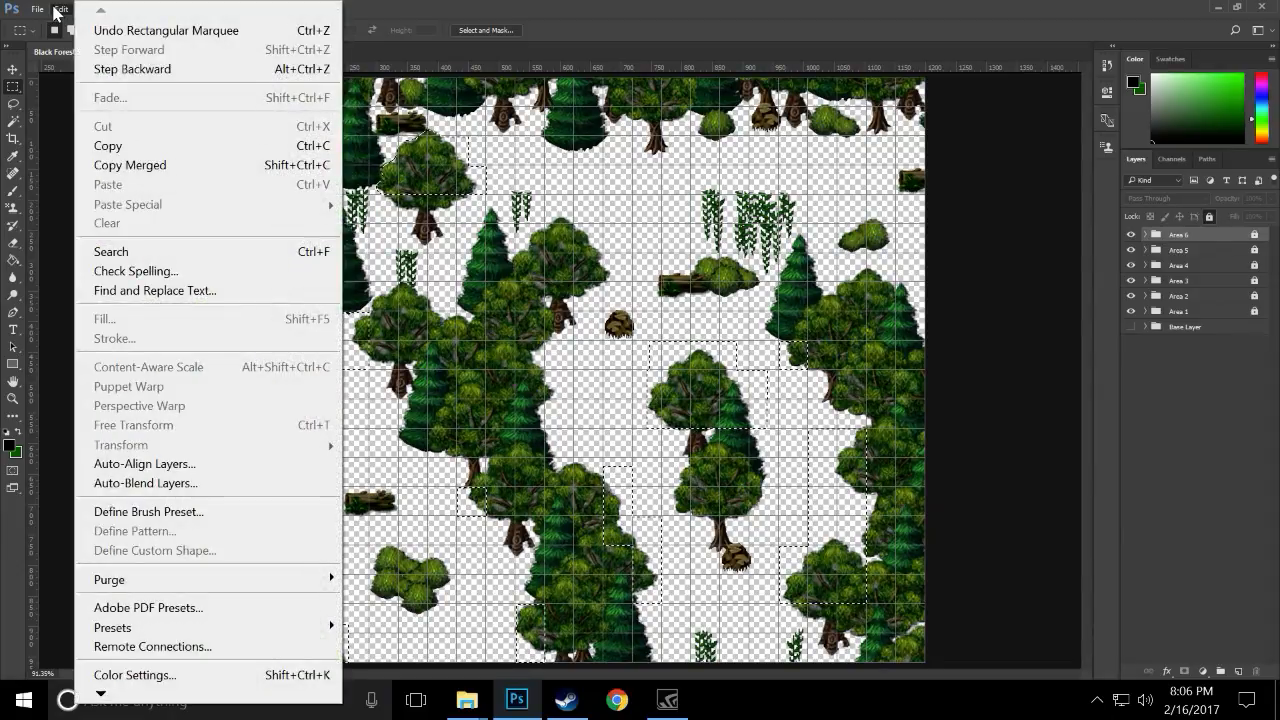
pyautogui.click(131, 164)
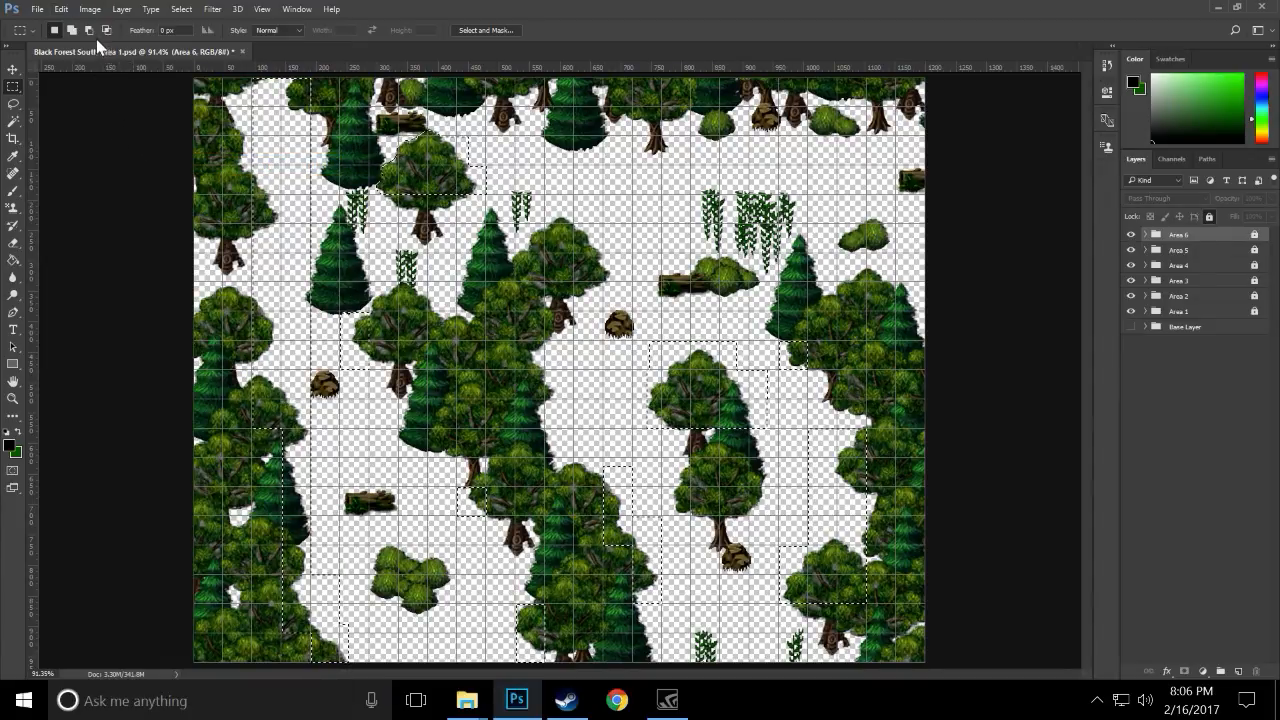
pyautogui.click(62, 10)
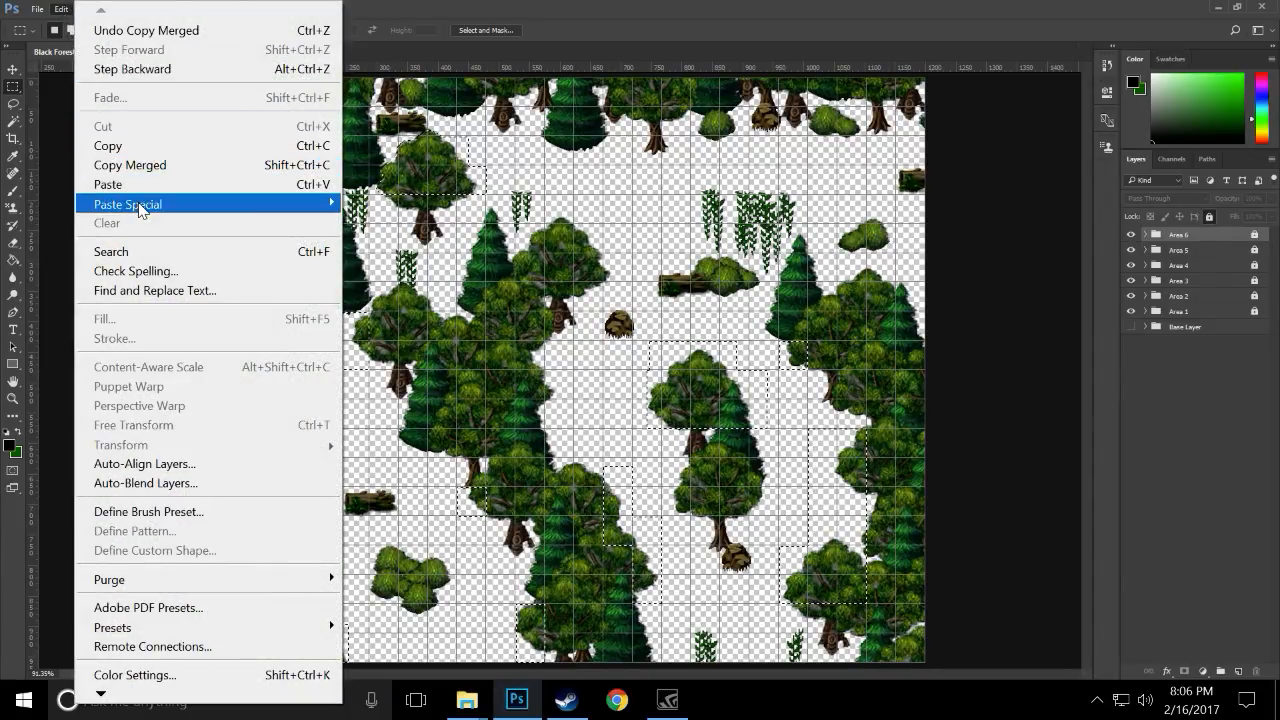
pyautogui.moveTo(152, 207)
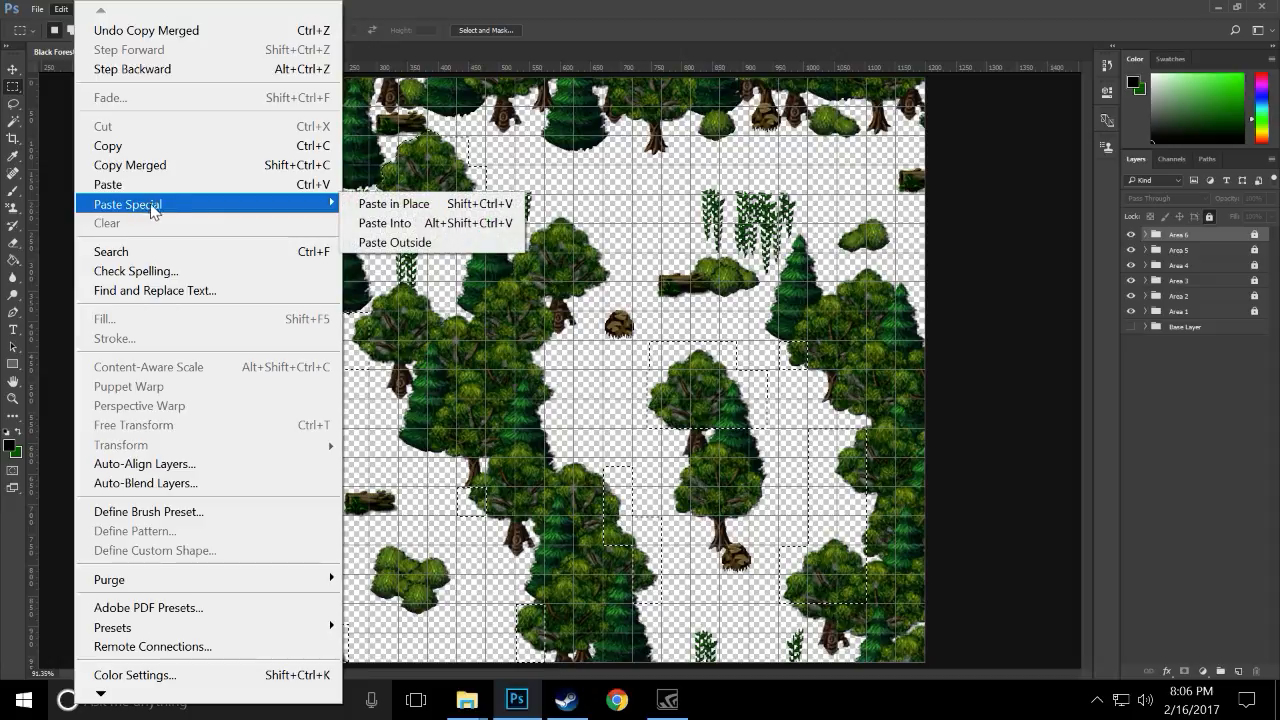
pyautogui.click(373, 206)
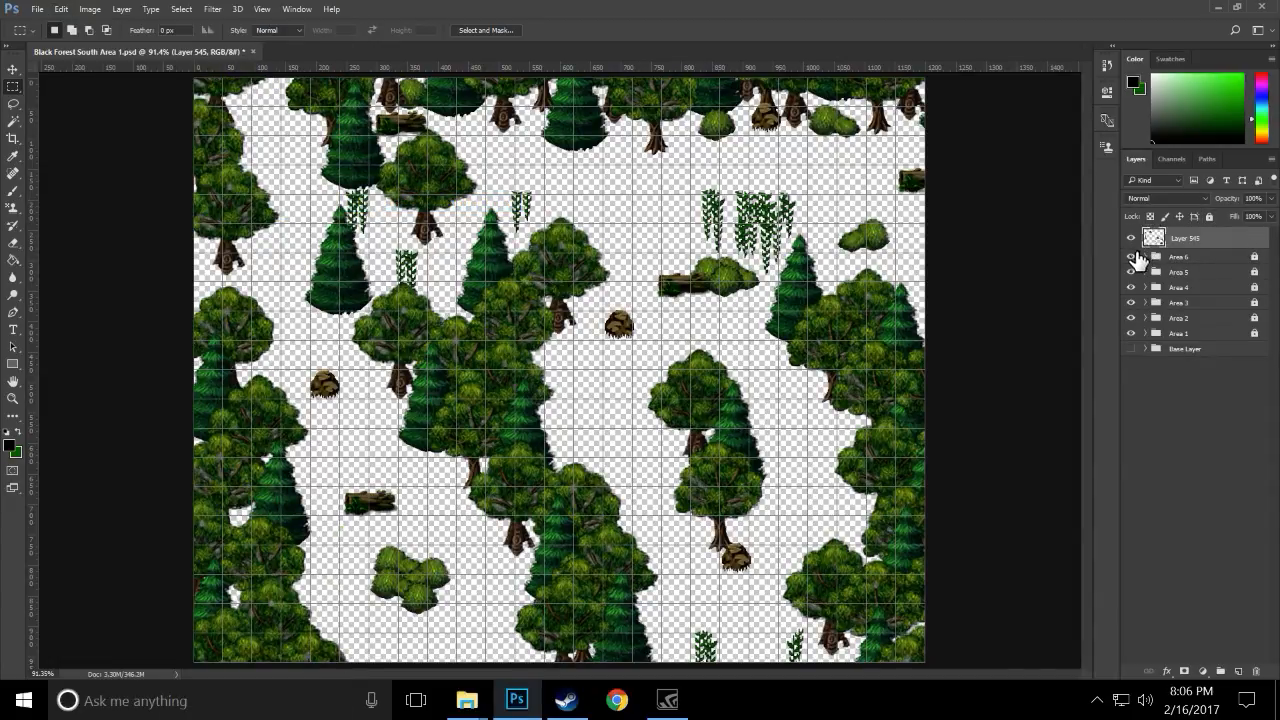
# - Rename the pasted layer Overlay and hide the Area 1 to Area 6 groups to isolate it
pyautogui.doubleClick(1185, 238)
pyautogui.click(1148, 402)
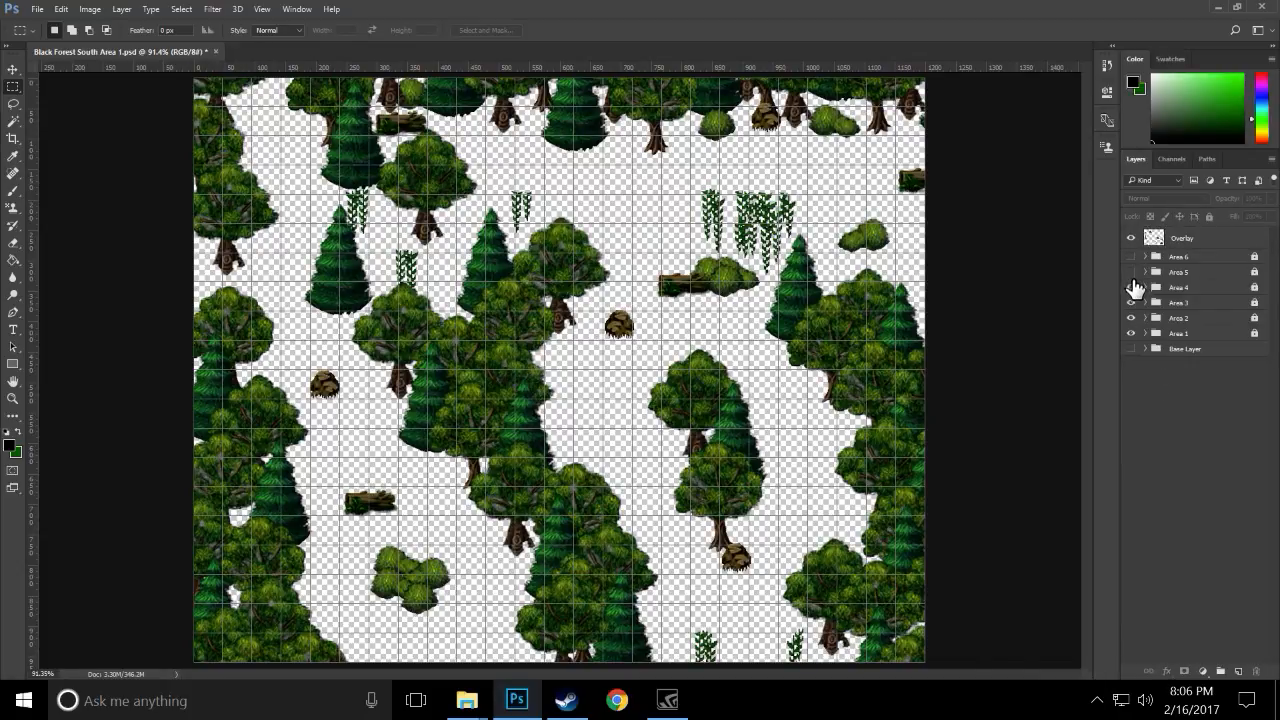
pyautogui.click(1131, 334)
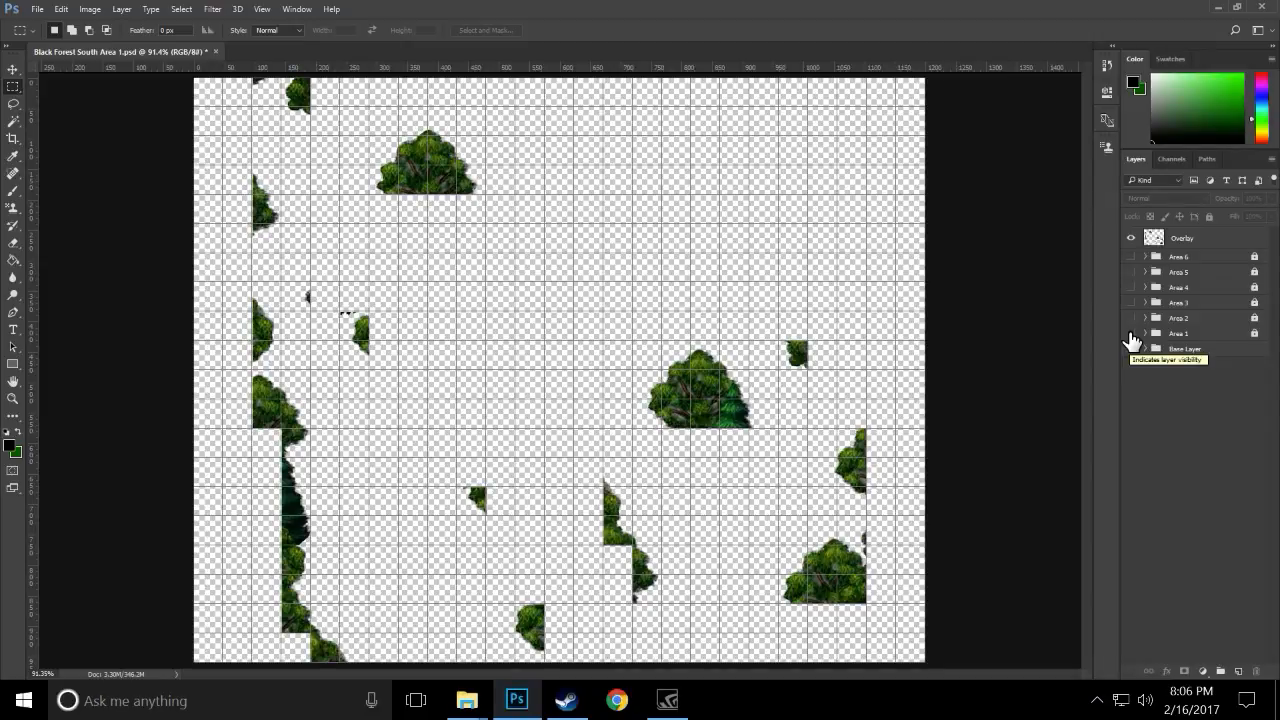
# - Show the Base Layer and all six Area groups again, and hide the Overlay layer
pyautogui.click(1131, 334)
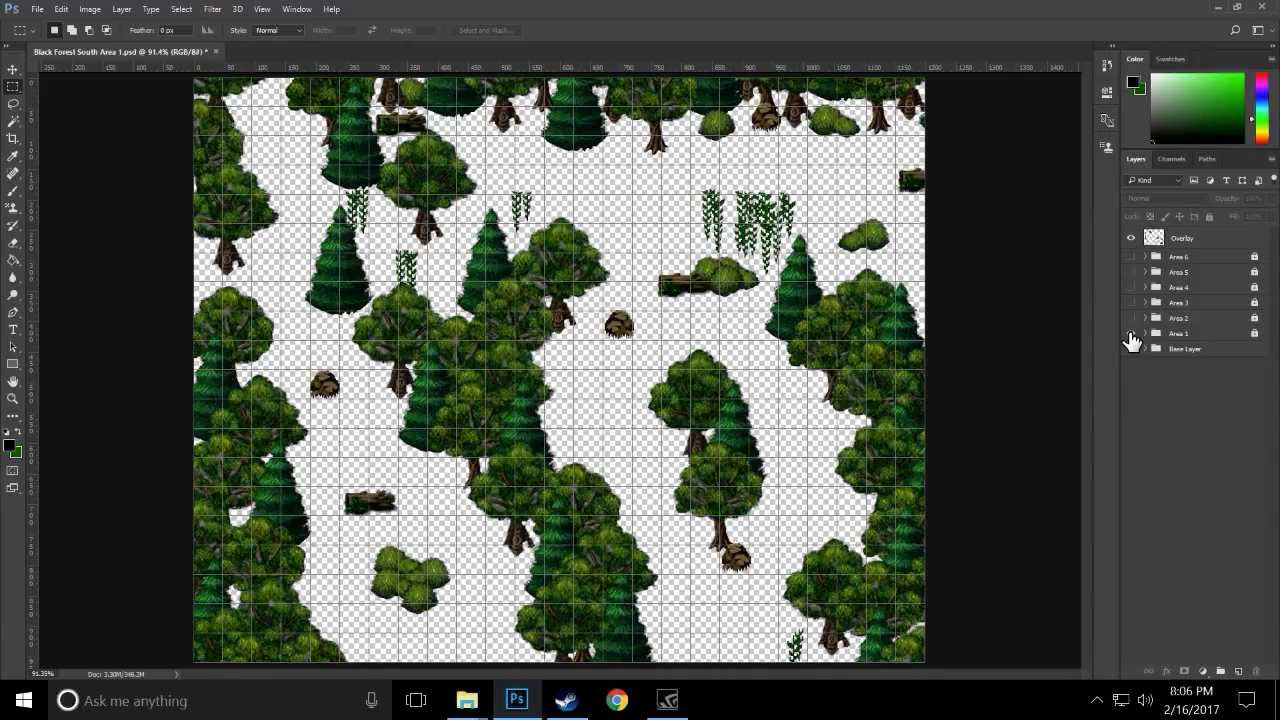
pyautogui.click(1131, 349)
pyautogui.click(1131, 318)
pyautogui.click(1131, 288)
pyautogui.click(1132, 304)
pyautogui.moveTo(1132, 288); pyautogui.dragTo(1131, 248)
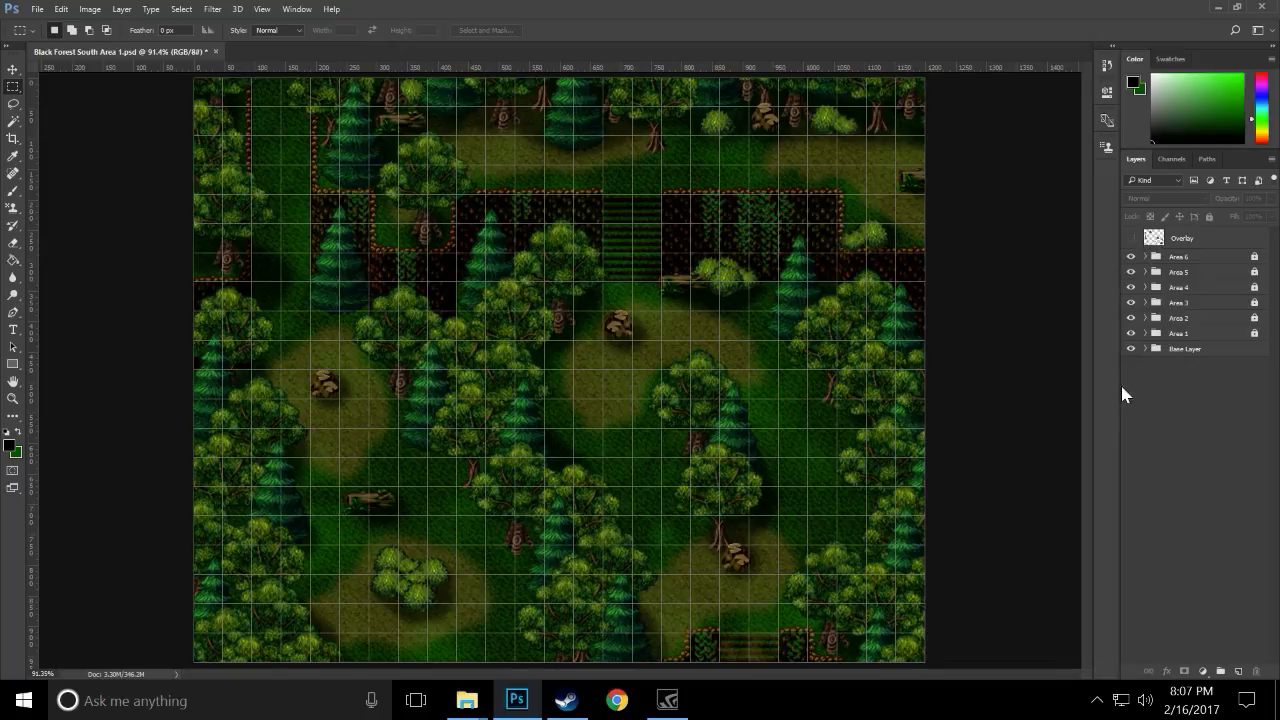
pyautogui.click(37, 9)
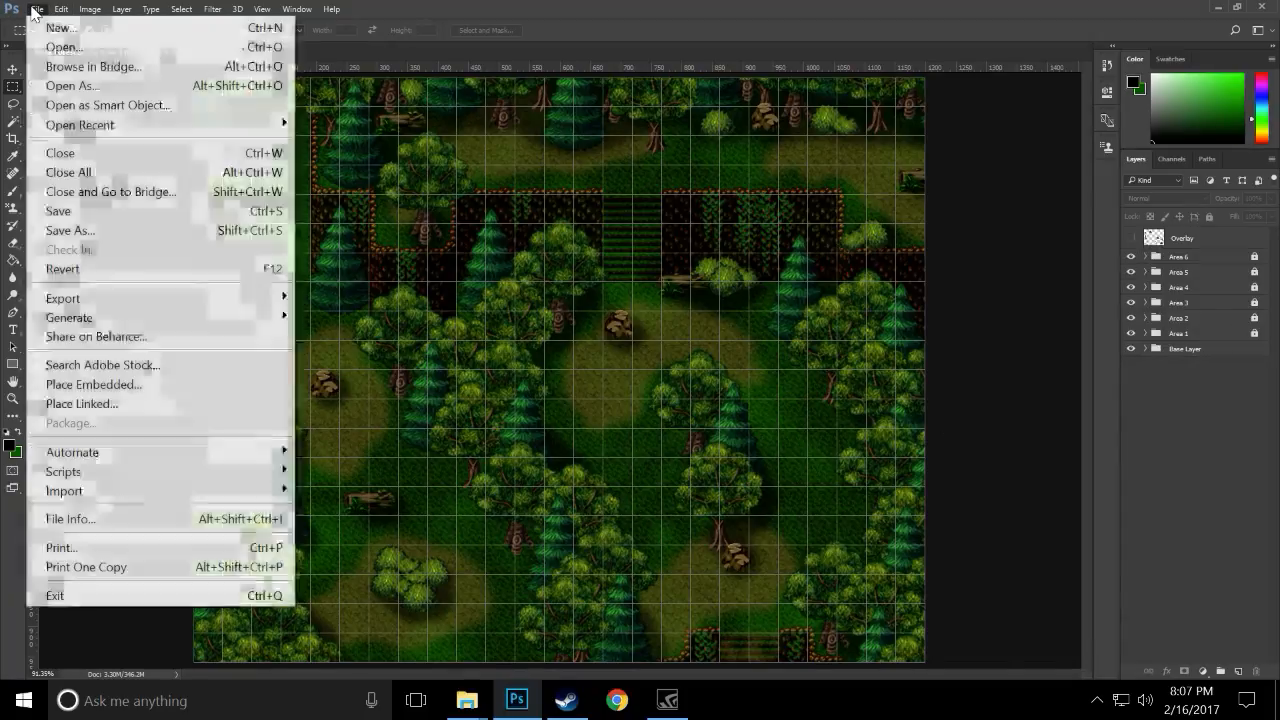
pyautogui.click(123, 234)
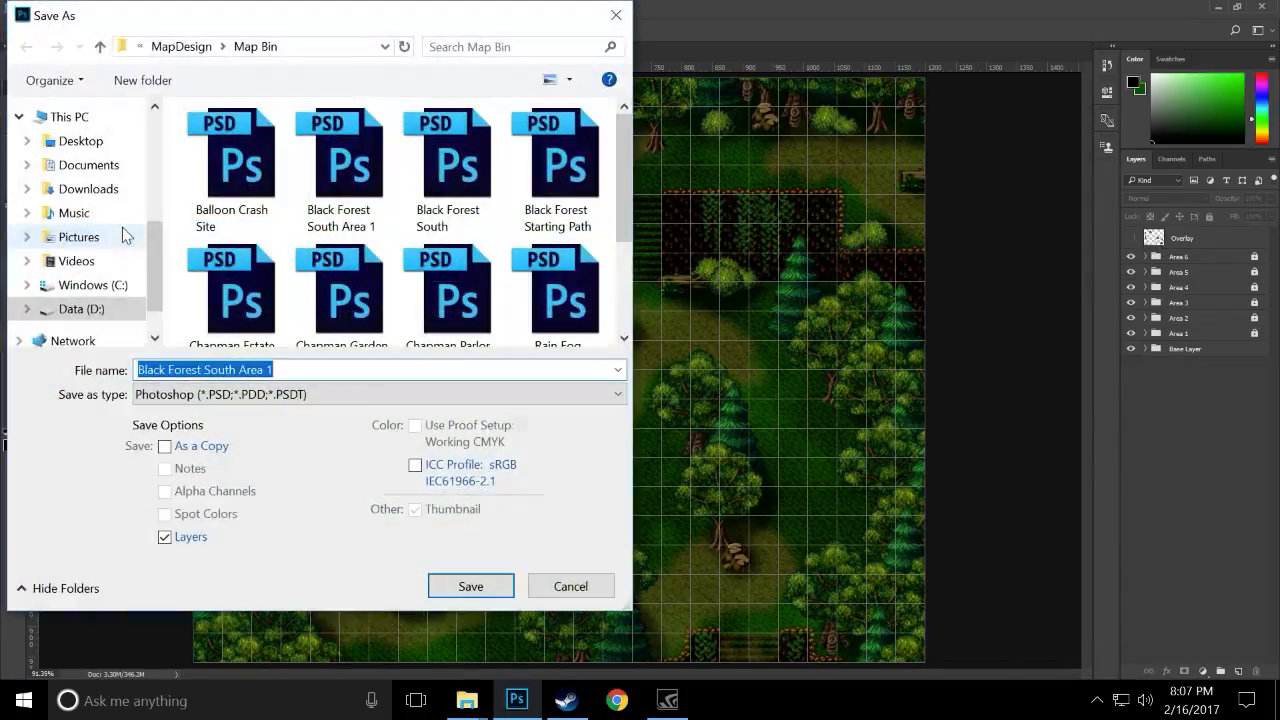
pyautogui.click(319, 395)
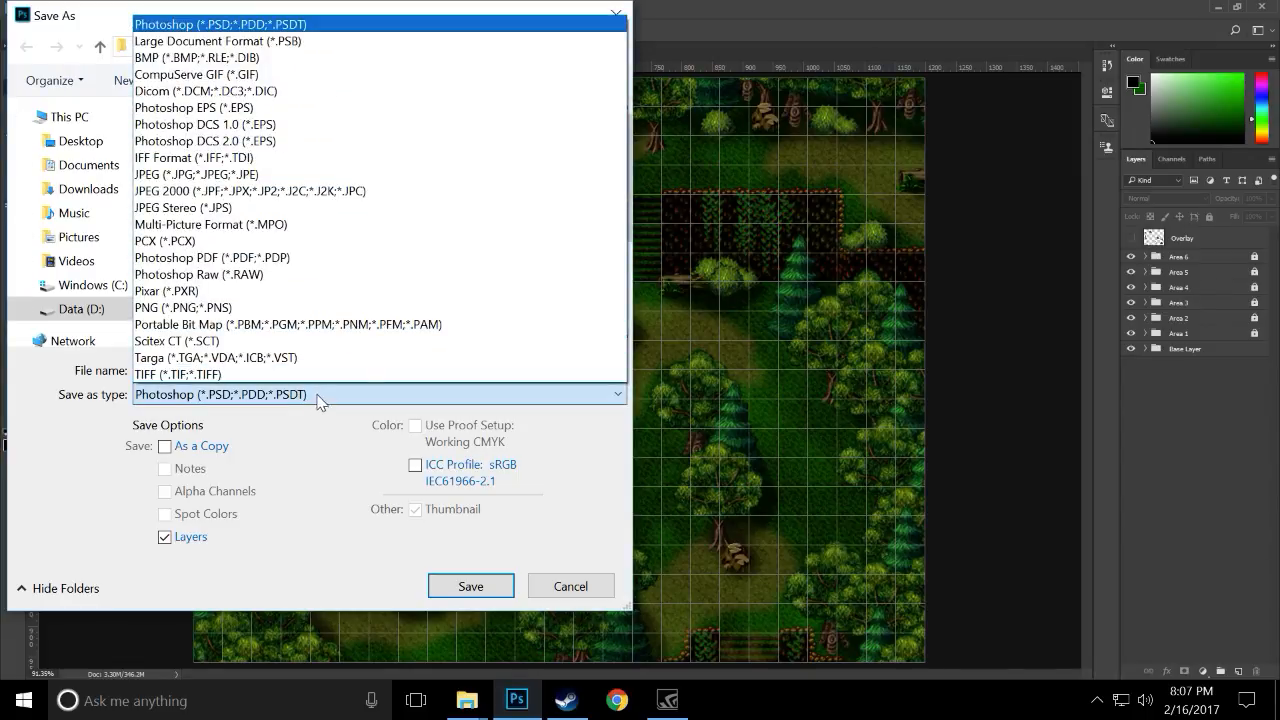
pyautogui.click(290, 307)
pyautogui.hotkey('shift', 'Tab')
pyautogui.press('Home')
pyautogui.write('!')
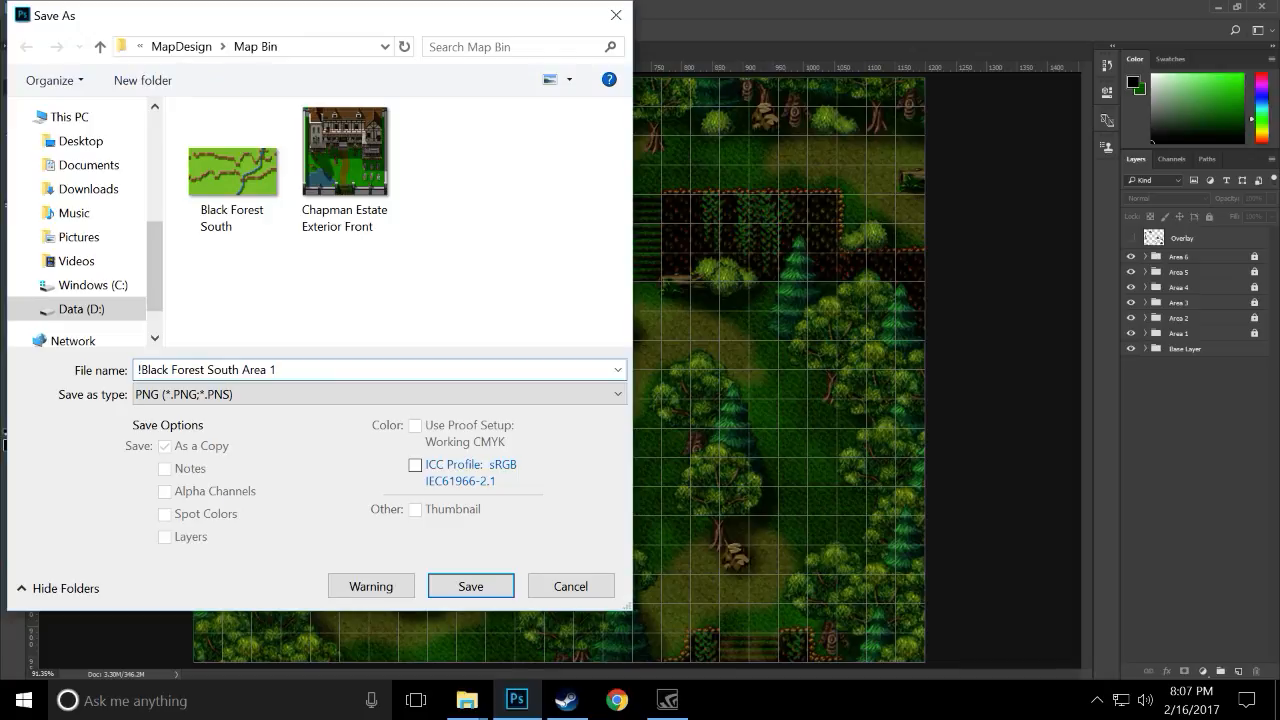
pyautogui.click(471, 587)
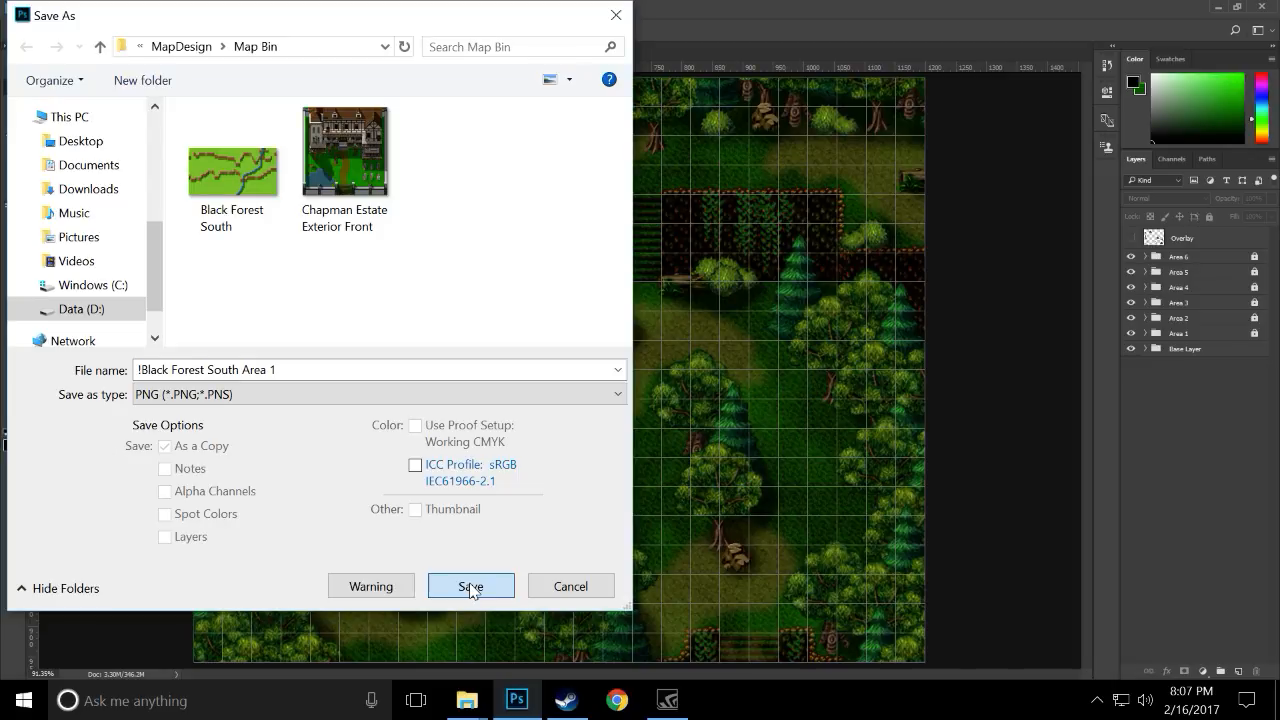
pyautogui.click(543, 591)
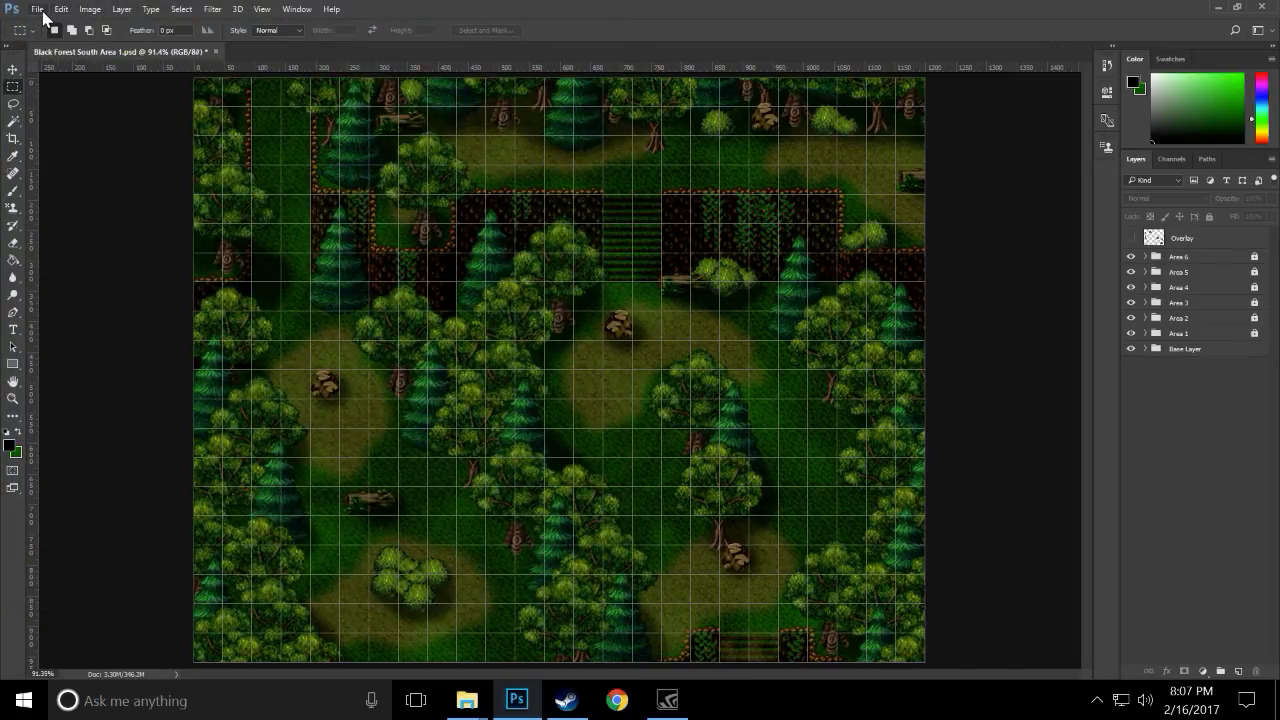
# - Export the full map without the overlay as a PNG named !Black Forest South Area 1 in the Map Bin folder
pyautogui.click(38, 9)
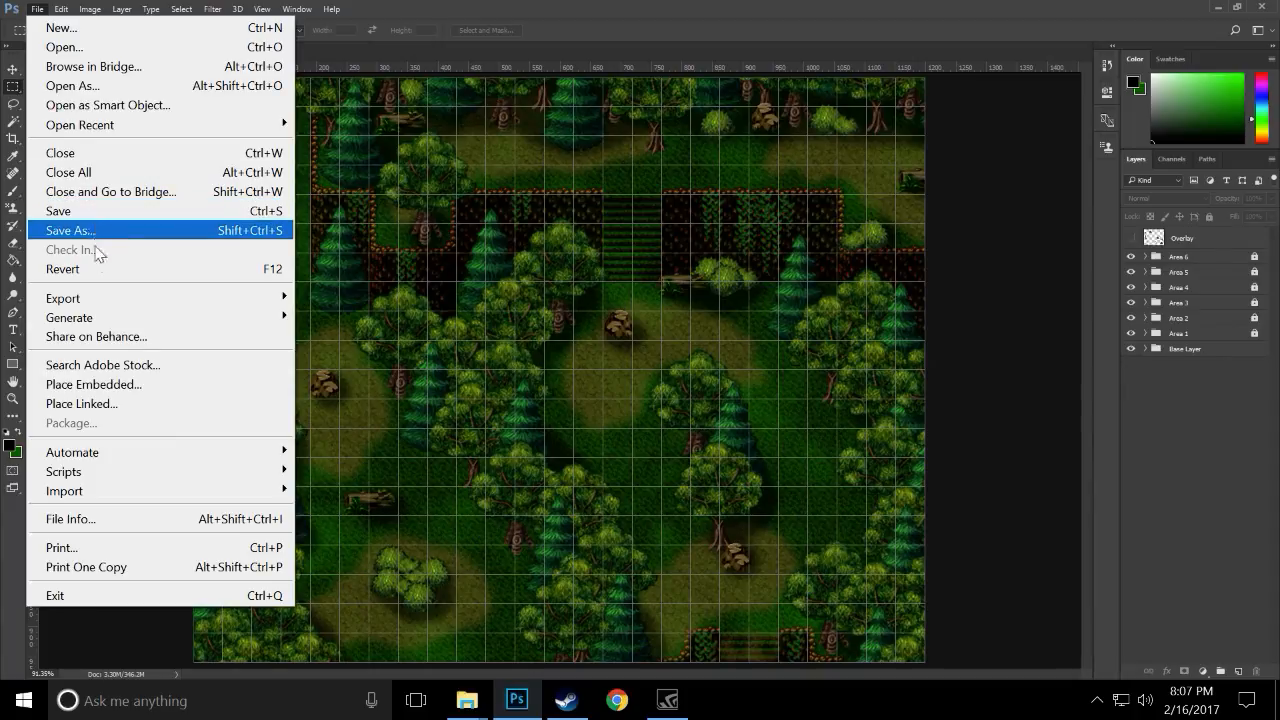
pyautogui.moveTo(104, 297)
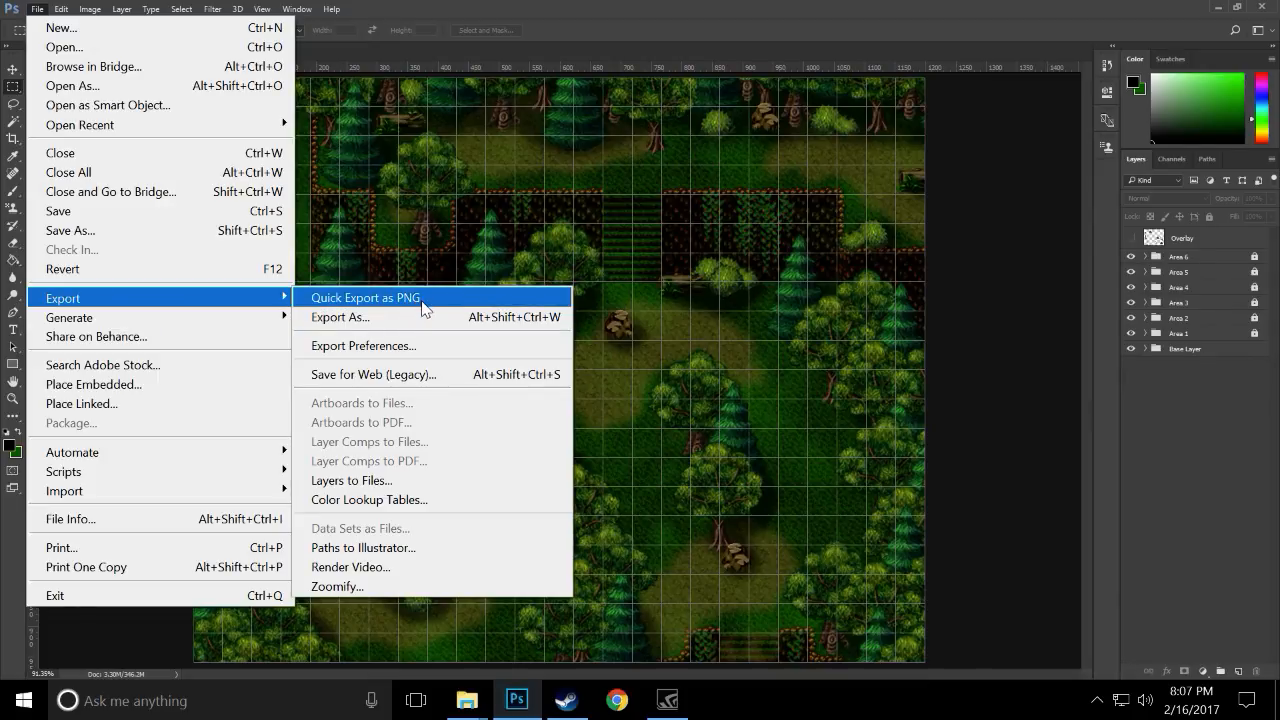
pyautogui.click(368, 320)
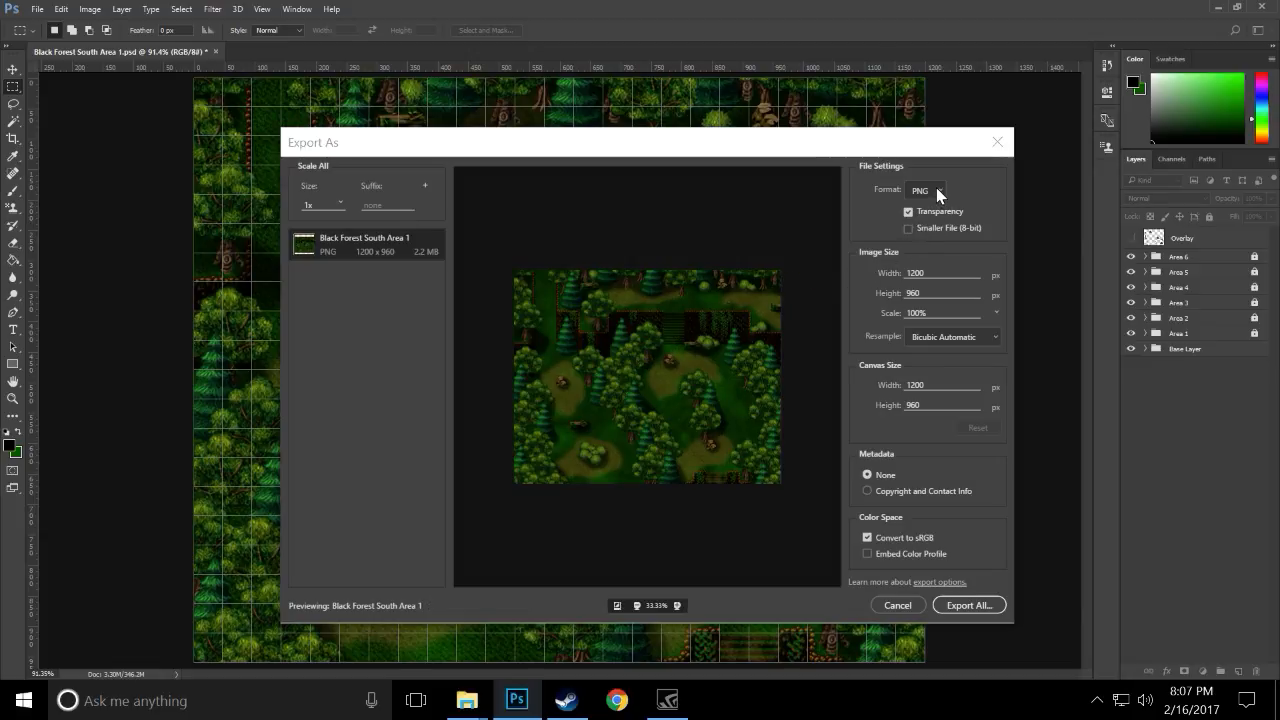
pyautogui.click(961, 608)
pyautogui.click(955, 606)
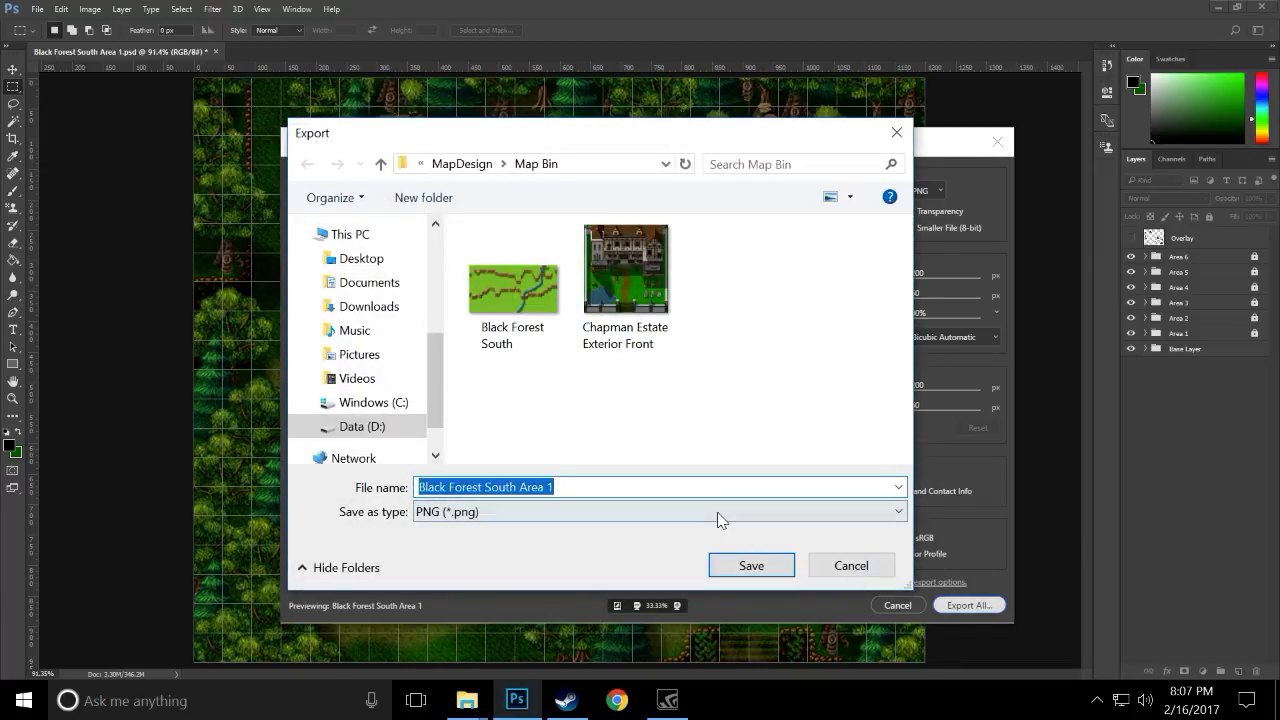
pyautogui.press('Home')
pyautogui.write('!')
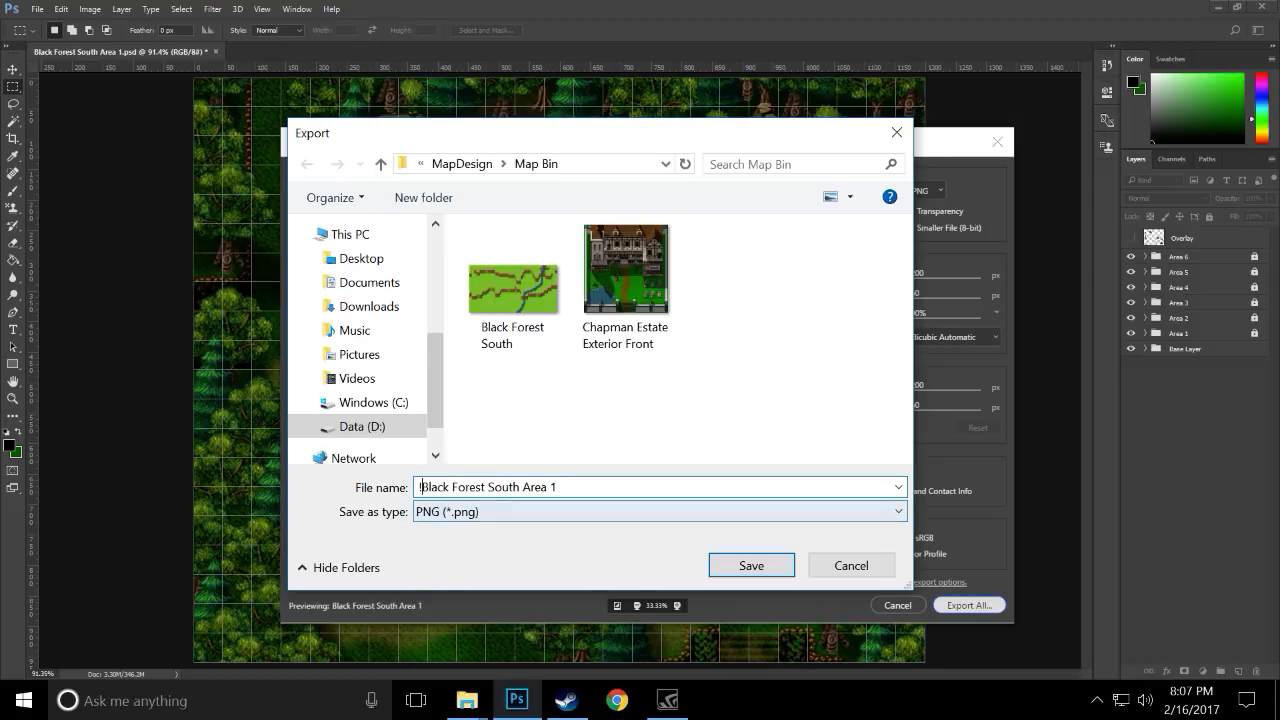
pyautogui.click(745, 566)
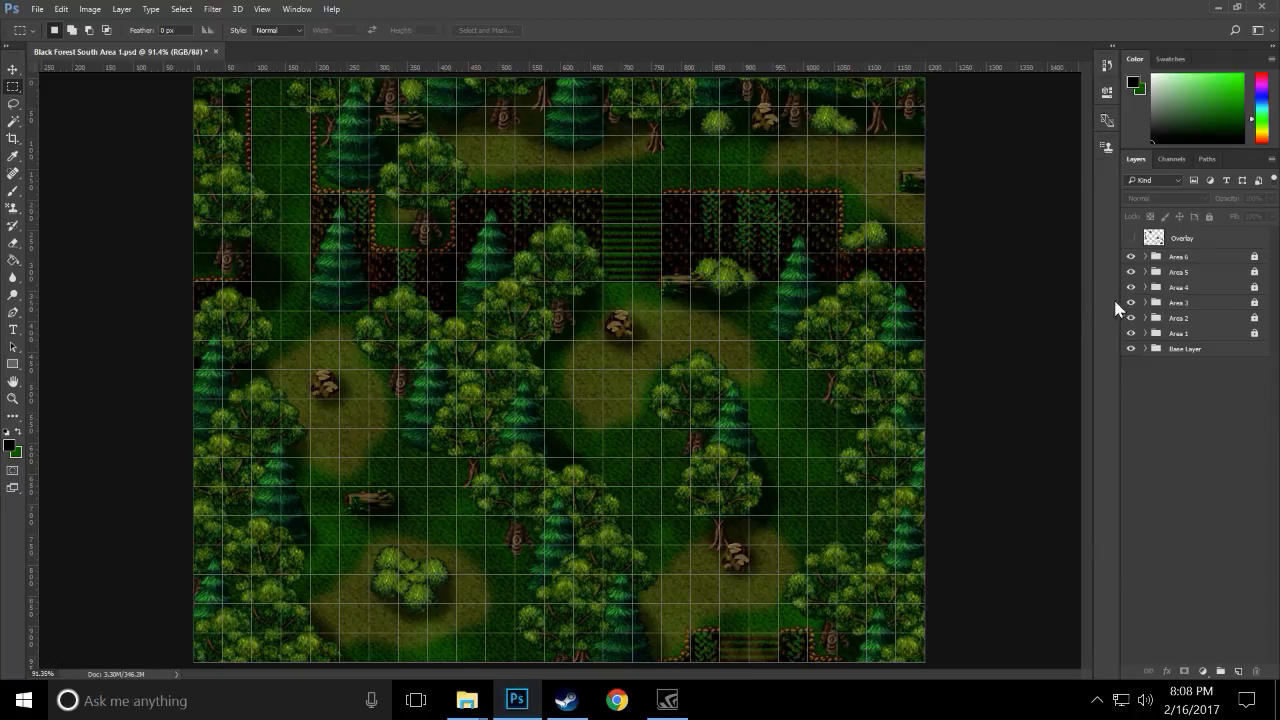
# - Hide the Base Layer and all Area groups and show only the Overlay layer
pyautogui.moveTo(1131, 349); pyautogui.dragTo(1132, 248)
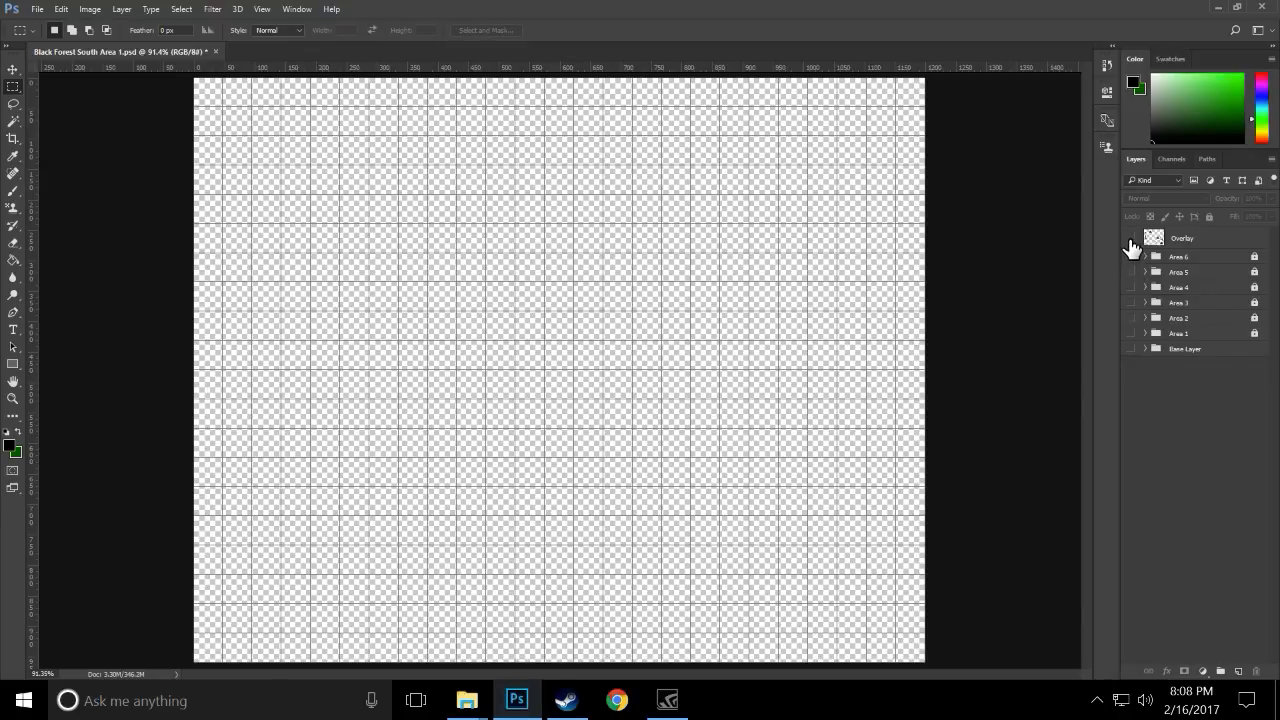
pyautogui.click(1131, 238)
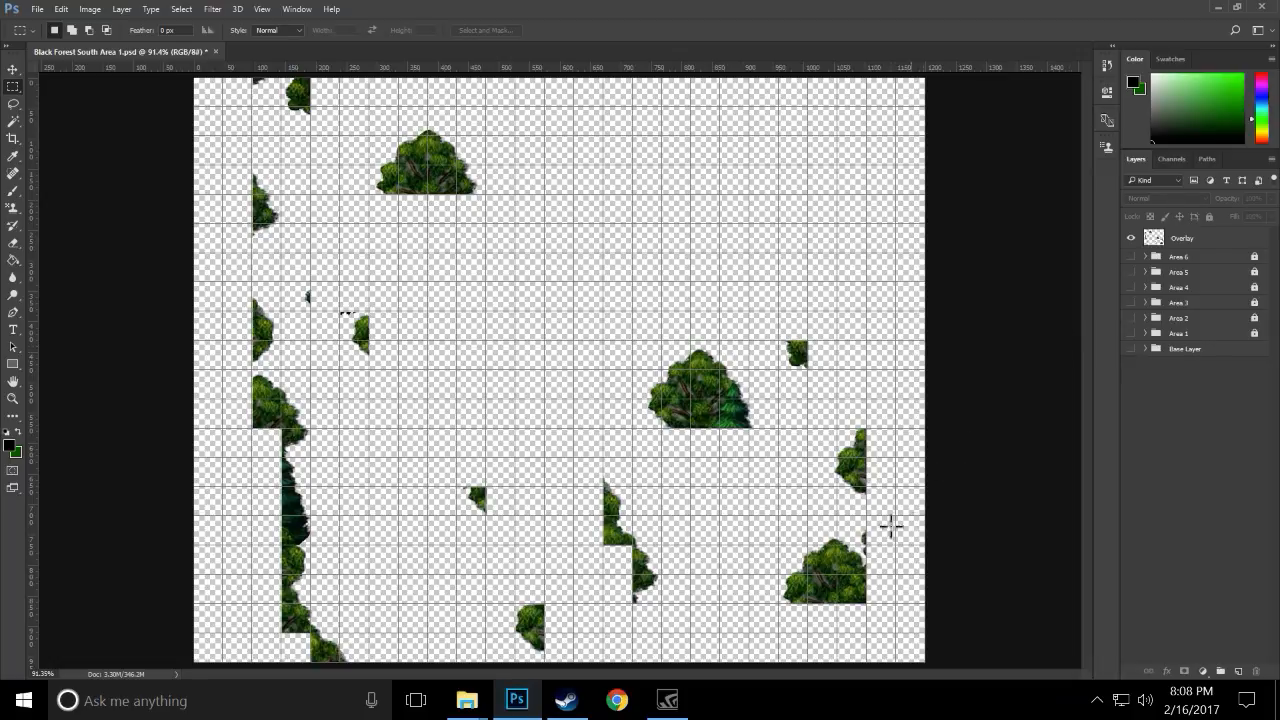
# - Switch to Steam, start streaming RPG Maker MV from the library, and return to Photoshop
pyautogui.click(583, 700)
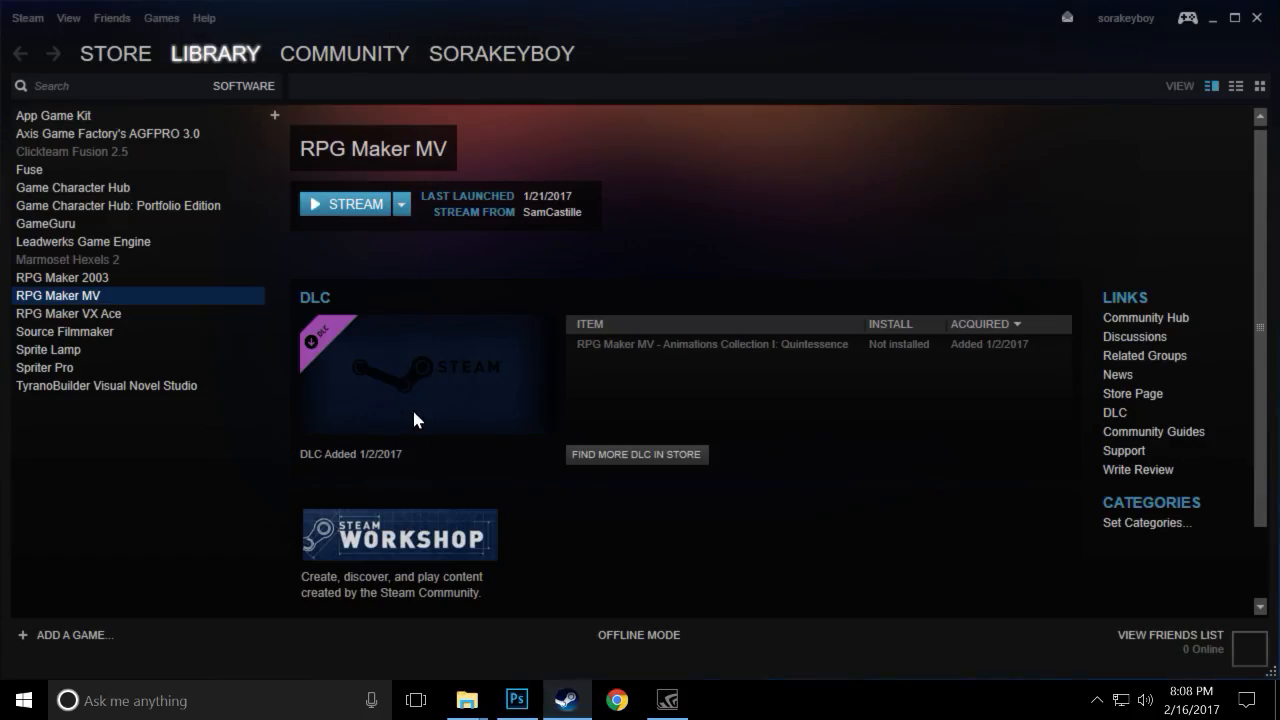
pyautogui.click(345, 207)
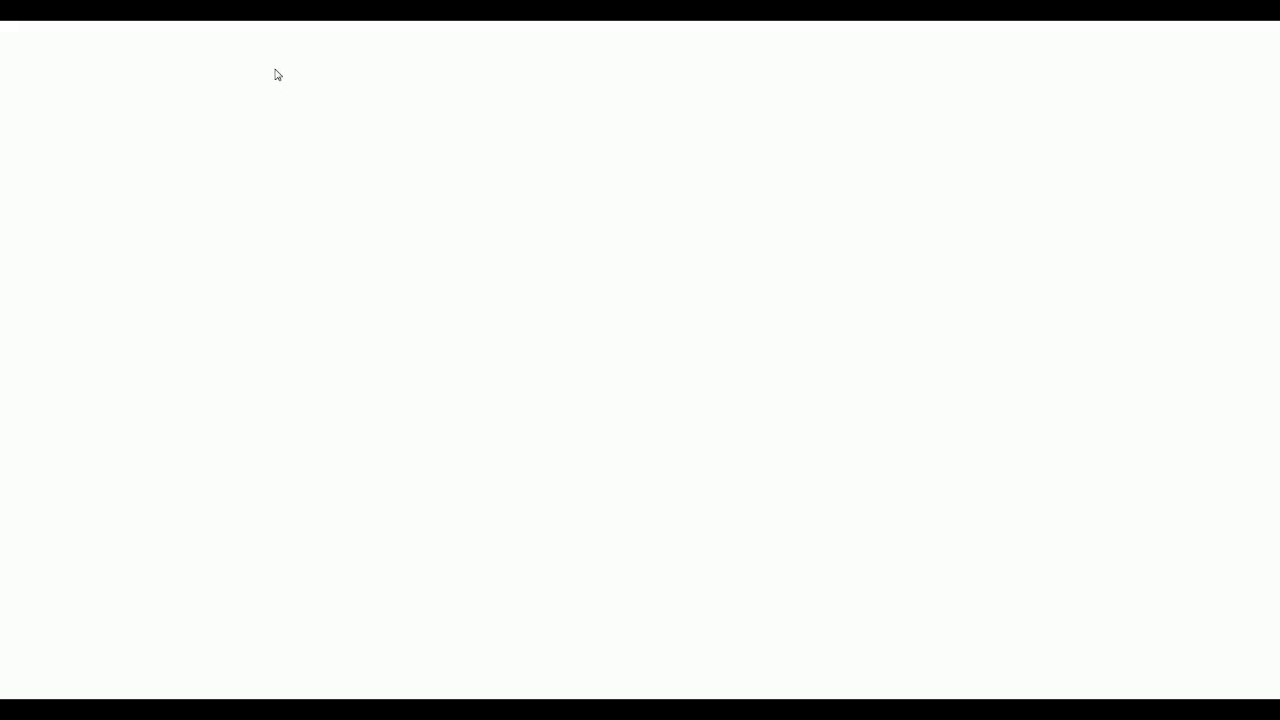
pyautogui.hotkey('alt', 'Tab')
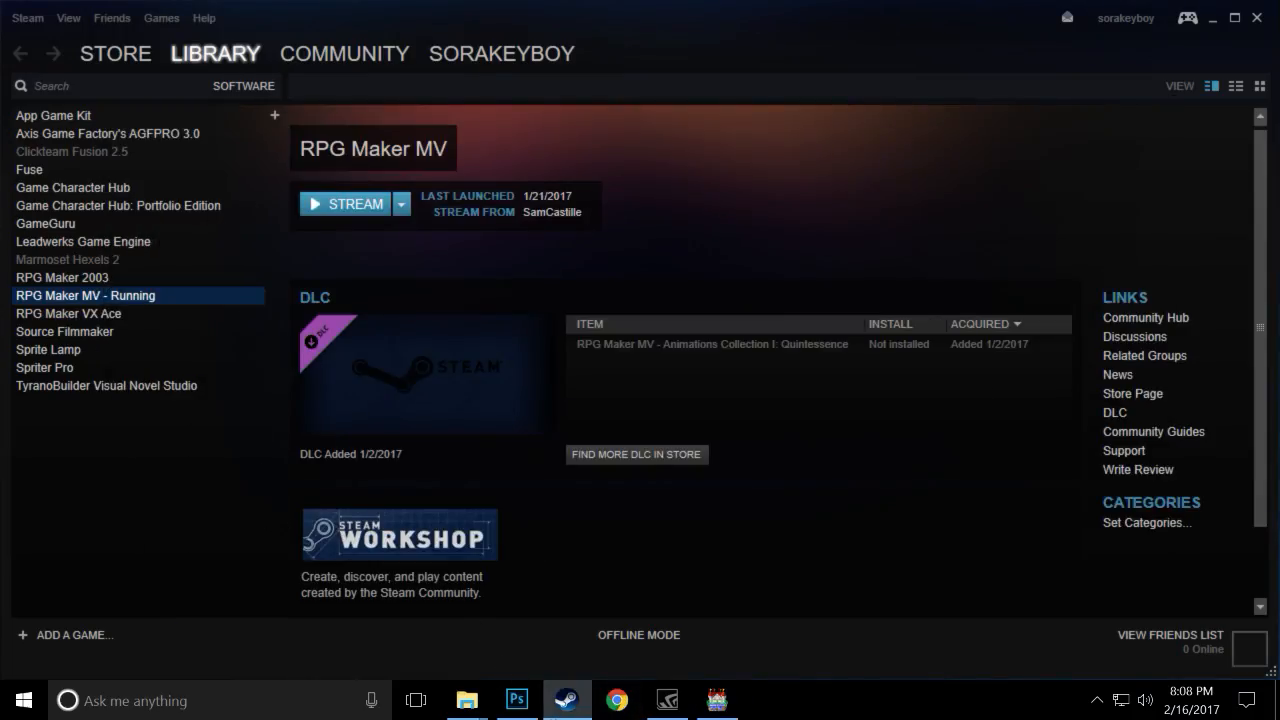
pyautogui.click(517, 700)
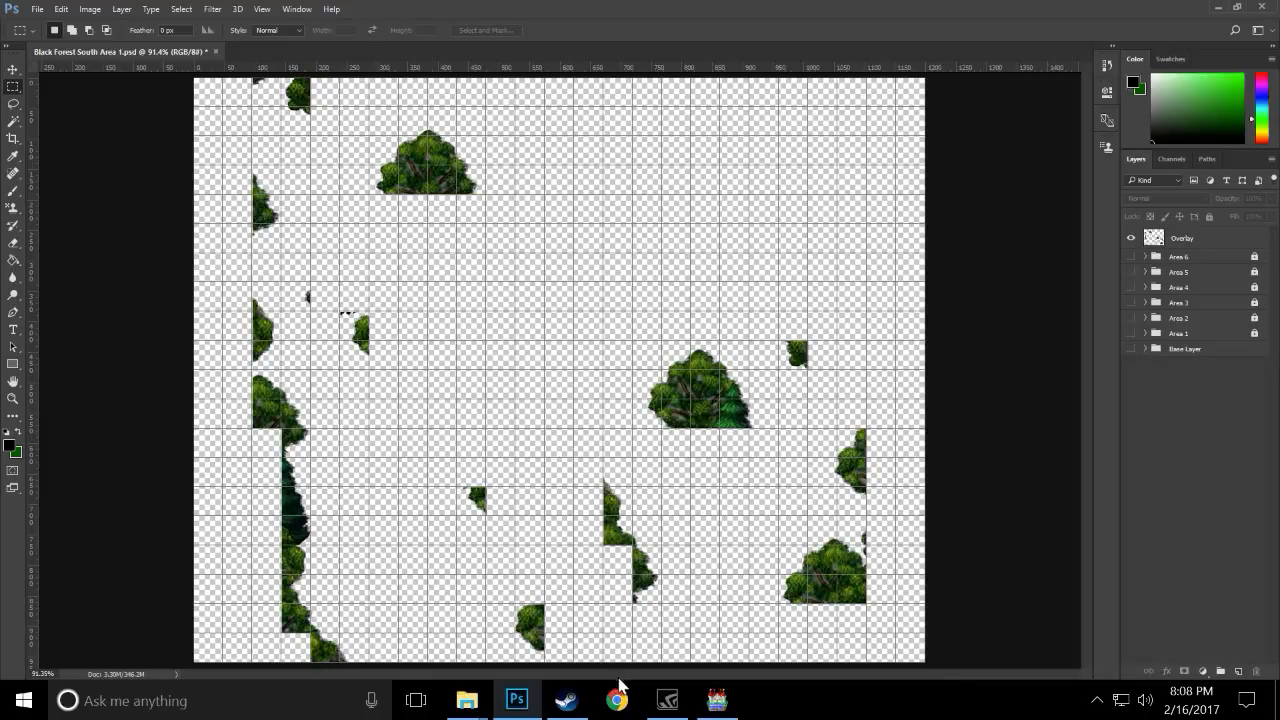
# - Switch to RPG Maker MV and open the settings of the Black Forest South map
pyautogui.click(716, 700)
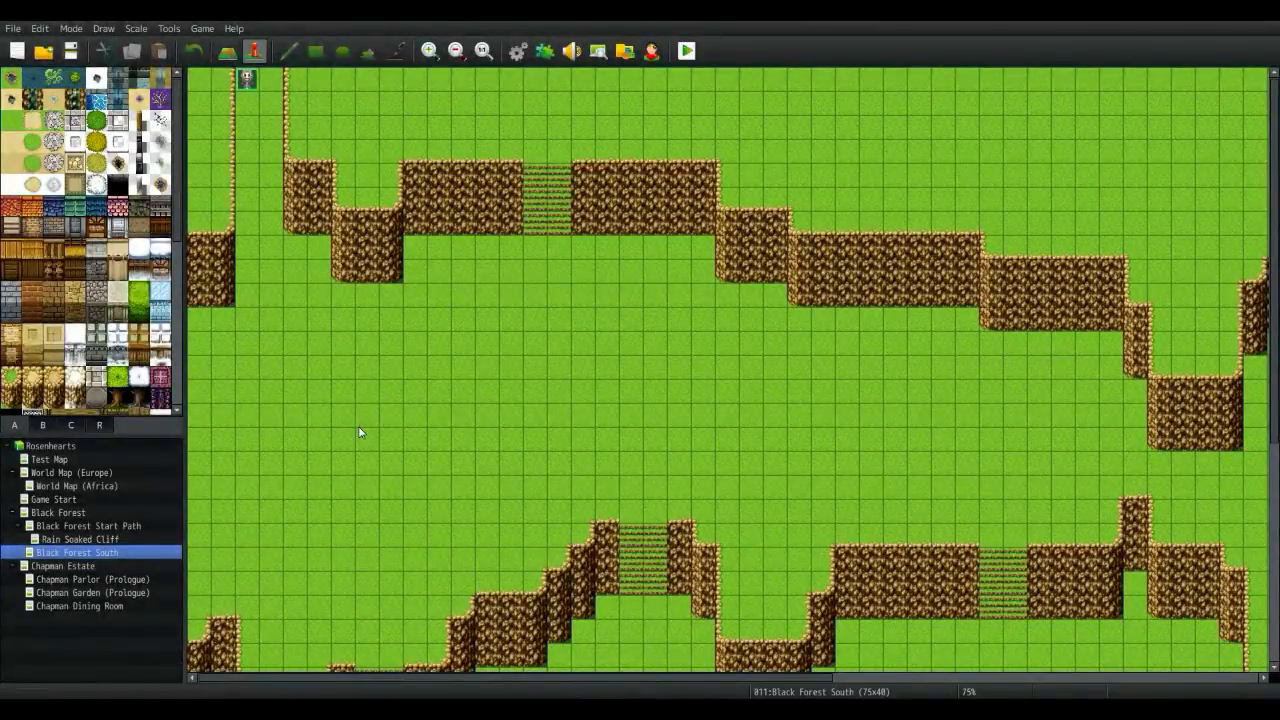
pyautogui.rightClick(116, 552)
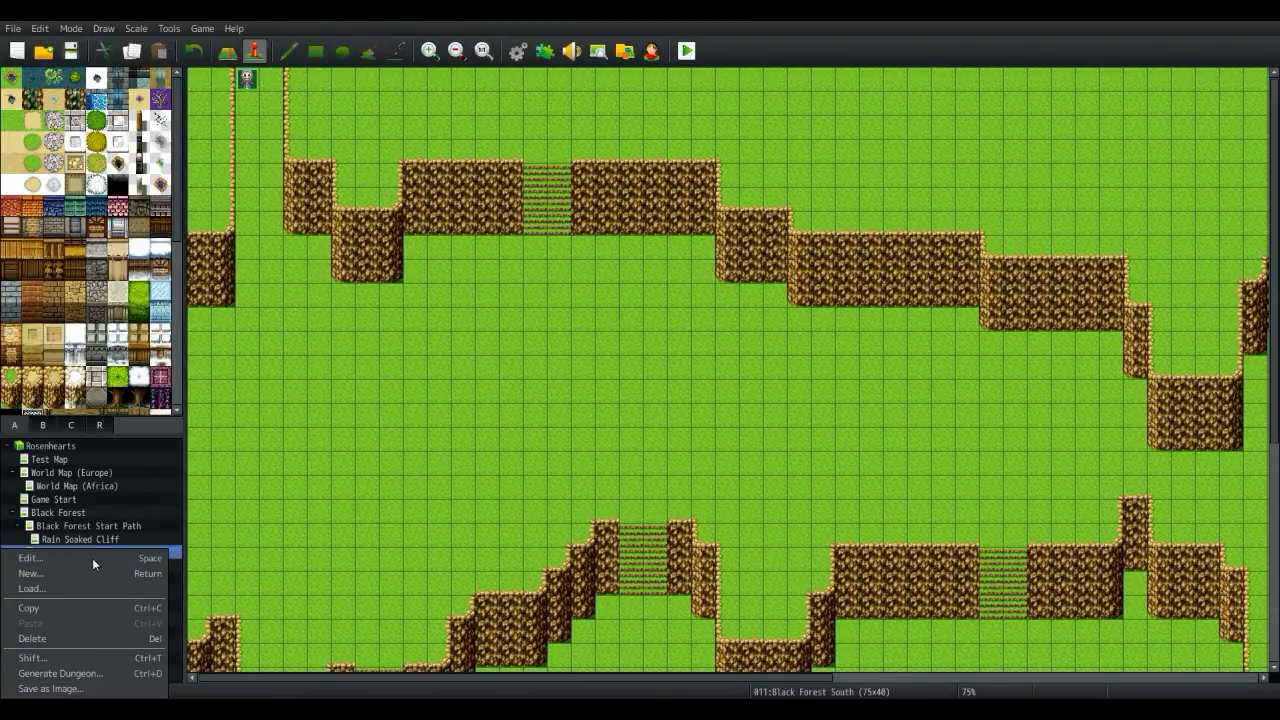
pyautogui.click(93, 560)
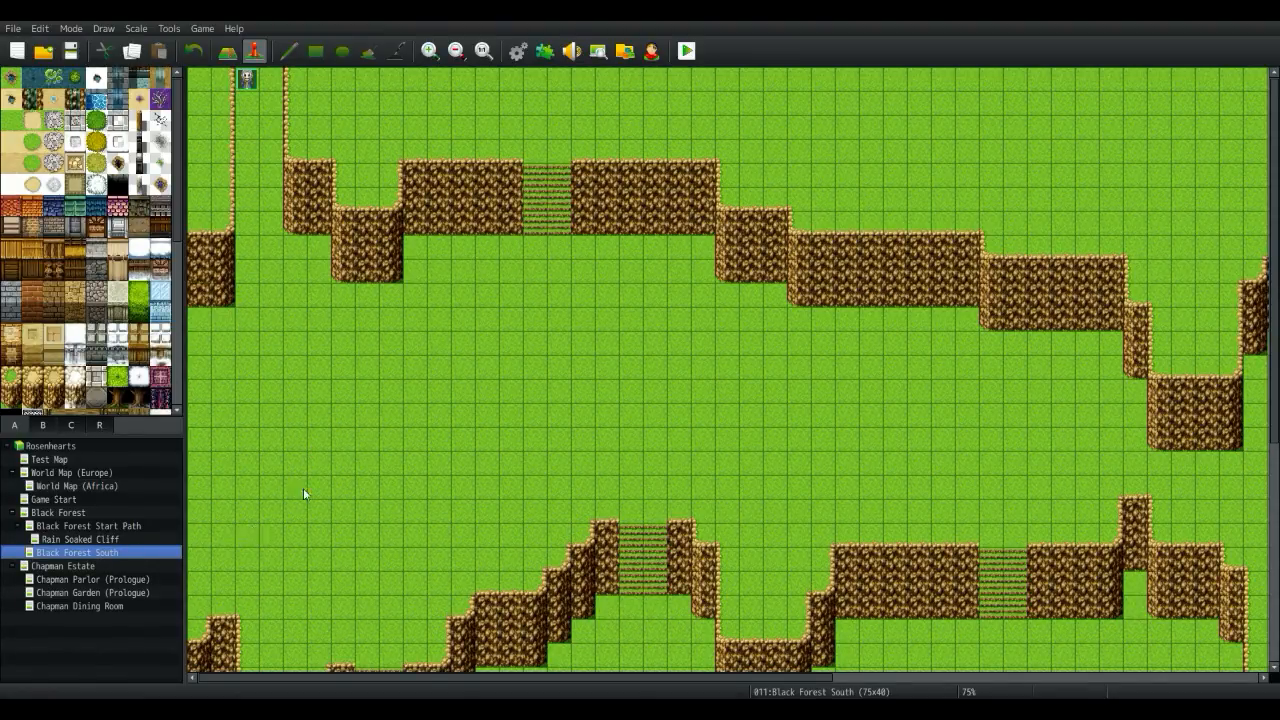
# - Switch to Photoshop and export the Overlay layer as a transparent PNG named par11 in the Map Bin folder
pyautogui.hotkey('alt', 'Tab')
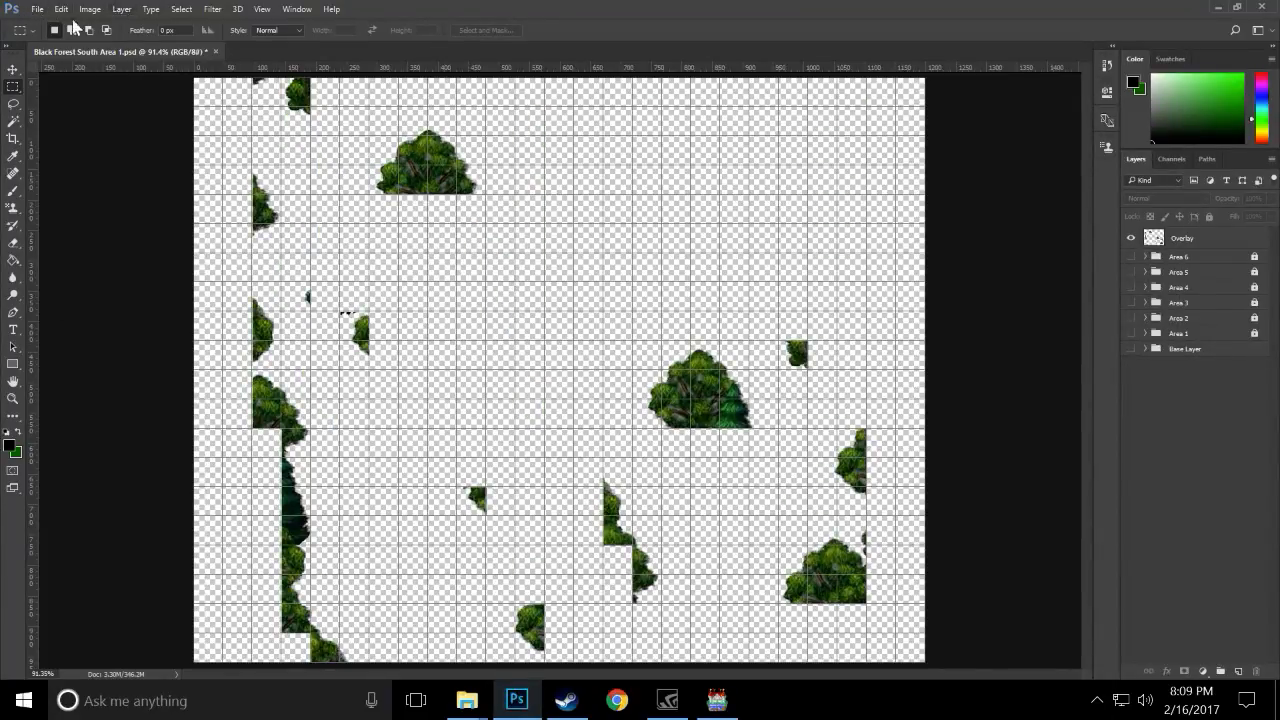
pyautogui.click(38, 10)
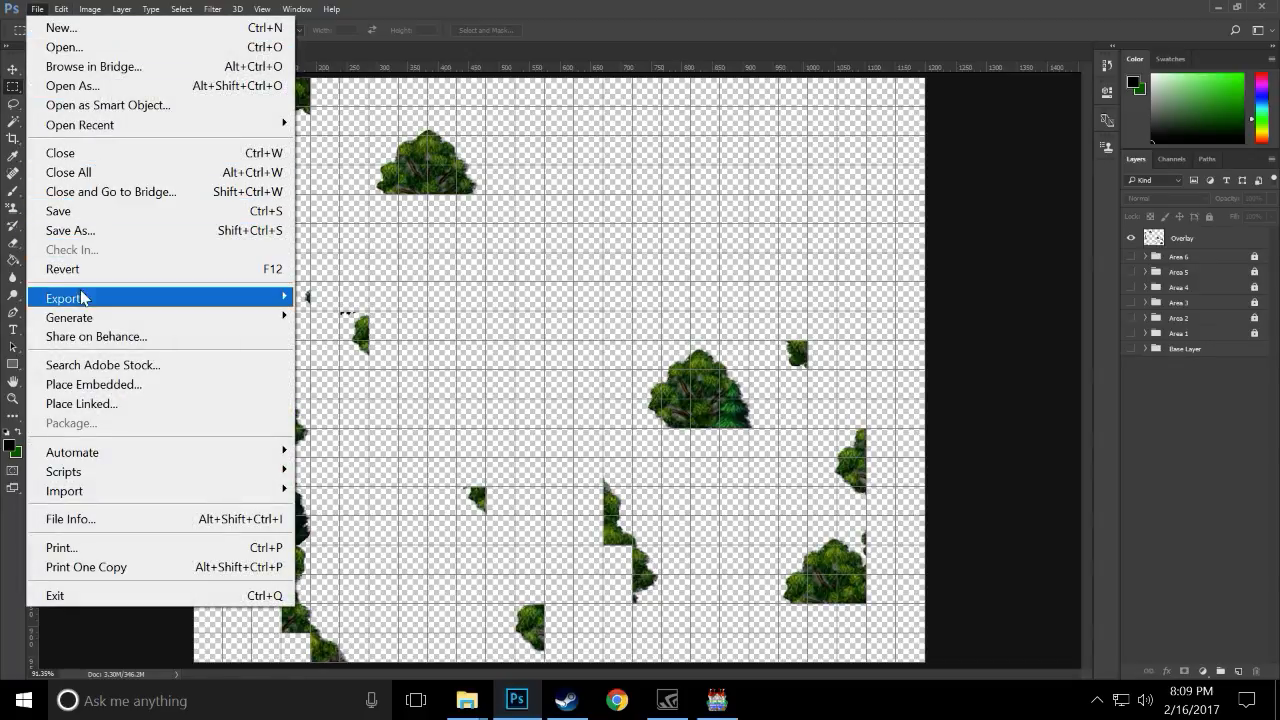
pyautogui.moveTo(150, 302)
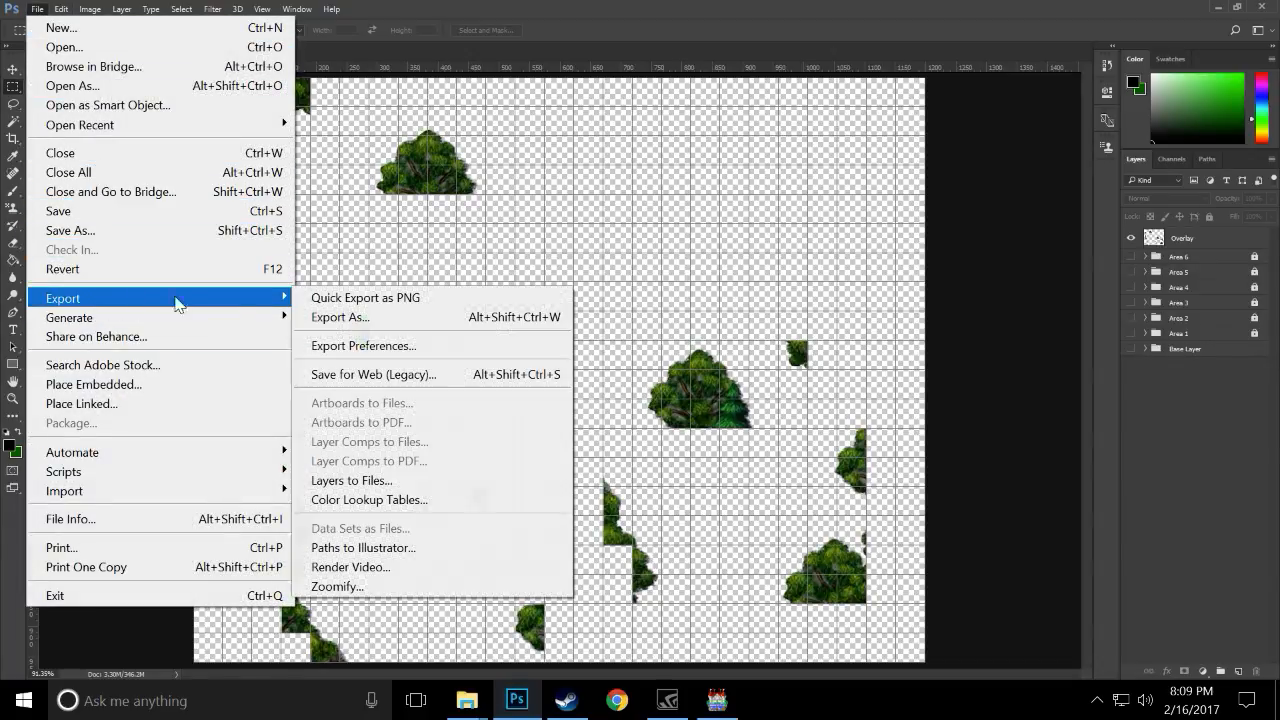
pyautogui.click(325, 318)
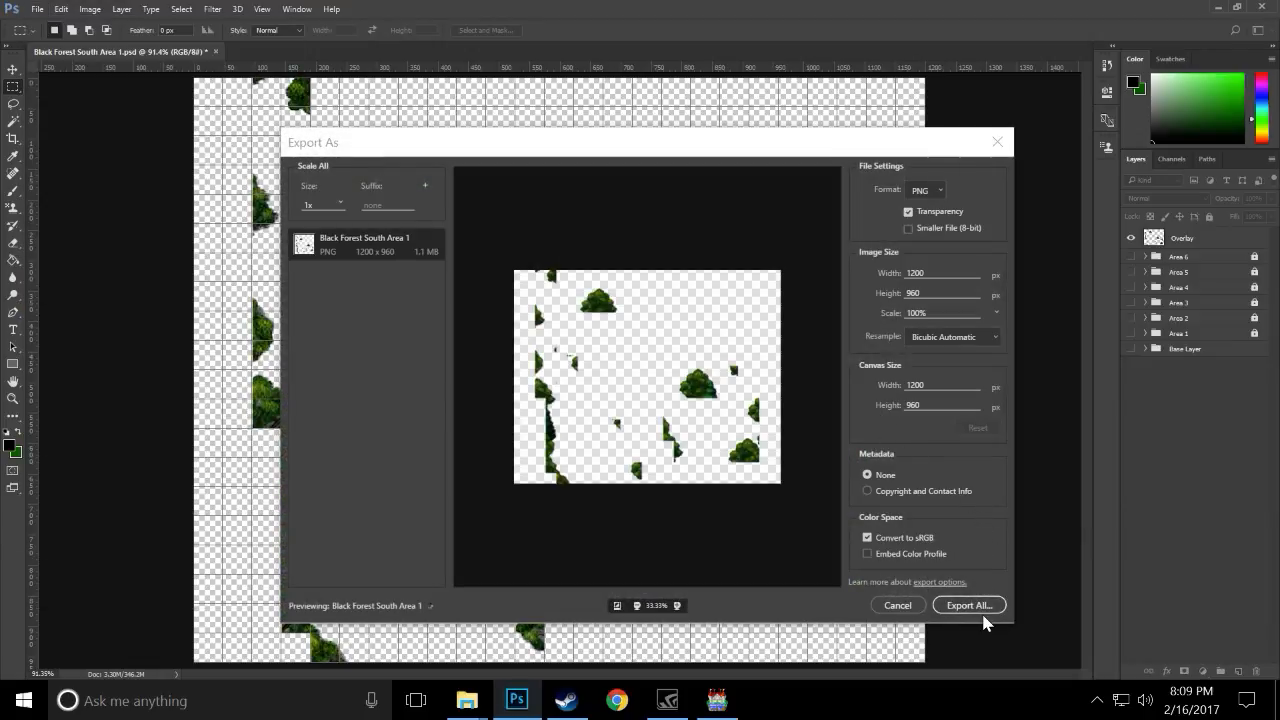
pyautogui.click(984, 608)
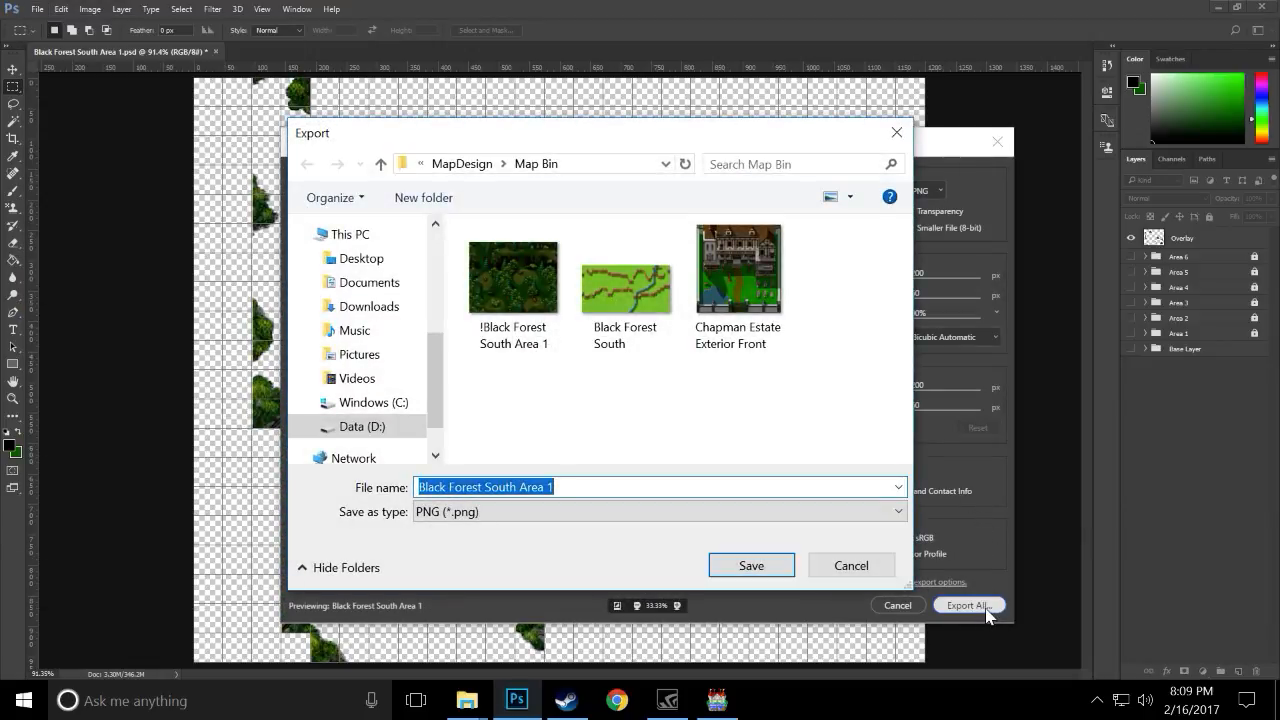
pyautogui.write('par11')
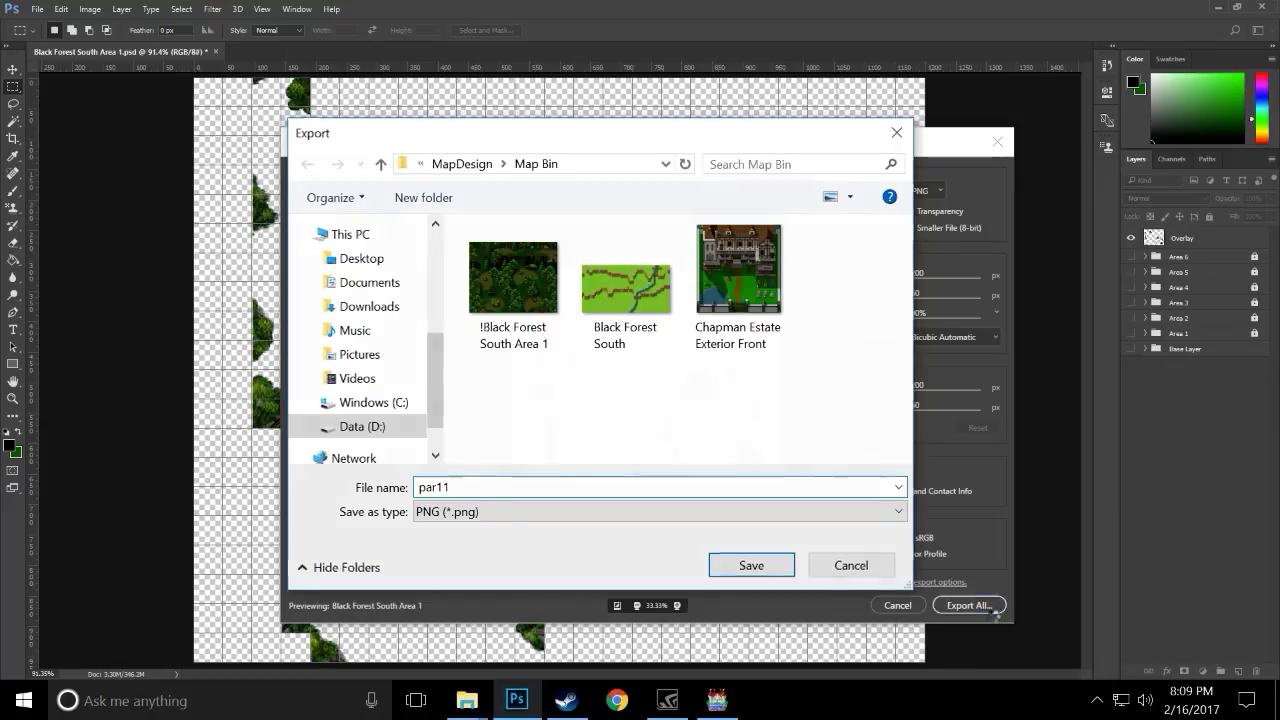
pyautogui.press('Return')
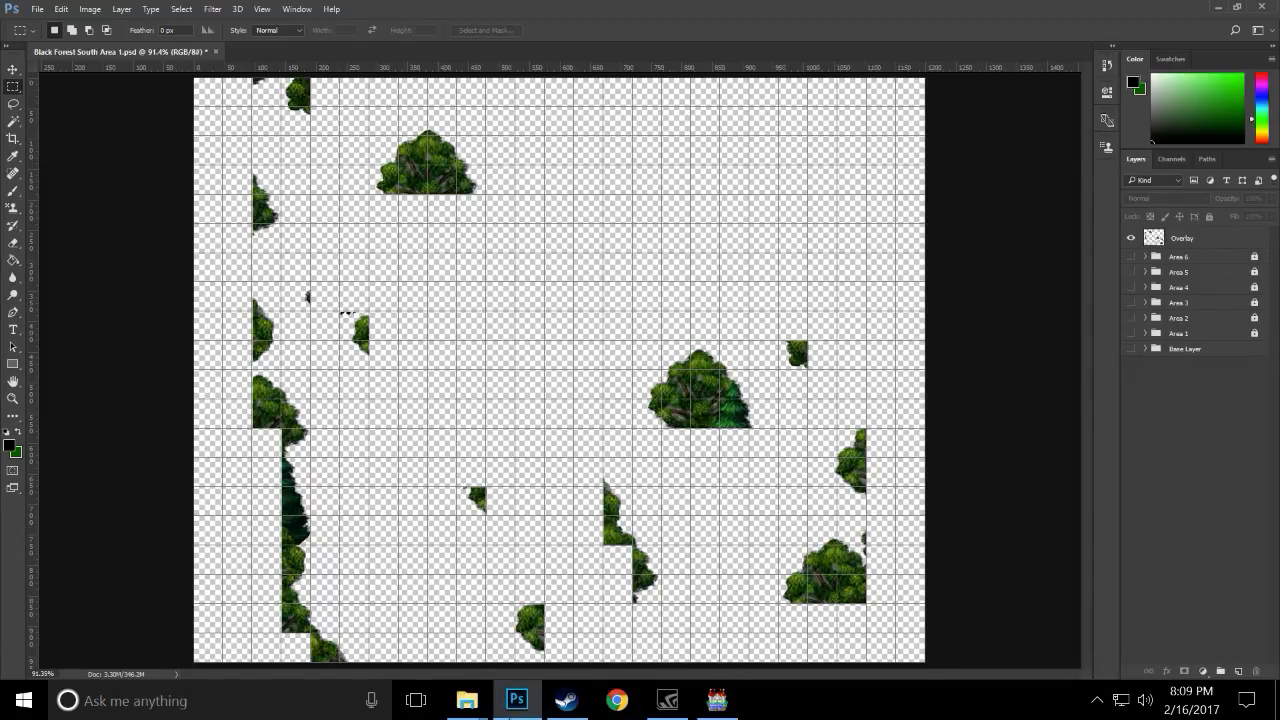
# - In File Explorer, move the !Black Forest South Area 1 and par11 images from Map Bin to the Rosenhearts img/parallaxes folder
pyautogui.moveTo(516, 700)
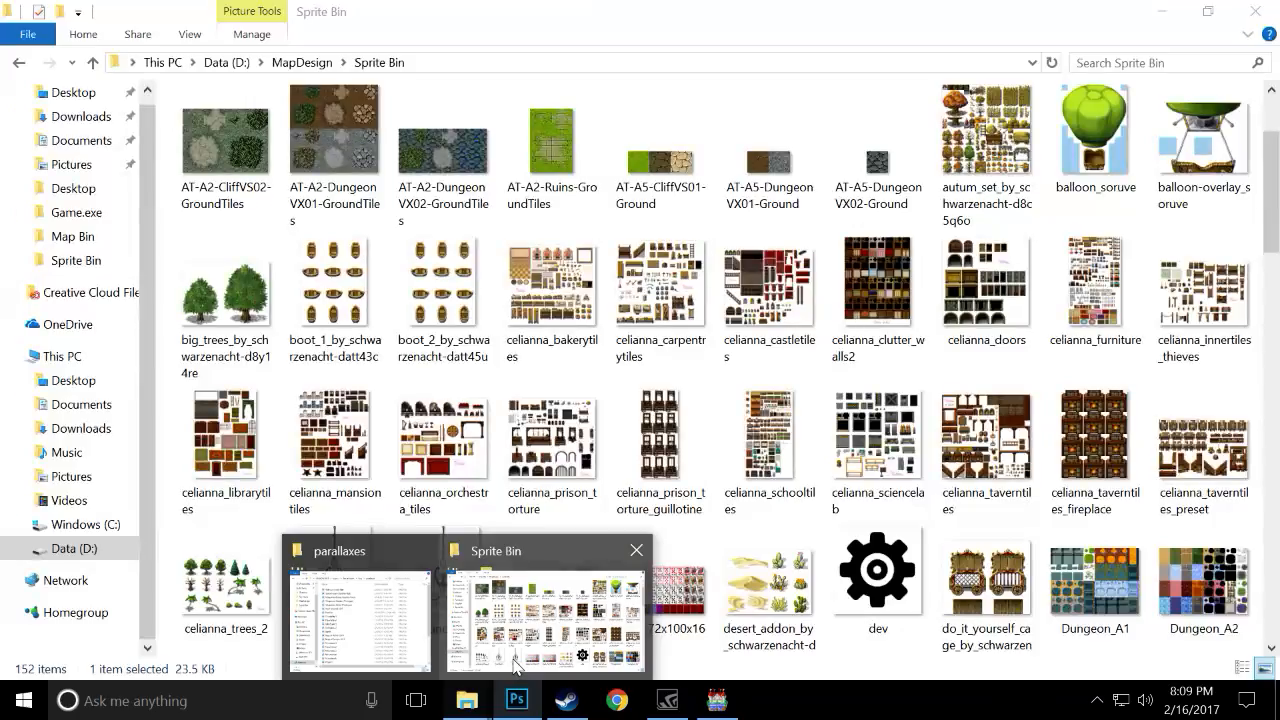
pyautogui.click(515, 662)
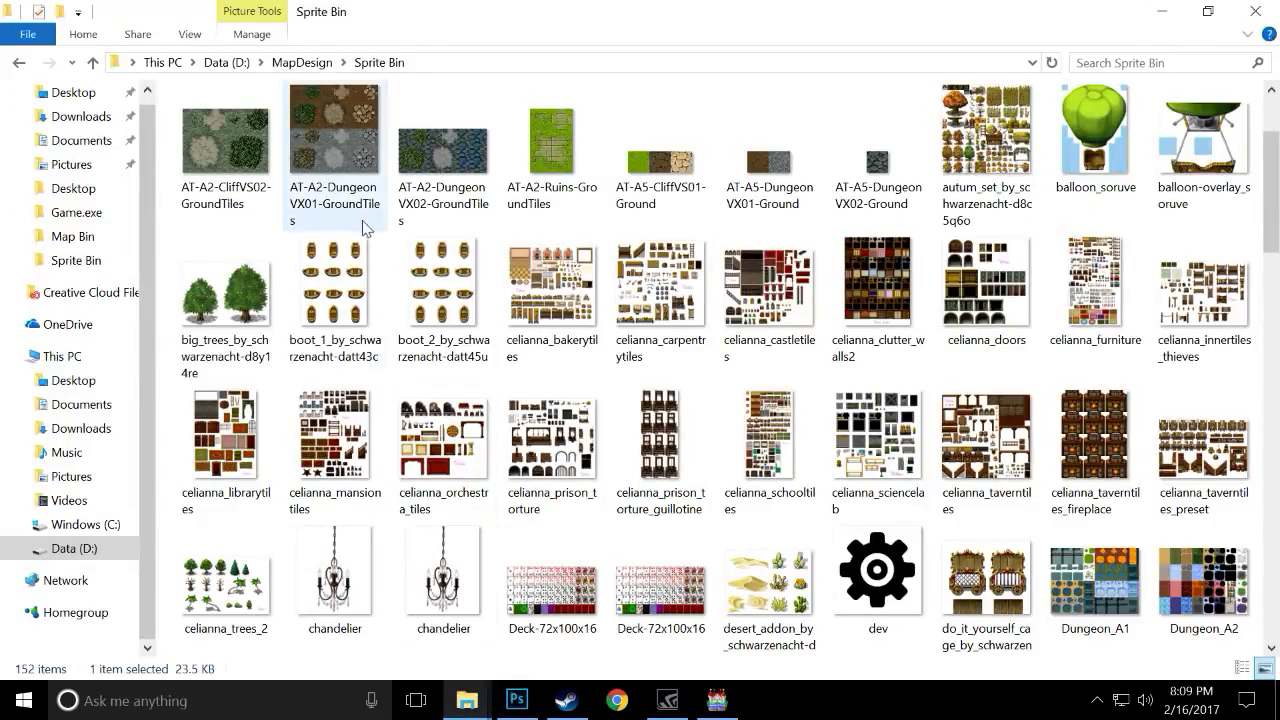
pyautogui.click(301, 62)
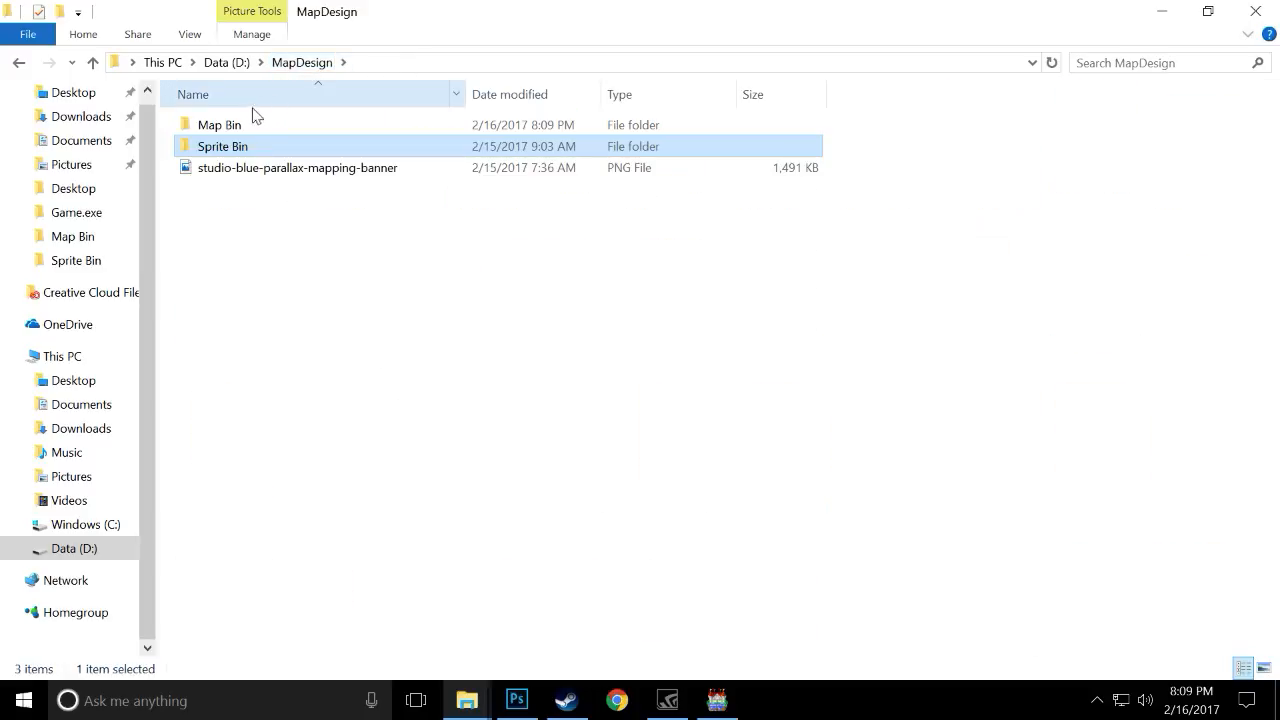
pyautogui.doubleClick(235, 126)
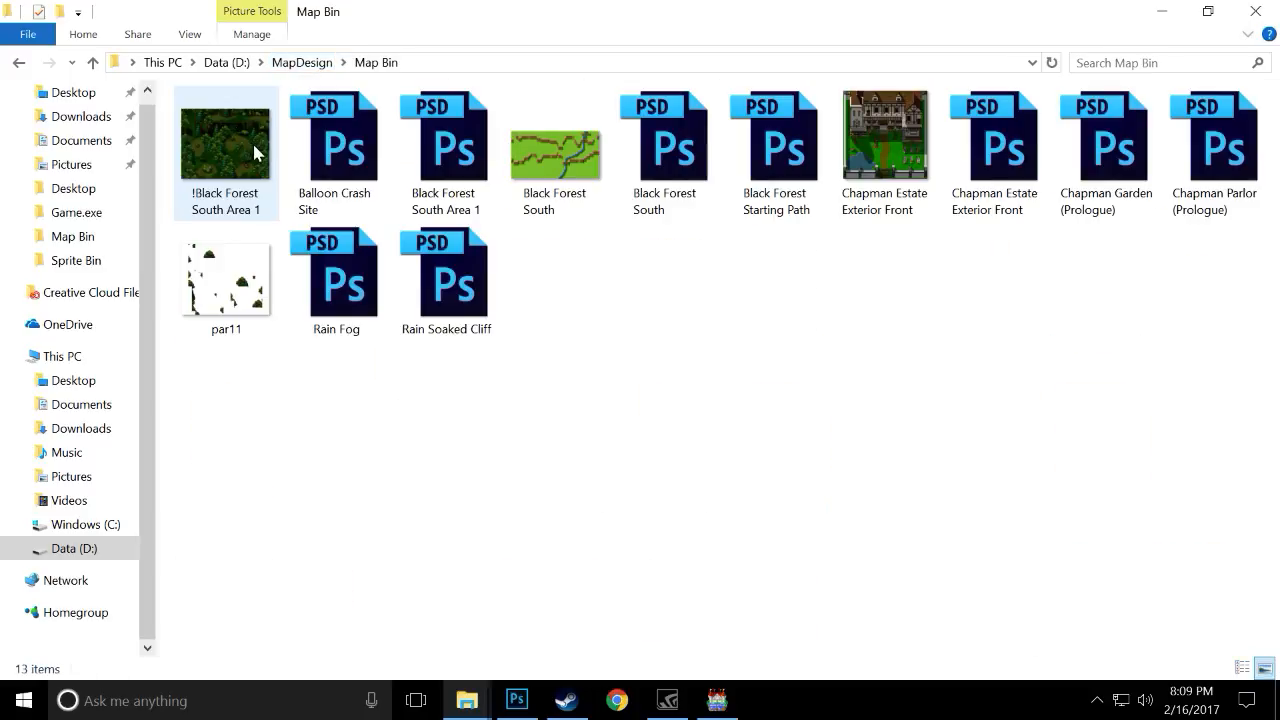
pyautogui.click(255, 158)
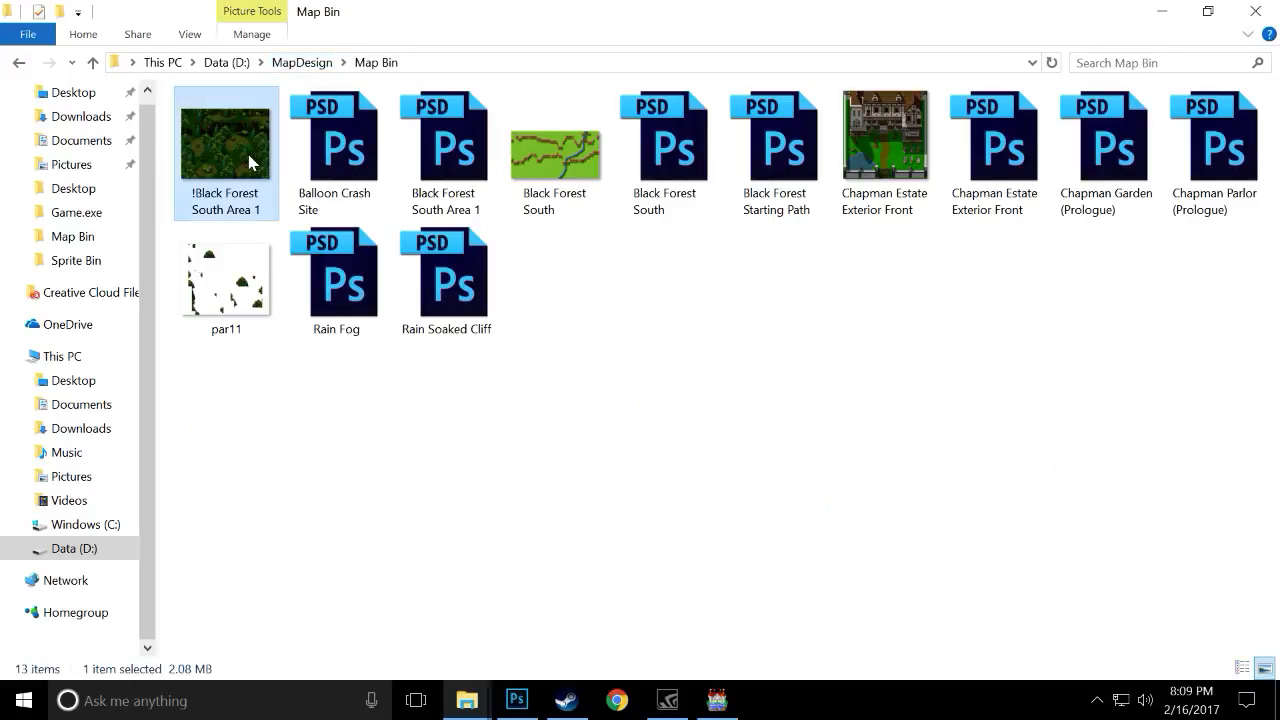
pyautogui.keyDown('ctrl'); pyautogui.click(244, 252); pyautogui.keyUp('ctrl')
pyautogui.hotkey('ctrl', 'x')
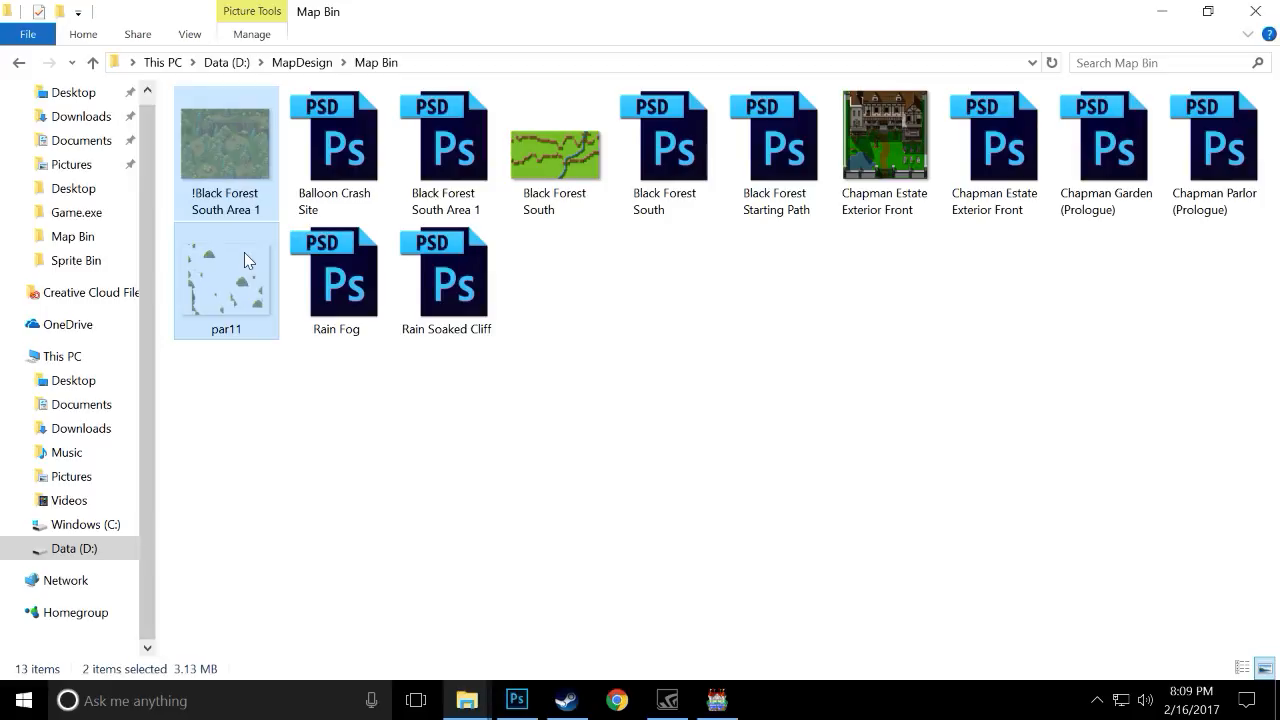
pyautogui.moveTo(474, 699)
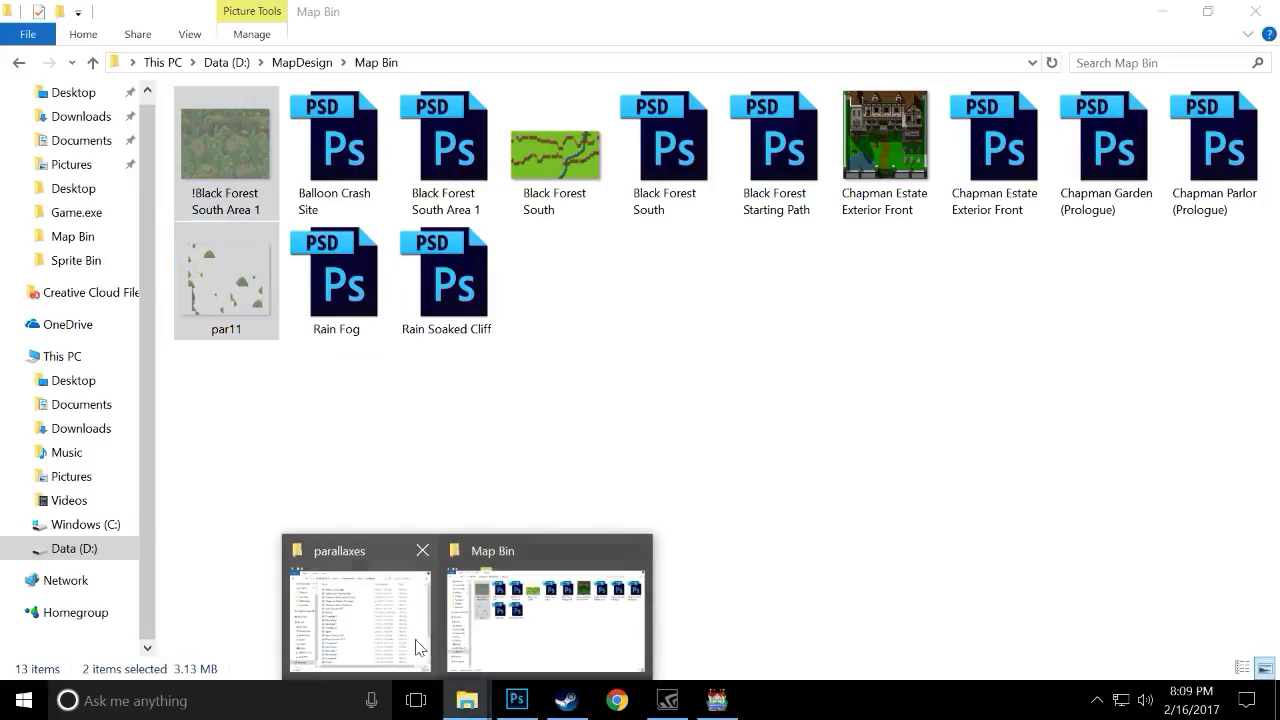
pyautogui.click(410, 640)
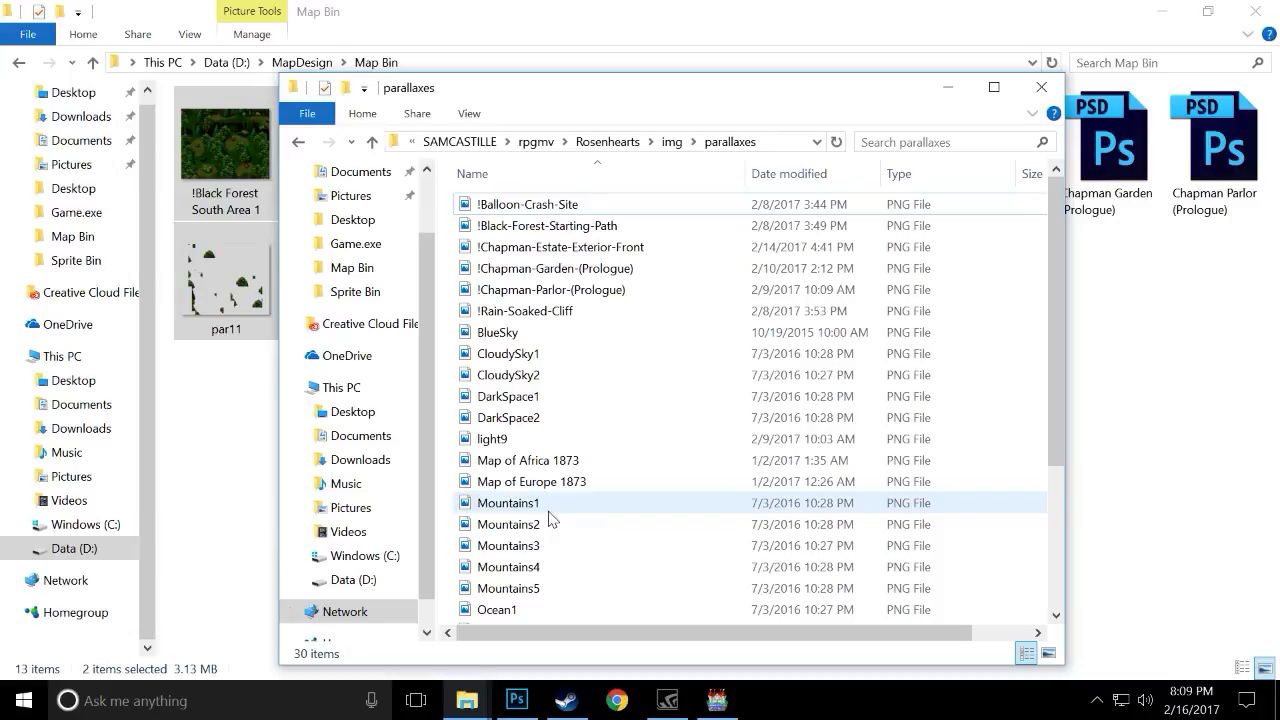
pyautogui.hotkey('ctrl', 'v')
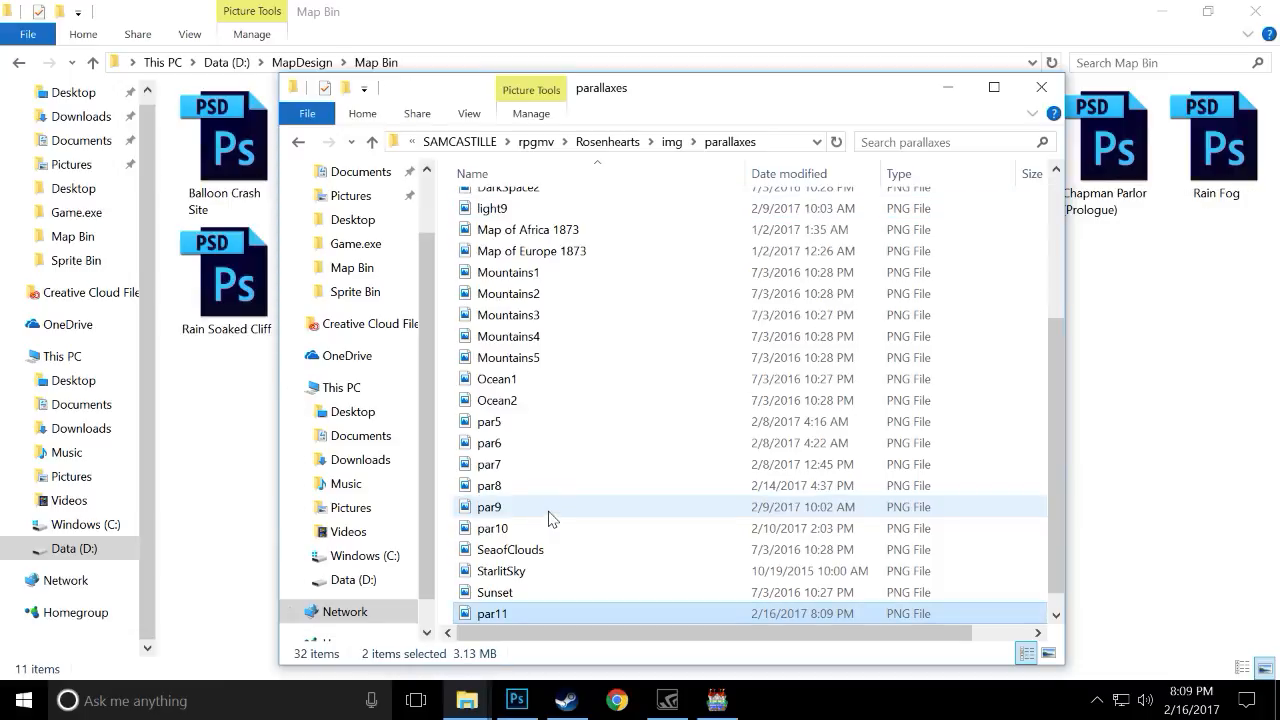
pyautogui.click(1117, 484)
# - Switch to RPG Maker MV and set the Black Forest South map's width to 25 and height to 20
pyautogui.click(712, 700)
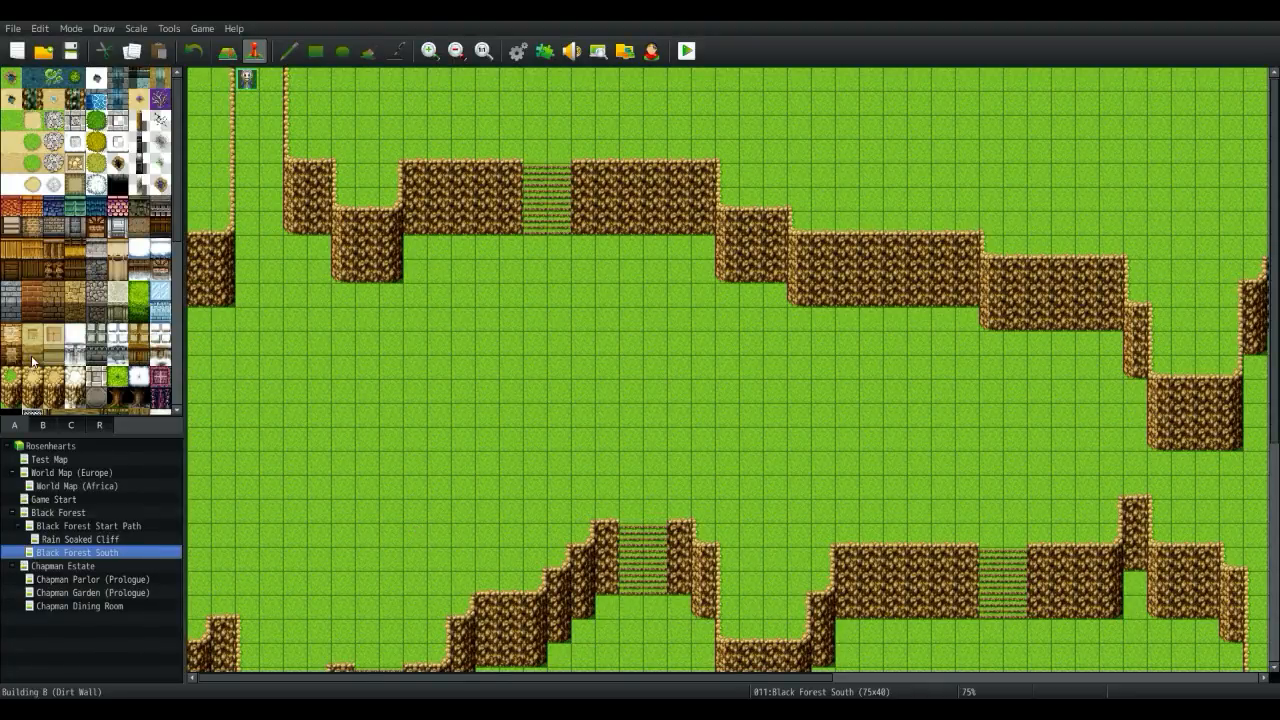
pyautogui.rightClick(81, 554)
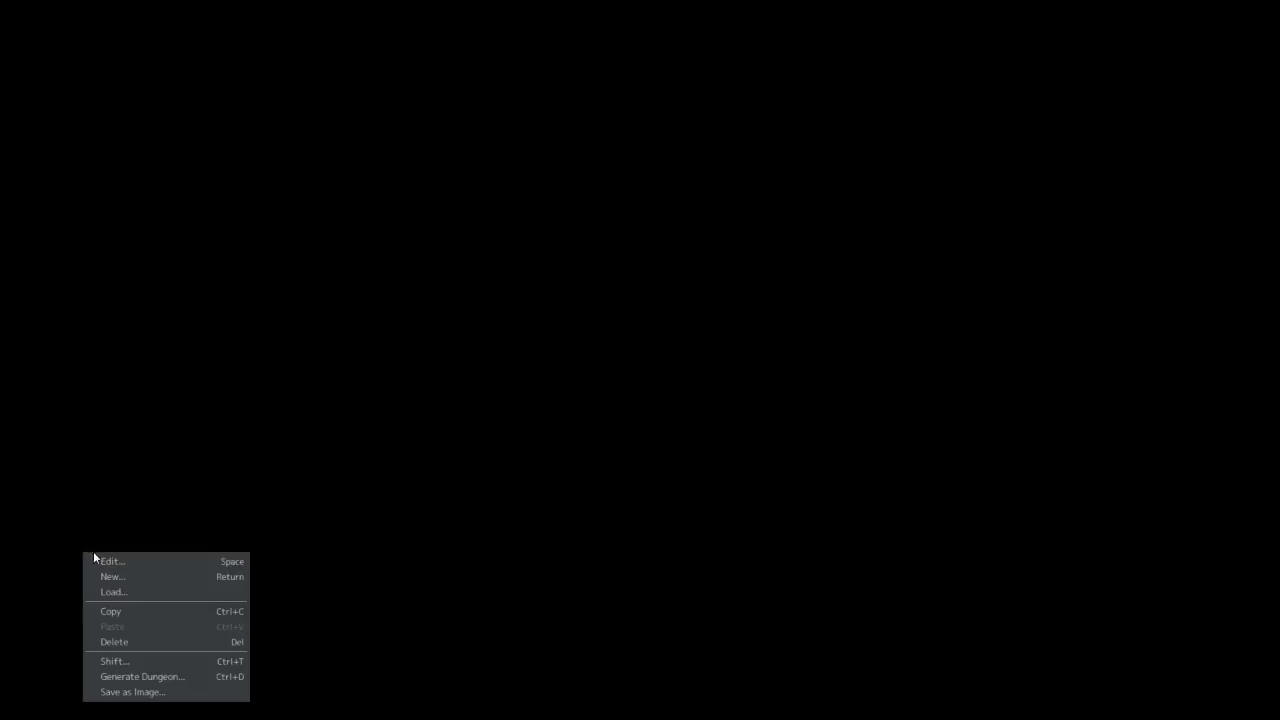
pyautogui.click(112, 572)
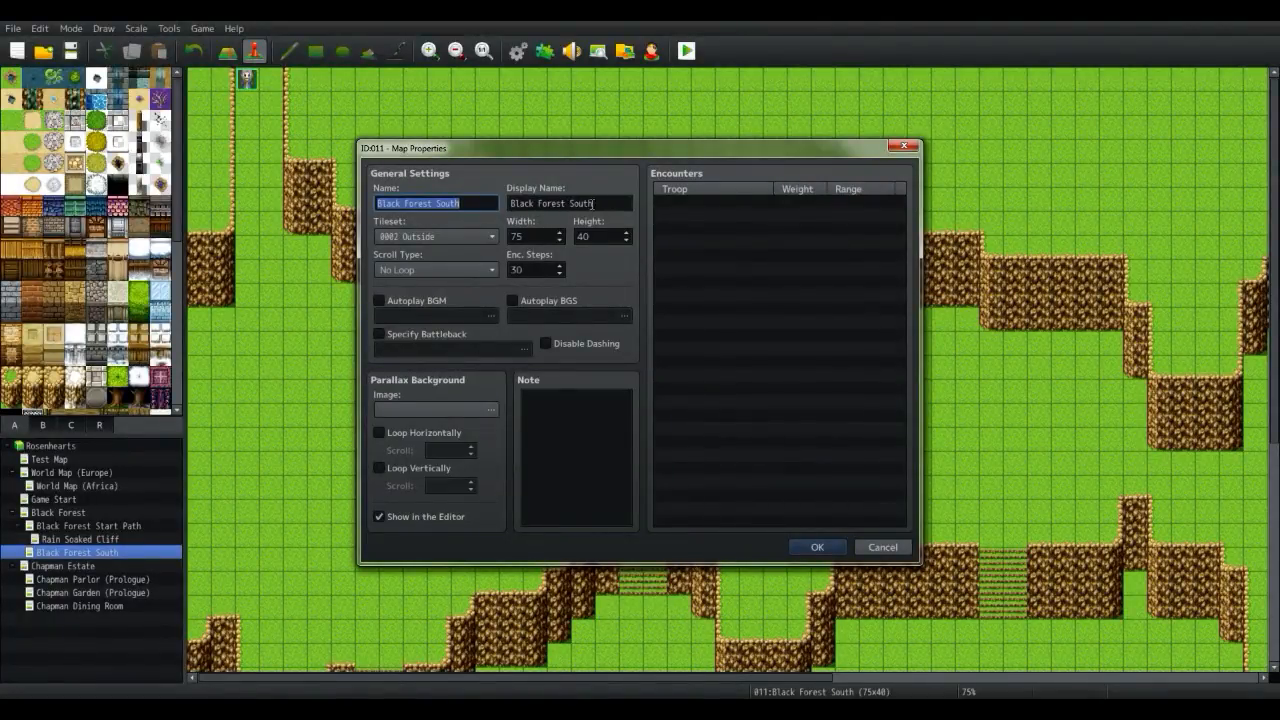
pyautogui.moveTo(523, 237); pyautogui.dragTo(493, 237)
pyautogui.write('25')
pyautogui.doubleClick(603, 240)
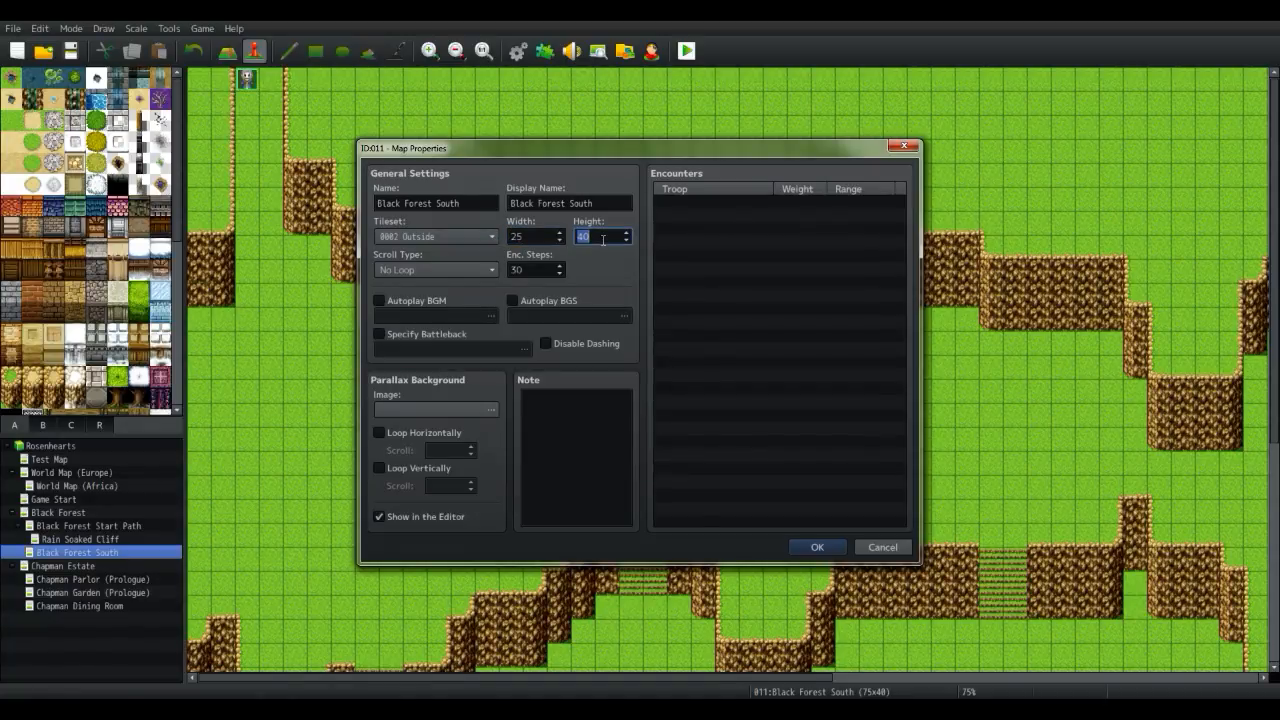
pyautogui.write('20')
# - Assign !Black Forest South Area 1 as the map's parallax background, enter <par> as its note, and apply the map properties
pyautogui.click(491, 410)
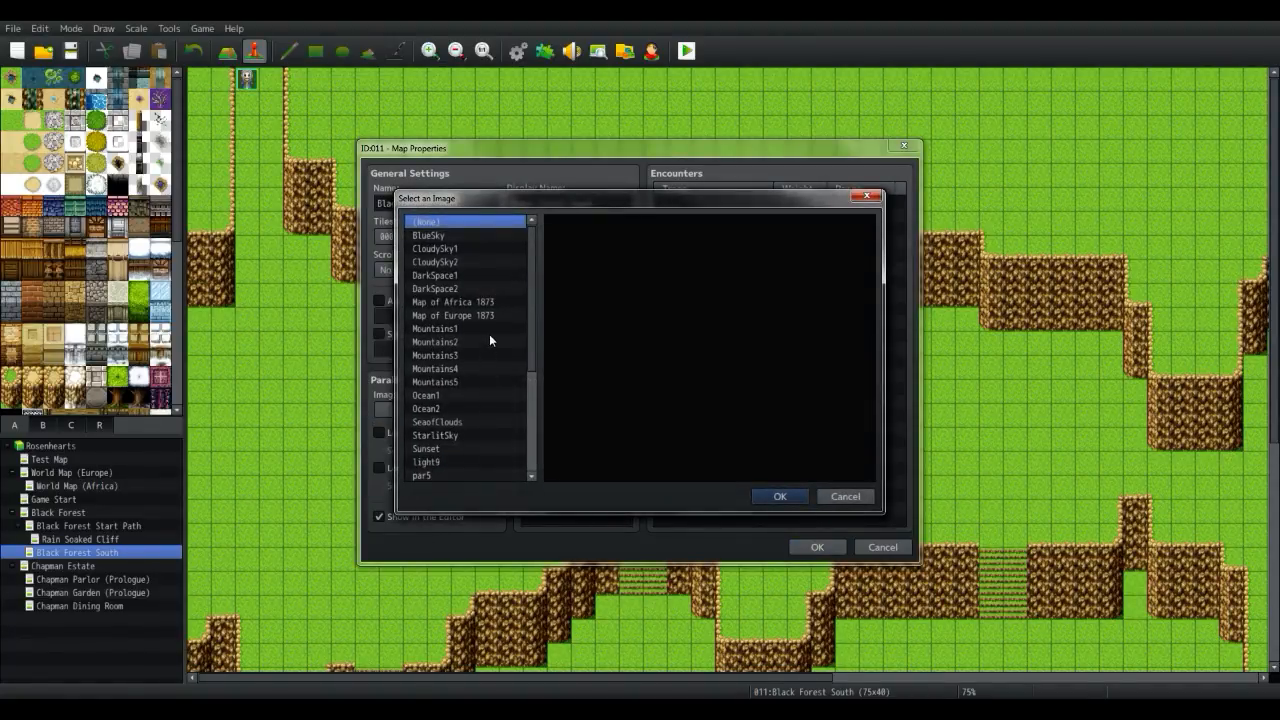
pyautogui.scroll(-5, 500, 330)
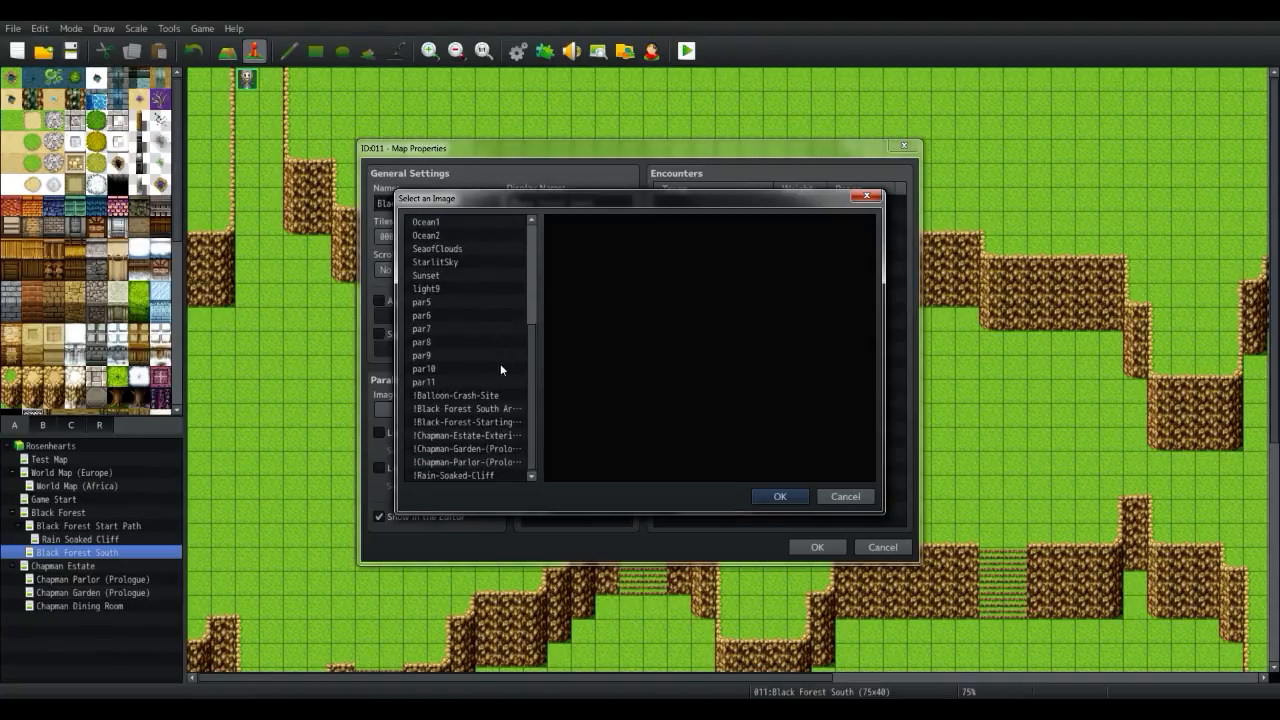
pyautogui.click(502, 411)
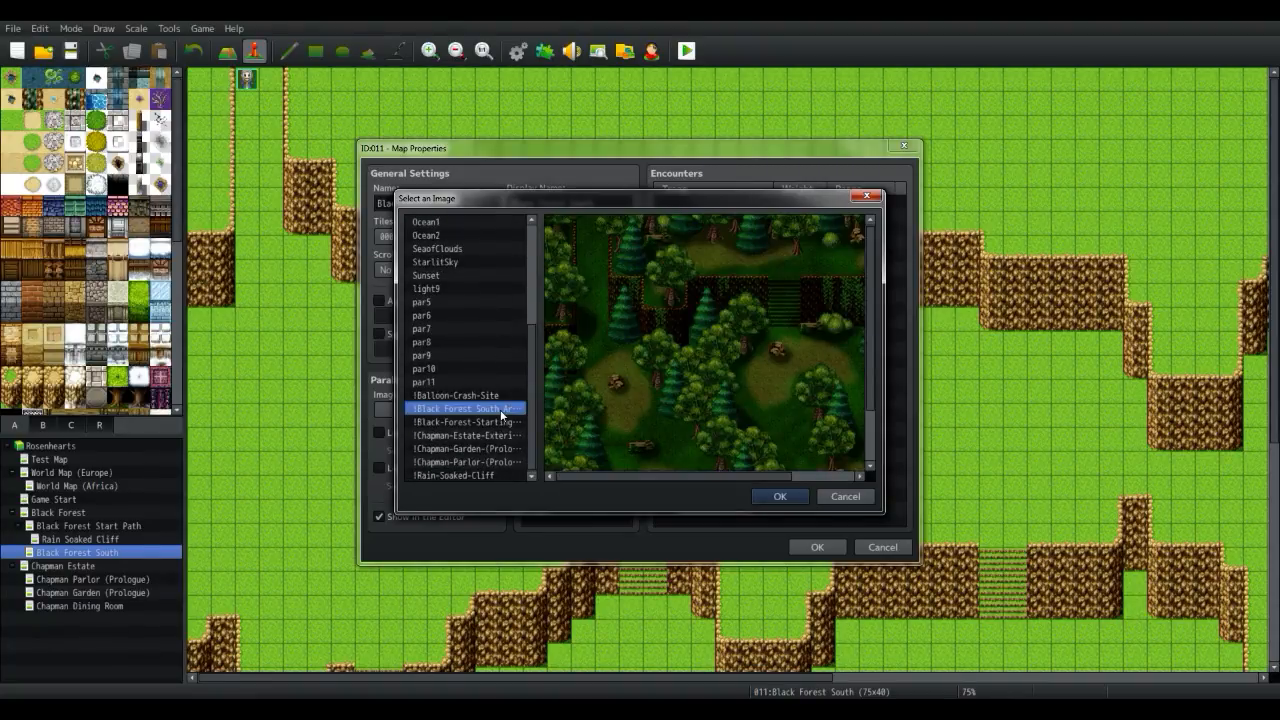
pyautogui.click(780, 497)
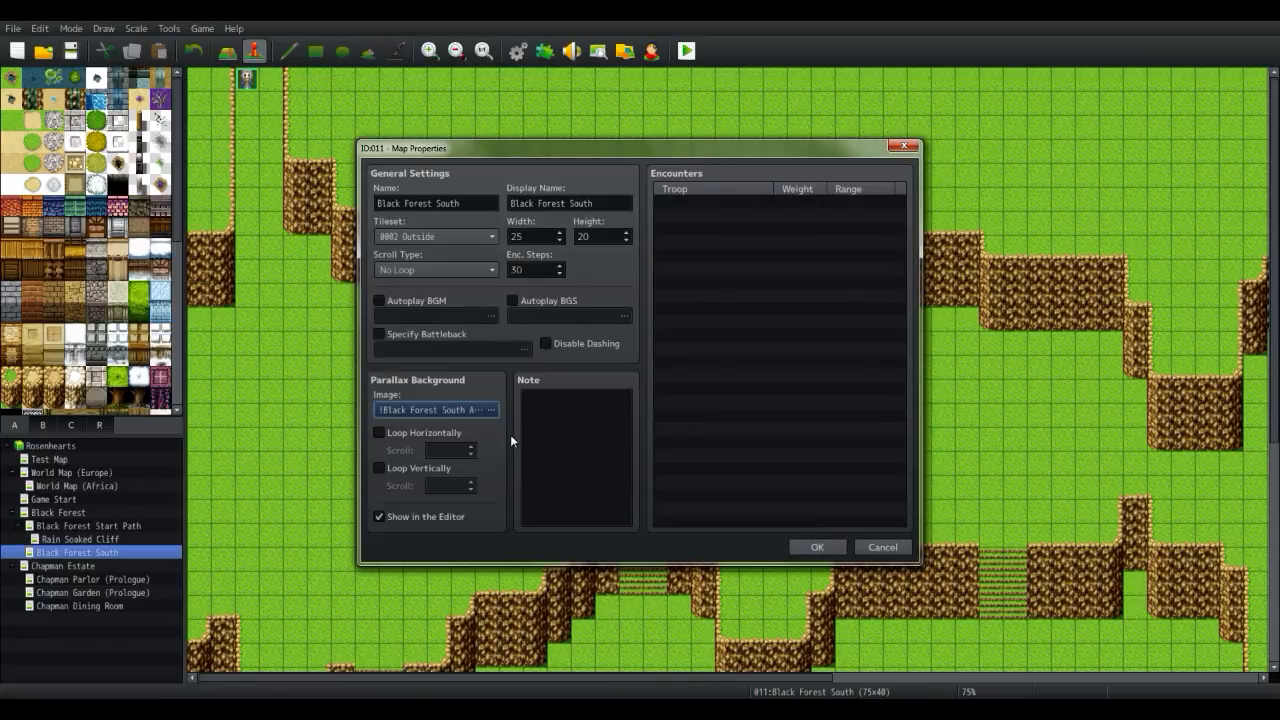
pyautogui.click(550, 428)
pyautogui.write('<par>')
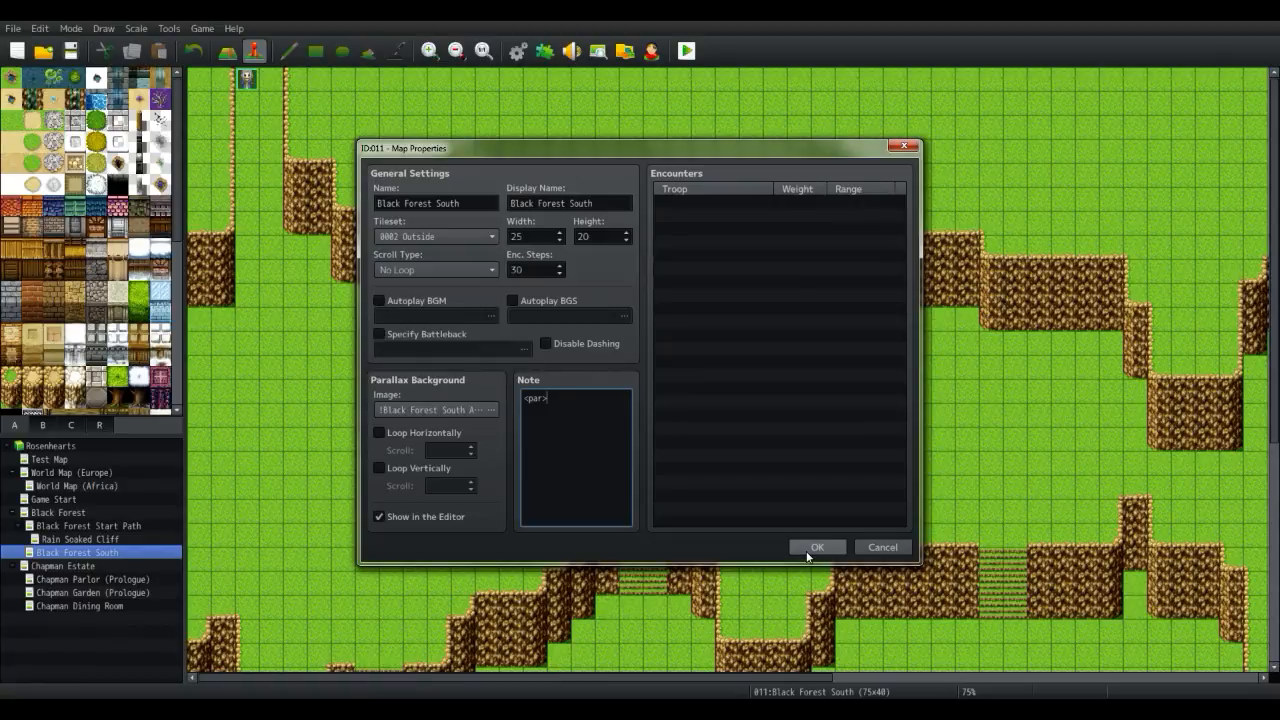
pyautogui.click(806, 548)
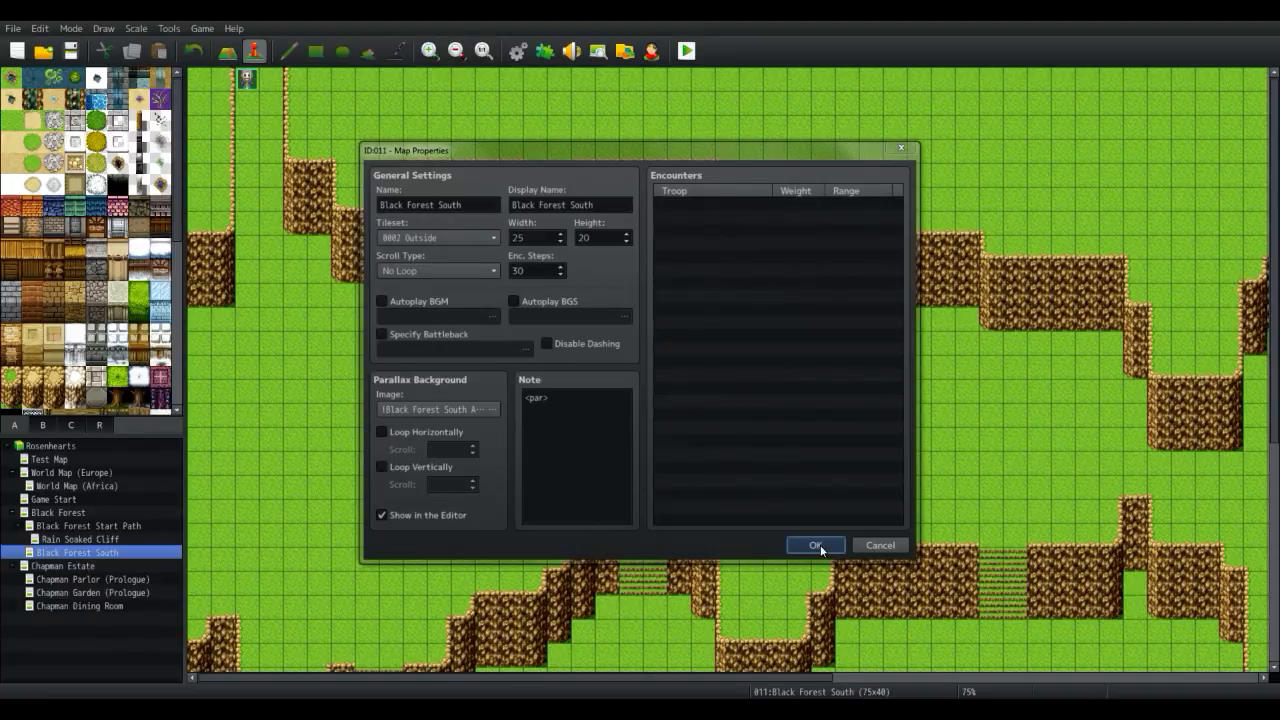
pyautogui.hotkey('alt', 'Tab')
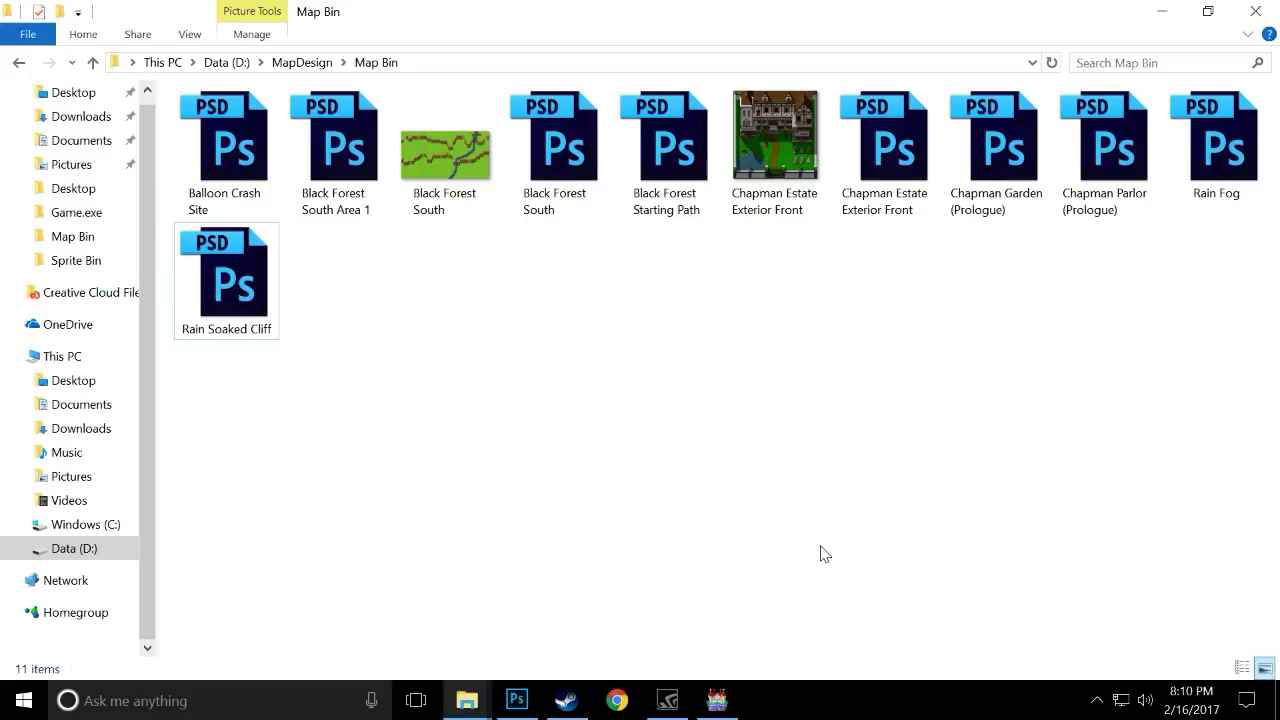
pyautogui.click(724, 703)
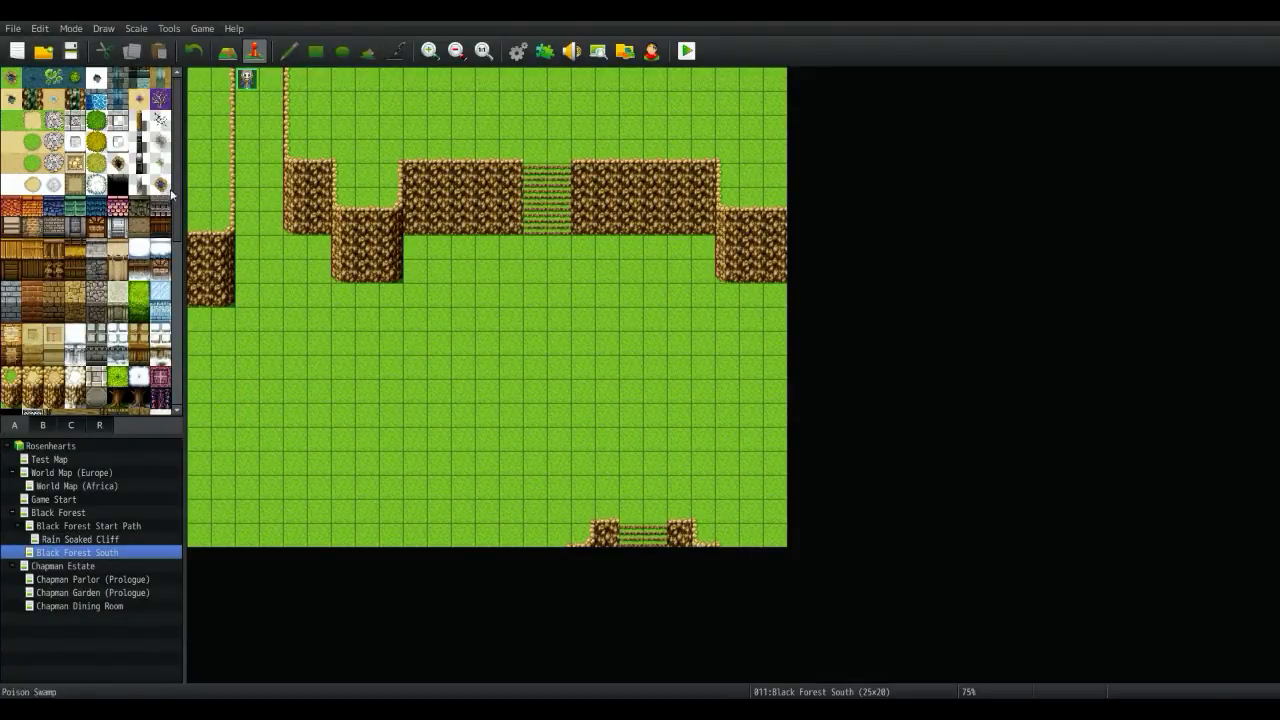
# - Cover the whole Black Forest South map with the blank transparent tile from tileset A and save the project
pyautogui.scroll(-3, 100, 196)
pyautogui.scroll(-1, 100, 196)
pyautogui.click(12, 252)
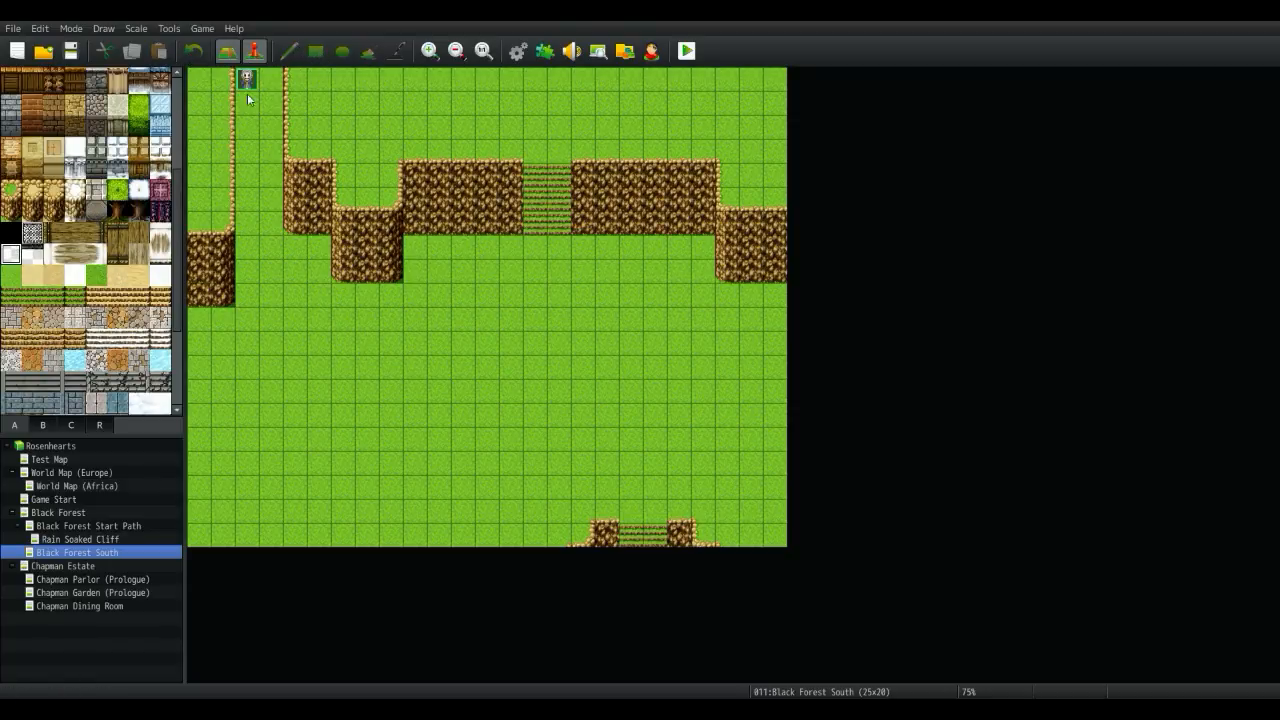
pyautogui.click(221, 57)
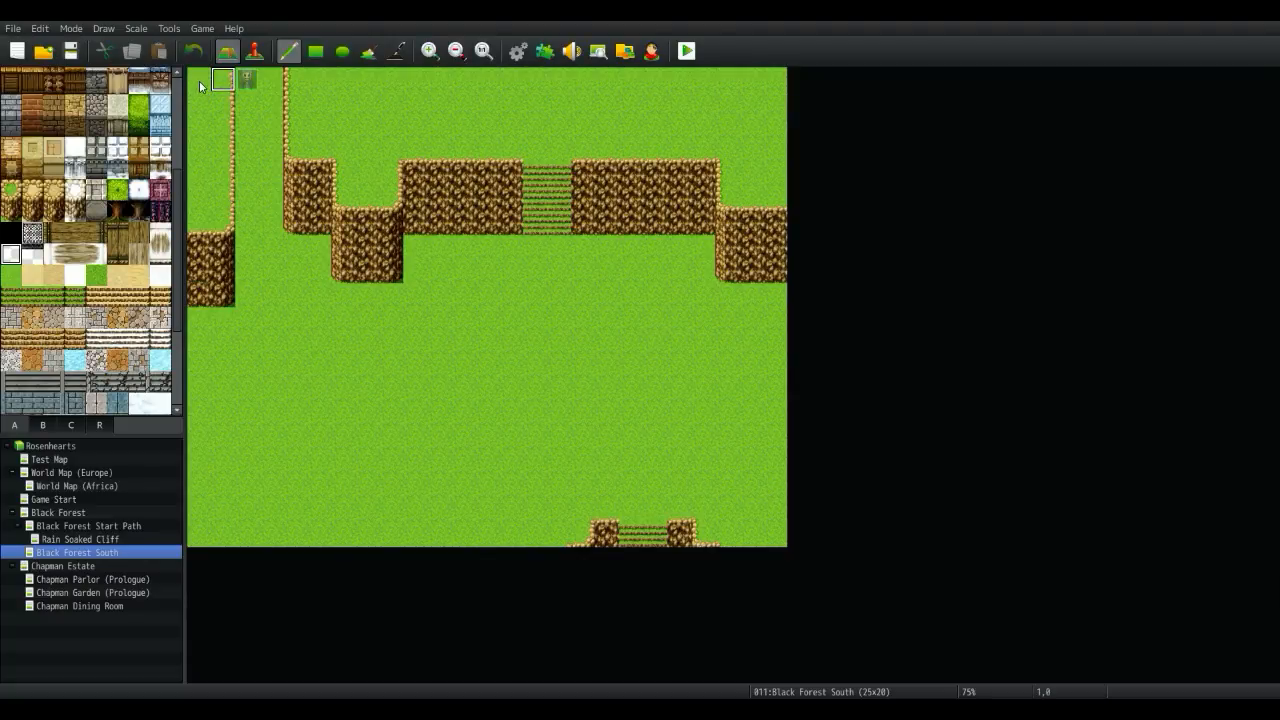
pyautogui.moveTo(199, 80)
pyautogui.mouseDown()
pyautogui.moveTo(255, 110)
pyautogui.moveTo(535, 368)
pyautogui.mouseUp()
pyautogui.click(315, 50)
pyautogui.moveTo(200, 80)
pyautogui.mouseDown()
pyautogui.moveTo(680, 540)
pyautogui.moveTo(778, 540)
pyautogui.mouseUp()
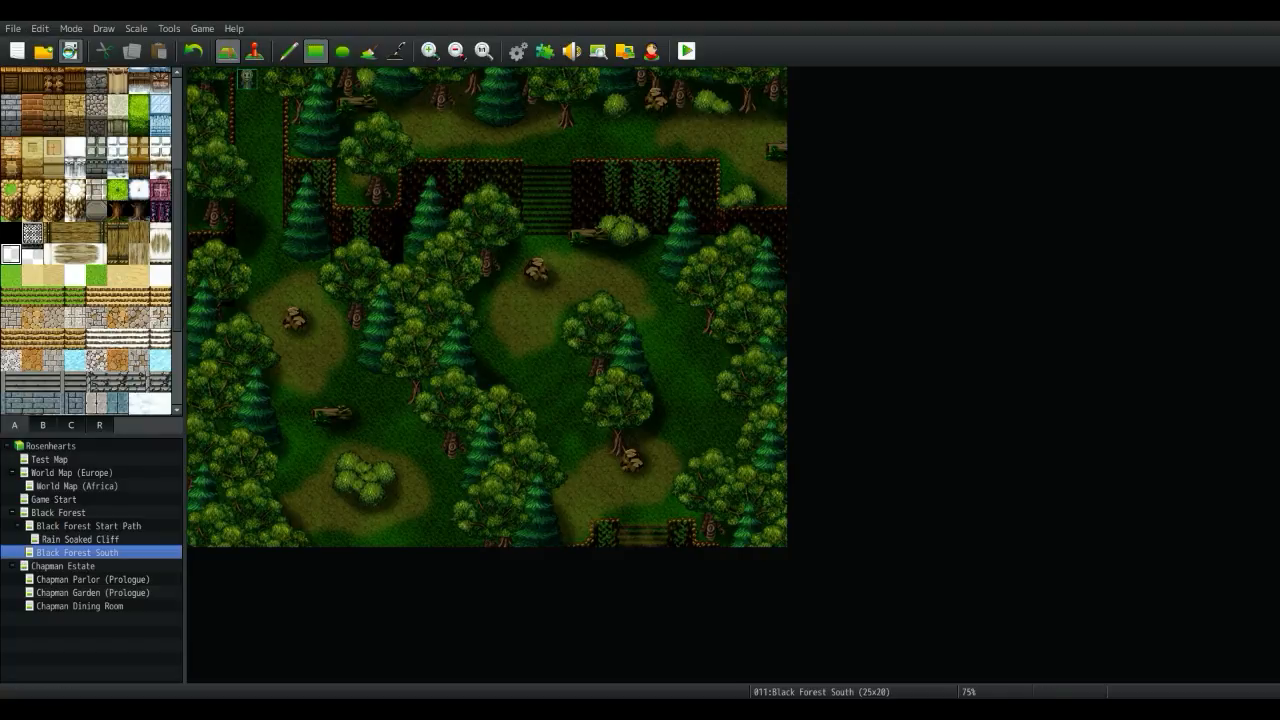
pyautogui.click(70, 50)
# - Paint region ID 1 down the two-tile-wide northwest path and across its widened southern end, just above the rock pile
pyautogui.click(105, 428)
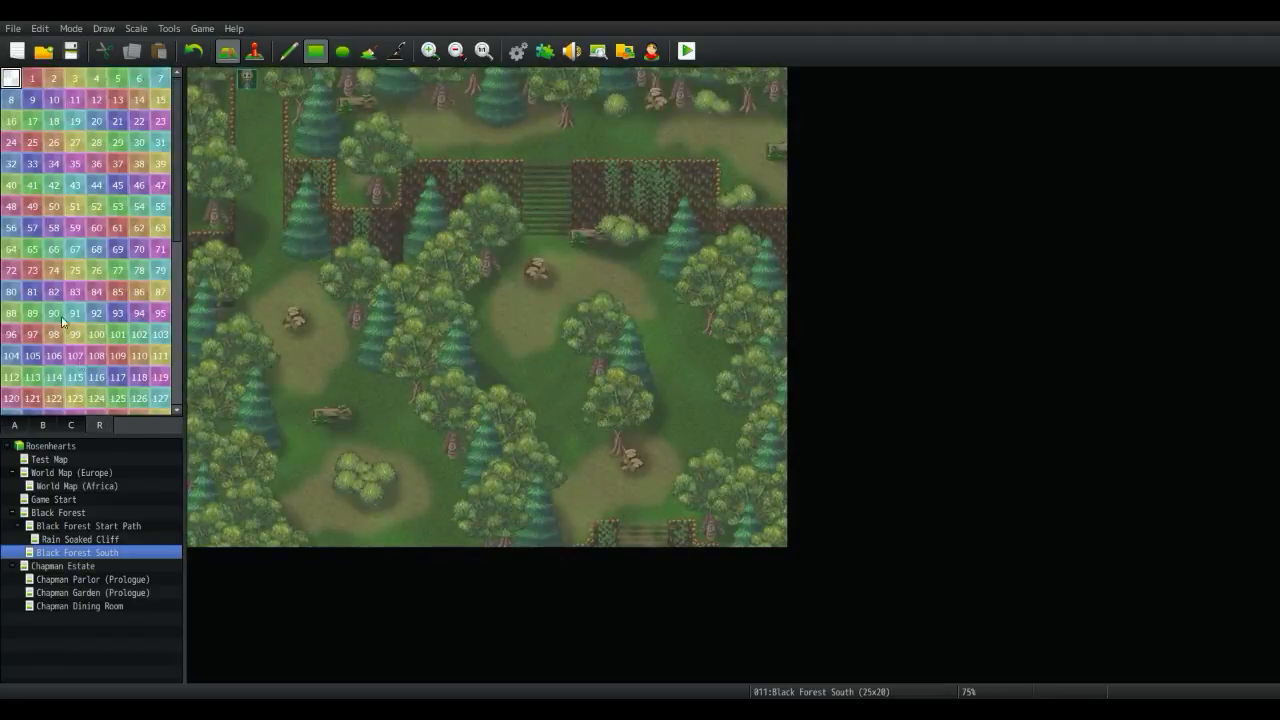
pyautogui.click(32, 80)
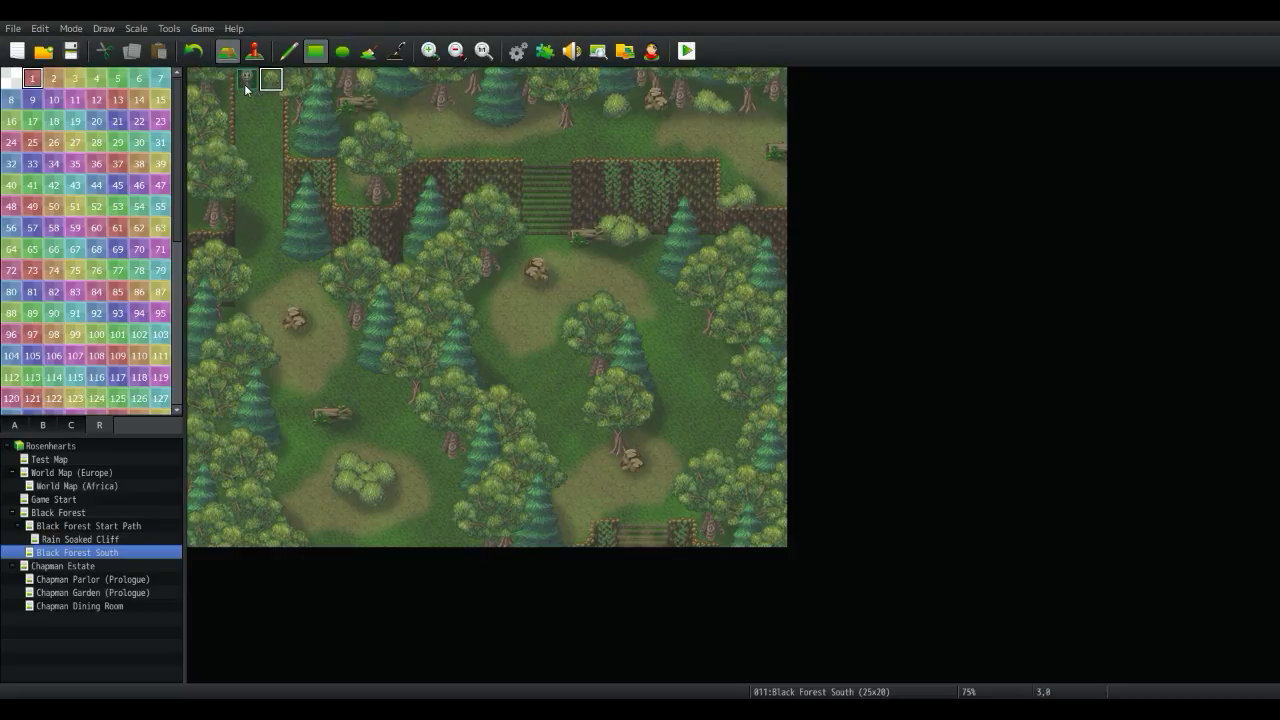
pyautogui.moveTo(245, 89); pyautogui.dragTo(246, 106)
pyautogui.moveTo(254, 174)
pyautogui.mouseDown()
pyautogui.moveTo(251, 238)
pyautogui.moveTo(267, 241)
pyautogui.moveTo(263, 90)
pyautogui.mouseUp()
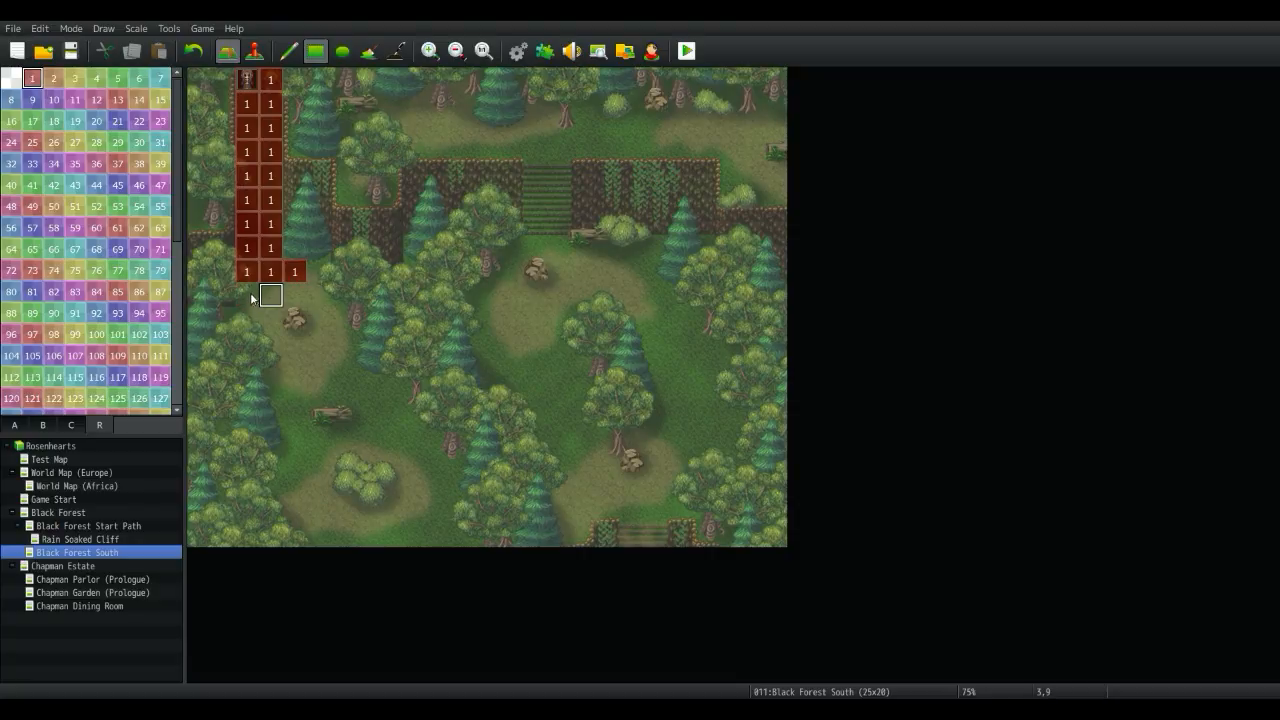
pyautogui.moveTo(248, 297); pyautogui.dragTo(312, 300)
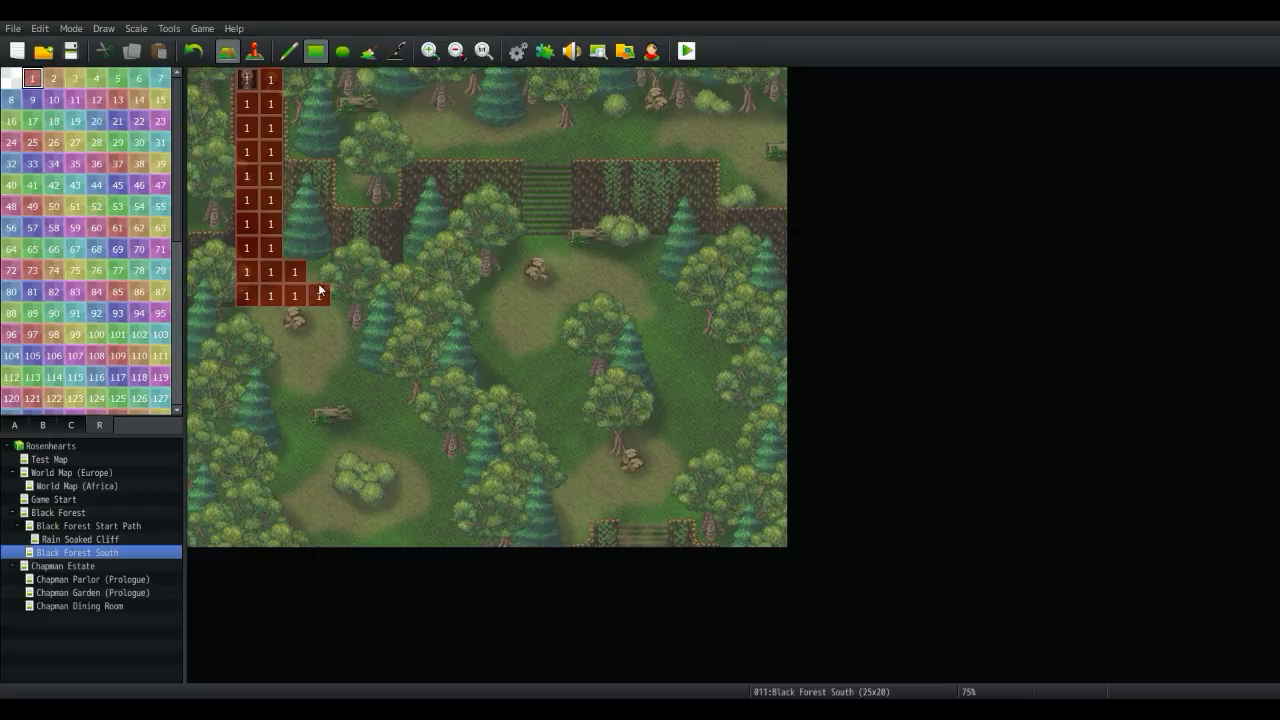
pyautogui.click(322, 268)
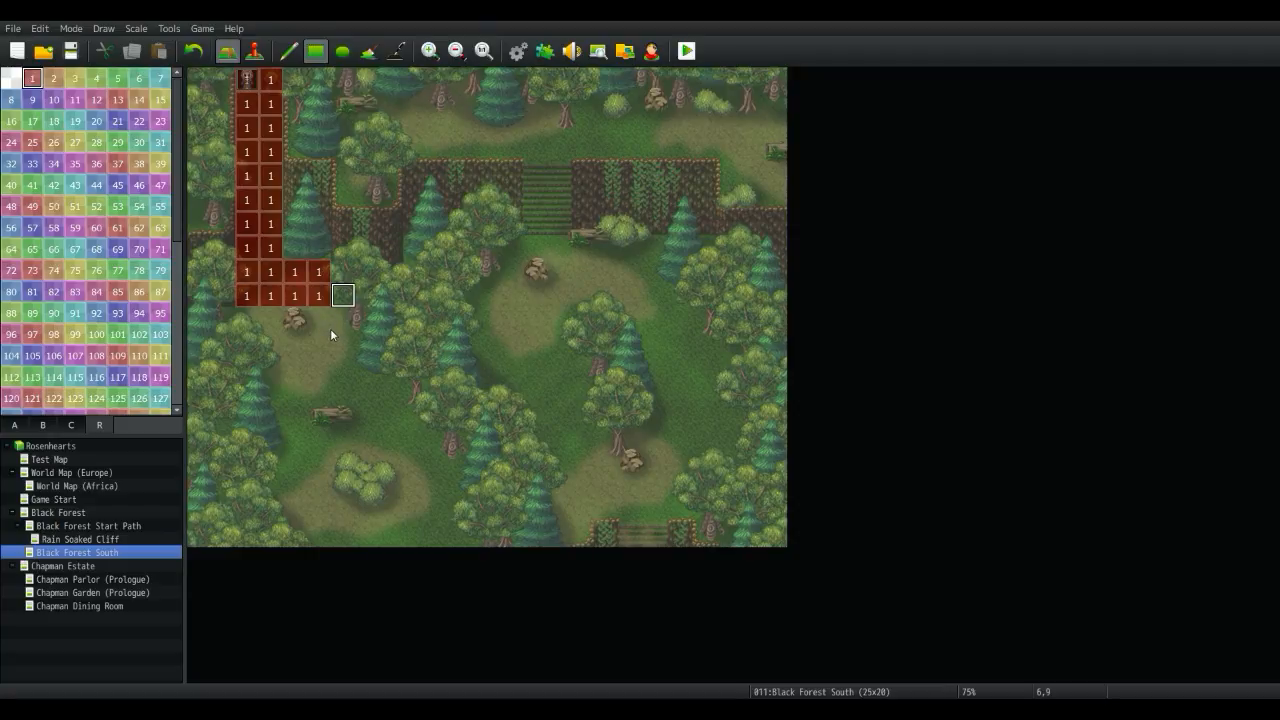
# - Paint region 1 over the walkable ground around the western rock pile and down to the row above the fallen log
pyautogui.moveTo(322, 318); pyautogui.dragTo(328, 356)
pyautogui.moveTo(253, 323)
pyautogui.mouseDown()
pyautogui.moveTo(245, 342)
pyautogui.moveTo(265, 347)
pyautogui.moveTo(274, 371)
pyautogui.moveTo(300, 368)
pyautogui.moveTo(298, 348)
pyautogui.moveTo(323, 381)
pyautogui.moveTo(342, 352)
pyautogui.moveTo(343, 367)
pyautogui.mouseUp()
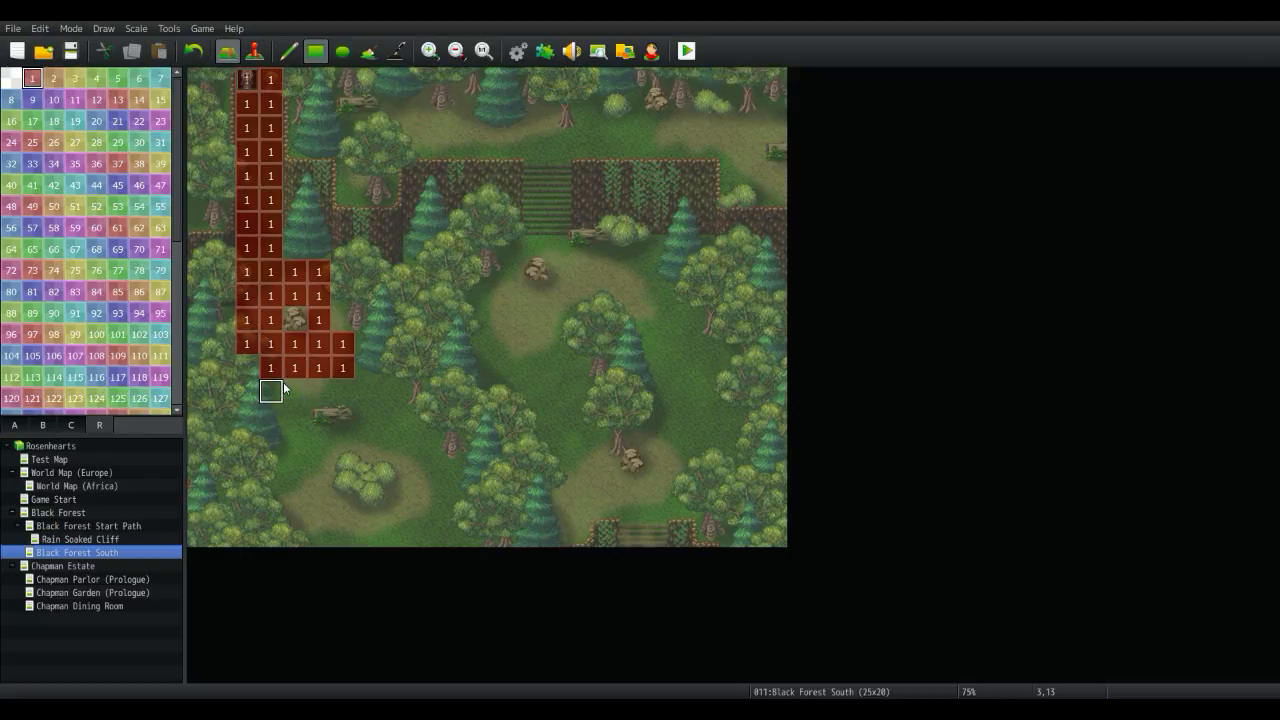
pyautogui.moveTo(294, 390); pyautogui.dragTo(369, 400)
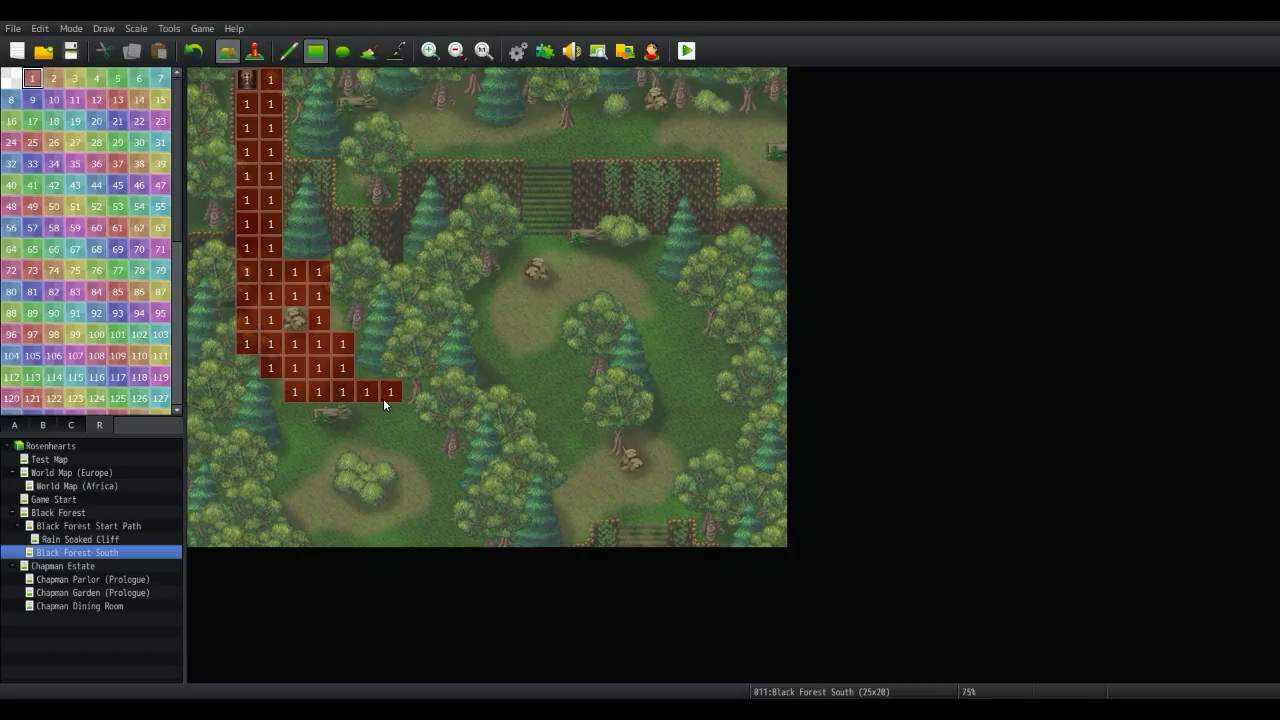
pyautogui.click(266, 394)
# - Extend region 1 around the fallen log and along the west side of the southwest bush, and save the project
pyautogui.moveTo(300, 457)
pyautogui.mouseDown()
pyautogui.moveTo(324, 452)
pyautogui.moveTo(318, 441)
pyautogui.moveTo(369, 437)
pyautogui.mouseUp()
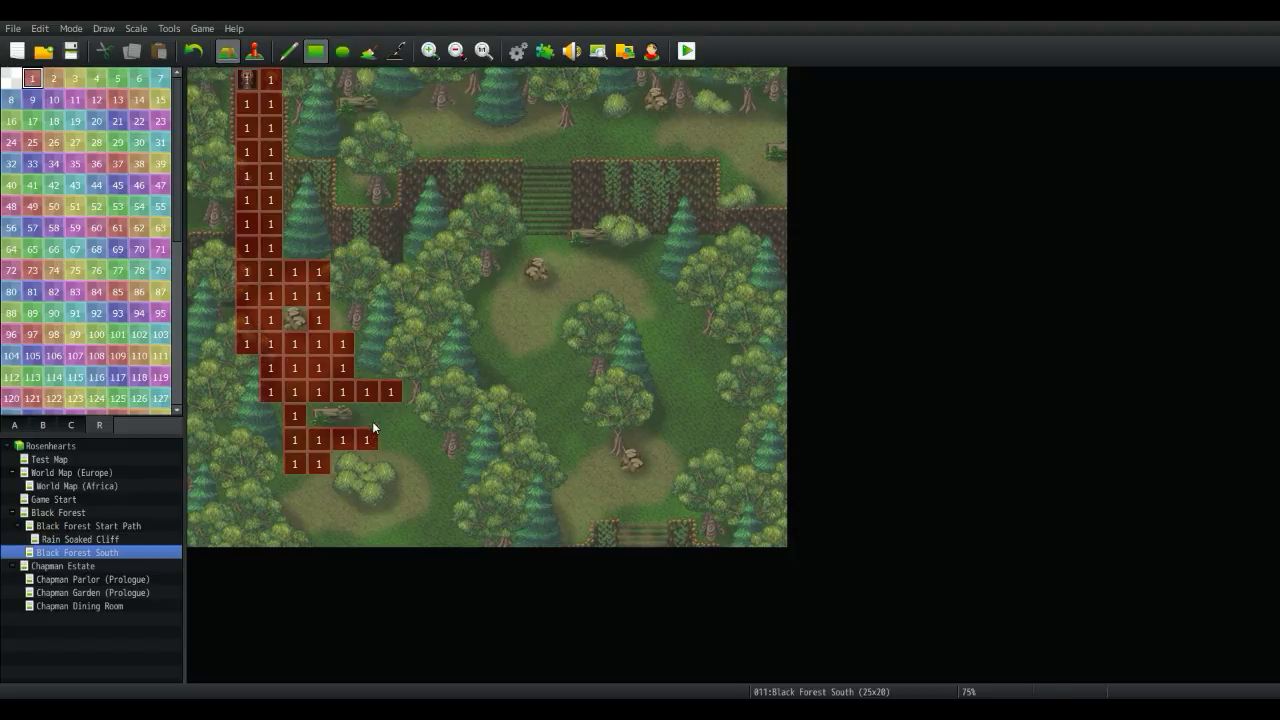
pyautogui.moveTo(381, 421)
pyautogui.mouseDown()
pyautogui.moveTo(391, 439)
pyautogui.moveTo(417, 440)
pyautogui.mouseUp()
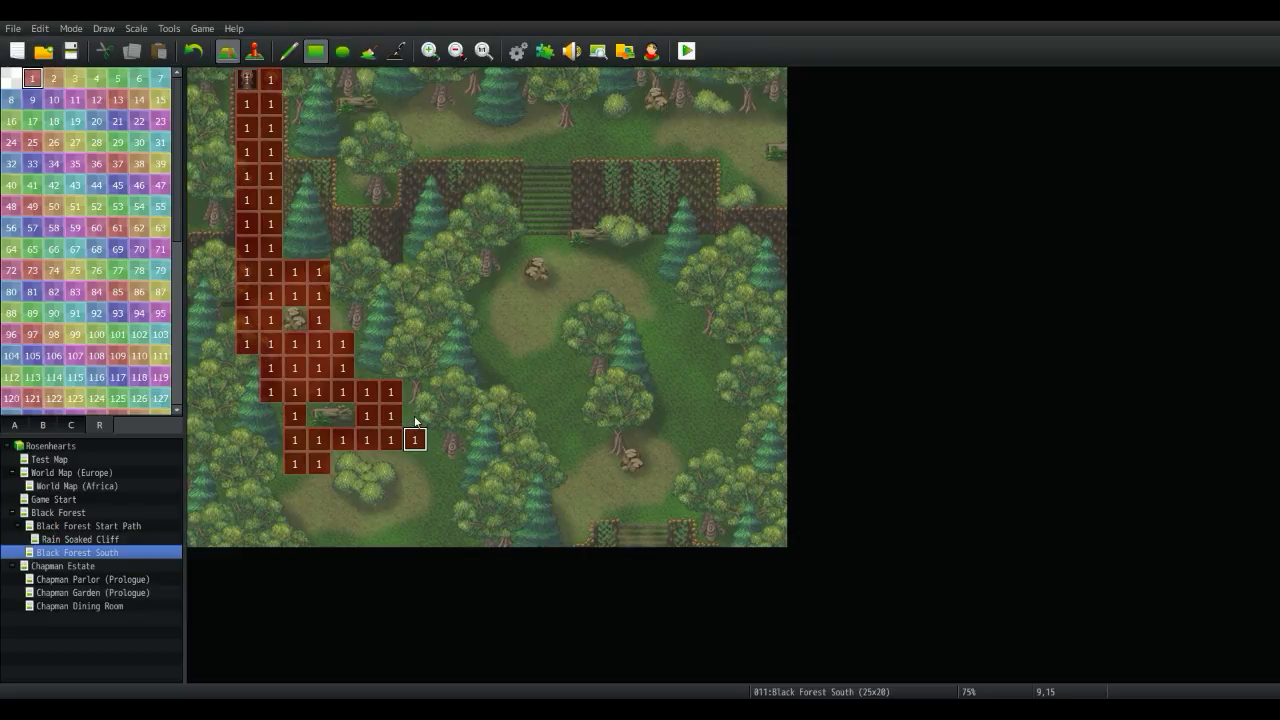
pyautogui.click(413, 414)
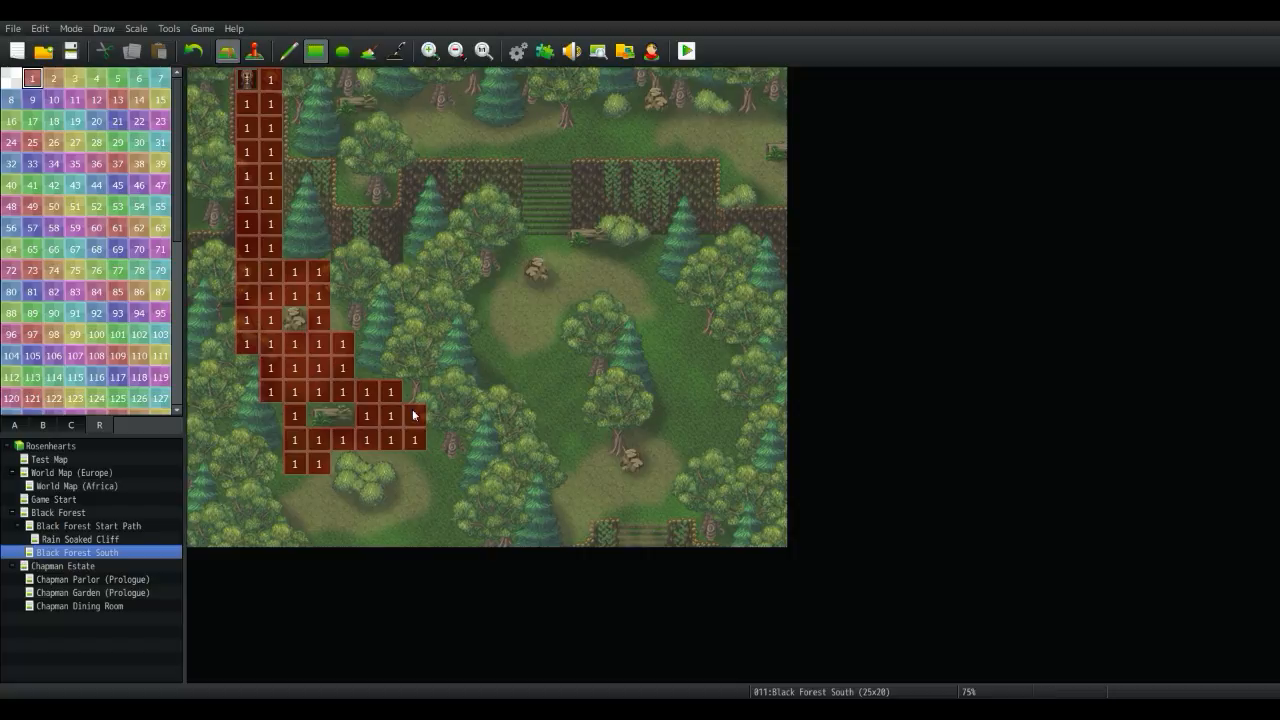
pyautogui.click(292, 490)
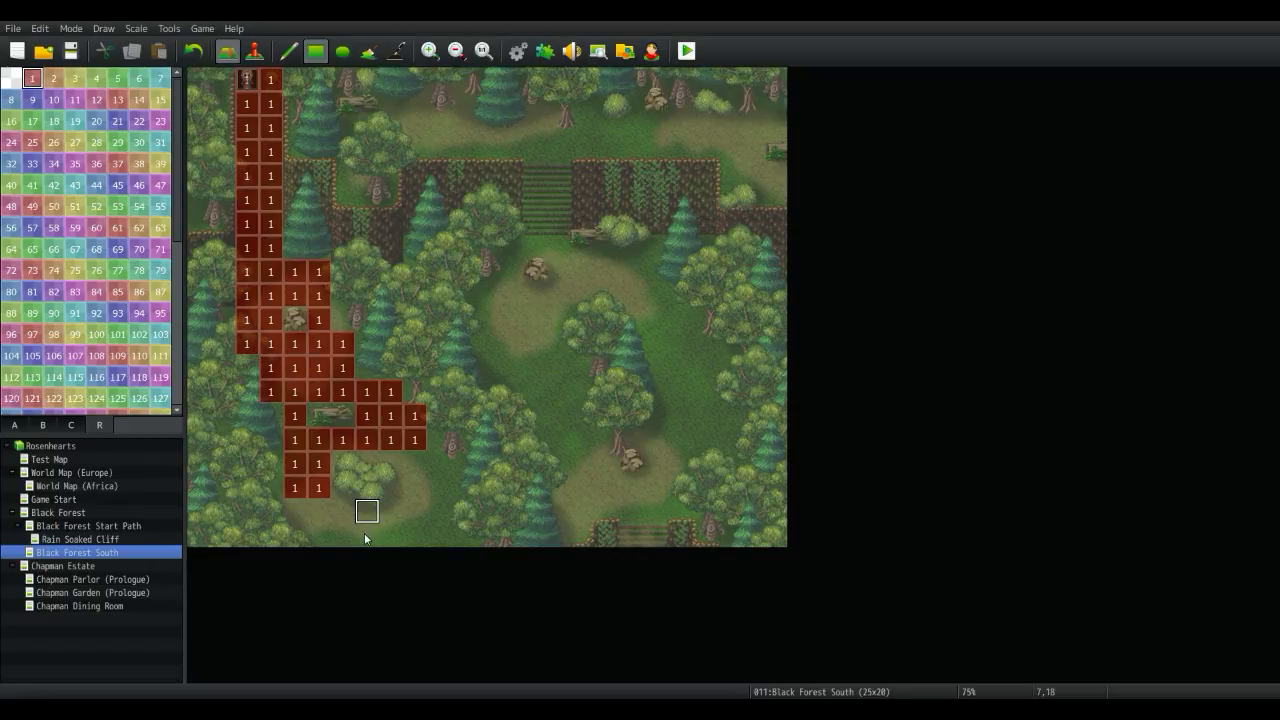
pyautogui.click(72, 54)
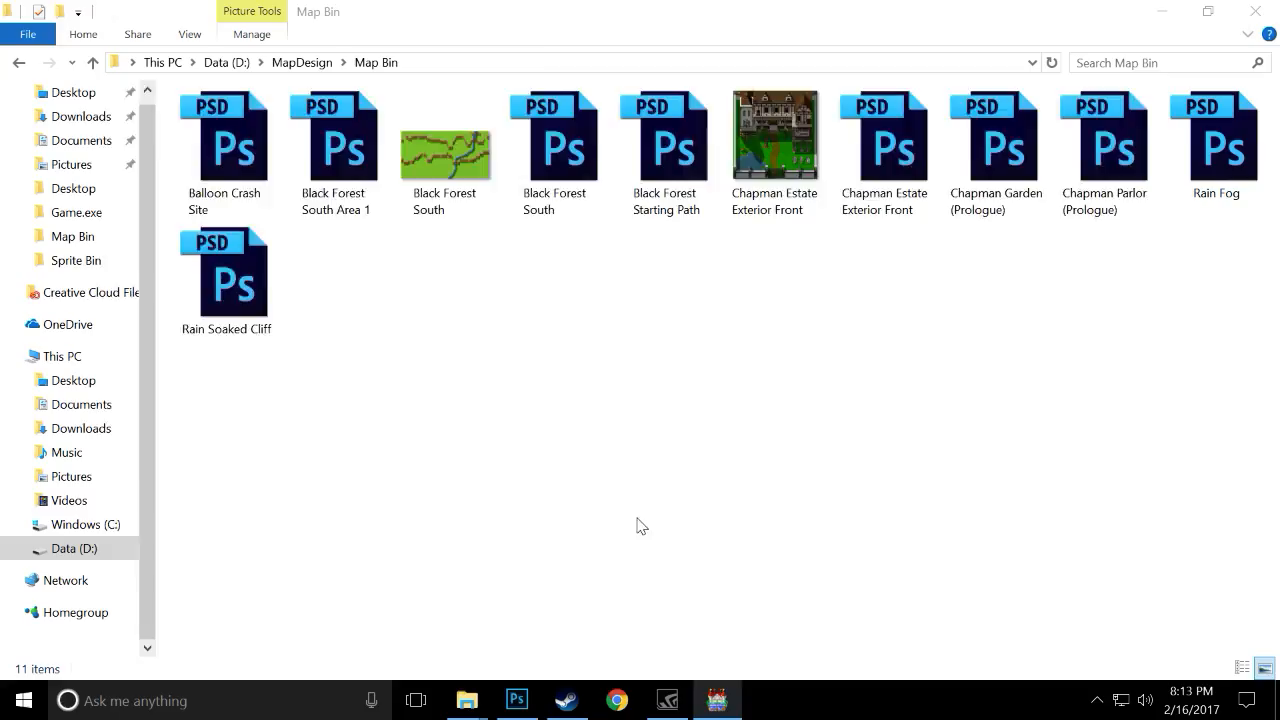
pyautogui.hotkey('alt', 'Tab')
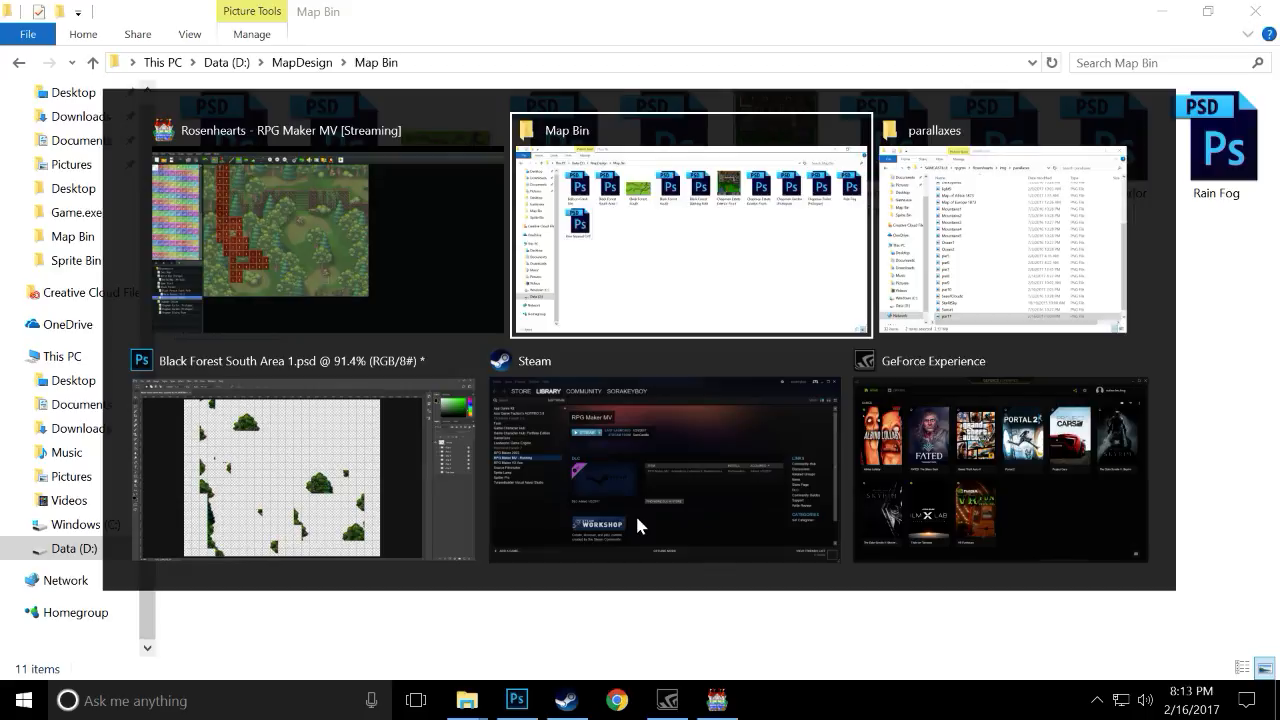
pyautogui.click(517, 708)
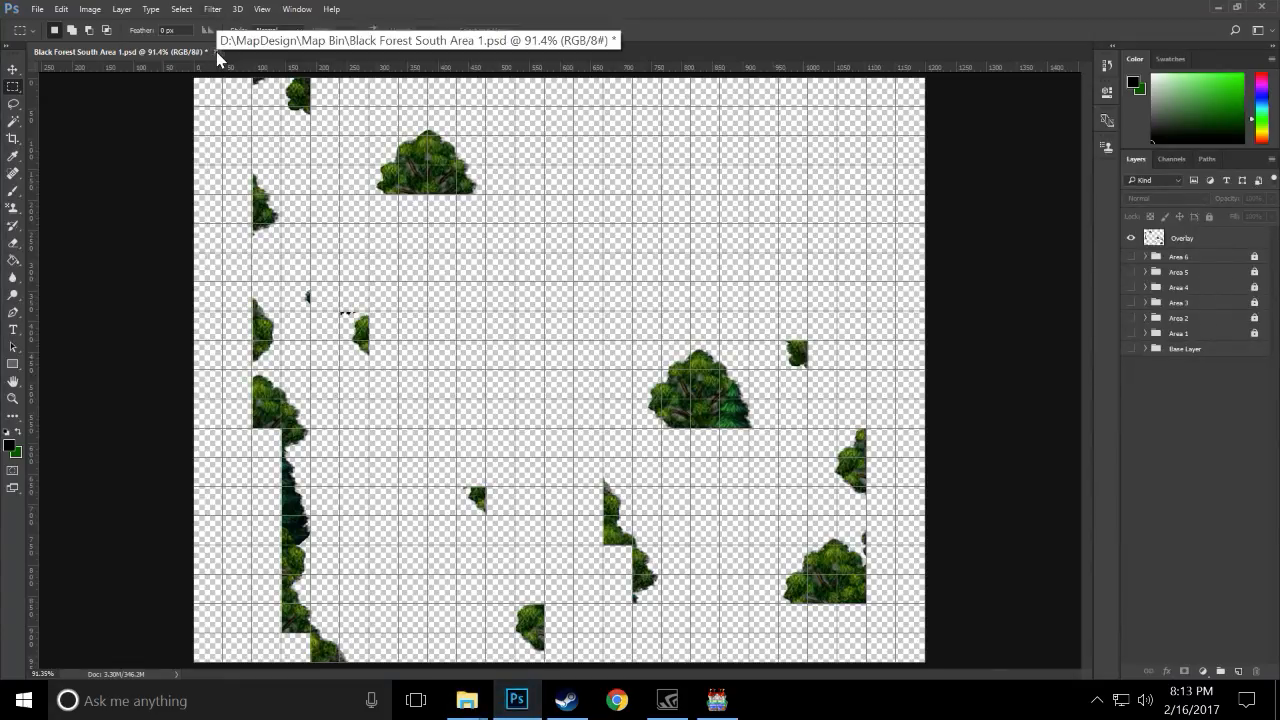
pyautogui.click(216, 51)
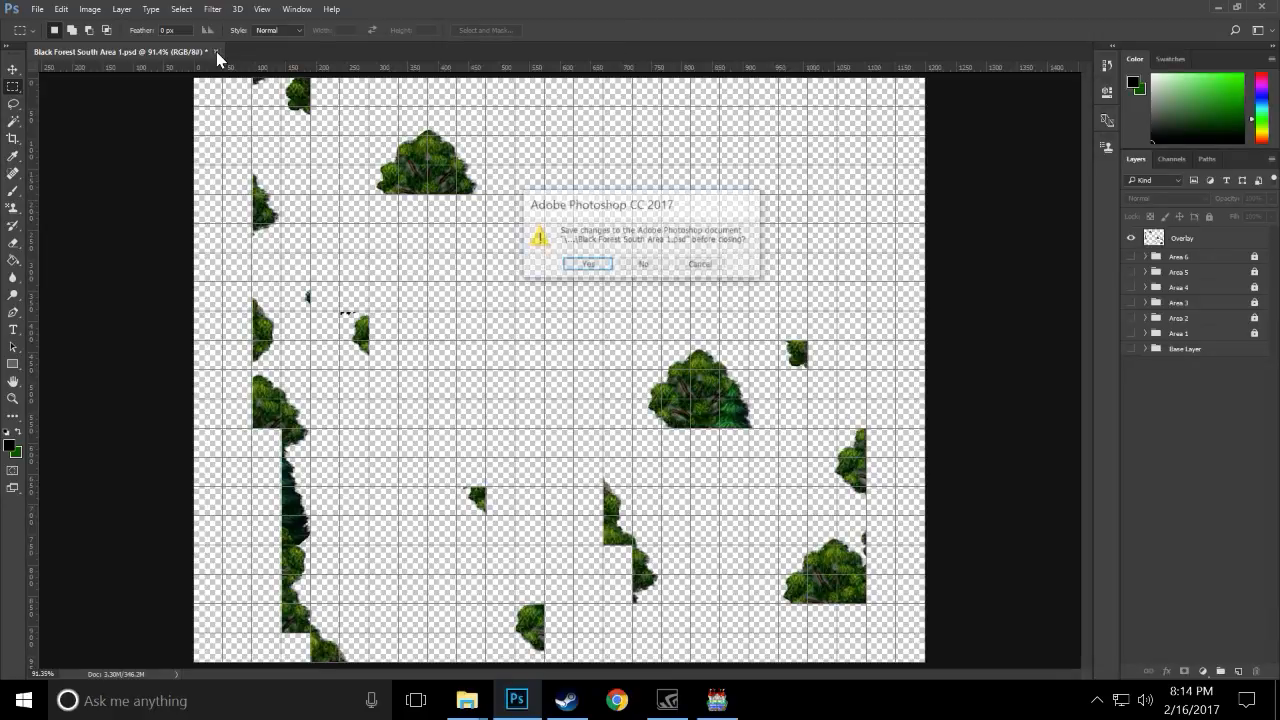
pyautogui.click(702, 266)
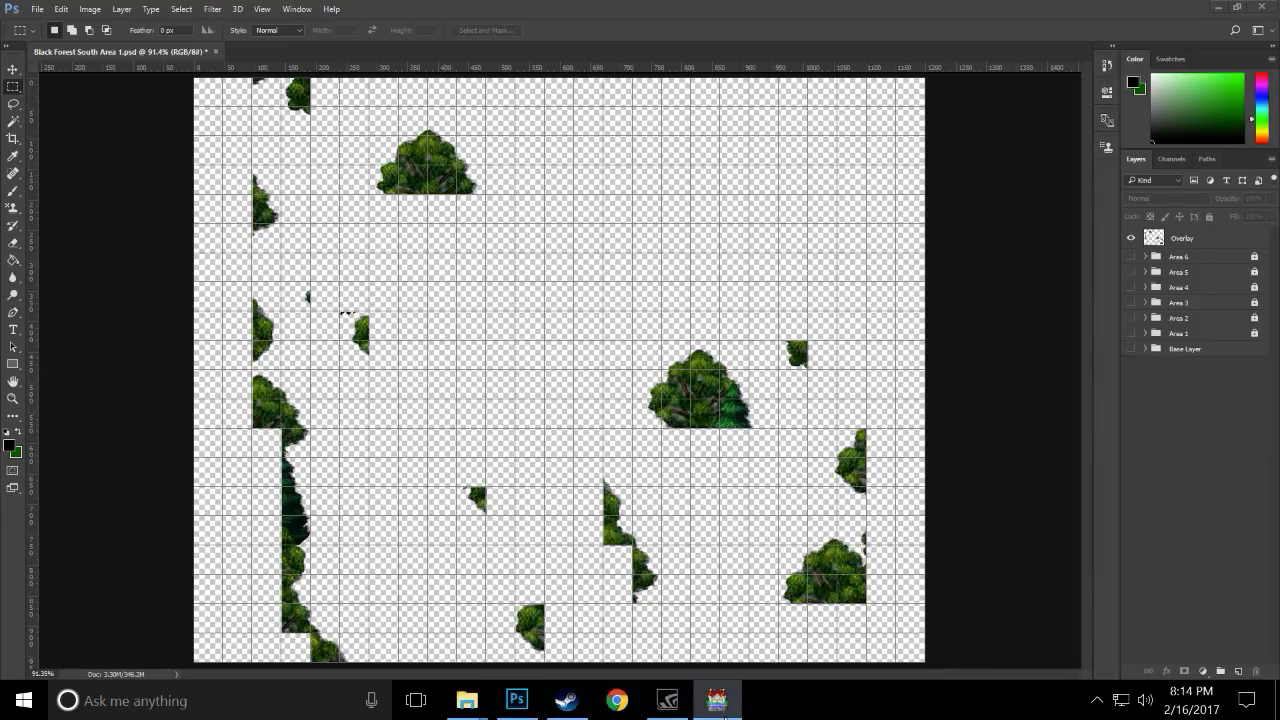
pyautogui.click(716, 700)
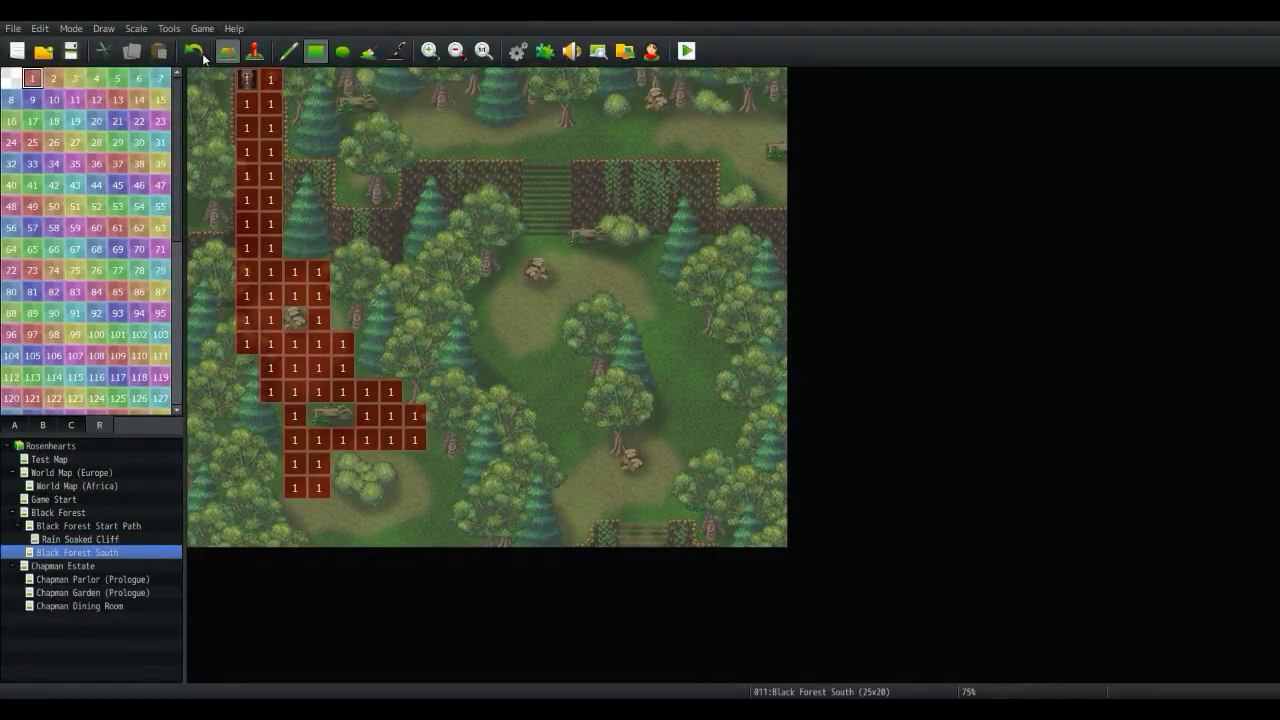
# - View the Black Forest South map without region numbers in tile and event modes, and switch back to Photoshop
pyautogui.click(227, 52)
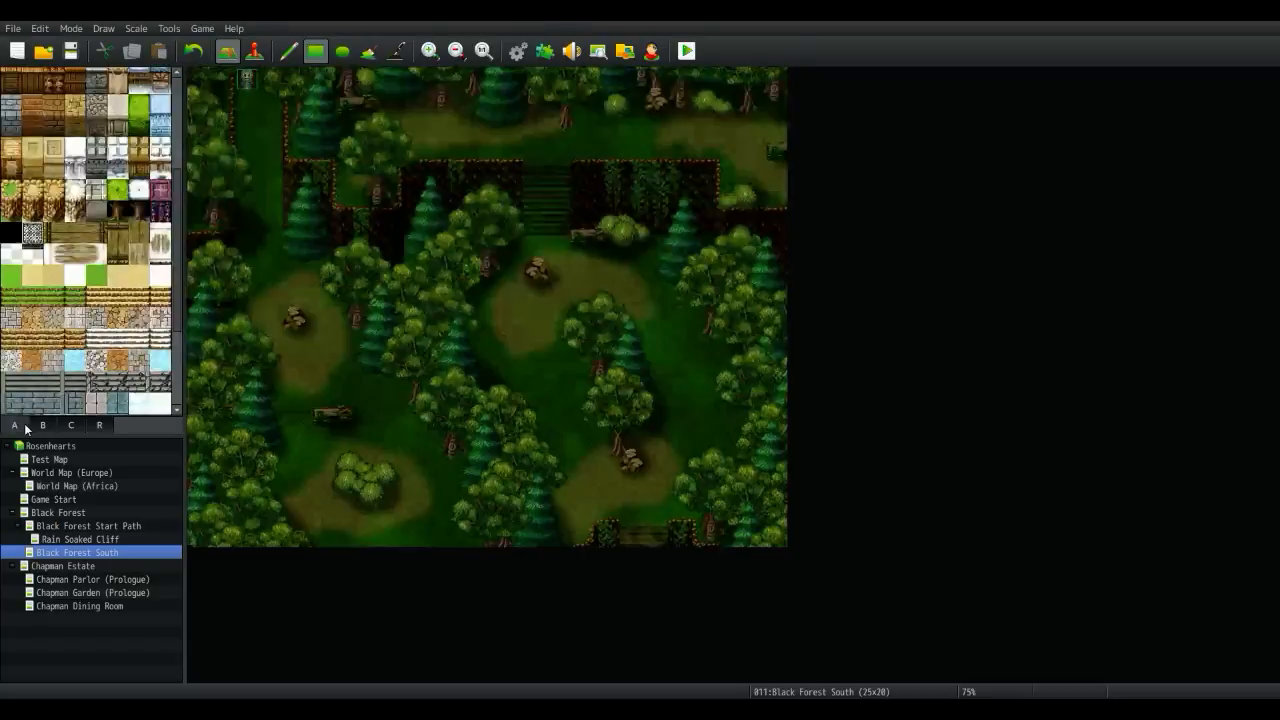
pyautogui.click(255, 52)
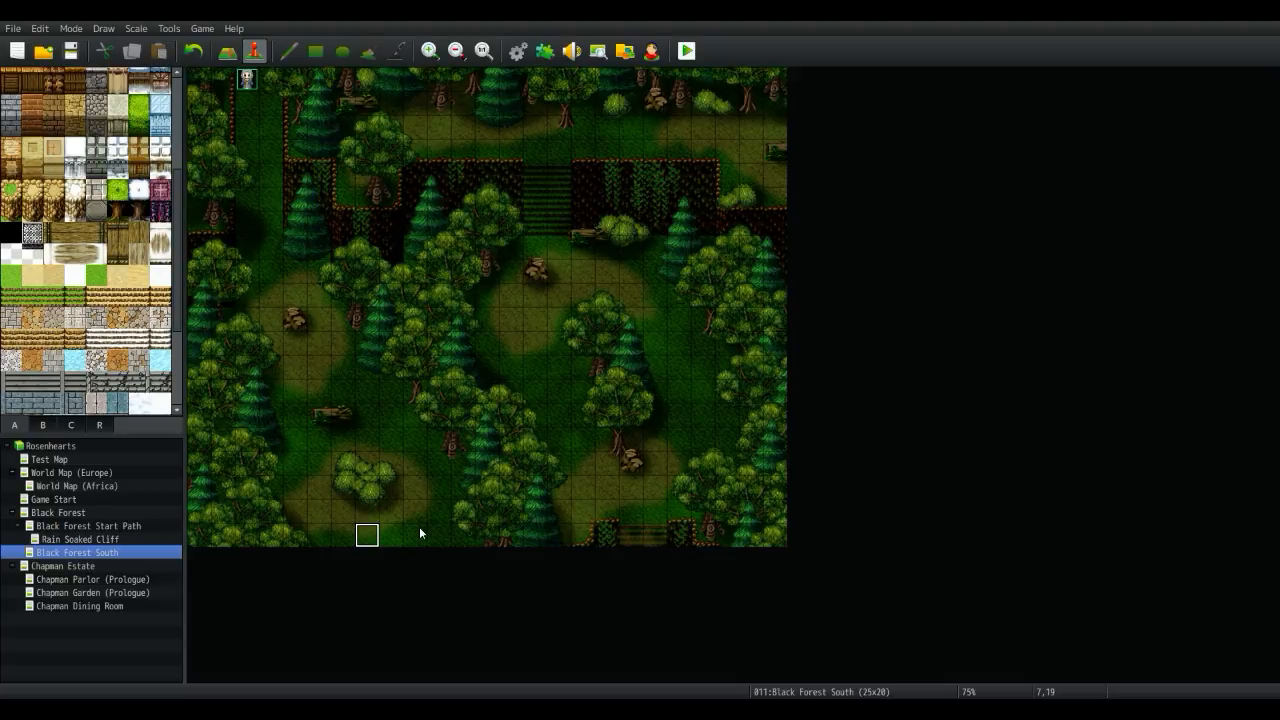
pyautogui.hotkey('alt', 'Tab')
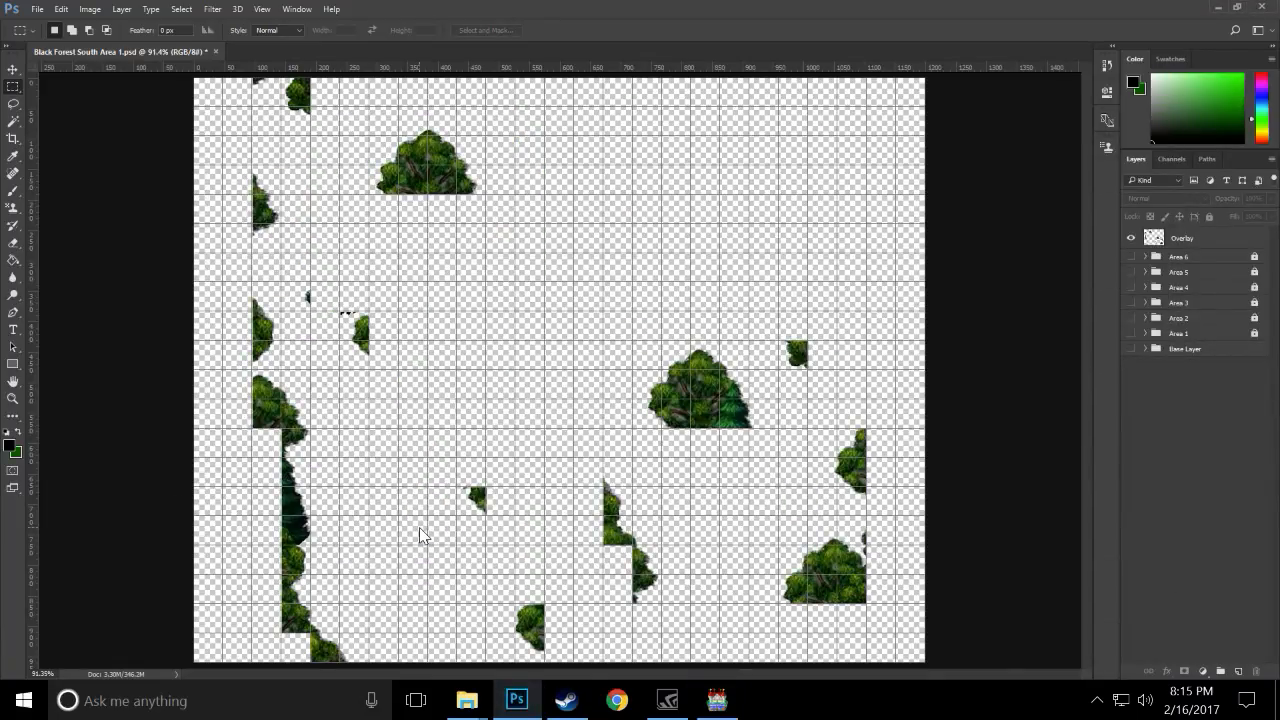